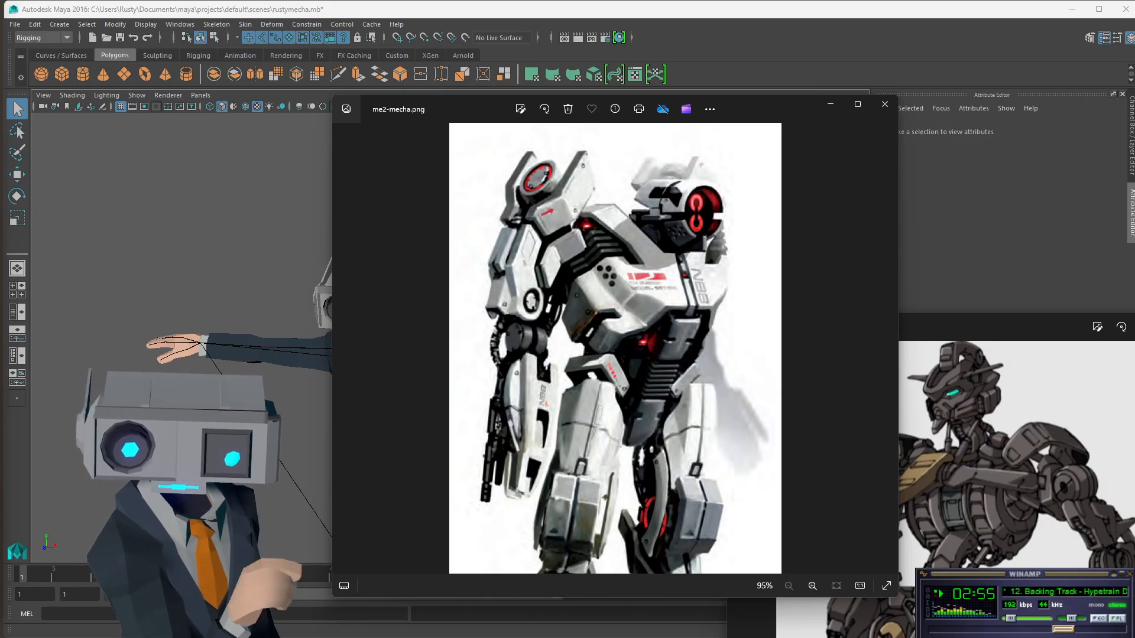
Close the me2-mecha.png reference and view the character and mecha armature from the front.
click(885, 104)
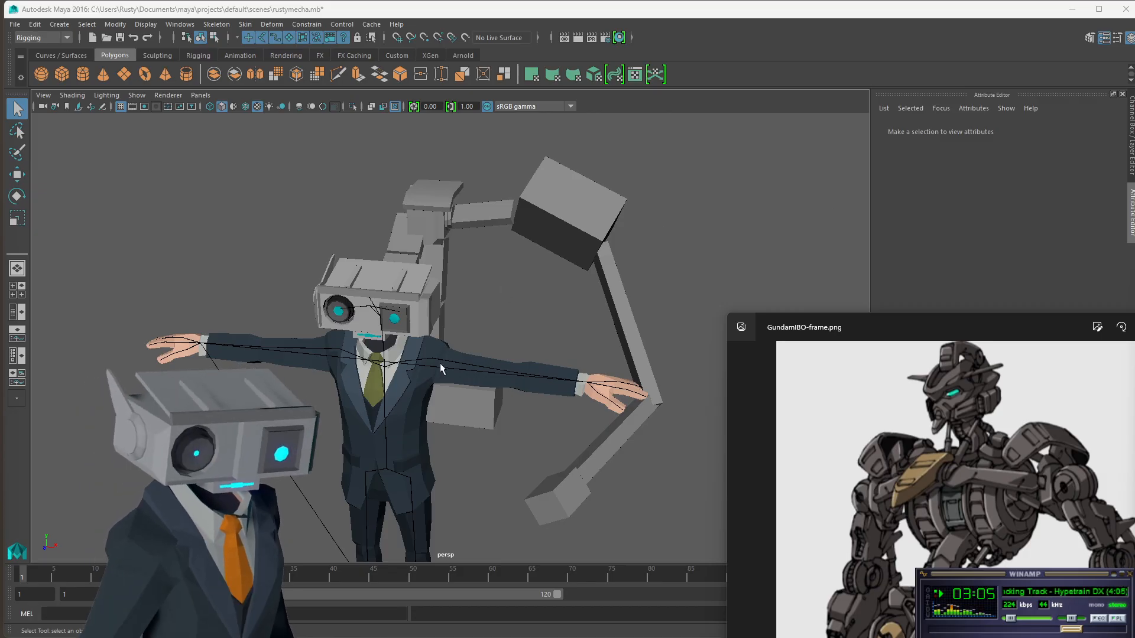
alt+drag(502, 320, 549, 276)
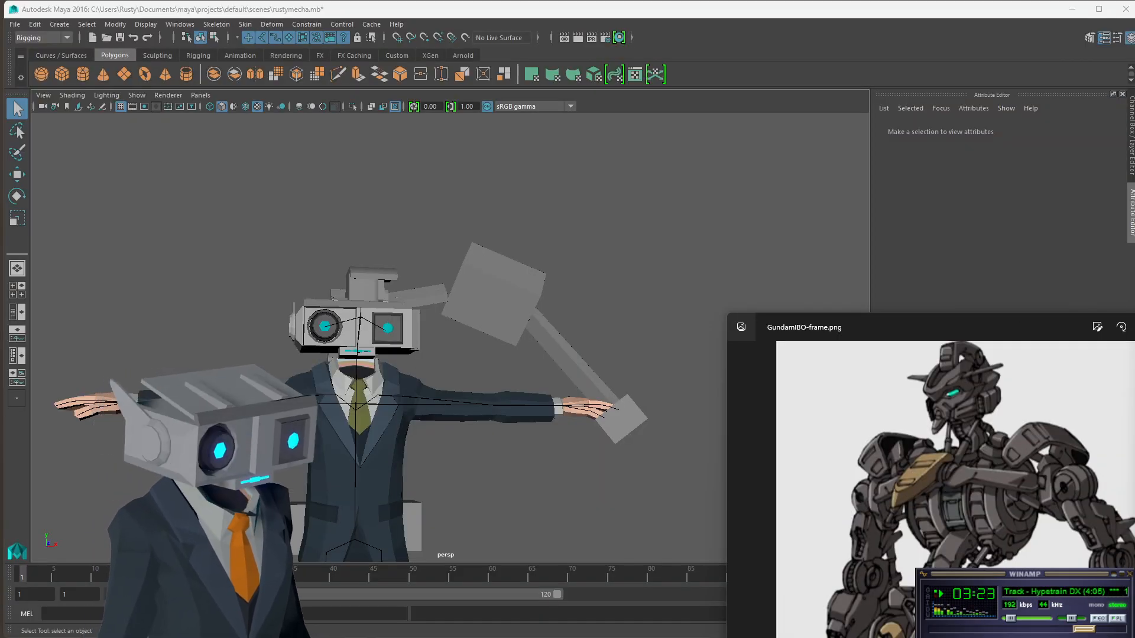
Bring the AC6-trailer2.png reference over the scene, enlarge its window beside the character, and go back to AC6-trailer1.png.
drag(1134, 275, 798, 72)
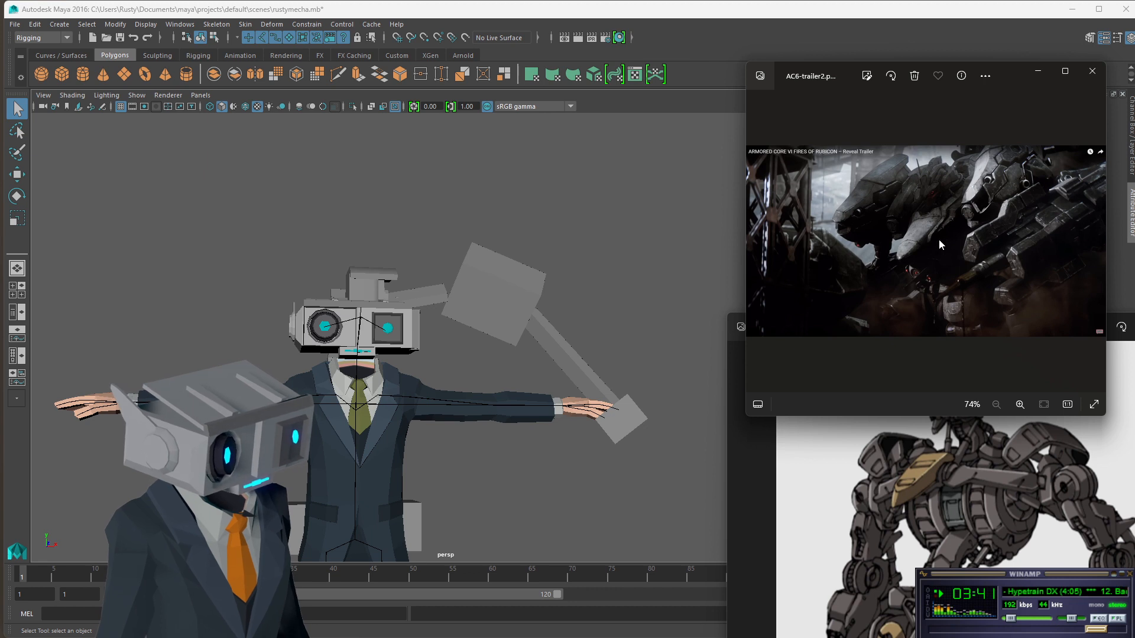
drag(1107, 292, 1134, 292)
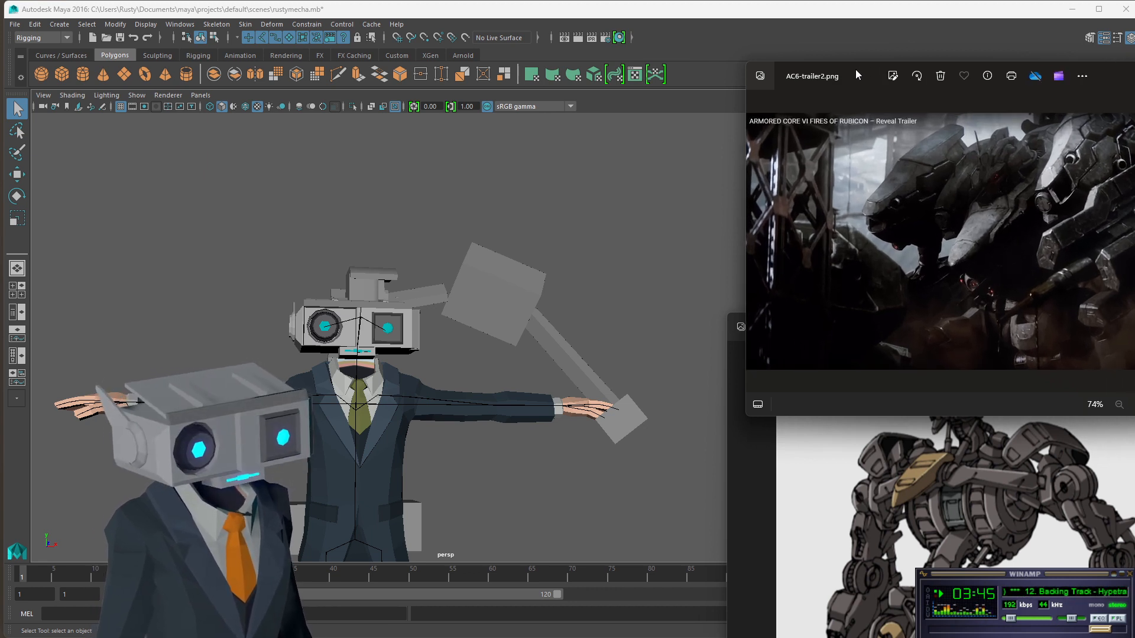
drag(856, 70, 740, 117)
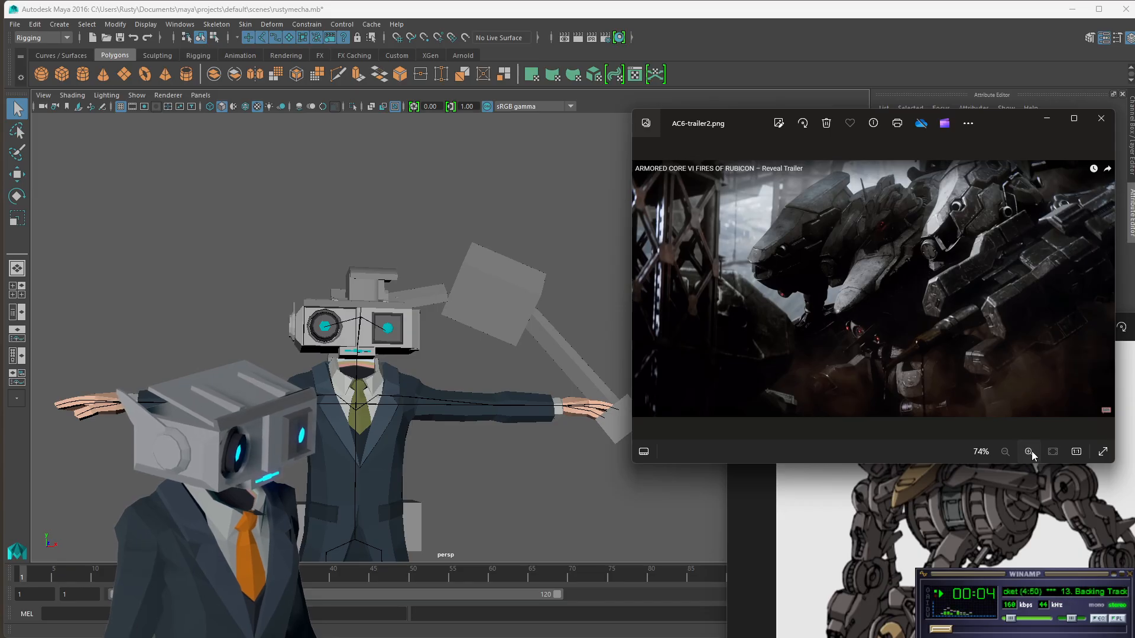
drag(733, 120, 549, 91)
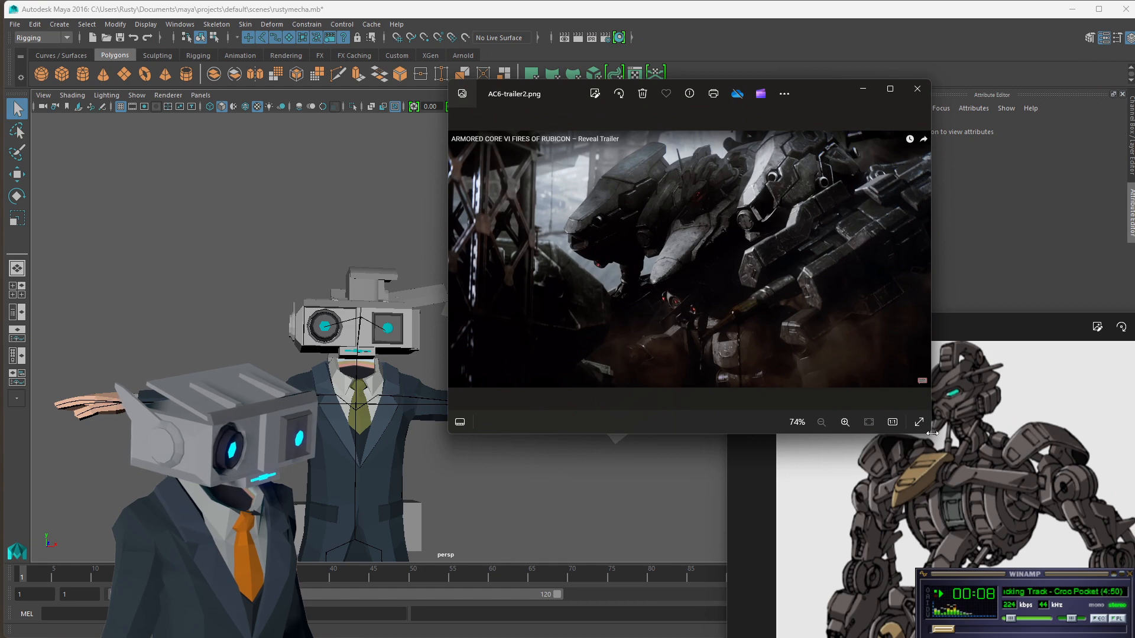
drag(932, 438, 1134, 587)
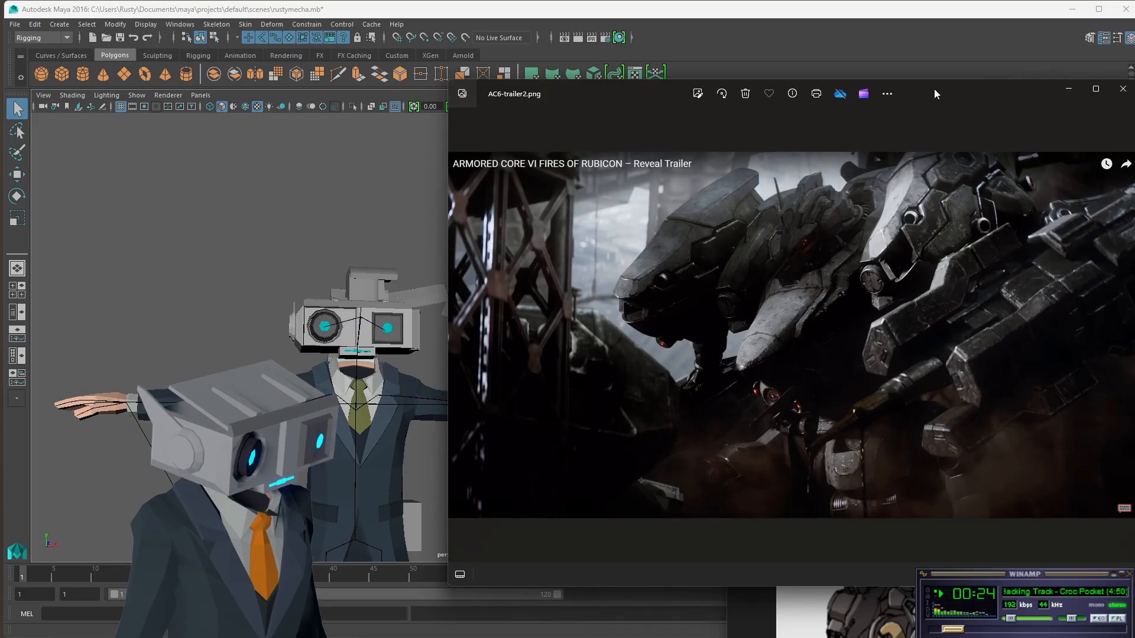
drag(934, 90, 924, 120)
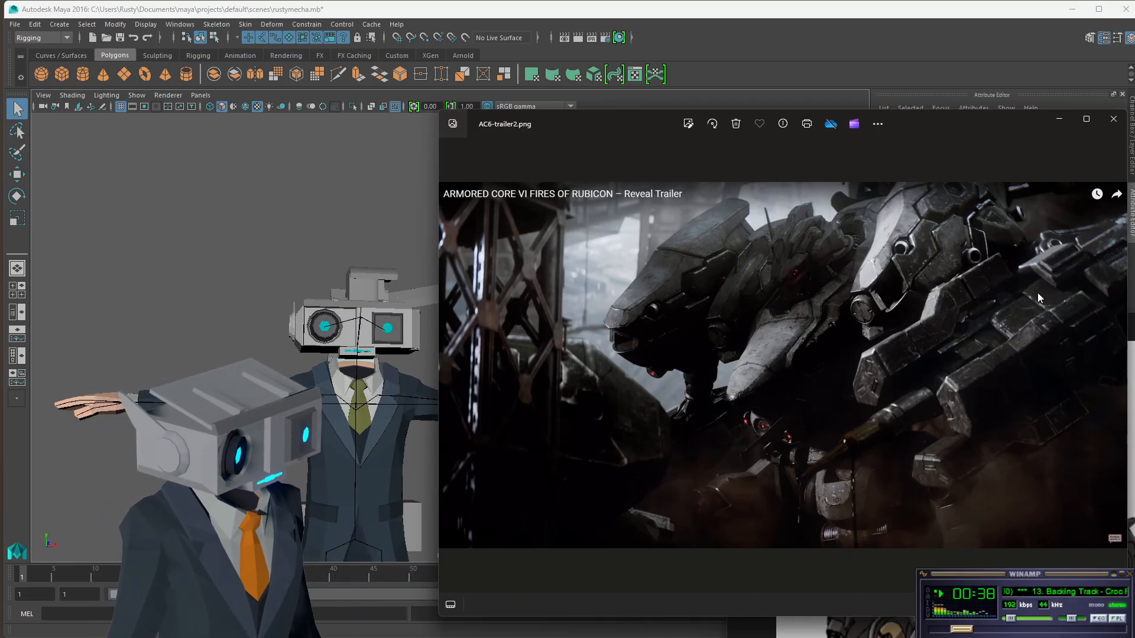
click(451, 369)
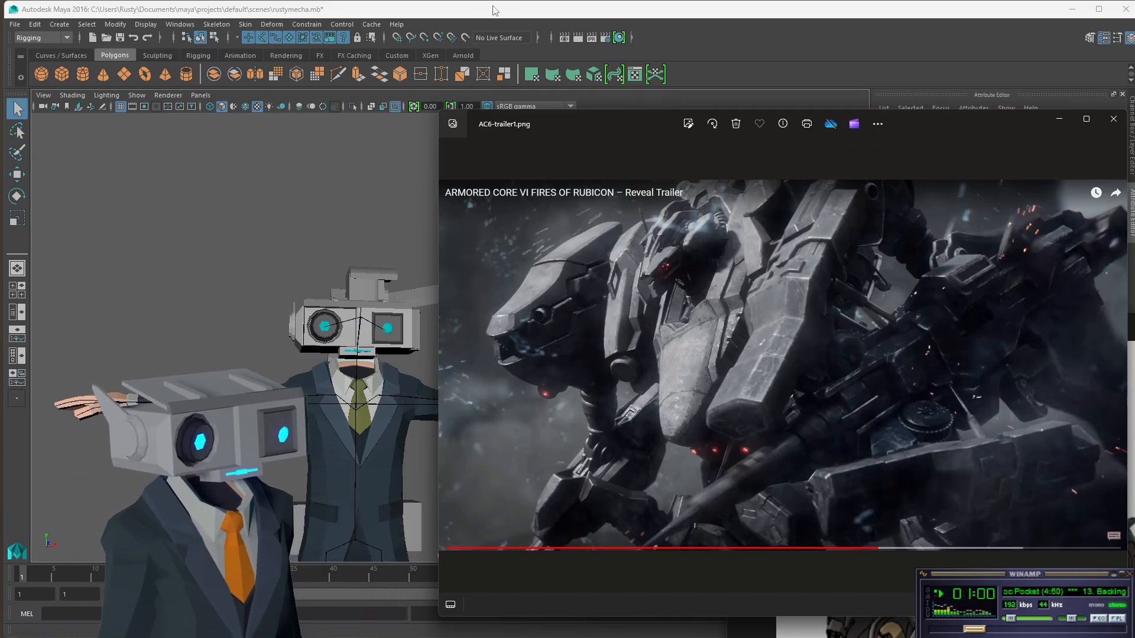
Return to the Maya scene, view the armature from the side, and minimize the GundamIBO-frame.png reference window.
click(418, 131)
alt+drag(436, 296, 295, 321)
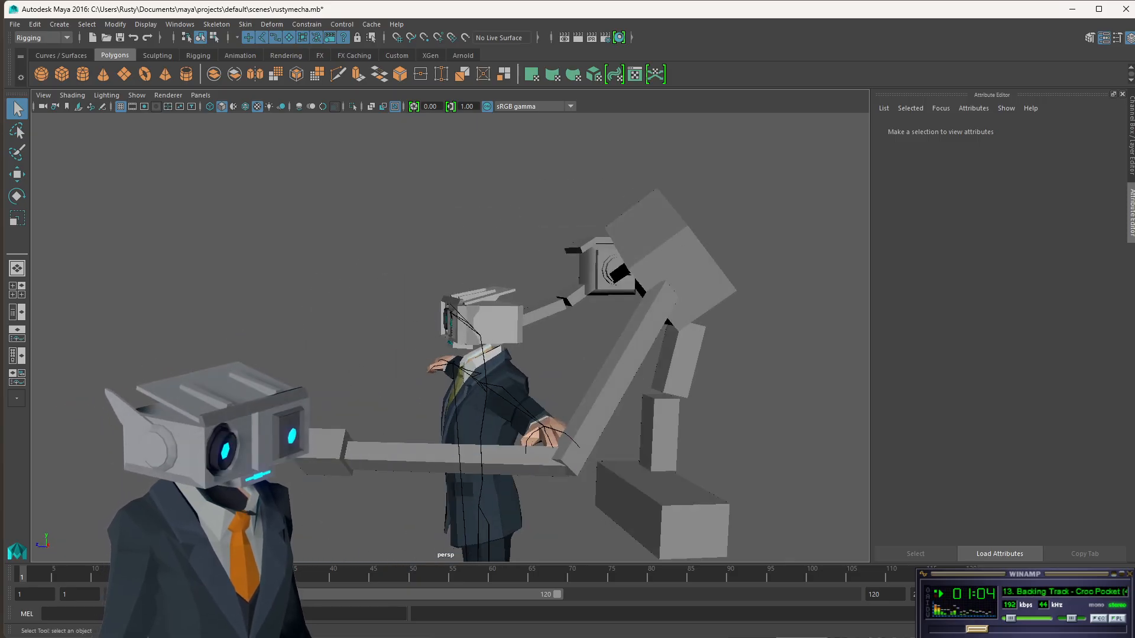
drag(1132, 329, 805, 309)
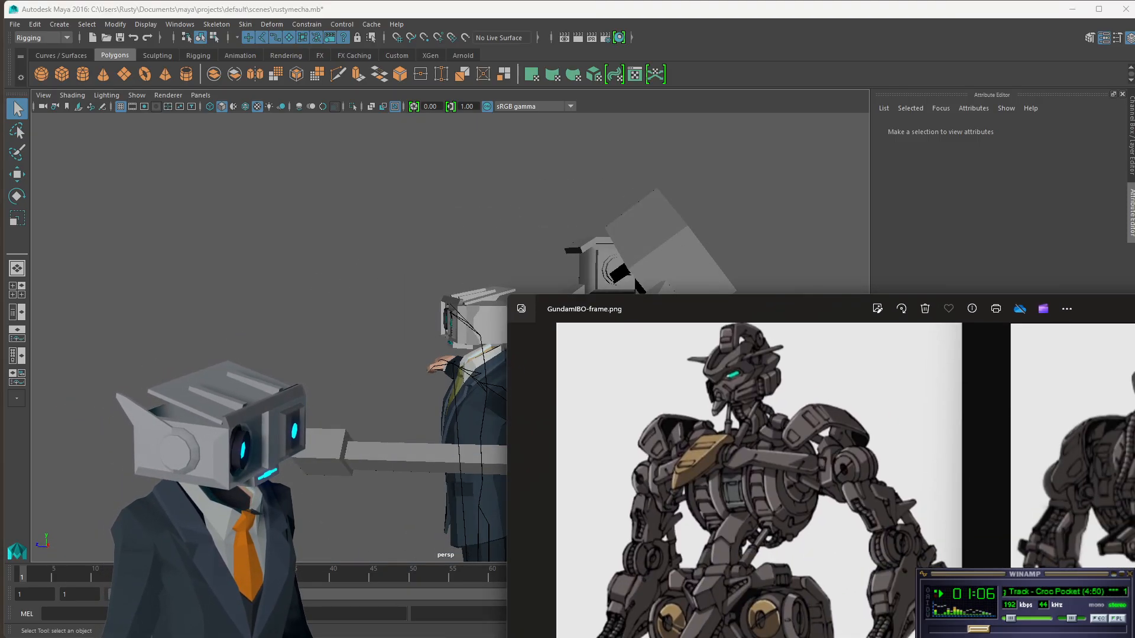
key(super+Down)
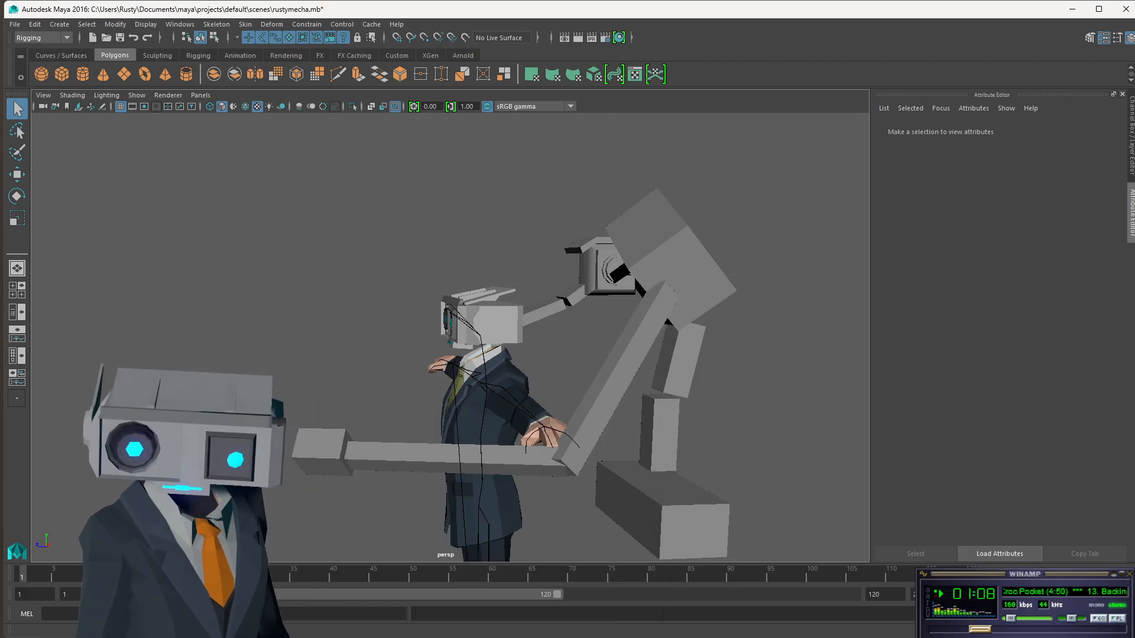
Examine the mecha armour in AC6-trailer1.png and AC6-trailer2.png plus the Mass Effect and Deus Ex references, and close the image viewer.
key(alt+Tab)
drag(593, 132, 885, 98)
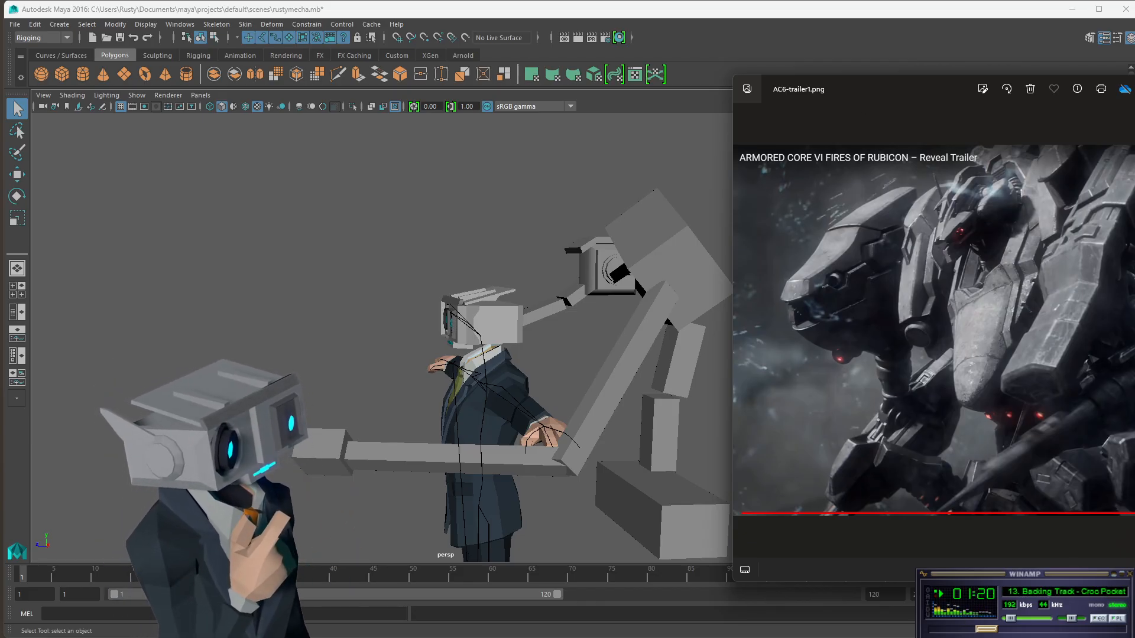
drag(1023, 94, 643, 119)
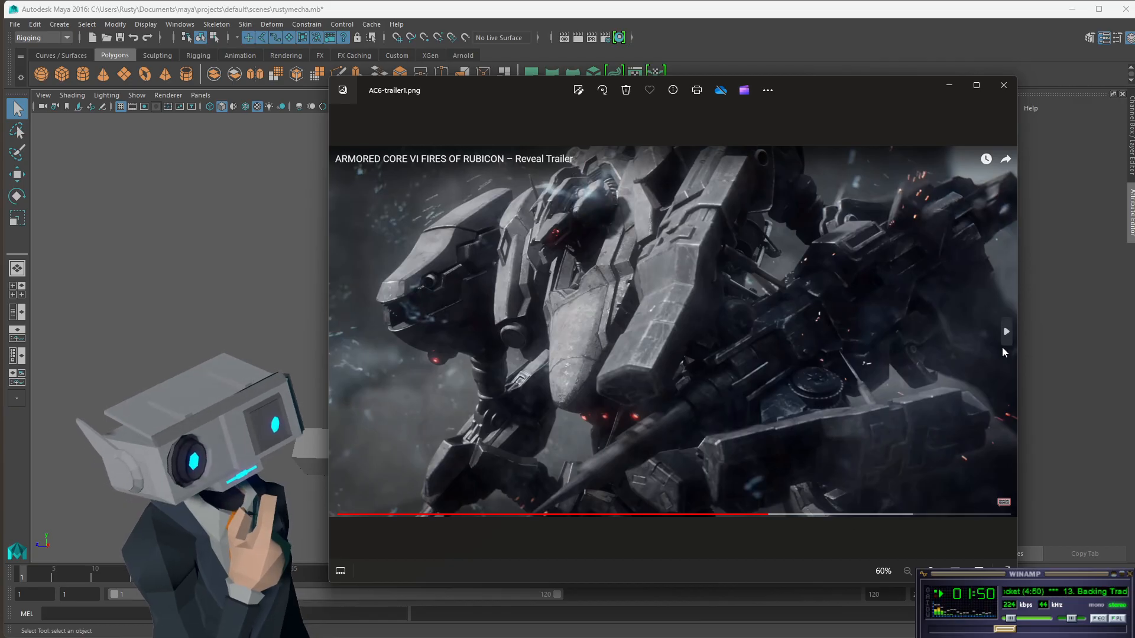
click(1007, 334)
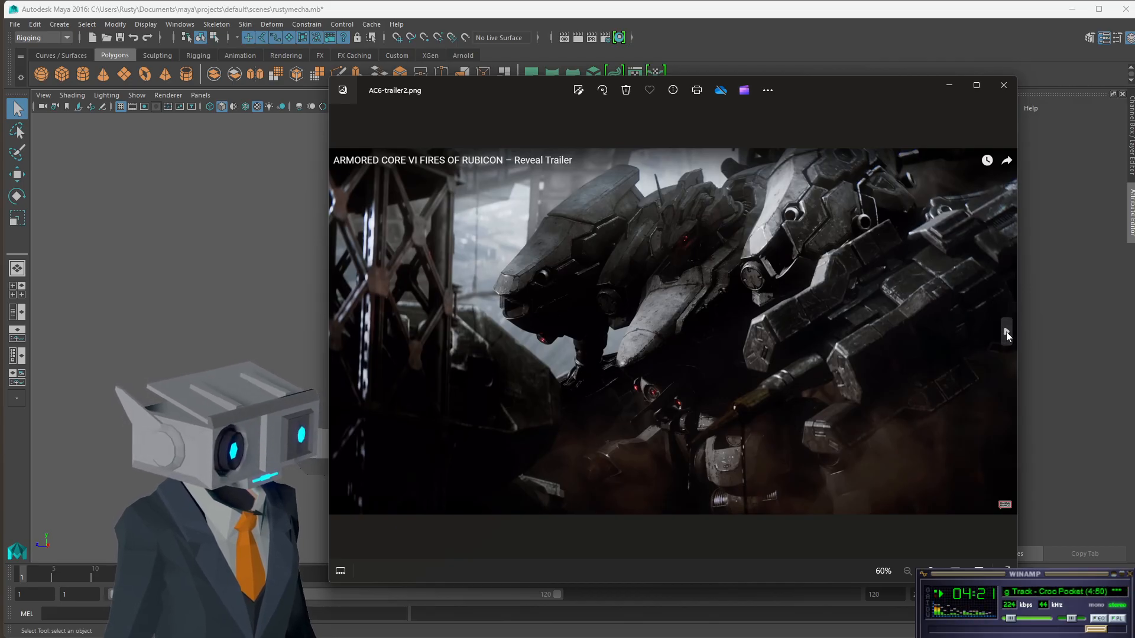
click(1007, 333)
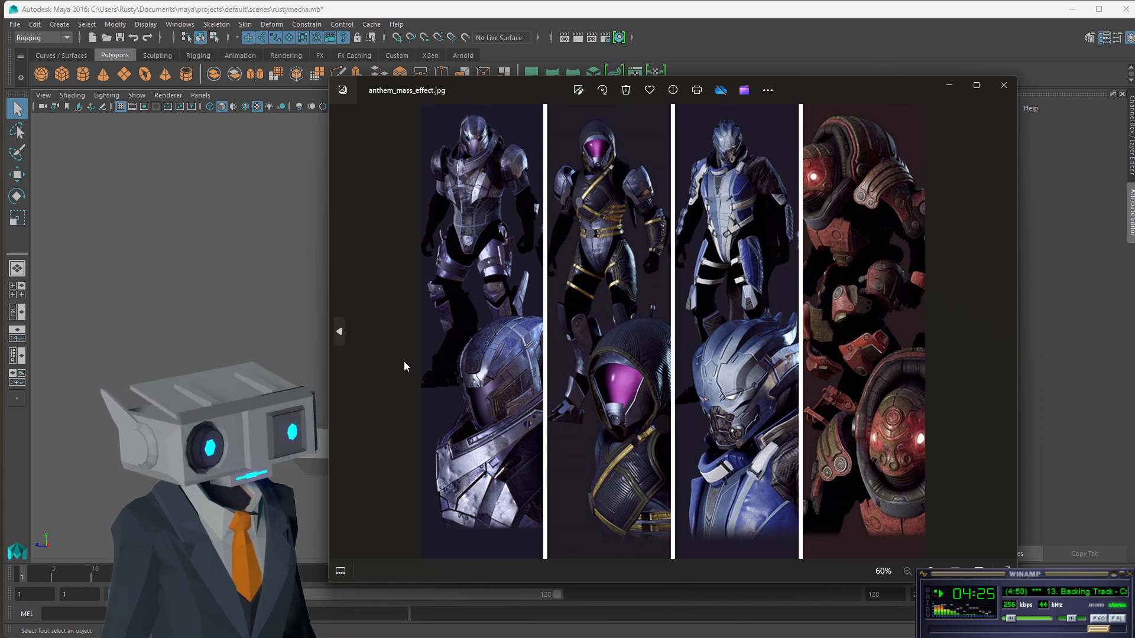
click(1007, 333)
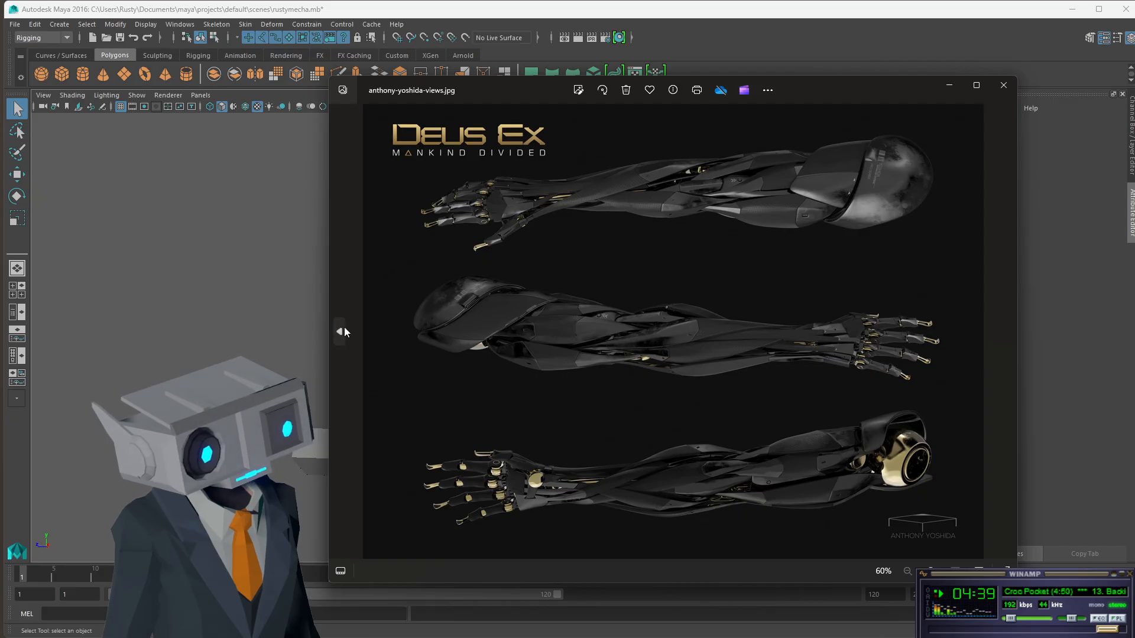
click(341, 333)
click(341, 332)
click(340, 332)
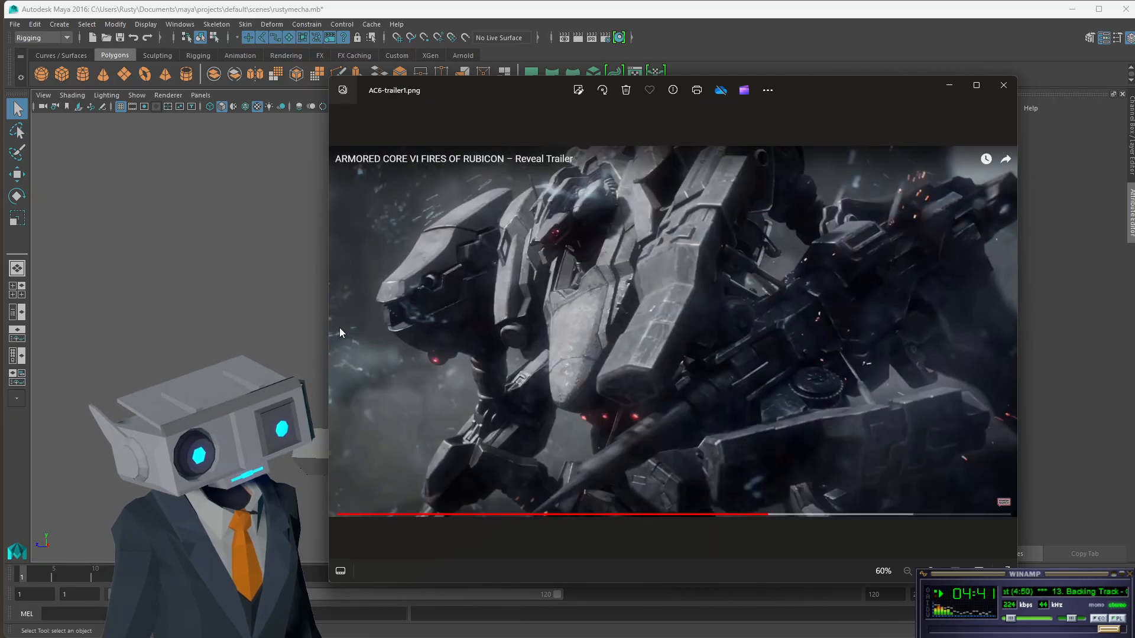
click(1004, 87)
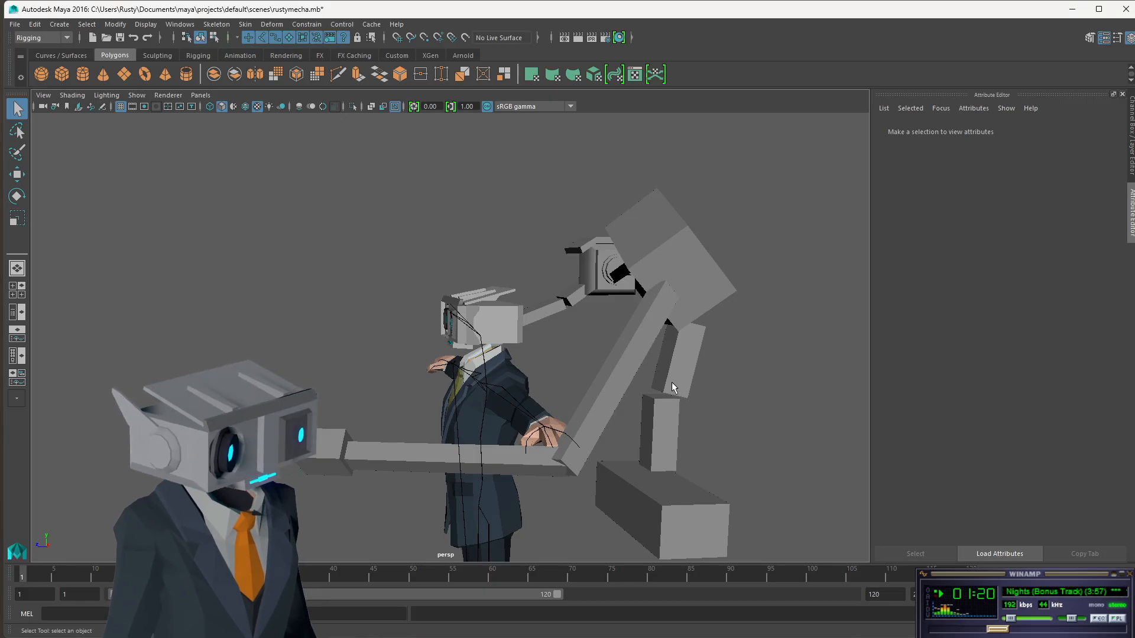
Take the armature display layer out of reference mode and select the shoulder block to check that it is selectable.
click(1131, 159)
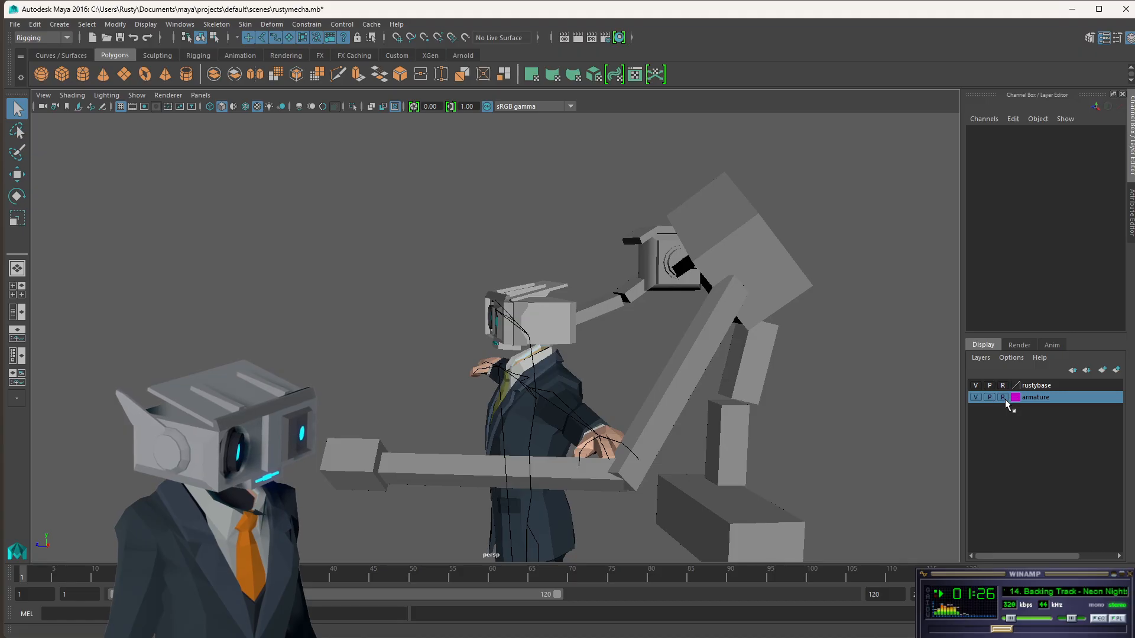
click(1003, 397)
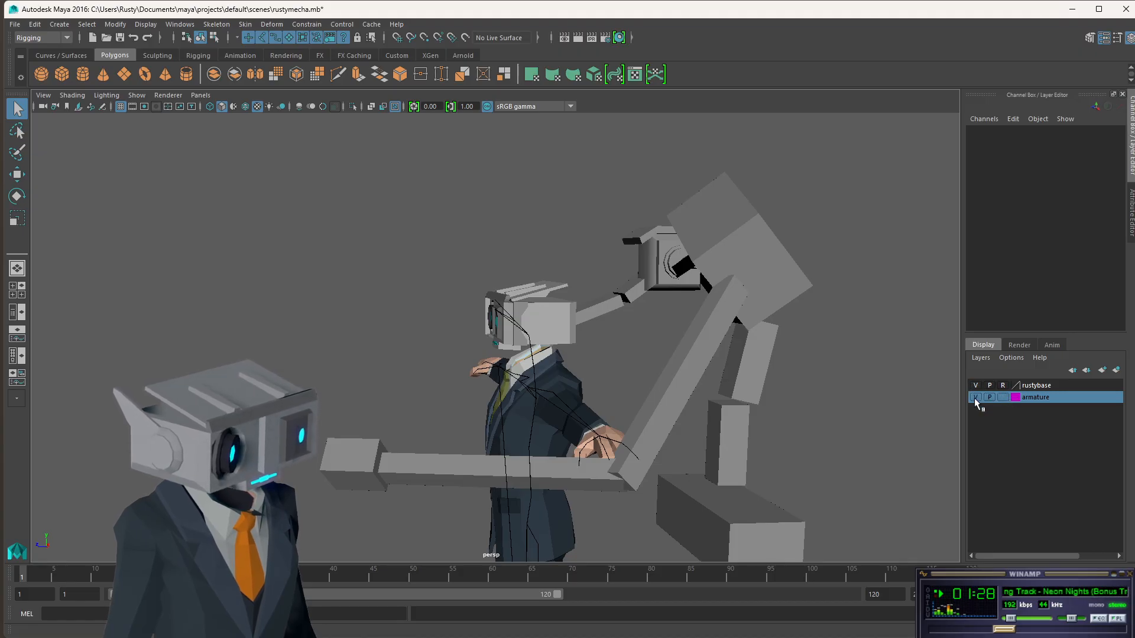
click(976, 398)
click(975, 397)
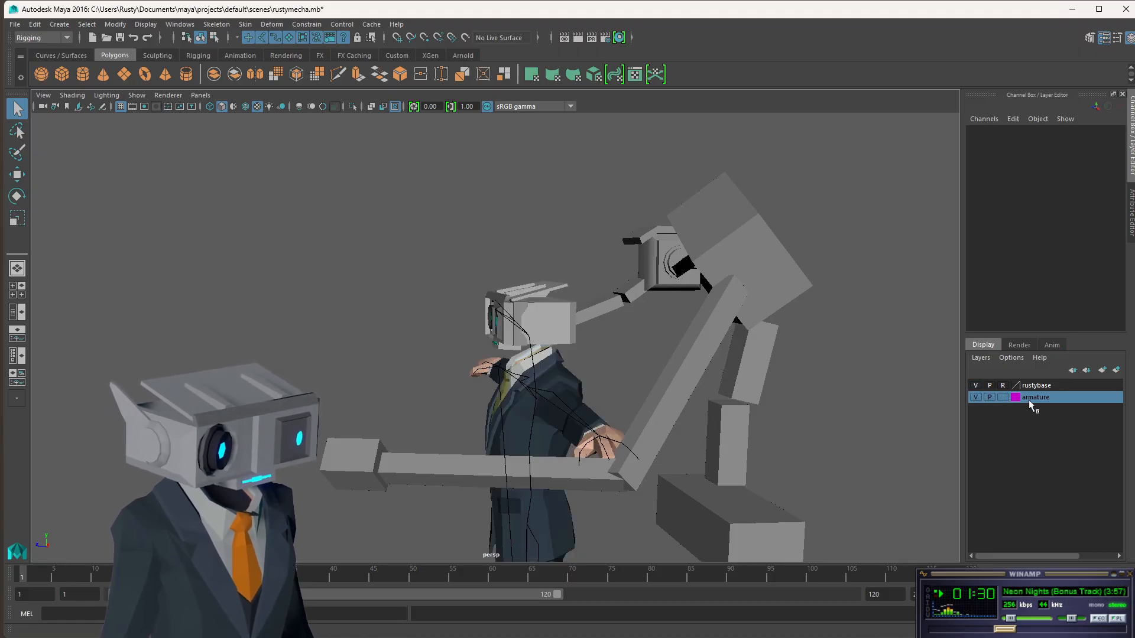
click(743, 240)
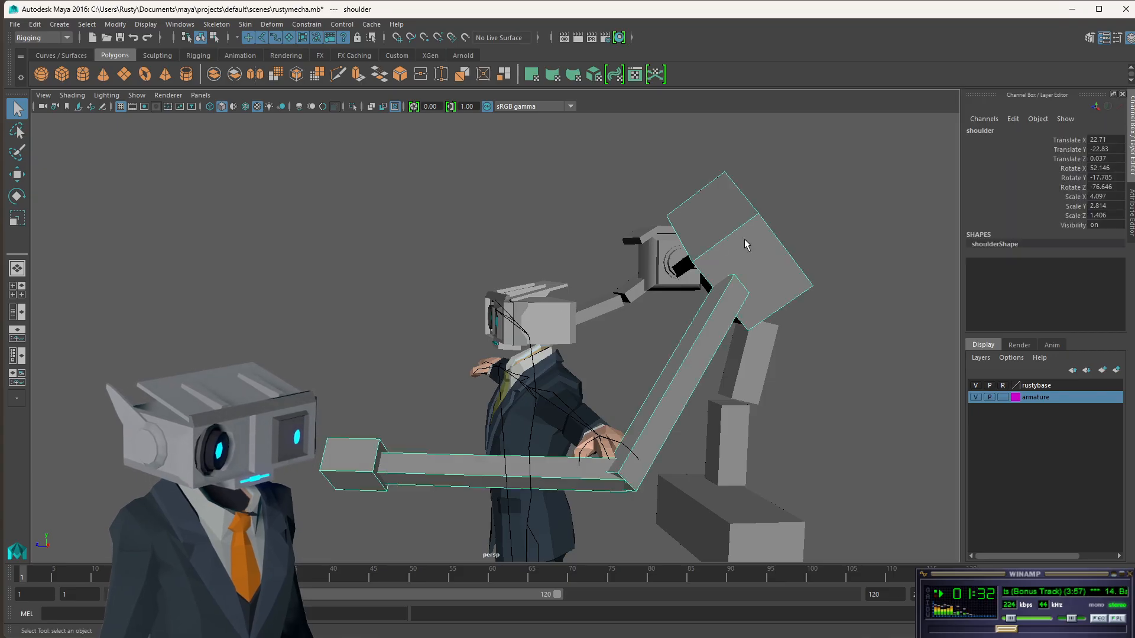
alt+drag(490, 214, 551, 224)
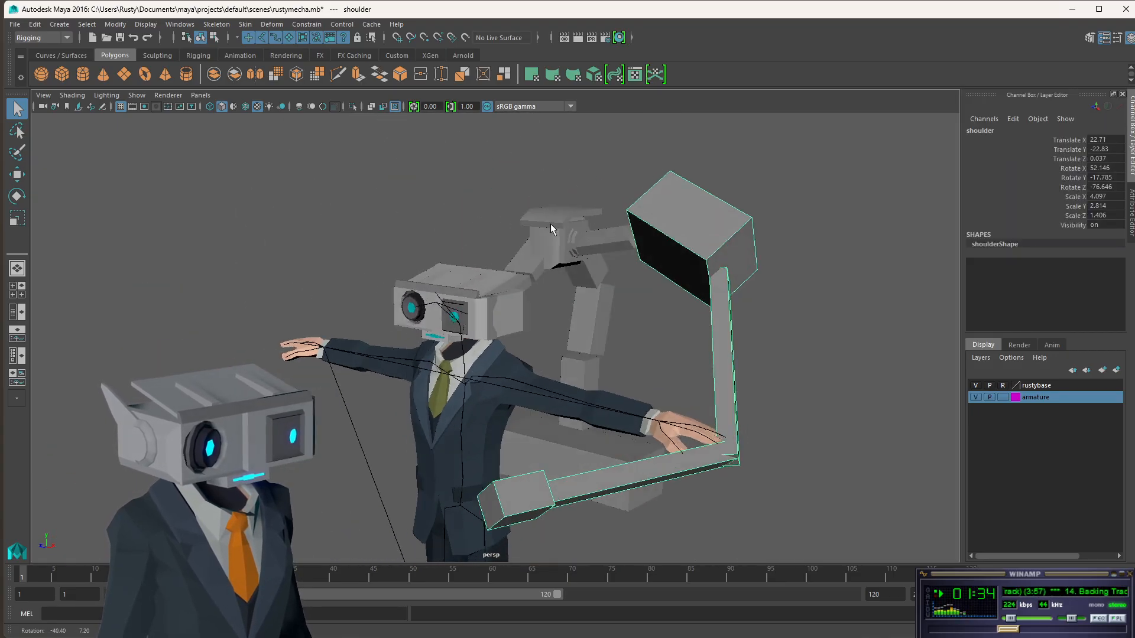
Switch to the four-view layout and select only pCube3, the head box, in the scene hierarchy graph.
key(space)
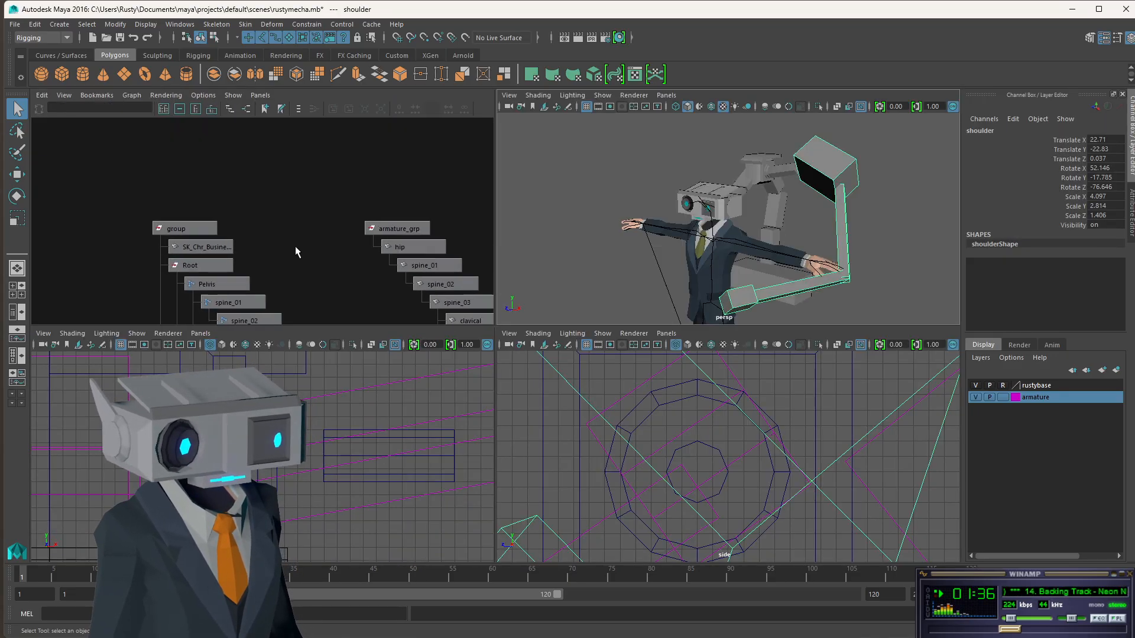
click(408, 228)
alt+middle_drag(438, 242, 165, 205)
drag(261, 152, 438, 209)
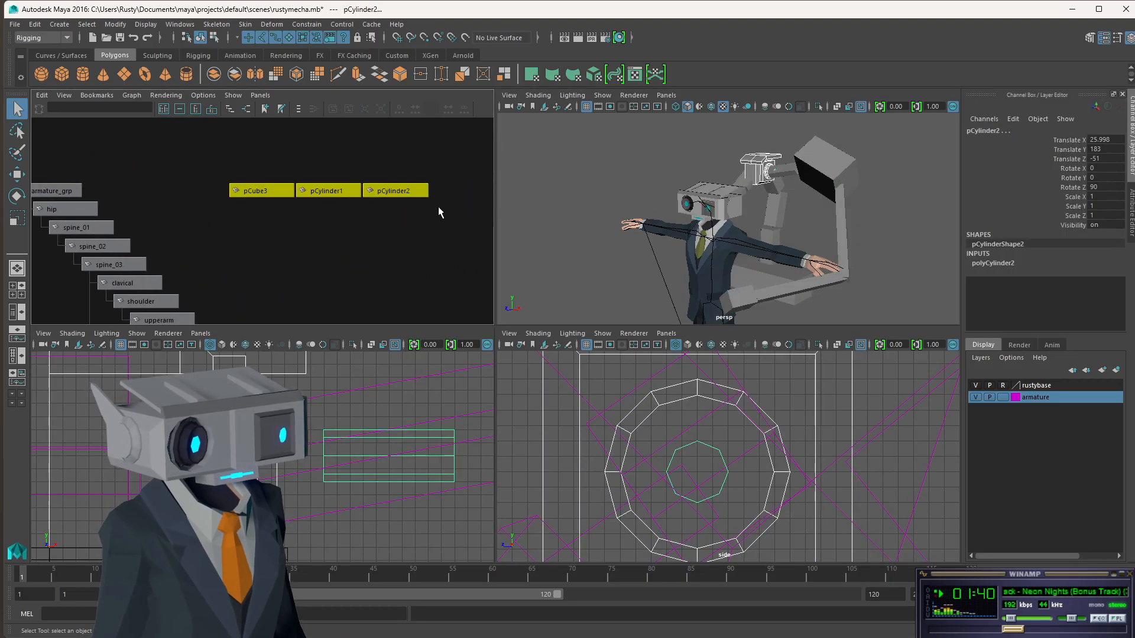
click(438, 211)
click(384, 191)
click(328, 191)
click(265, 192)
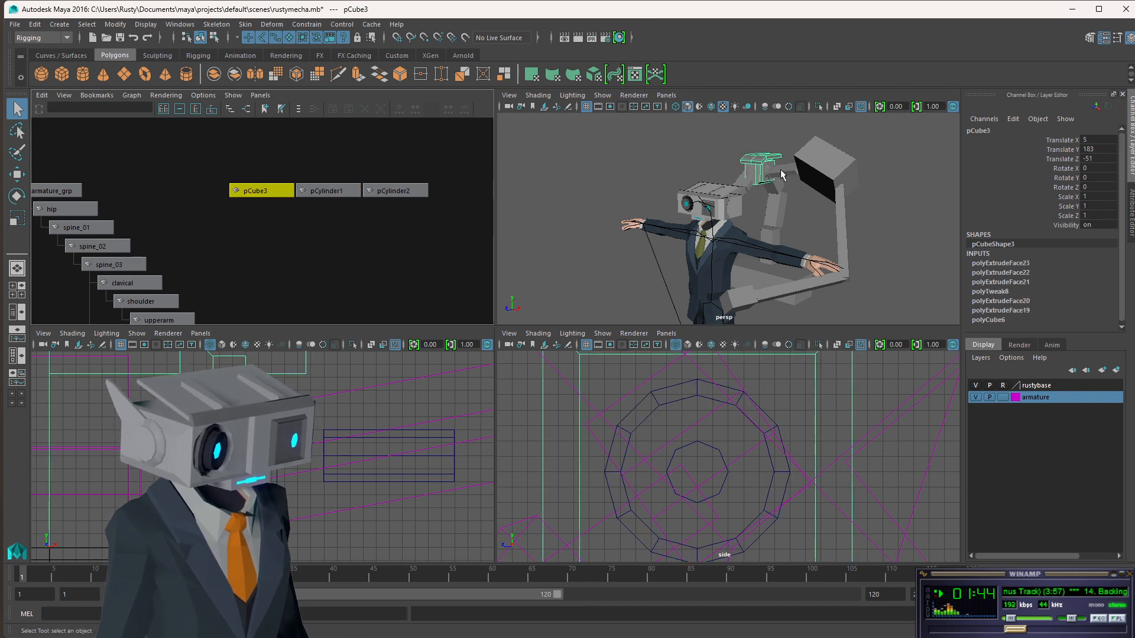
Frame pCube3 in the perspective, side and front views.
key(f)
key(f)
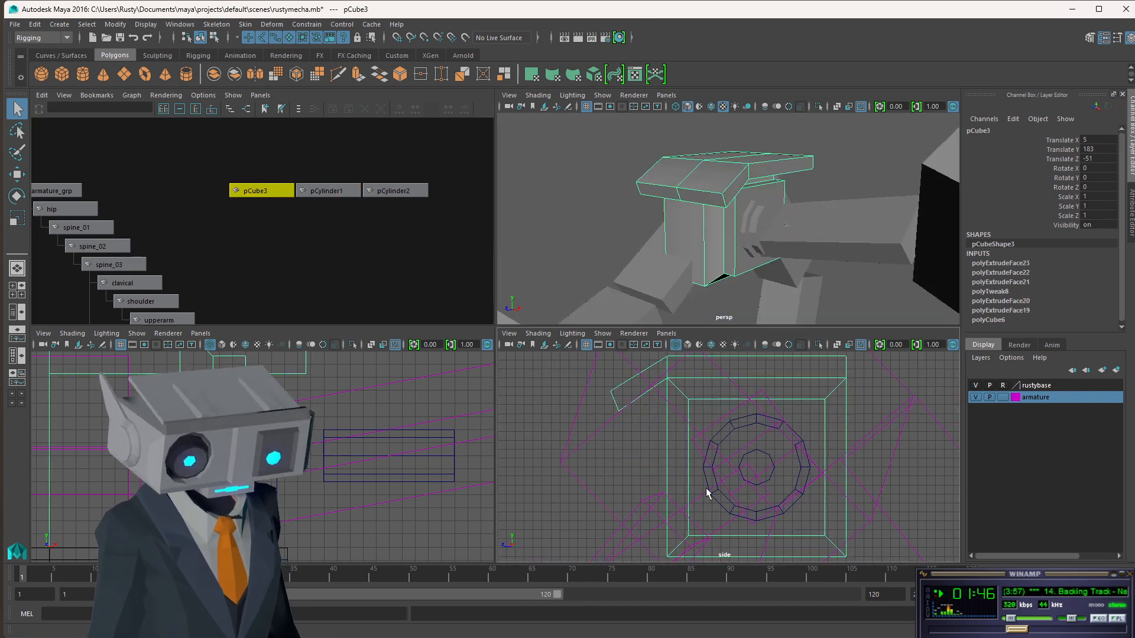
key(f)
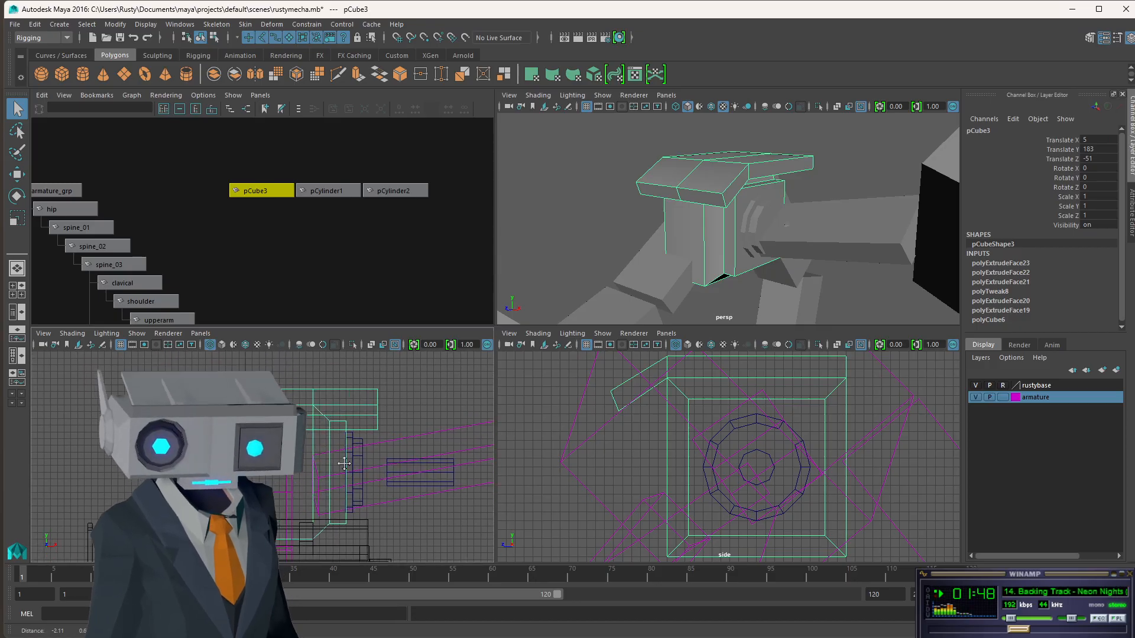
alt+middle_drag(344, 464, 250, 432)
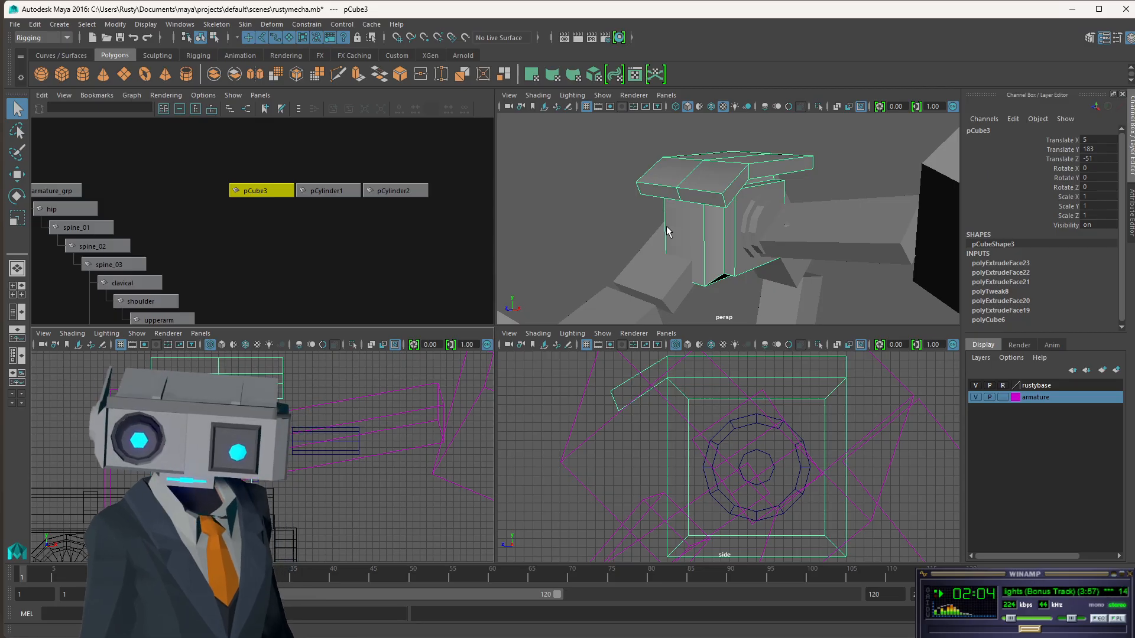
mouse_move(647, 205)
alt+mouse_down()
mouse_move(656, 197)
mouse_move(634, 204)
mouse_move(660, 207)
mouse_move(647, 202)
alt+mouse_up()
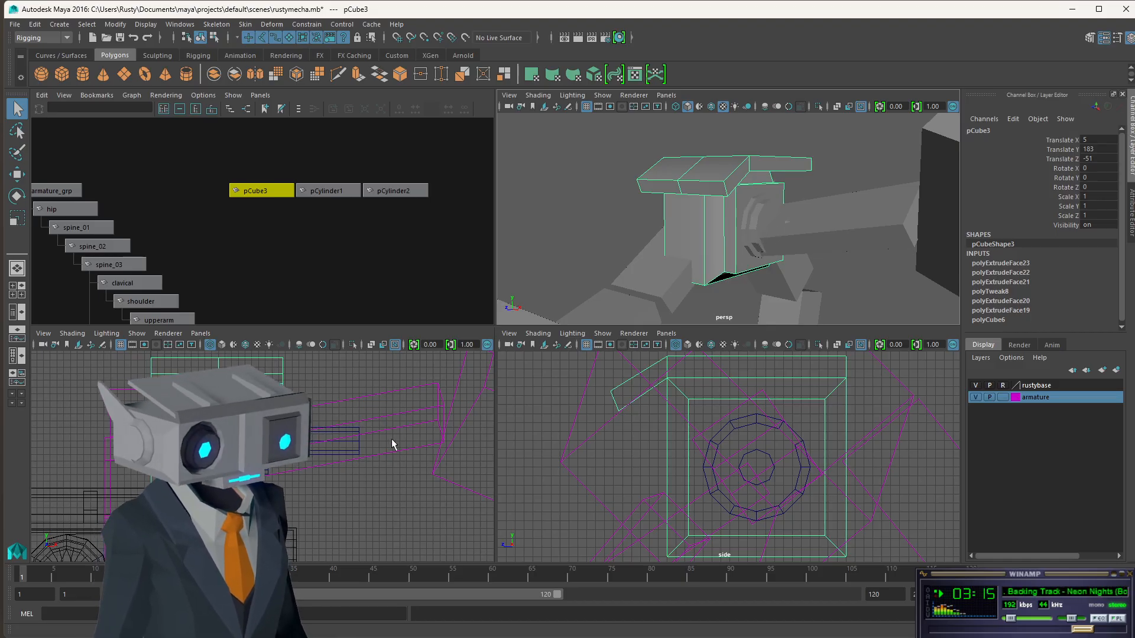
Enlarge the front view to full size and frame the head box together with its cylinders and the shoulder armature.
alt+middle_drag(288, 449, 410, 464)
scroll(378, 469, up, 1)
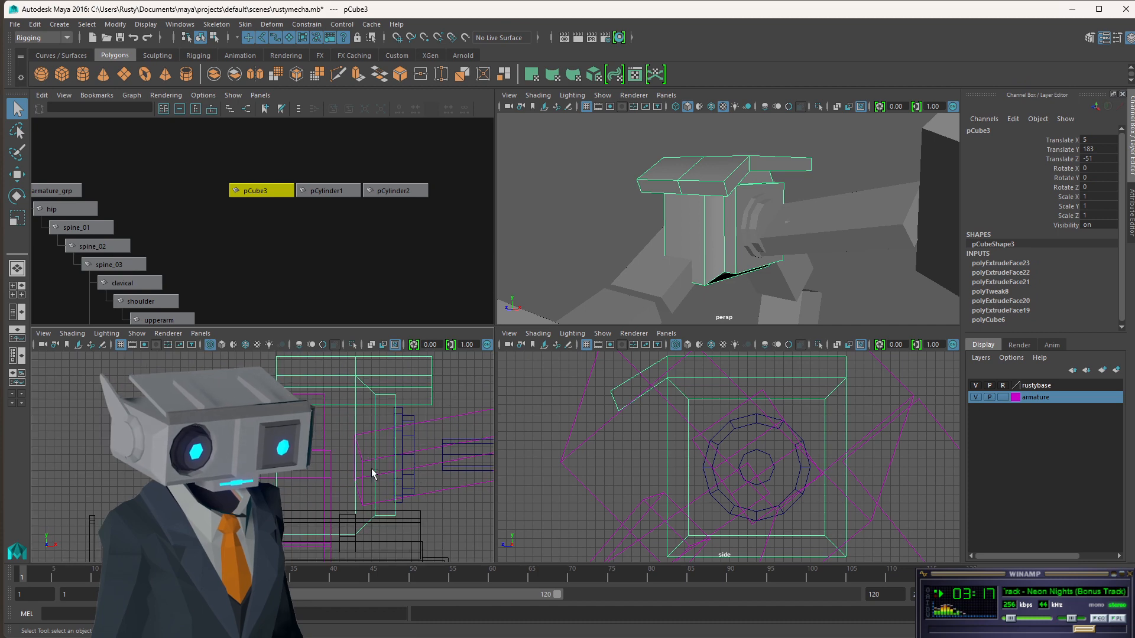
key(space)
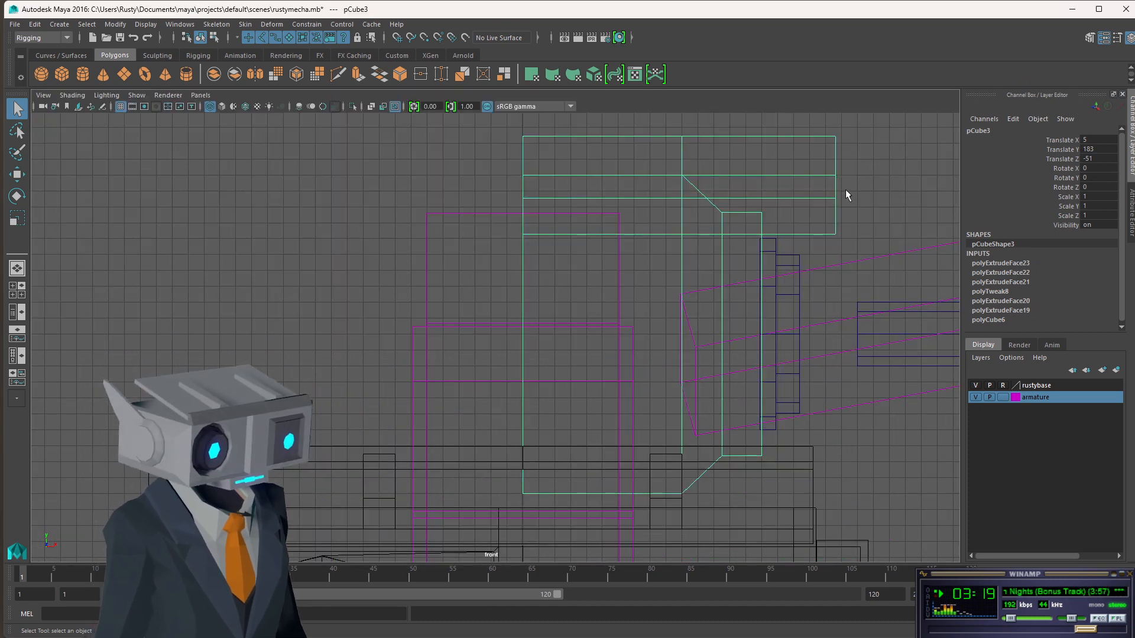
scroll(844, 190, down, 7)
alt+middle_drag(829, 285, 628, 256)
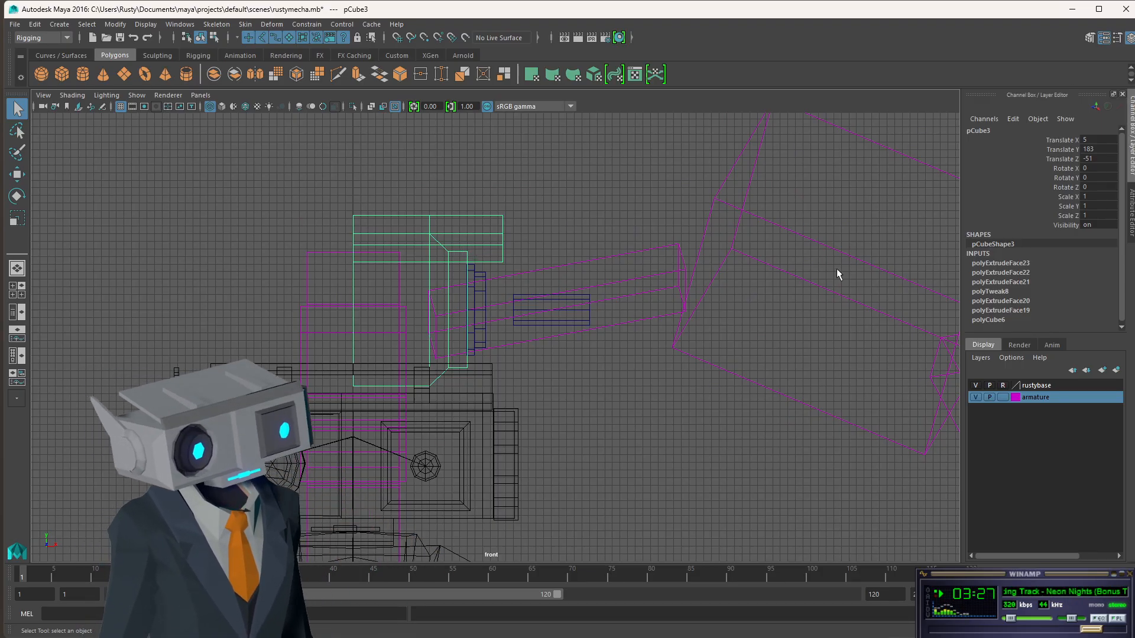
scroll(561, 333, down, 3)
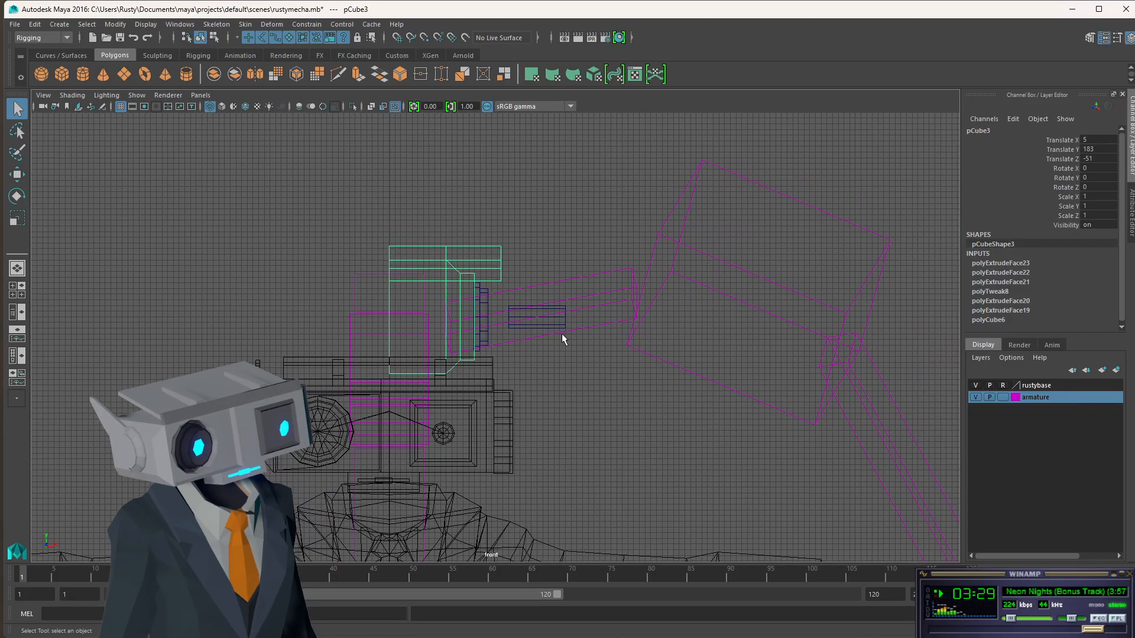
Select both head cylinders in the four-view layout and move them outward along X, with pCylinder2 at Translate X 49.03.
scroll(565, 340, up, 4)
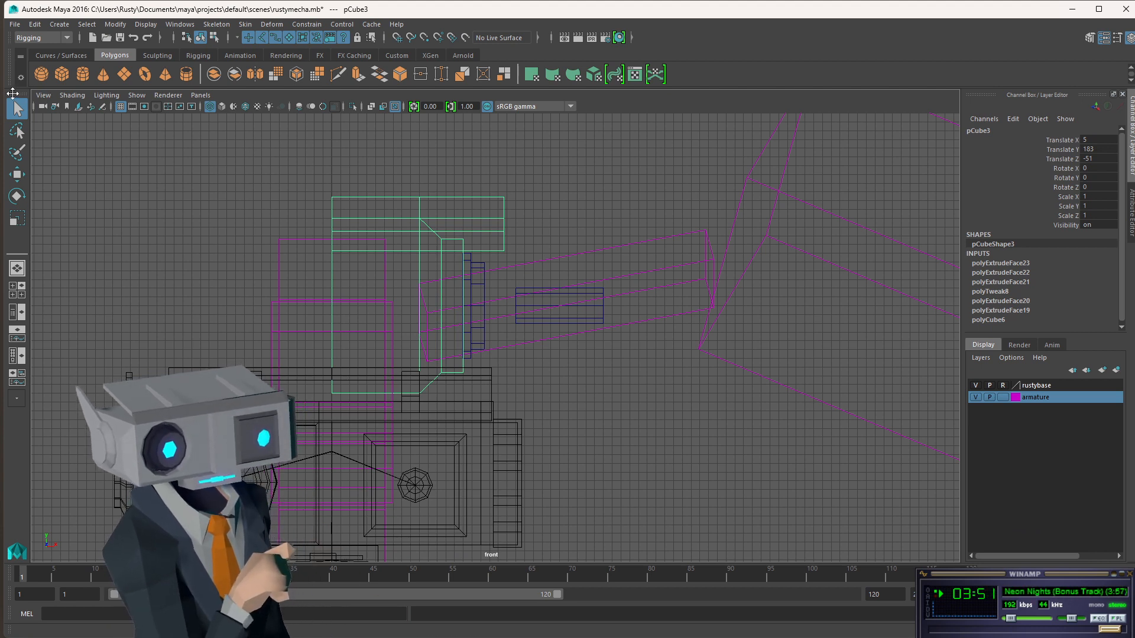
click(533, 207)
click(495, 218)
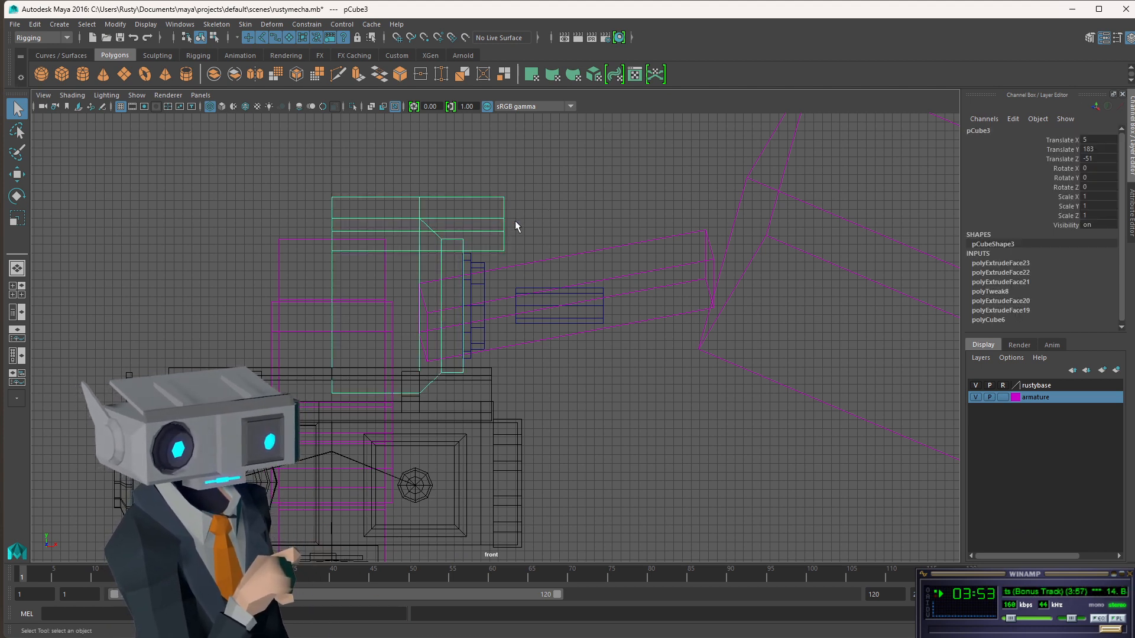
key(space)
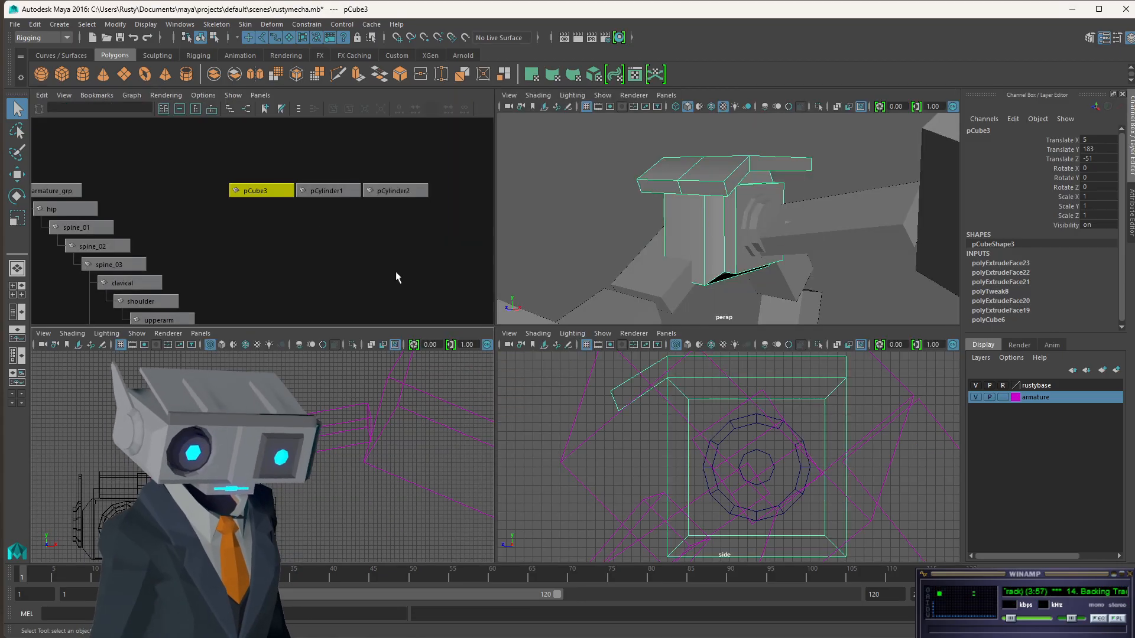
drag(428, 164, 311, 234)
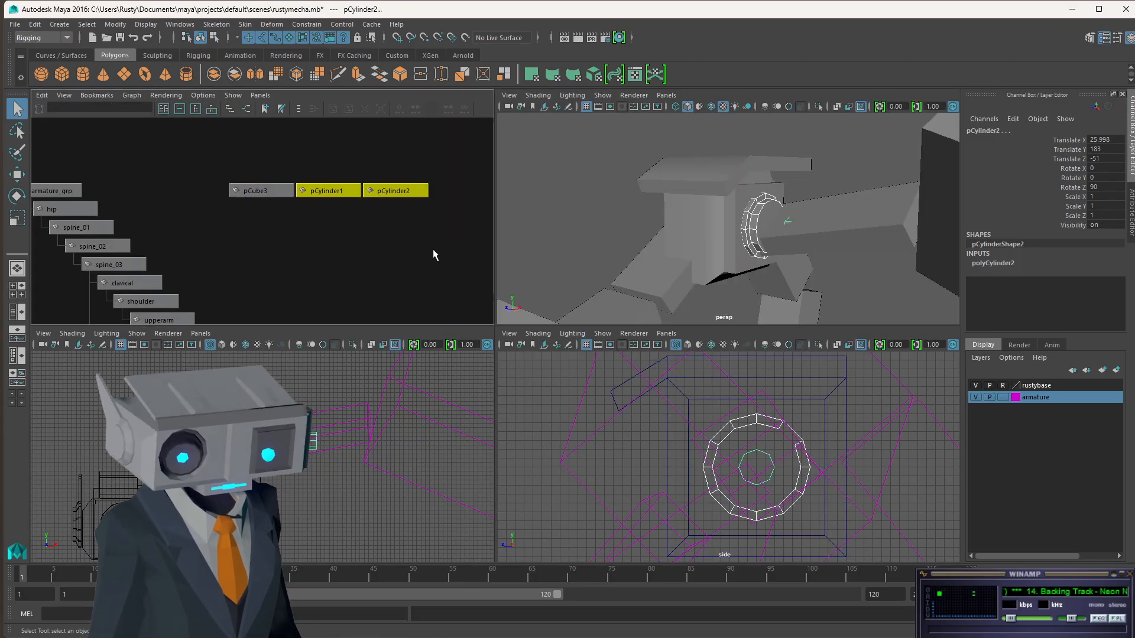
key(w)
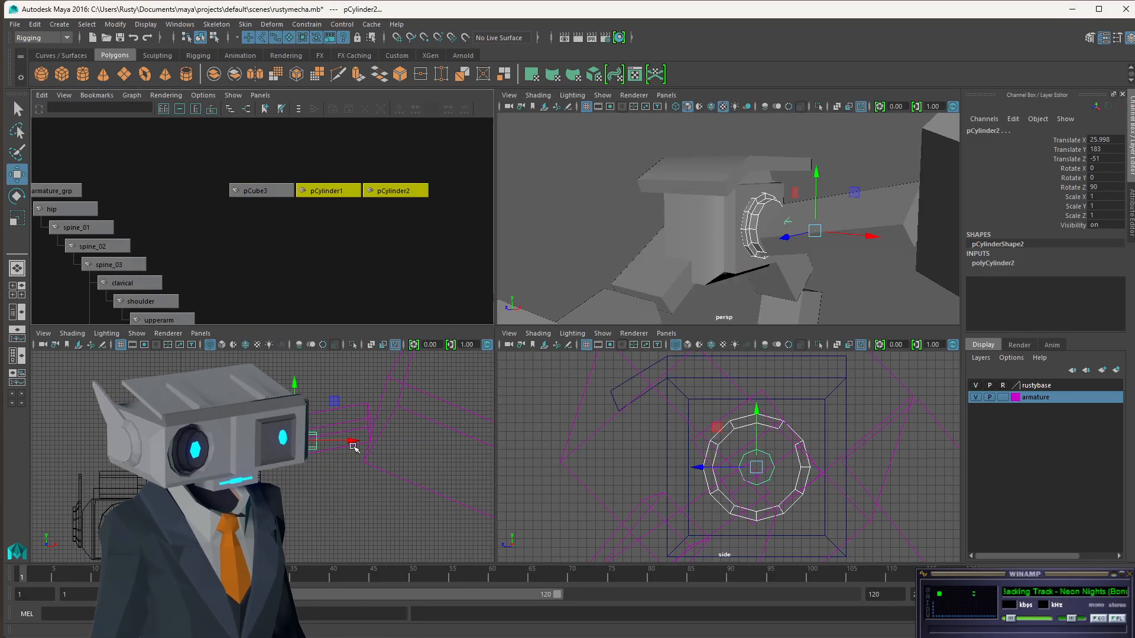
drag(353, 443, 451, 432)
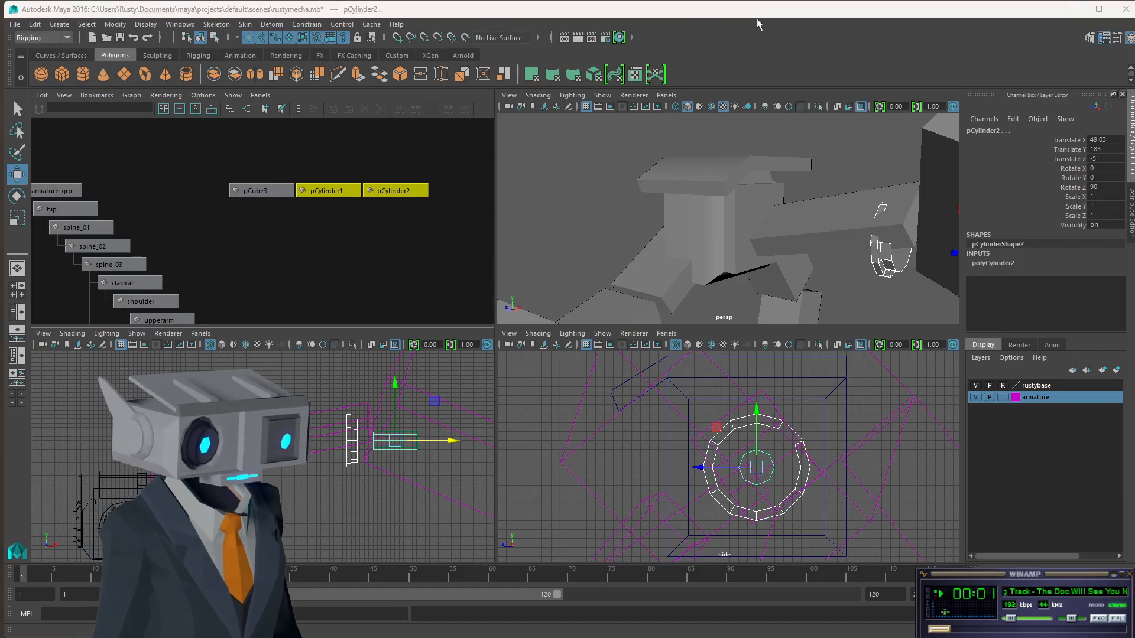
Select the vertices at pCube3's outer end and move them outward along X to lengthen the head box.
click(260, 190)
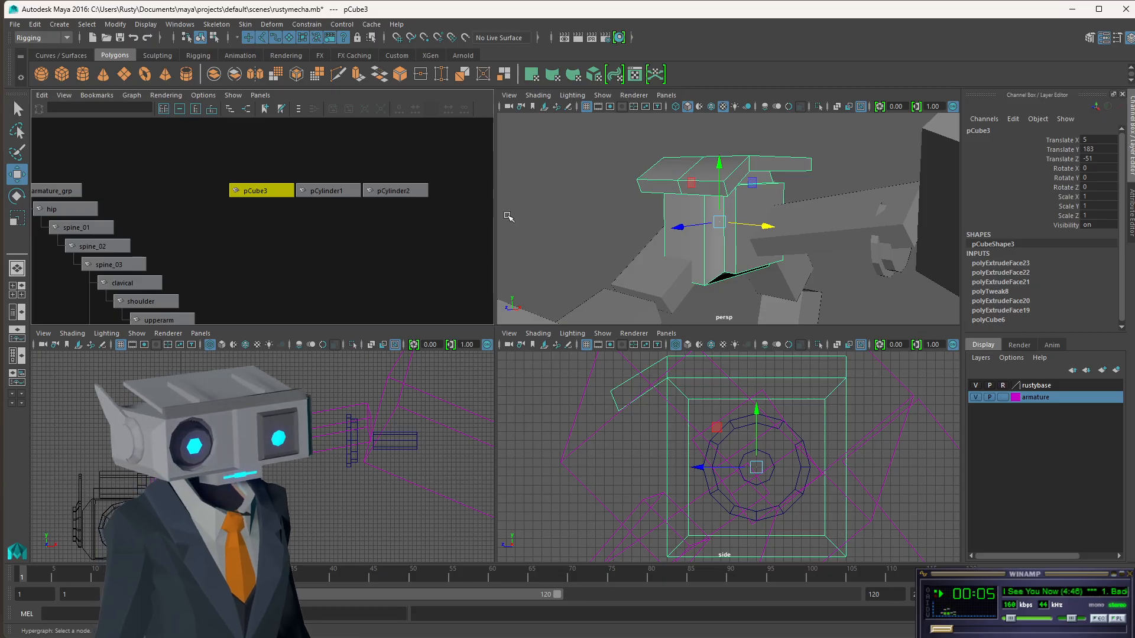
alt+drag(654, 209, 701, 208)
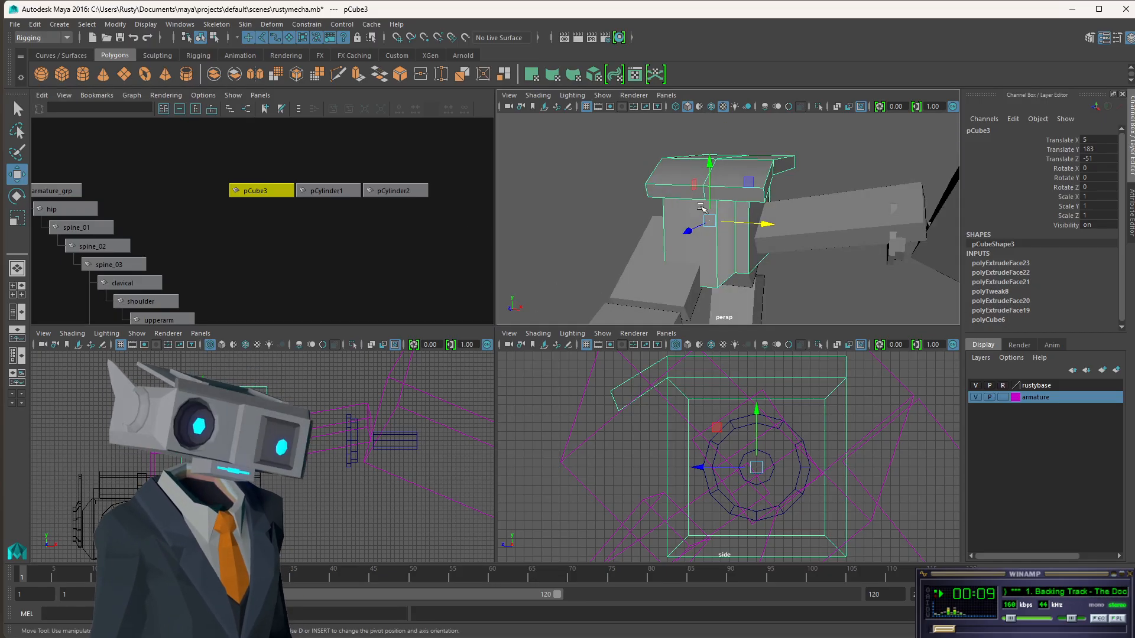
alt+drag(829, 236, 862, 228)
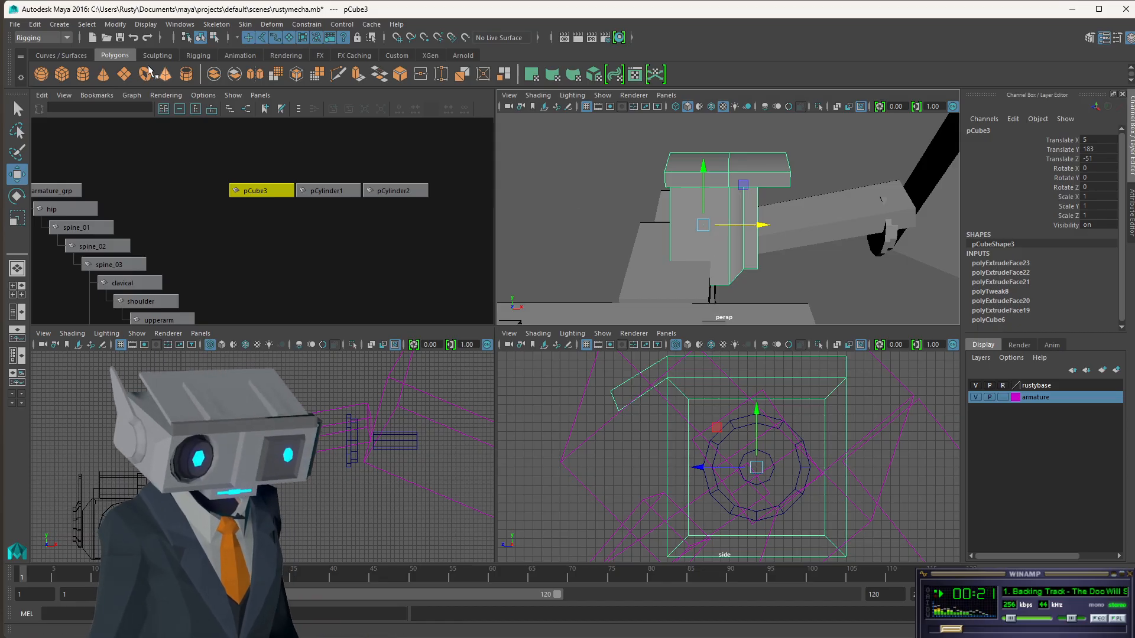
click(214, 37)
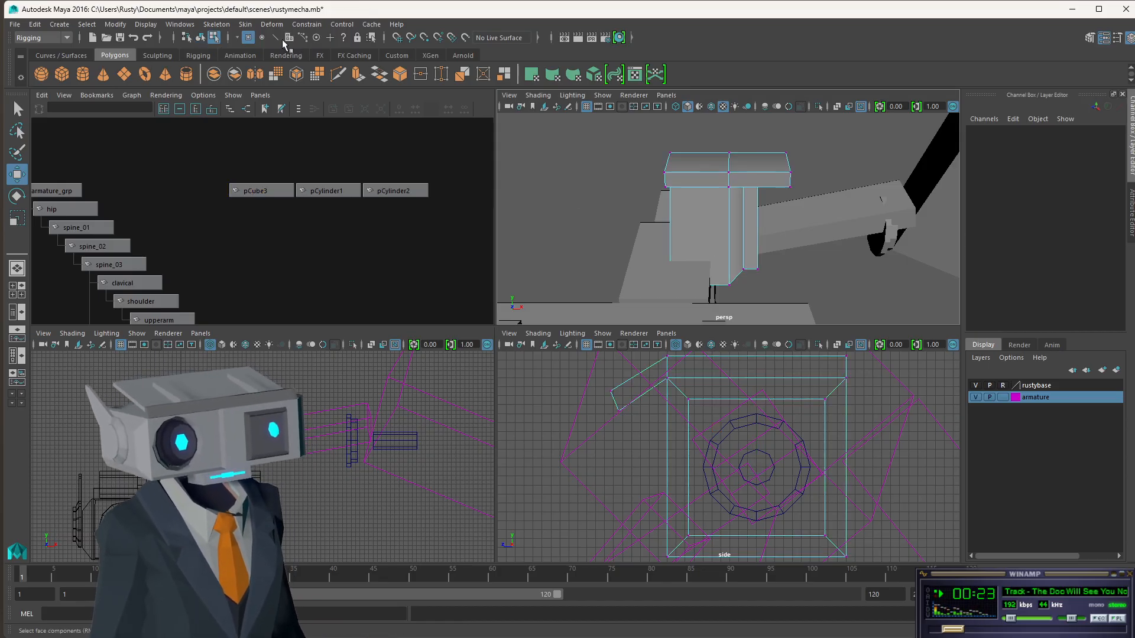
drag(280, 374, 257, 479)
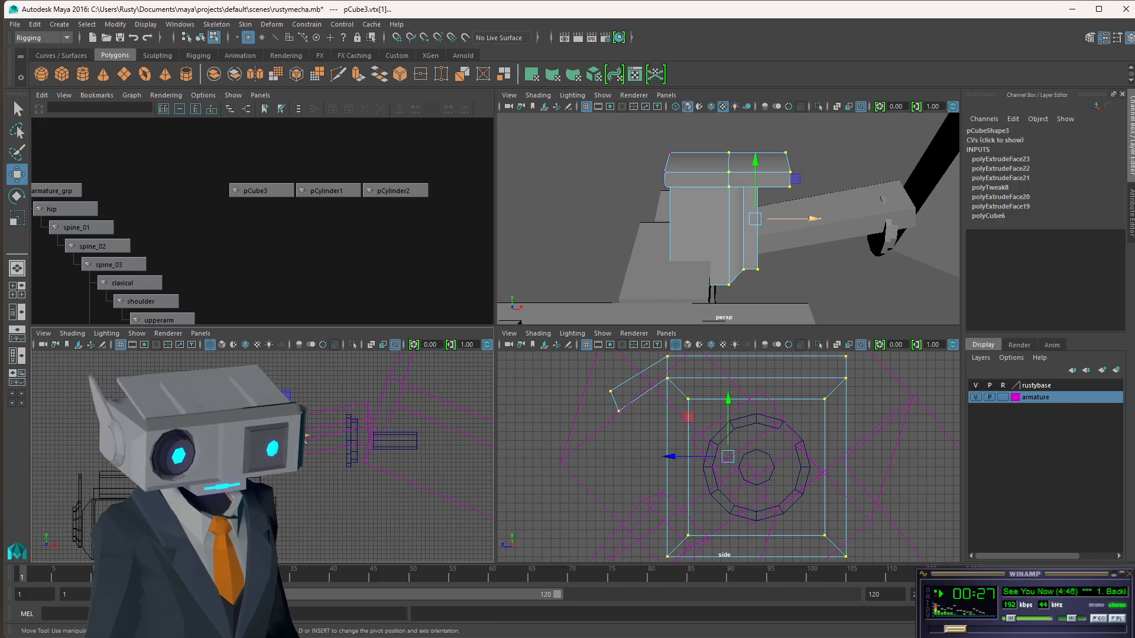
drag(305, 440, 391, 404)
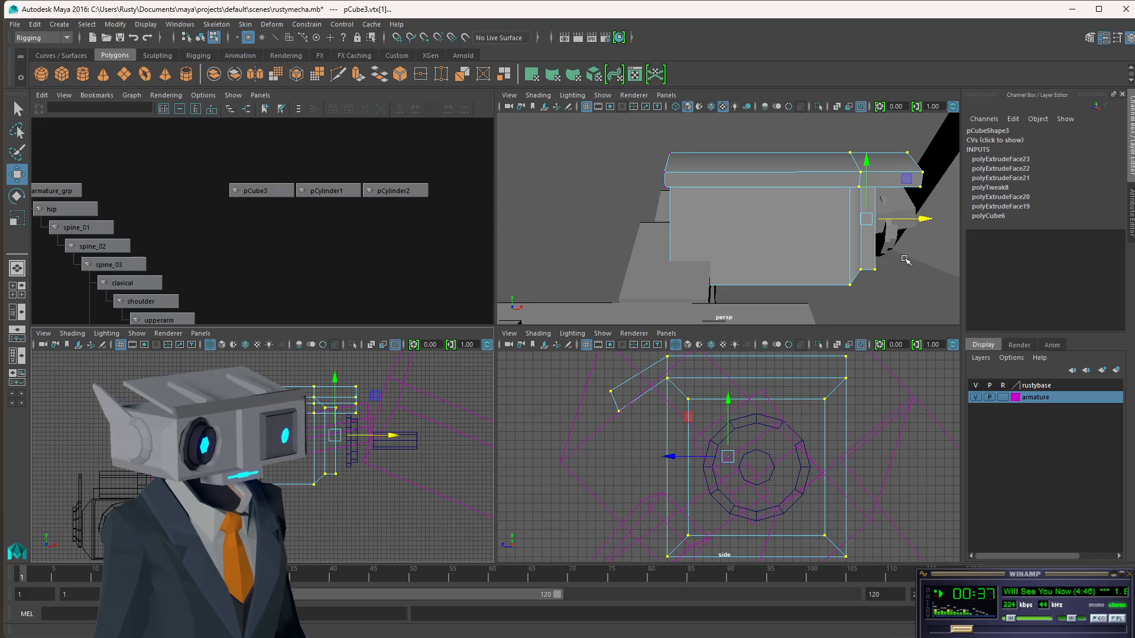
Move the selected end vertices slightly further along X until the box's face meets the large disc cylinder.
alt+drag(904, 259, 861, 256)
scroll(861, 256, down, 5)
scroll(861, 256, up, 3)
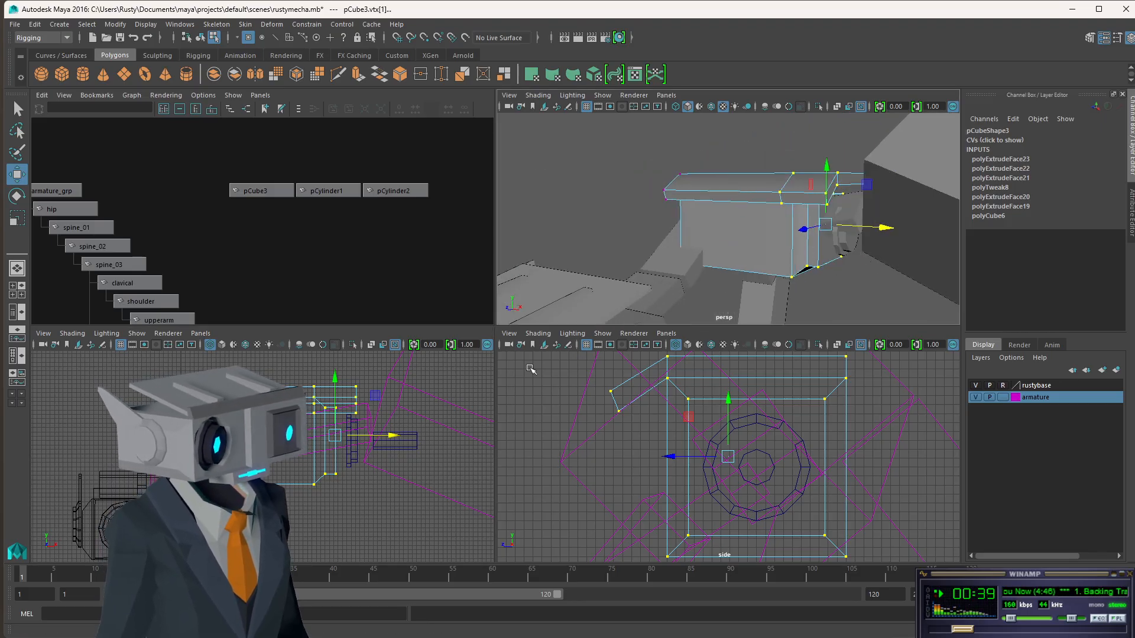
middle_drag(385, 451, 399, 452)
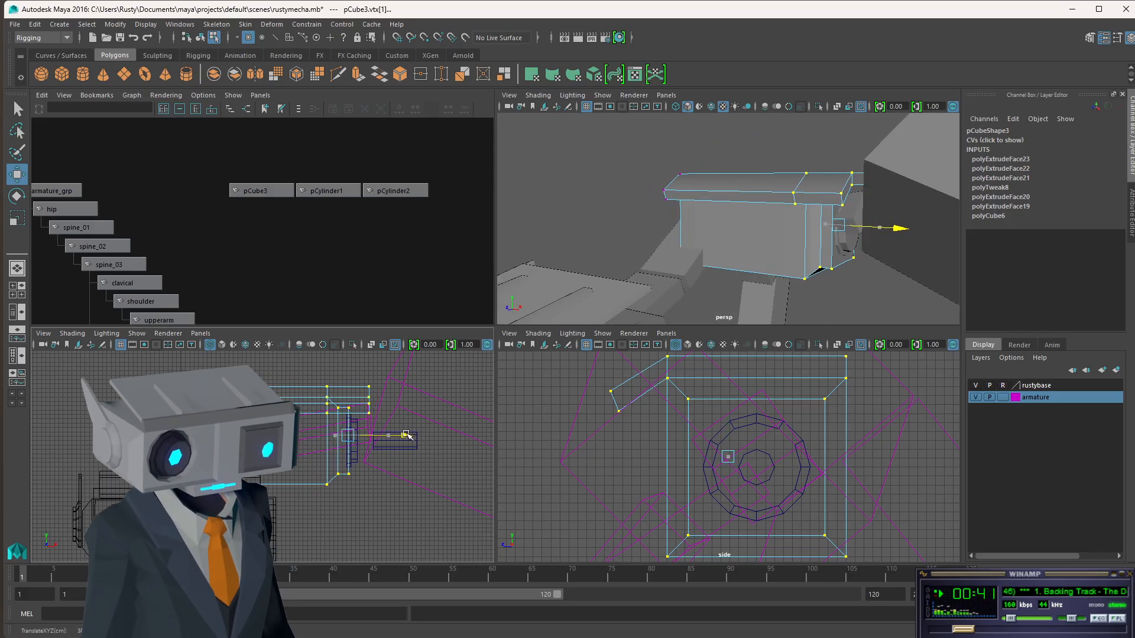
Examine the joint between the lengthened head box and the disc cylinder in the perspective and front views.
scroll(712, 227, down, 10)
alt+drag(736, 228, 712, 253)
scroll(713, 254, up, 10)
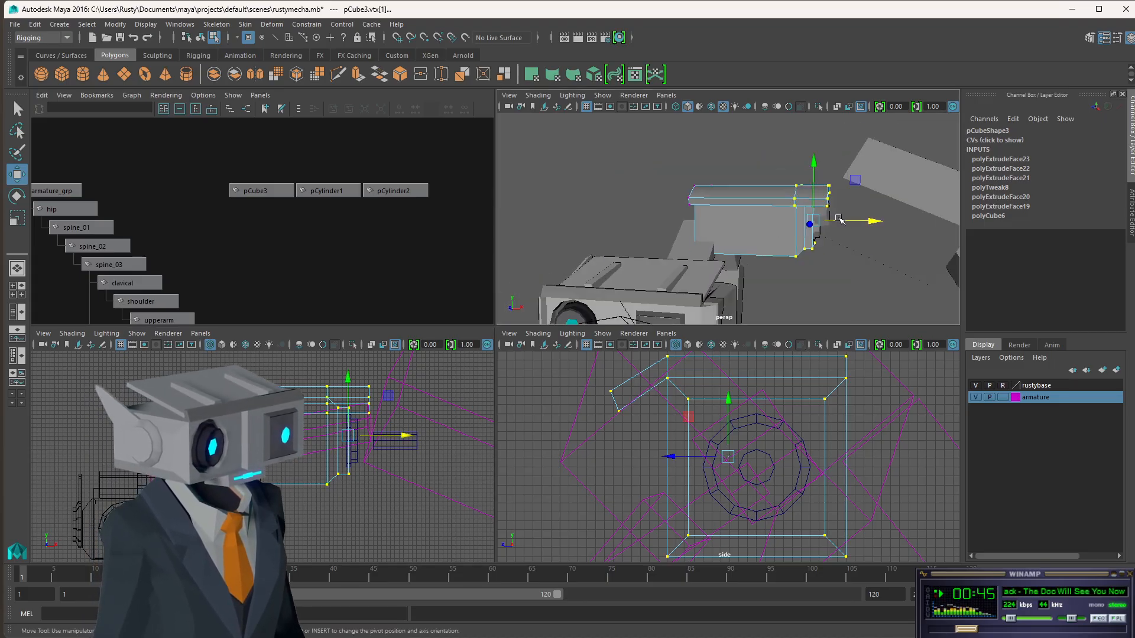
mouse_move(836, 230)
alt+mouse_down()
mouse_move(853, 196)
mouse_move(819, 219)
alt+mouse_up()
scroll(825, 223, up, 5)
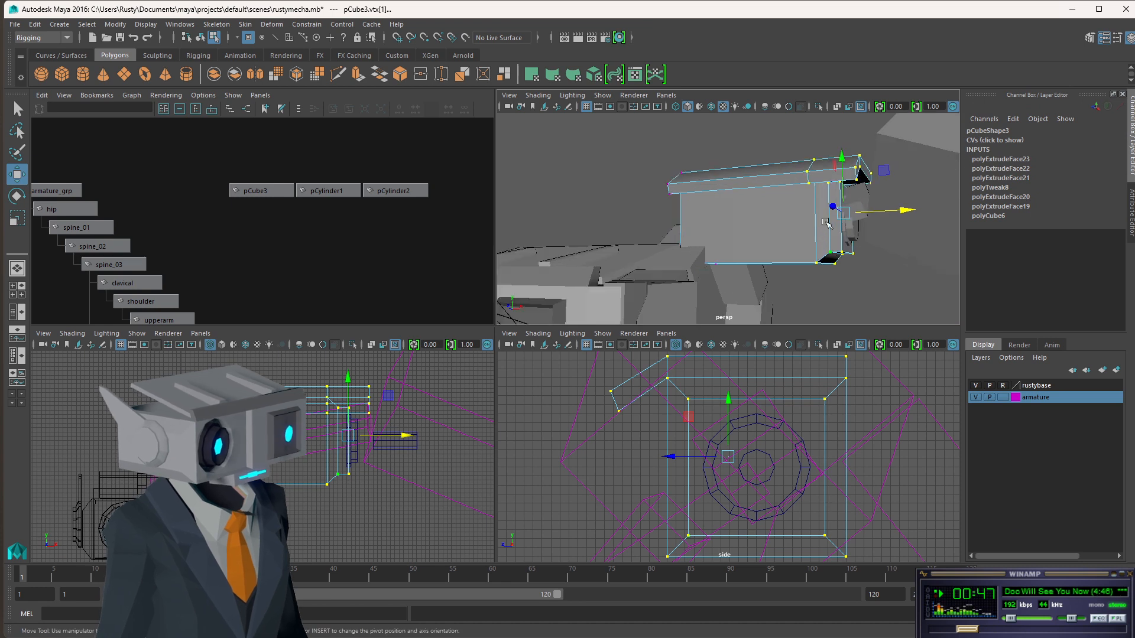
scroll(879, 224, down, 5)
alt+middle_drag(878, 224, 726, 252)
alt+drag(726, 252, 814, 232)
scroll(432, 412, up, 5)
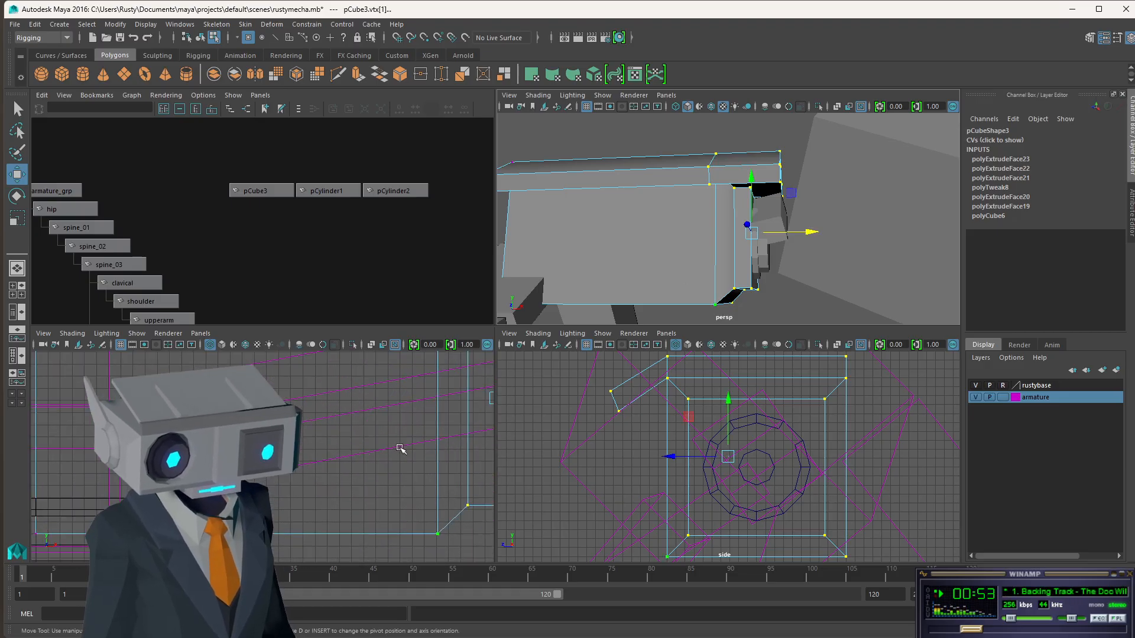
alt+middle_drag(432, 412, 324, 418)
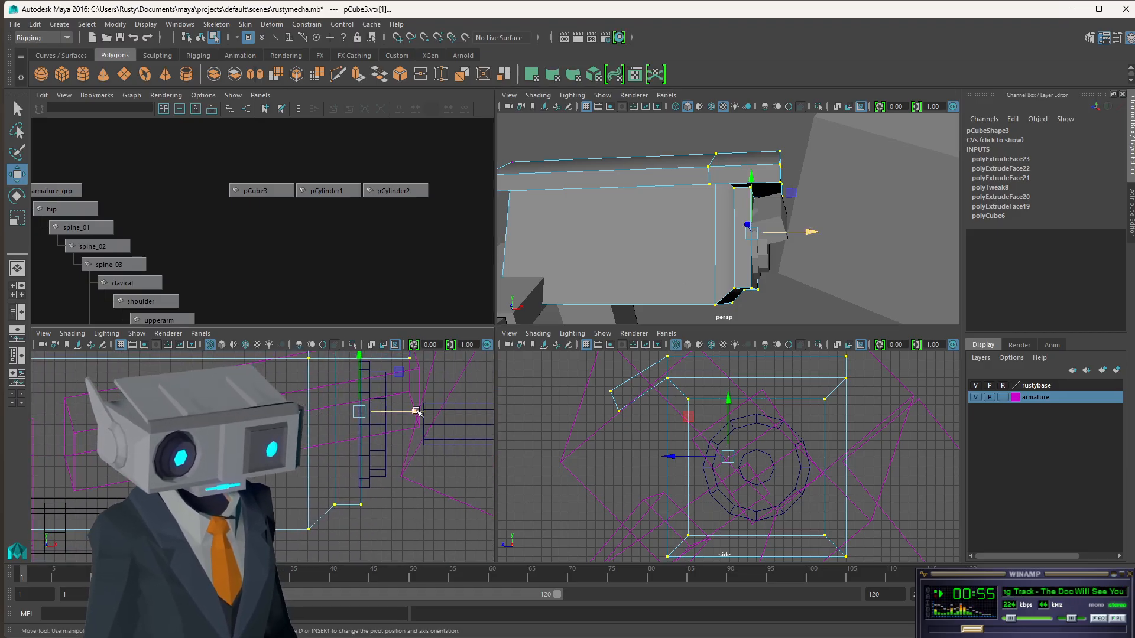
drag(417, 412, 414, 411)
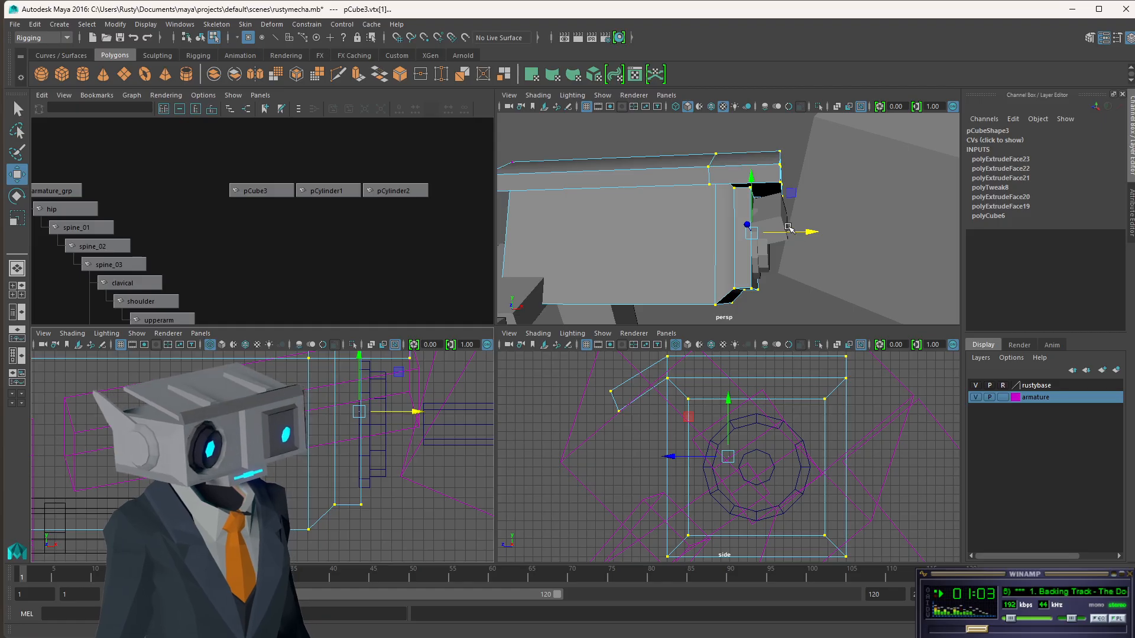
alt+drag(784, 224, 754, 236)
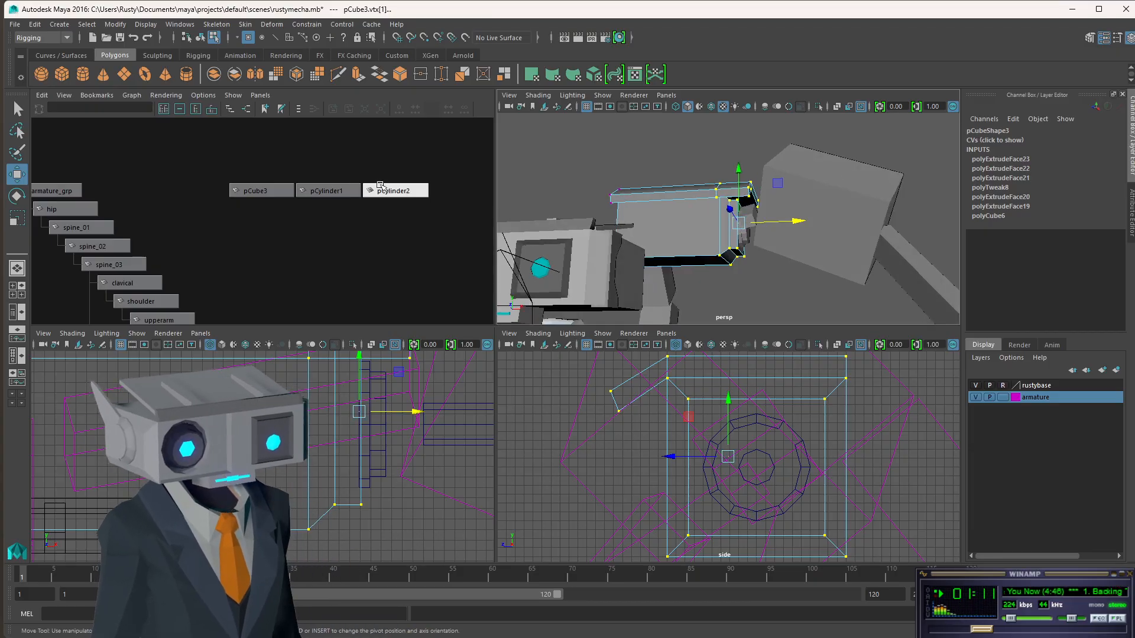
Move the small-radius pCylinder2 inward along X to Translate X 44.296 so it overlaps the disc cylinder.
click(380, 188)
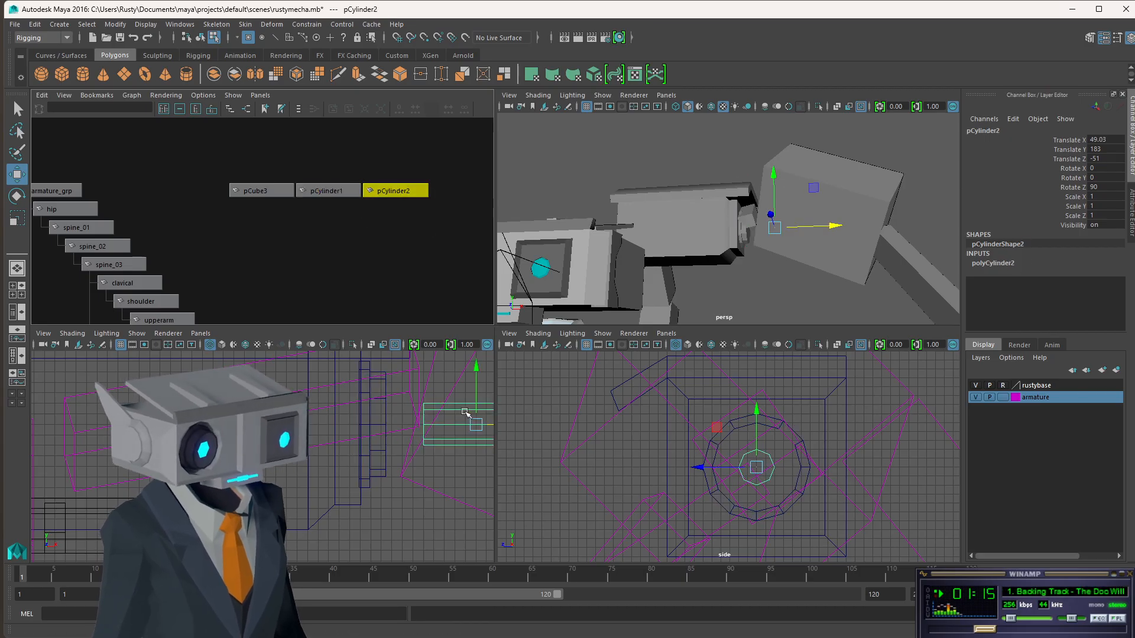
scroll(430, 443, down, 3)
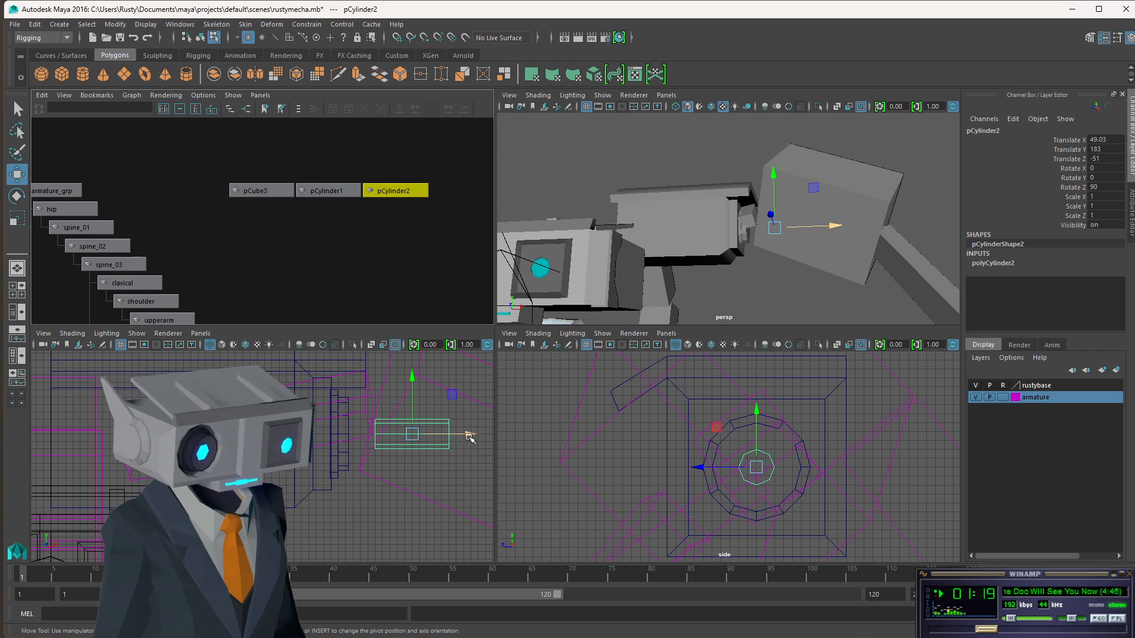
click(999, 263)
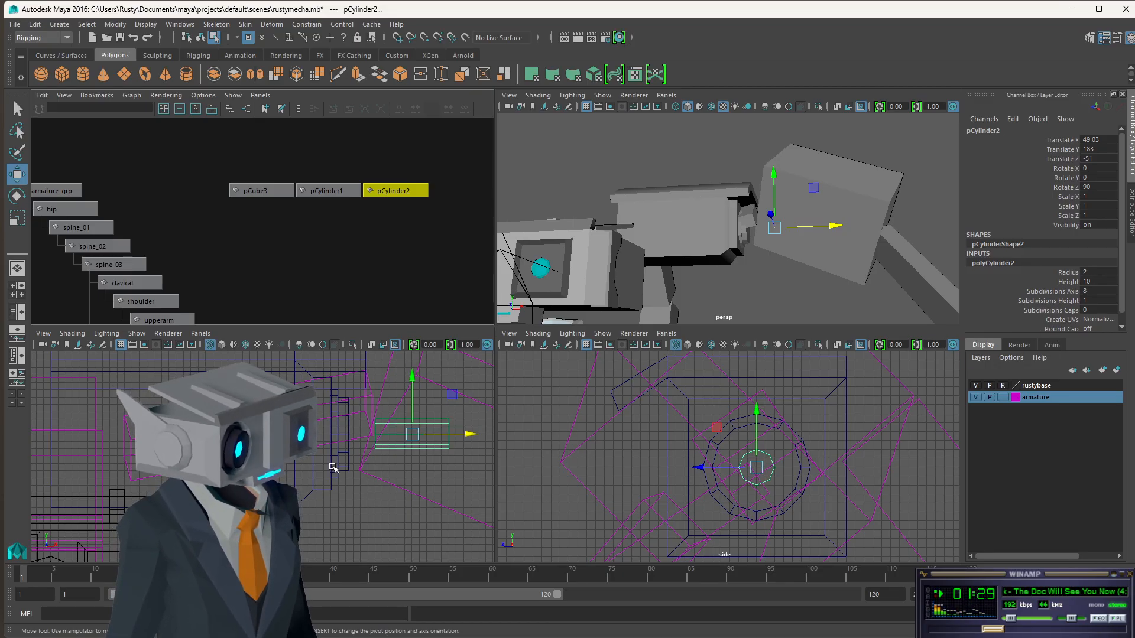
drag(473, 434, 441, 435)
mouse_move(822, 237)
alt+mouse_down()
mouse_move(859, 229)
mouse_move(831, 238)
alt+mouse_up()
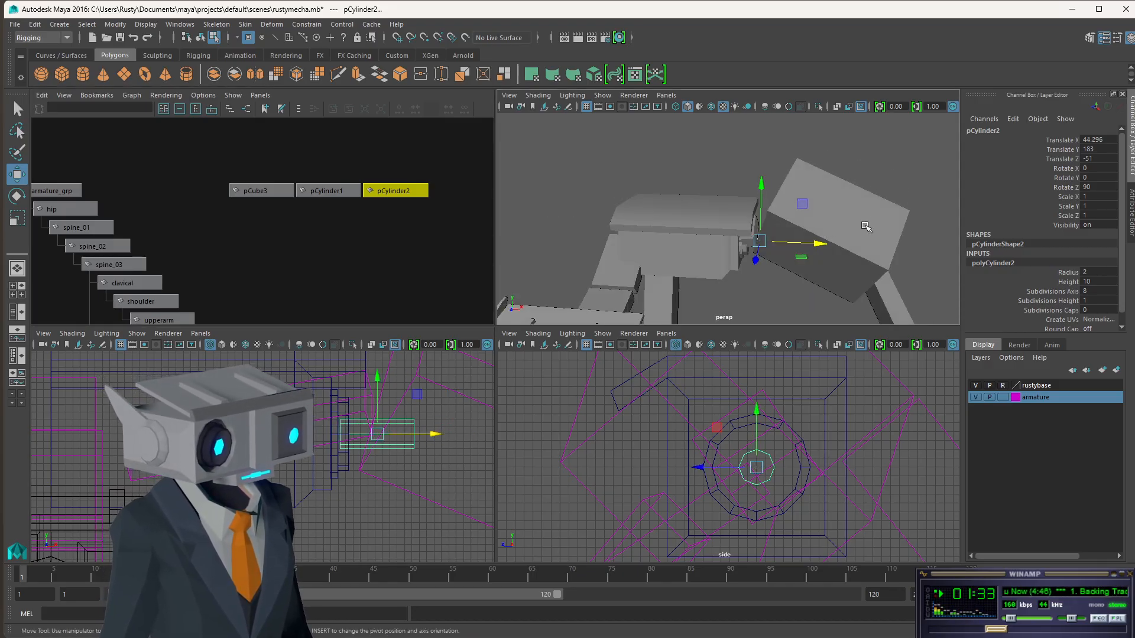
Set the armature display layer to template mode and adjust pCylinder2's Translate X to 44.113 in the enlarged perspective view.
click(1004, 397)
alt+drag(818, 229, 768, 255)
scroll(751, 263, up, 5)
scroll(759, 279, down, 3)
key(space)
alt+drag(632, 259, 639, 298)
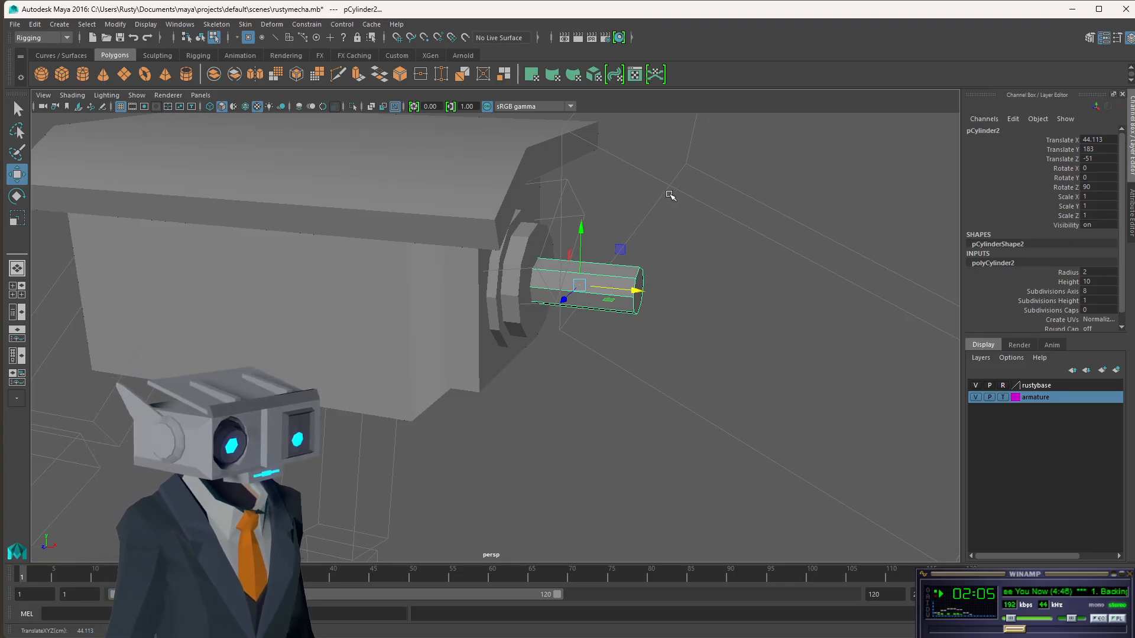
mouse_move(669, 273)
alt+mouse_down()
mouse_move(689, 239)
mouse_move(724, 251)
mouse_move(664, 274)
mouse_move(725, 254)
mouse_move(674, 266)
alt+mouse_up()
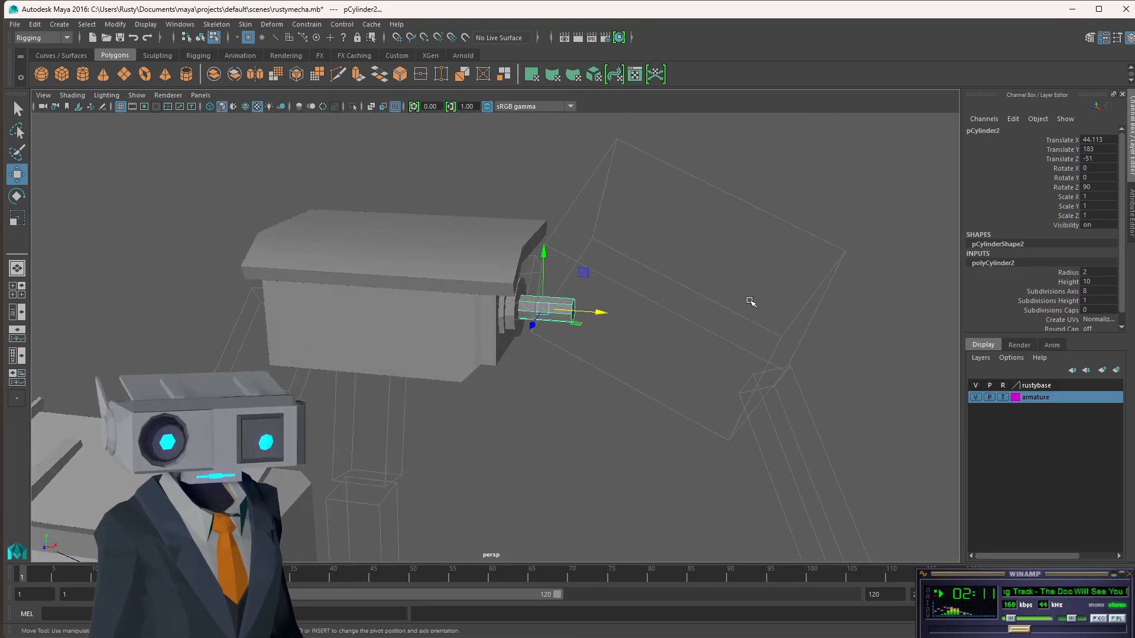
Create a new polygon cube and move it in the front view to about X 99.4, Y 181.2.
key(space)
click(378, 246)
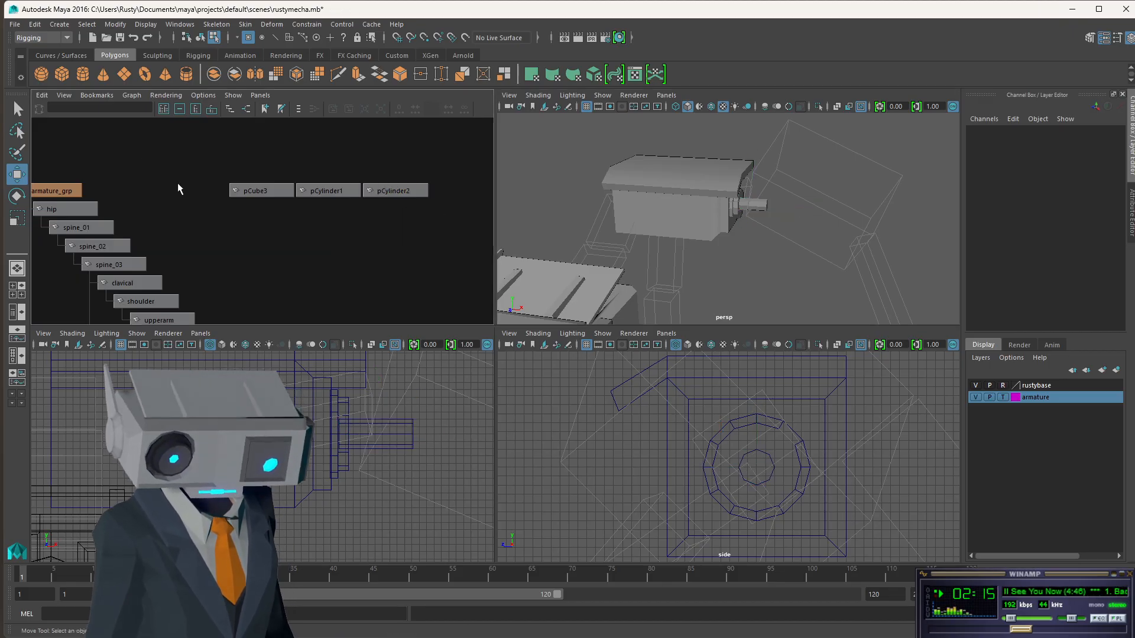
click(60, 76)
scroll(364, 235, down, 5)
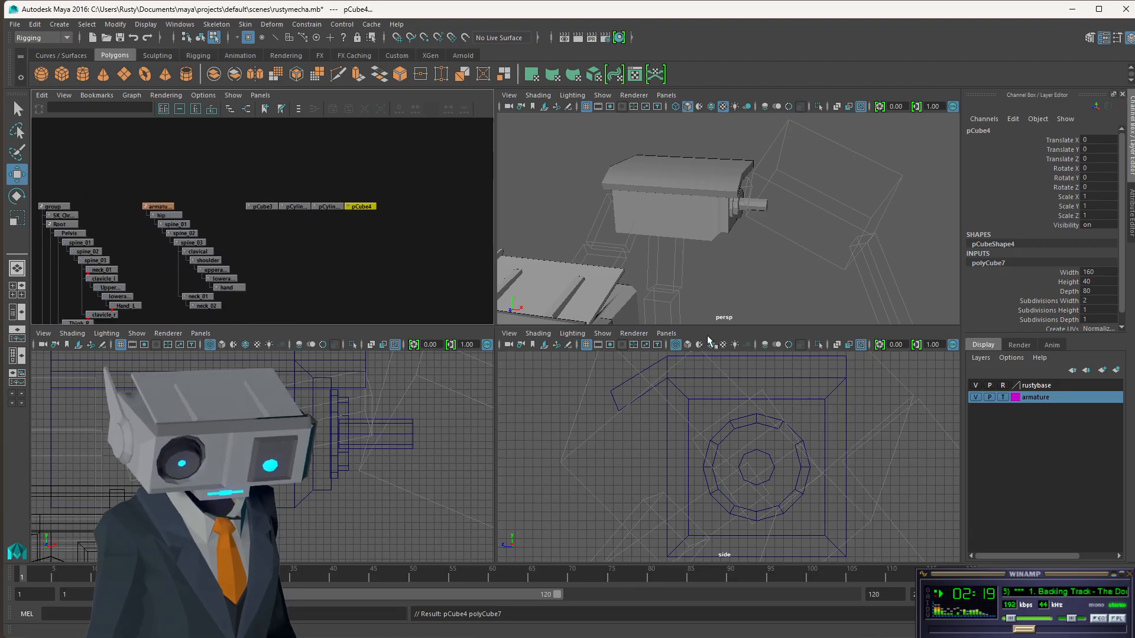
key(f)
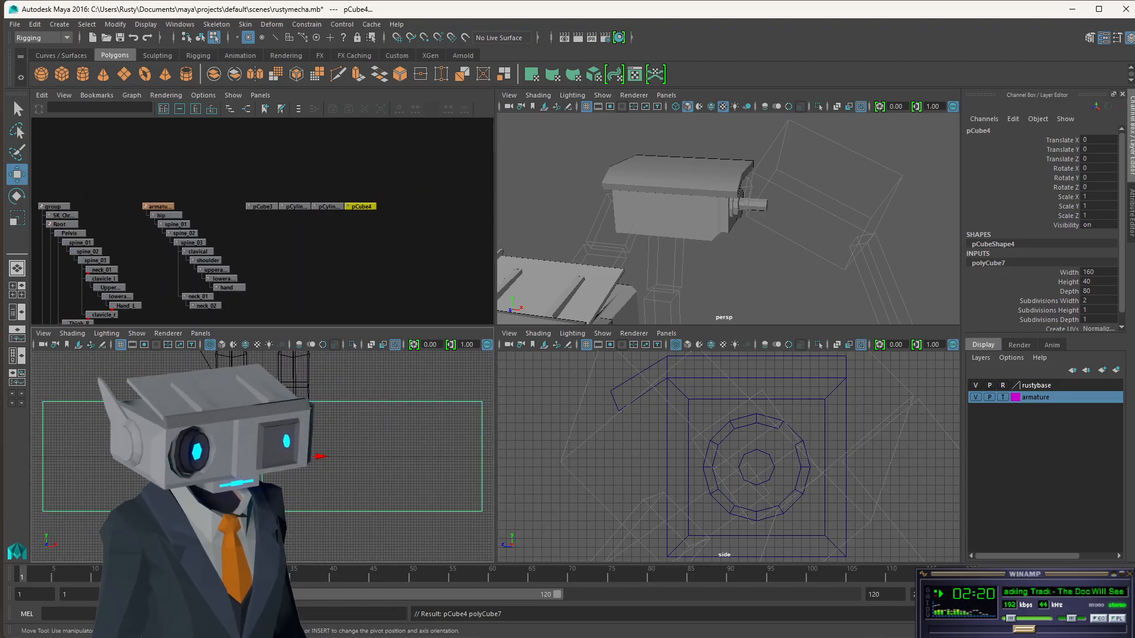
scroll(262, 456, down, 6)
drag(308, 456, 322, 357)
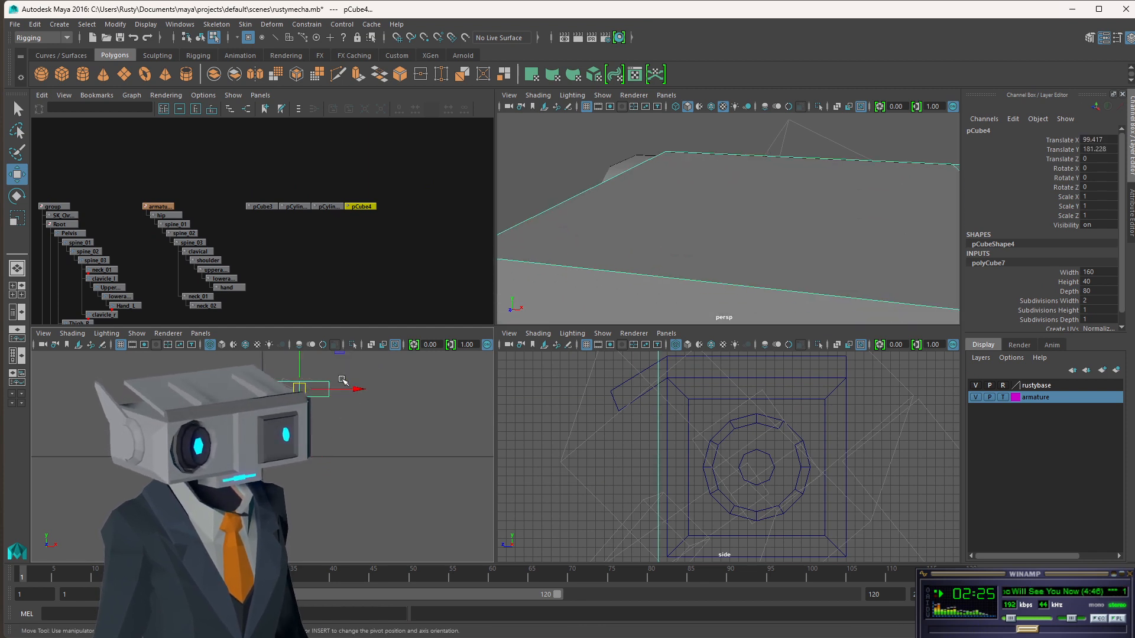
alt+middle_drag(343, 381, 352, 466)
Set the new cube's width, height and depth to 20 and its width subdivisions to 1.
double_click(1104, 273)
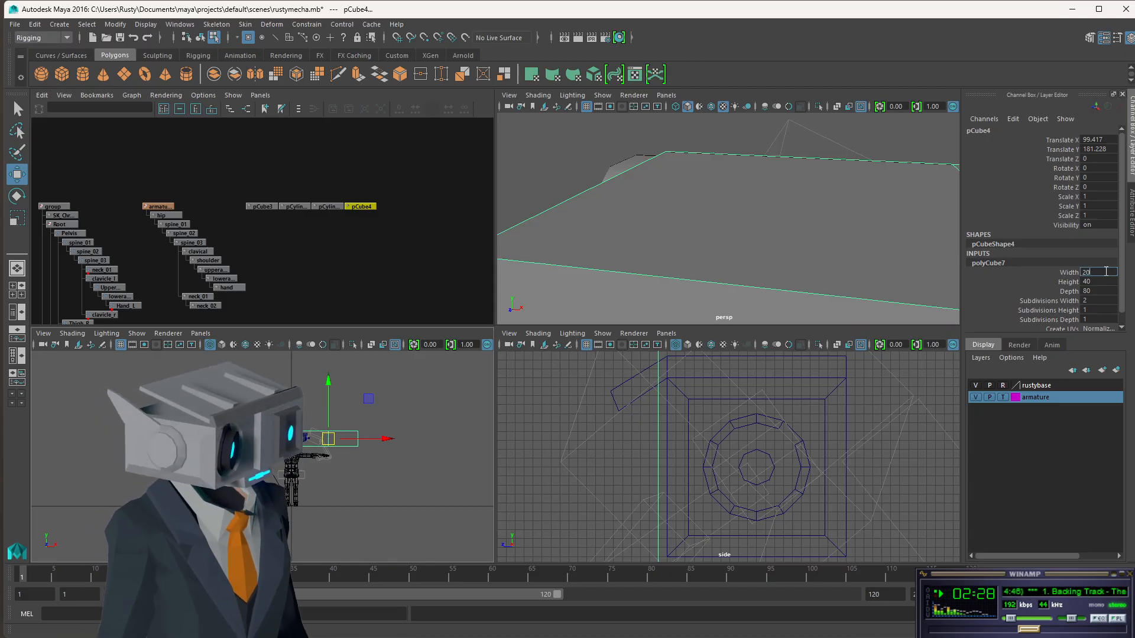
text(20)
key(Tab)
text(20)
key(Tab)
text(20)
key(Tab)
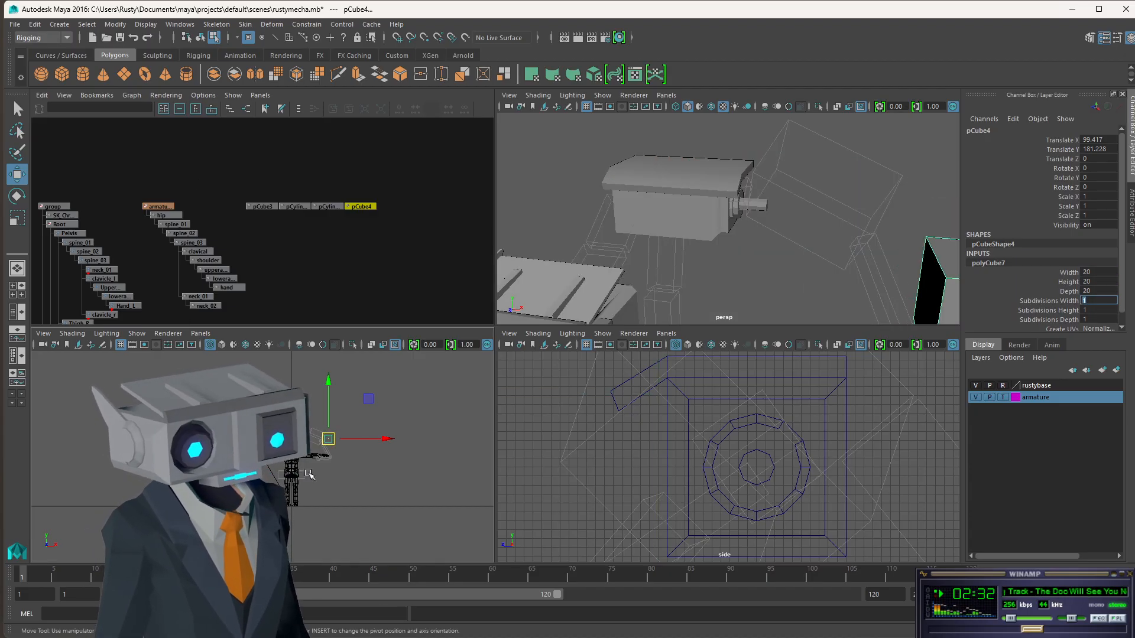
Move the new cube beyond the small cylinder, in line with the head box, at about X 67.6, Y 182, Z -48.8.
drag(331, 439, 320, 435)
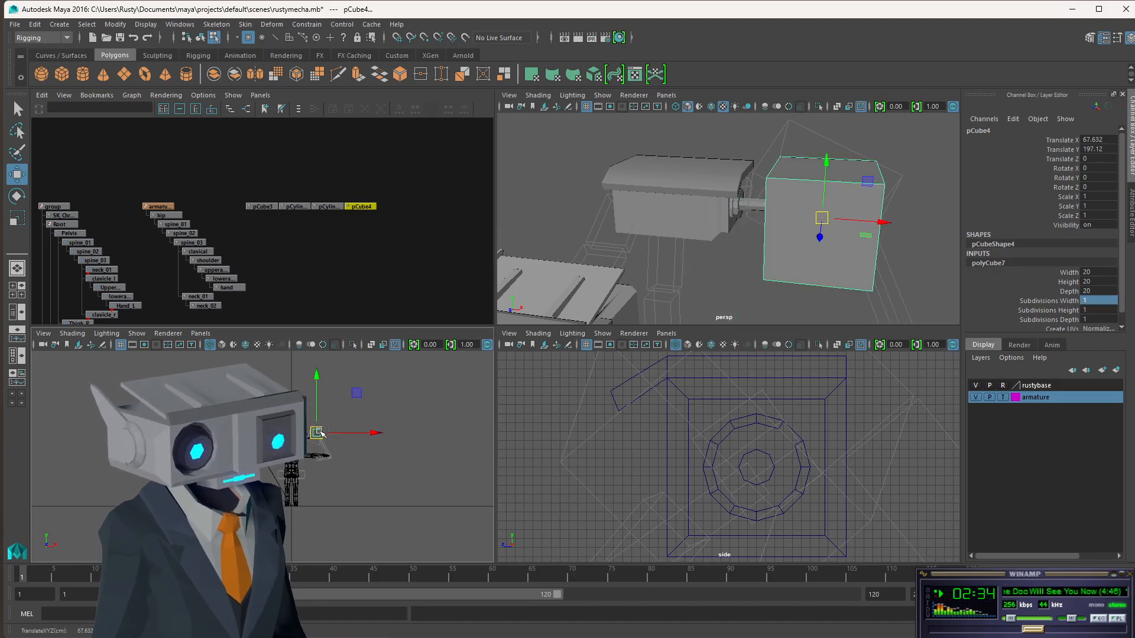
scroll(738, 464, down, 6)
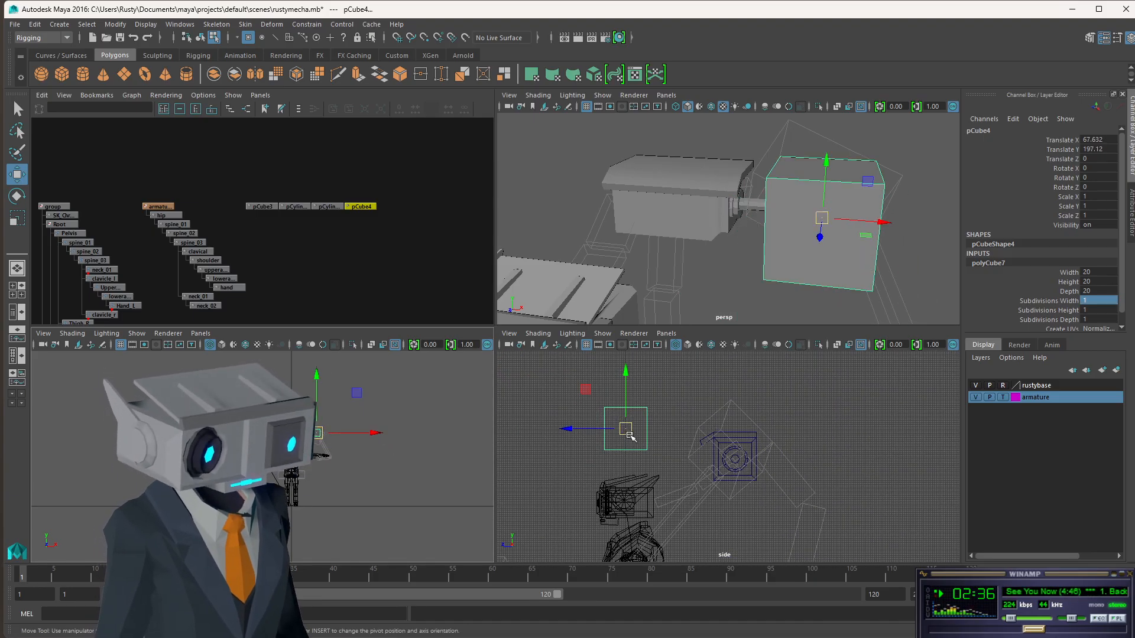
drag(629, 433, 731, 460)
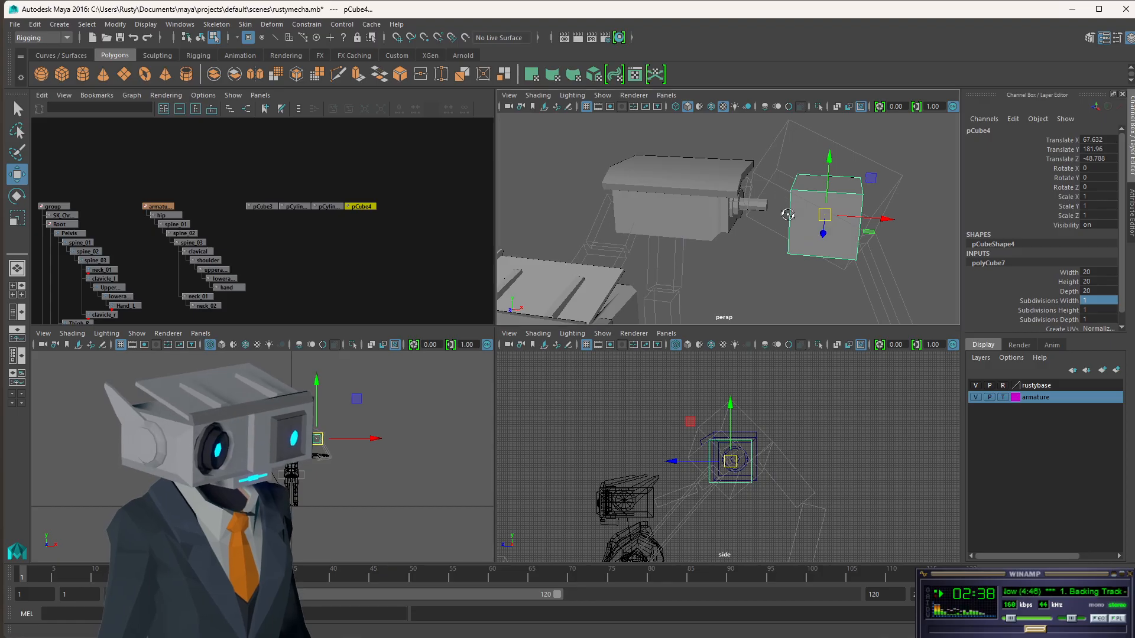
Move the new cube in the front view closer to the small cylinder, to about X 58.2, Y 183.8.
alt+drag(787, 215, 836, 218)
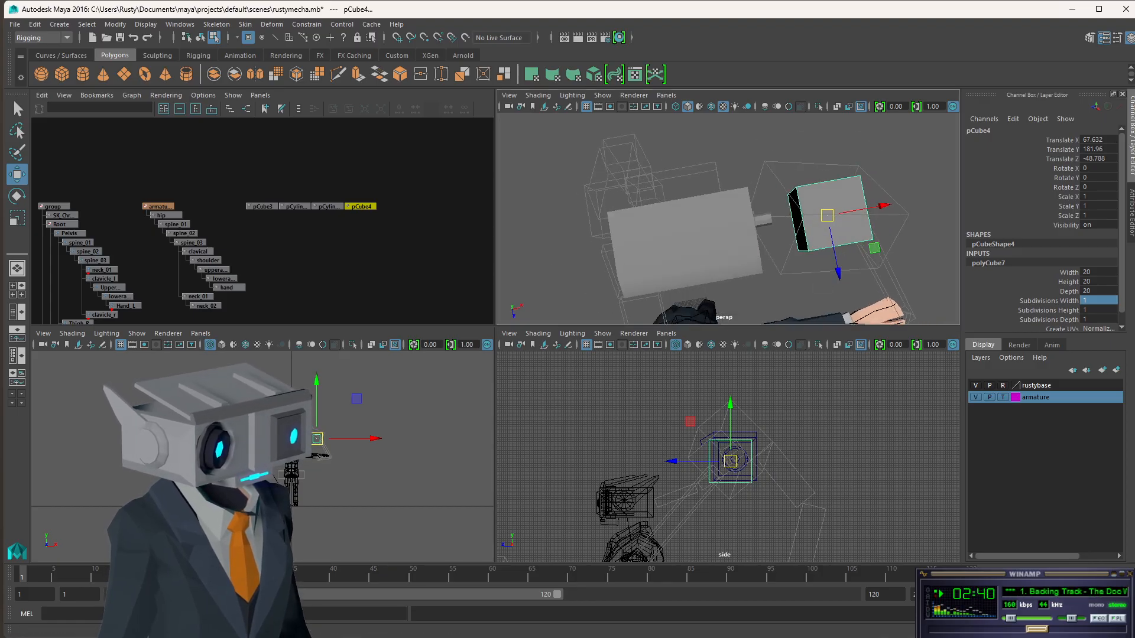
scroll(336, 446, up, 9)
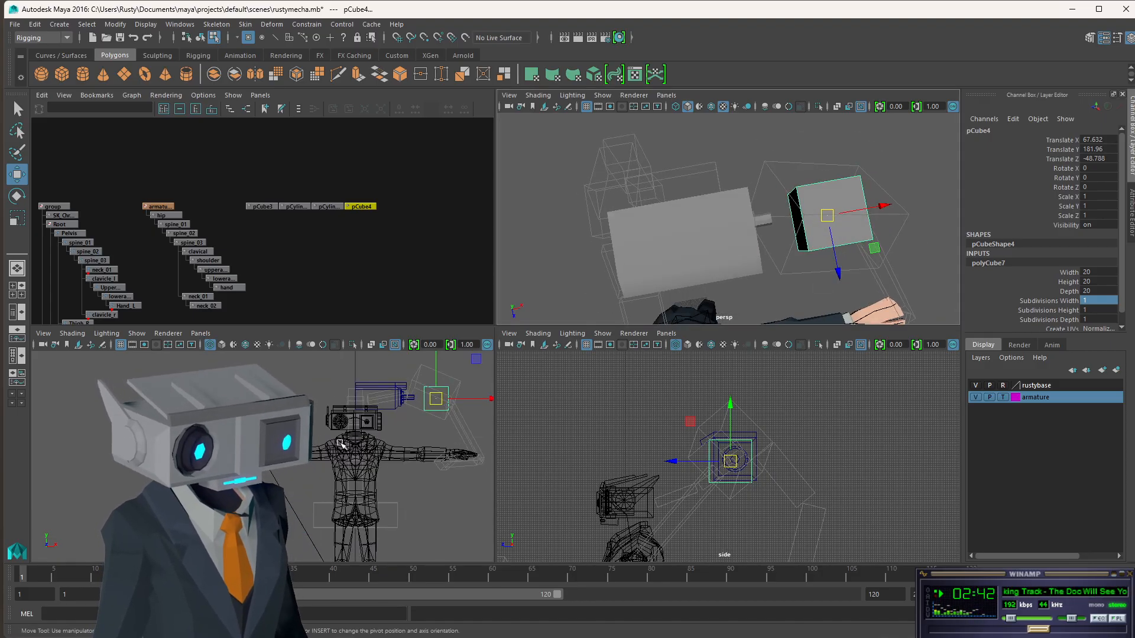
scroll(455, 416, down, 3)
alt+middle_drag(453, 393, 394, 424)
drag(393, 424, 375, 424)
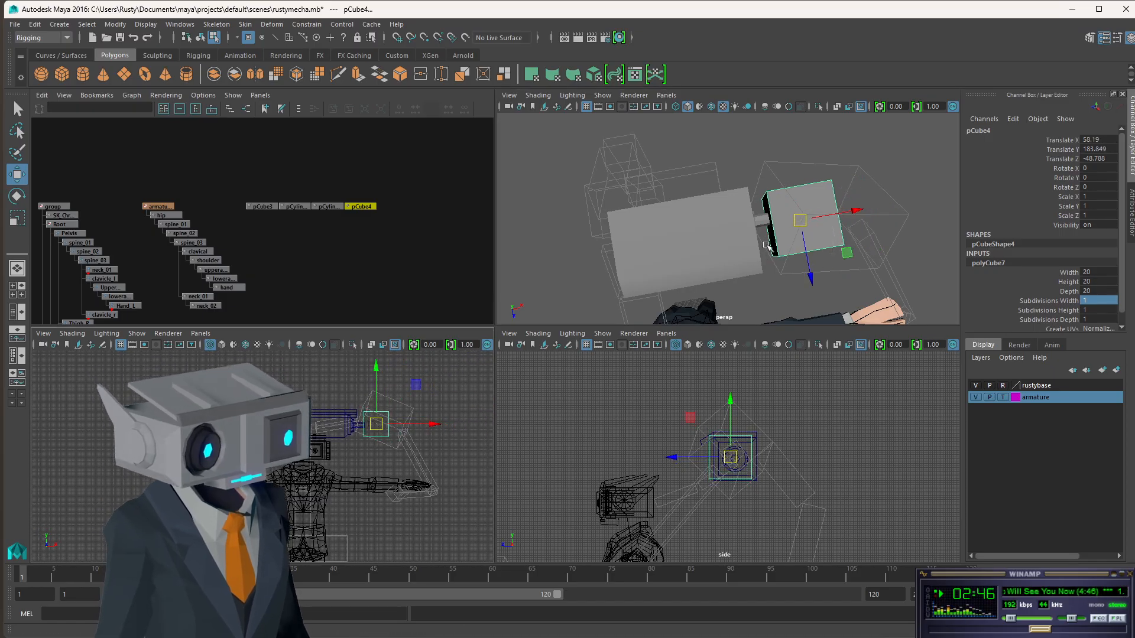
Align the cube with the small cylinder in depth at Z -51.022 and bring it closer to the head at X 54.769.
drag(807, 273, 764, 131)
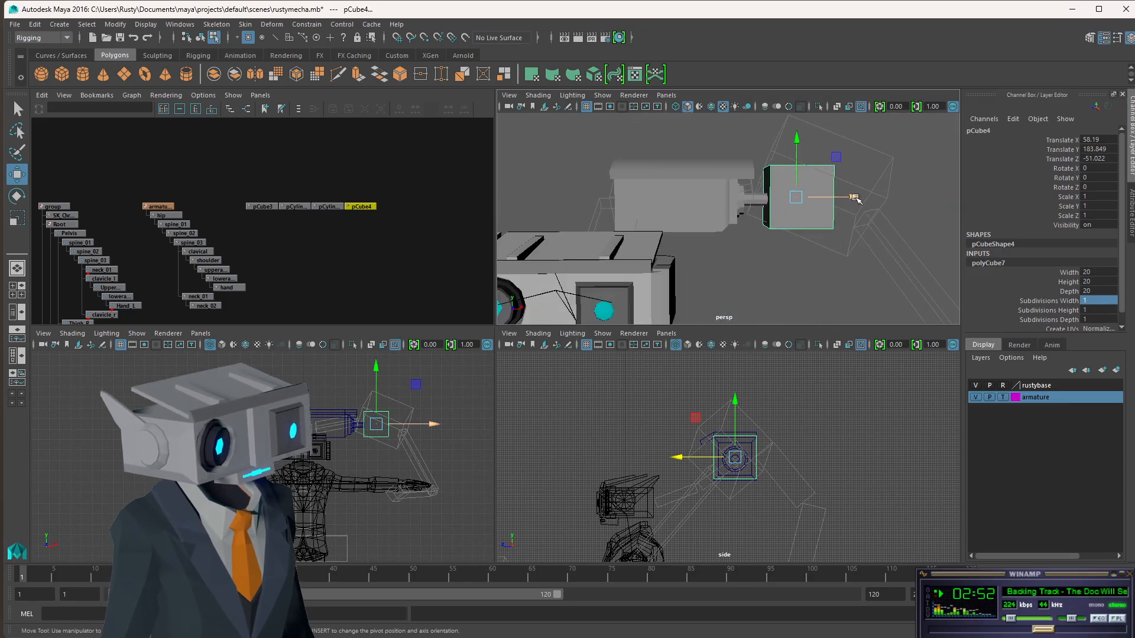
drag(855, 198, 822, 171)
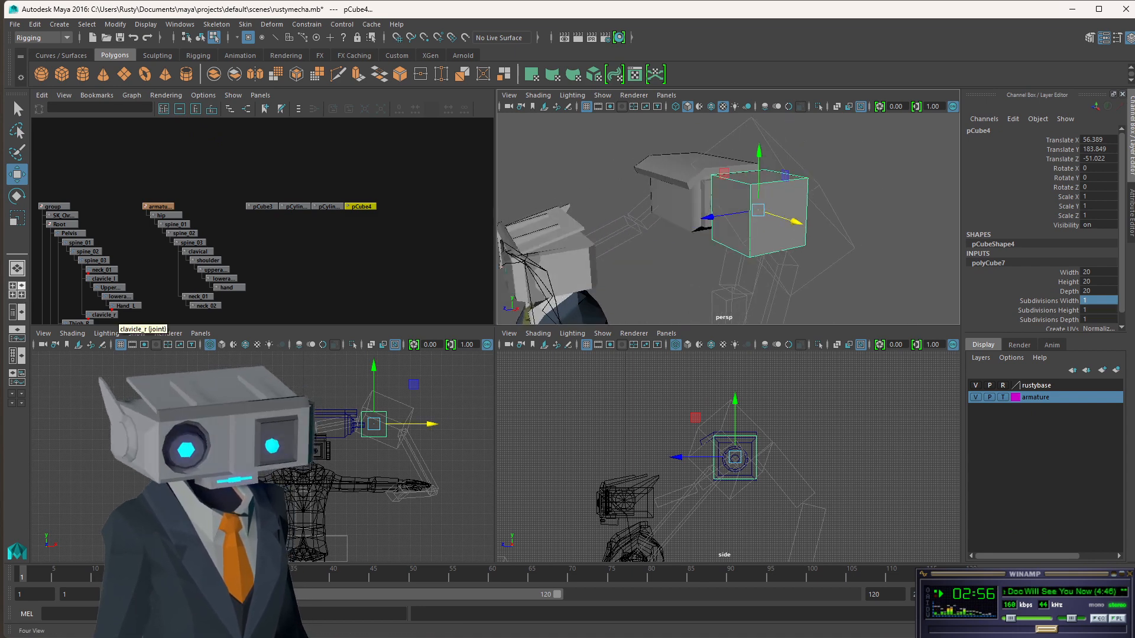
key(alt+Tab)
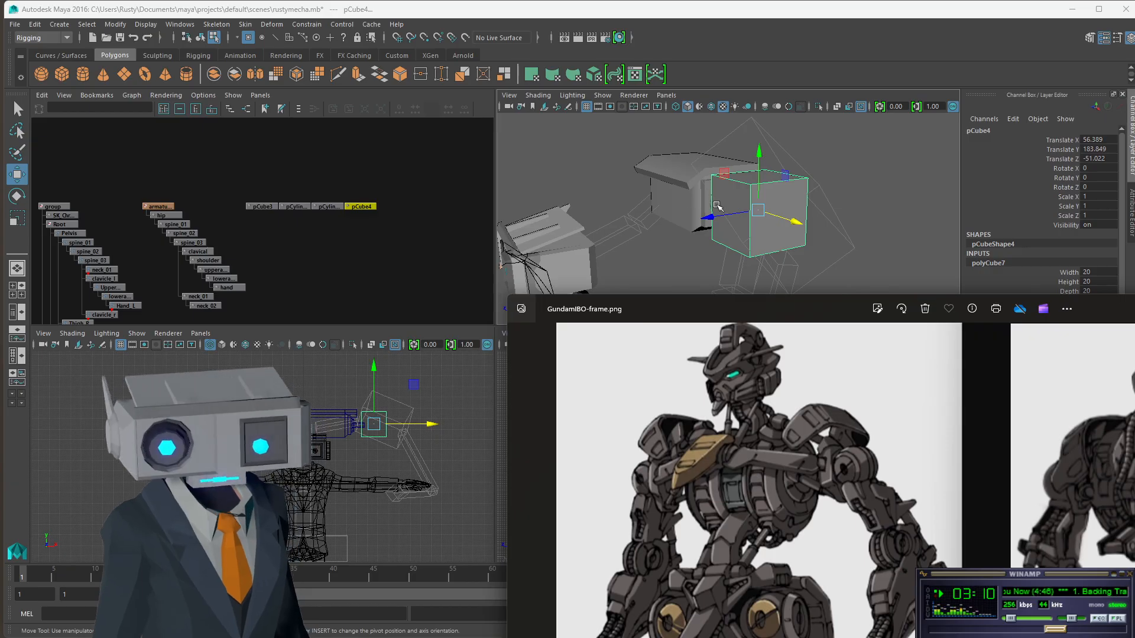
alt+drag(709, 197, 784, 223)
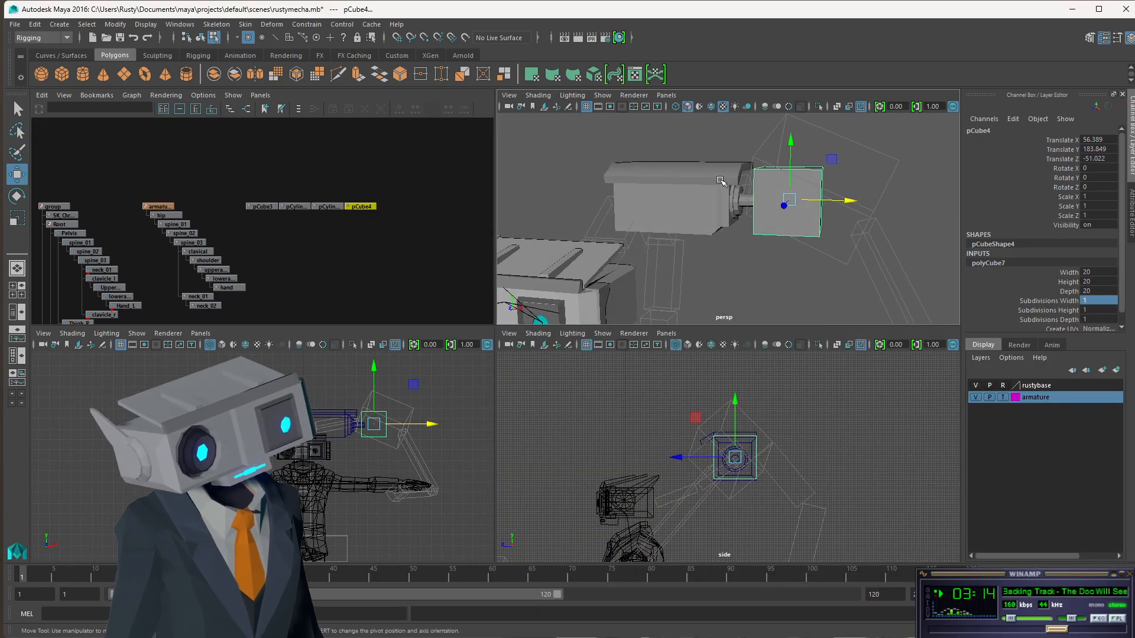
drag(848, 204, 843, 204)
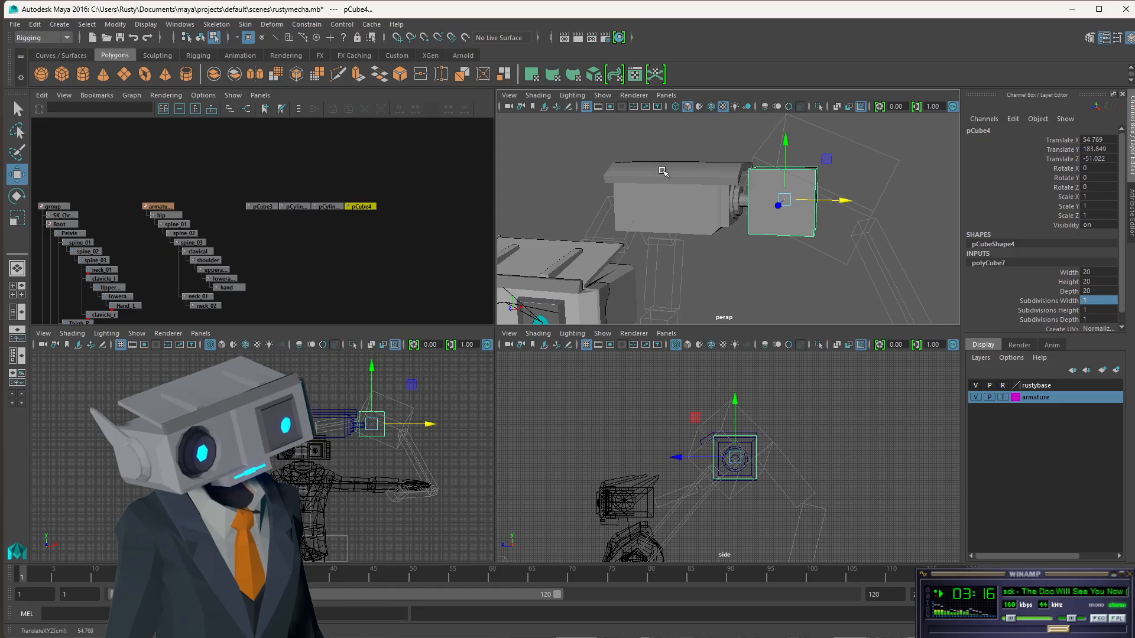
Return to object selection mode and select the small connecting cylinder pCylinder2, viewing the model from behind.
right_drag(665, 172, 662, 171)
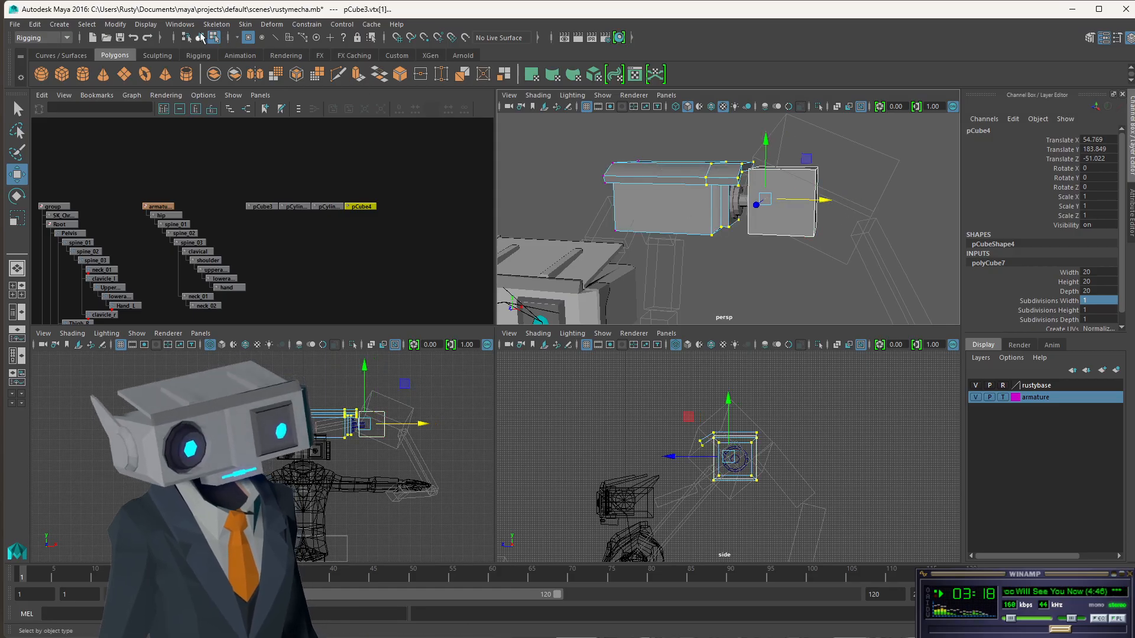
key(F8)
click(798, 196)
alt+drag(763, 225, 627, 213)
alt+drag(720, 204, 693, 205)
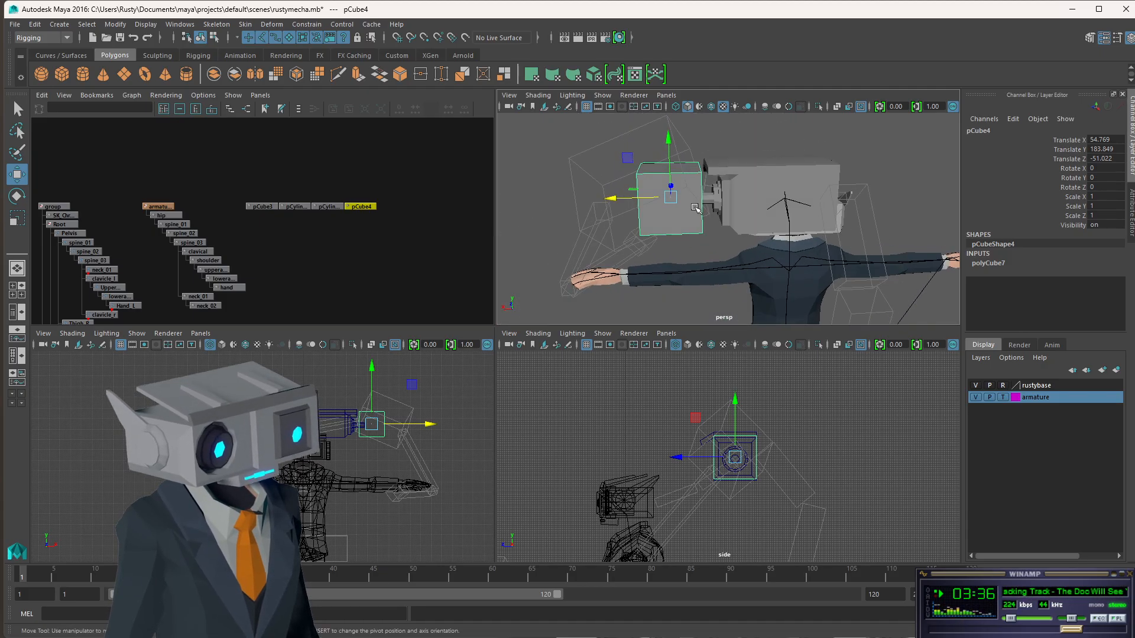
click(326, 207)
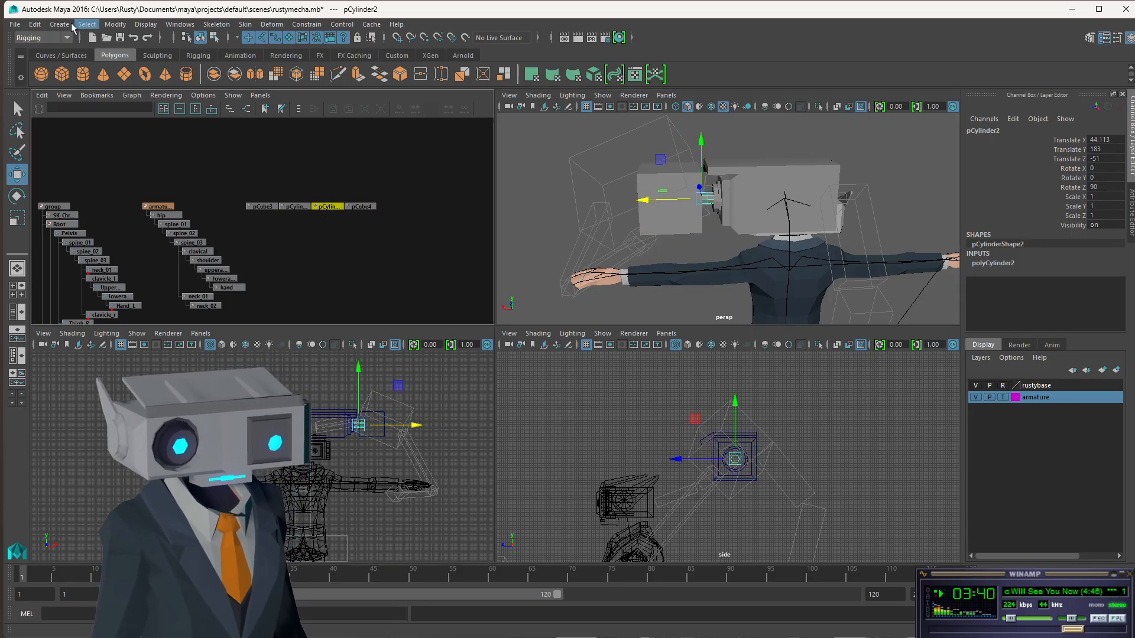
click(35, 24)
mouse_move(86, 170)
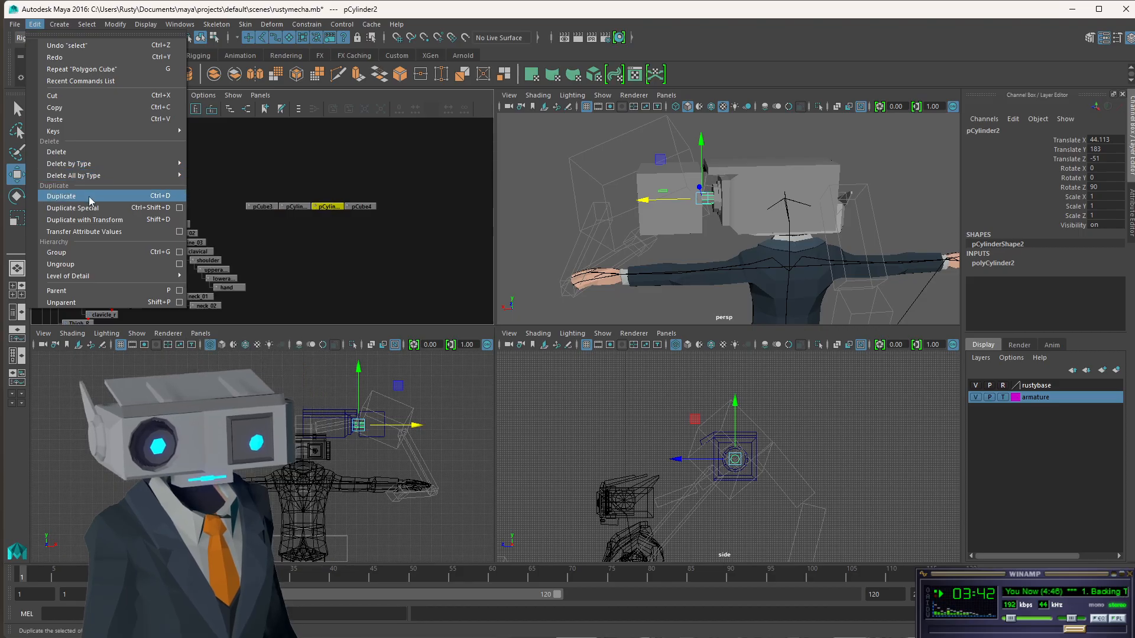
click(180, 208)
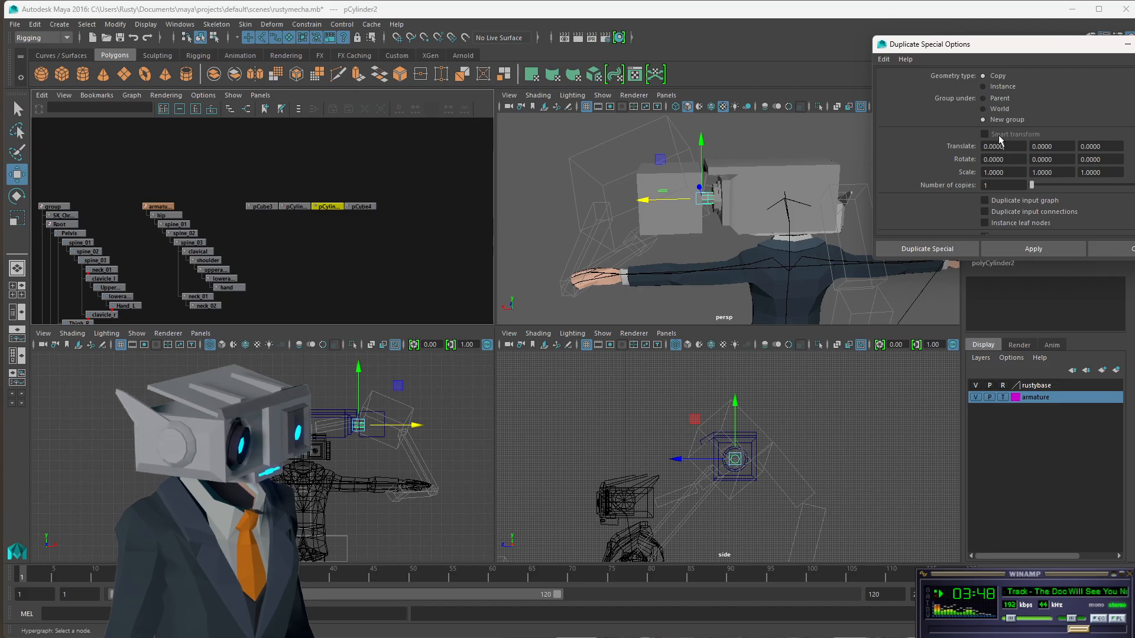
scroll(1005, 153, down, 1)
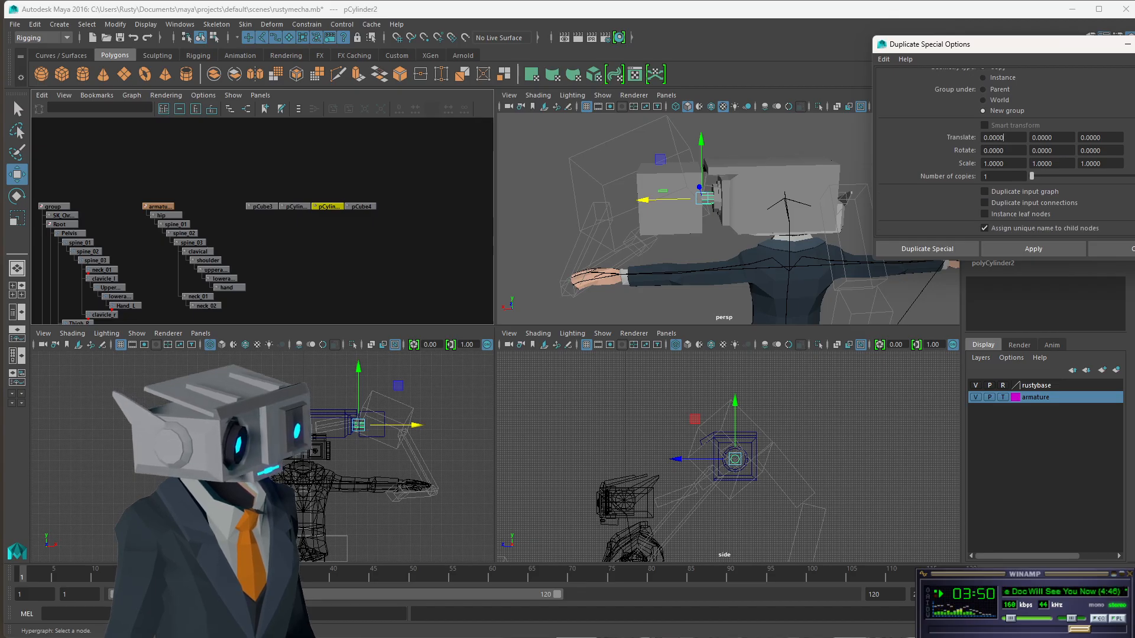
click(1111, 249)
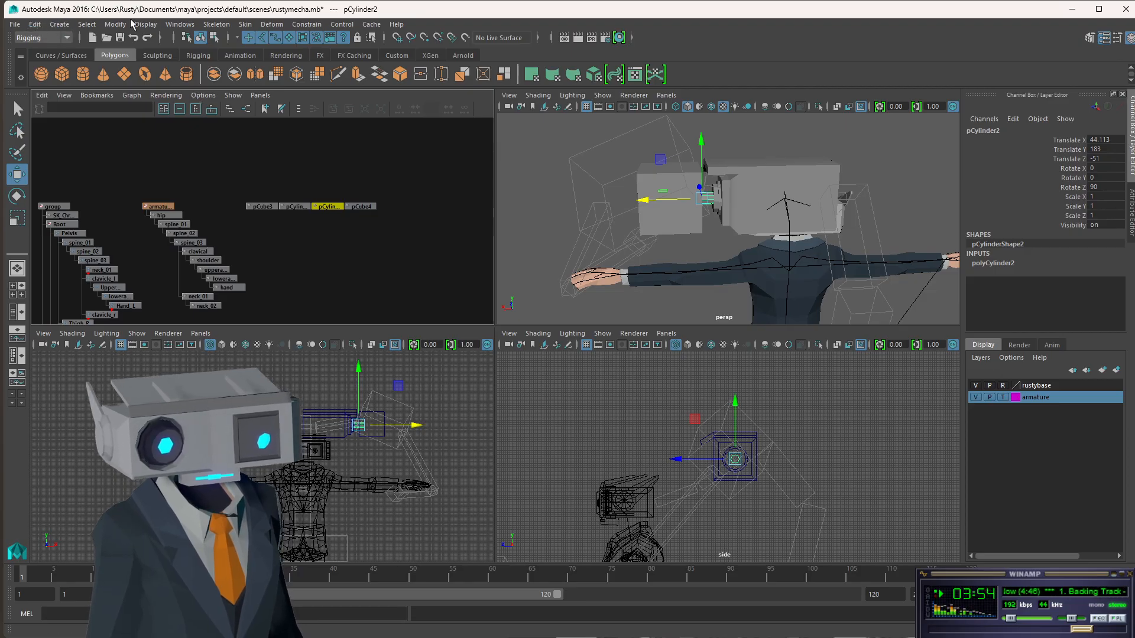
Duplicate the small cylinder and move the copy behind the head to about Z -68.4.
key(ctrl+d)
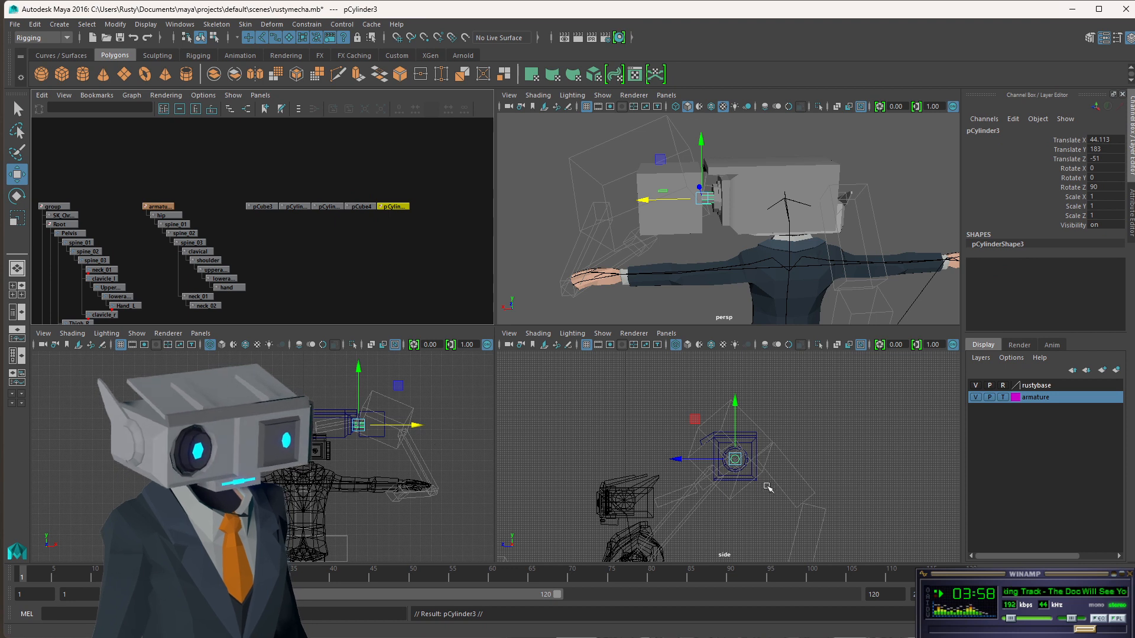
drag(683, 462, 720, 462)
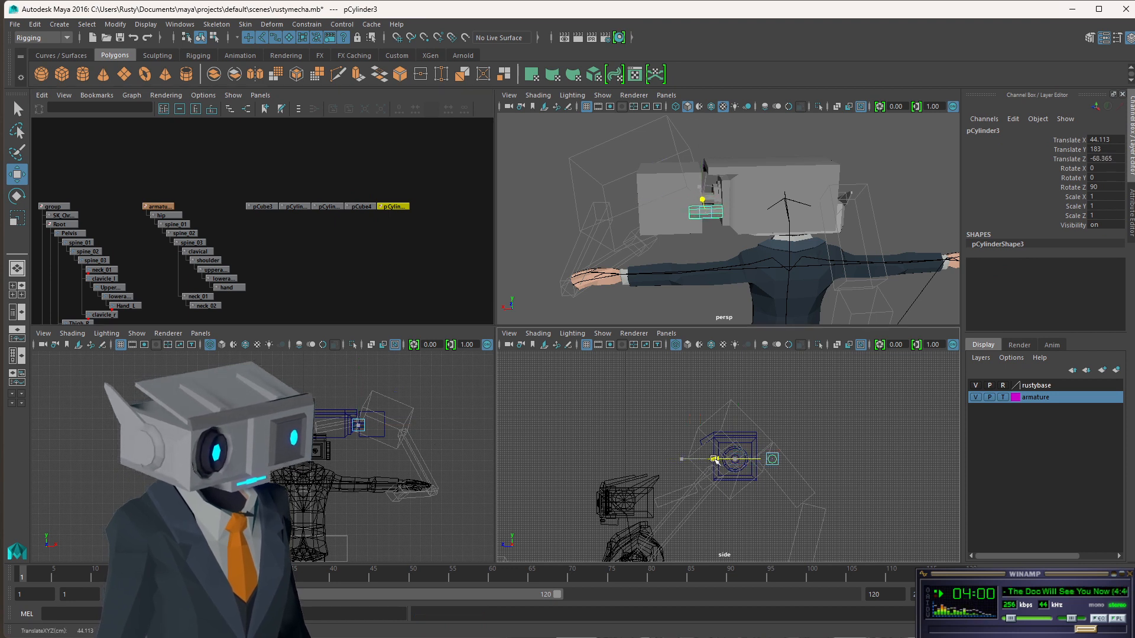
alt+drag(701, 223, 748, 254)
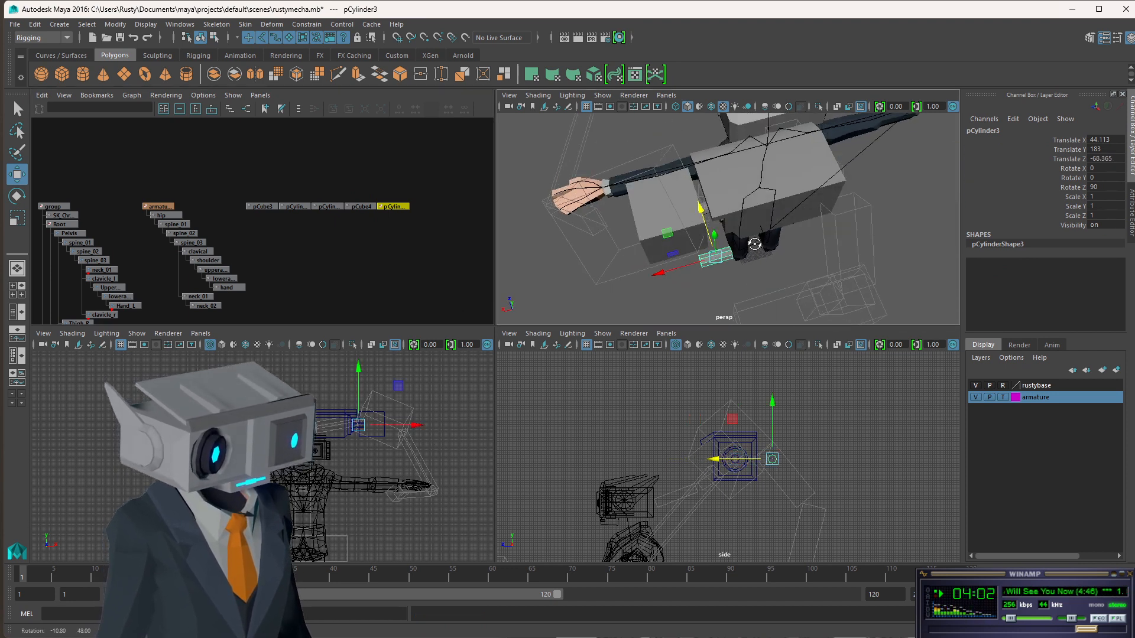
Raise the duplicated cylinder slightly in the front view, to about Y 183.7.
key(f)
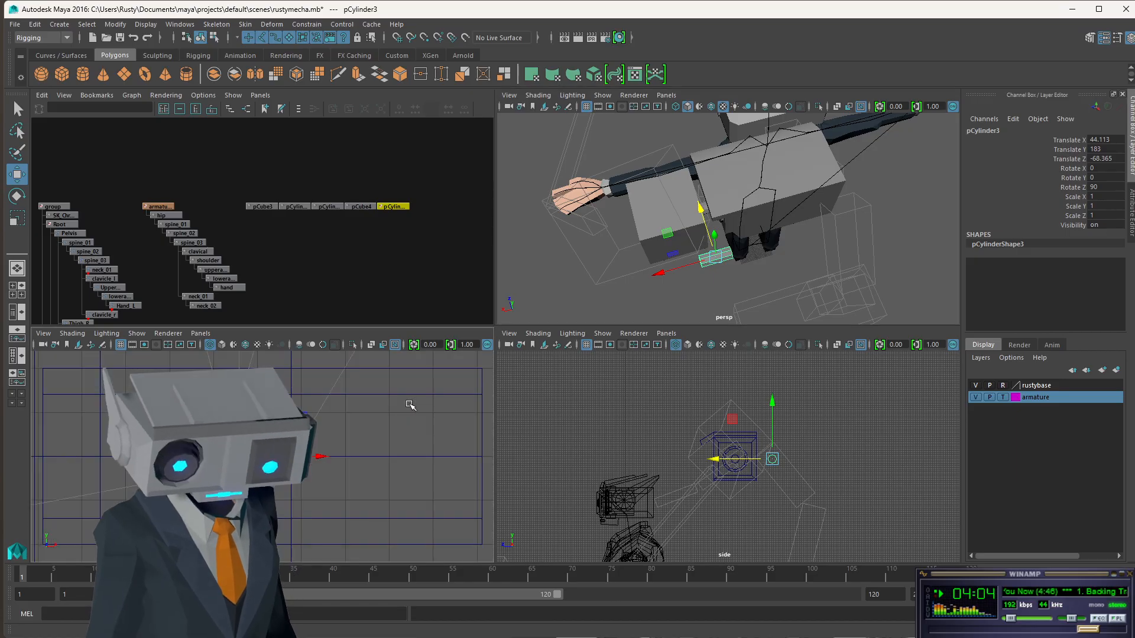
scroll(409, 403, down, 10)
scroll(285, 484, up, 5)
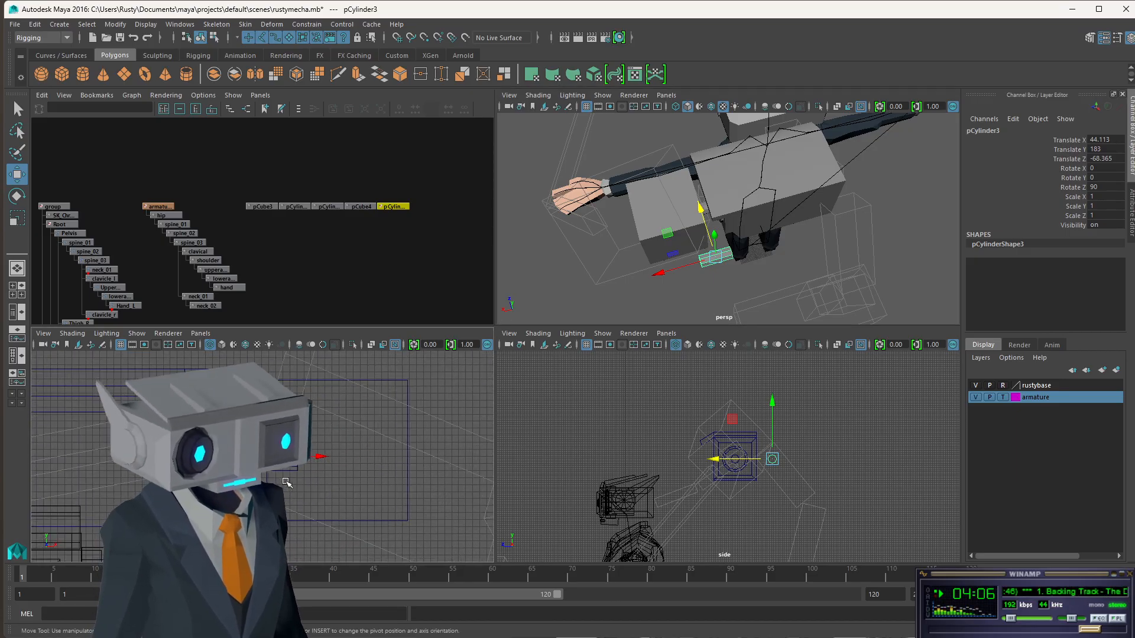
scroll(286, 484, up, 5)
scroll(283, 479, down, 6)
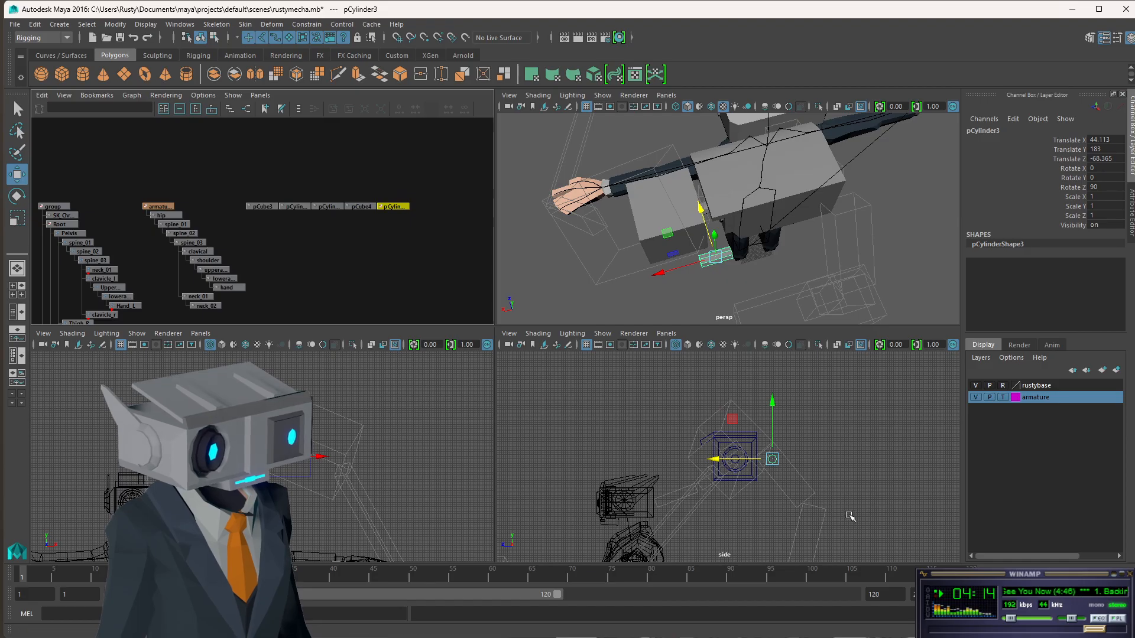
key(5)
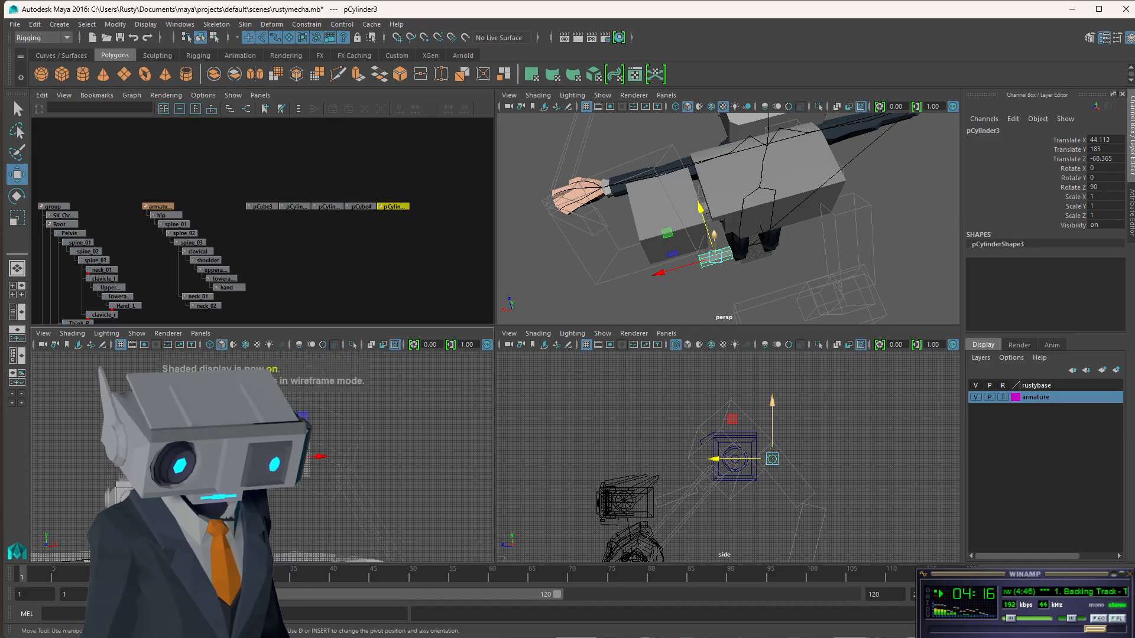
key(4)
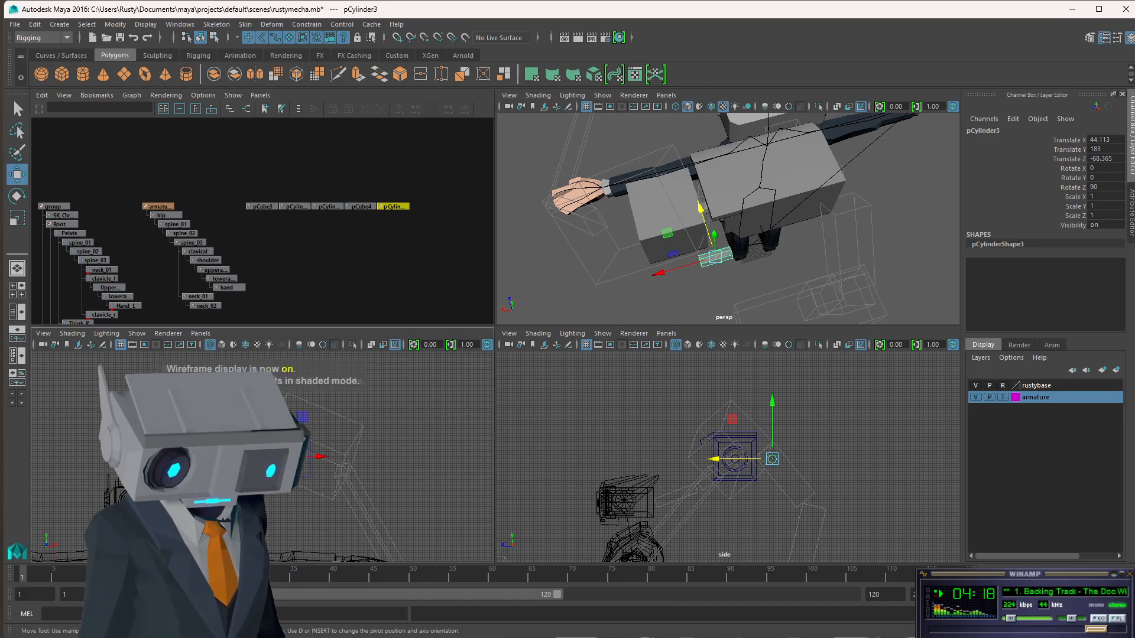
alt+drag(355, 448, 357, 450)
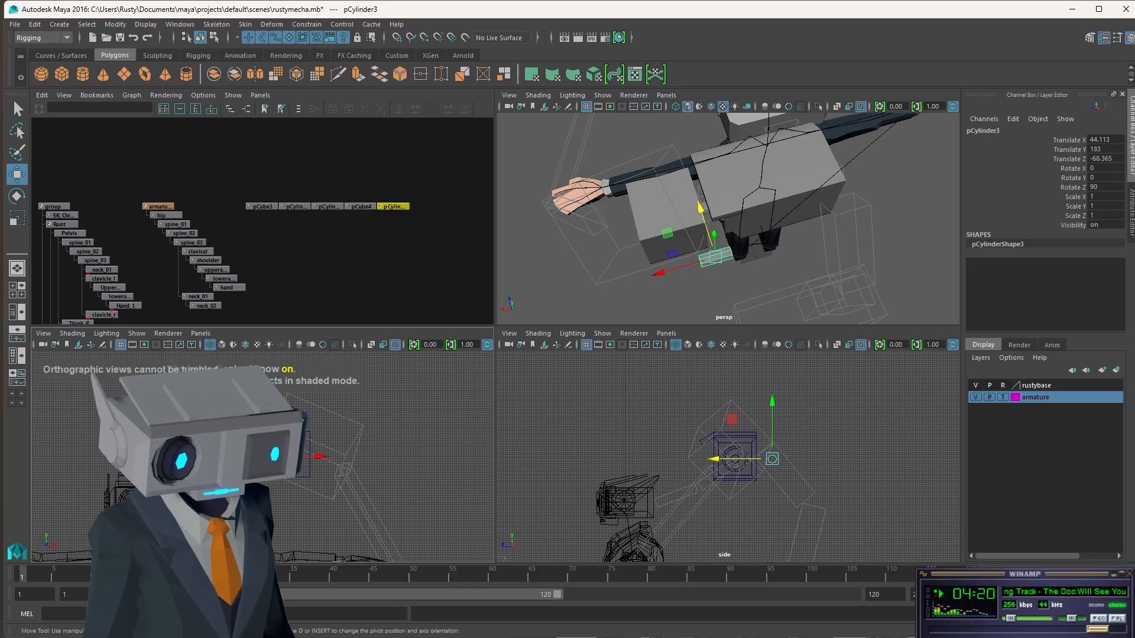
alt+middle_drag(311, 475, 395, 465)
alt+middle_drag(468, 445, 160, 440)
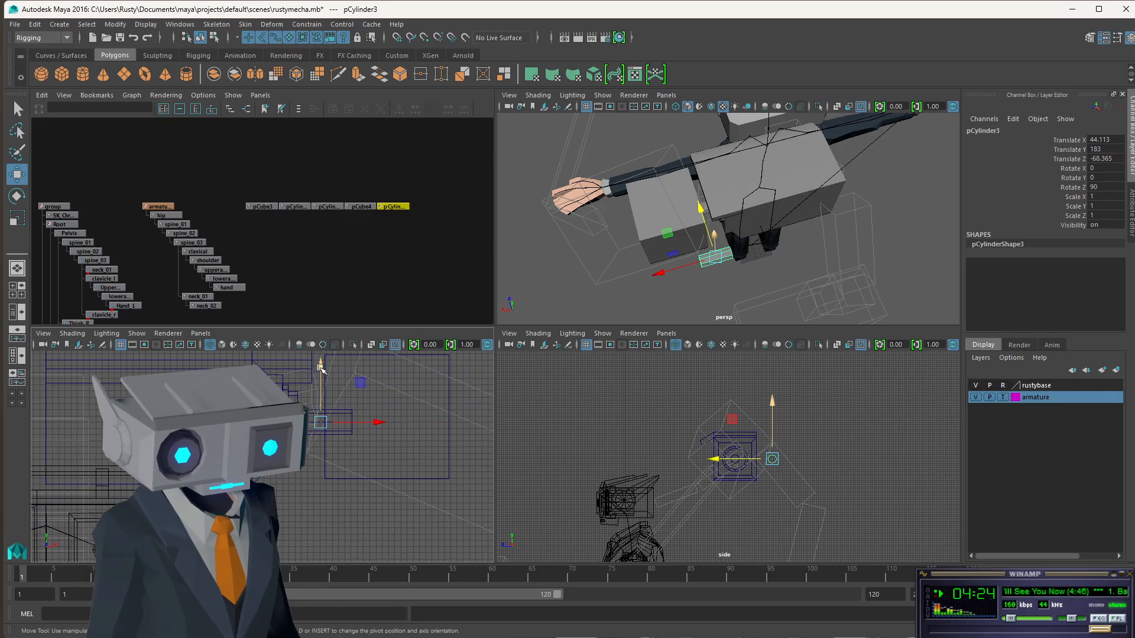
drag(321, 368, 324, 365)
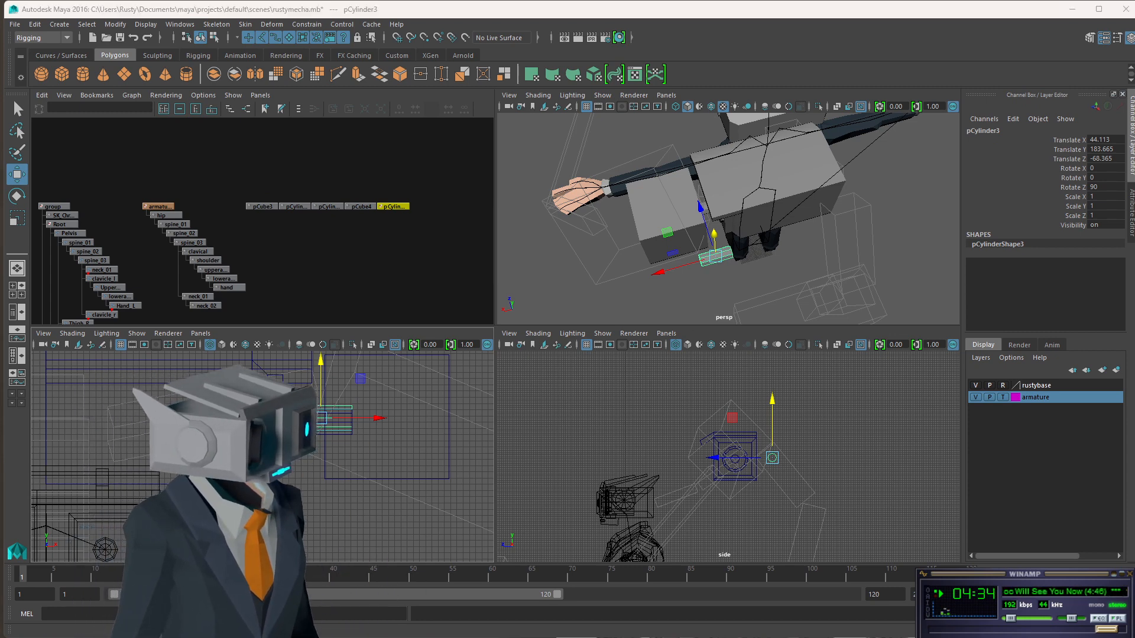
Tilt the duplicated cylinder to about -32.2, 8.7, 92.2 degrees and lengthen it to a Y scale of about 4.
key(alt+Tab)
key(alt+Tab)
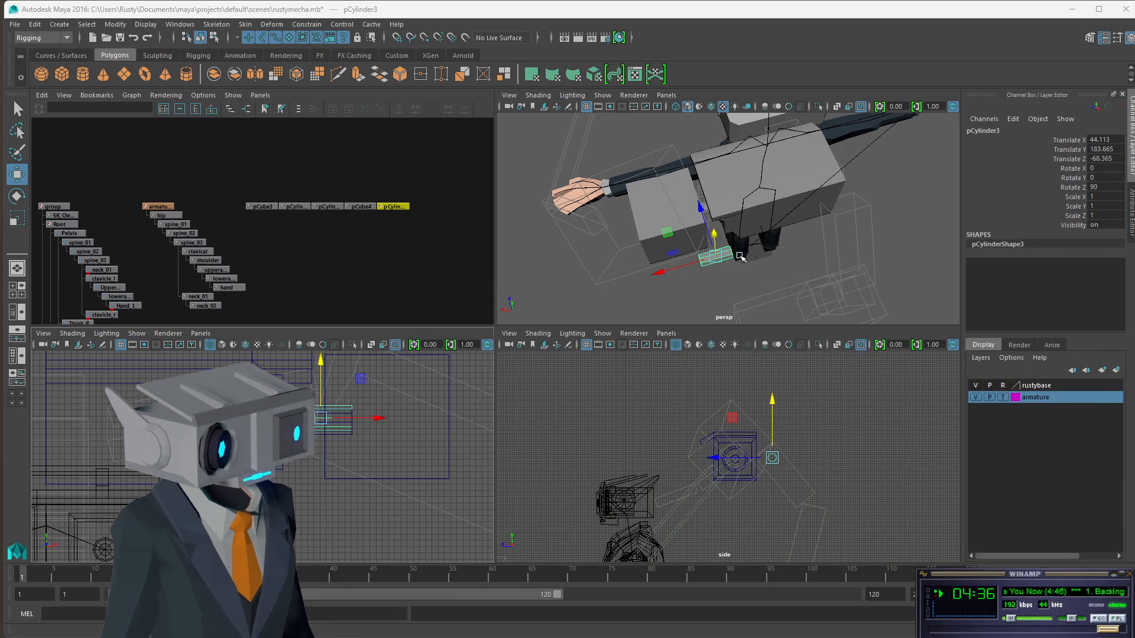
alt+drag(741, 257, 743, 226)
key(e)
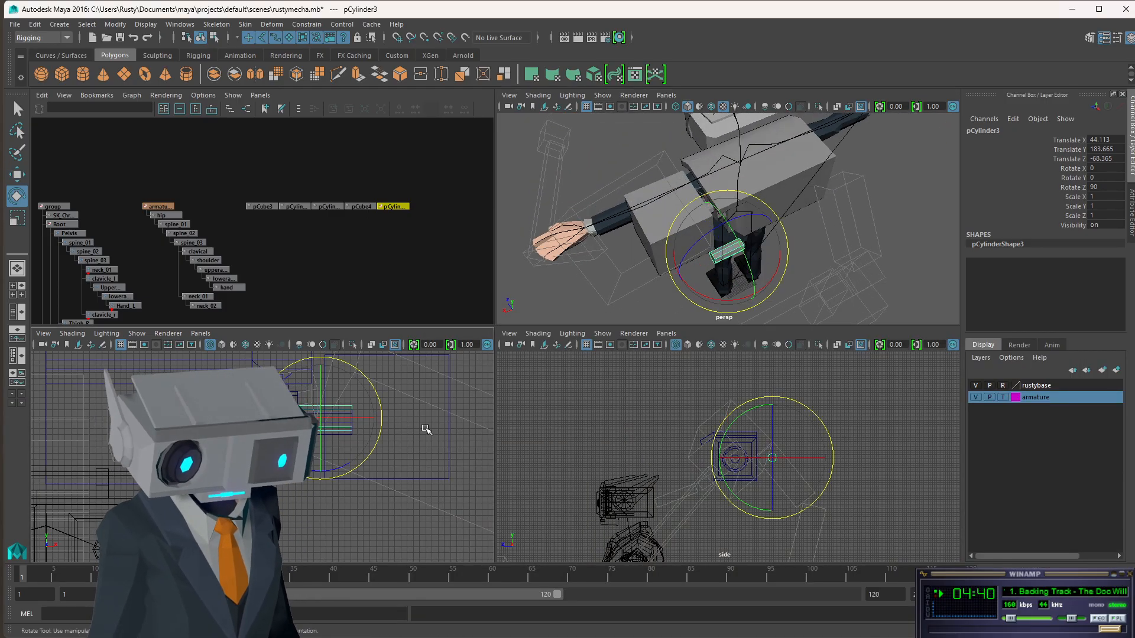
drag(723, 304, 931, 276)
key(r)
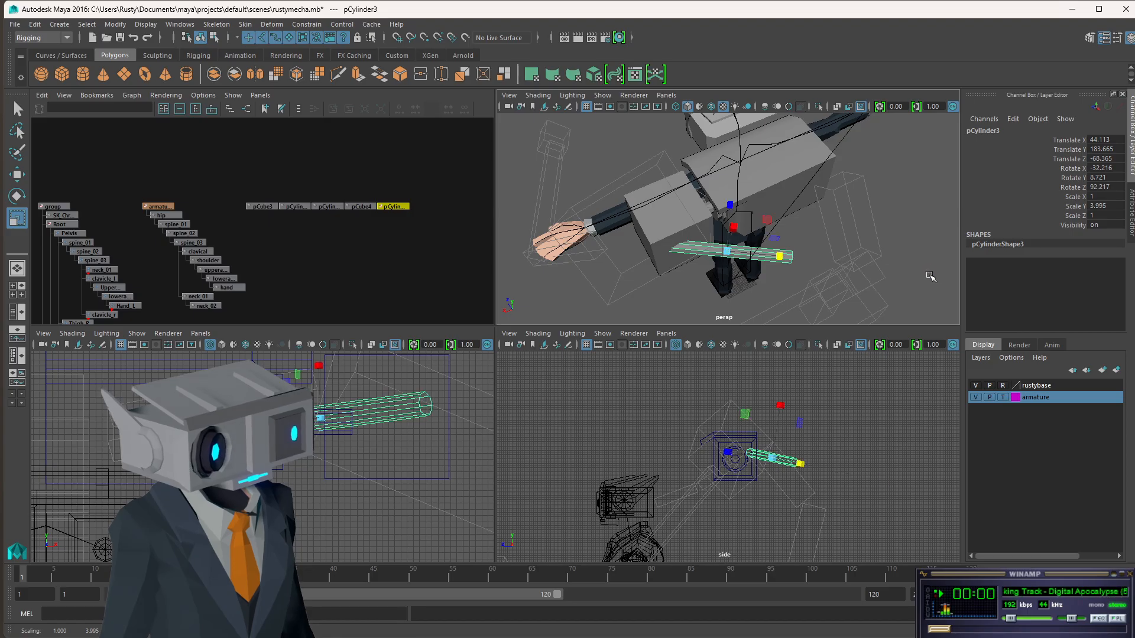
Slope the long cylinder down behind the head at about X 28.6, Y 174.4, Z -72.9, rotated -28.9, 17.1, 106.7 degrees, with Y scale 5.831.
key(w)
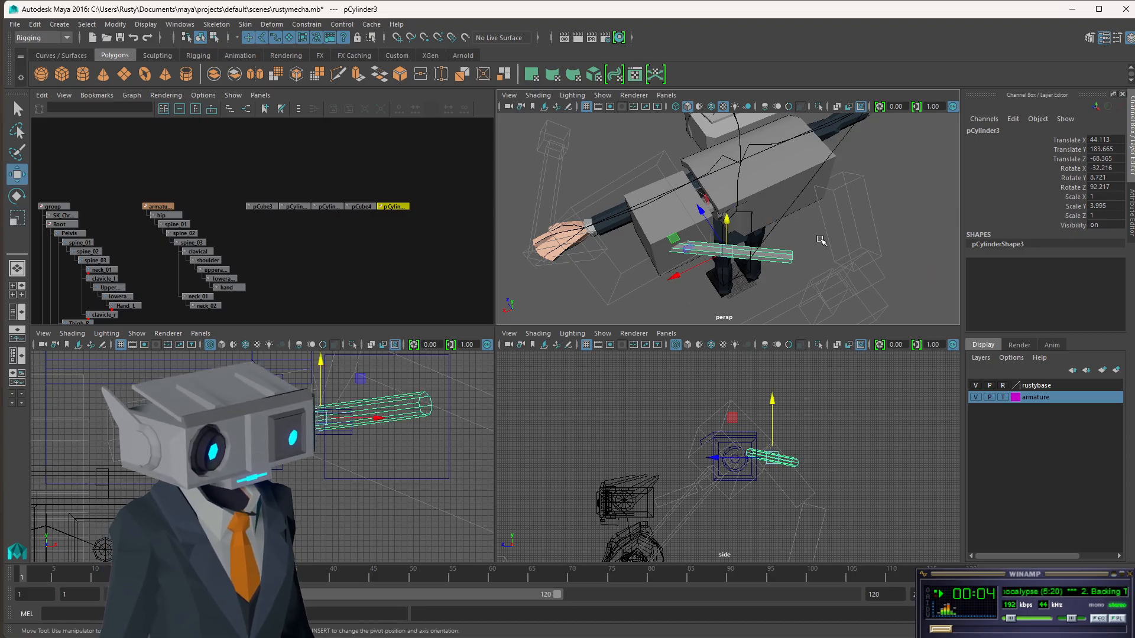
alt+drag(821, 240, 740, 266)
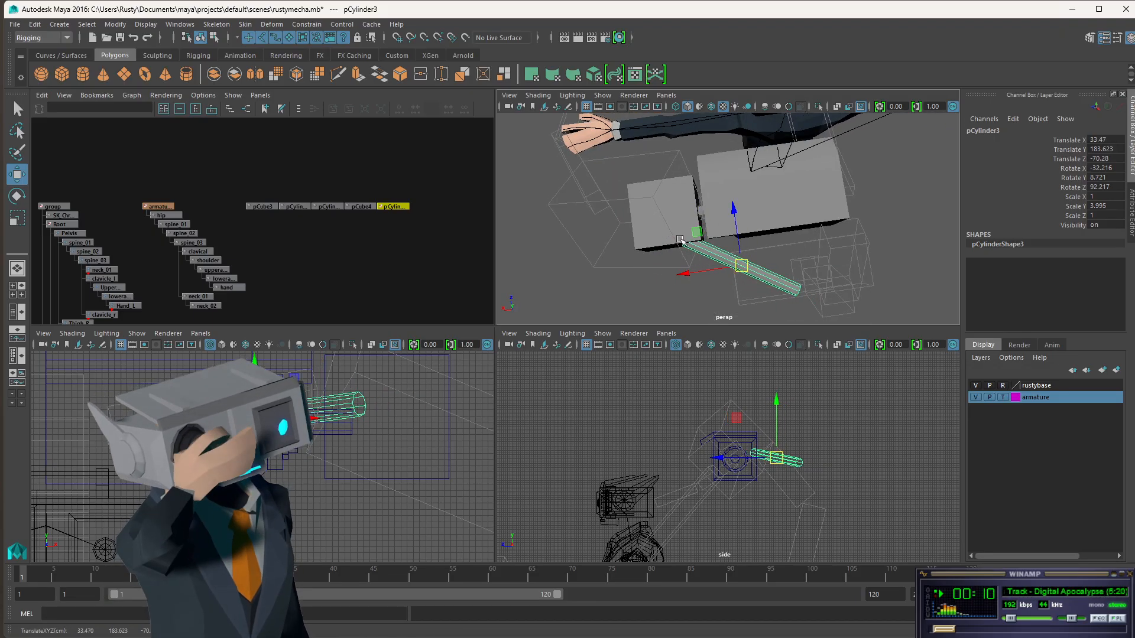
alt+drag(754, 271, 889, 228)
key(r)
key(w)
key(e)
key(w)
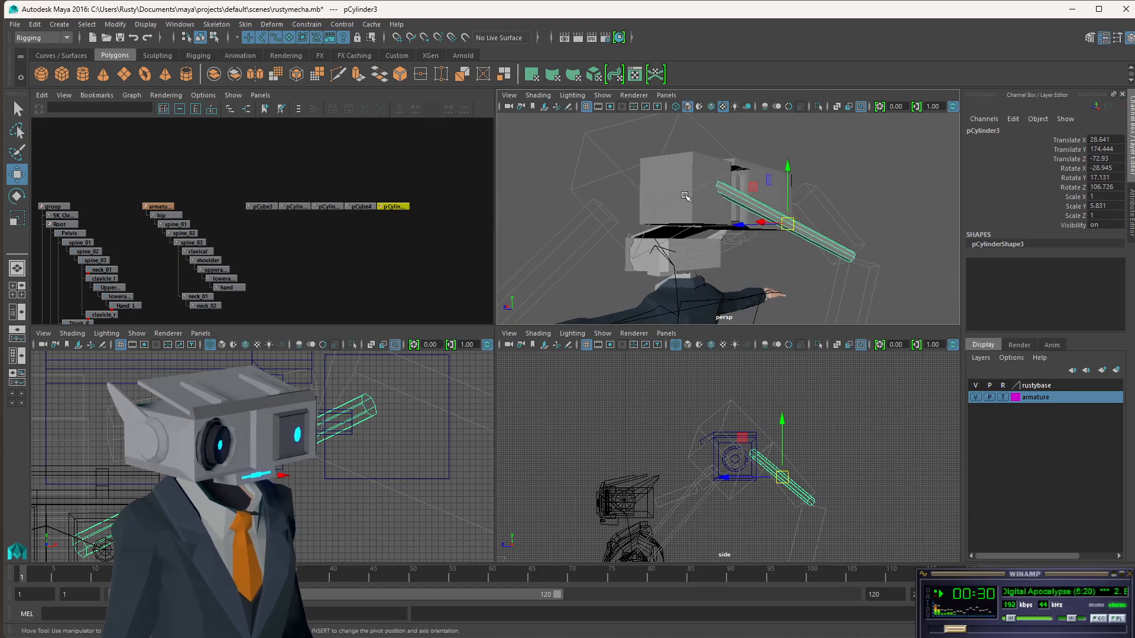
Narrow the side cube pCube4 by moving its outer-side vertices inward toward the head in the front view.
alt+drag(685, 196, 638, 230)
click(657, 210)
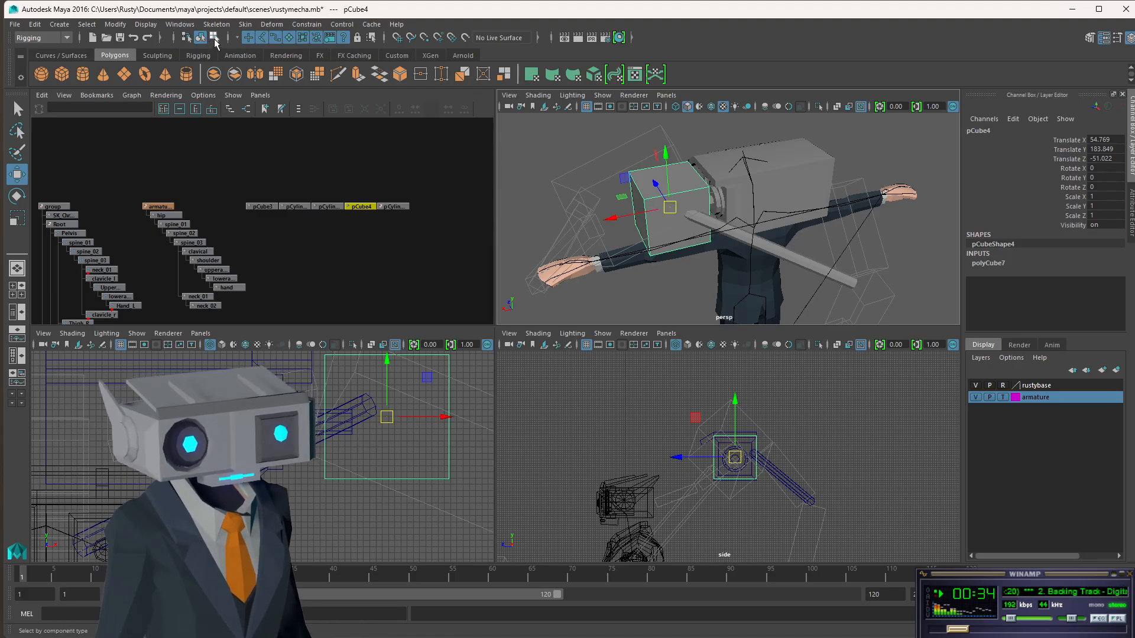
click(215, 39)
alt+middle_drag(453, 412, 379, 444)
drag(398, 370, 359, 546)
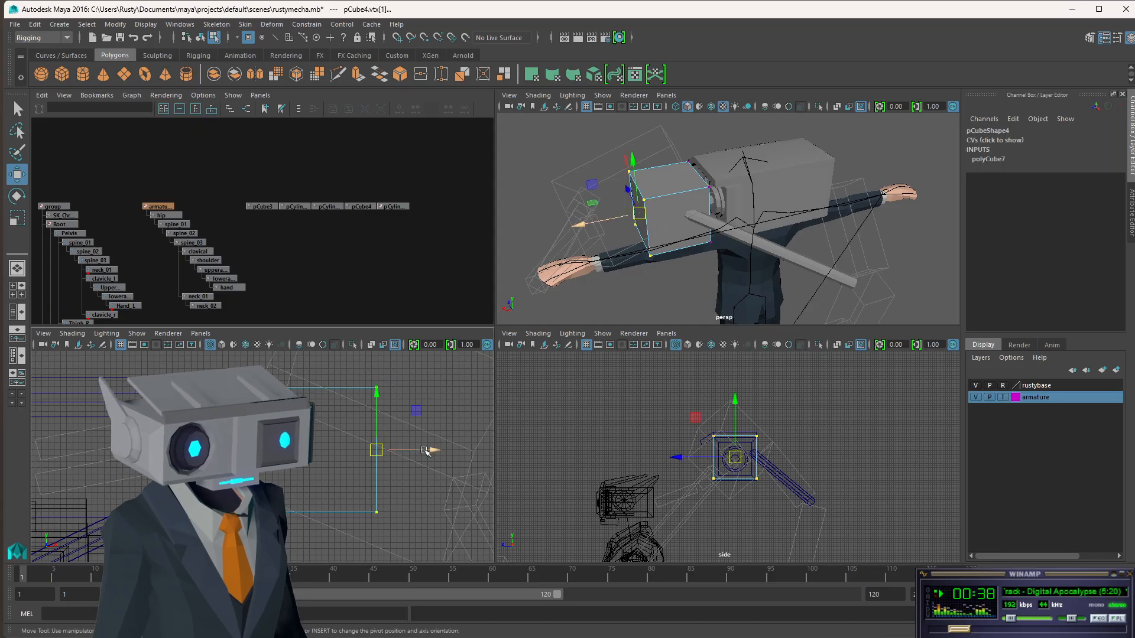
drag(430, 450, 385, 449)
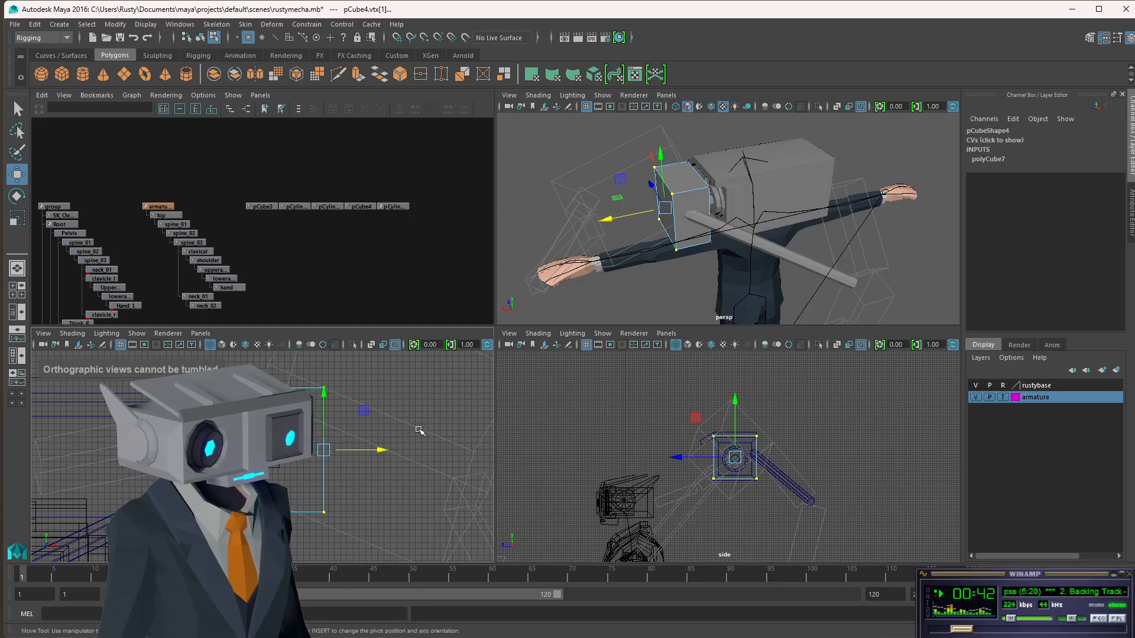
Move the side cube's outer-face vertices slightly farther inward along X, and return to object selection.
alt+drag(549, 292, 794, 191)
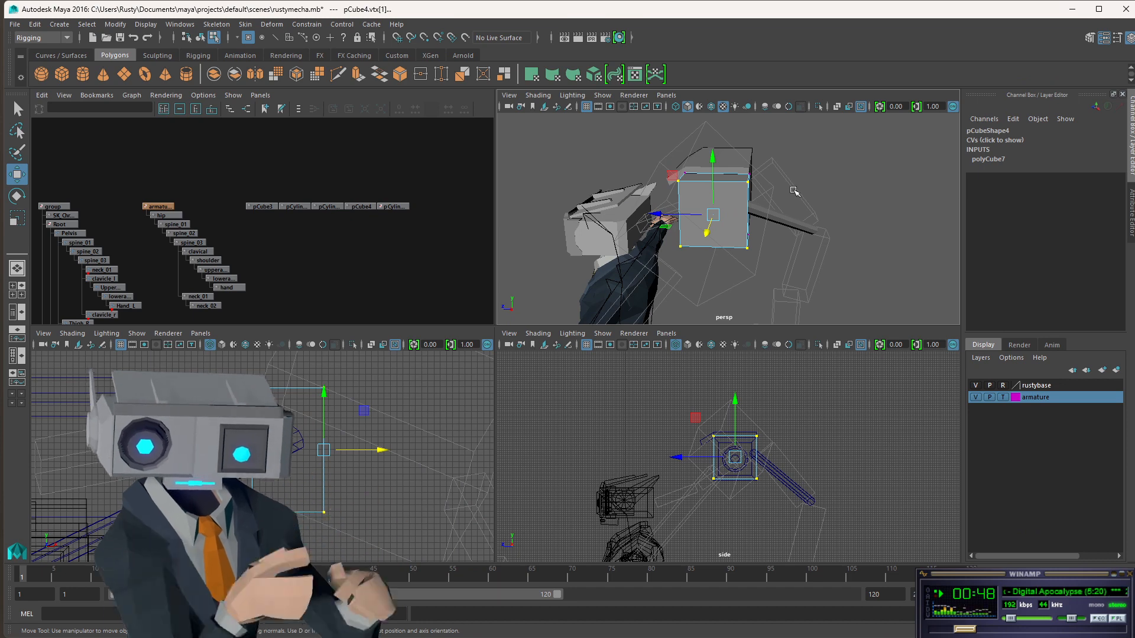
alt+drag(655, 202, 778, 232)
drag(850, 209, 858, 207)
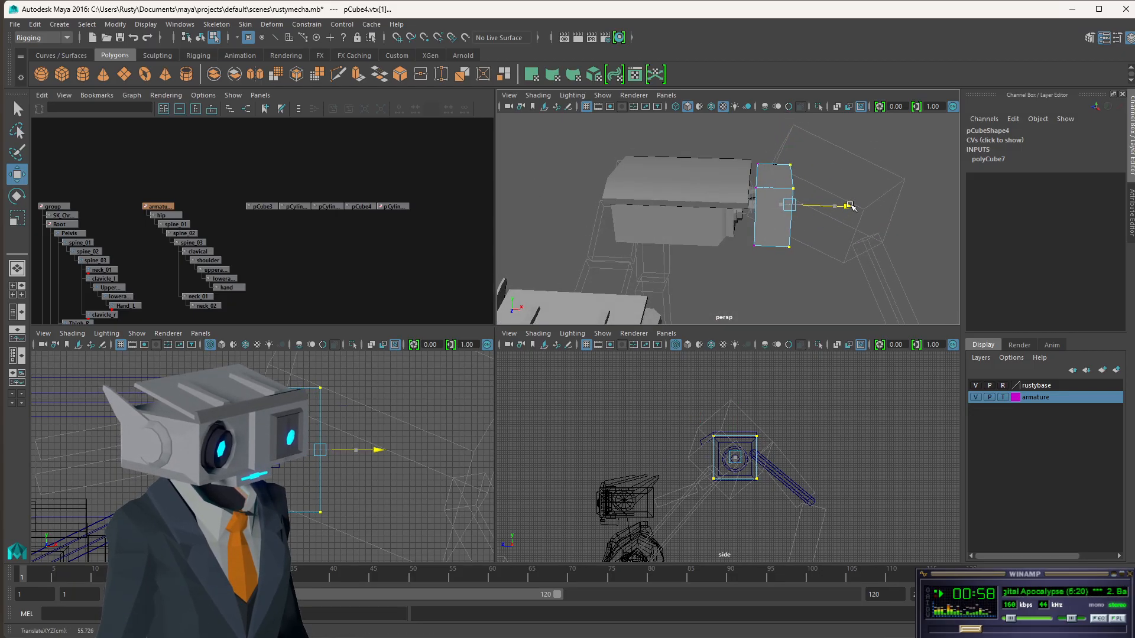
alt+drag(786, 218, 757, 208)
click(758, 208)
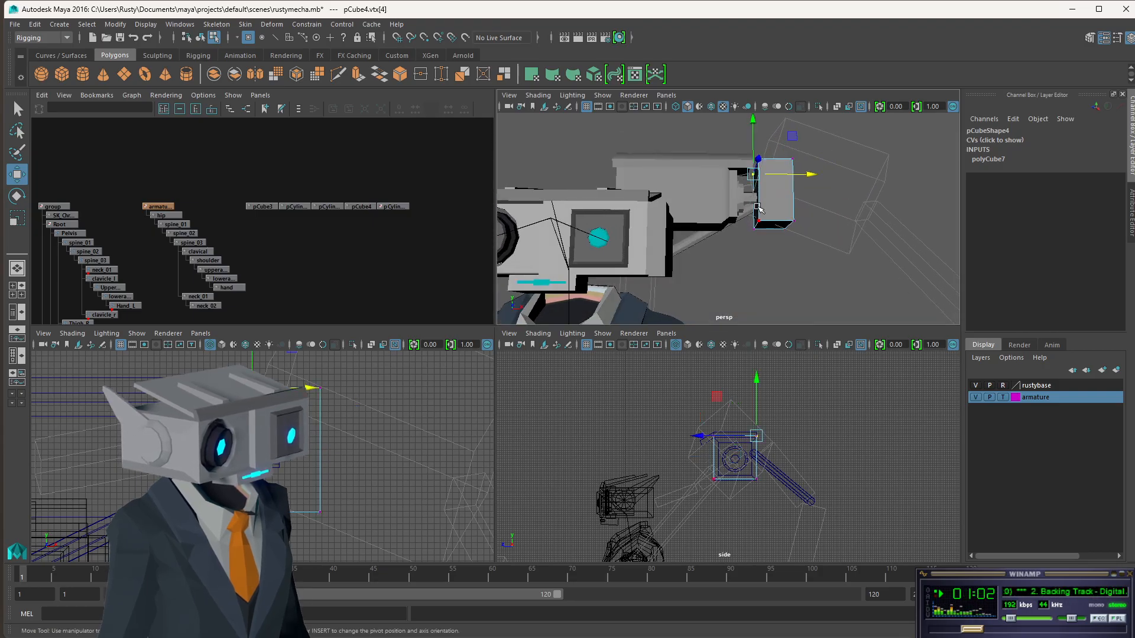
click(201, 38)
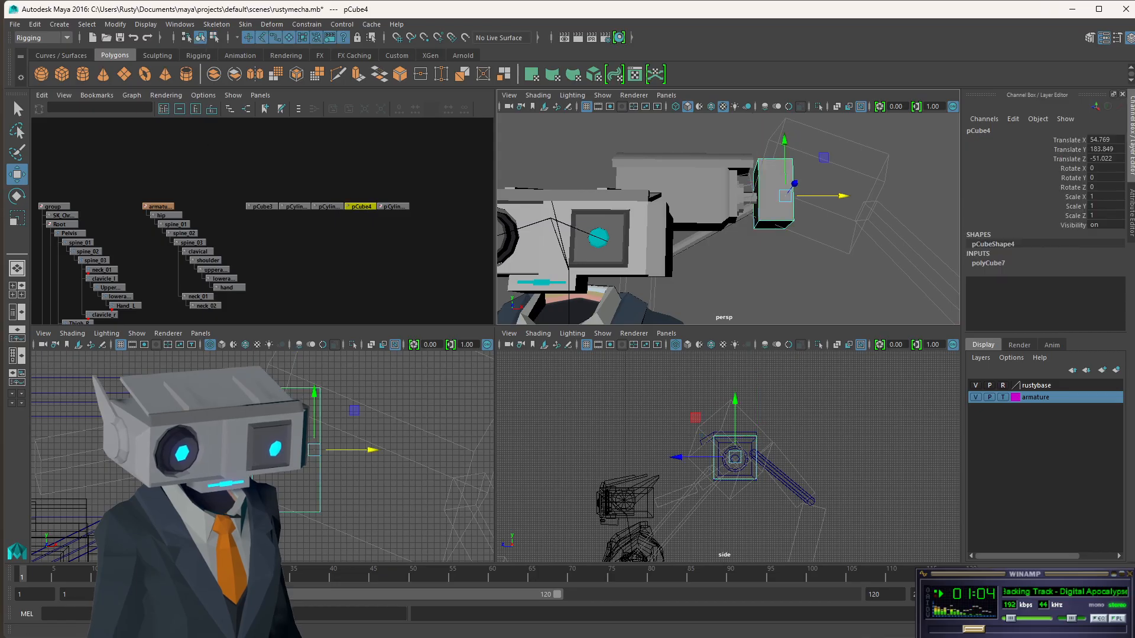
Set the radius of pCylinder2, the connecting cylinder between the head and the side cube, to 4.
click(749, 198)
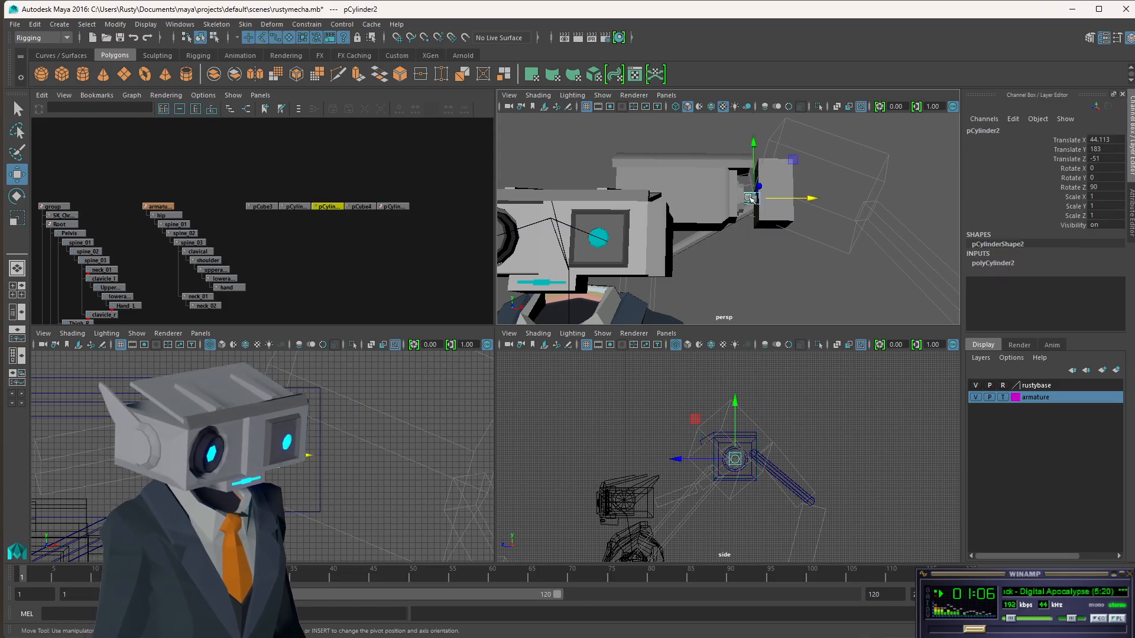
alt+drag(774, 223, 753, 239)
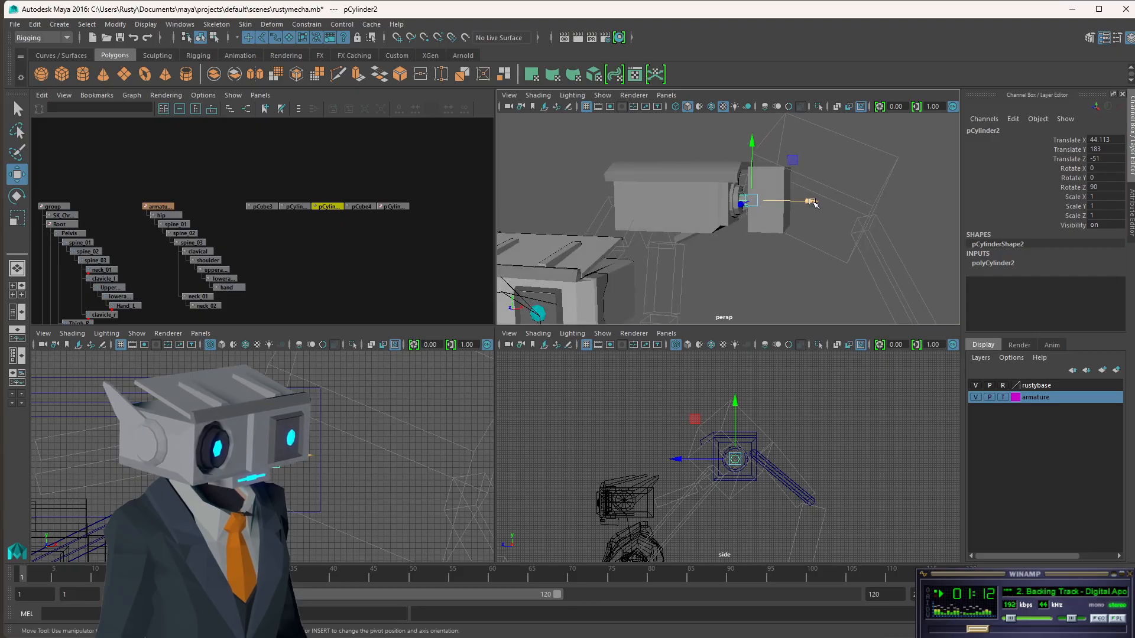
click(999, 263)
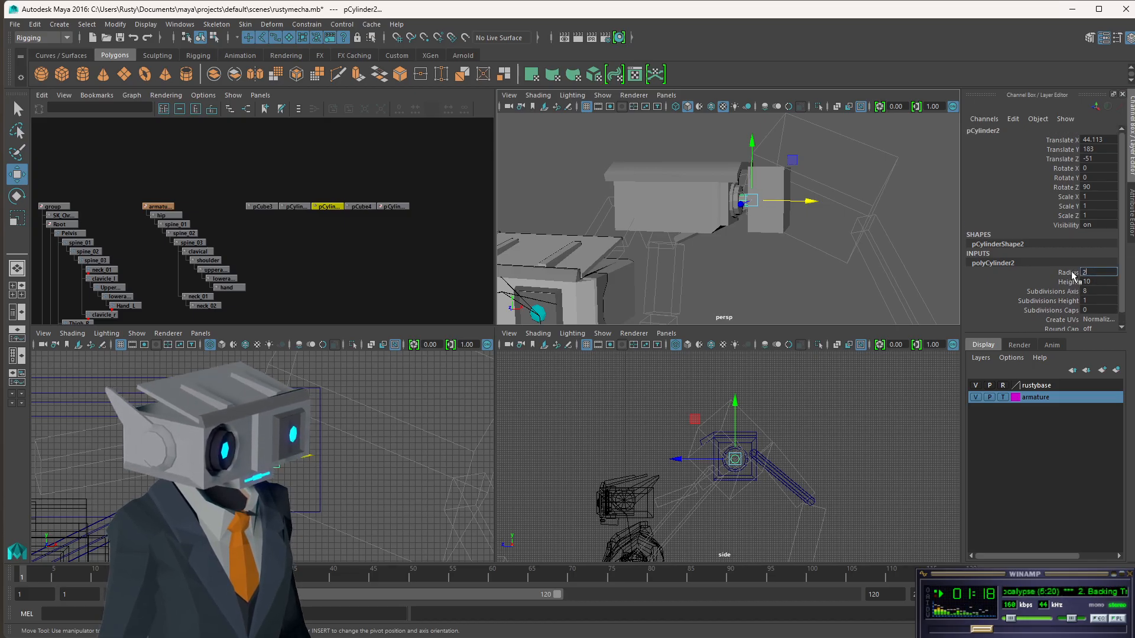
click(1071, 272)
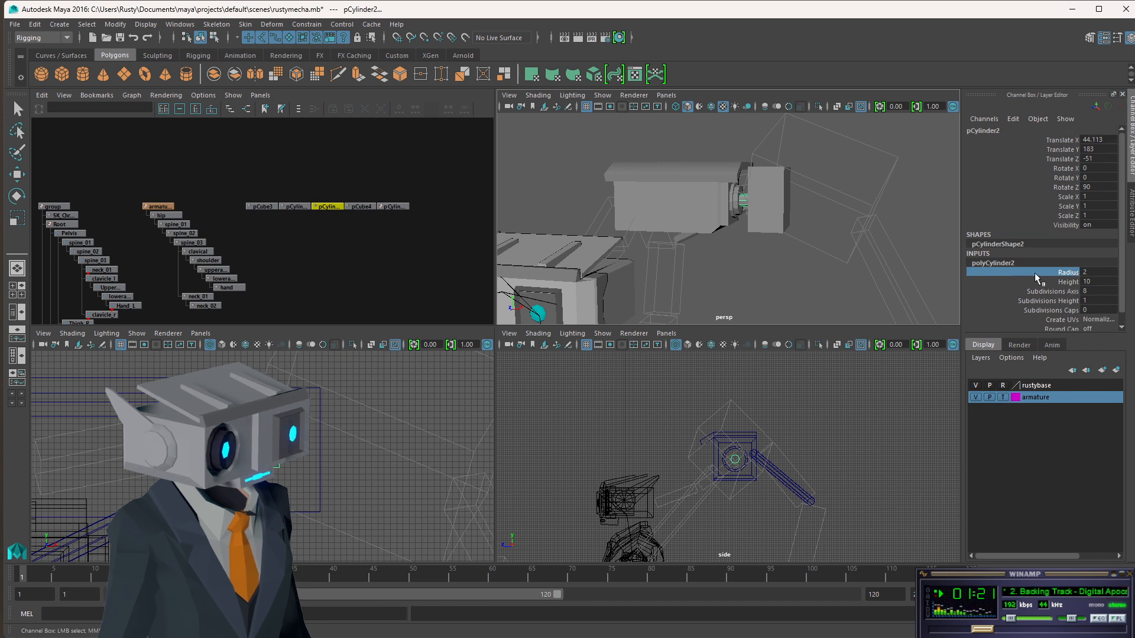
double_click(1096, 272)
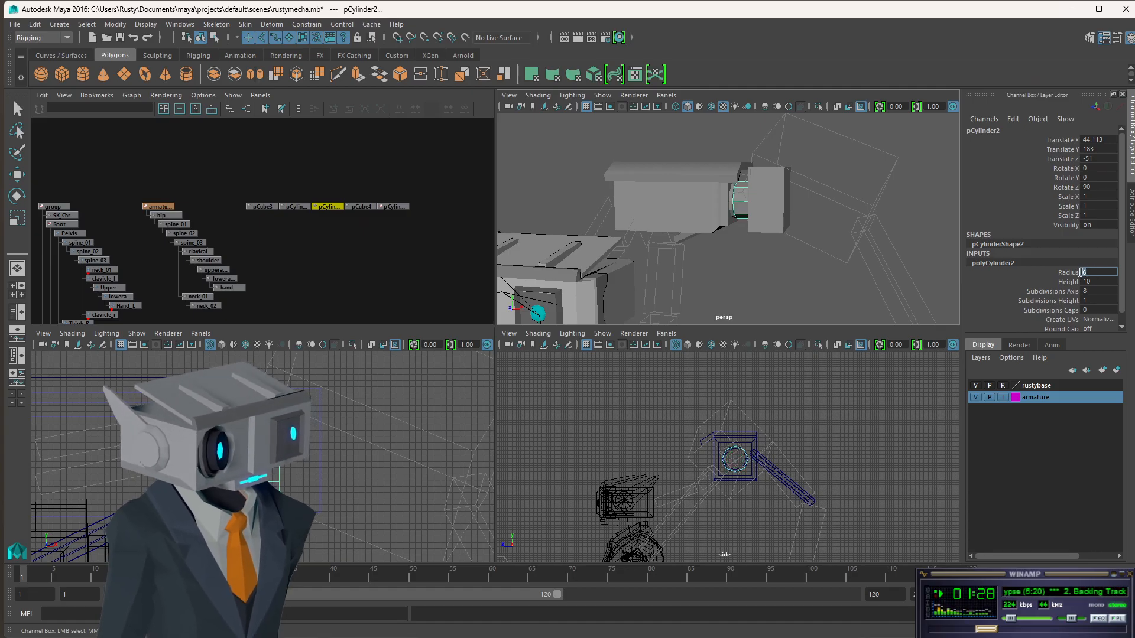
key(Return)
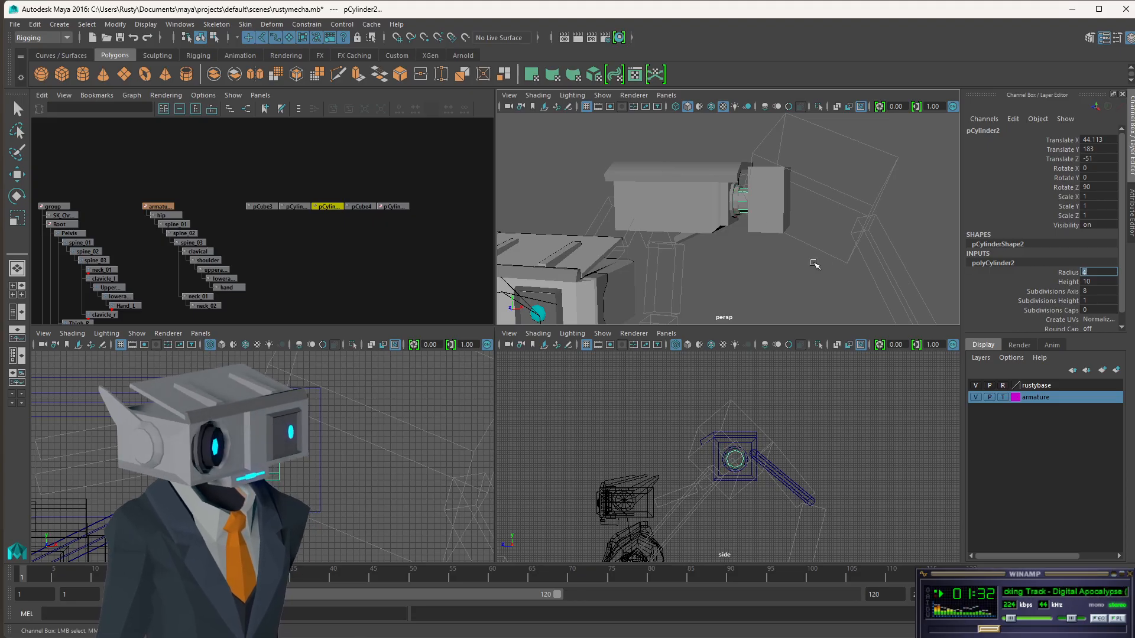
alt+drag(793, 248, 761, 264)
Duplicate the side cube pCube4 and place the copy on its outer side at about X 65.4.
click(760, 230)
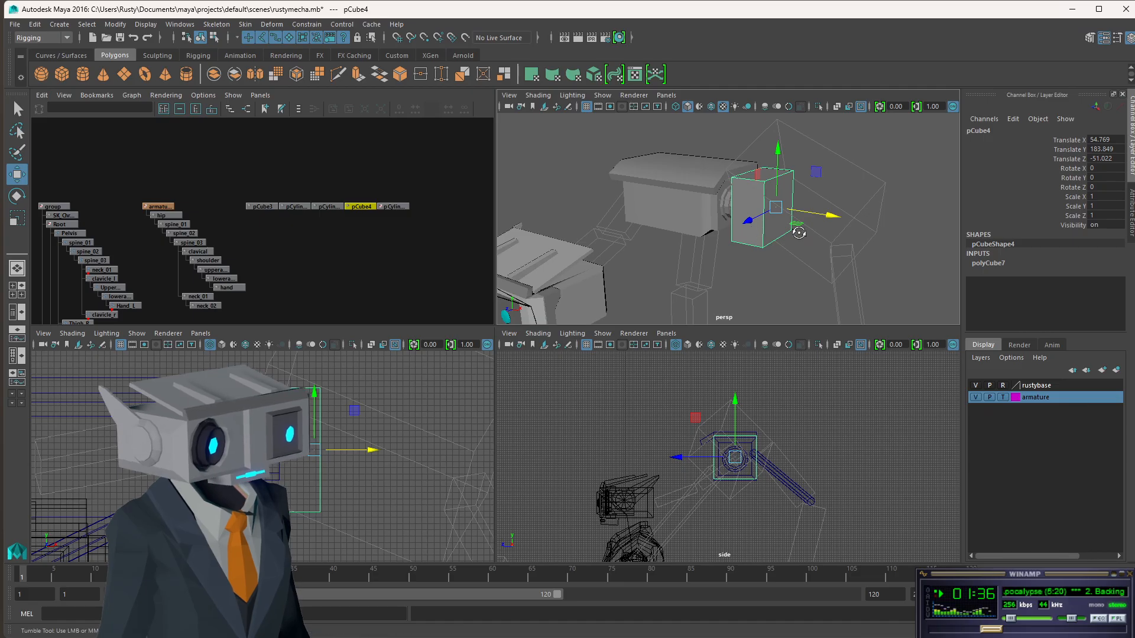
mouse_move(793, 228)
alt+mouse_down()
mouse_move(821, 189)
mouse_move(875, 196)
mouse_move(894, 219)
mouse_move(801, 245)
alt+mouse_up()
key(ctrl+d)
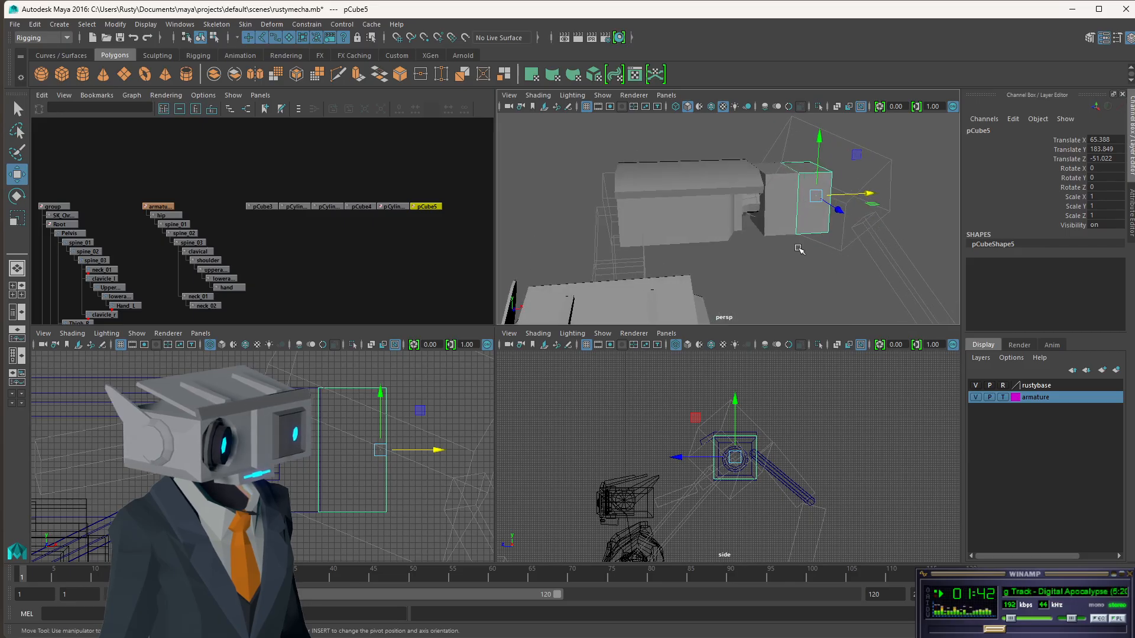
Examine the reference image GundamIBO-frame.png and compare its shoulder area with the two side cubes.
key(alt+Tab)
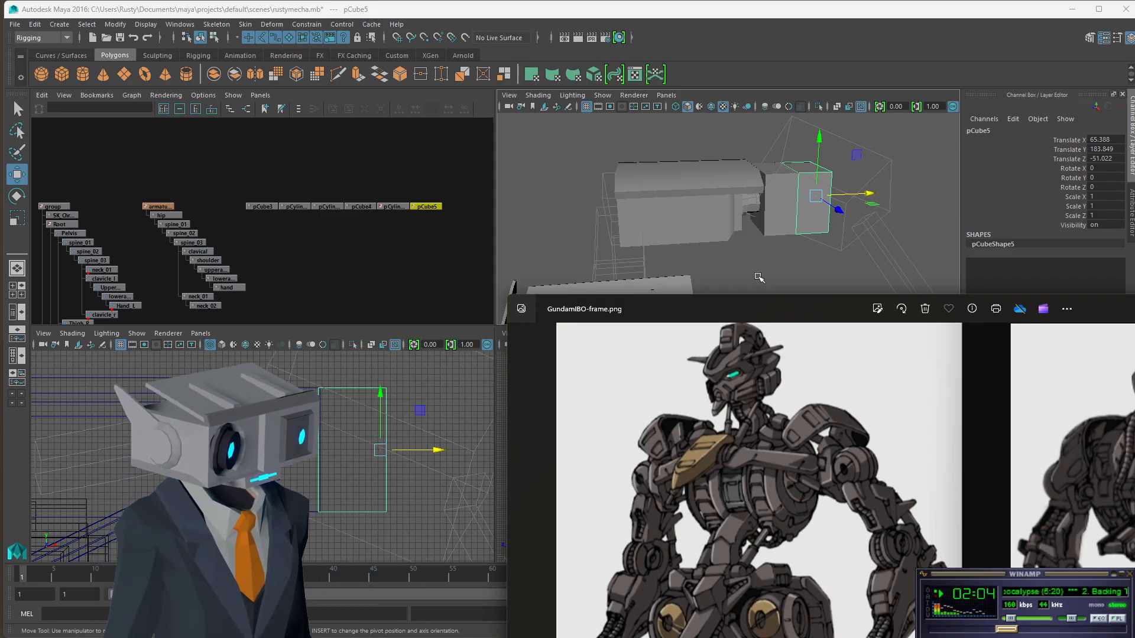
click(654, 3)
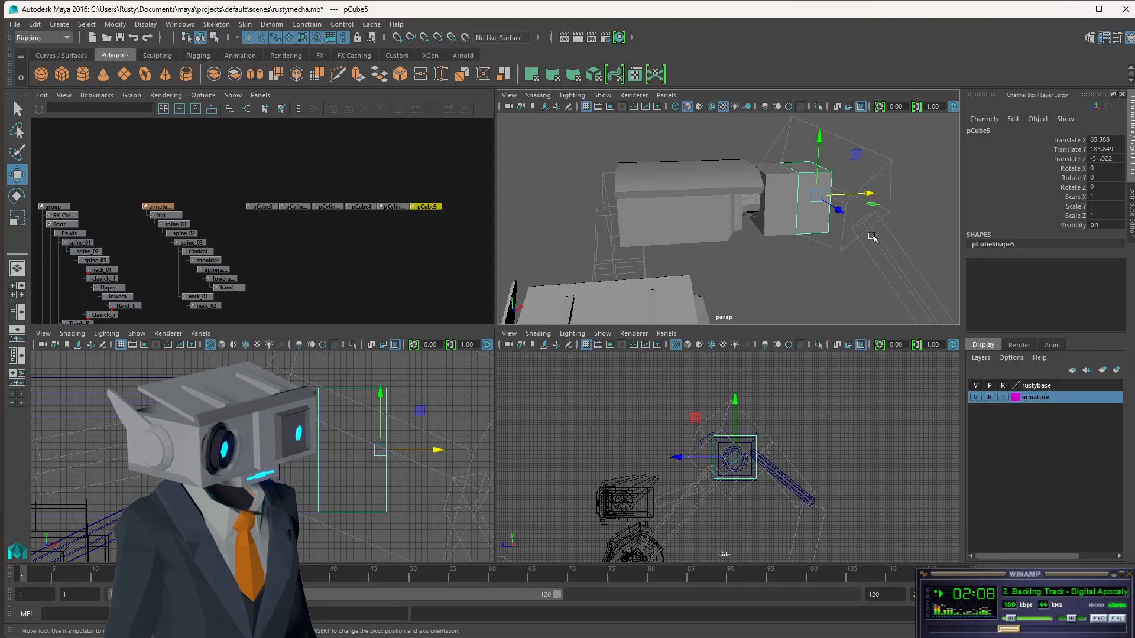
scroll(859, 236, down, 5)
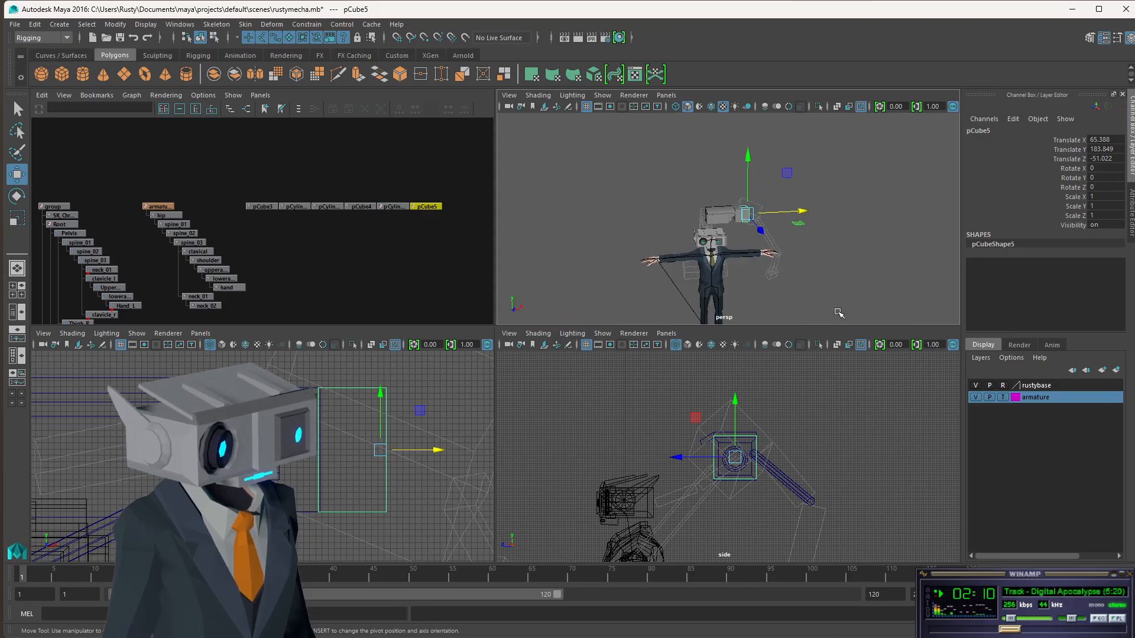
scroll(845, 248, up, 6)
mouse_move(874, 218)
alt+mouse_down()
mouse_move(726, 231)
mouse_move(865, 221)
alt+mouse_up()
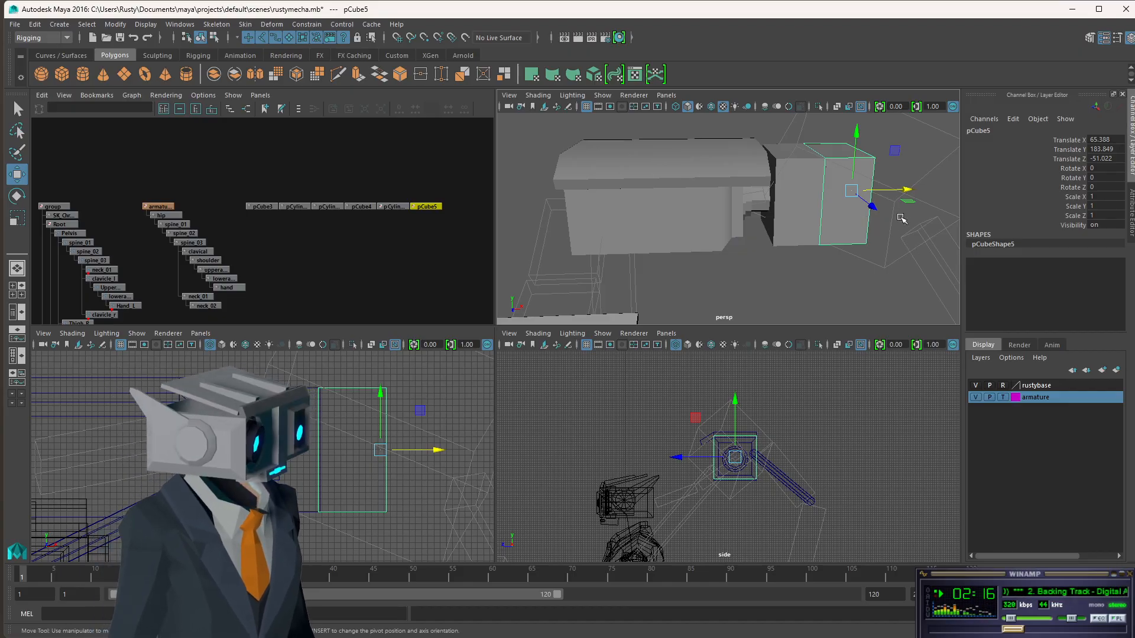
scroll(874, 214, down, 5)
scroll(859, 213, up, 5)
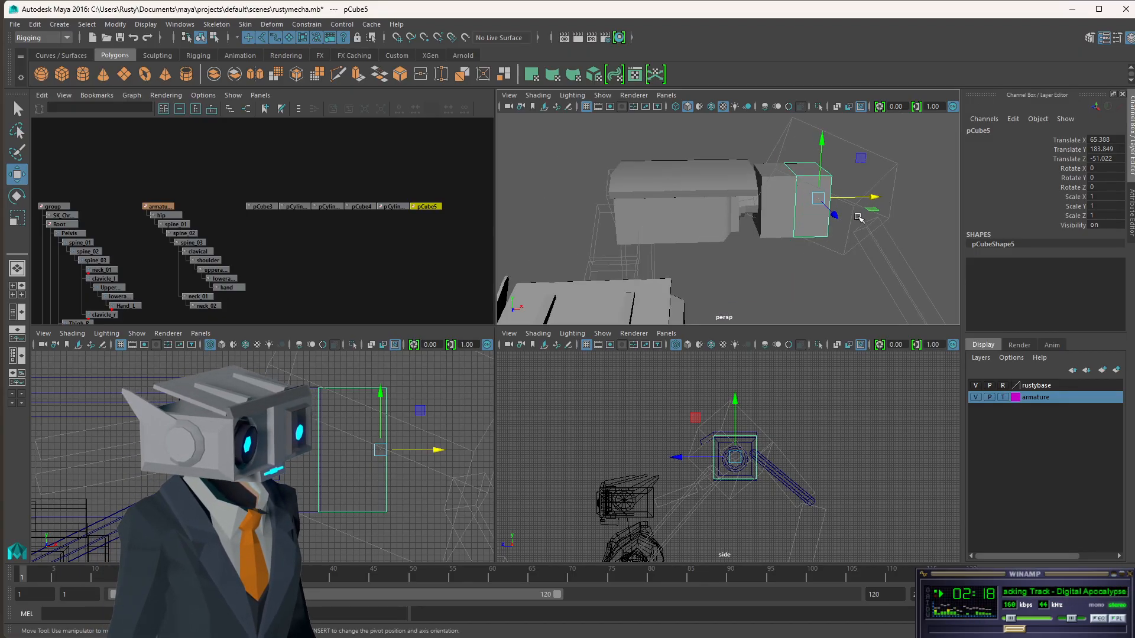
alt+drag(866, 213, 826, 221)
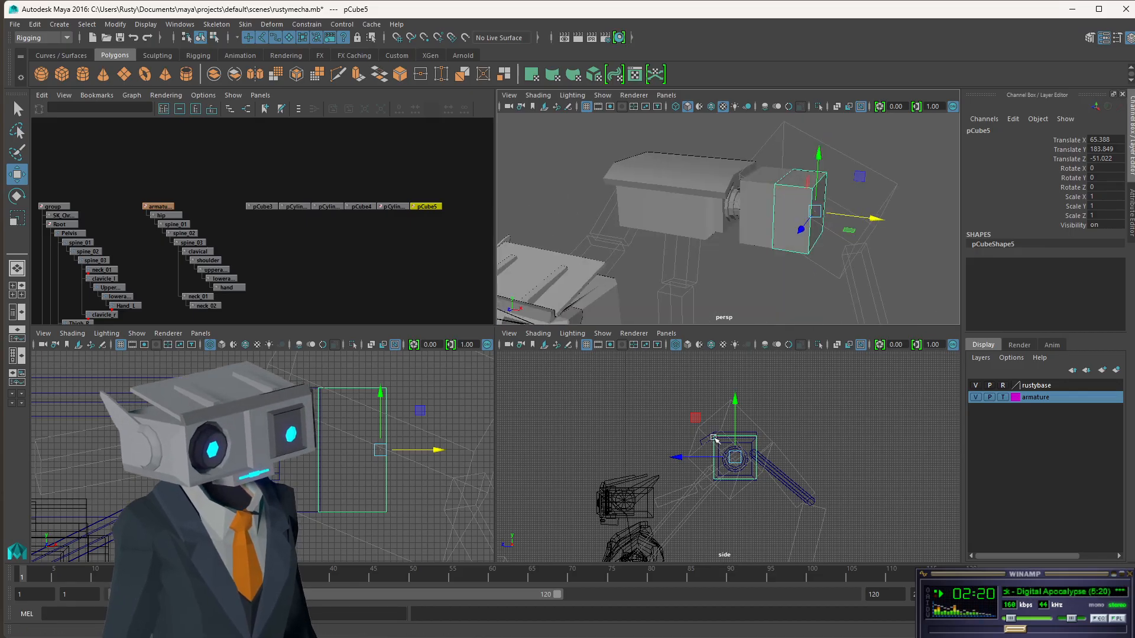
Try the duplicated cube farther outward at about X 67.9, and delete it.
scroll(726, 446, up, 4)
alt+middle_drag(377, 465, 423, 465)
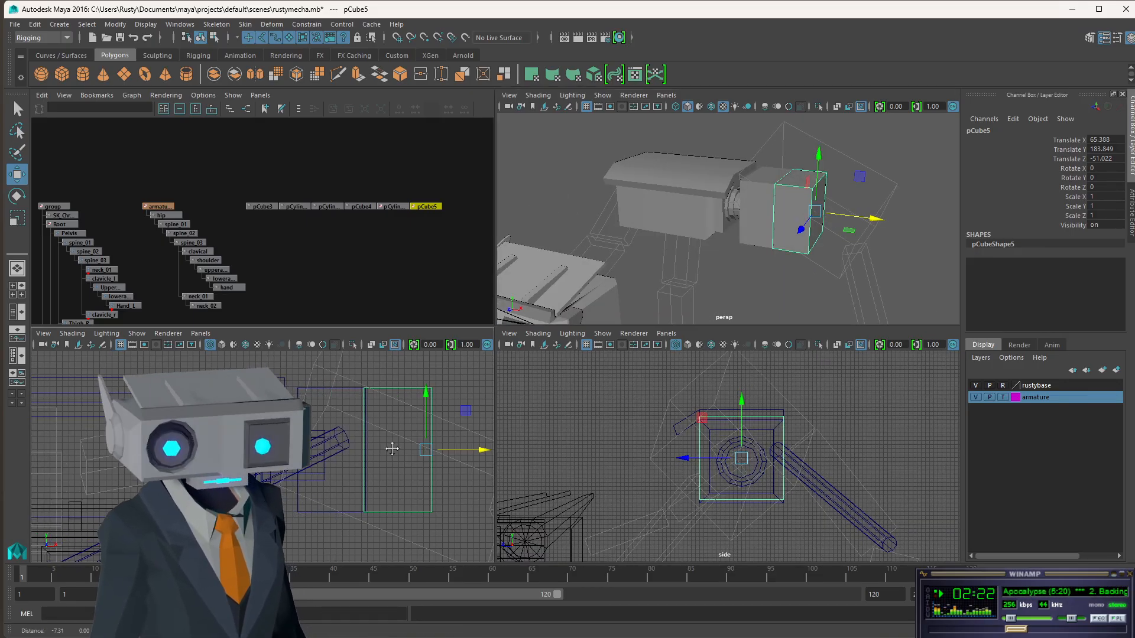
drag(877, 222, 889, 218)
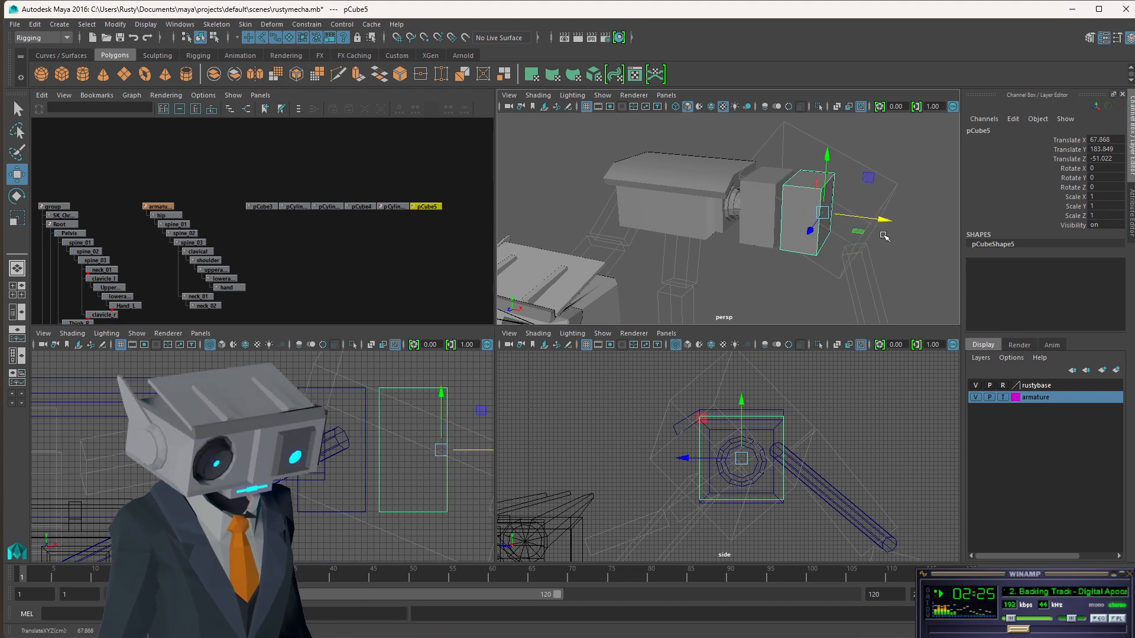
key(Delete)
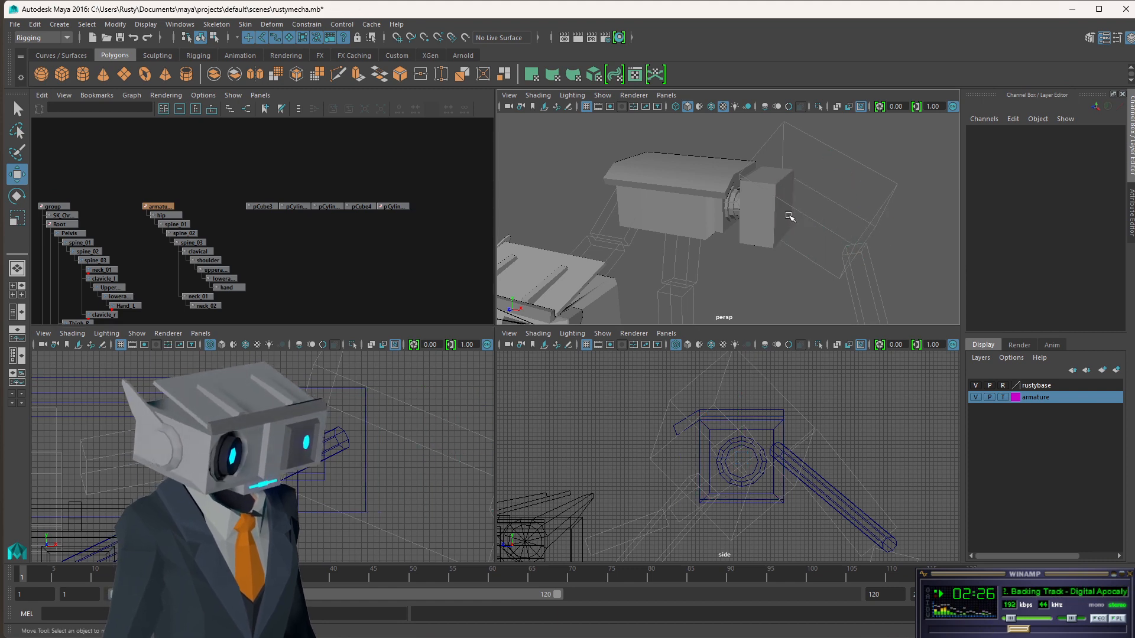
Try a duplicate of pCylinder2 on the outer side of the side cube at about X 60.8, and delete it.
click(727, 207)
click(732, 209)
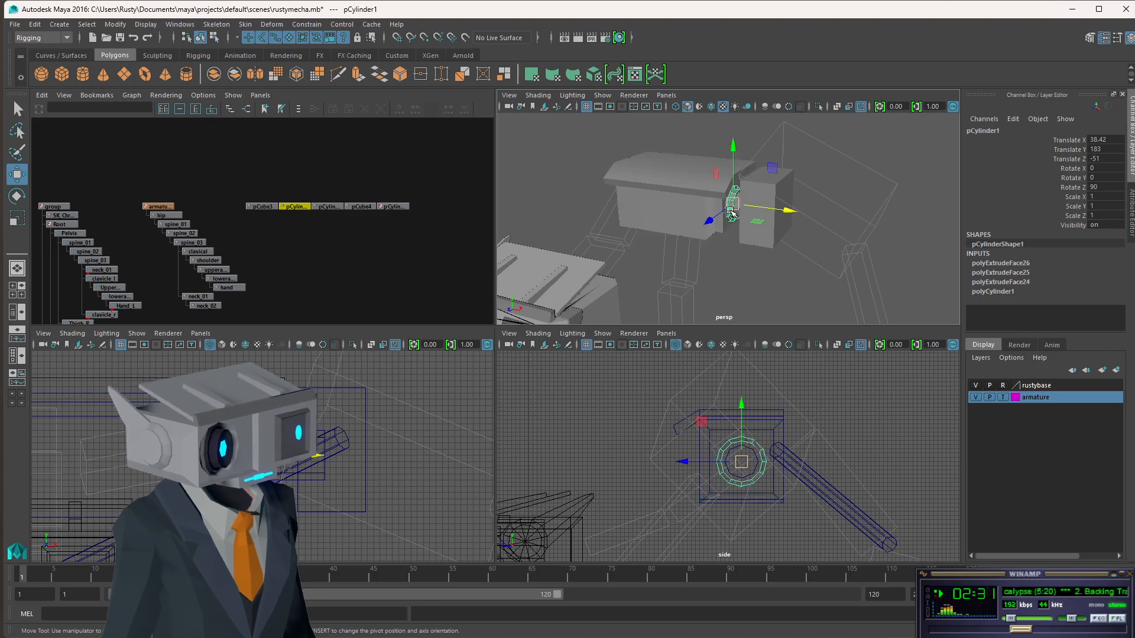
click(906, 149)
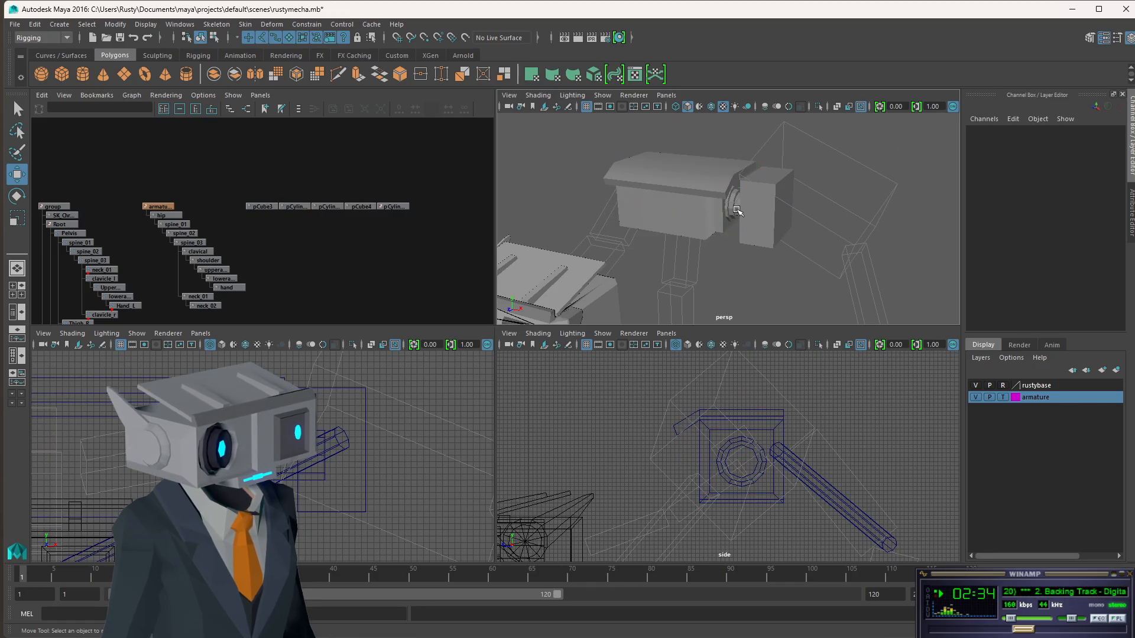
click(327, 207)
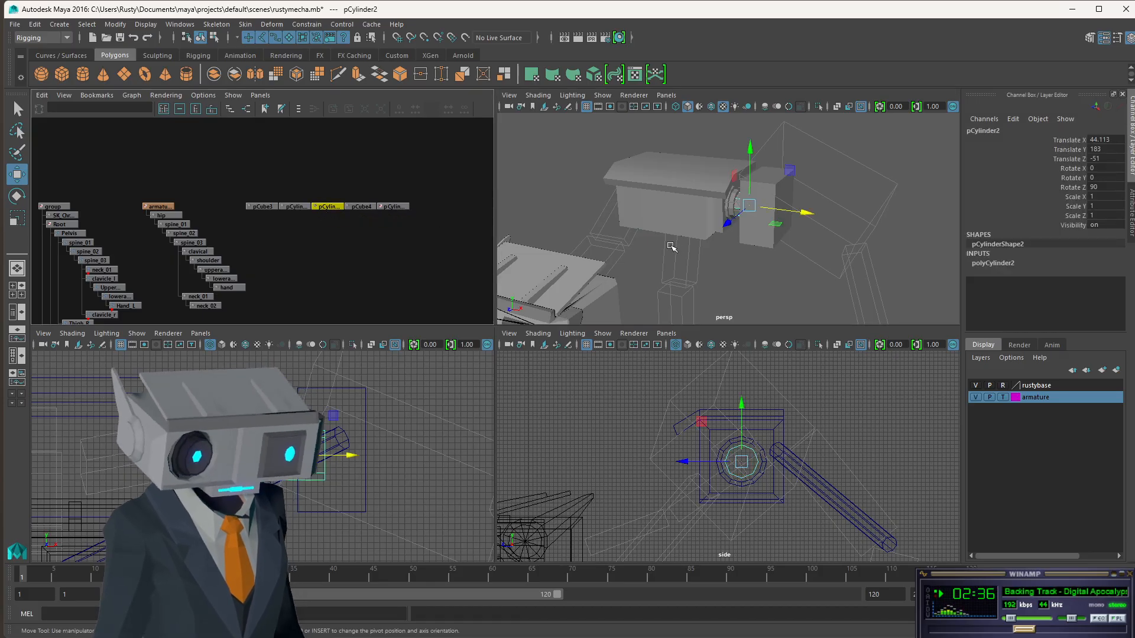
key(ctrl+d)
drag(806, 212, 862, 222)
double_click(1011, 244)
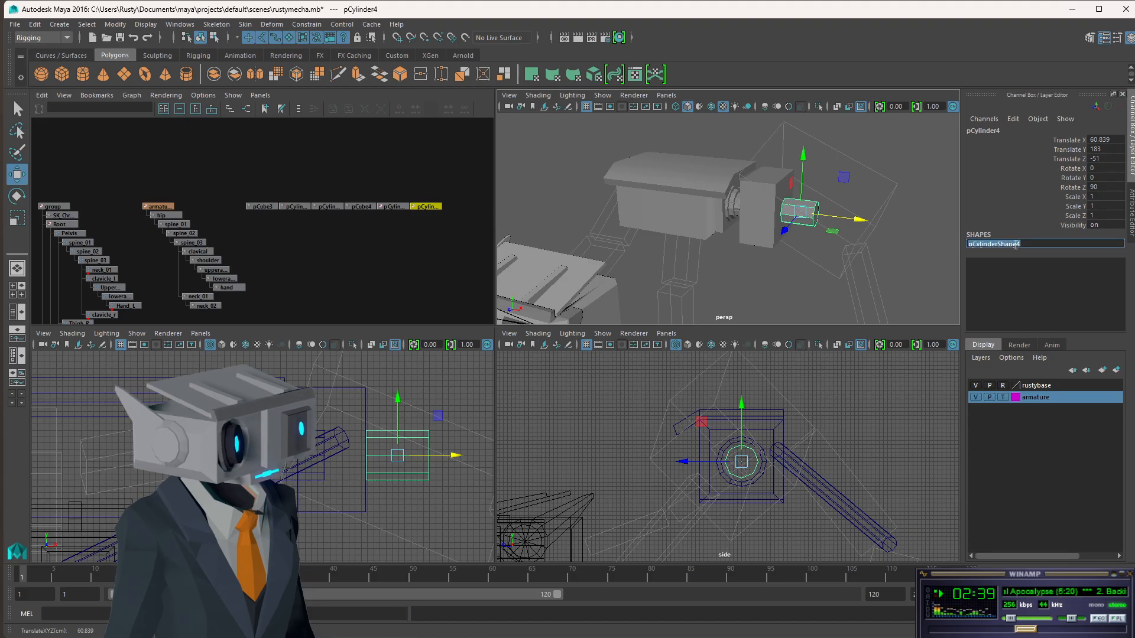
click(1000, 217)
double_click(986, 245)
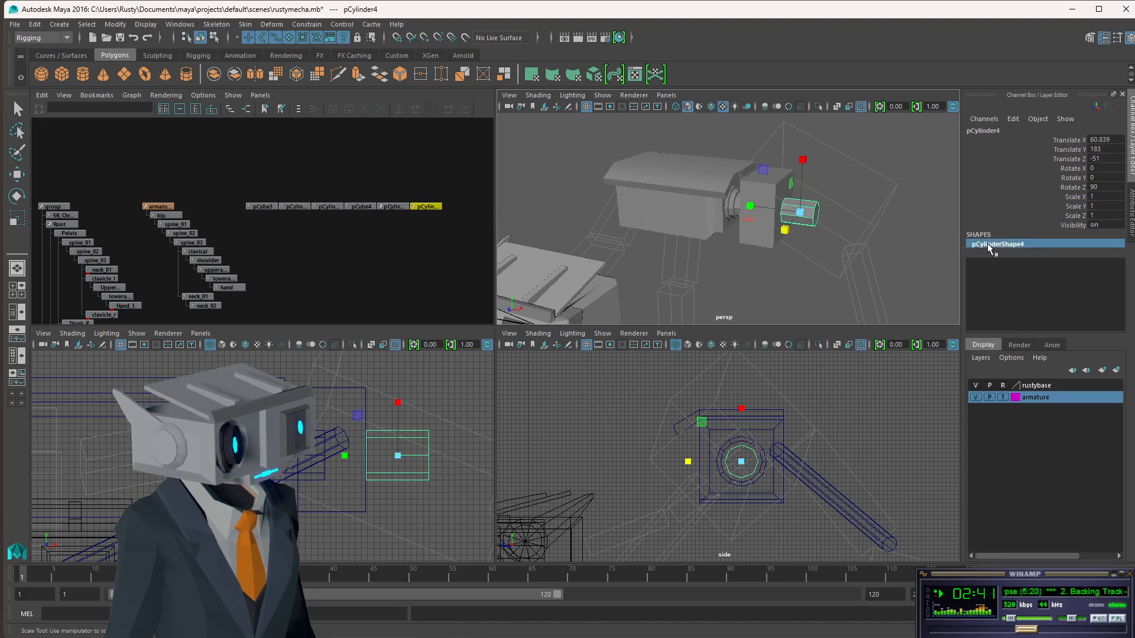
click(928, 278)
key(w)
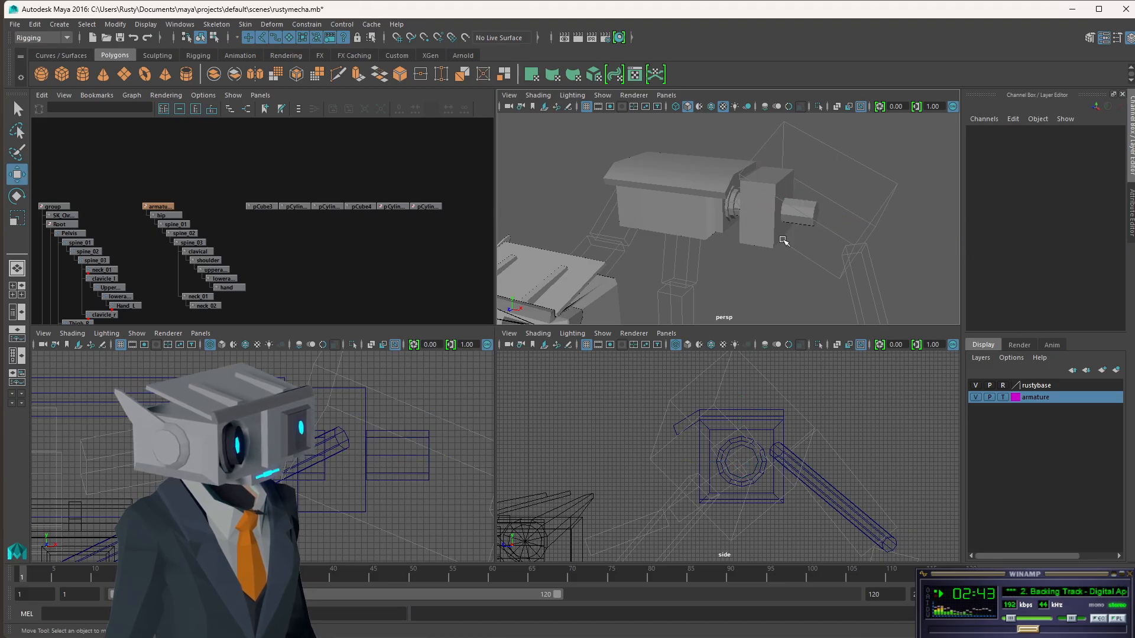
click(804, 211)
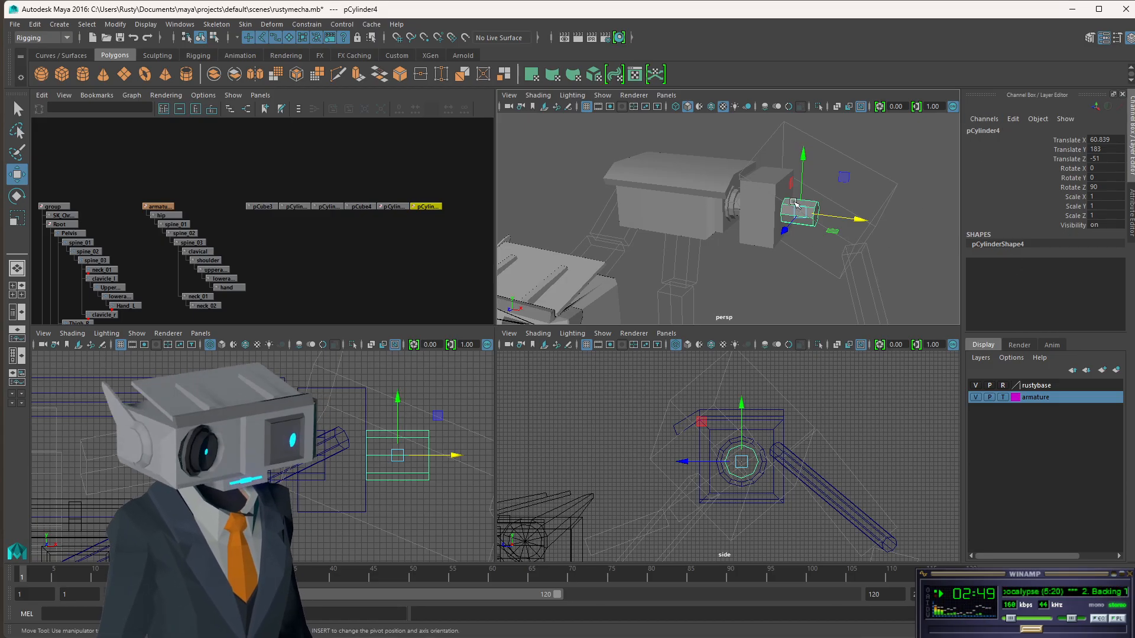
click(823, 246)
click(802, 223)
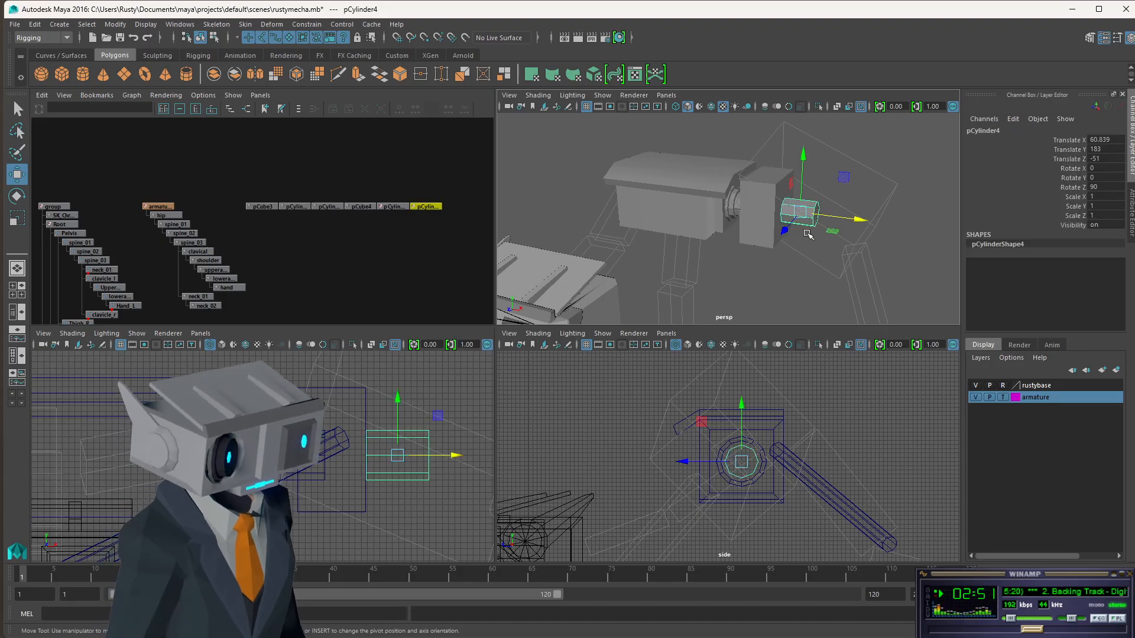
click(451, 232)
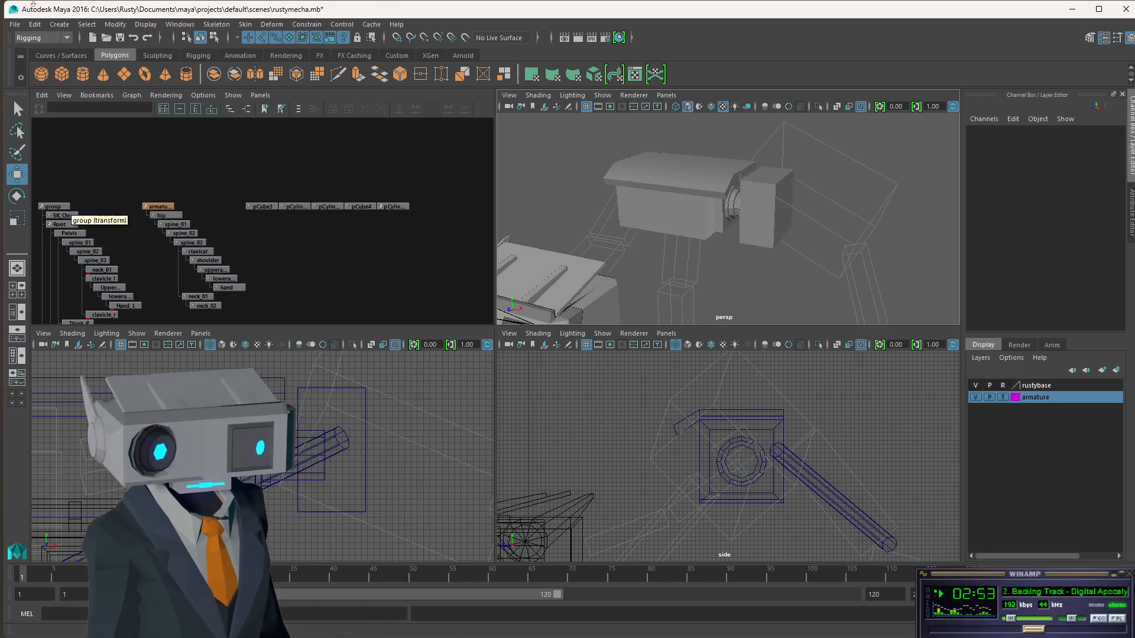
Create a new polygon cylinder and move it in the front view to about X 66.6, Y 202.2.
click(84, 74)
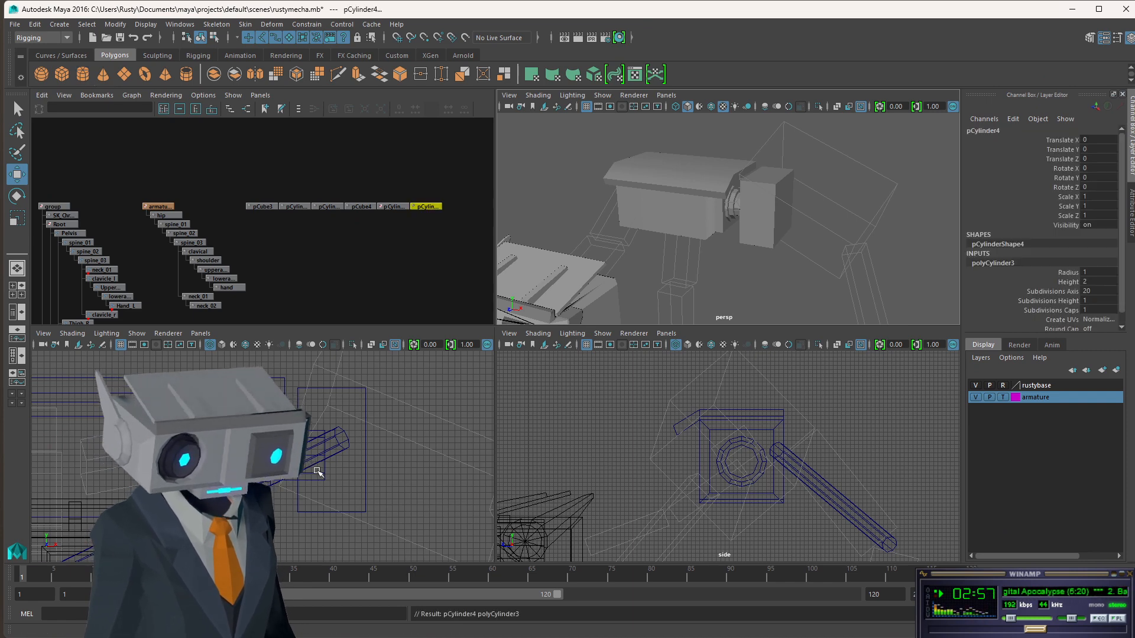
key(f)
scroll(311, 468, down, 8)
drag(320, 456, 324, 408)
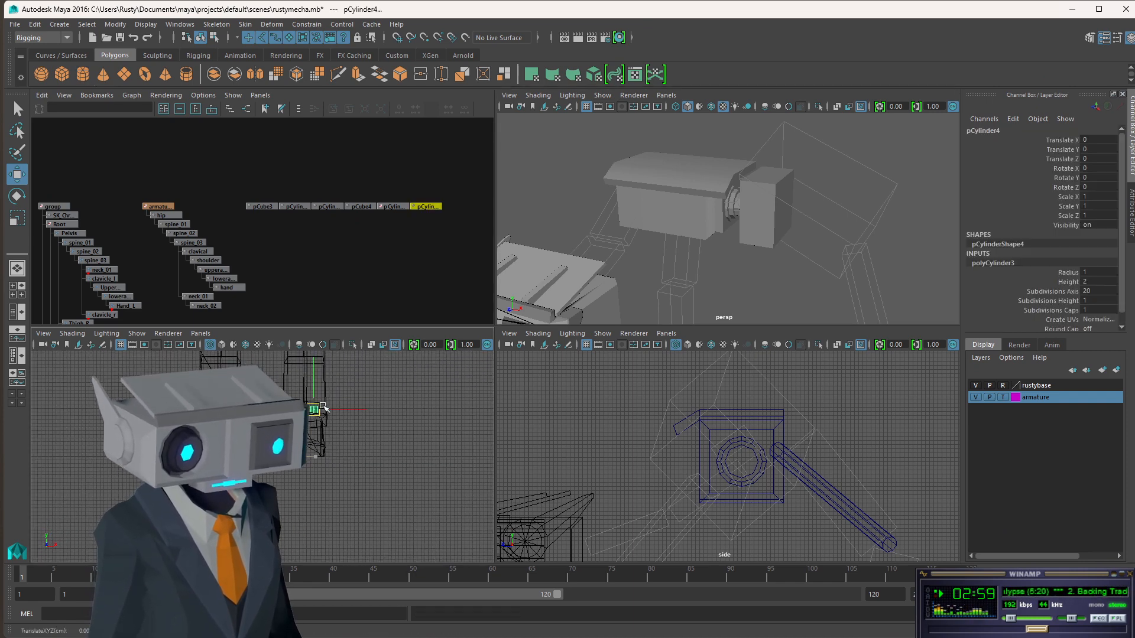
drag(379, 223, 378, 226)
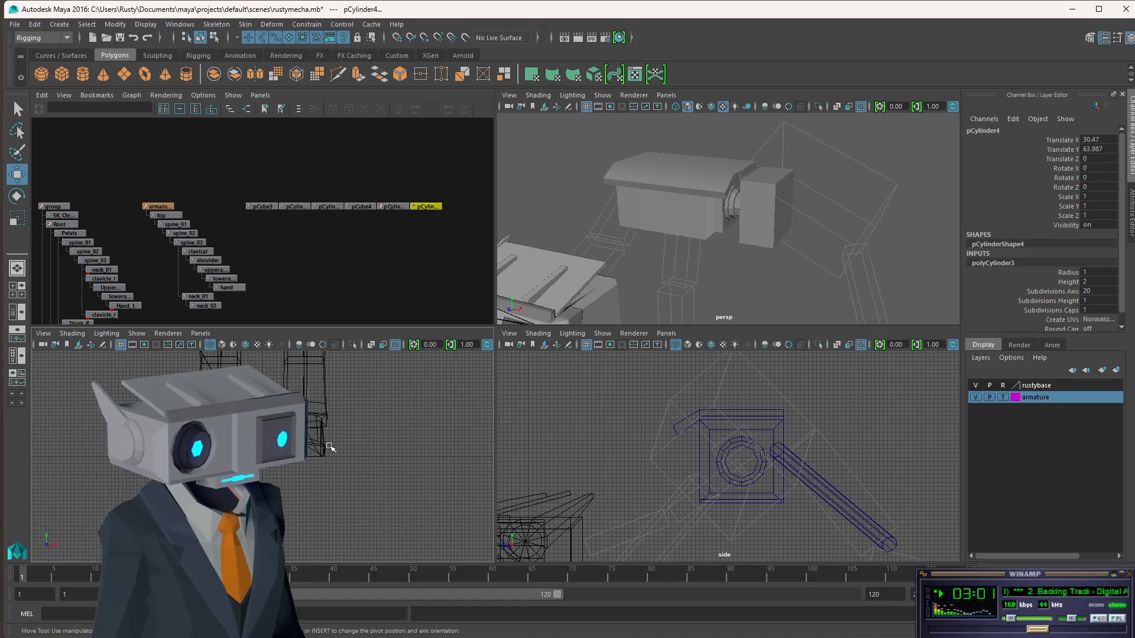
key(f)
scroll(354, 436, down, 15)
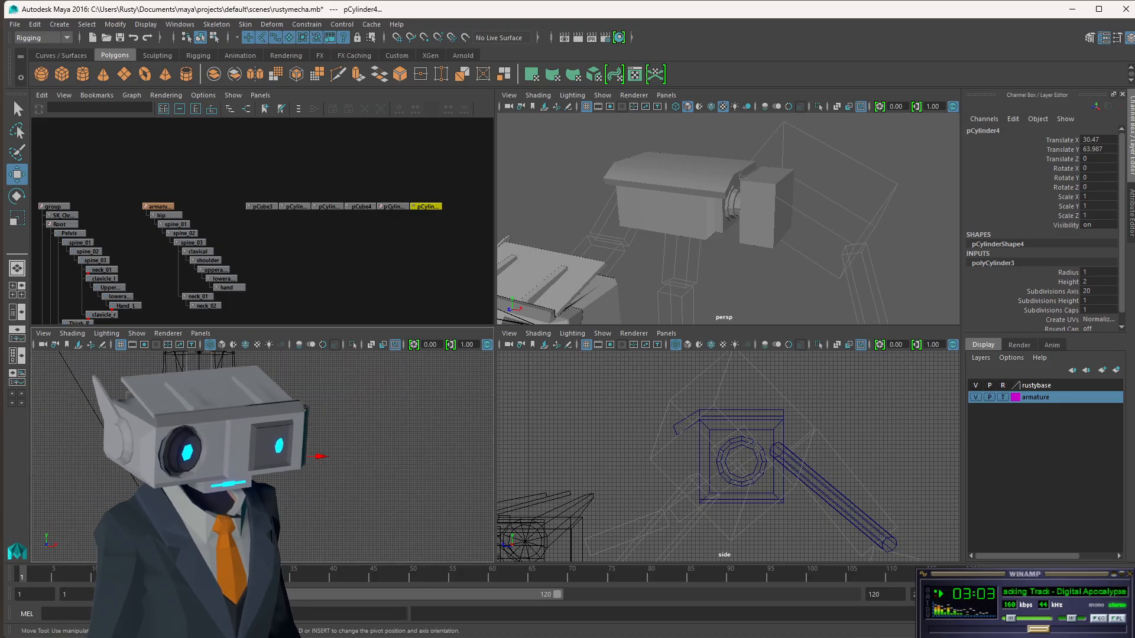
drag(263, 457, 286, 382)
scroll(286, 383, down, 10)
drag(269, 433, 281, 387)
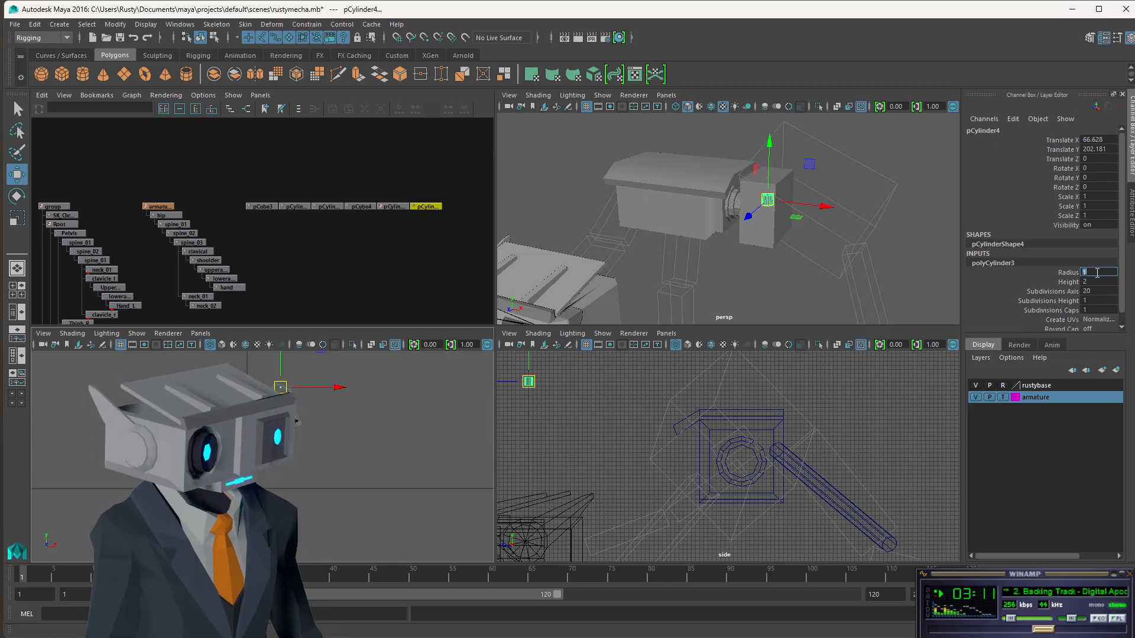
Set the new cylinder's radius to 8, its axis subdivisions to 8 and its cap subdivisions to 0.
key(Tab)
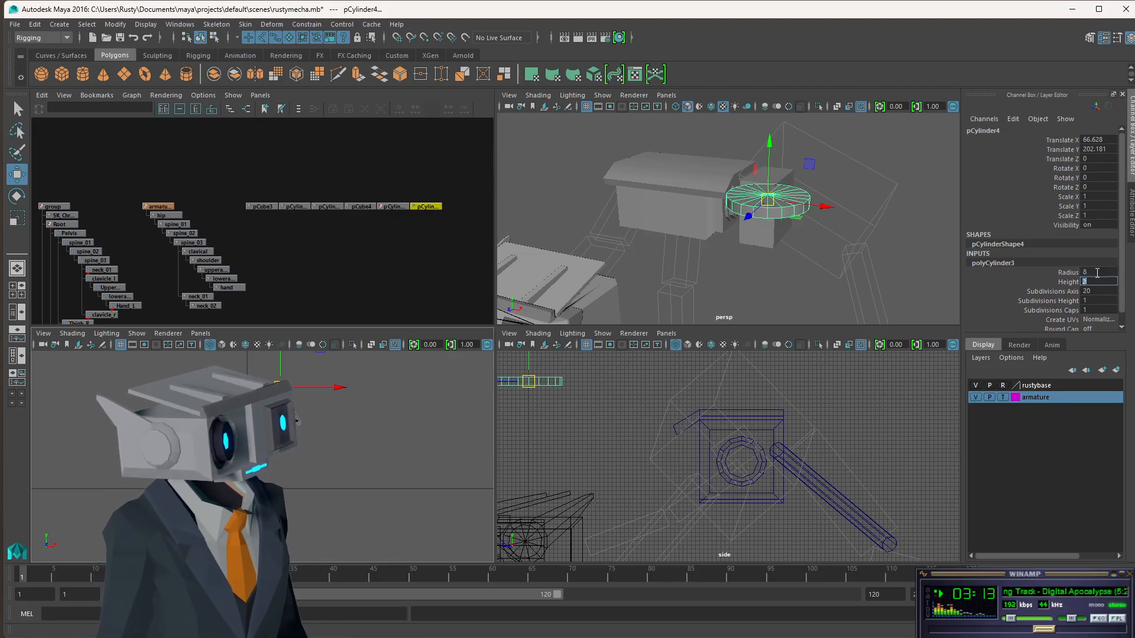
key(Tab)
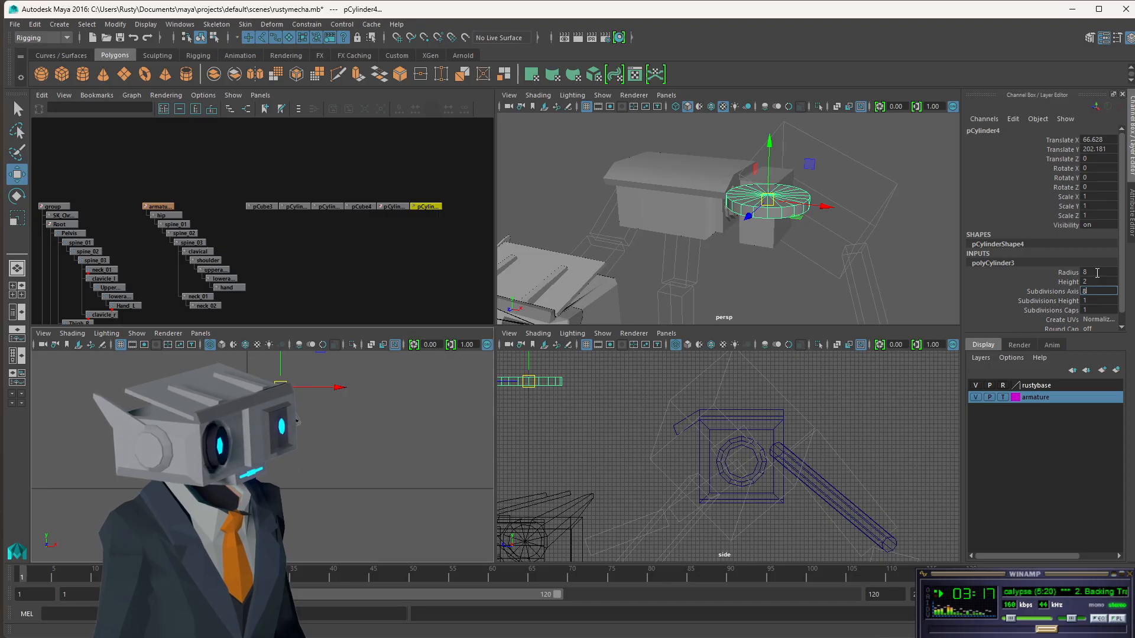
key(Tab)
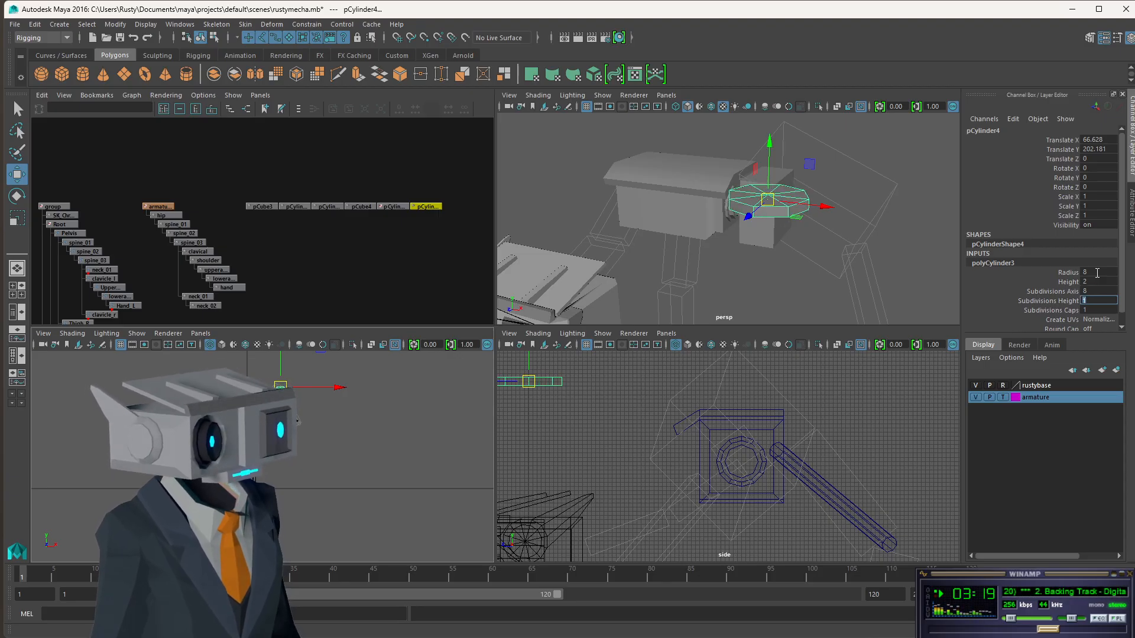
click(1096, 310)
text(0)
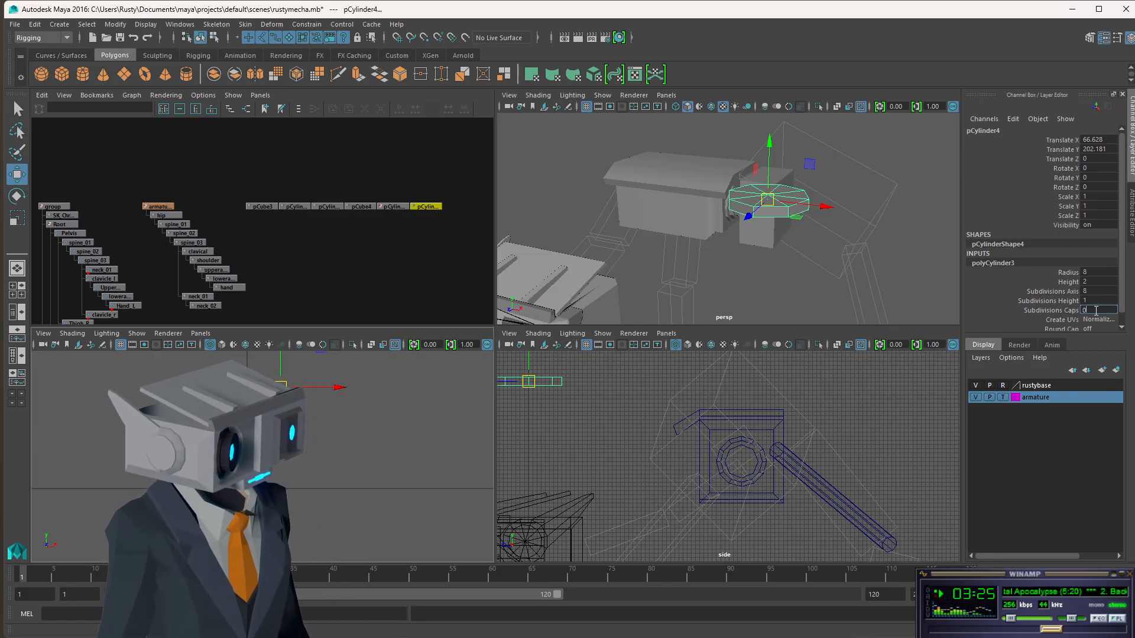
click(1096, 317)
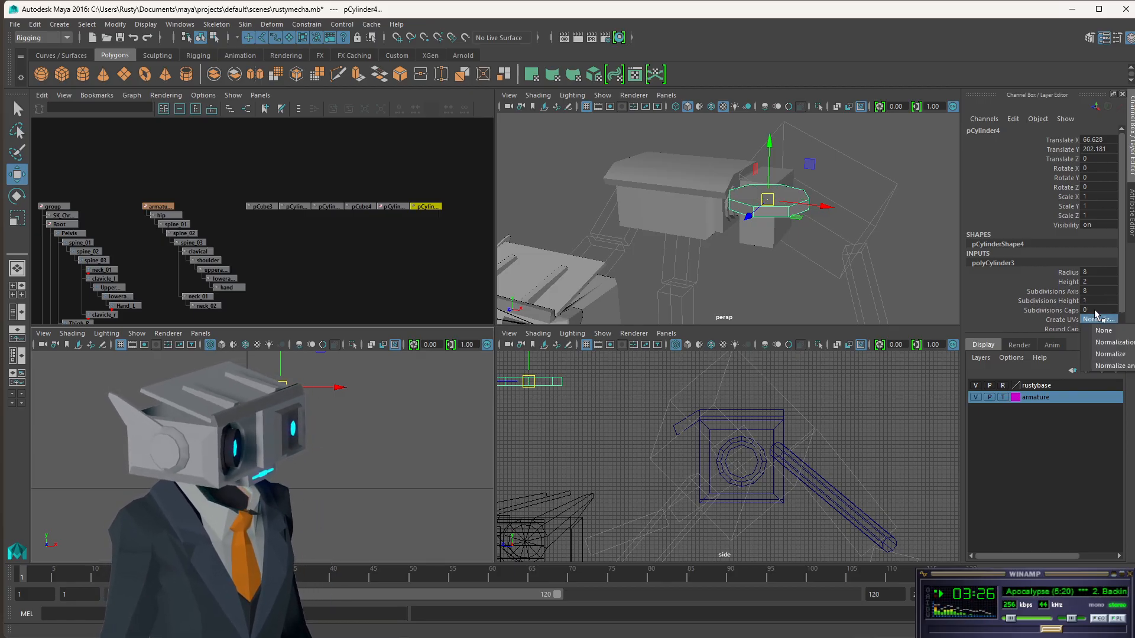
click(1016, 261)
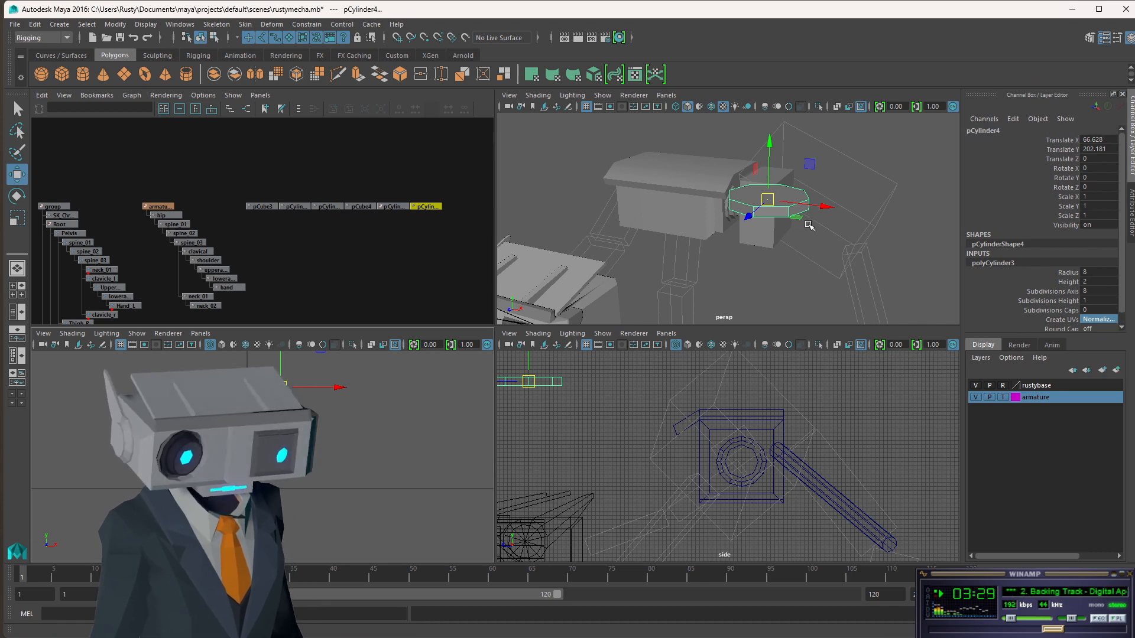
Move the cylinder outward to about X 69.7 and set its Z rotation to 90.
click(795, 191)
drag(809, 204, 826, 206)
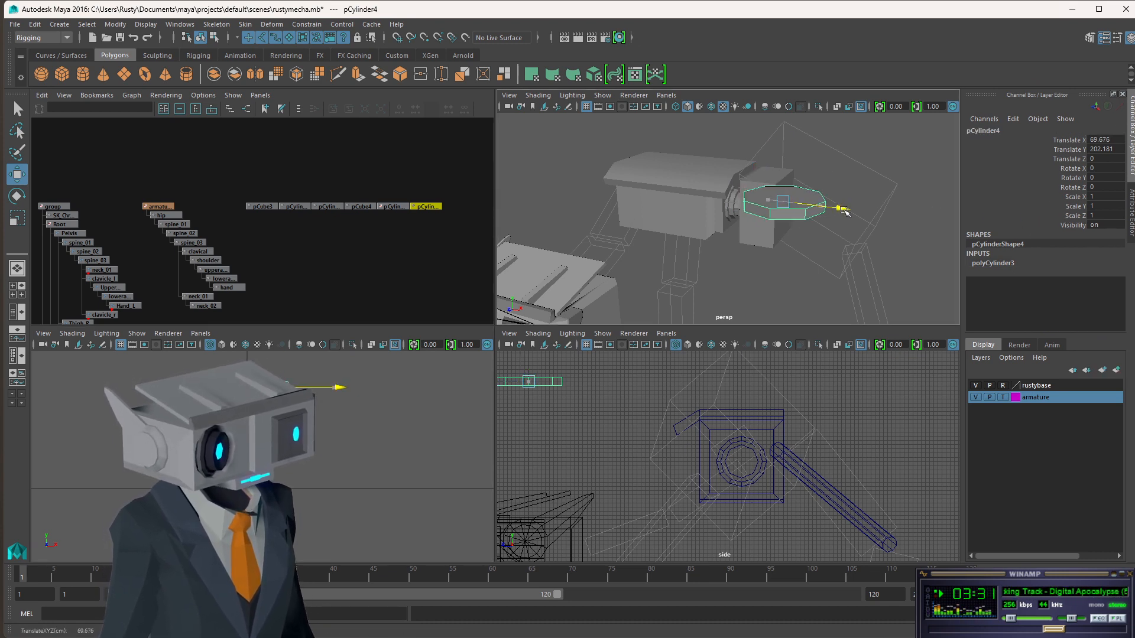
key(r)
key(e)
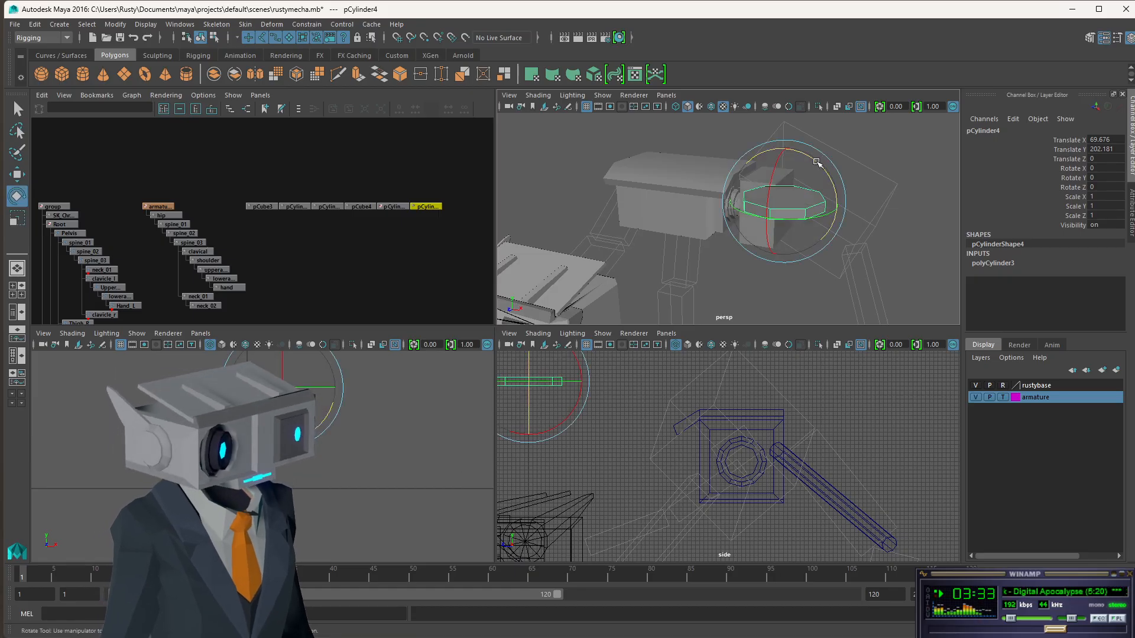
drag(817, 164, 872, 228)
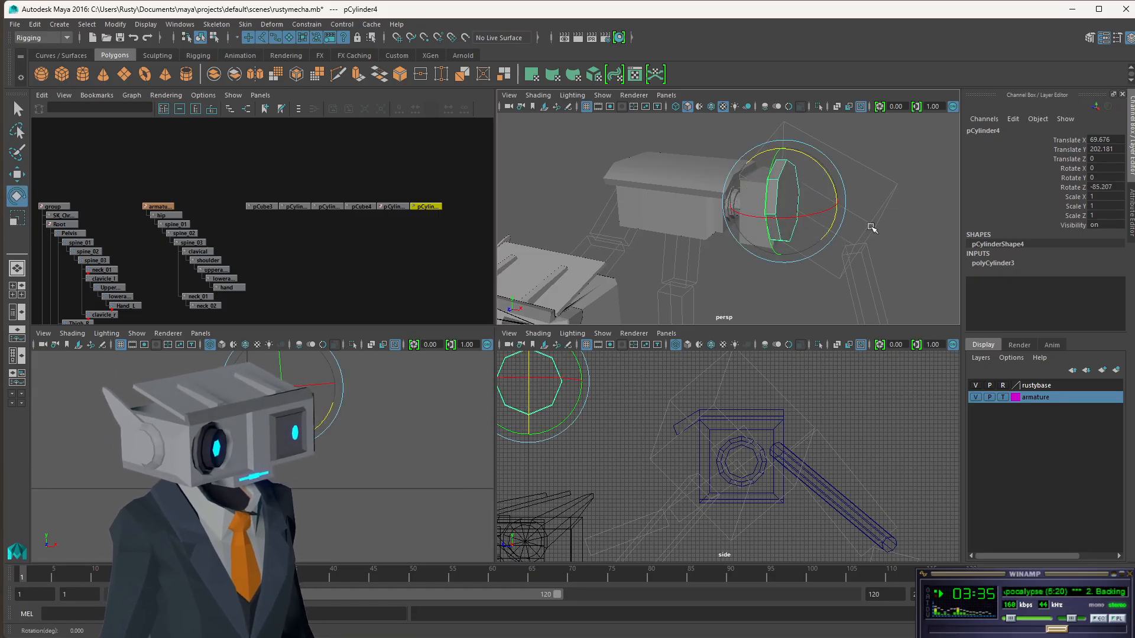
click(1114, 187)
text(90)
key(Return)
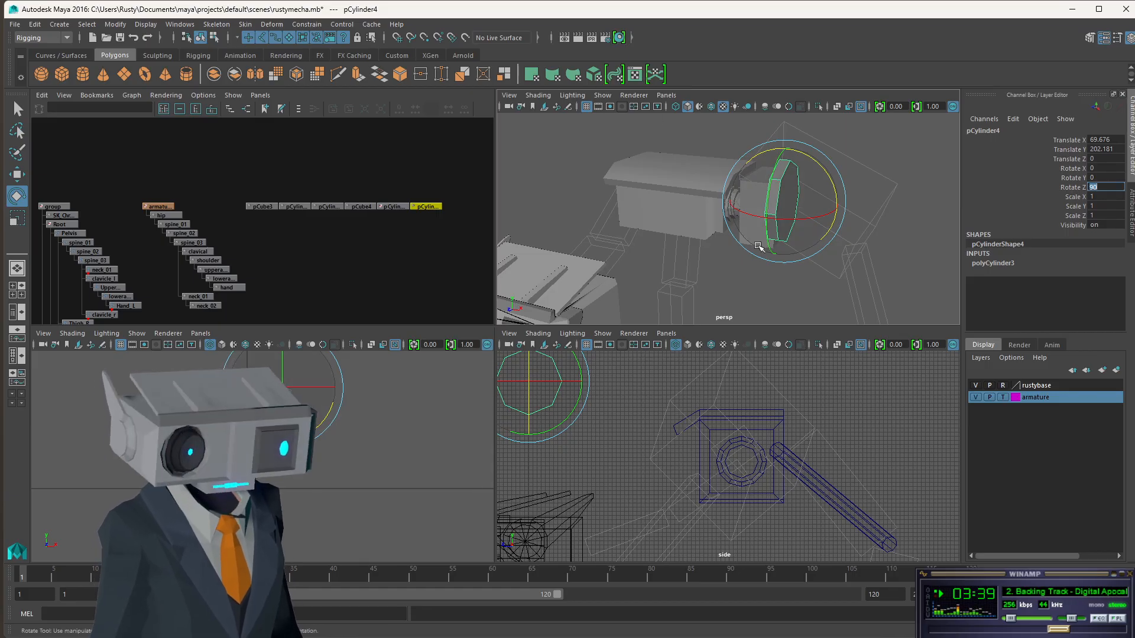
Move the cylinder beside the outer face of the side cube, at about X 57, Y 185.1, Z -50.1.
text(w)
click(851, 256)
click(788, 208)
key(w)
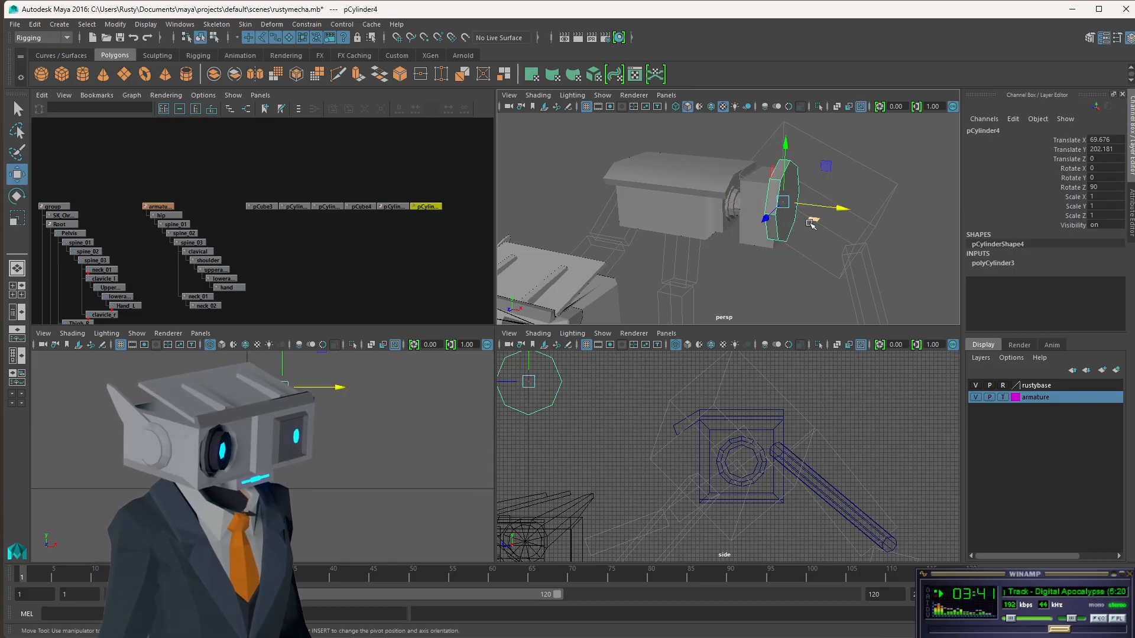
mouse_move(758, 243)
alt+mouse_down()
mouse_move(833, 249)
mouse_move(741, 254)
alt+mouse_up()
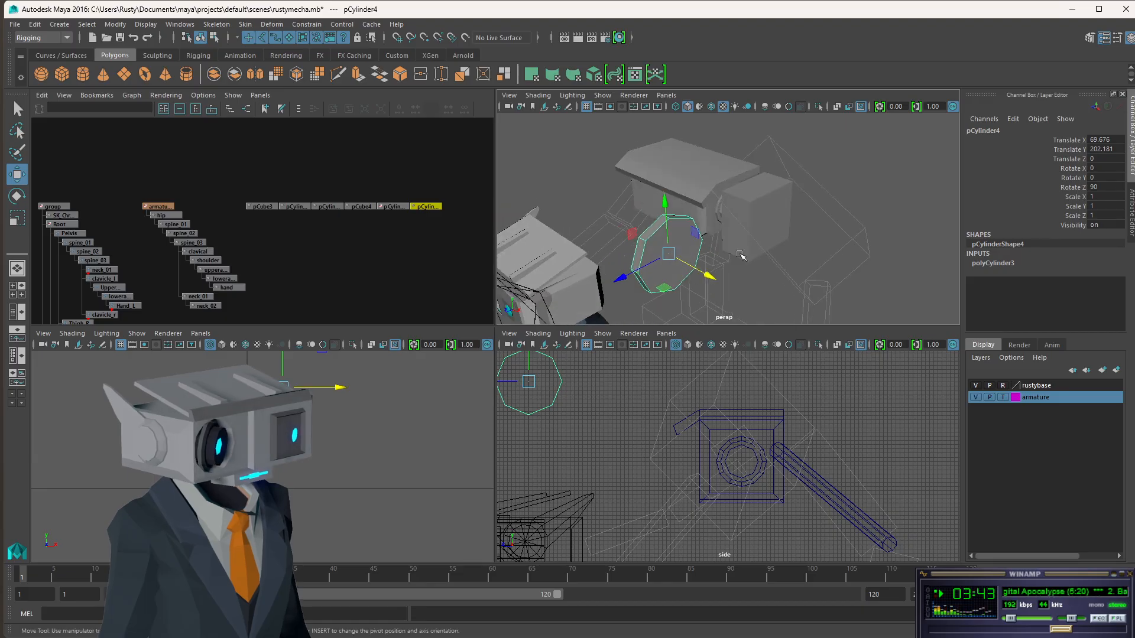
scroll(746, 415, down, 3)
drag(598, 408, 734, 454)
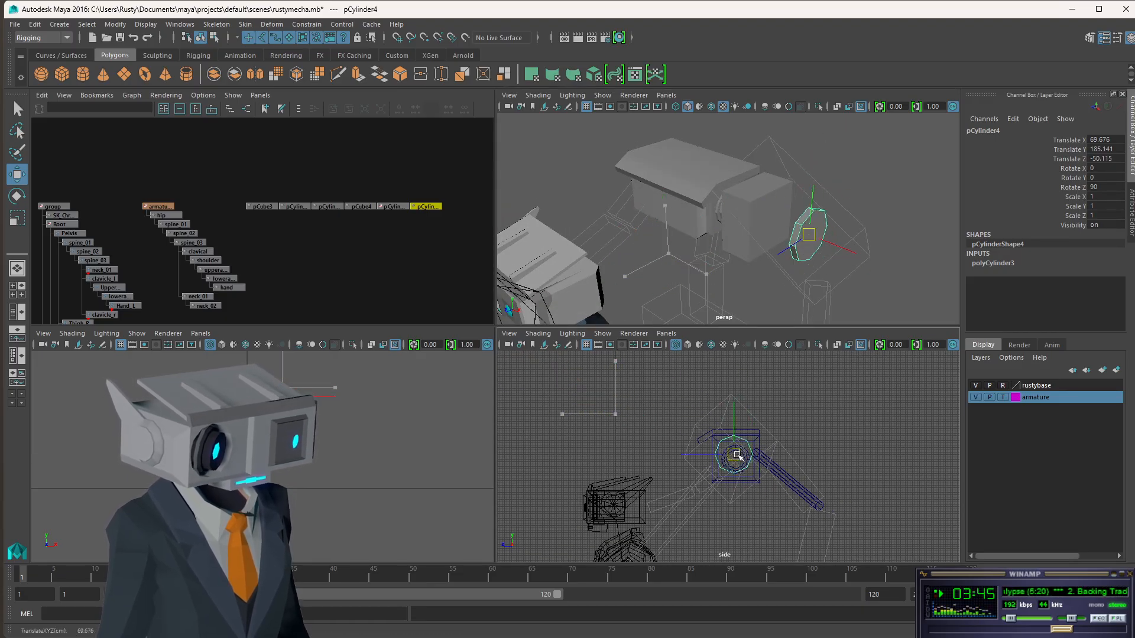
drag(869, 258, 817, 232)
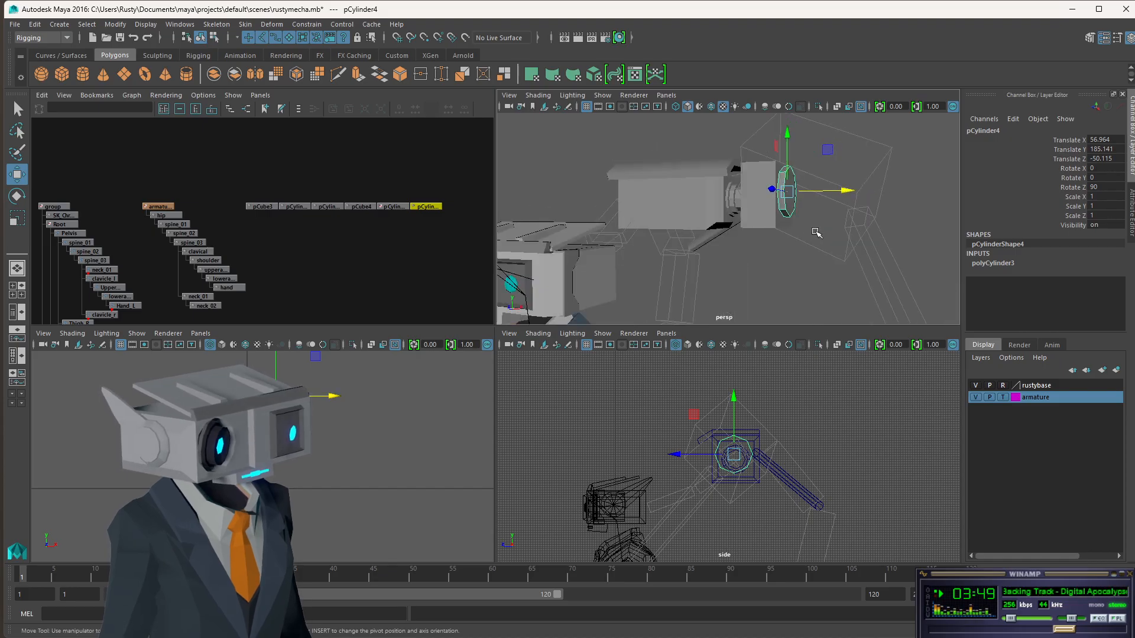
Center the octagonal cylinder roughly on the joint rings in the side view, at about Y 182.7, Z -51.0.
scroll(768, 476, up, 5)
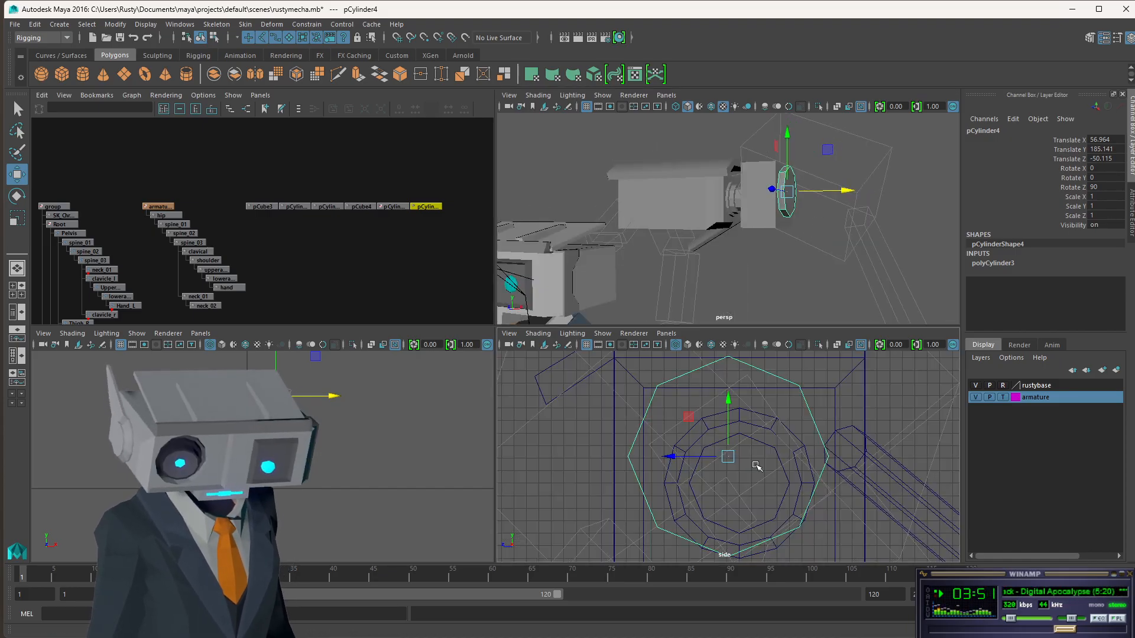
drag(729, 458, 735, 467)
scroll(763, 485, down, 2)
scroll(762, 485, up, 3)
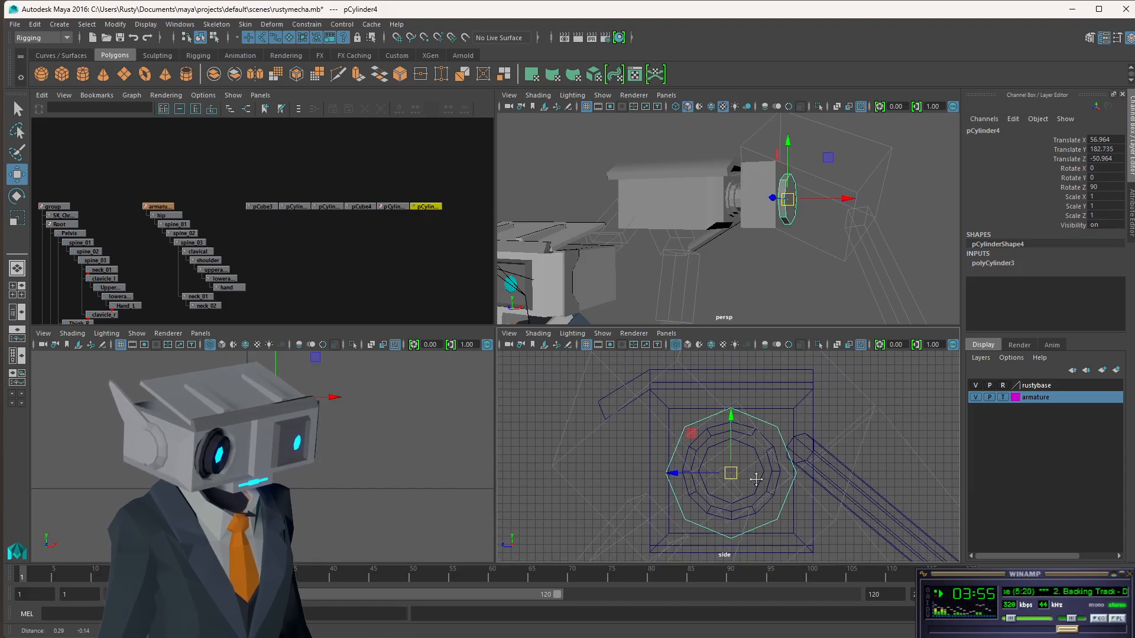
alt+middle_drag(820, 417, 809, 461)
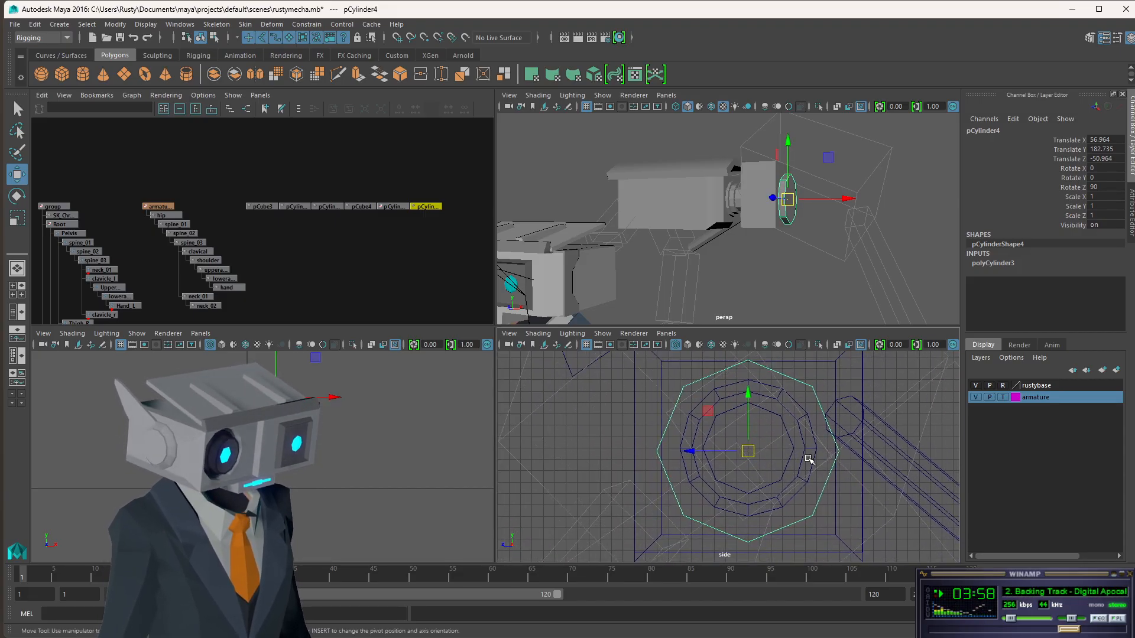
Turn on view plane snapping and align the cylinder more closely with the ring center, at about Y 182.99, Z -51.02.
click(451, 38)
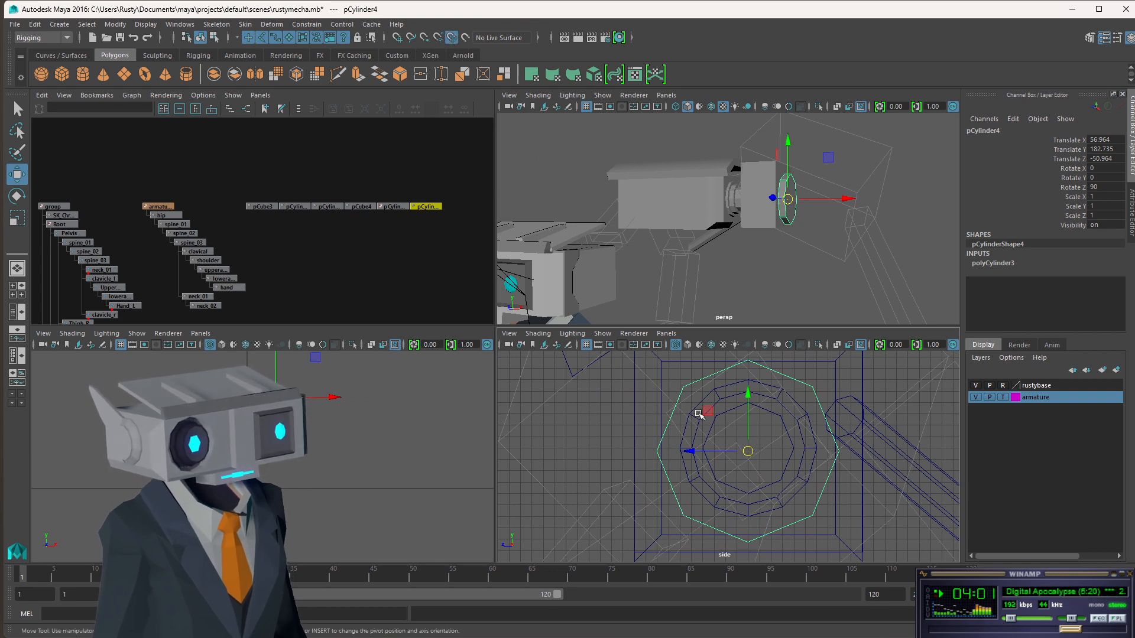
key(space)
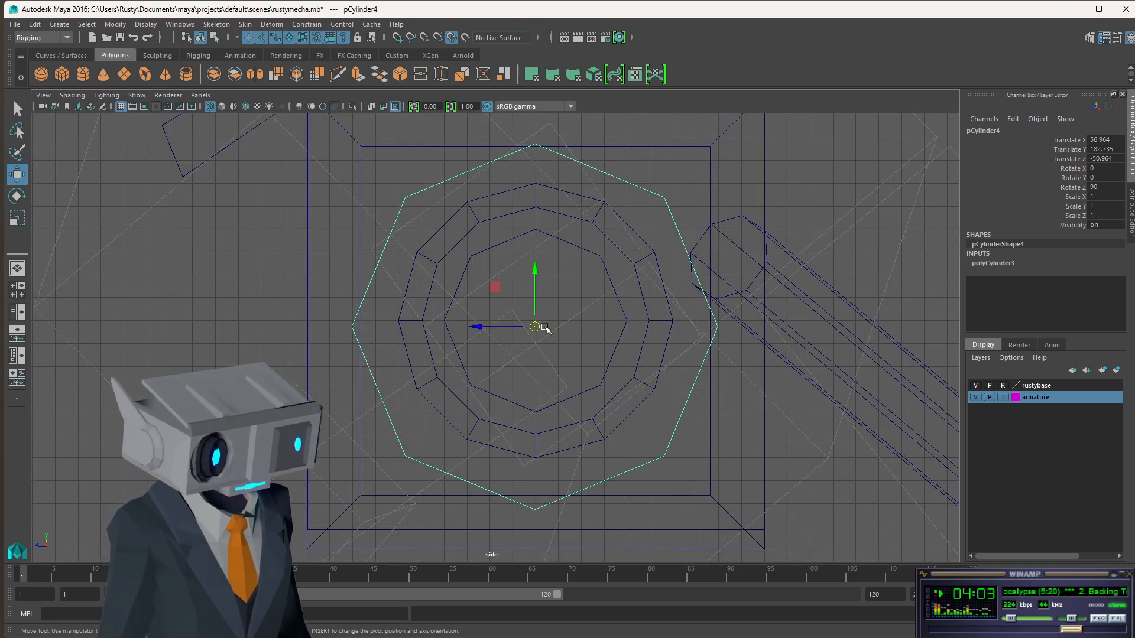
drag(535, 269, 535, 265)
mouse_move(535, 320)
mouse_down()
mouse_move(539, 305)
mouse_move(501, 300)
mouse_move(550, 322)
mouse_move(536, 322)
mouse_up()
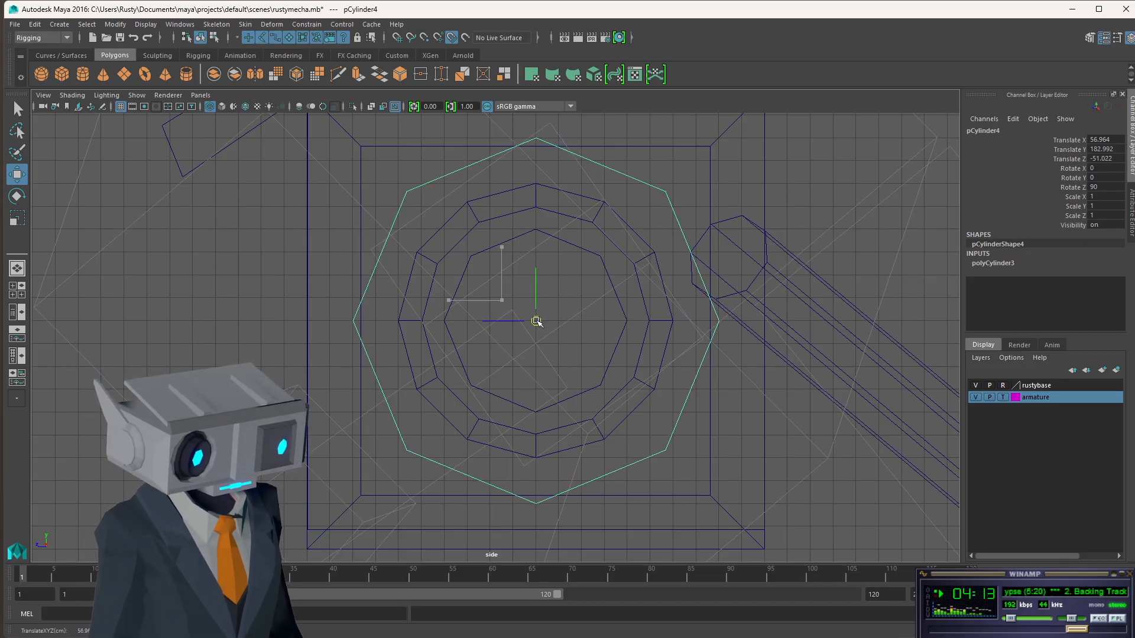
Switch from view plane snapping to grid snapping and snap the cylinder to Y 183, Z -51.
click(451, 39)
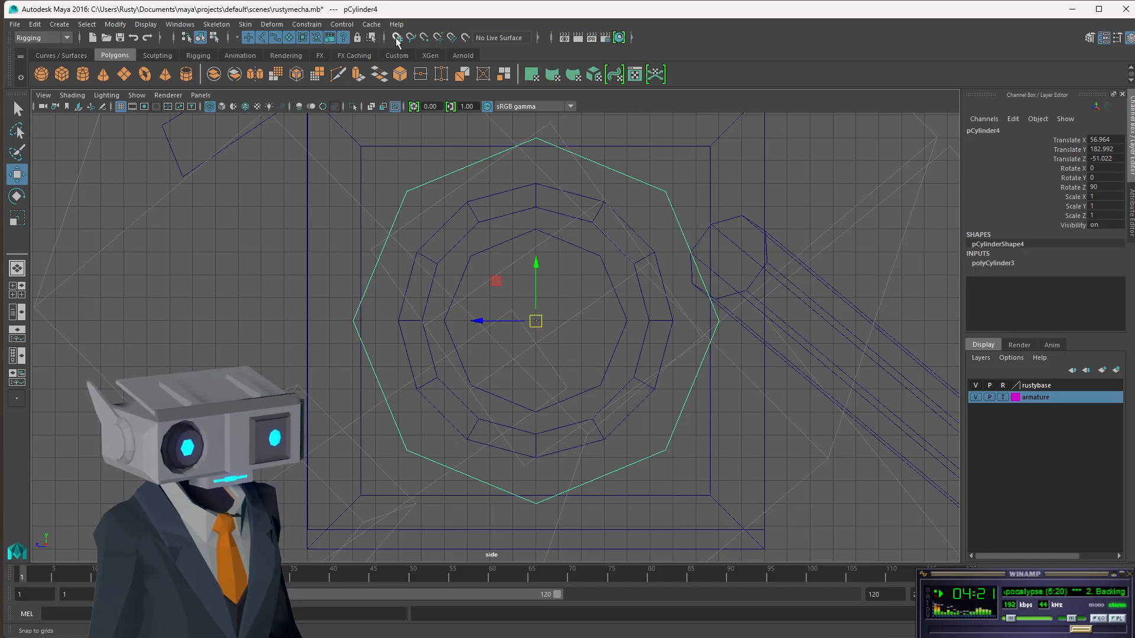
click(396, 38)
mouse_move(536, 321)
mouse_down()
mouse_move(560, 296)
mouse_move(537, 320)
mouse_up()
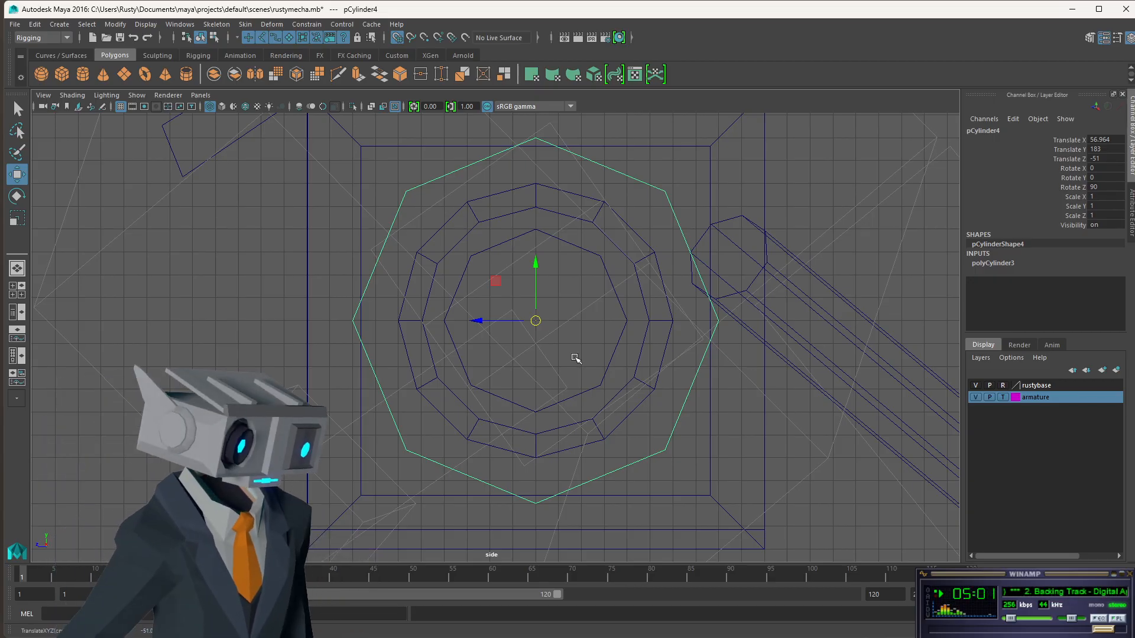
scroll(478, 327, down, 3)
scroll(515, 322, up, 3)
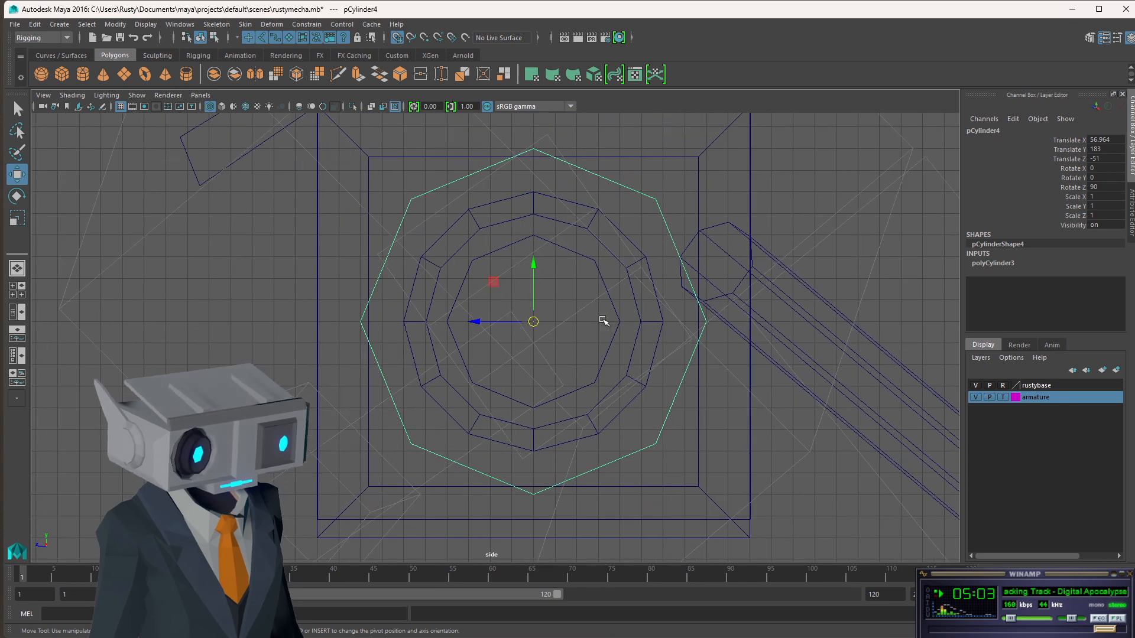
Move the cylinder outward along X to 76, away from the side cube.
key(space)
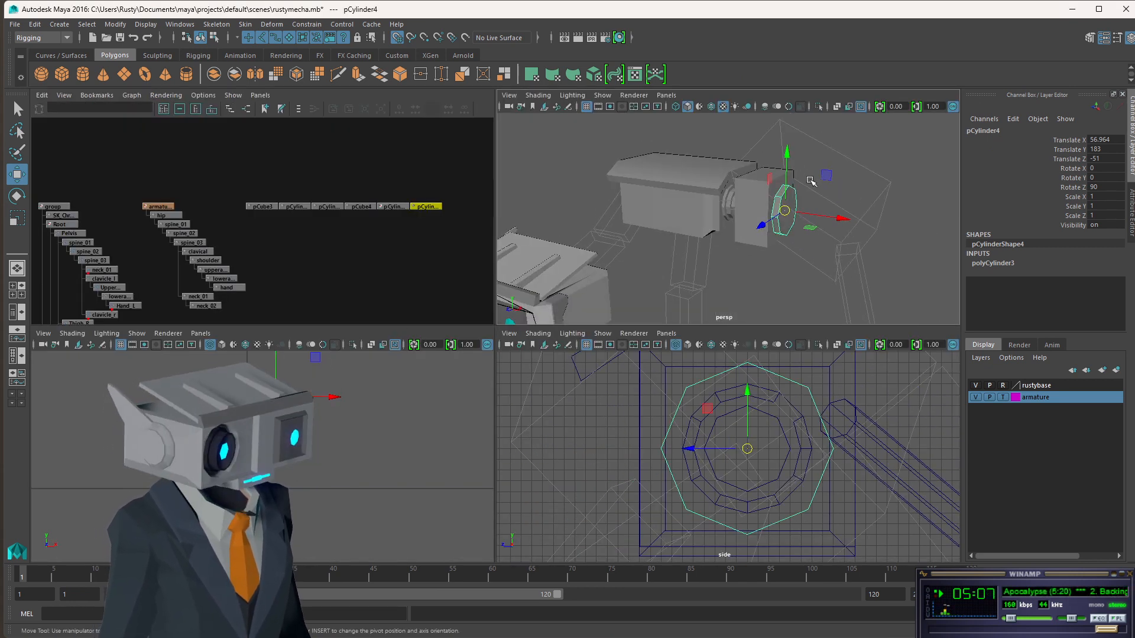
alt+drag(810, 224, 768, 181)
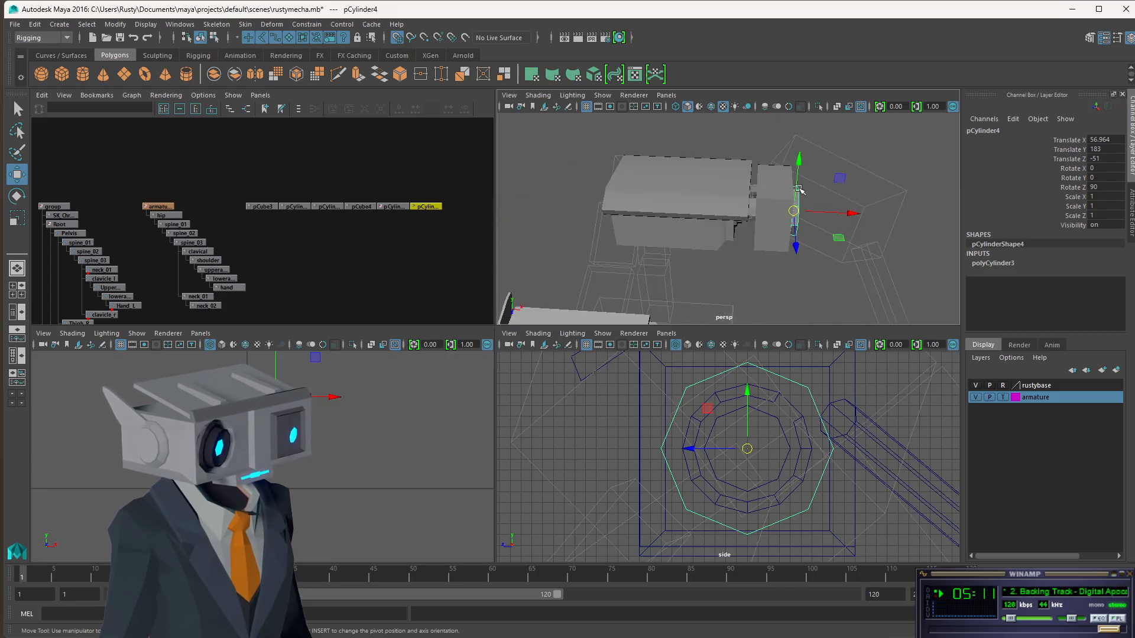
alt+drag(828, 214, 789, 210)
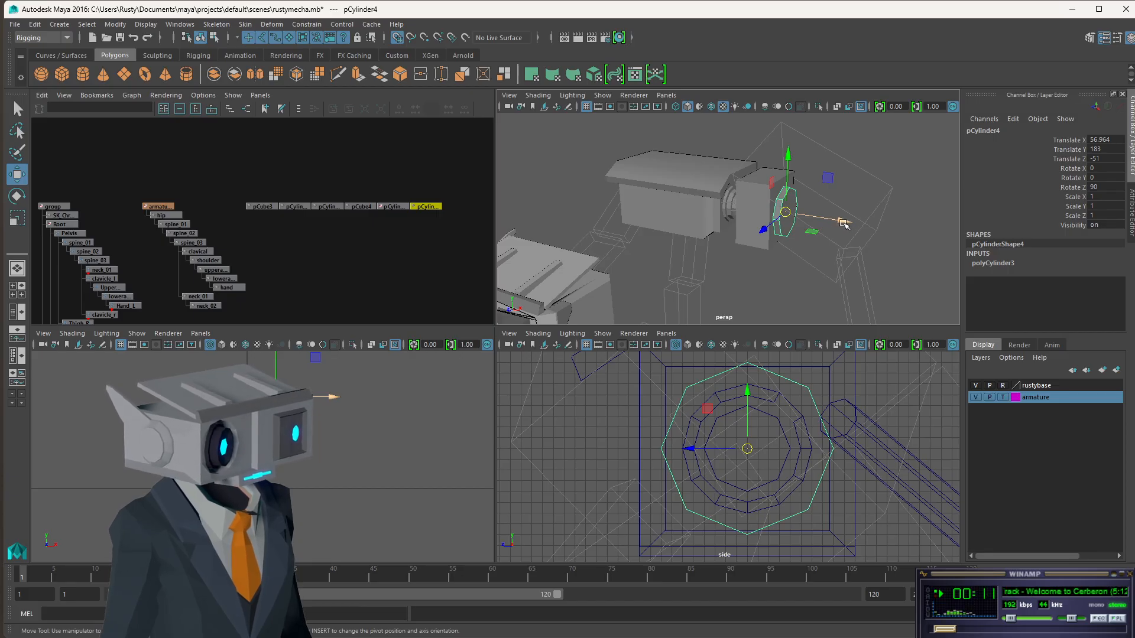
drag(844, 223, 906, 232)
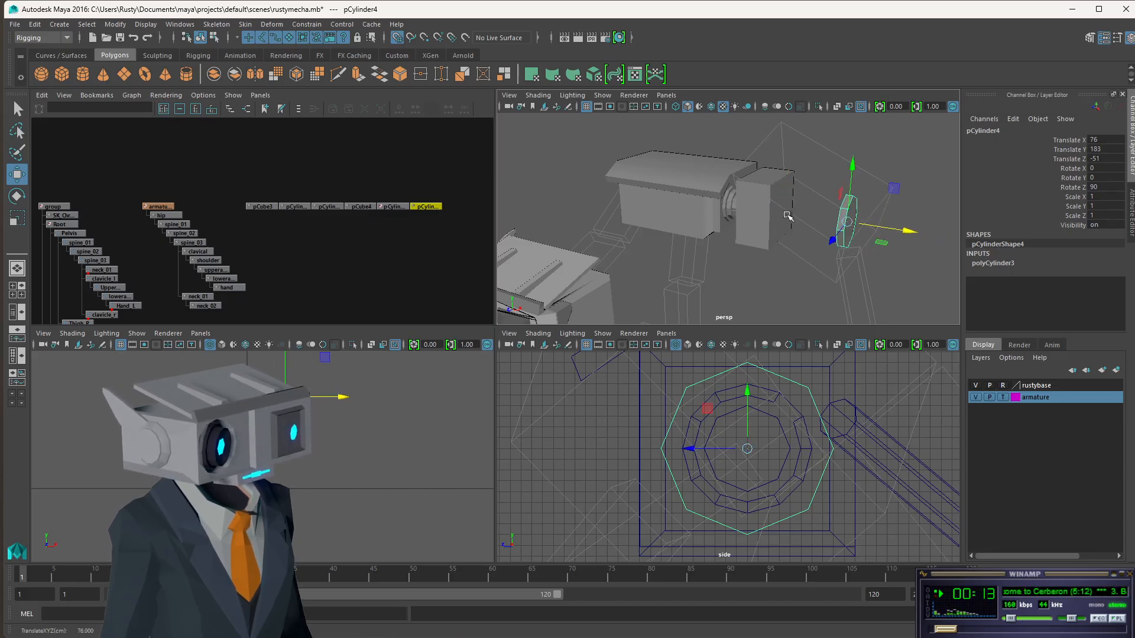
Try extruding pCube4 and its outer face, and undo the extrusions.
click(787, 215)
scroll(791, 223, up, 3)
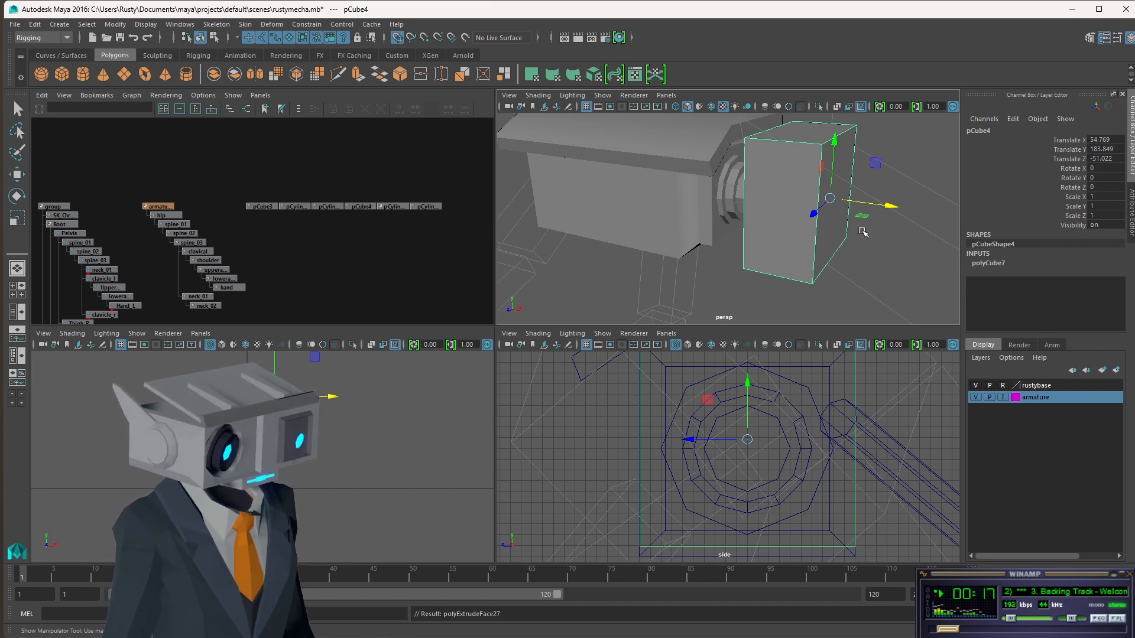
key(ctrl+e)
click(847, 207)
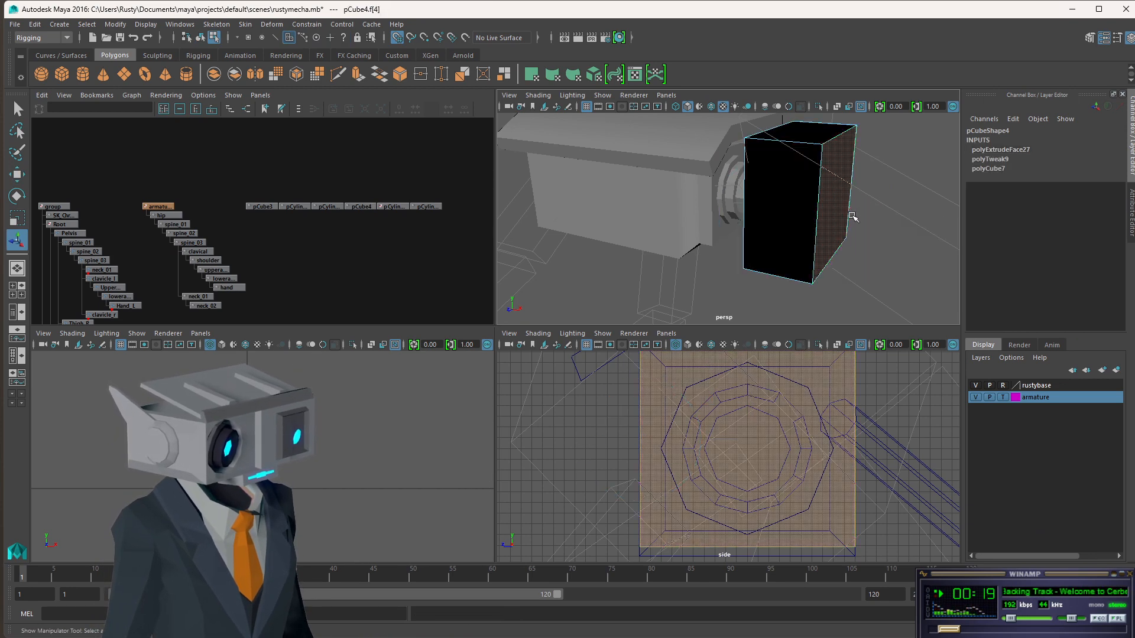
key(ctrl+e)
drag(875, 205, 897, 212)
key(ctrl+z)
key(ctrl+z)
key(ctrl+z)
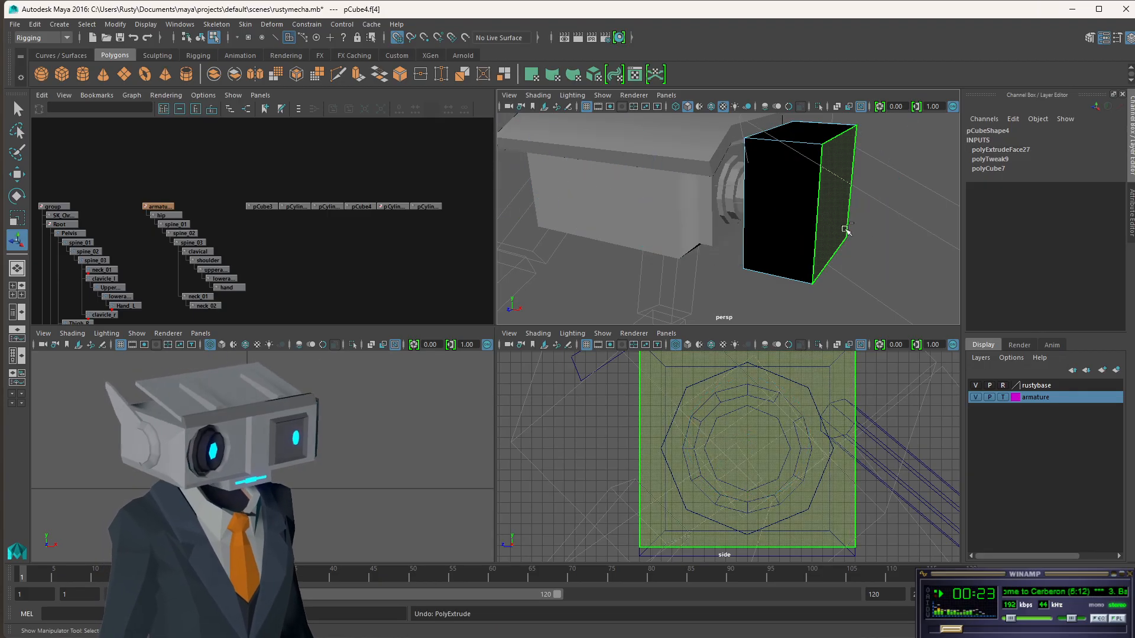
key(ctrl+z)
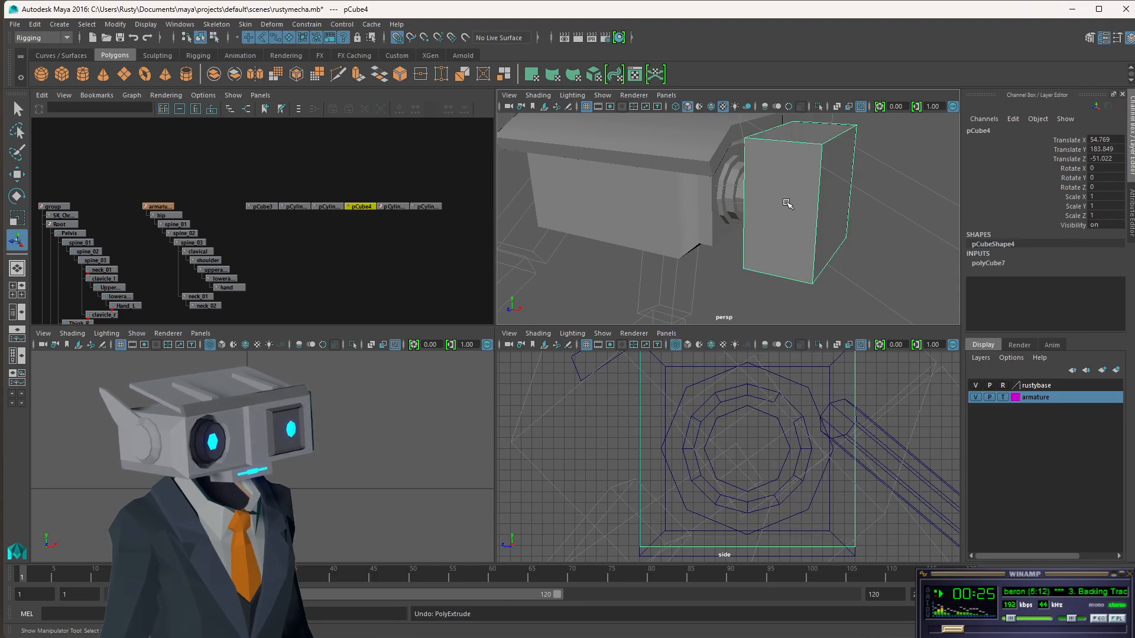
Try extruding pCube4's outer face along its local Z direction.
click(215, 39)
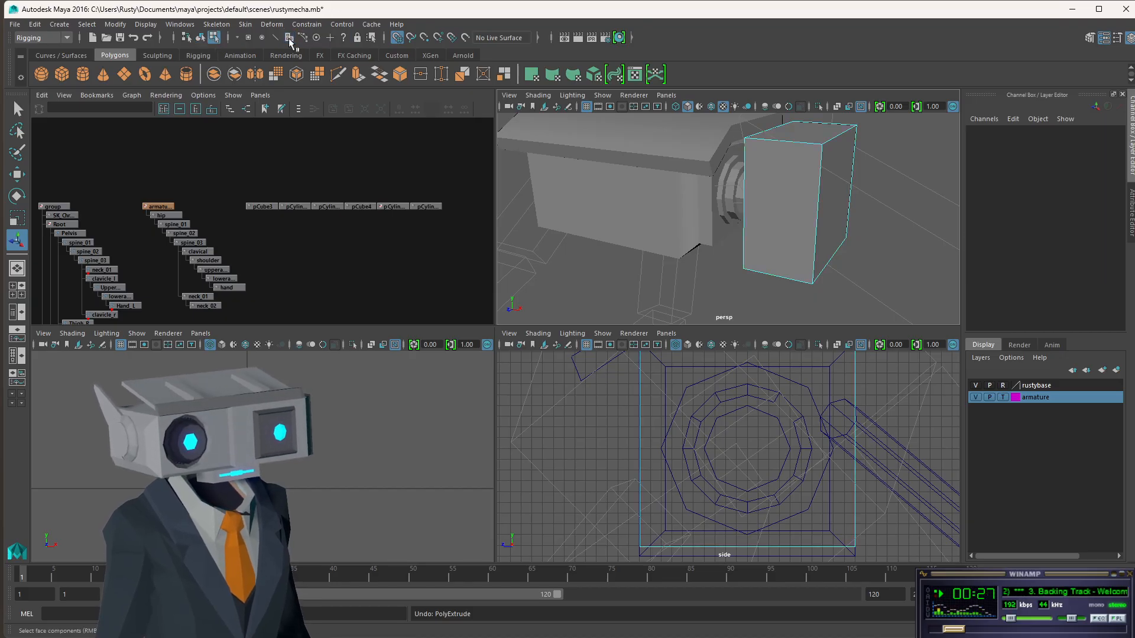
click(288, 37)
click(842, 200)
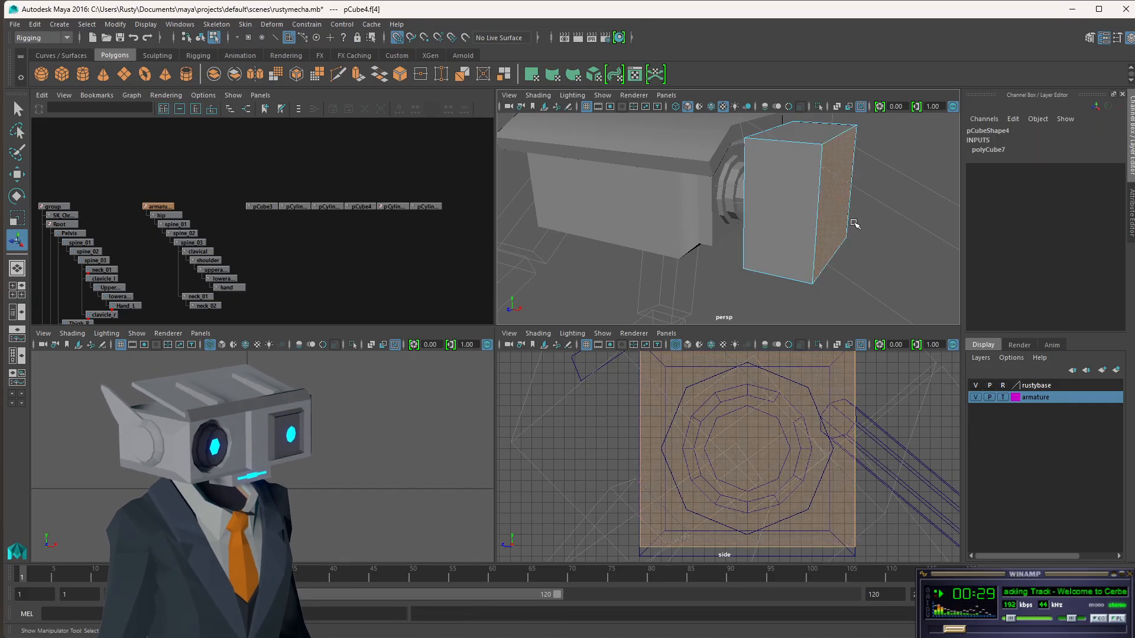
key(ctrl+e)
mouse_move(876, 205)
mouse_down()
mouse_move(896, 208)
mouse_move(811, 188)
mouse_move(922, 220)
mouse_move(883, 207)
mouse_move(896, 214)
mouse_up()
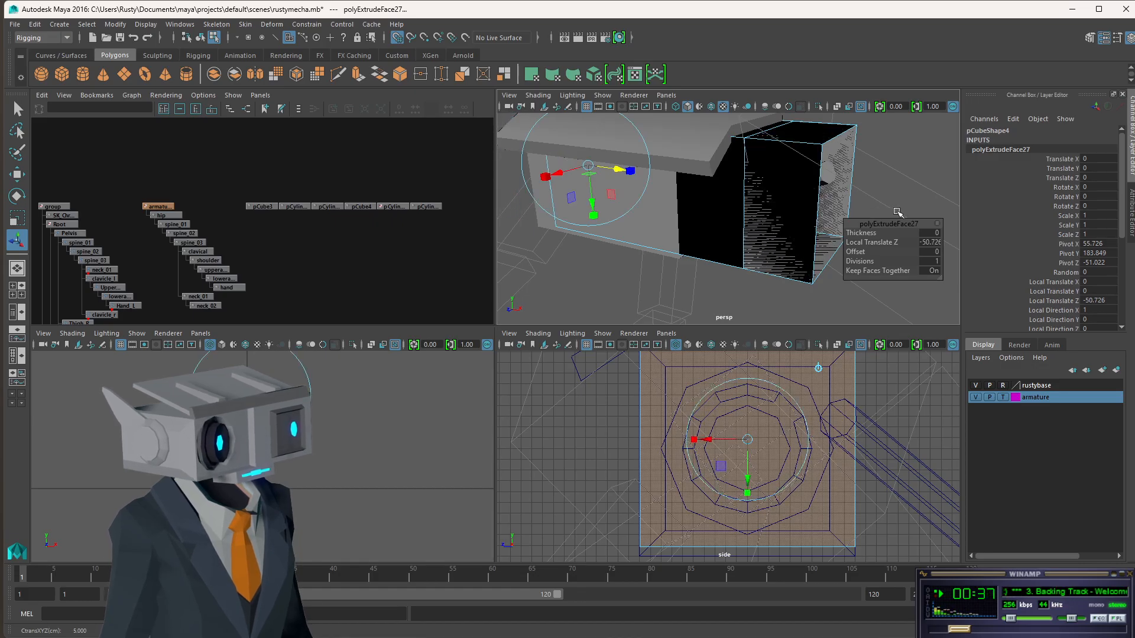
scroll(872, 194, down, 6)
scroll(872, 194, down, 3)
scroll(854, 205, up, 3)
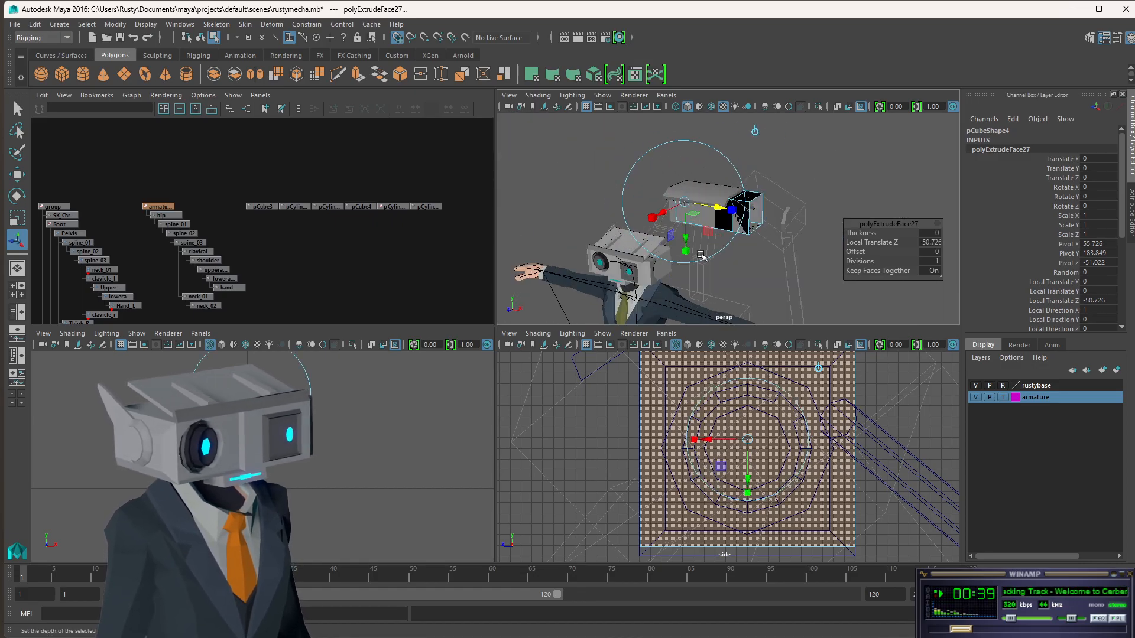
alt+drag(719, 238, 815, 162)
click(860, 153)
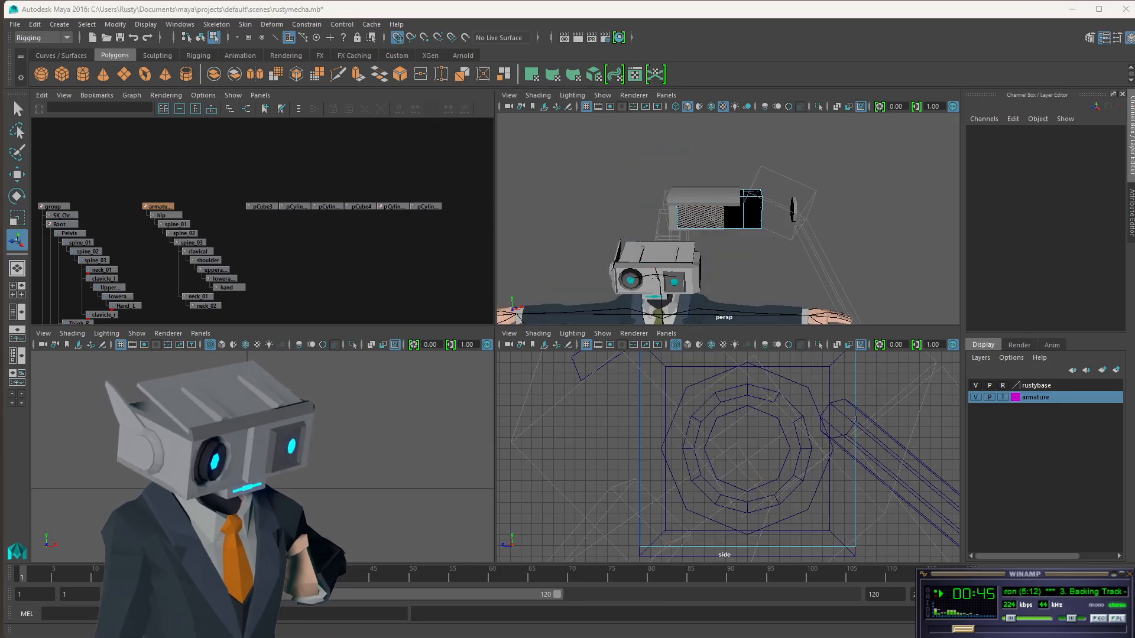
Check the command history in the Script Editor and undo pCube4's face extrusion.
drag(0, 178, 507, 144)
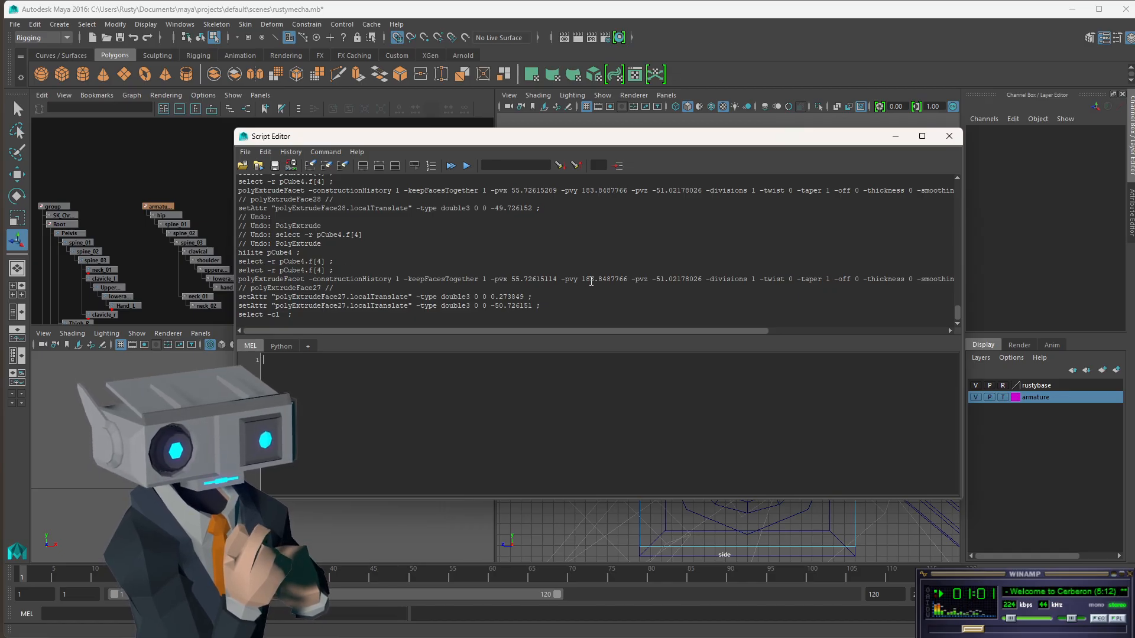
click(949, 136)
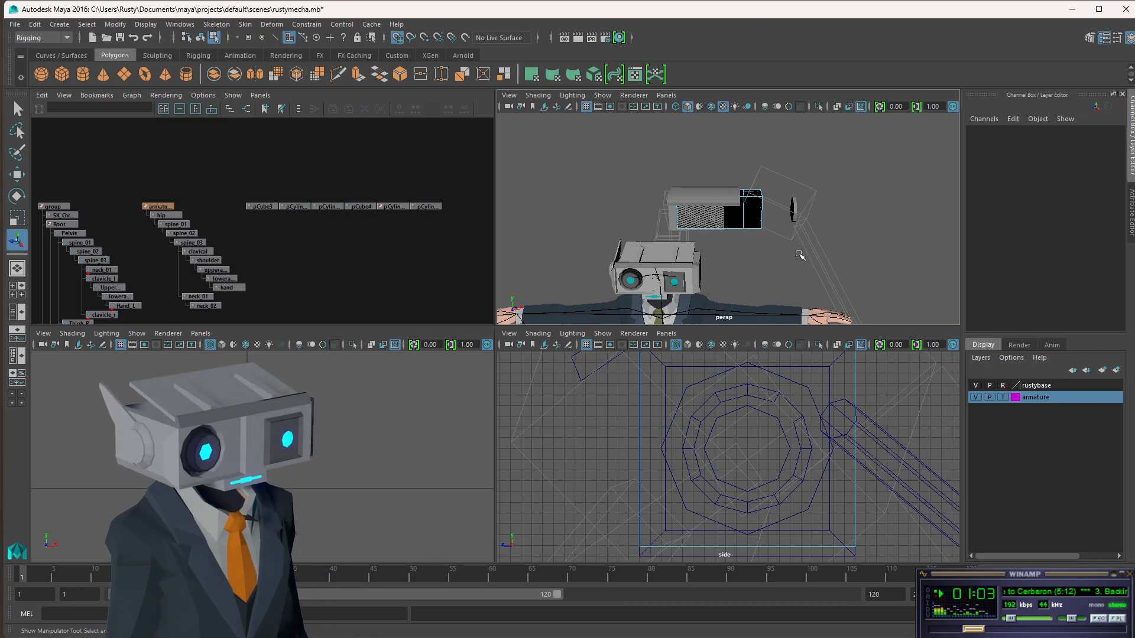
key(ctrl+e)
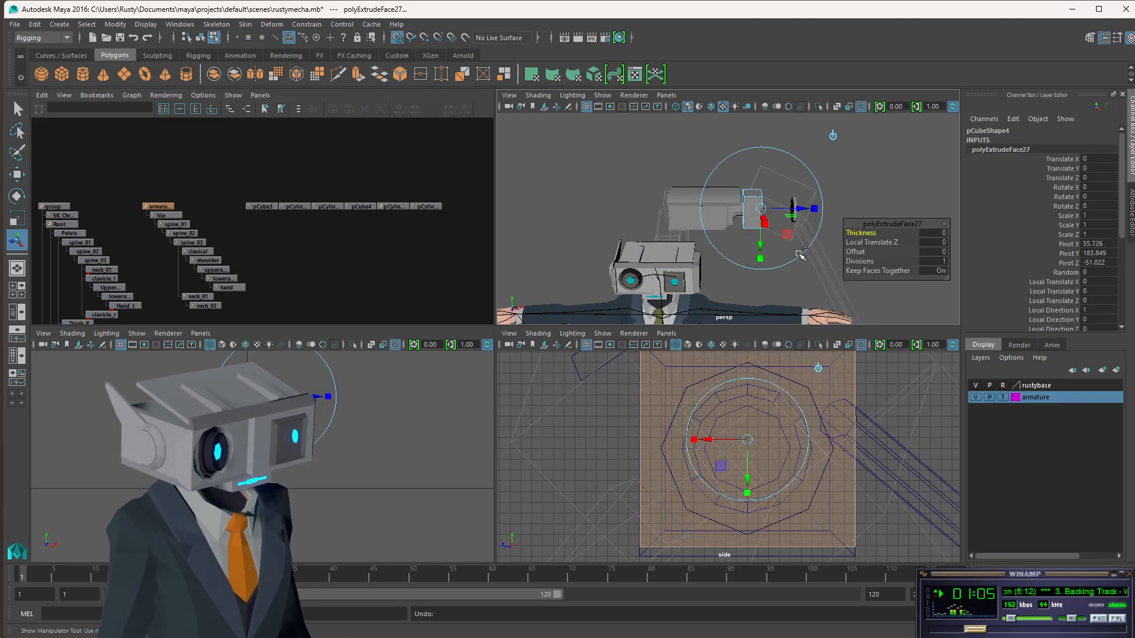
key(ctrl+z)
key(ctrl+z)
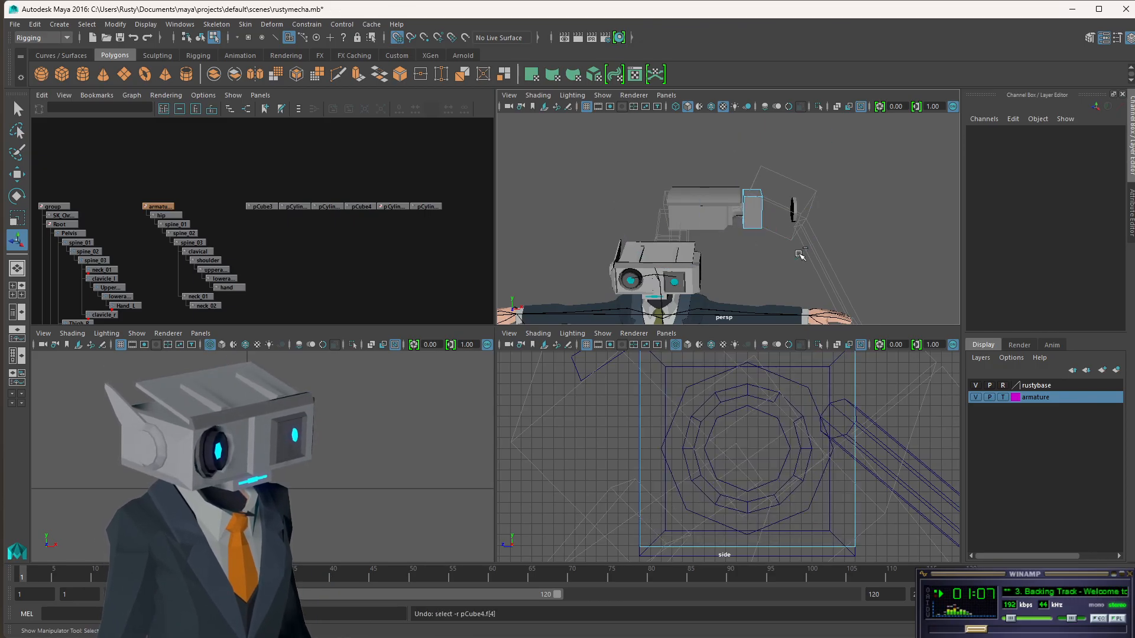
key(ctrl+z)
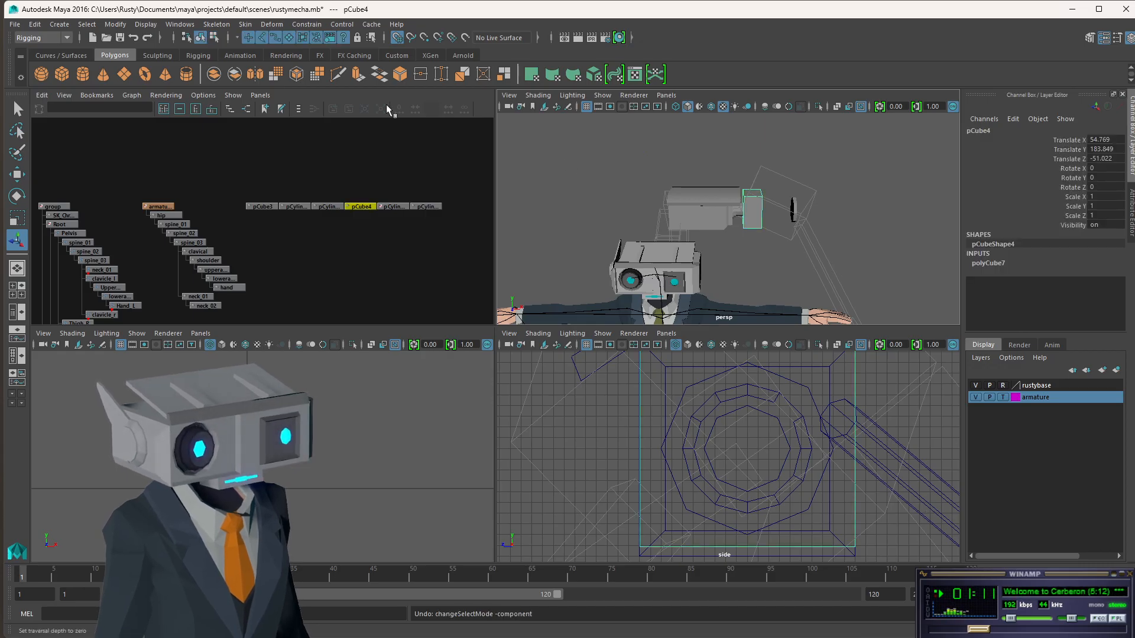
Select only pCube4's outer face and extrude it outward with a Local Translate Z of about 7.27.
click(621, 197)
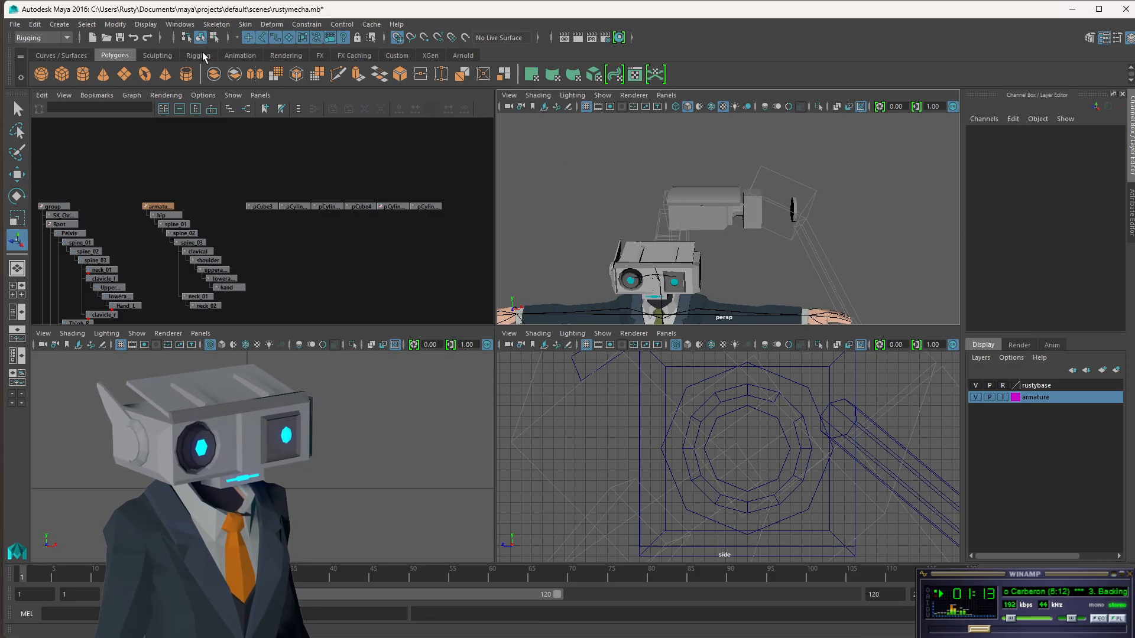
click(766, 222)
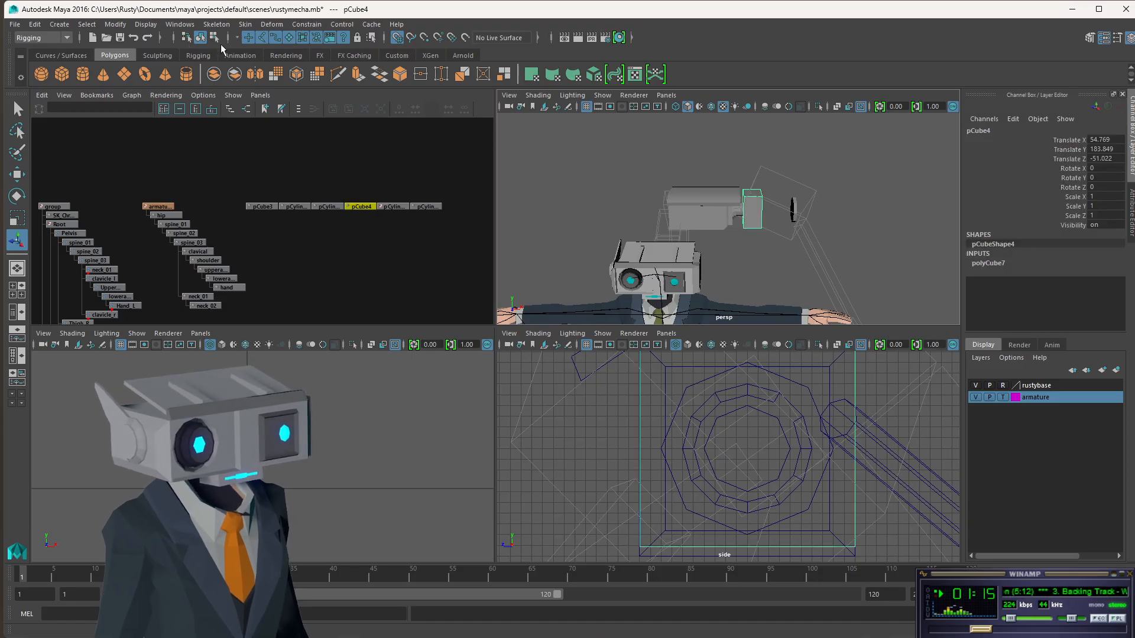
click(214, 37)
alt+drag(797, 254, 728, 216)
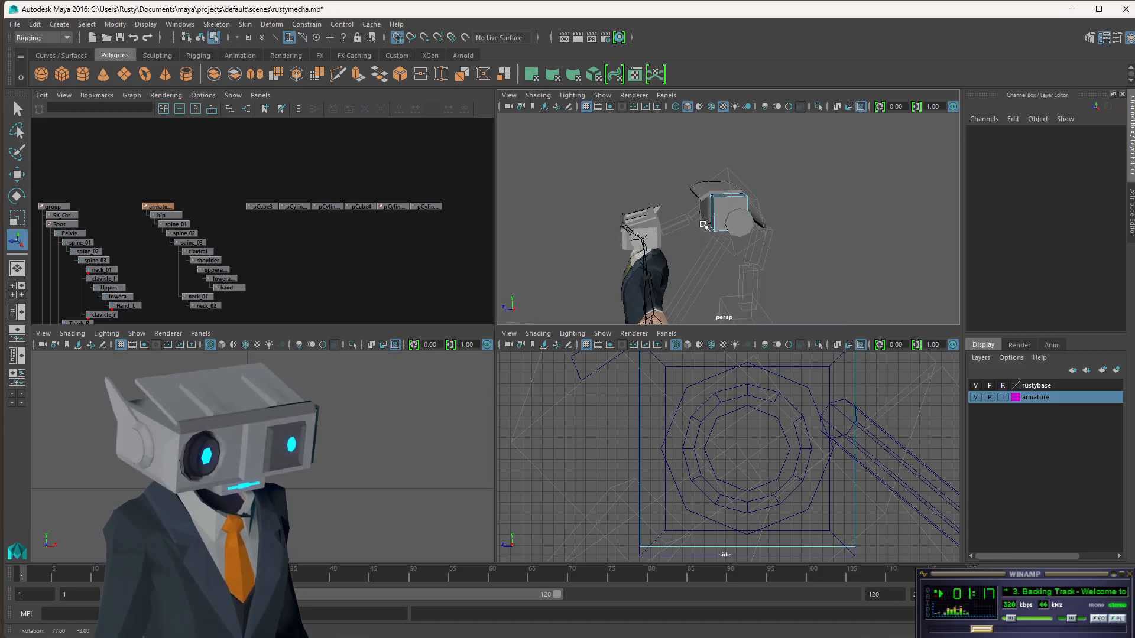
click(722, 211)
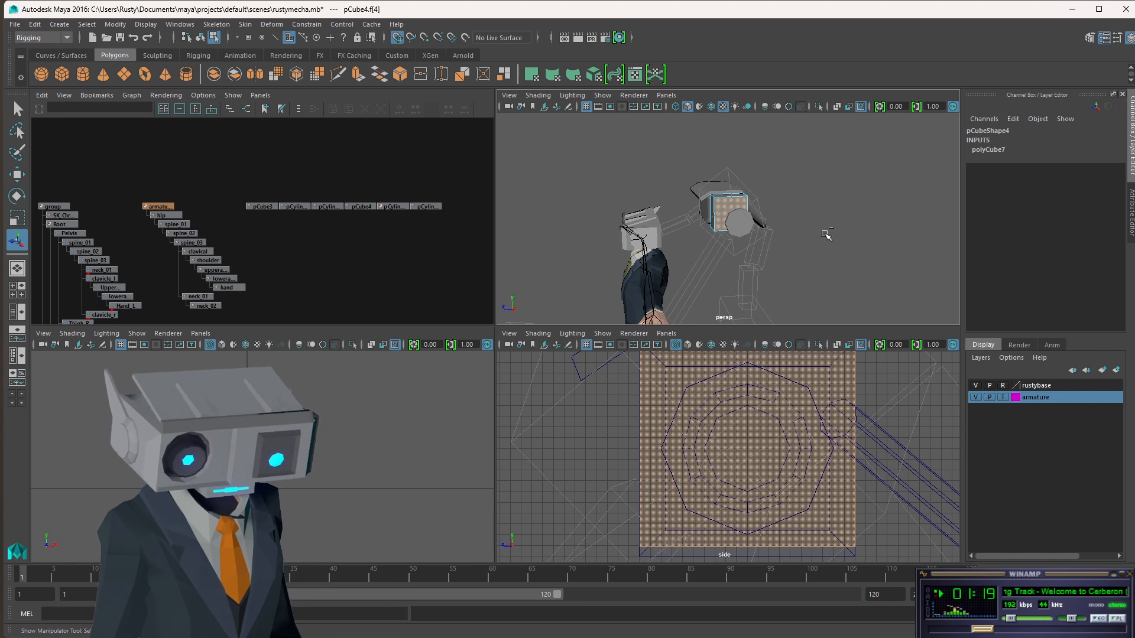
key(ctrl+e)
alt+drag(670, 258, 809, 218)
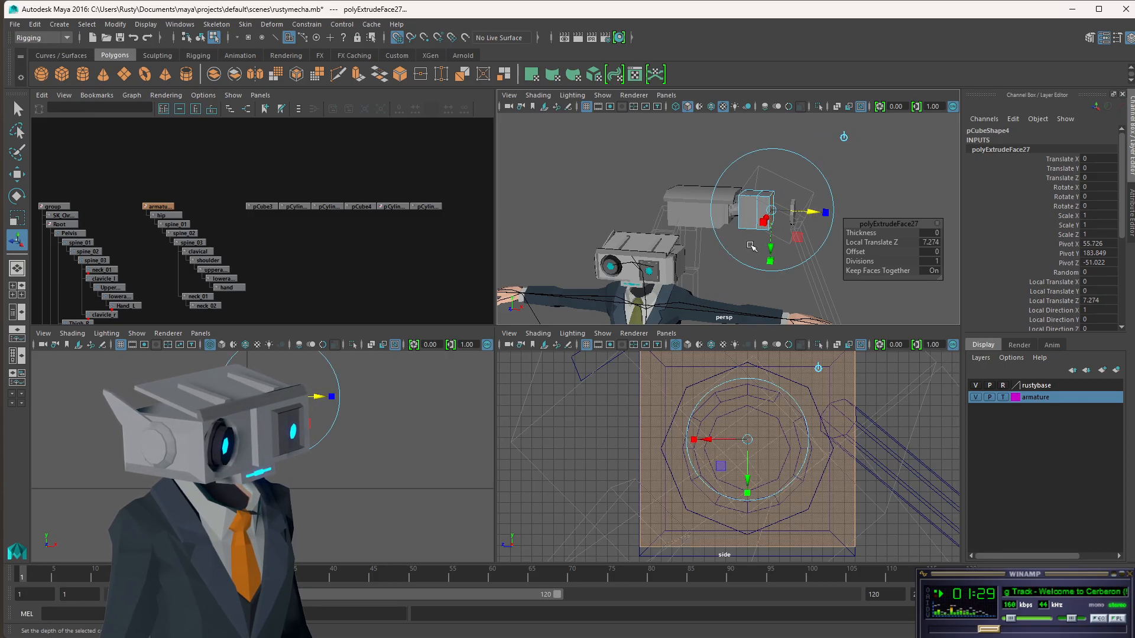
Scale the extruded outer face down in width and height so the end of the block tapers.
scroll(781, 229, up, 5)
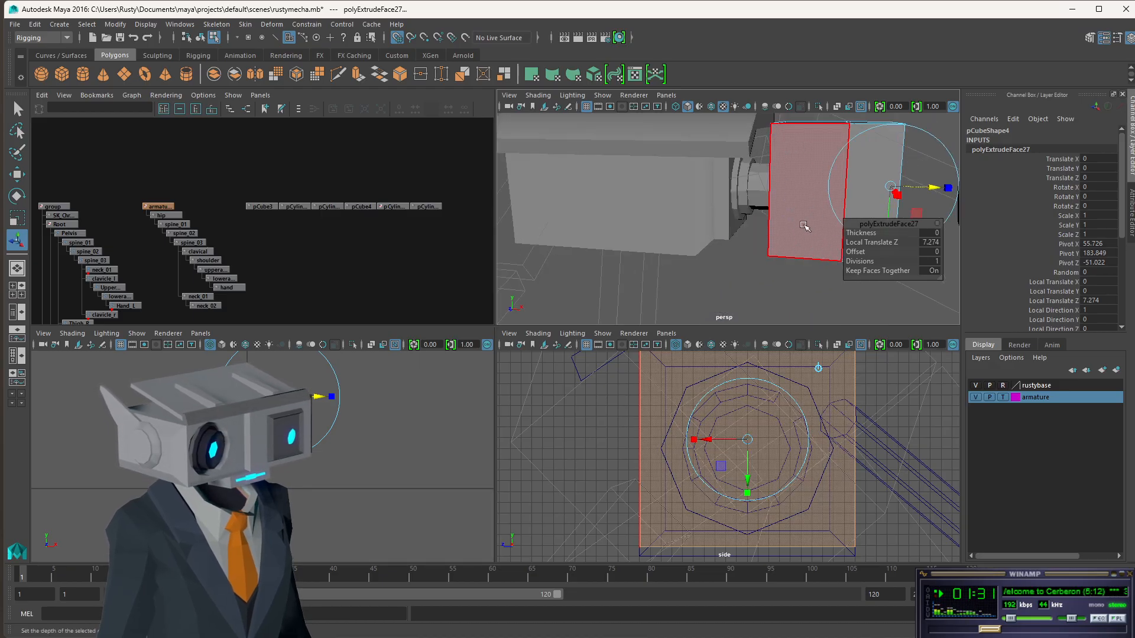
alt+drag(776, 210, 623, 223)
alt+middle_drag(623, 222, 520, 254)
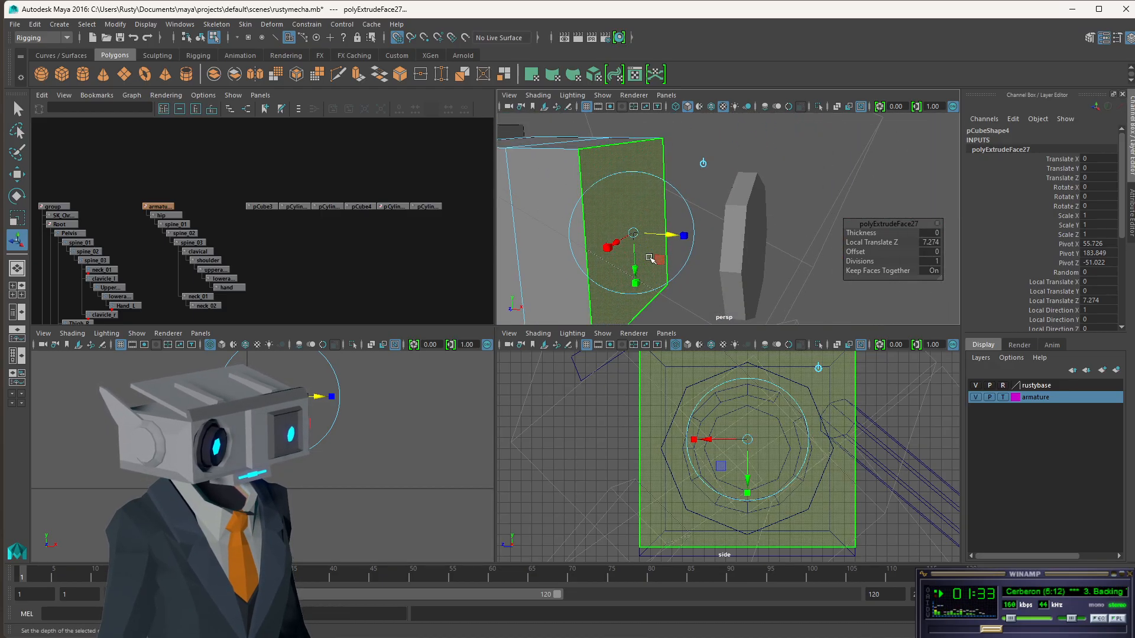
scroll(651, 255, down, 3)
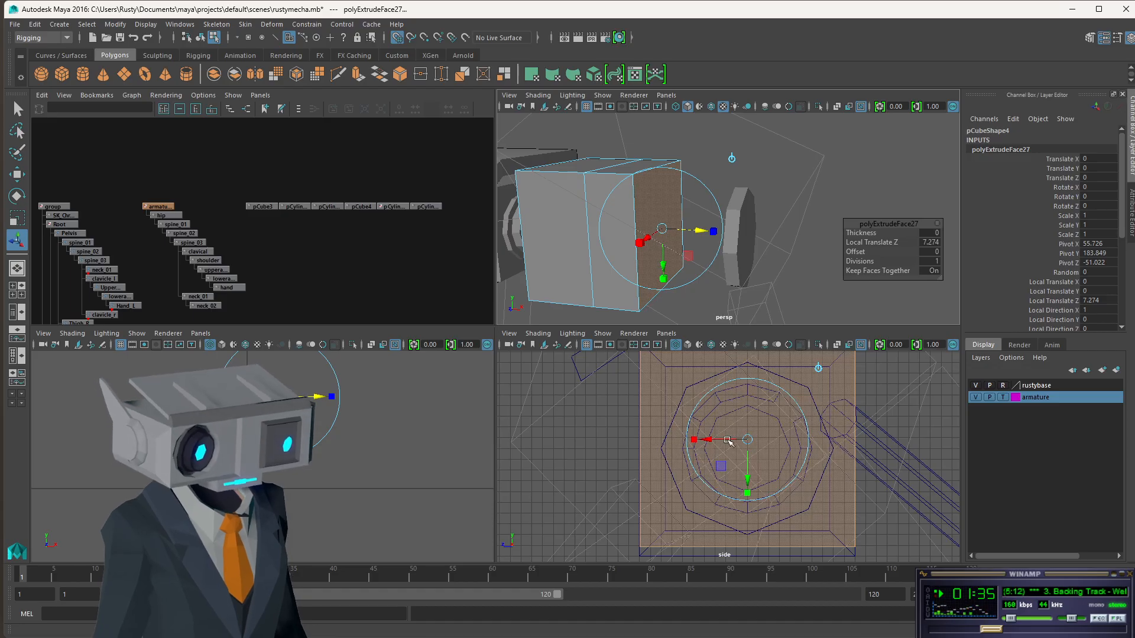
drag(696, 444, 716, 441)
drag(751, 500, 750, 476)
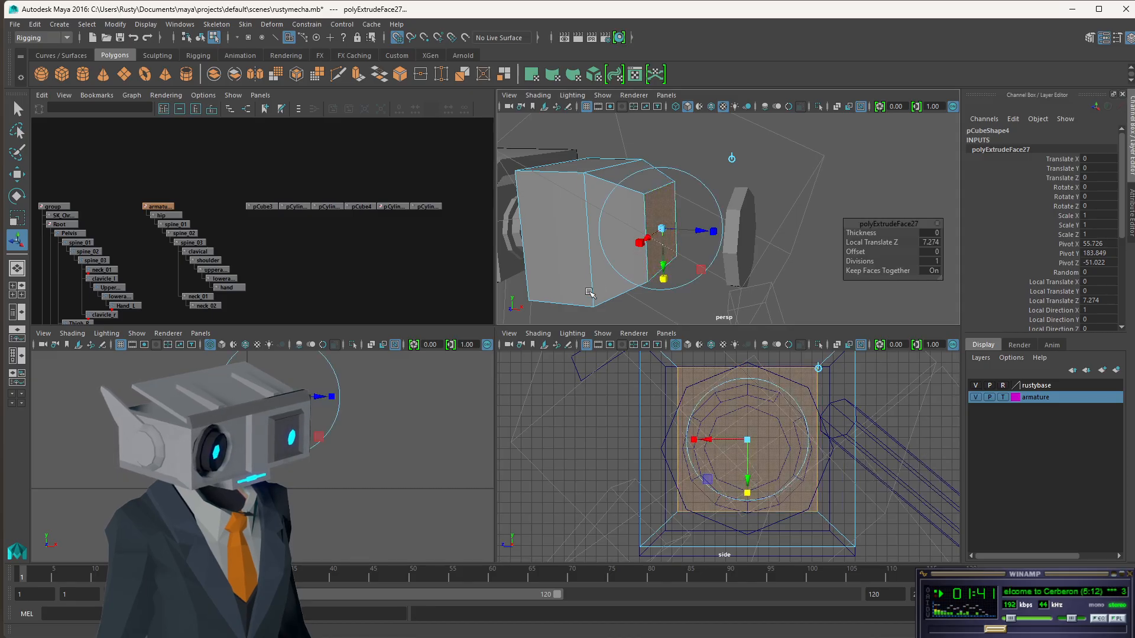
Shorten the tapered extrusion to a Local Translate Z of about 2.48 and scale its end face slightly taller.
alt+drag(632, 295, 672, 272)
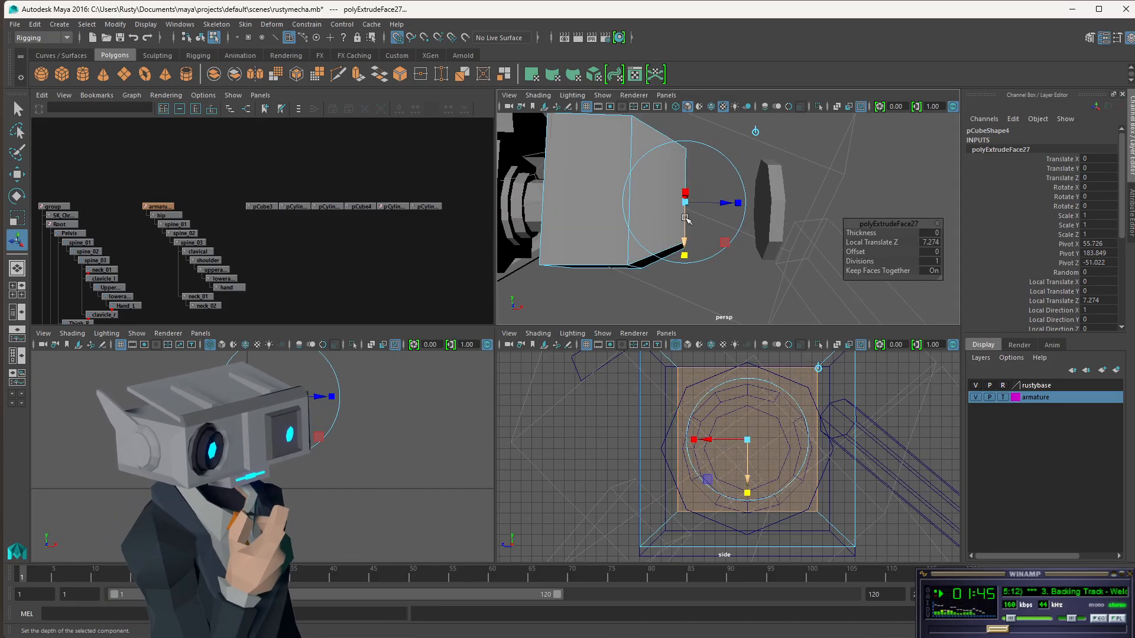
drag(722, 202, 690, 204)
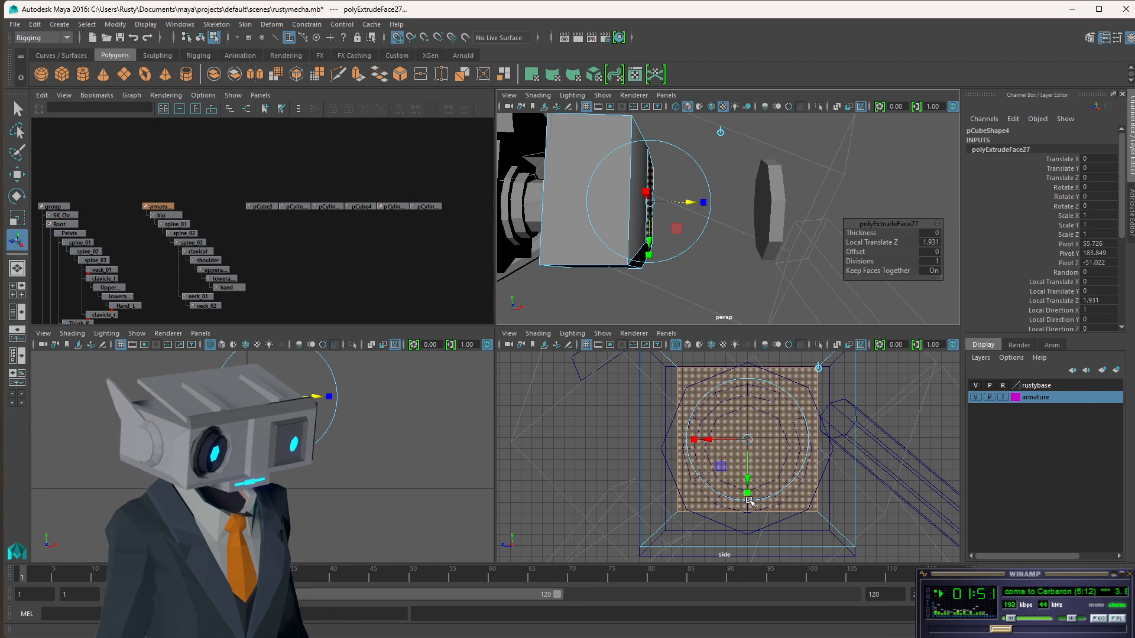
drag(747, 493, 747, 502)
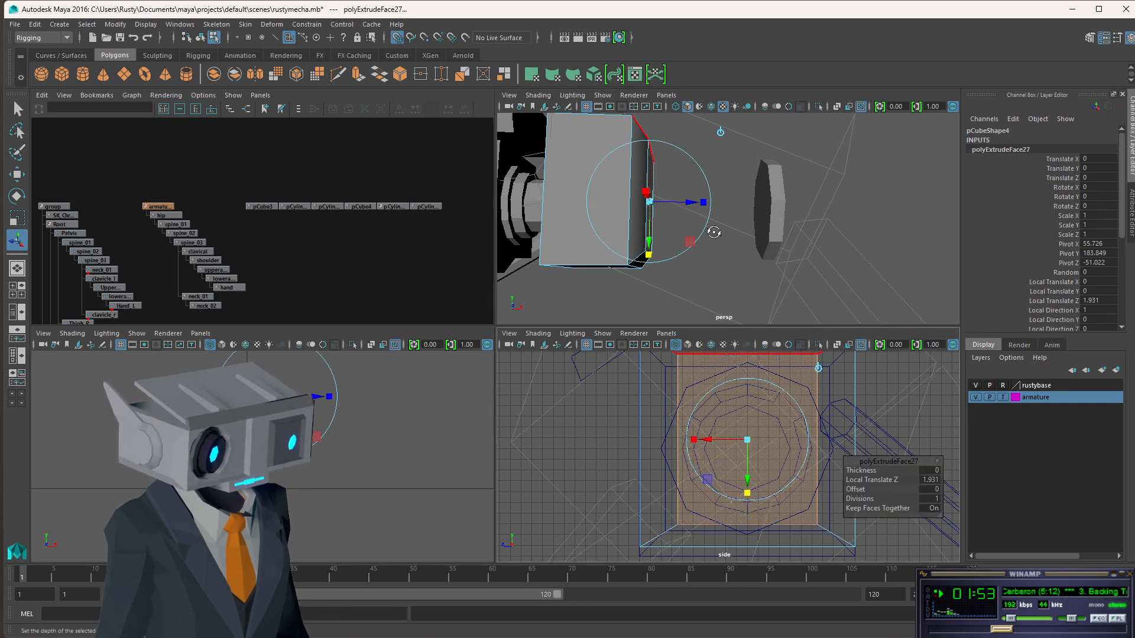
alt+drag(712, 232, 674, 248)
key(ctrl+z)
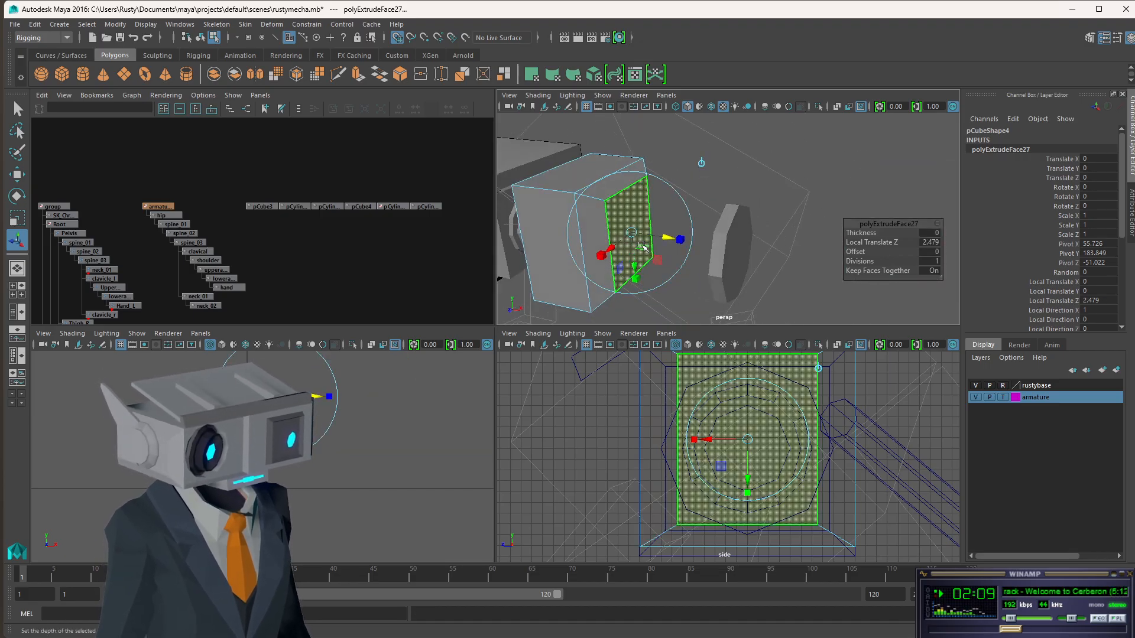
Set the tapered extrusion's Local Translate Z to exactly 2.5 in the enlarged perspective view.
key(space)
alt+drag(378, 342, 393, 372)
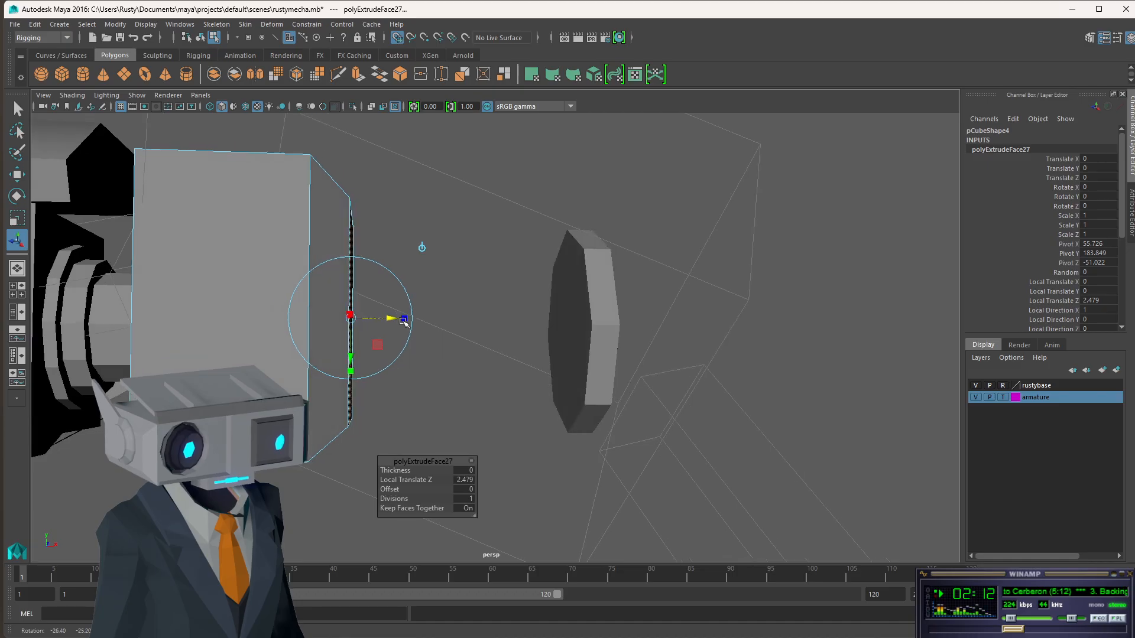
click(455, 482)
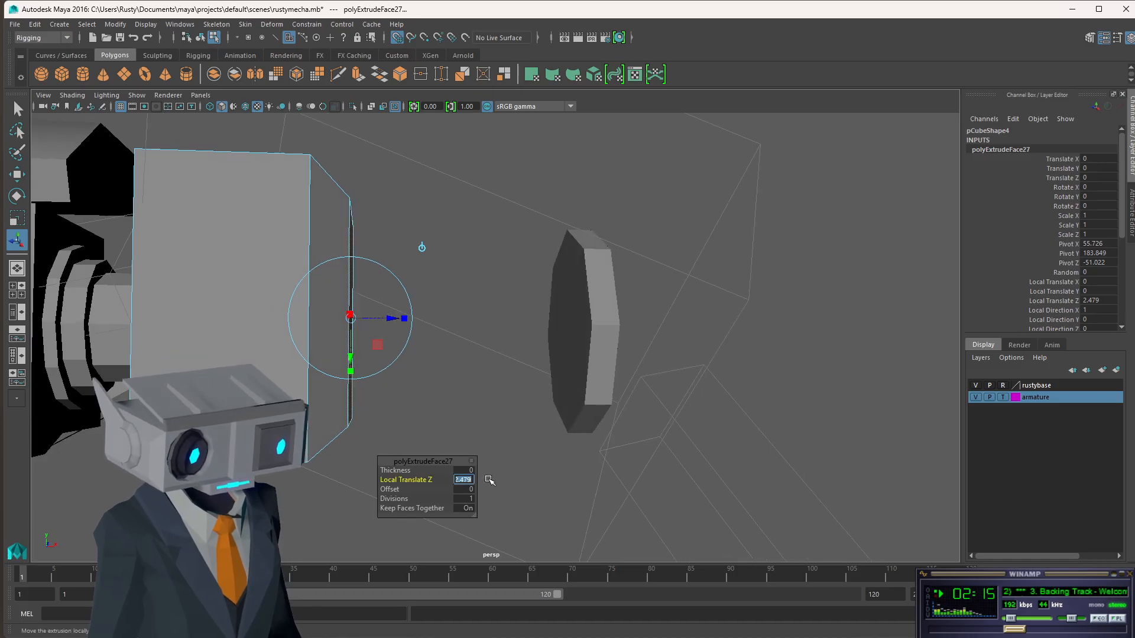
text(2.5)
key(Return)
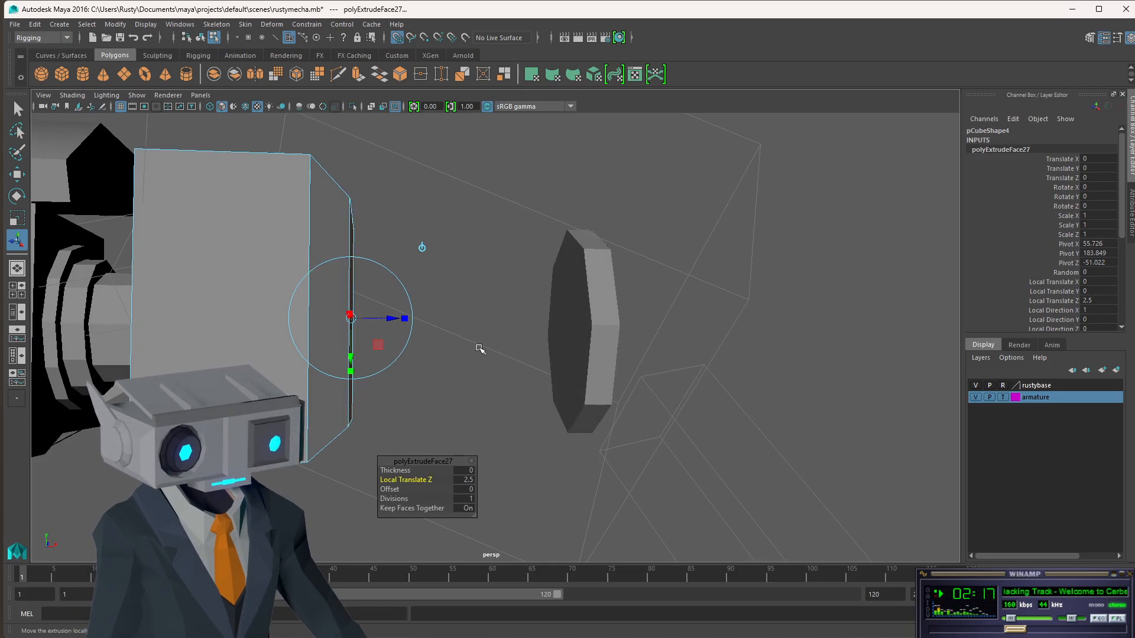
alt+drag(433, 267, 396, 277)
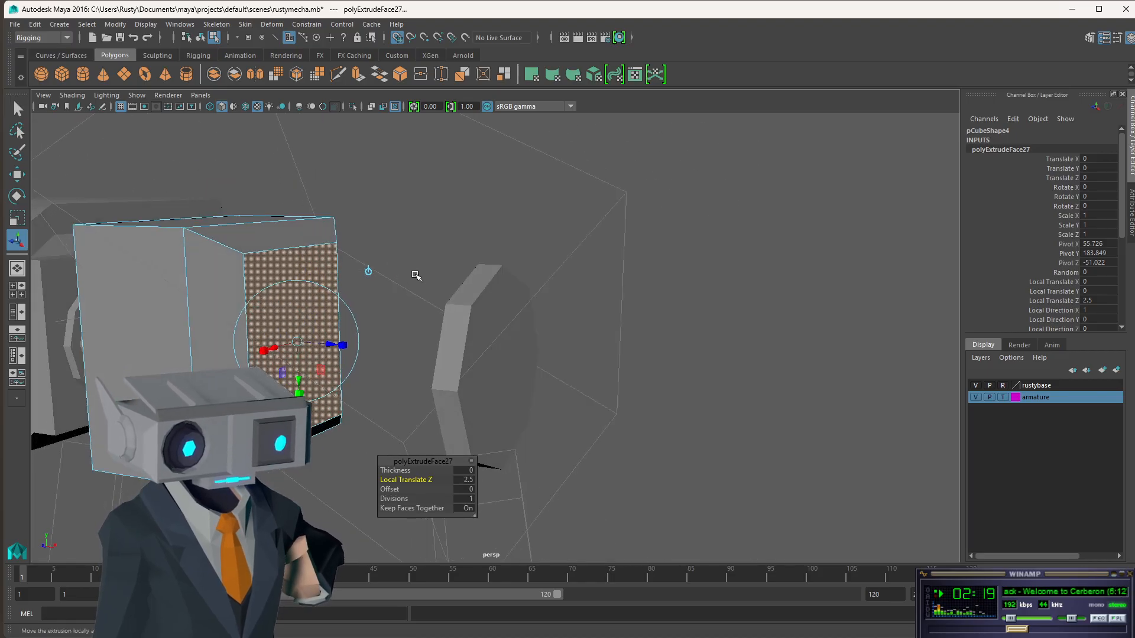
Extrude the tapered end face again toward the outer cylinder, with a Local Translate Z of about 5.02.
click(416, 276)
click(319, 334)
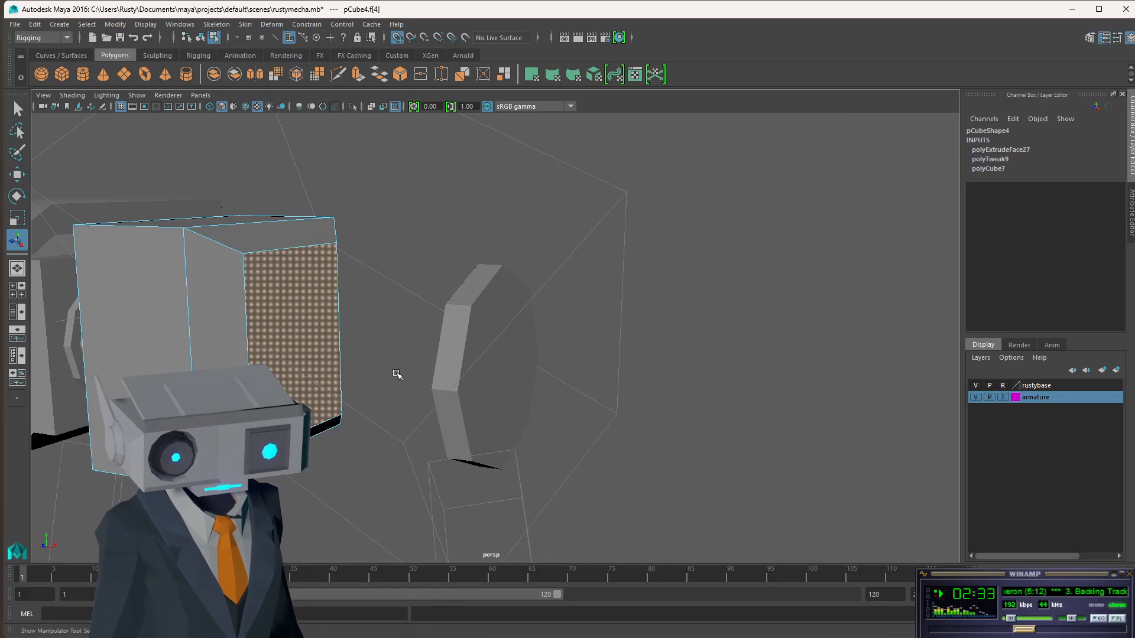
key(ctrl+e)
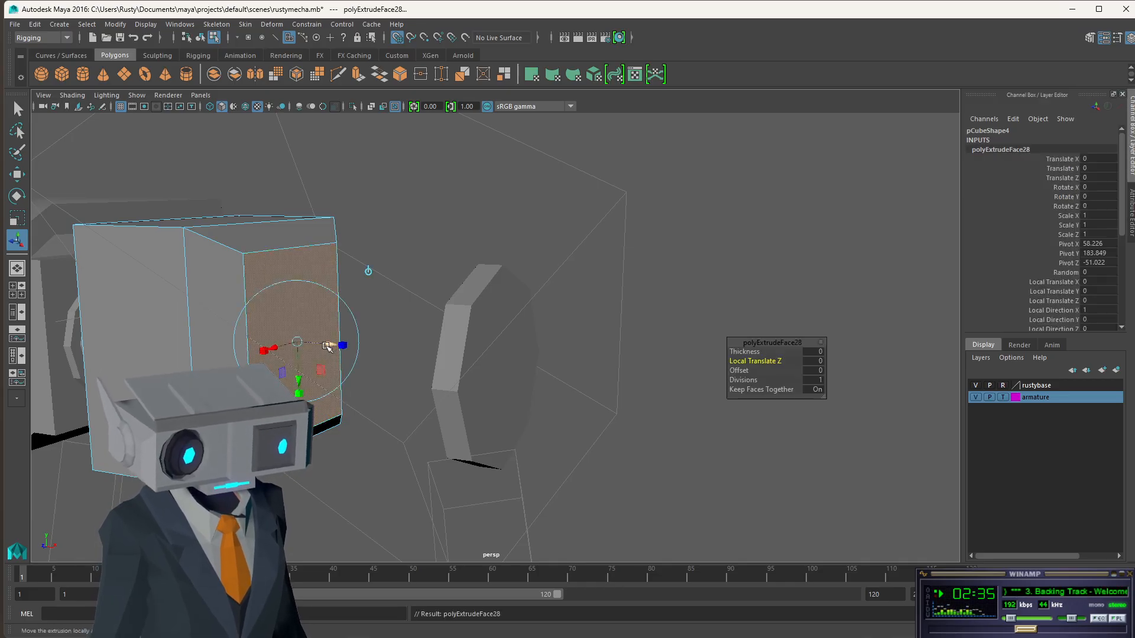
drag(328, 346, 442, 358)
scroll(798, 323, down, 3)
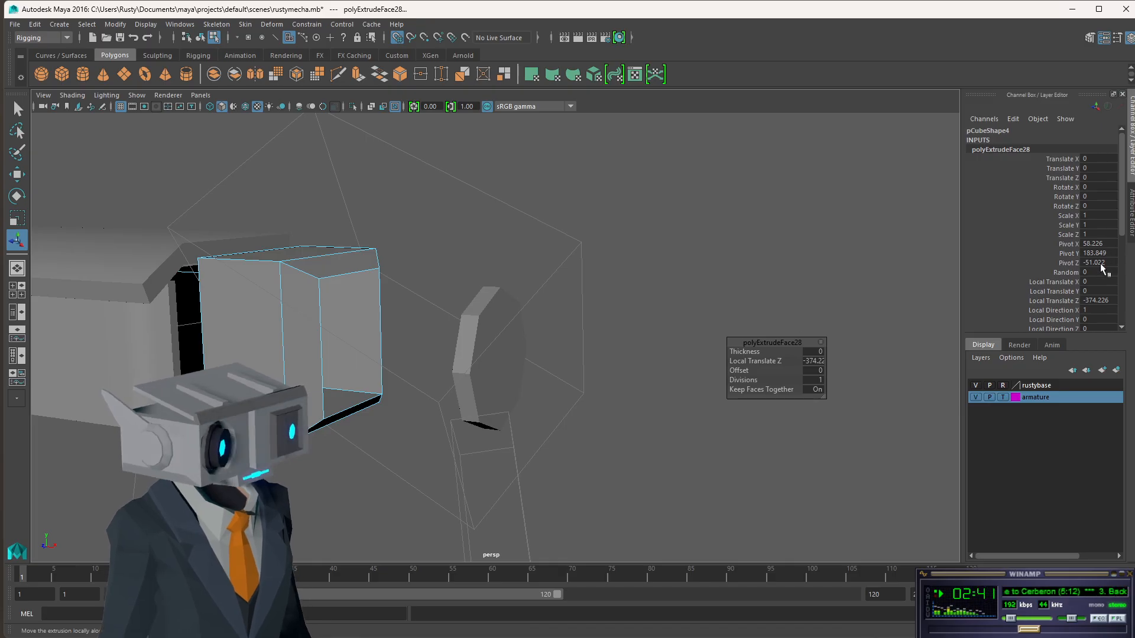
alt+drag(362, 335, 423, 330)
scroll(423, 331, down, 12)
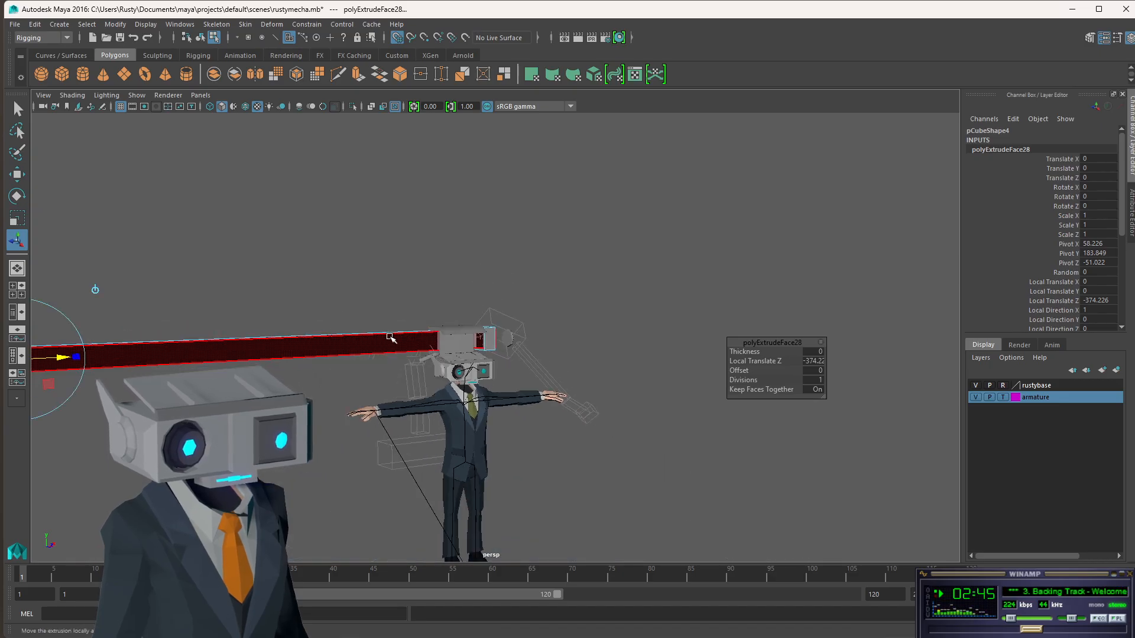
drag(228, 351, 449, 362)
scroll(464, 353, up, 10)
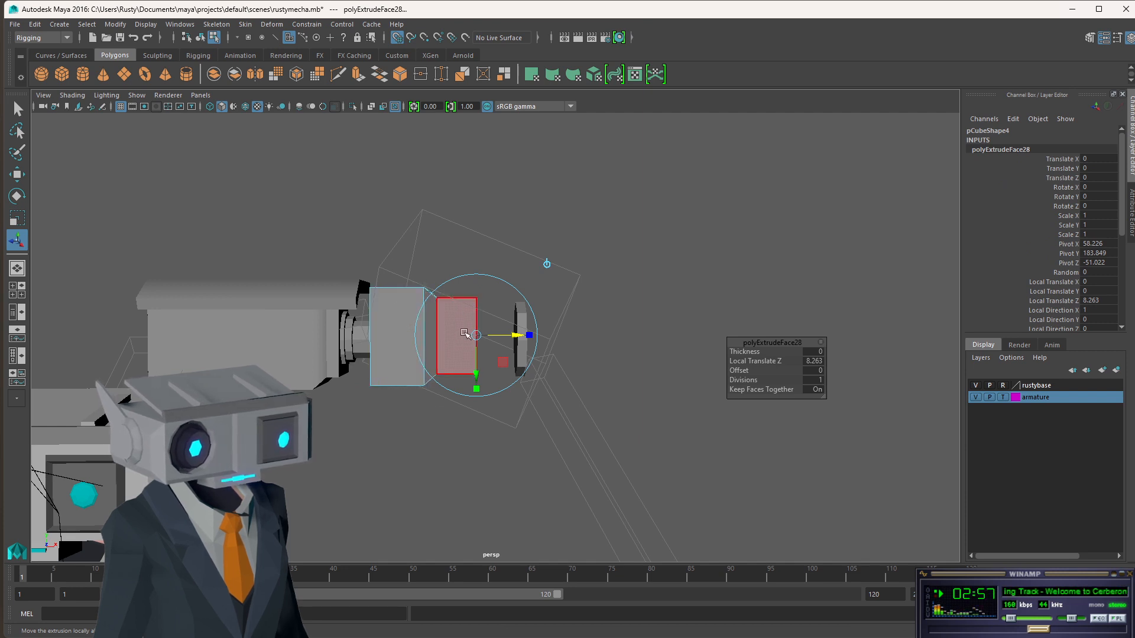
alt+drag(509, 341, 470, 332)
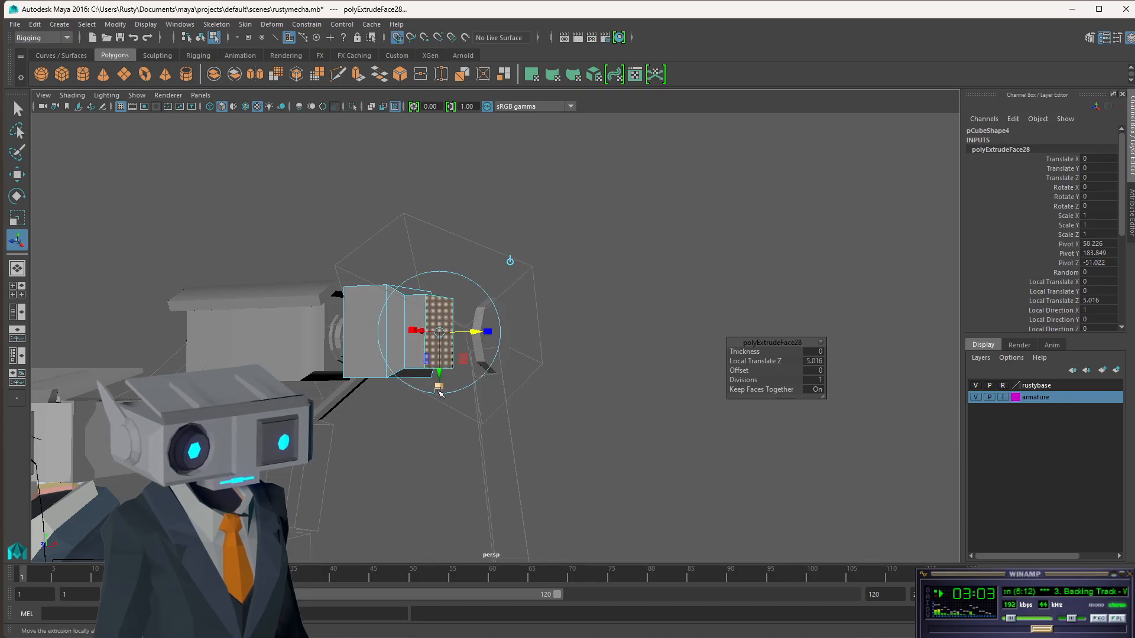
Scale the new end face down into a narrower taper and bring up the GundamIBO-frame.png reference for comparison.
drag(441, 390, 510, 338)
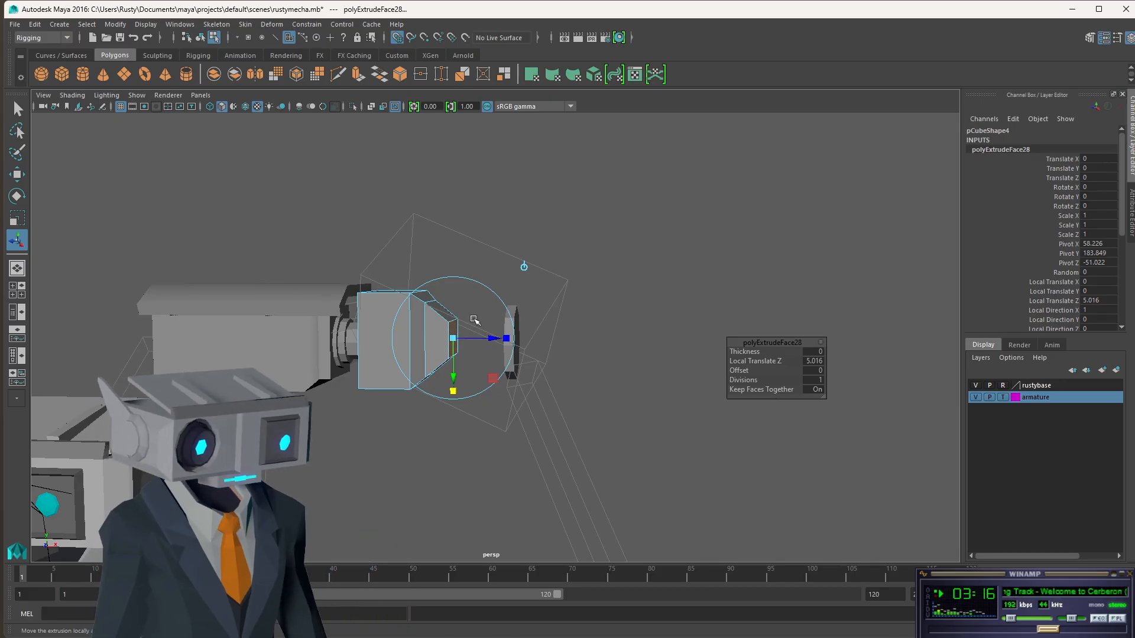
key(alt+Tab)
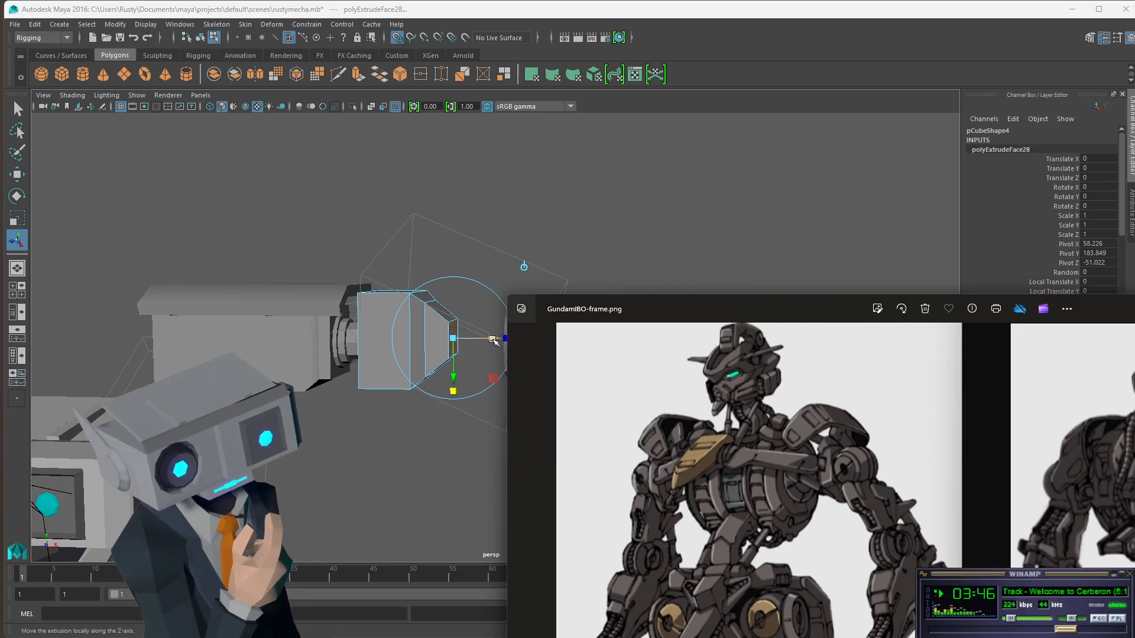
Lengthen the narrower taper to a Local Translate Z of 10.517, shift its end face to Local Translate Y -0.656, and compare with the frame reference.
drag(493, 340, 494, 341)
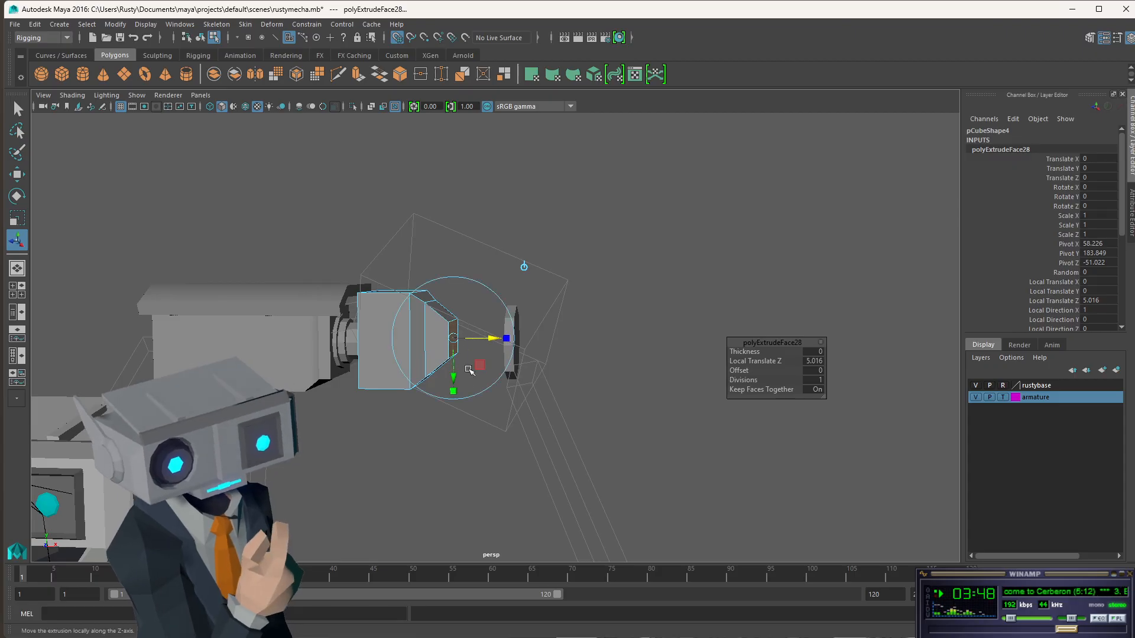
drag(455, 383, 519, 325)
mouse_move(478, 366)
mouse_down()
mouse_move(479, 387)
mouse_move(477, 362)
mouse_up()
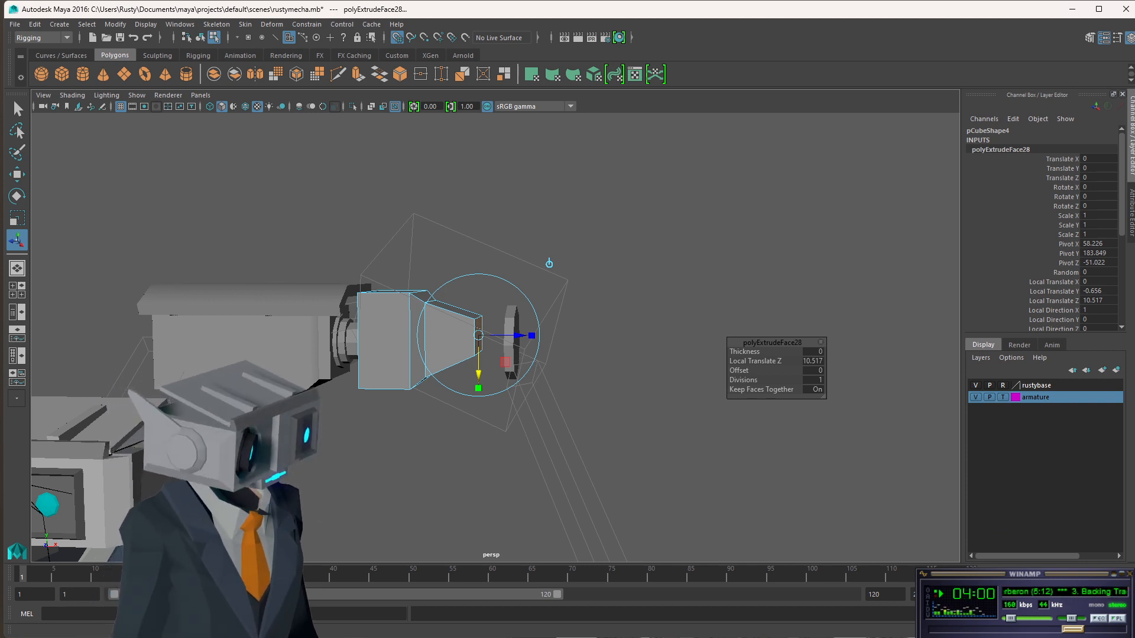
key(alt+Tab)
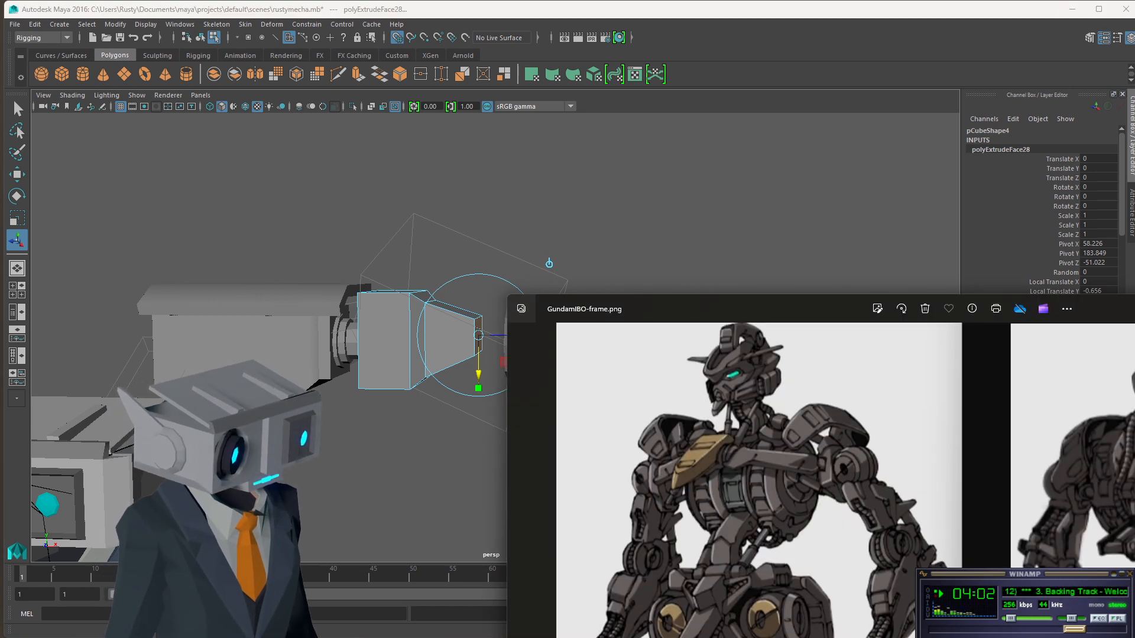
key(alt+Tab)
Select the outer cylinder as a whole object and rotate it about 62 degrees around X.
mouse_move(342, 405)
alt+mouse_down()
mouse_move(379, 387)
mouse_move(361, 403)
alt+mouse_up()
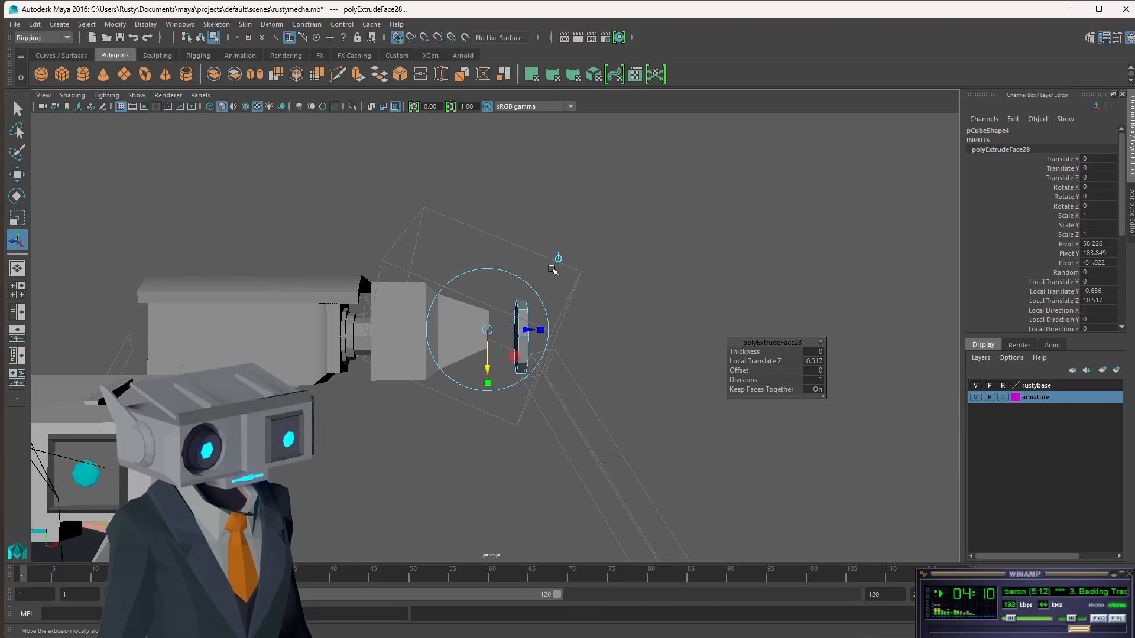
alt+drag(534, 333, 465, 336)
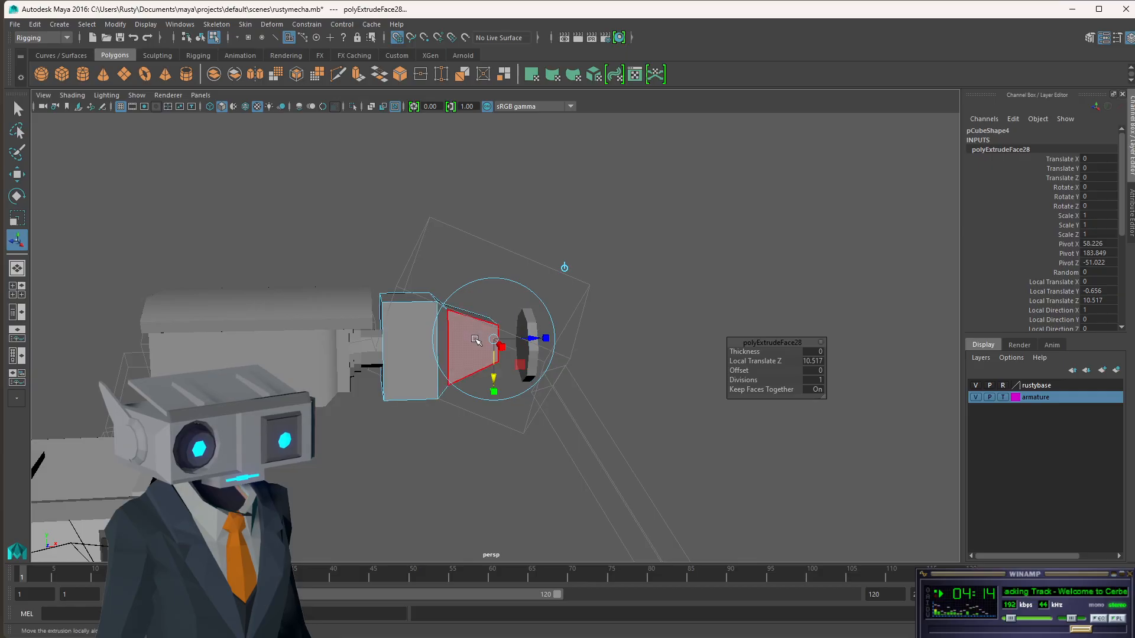
click(21, 108)
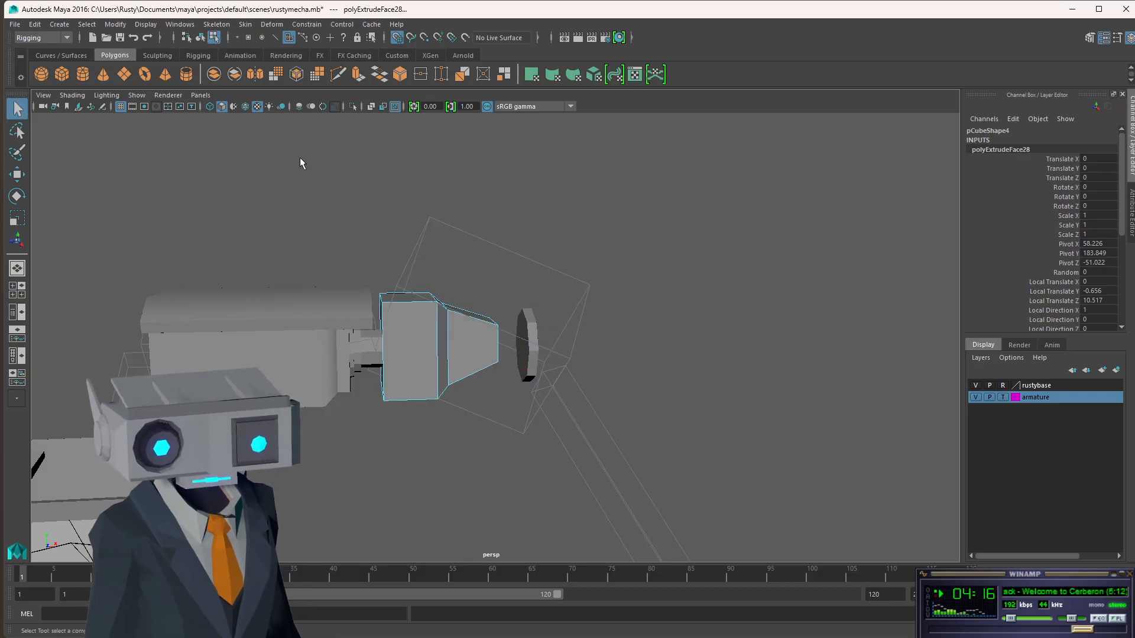
click(529, 350)
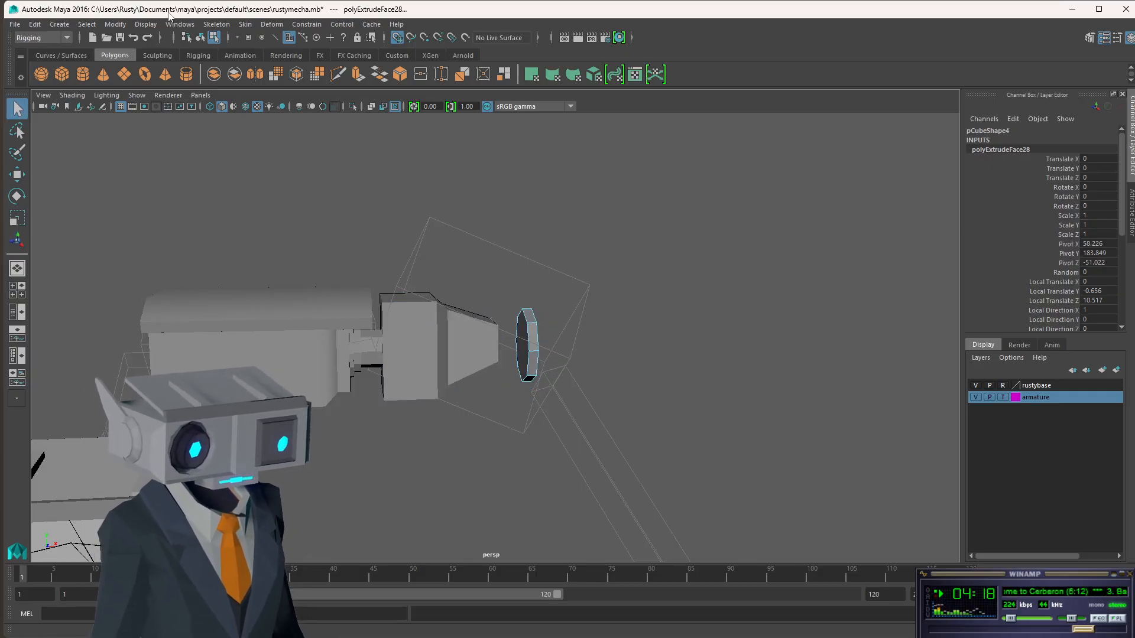
click(200, 38)
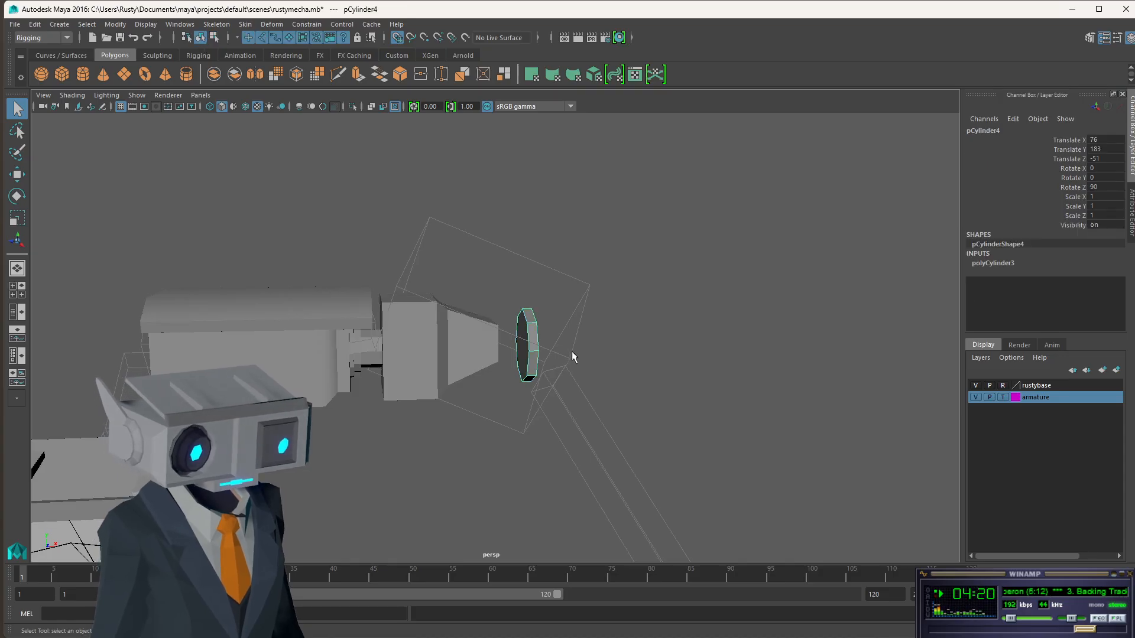
click(573, 352)
click(535, 344)
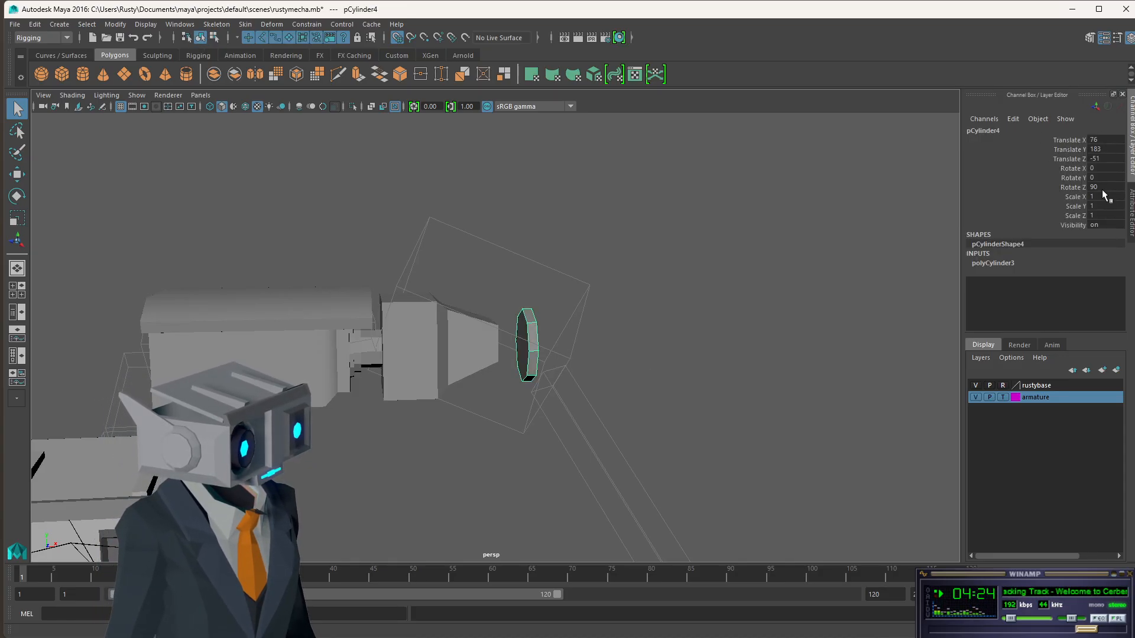
key(e)
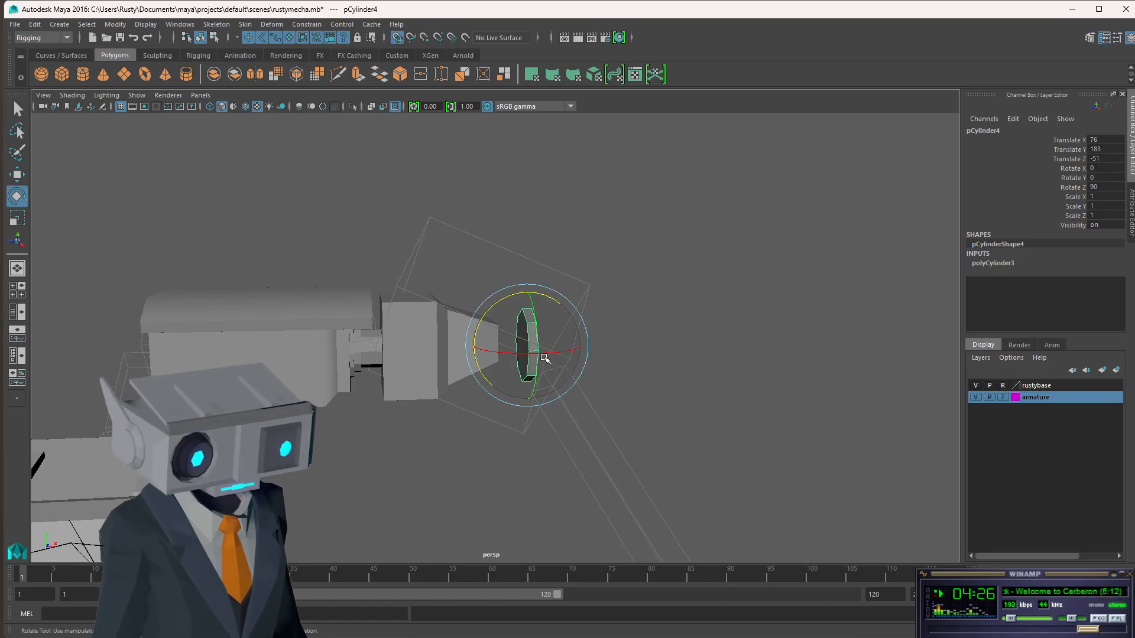
drag(550, 357, 588, 342)
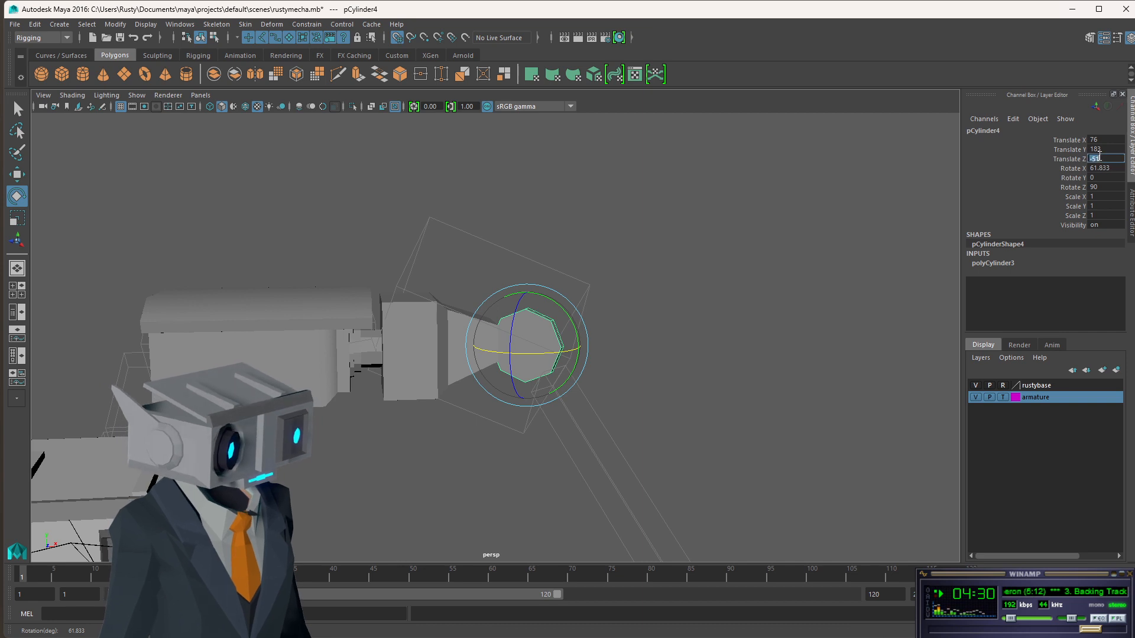
Set the outer cylinder's Translate Z to -90 and its Rotate X to 90.
text(-90)
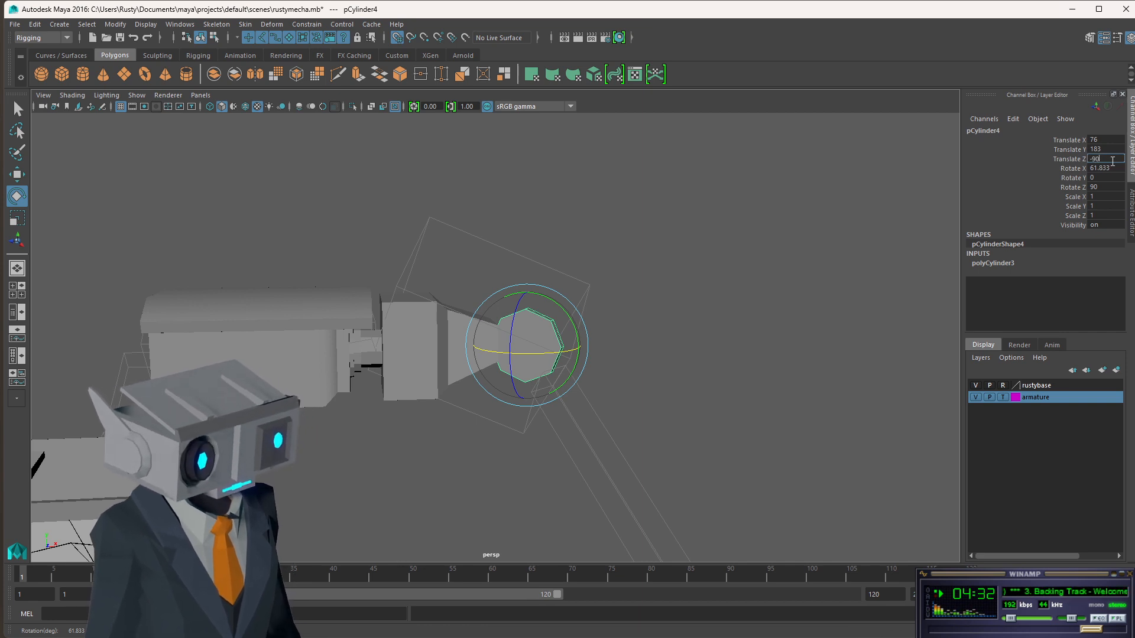
key(Return)
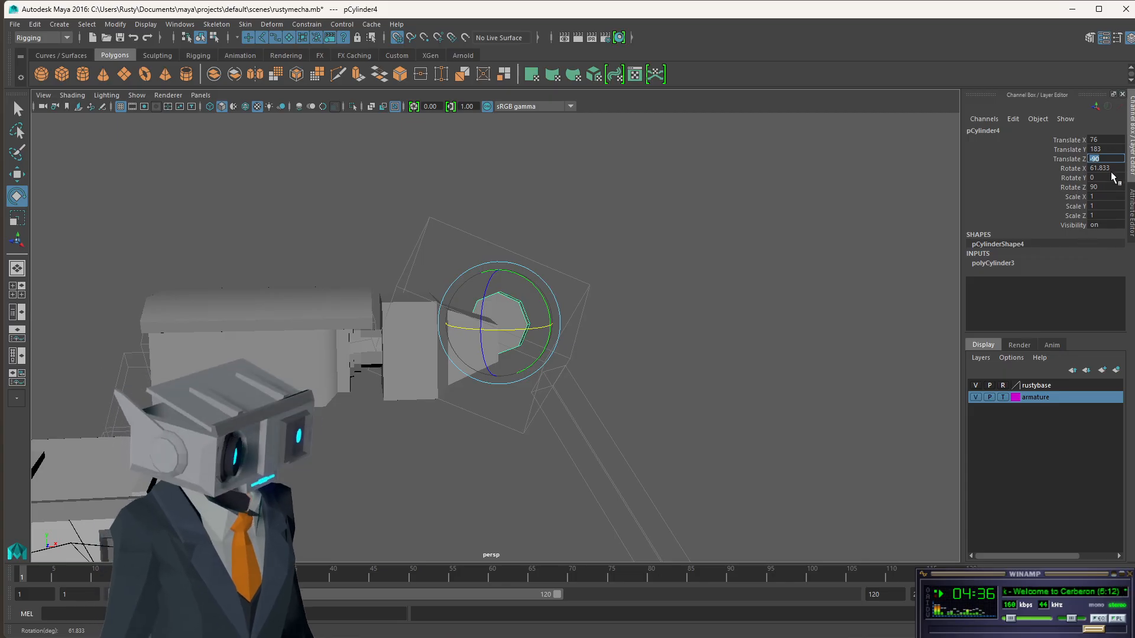
click(1118, 167)
text(90)
key(Return)
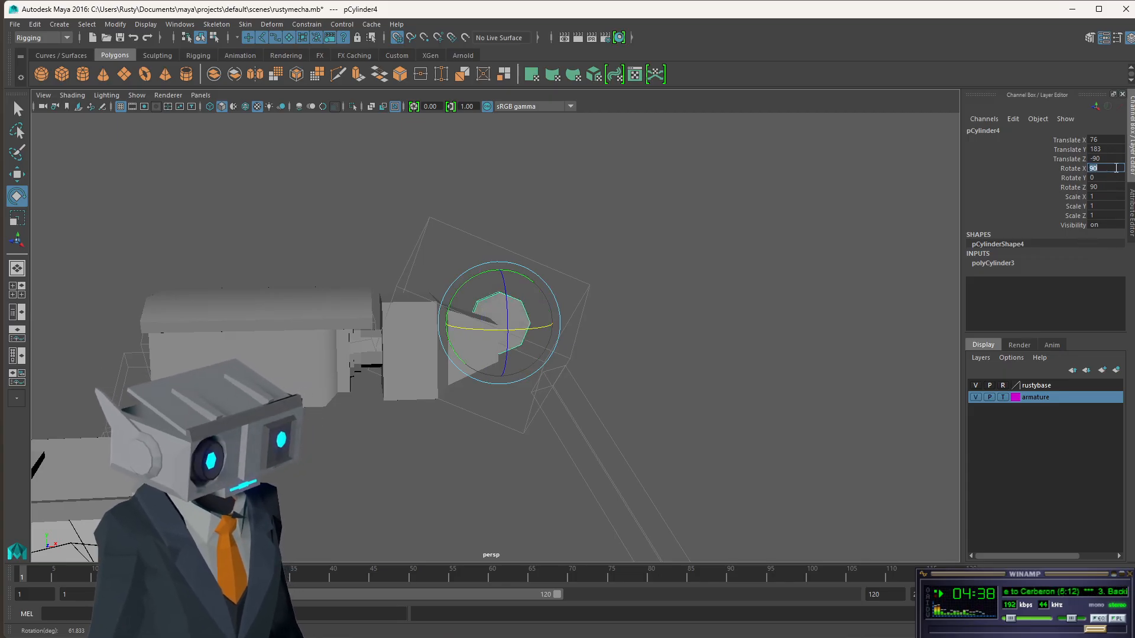
Move the outer cylinder back onto the tapered end, at Translate X 64 and Translate Z -52.
alt+drag(557, 334, 414, 369)
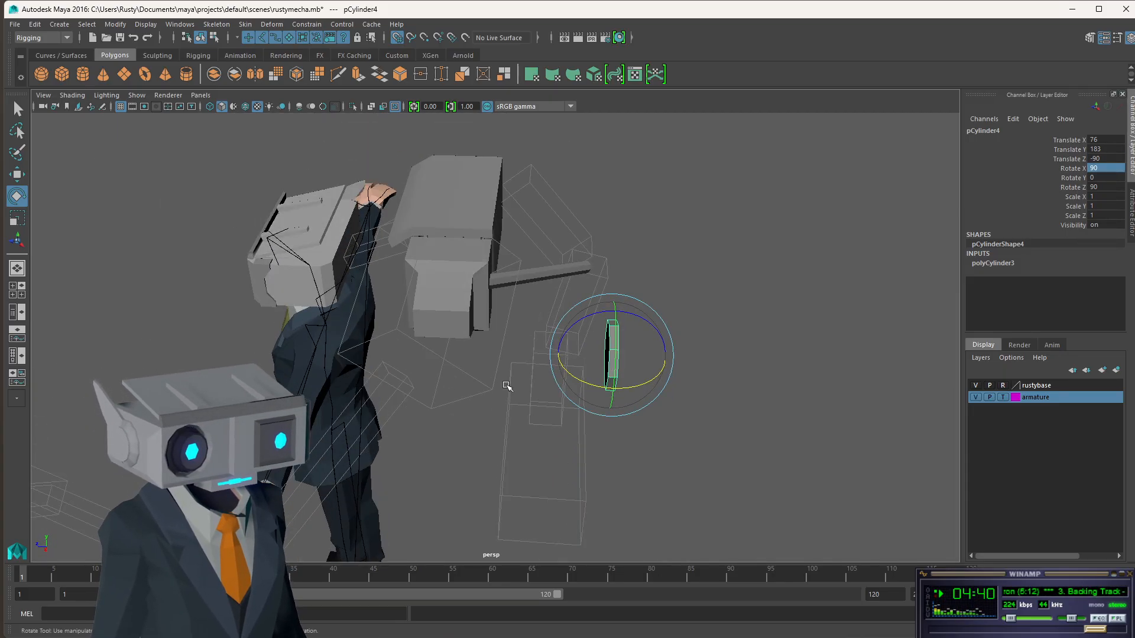
key(space)
scroll(748, 438, down, 5)
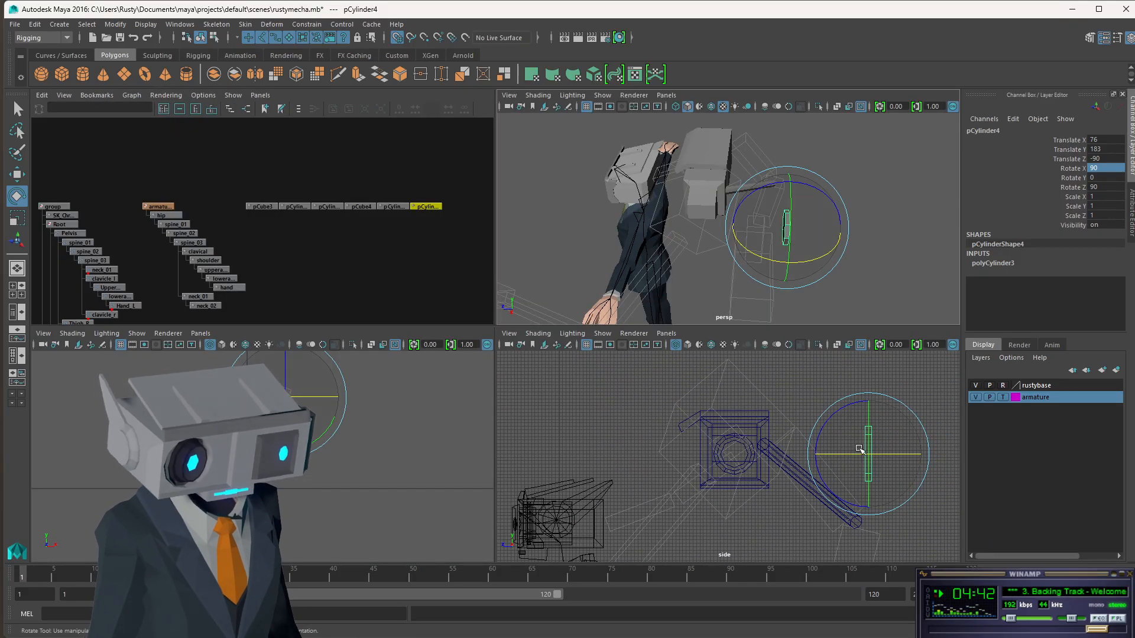
key(w)
drag(823, 455, 741, 450)
mouse_move(706, 245)
alt+mouse_down()
mouse_move(825, 230)
mouse_move(710, 237)
alt+mouse_up()
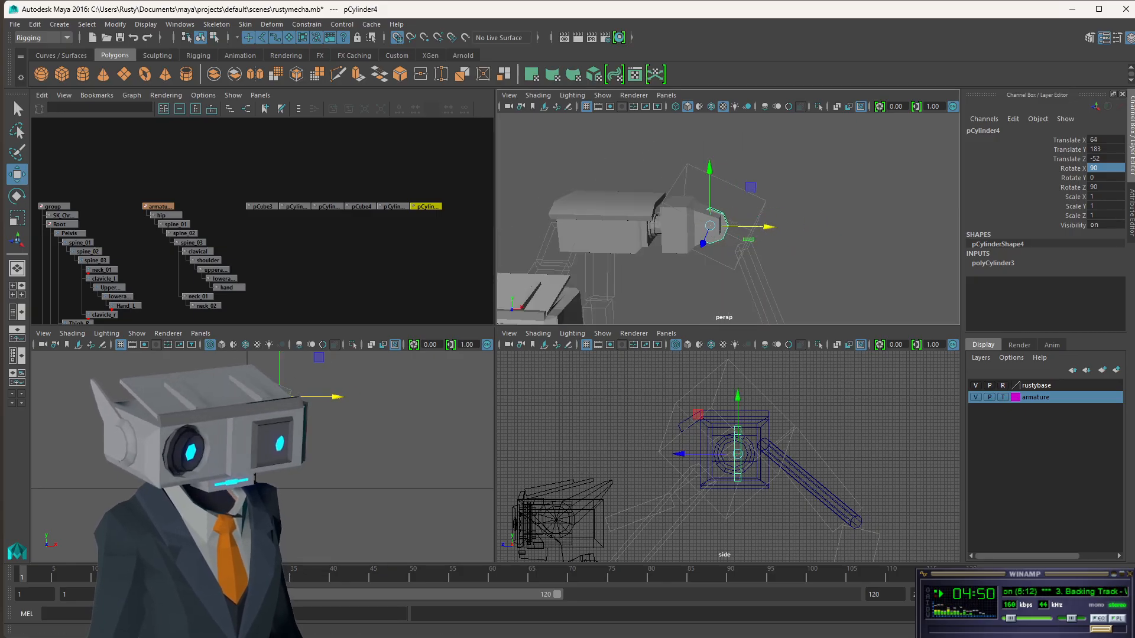
Center the cylinder on the shoulder piece in the side view by moving it to Translate Z -51.
key(f)
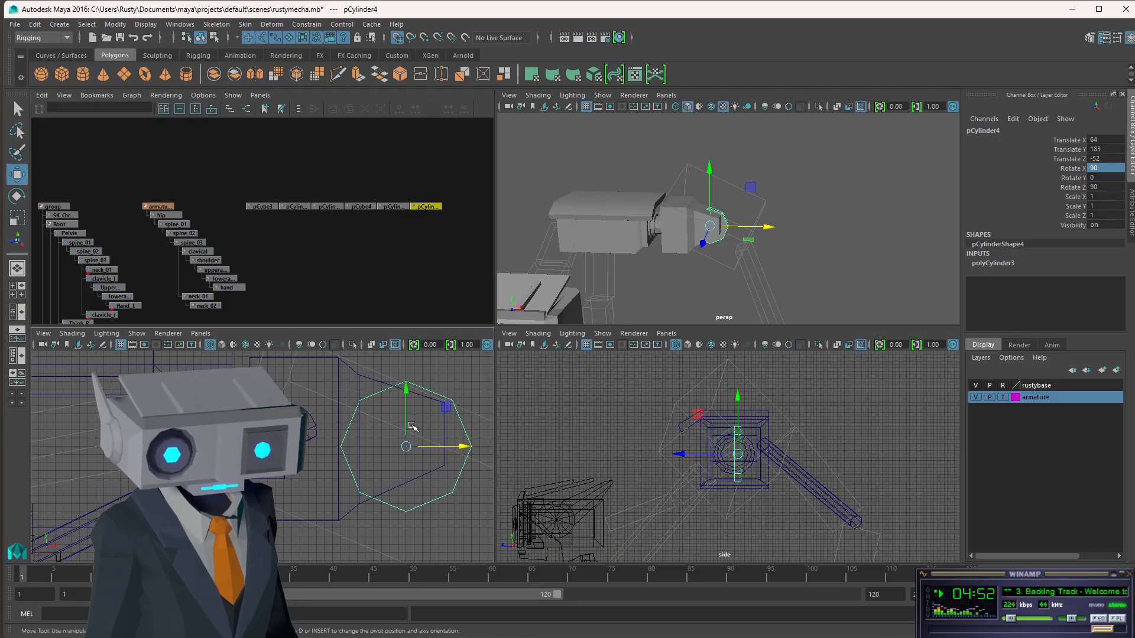
scroll(720, 449, down, 1)
key(f)
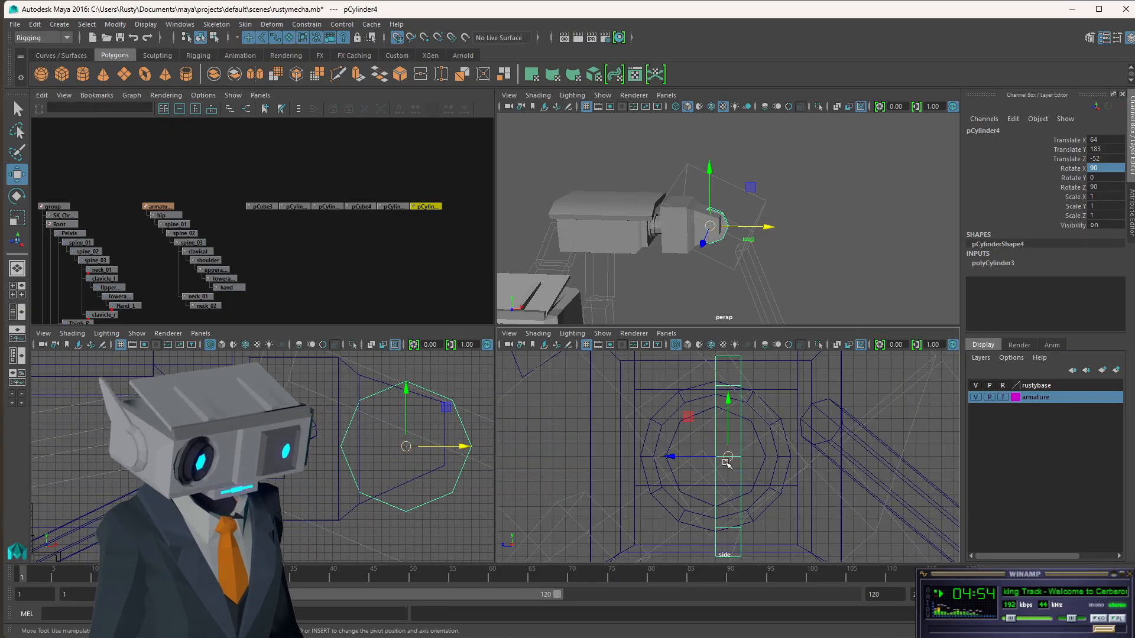
scroll(727, 463, down, 1)
drag(672, 457, 719, 459)
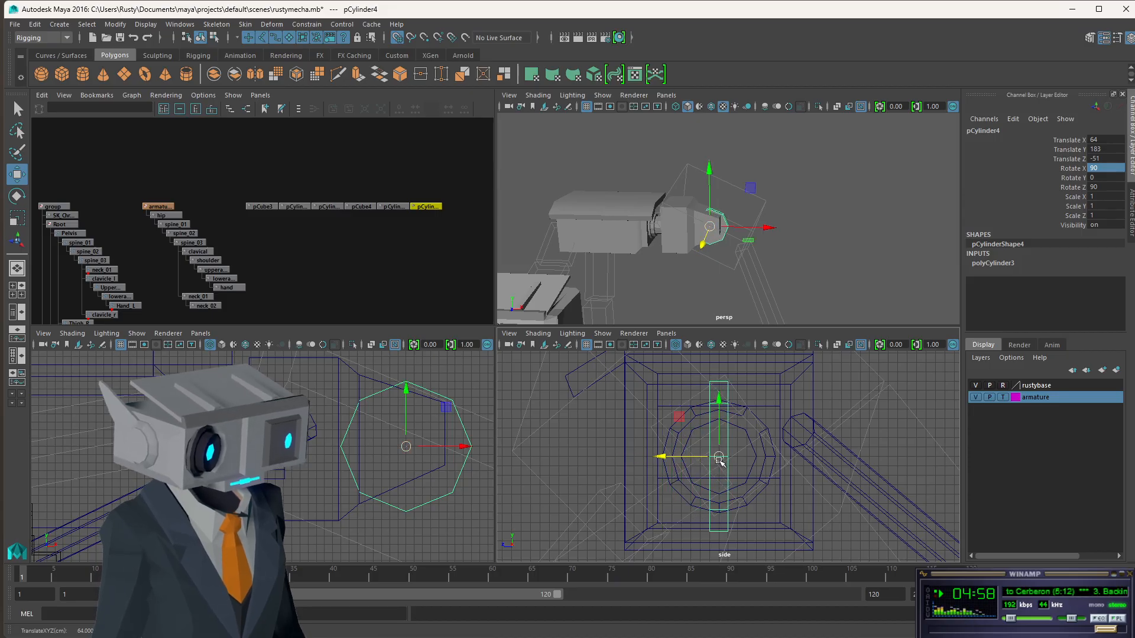
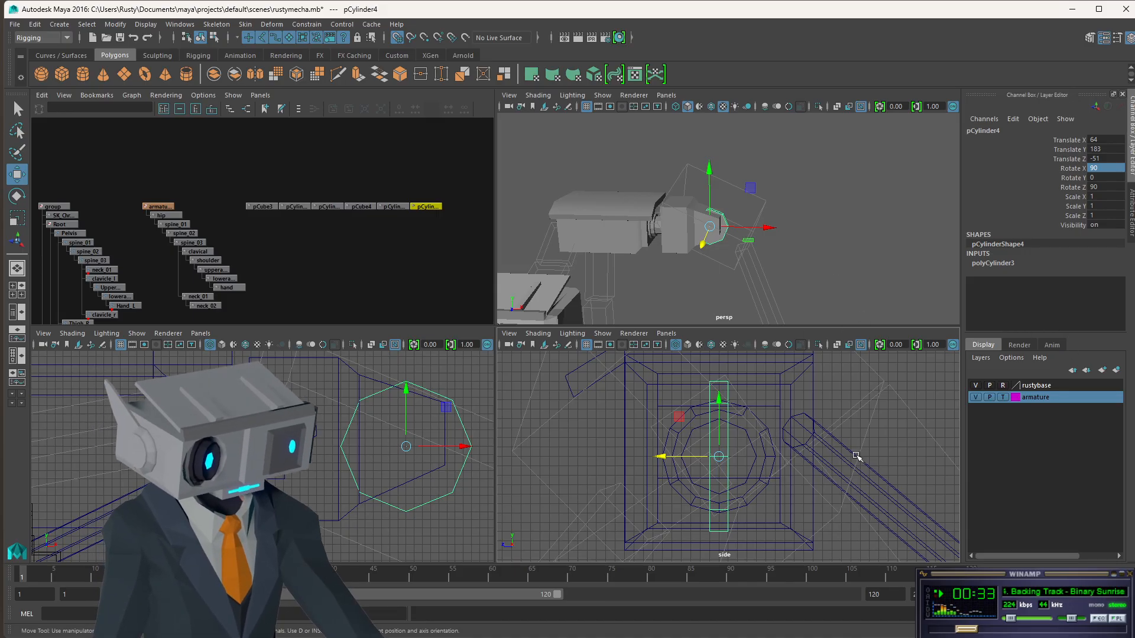
Thicken the cylinder by setting its polyCylinder Height to 4.
alt+drag(697, 243, 643, 231)
scroll(680, 464, up, 5)
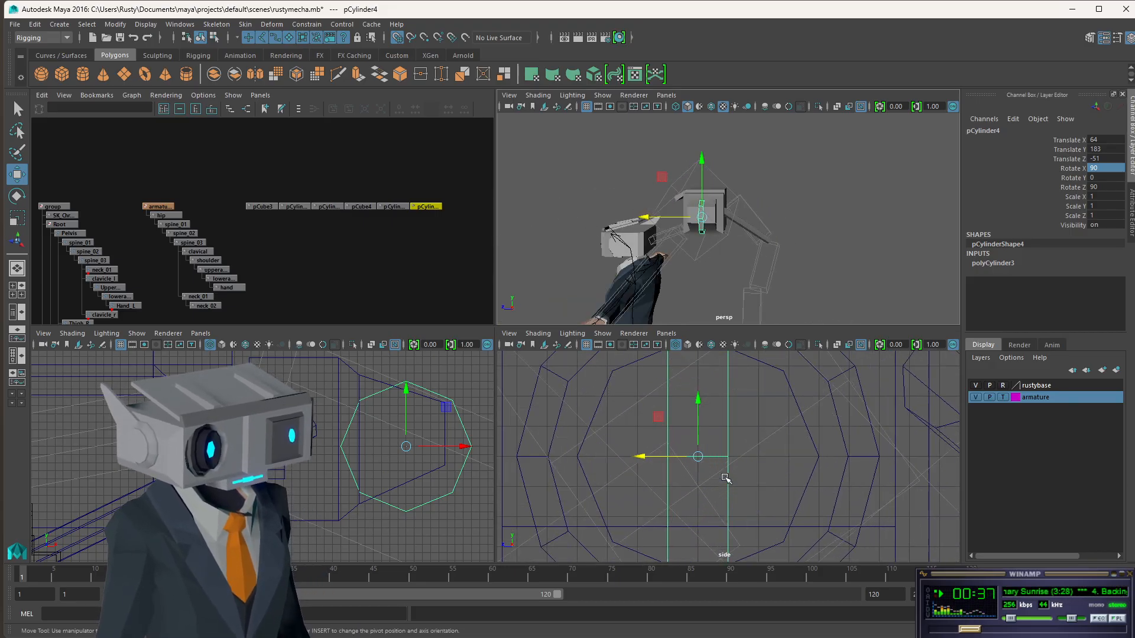
scroll(768, 429, down, 5)
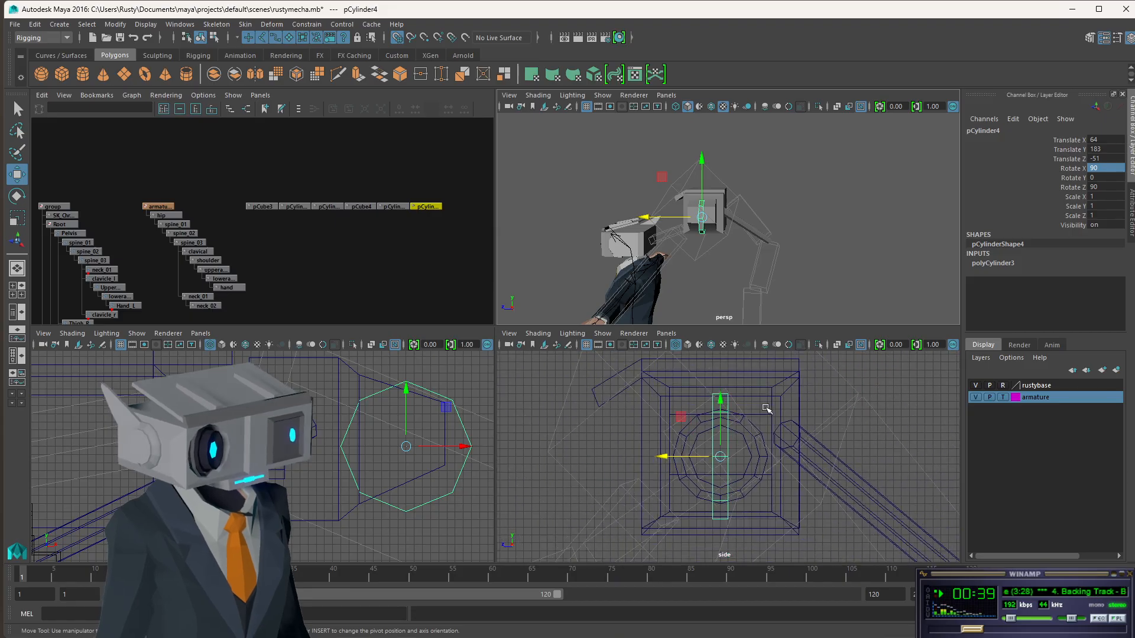
click(1005, 264)
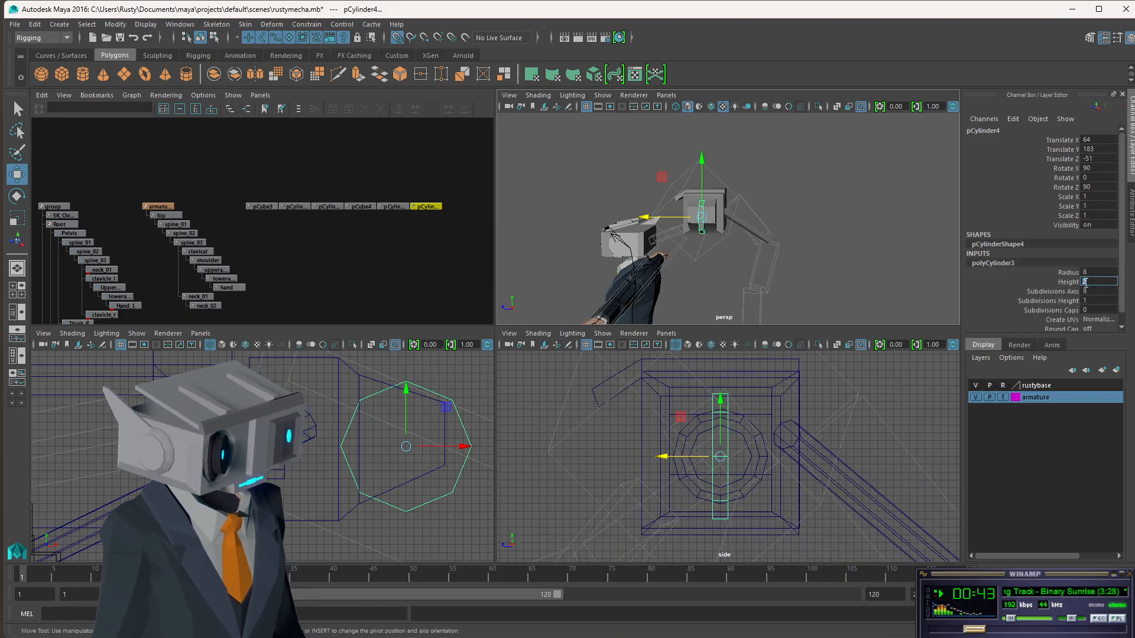
text(4)
key(Return)
Examine how the thickened cylinder fits the tapered end in the perspective, shaded front and side views.
alt+drag(759, 211, 857, 236)
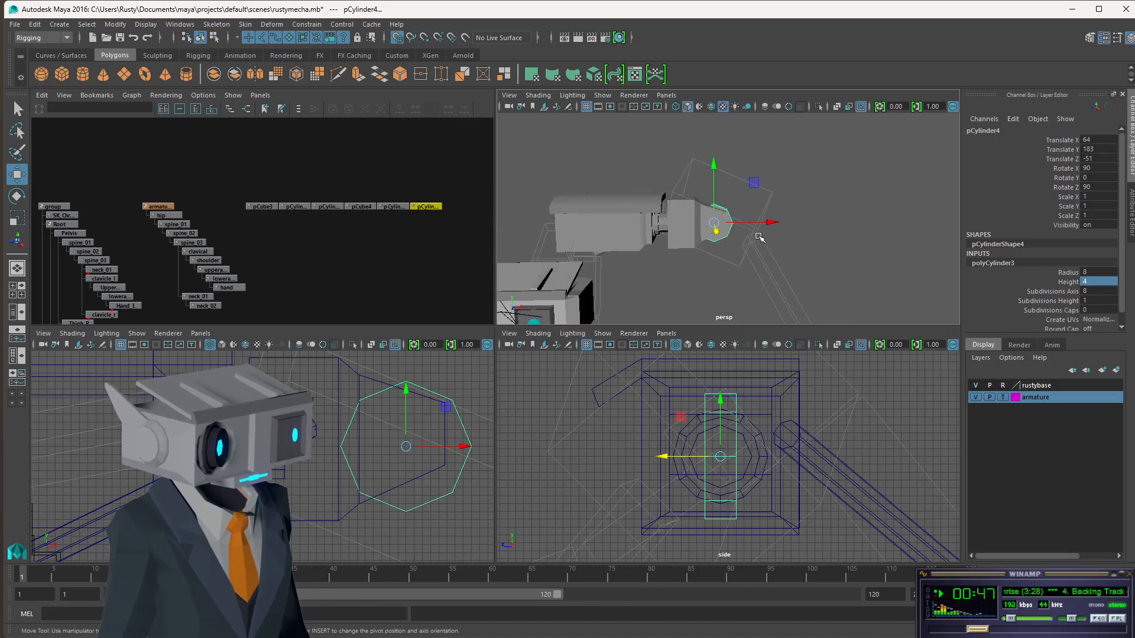
alt+drag(763, 236, 685, 286)
scroll(657, 233, up, 3)
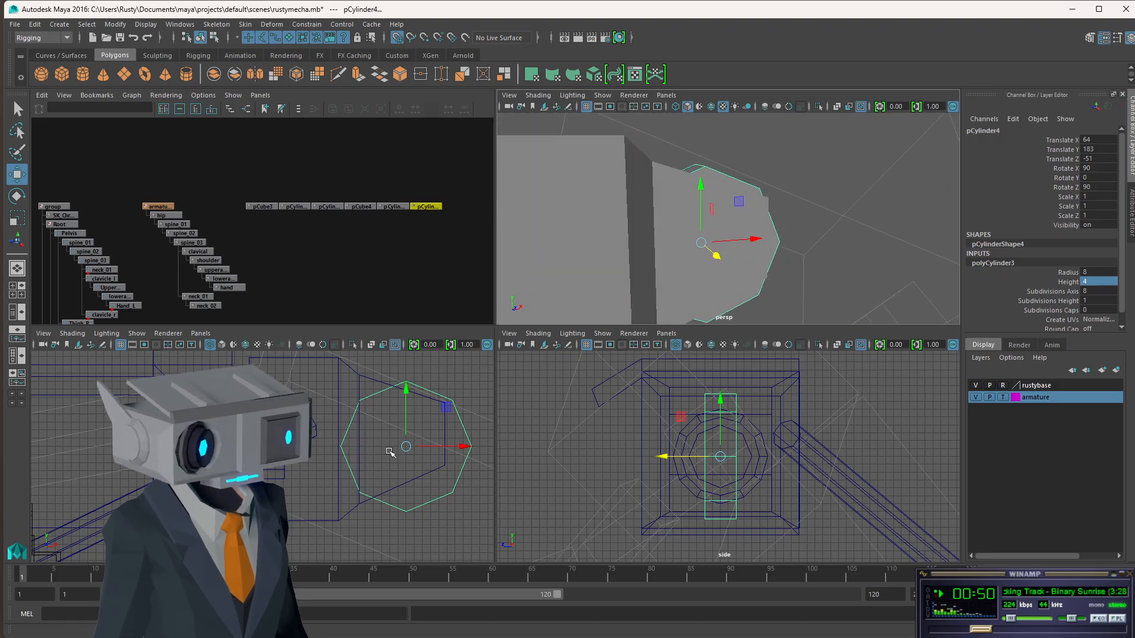
scroll(390, 451, down, 2)
key(4)
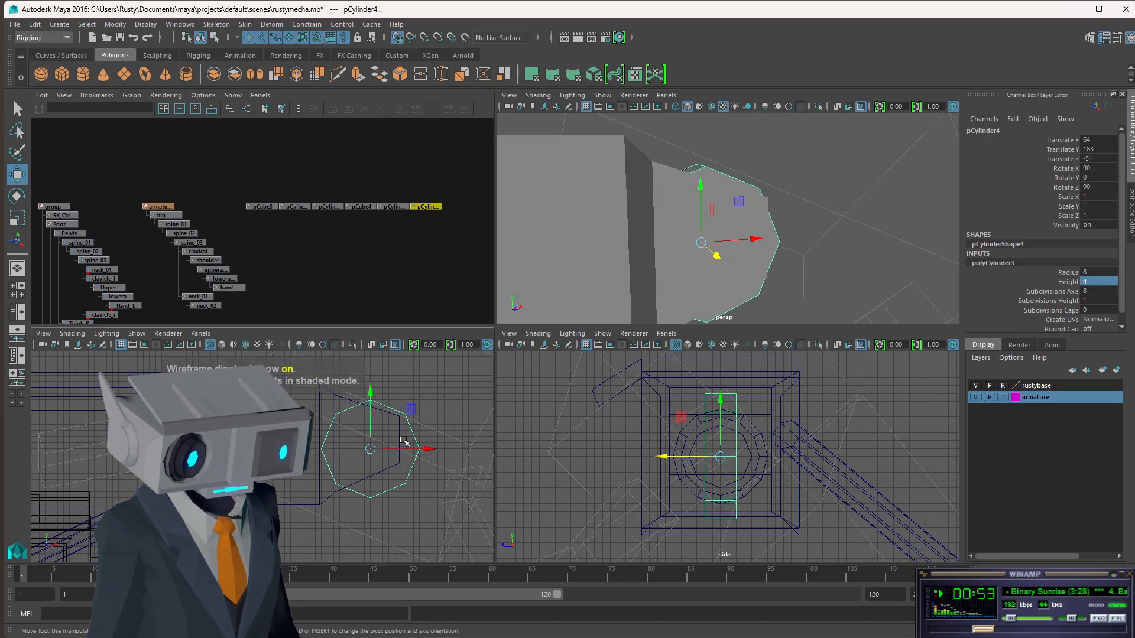
key(5)
key(space)
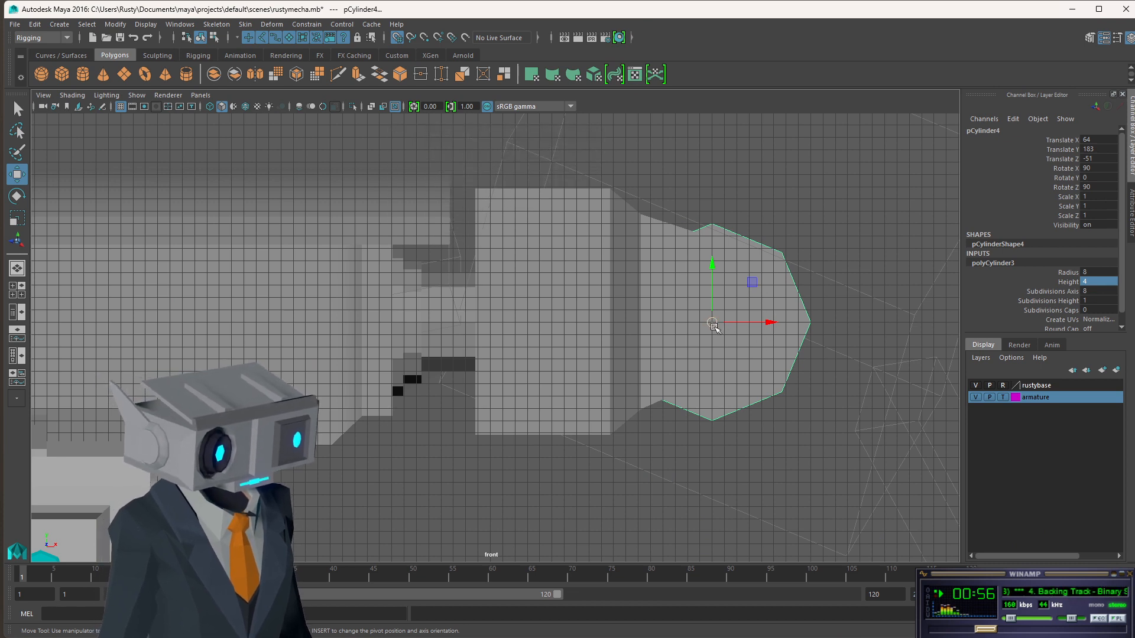
key(space)
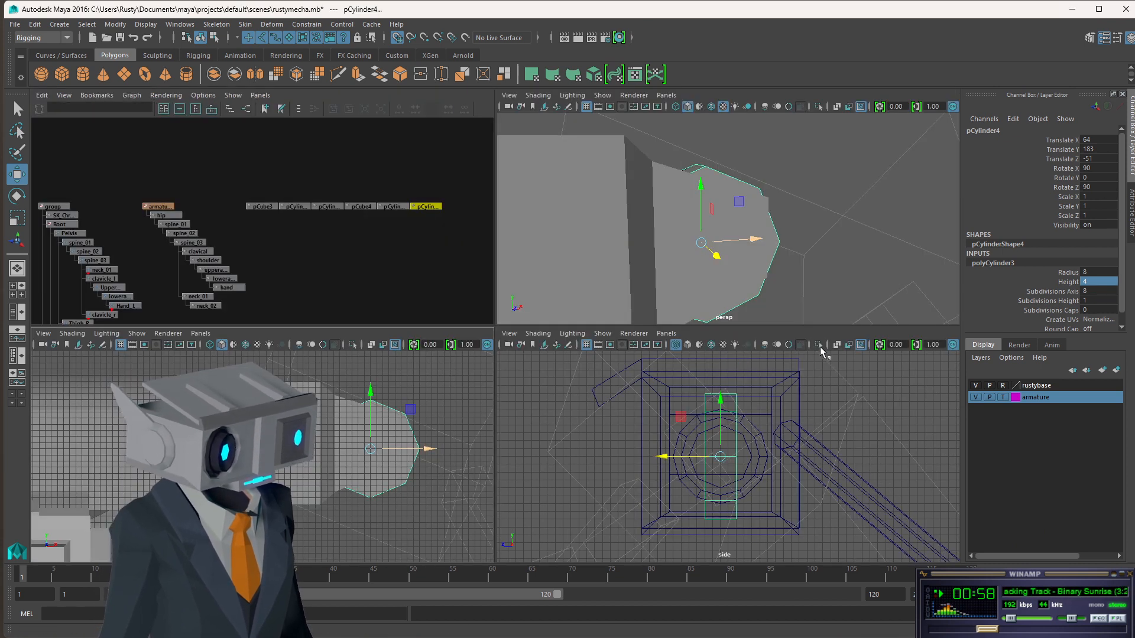
key(space)
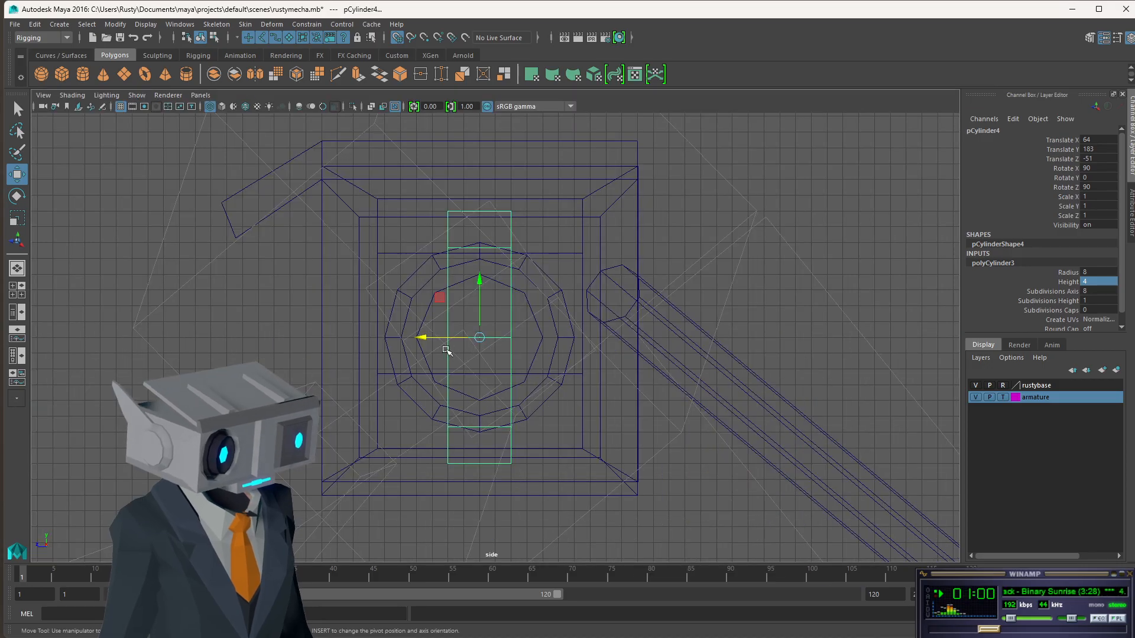
Set the cylinder's Subdivisions Axis to 12, deselect it and show the enlarged front view in wireframe.
key(space)
key(space)
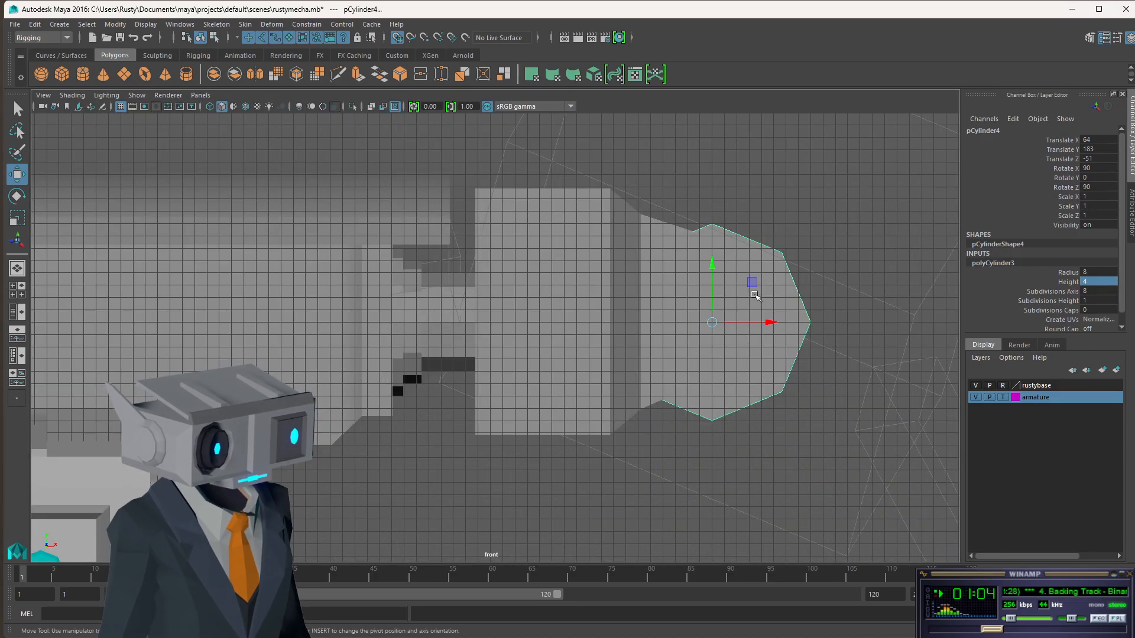
double_click(1093, 292)
text(12)
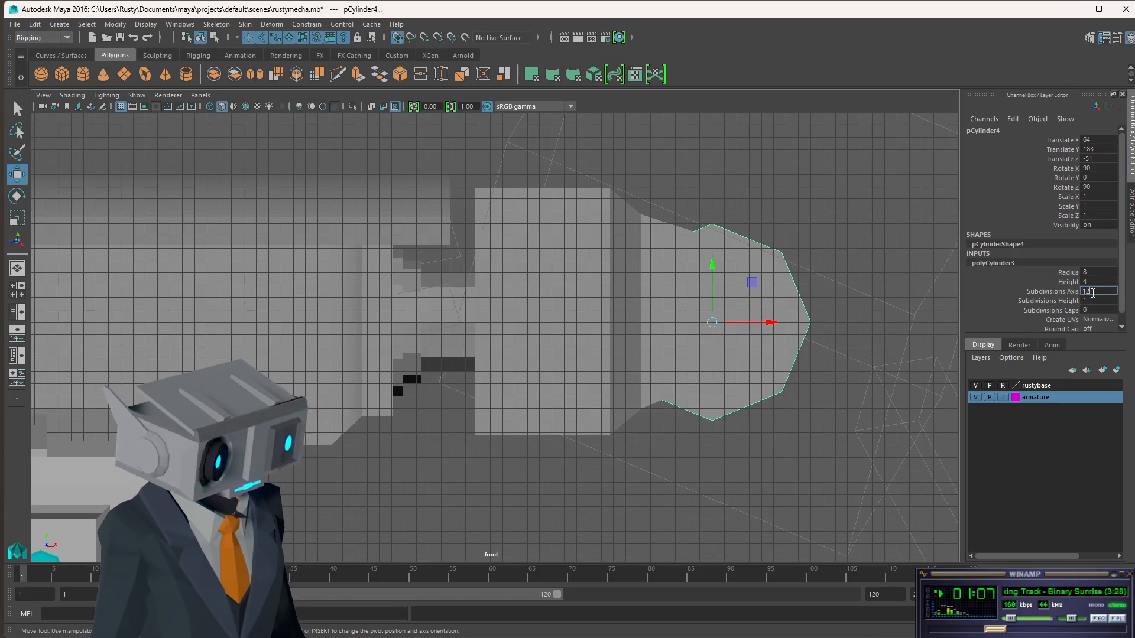
key(Return)
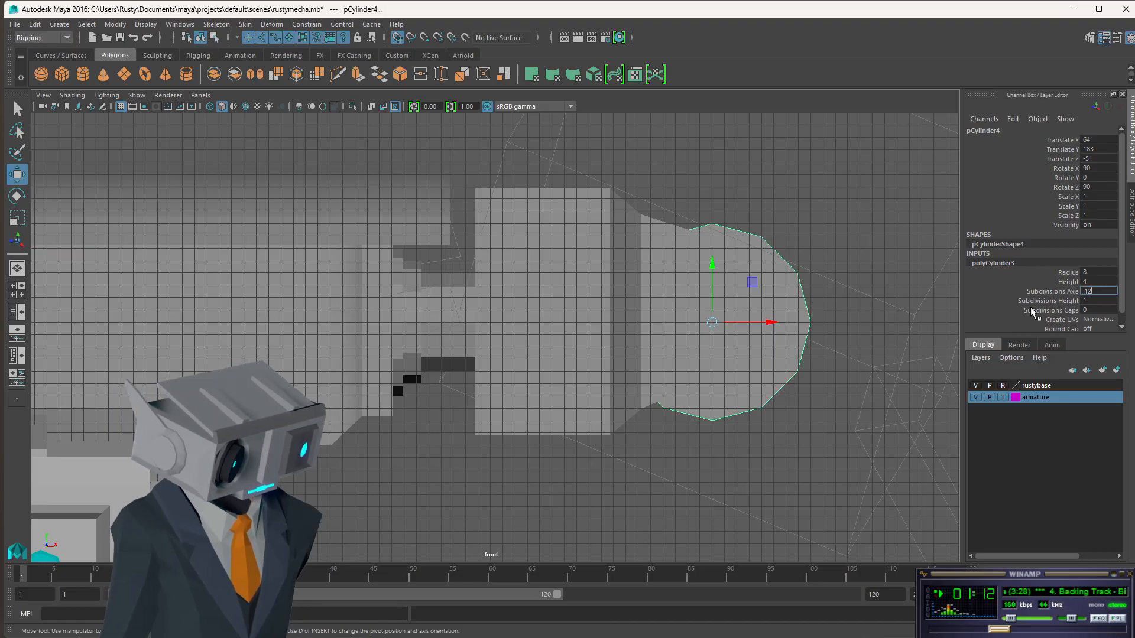
click(841, 238)
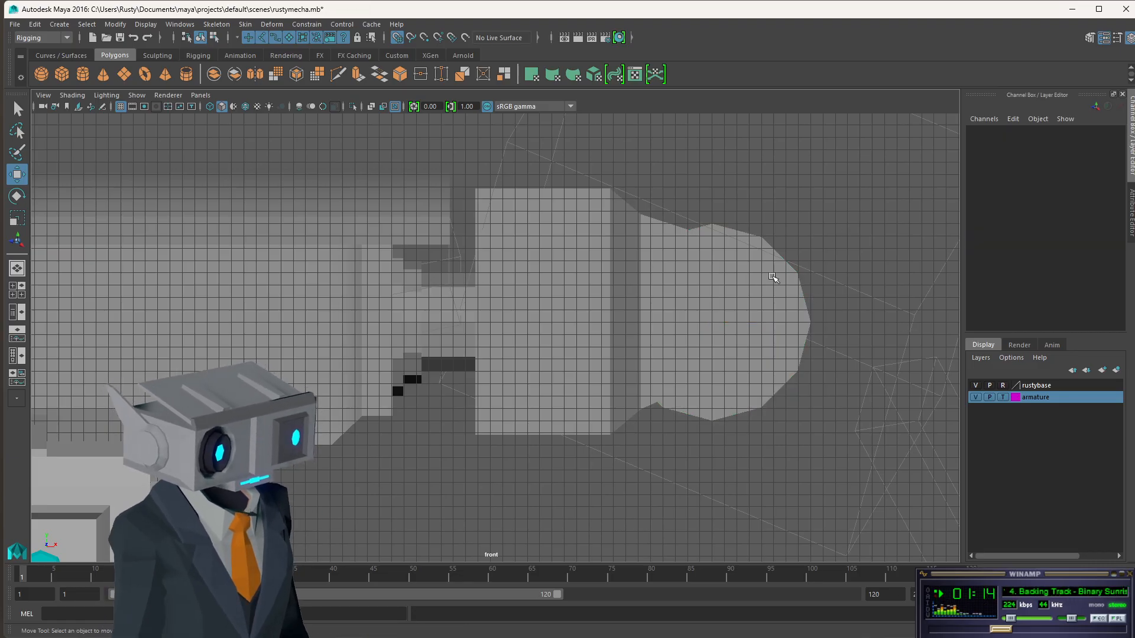
key(4)
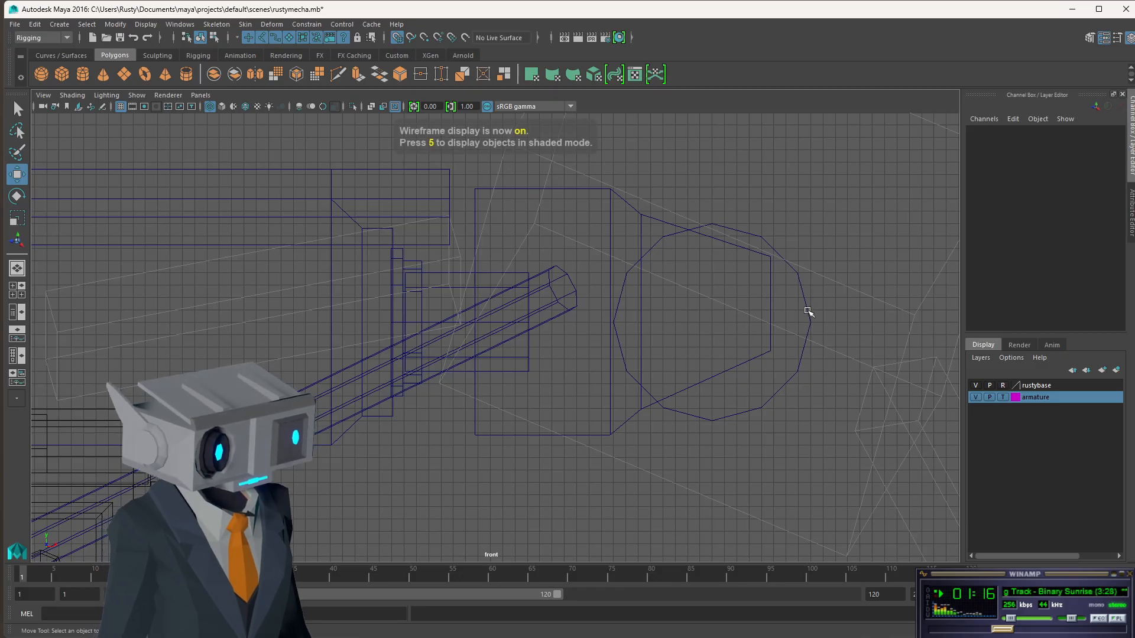
Lower the end vertices of the shoulder piece's tapered tip so the tip is vertically centered on the cylinder.
click(770, 327)
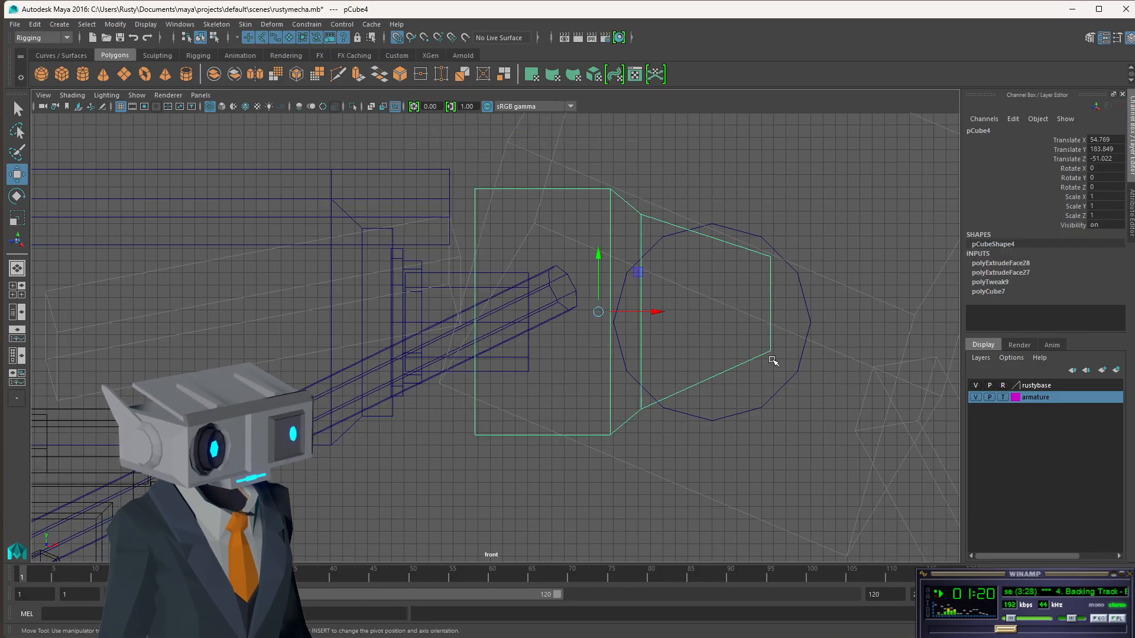
key(F8)
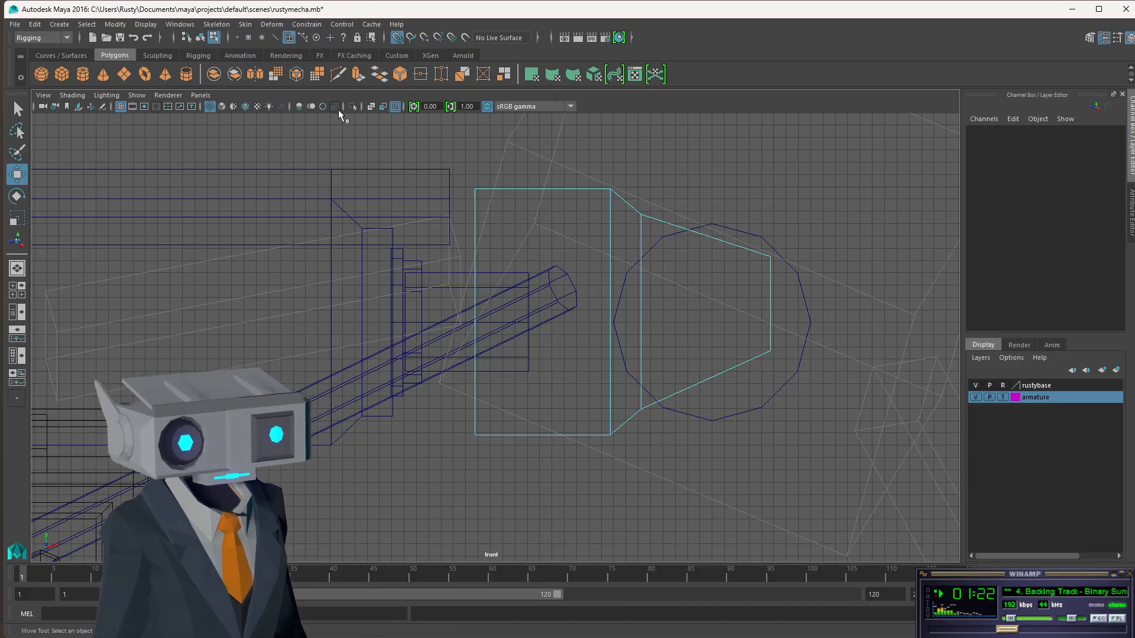
click(249, 38)
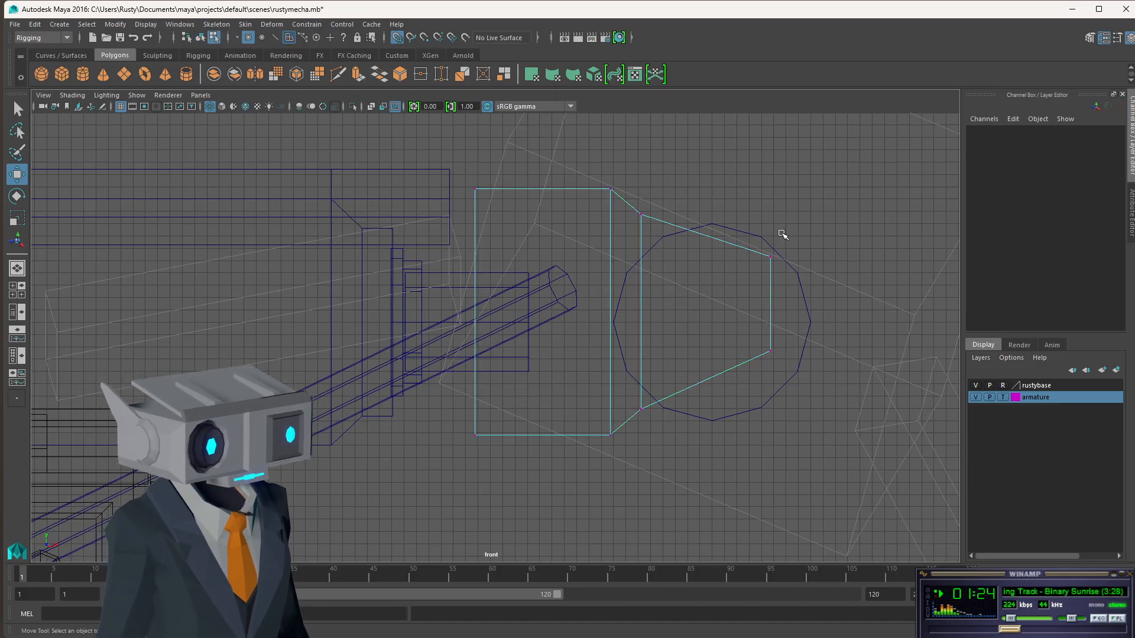
drag(780, 233, 758, 386)
drag(772, 251, 772, 324)
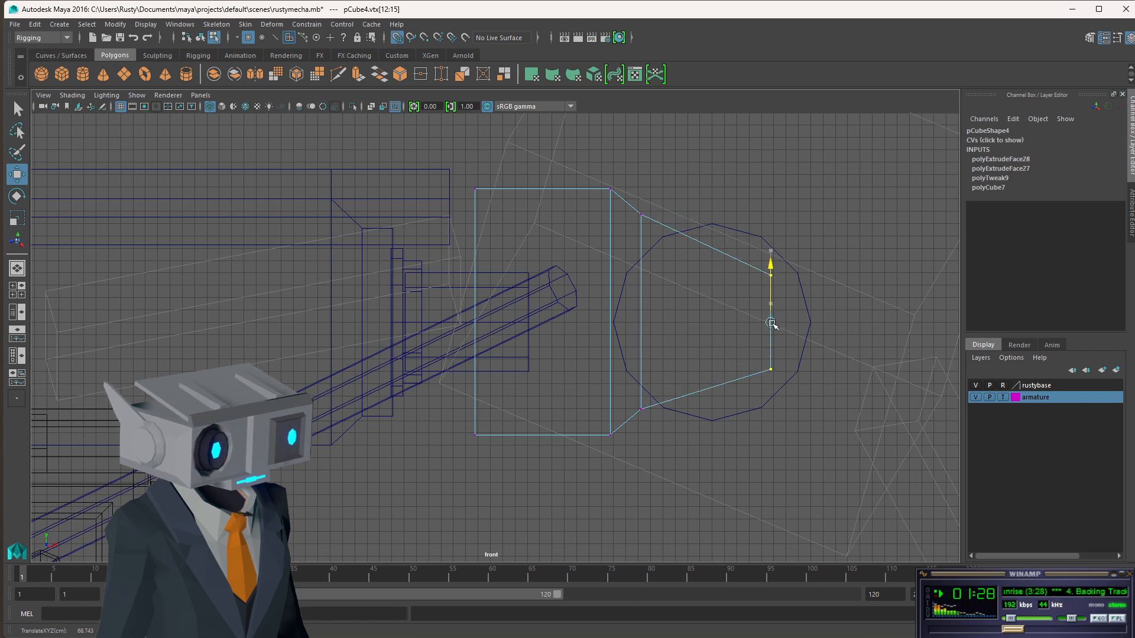
Raise the lower vertices at the wide end of the shoulder piece's taper to Y 178.
click(644, 413)
drag(655, 390, 634, 437)
drag(641, 356, 640, 383)
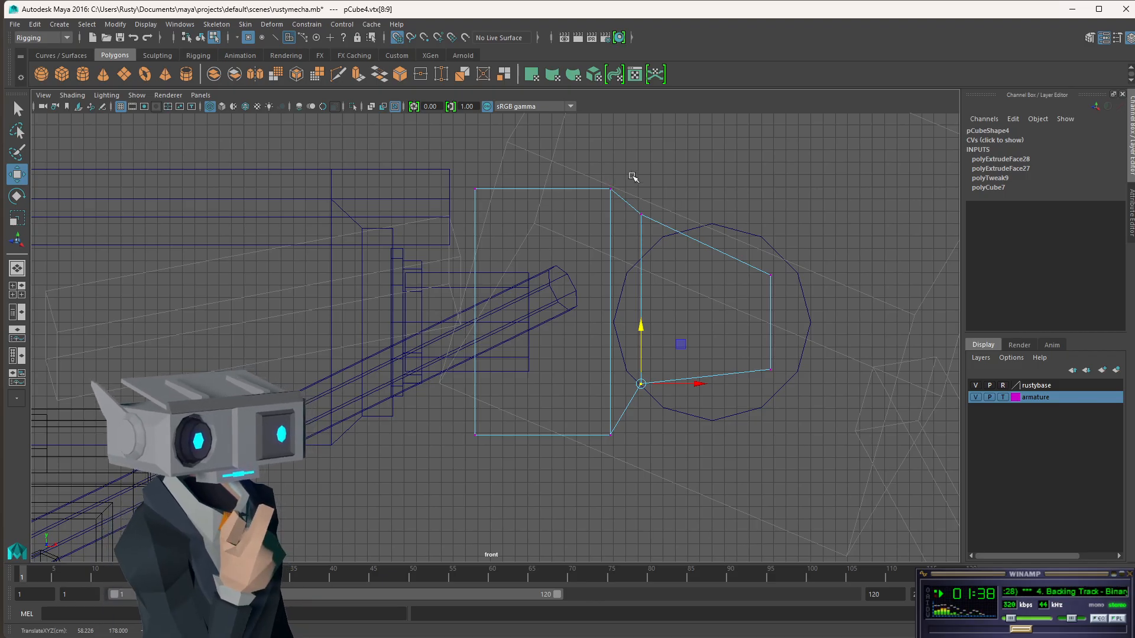
Raise the upper vertices around the start of the shoulder piece's taper, setting the taper's own pair to Y 195, and return to object mode.
drag(635, 174, 628, 207)
click(712, 190)
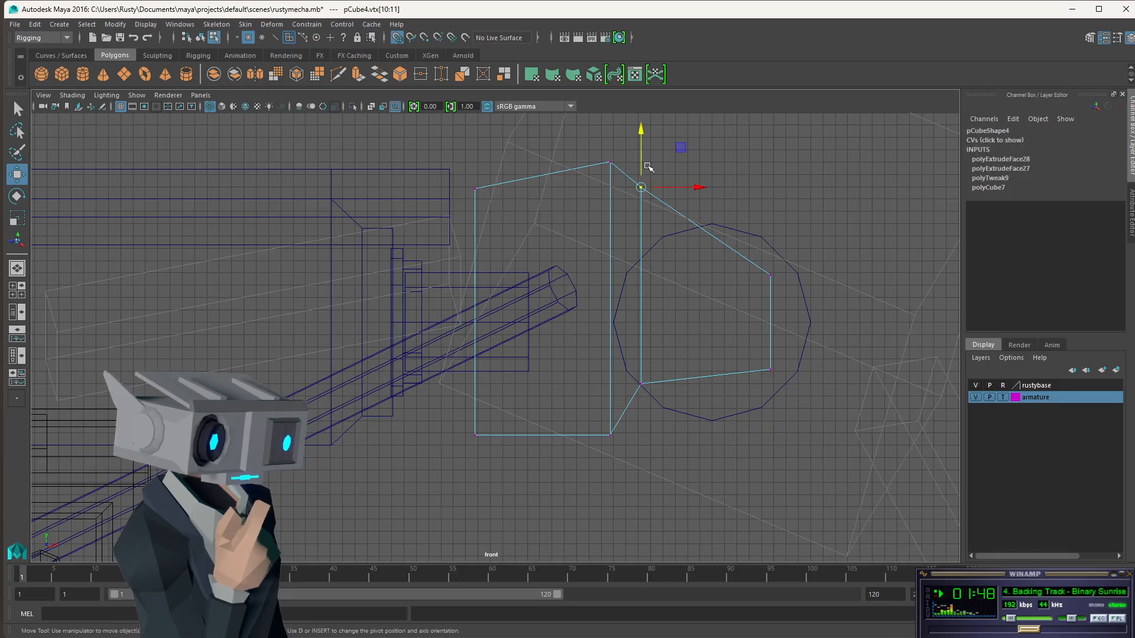
mouse_move(646, 134)
mouse_down()
mouse_move(643, 124)
mouse_move(645, 173)
mouse_up()
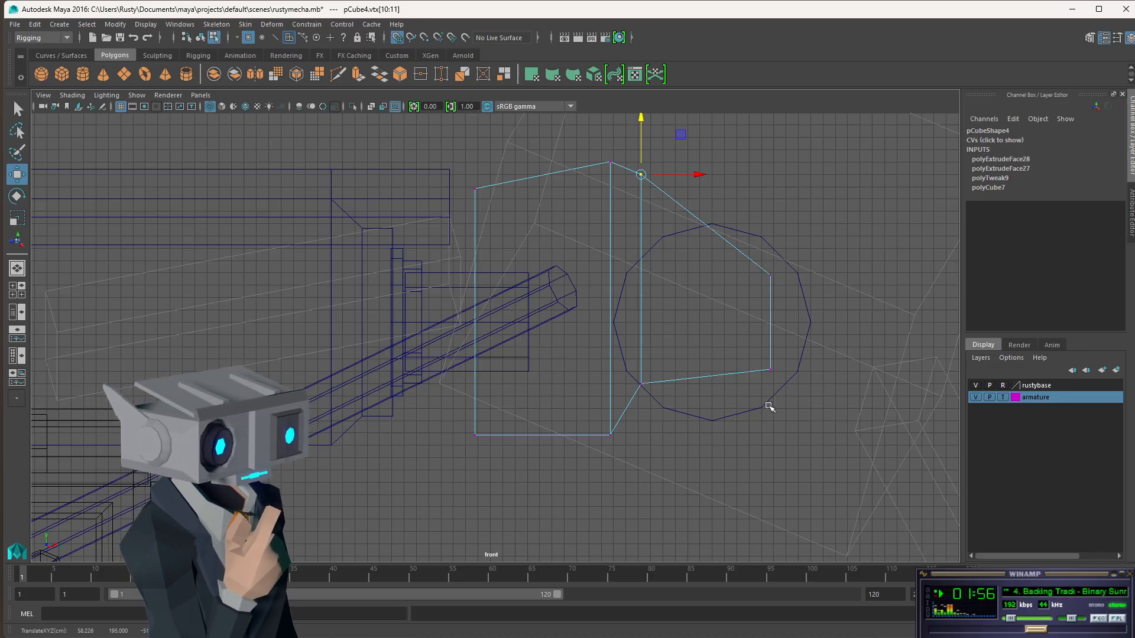
click(809, 211)
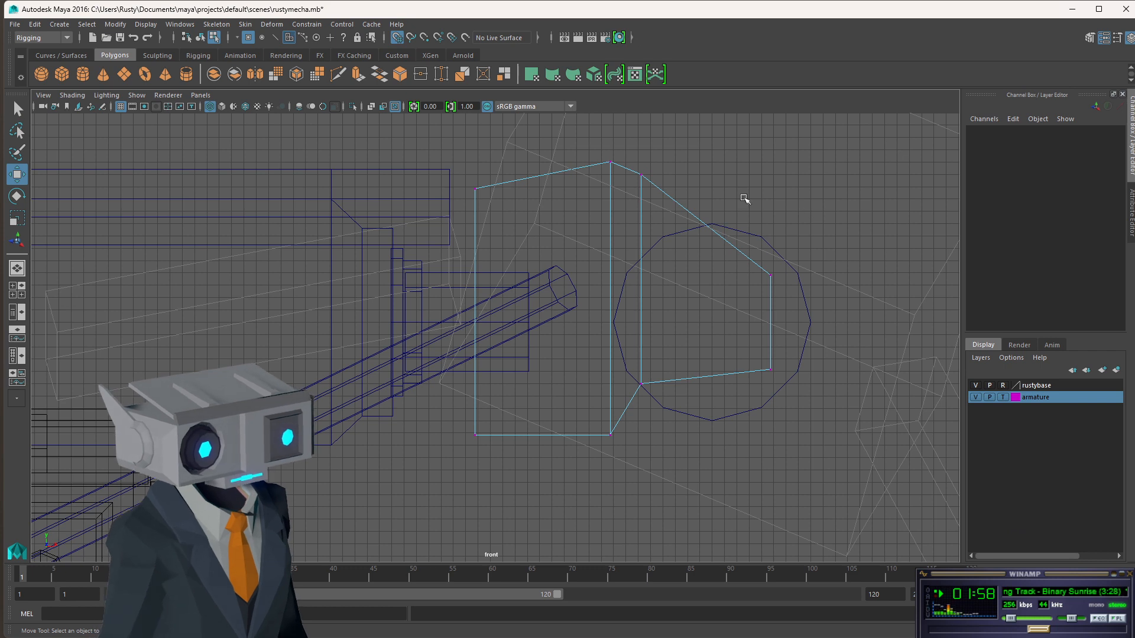
click(200, 37)
click(797, 218)
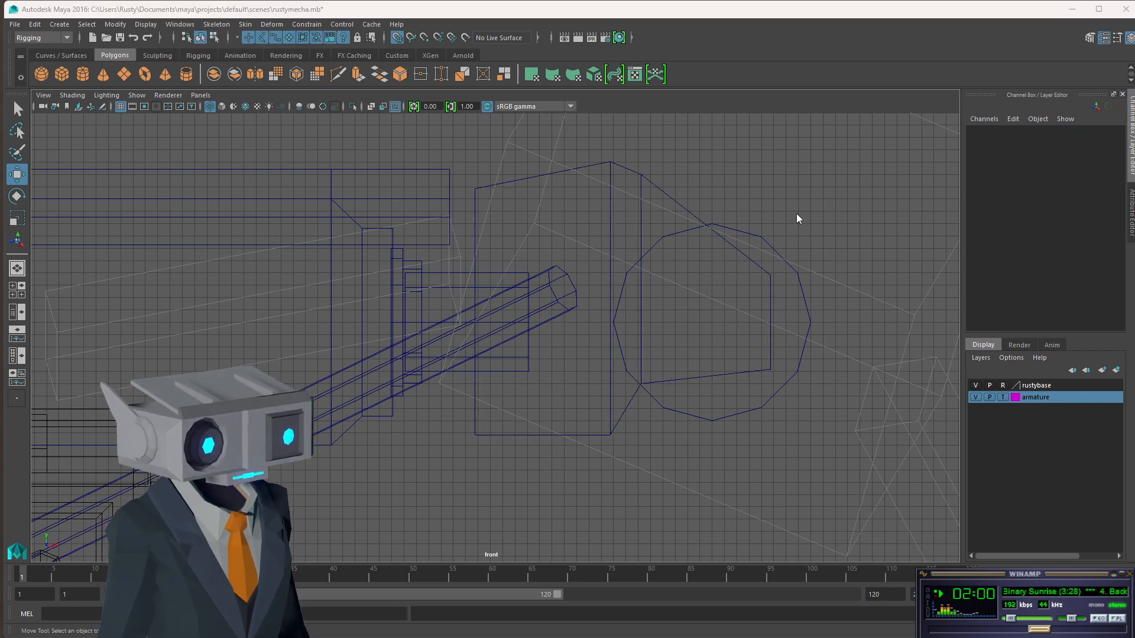
Examine the reshaped shoulder piece and its end cylinder in perspective, in wireframe and shaded display.
key(space)
key(space)
key(4)
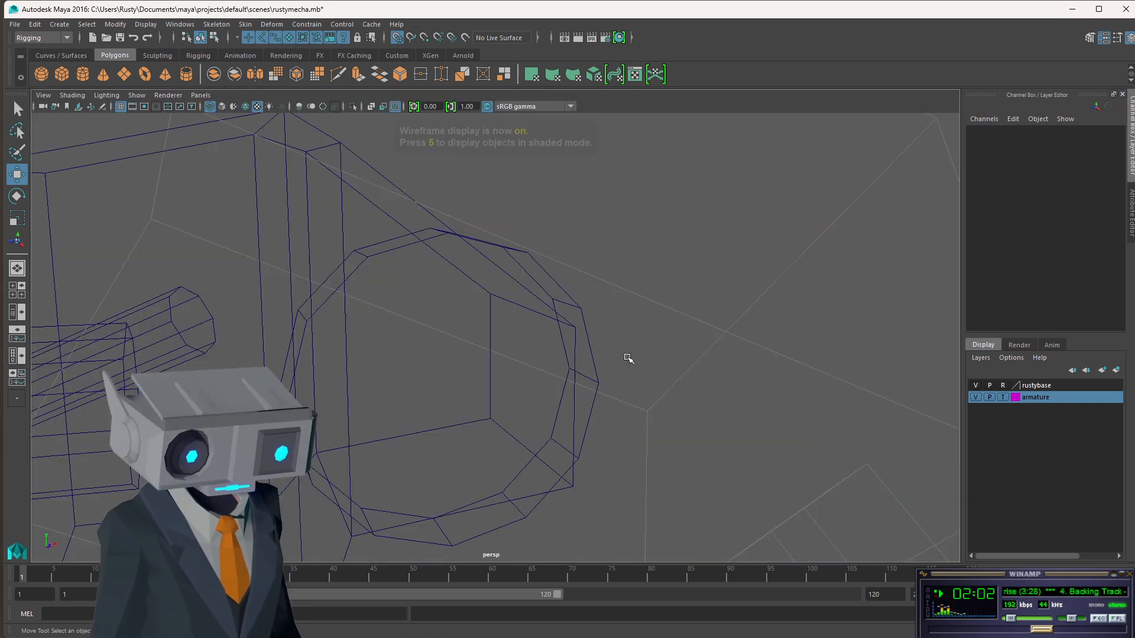
key(space)
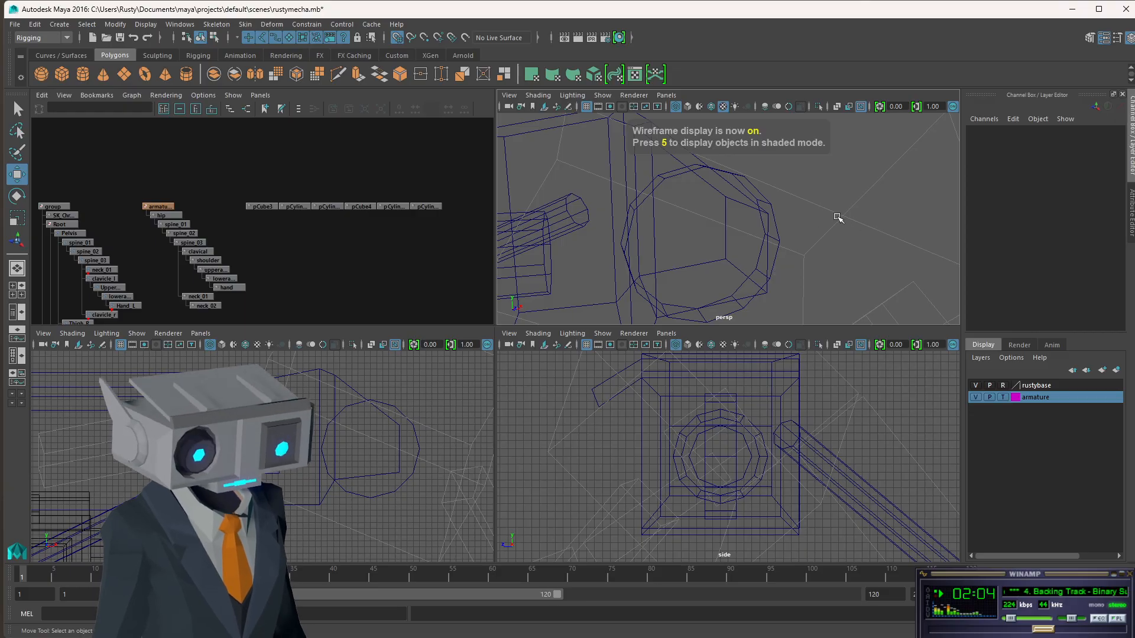
key(5)
key(6)
key(5)
mouse_move(825, 214)
alt+mouse_down()
mouse_move(806, 236)
mouse_move(748, 207)
mouse_move(748, 217)
alt+mouse_up()
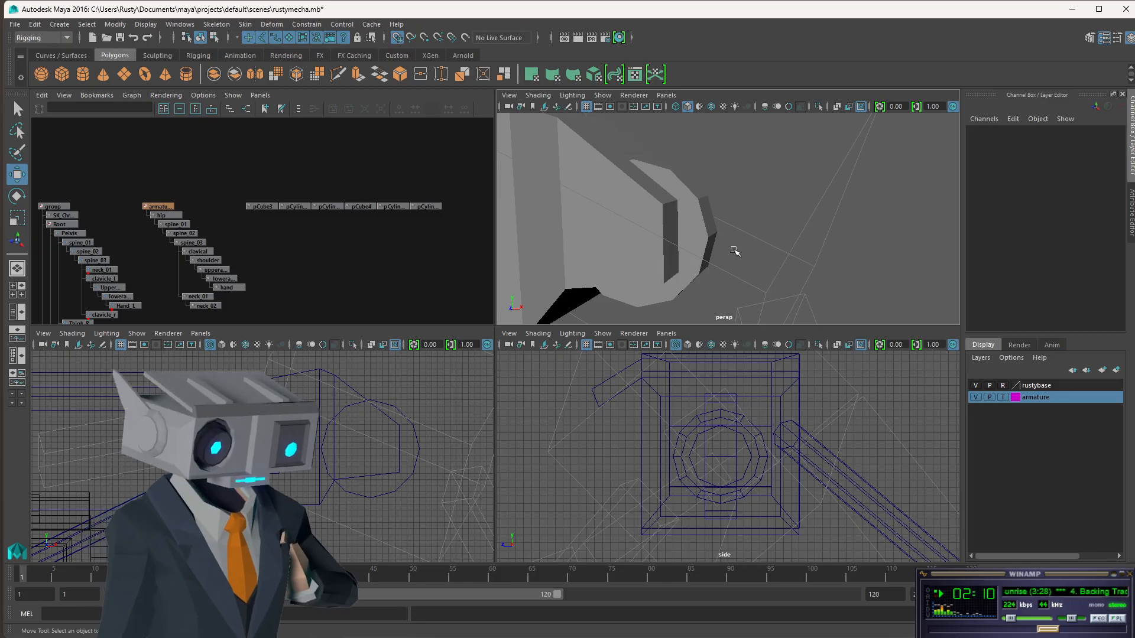
alt+drag(735, 250, 672, 235)
alt+middle_drag(672, 235, 782, 229)
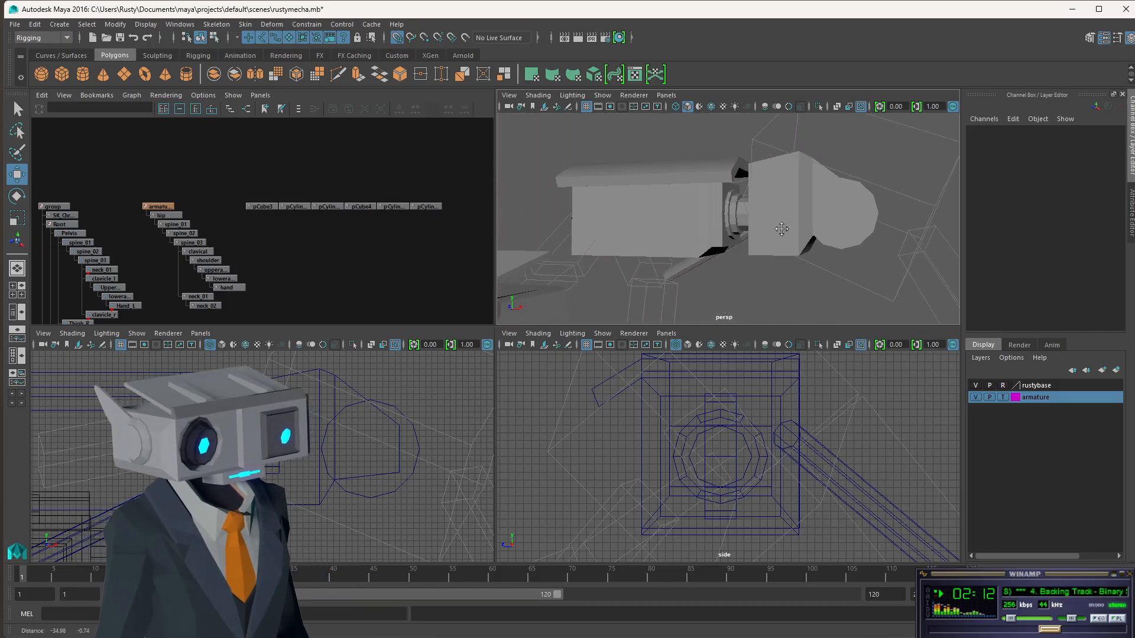
alt+drag(782, 229, 680, 210)
click(633, 95)
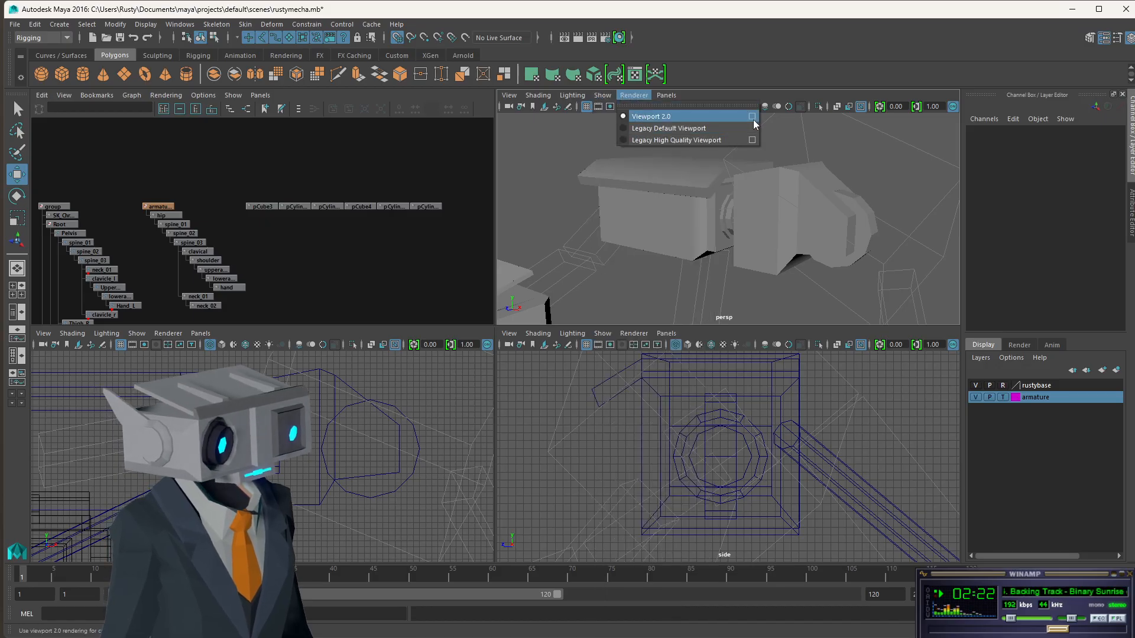
click(893, 151)
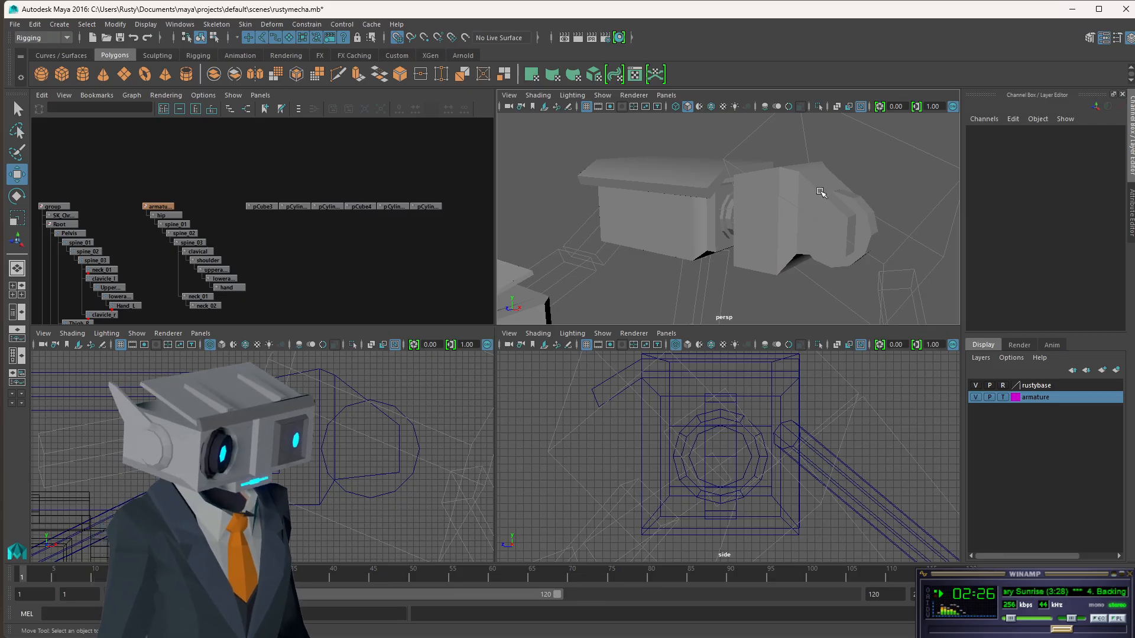
click(145, 28)
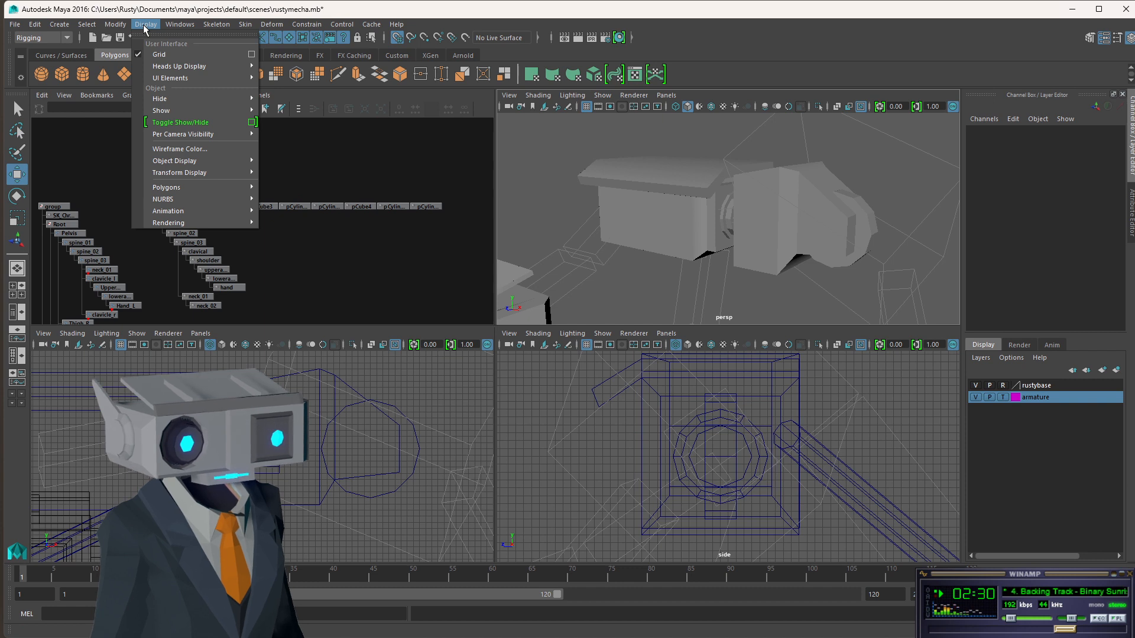
click(145, 27)
Compare the shoulder assembly with the GundamIBO-frame.png reference and examine it from several angles together with the head and armature.
alt+drag(818, 195, 858, 216)
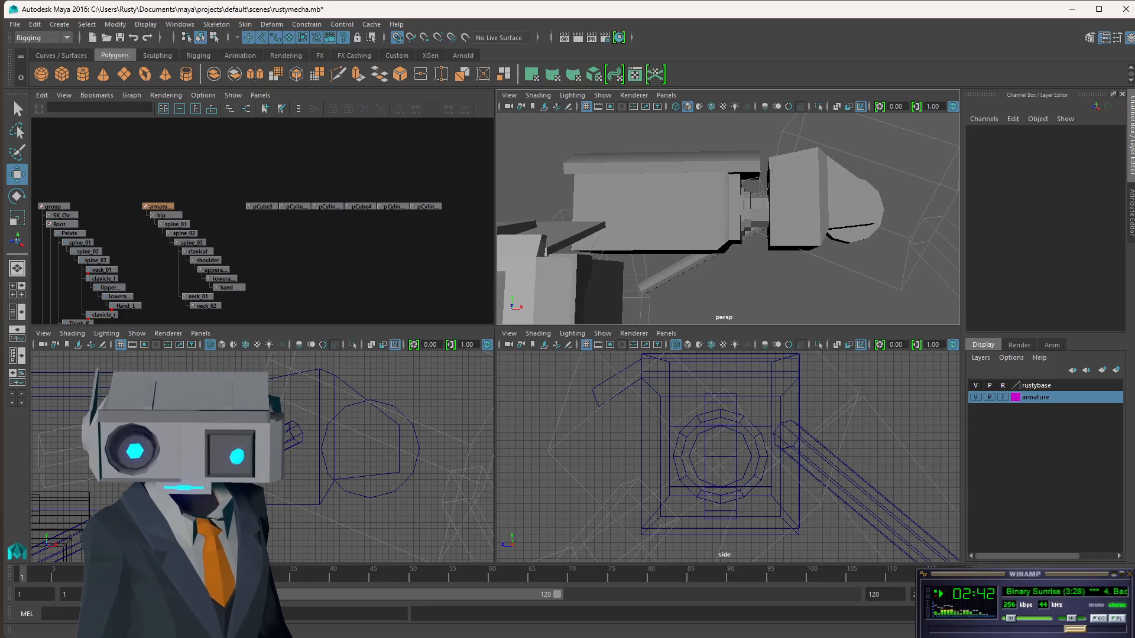
key(alt+Tab)
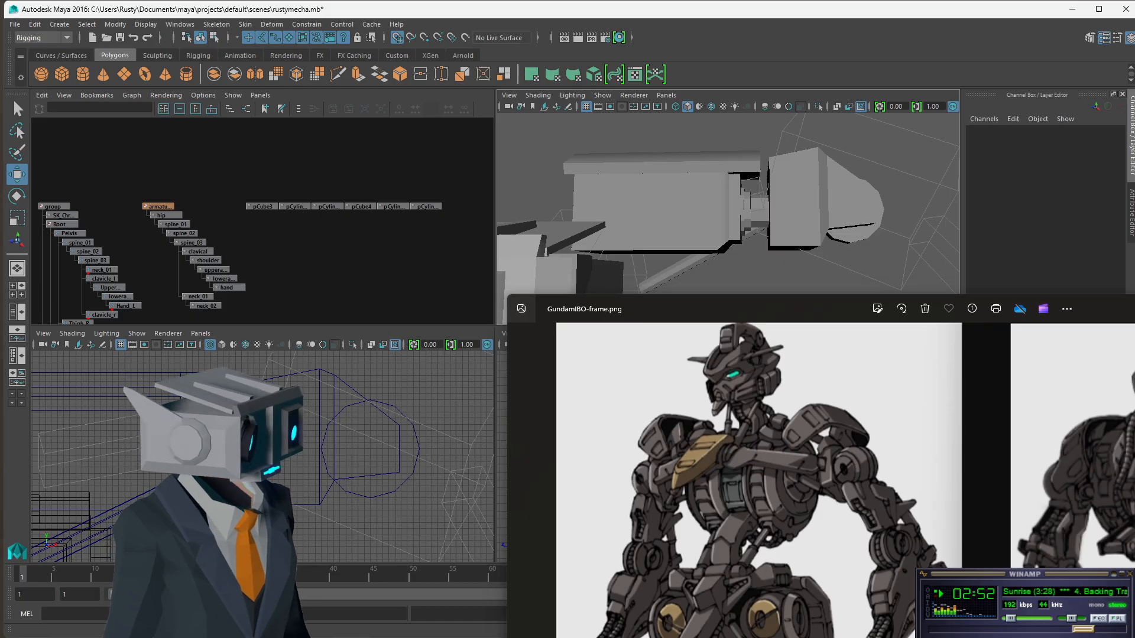
scroll(825, 210, down, 4)
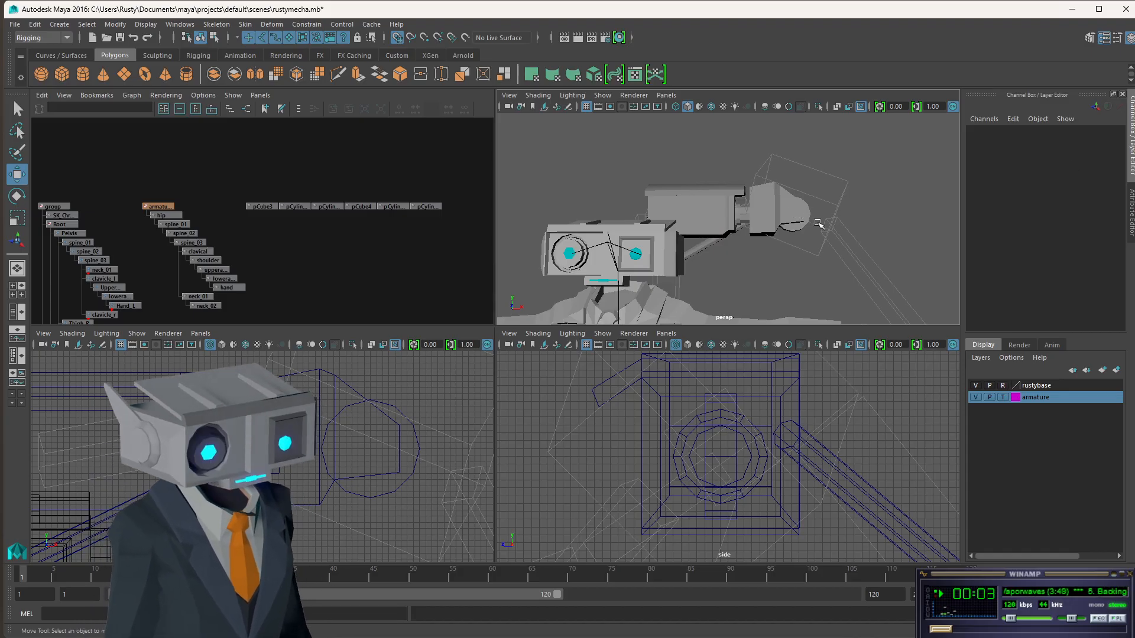
alt+drag(812, 238, 732, 228)
alt+drag(842, 238, 772, 241)
key(space)
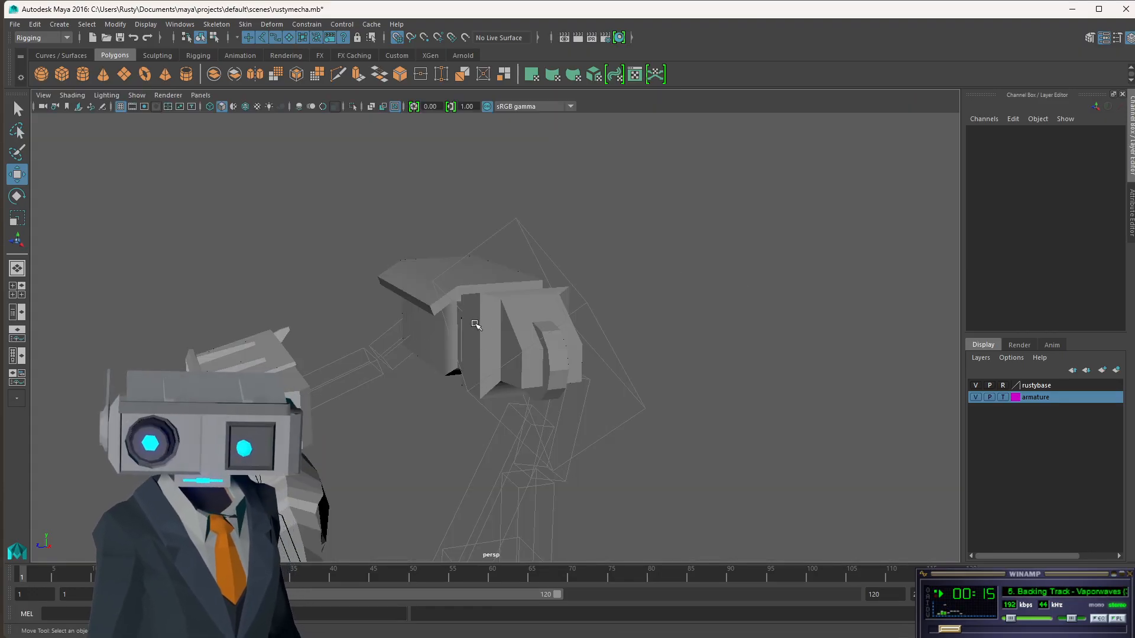
alt+drag(353, 409, 591, 329)
key(space)
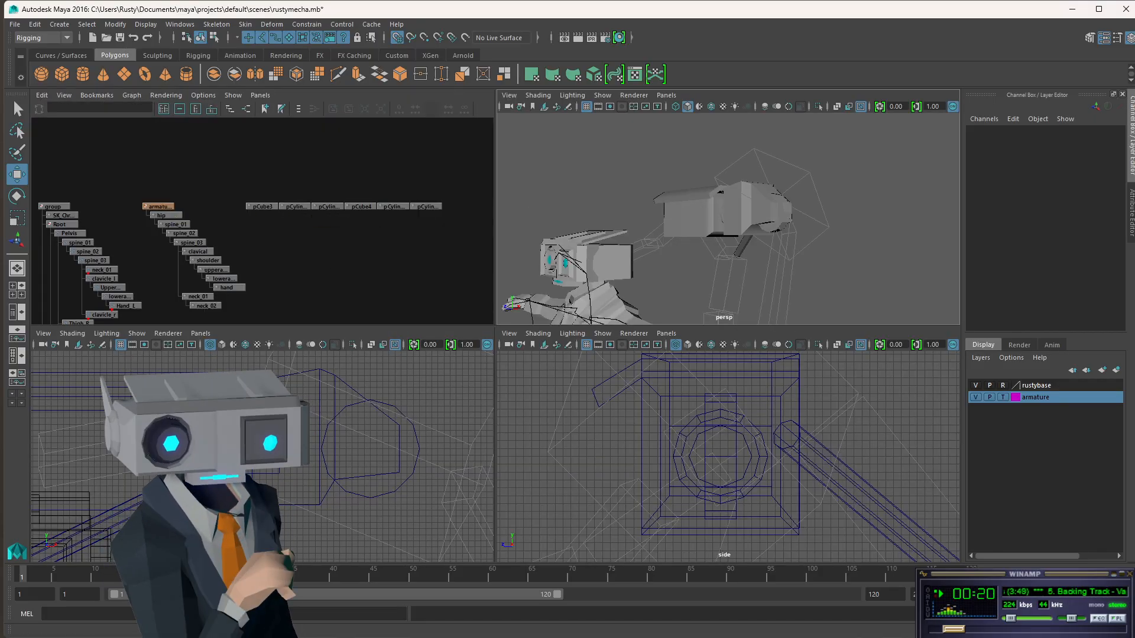
Save the scene under the new file name rustymecha002.mb.
click(17, 26)
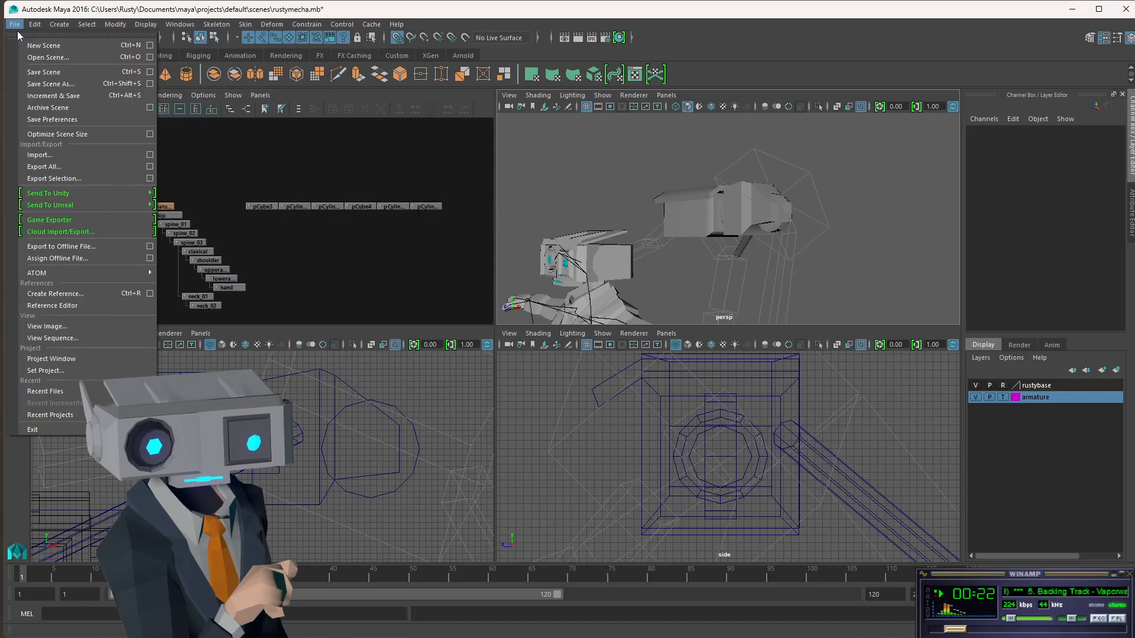
click(61, 86)
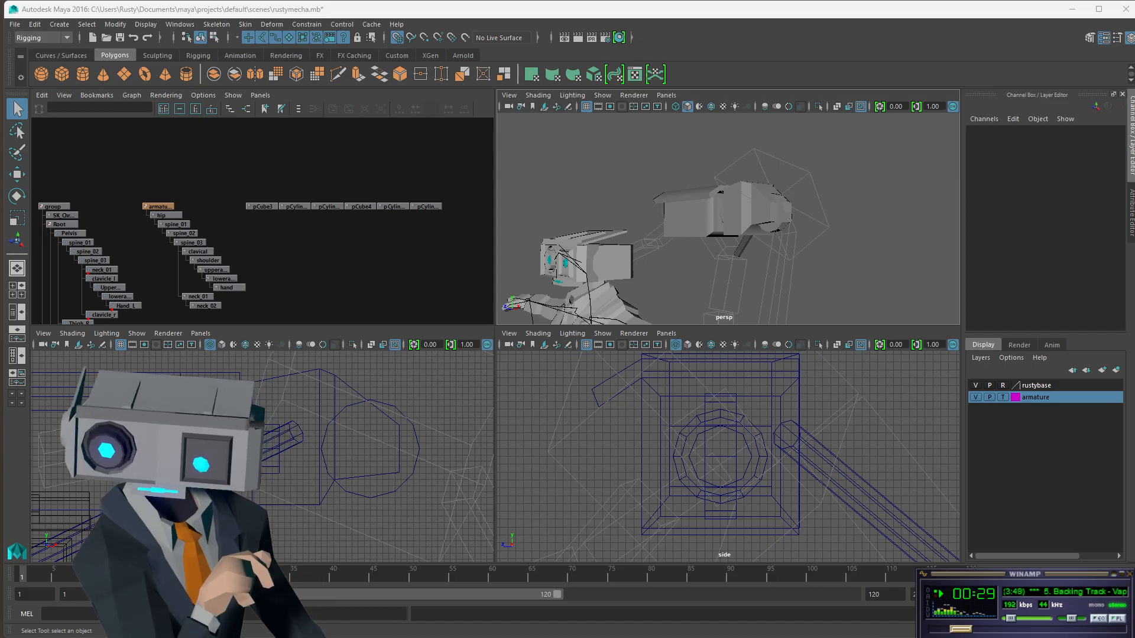
key(Return)
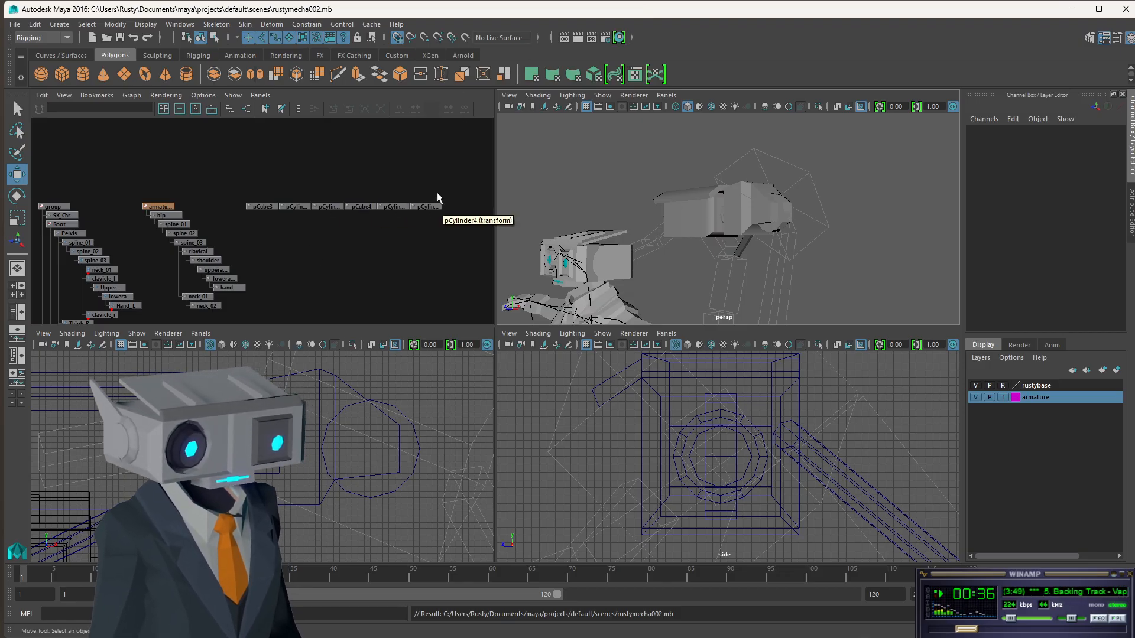
Rename the diagonal support cylinder pCylinder3 to shoulderspinesupport.
click(393, 207)
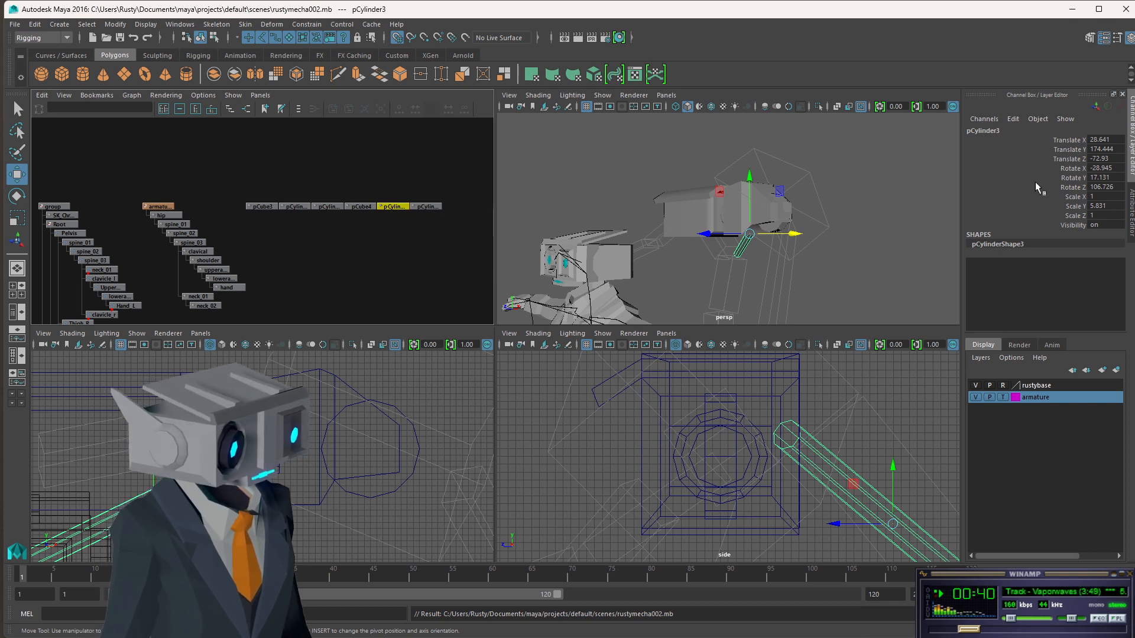
double_click(996, 131)
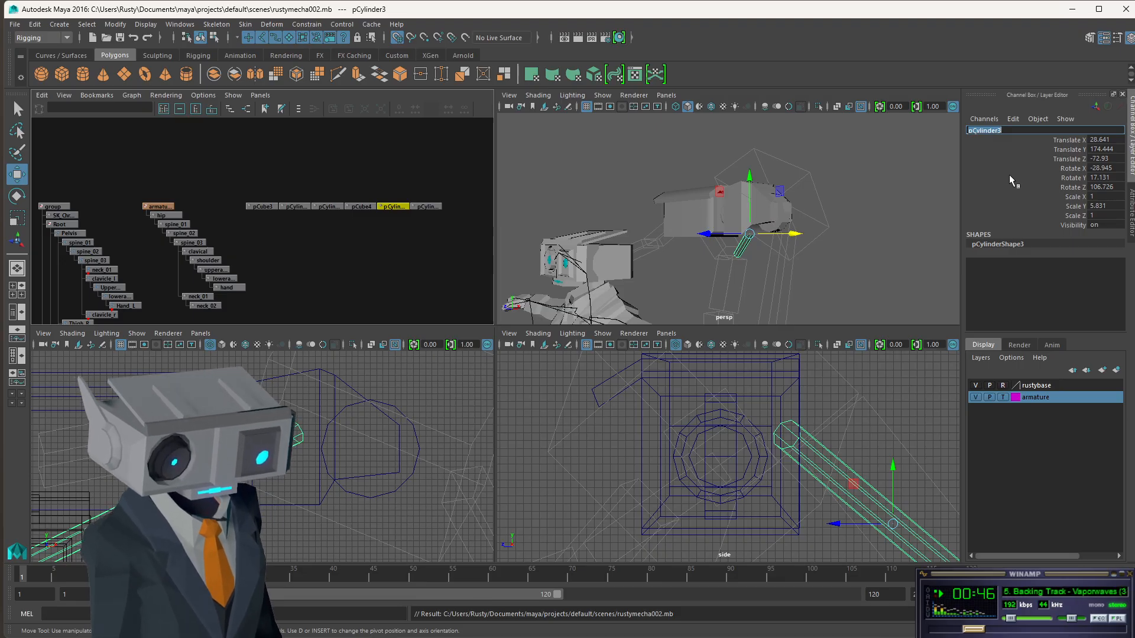
text(sh)
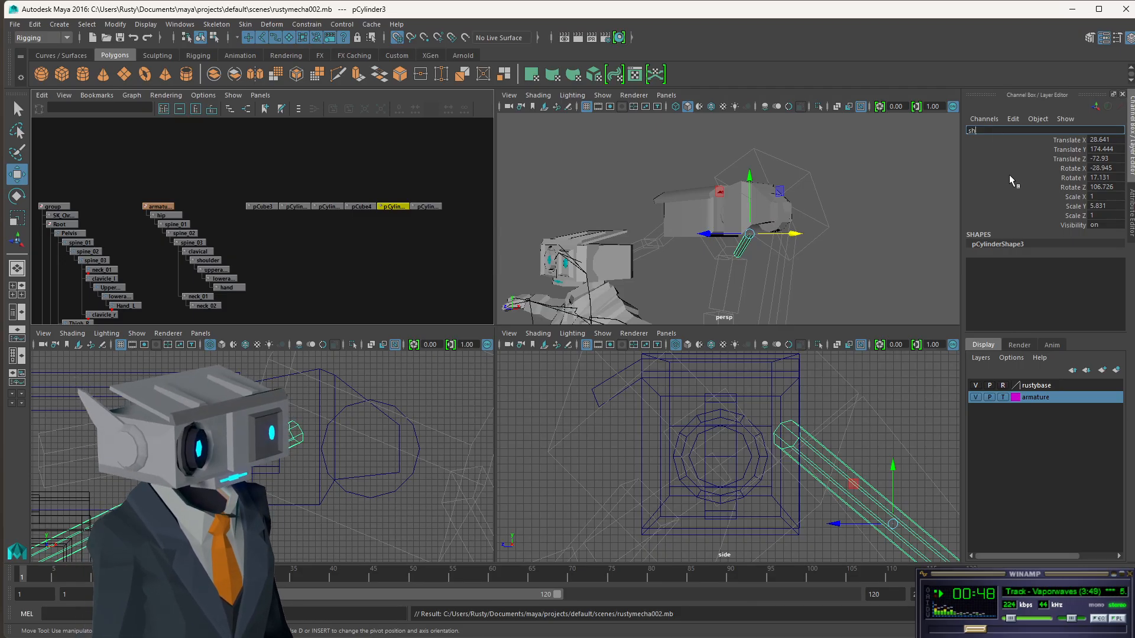
text(ouldersupport)
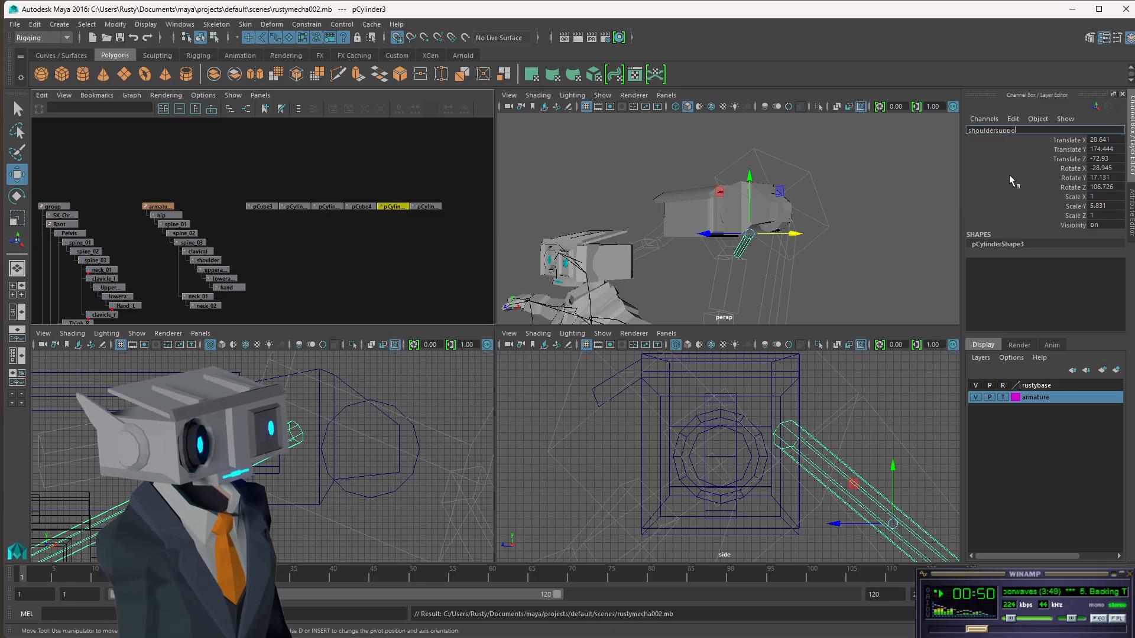
key(Return)
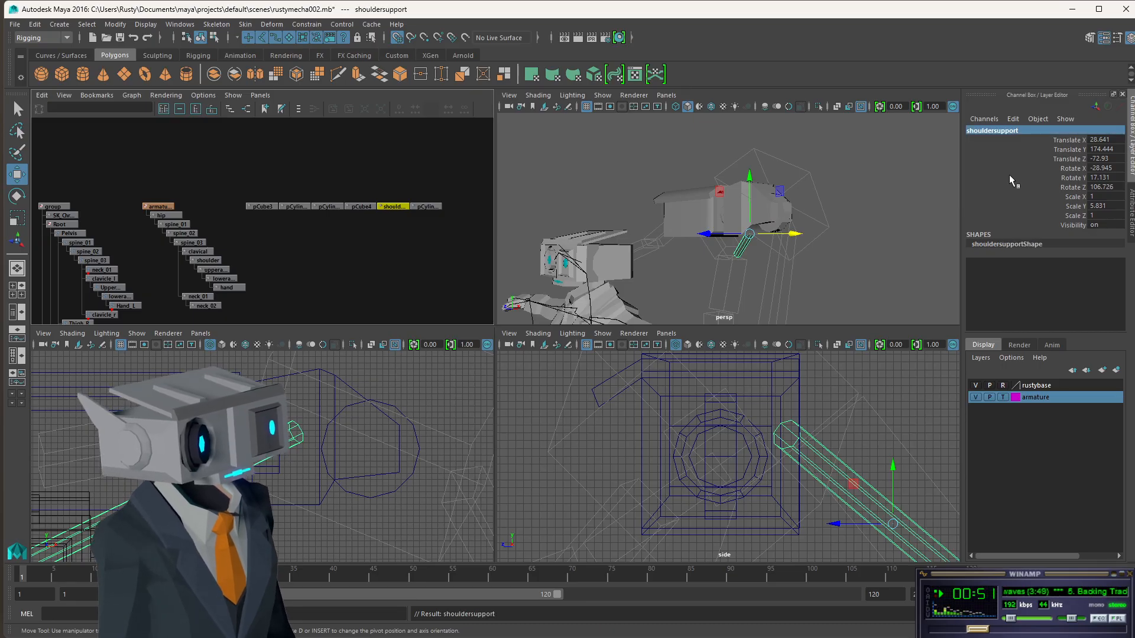
click(1021, 131)
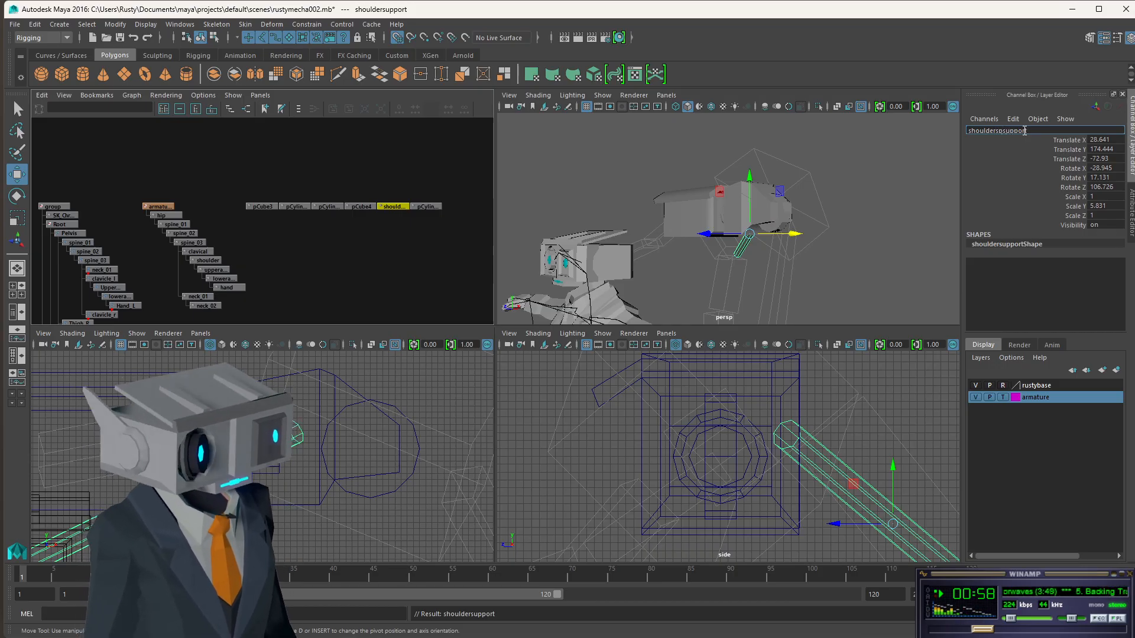
text(spine)
key(Return)
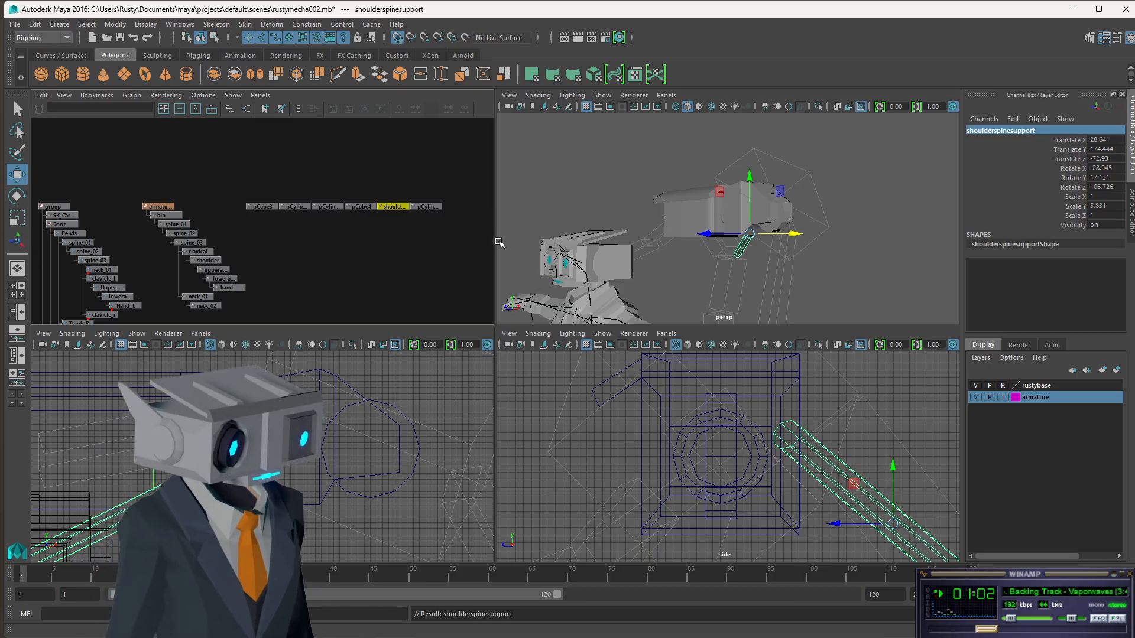
Group the shoulder box pCube3 and its round connector pCylinder1 together.
click(309, 207)
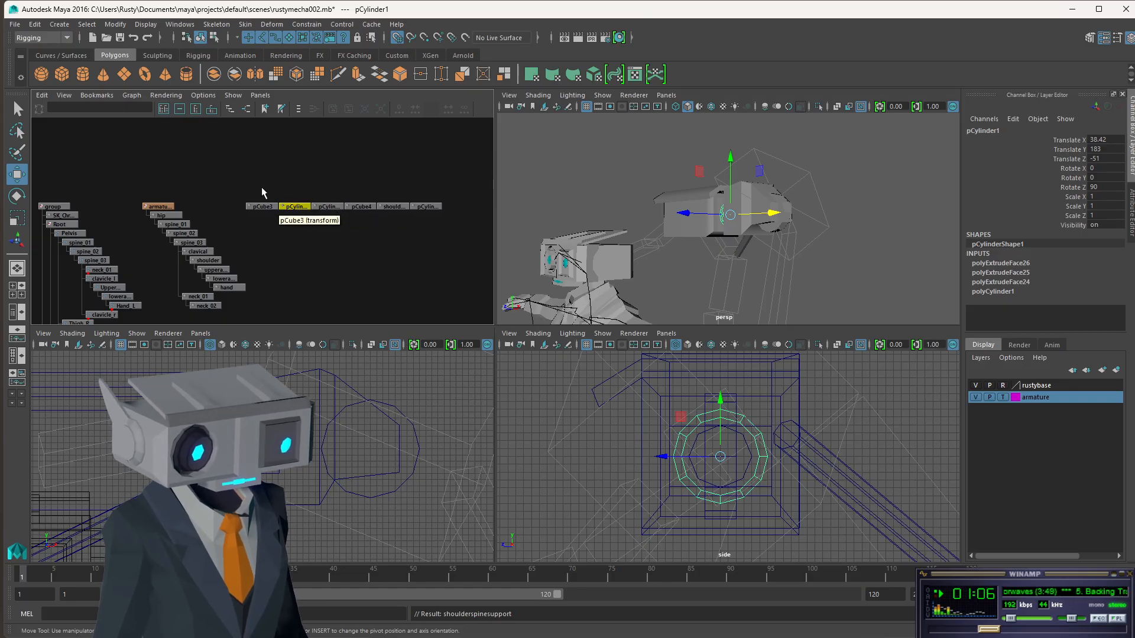
click(266, 206)
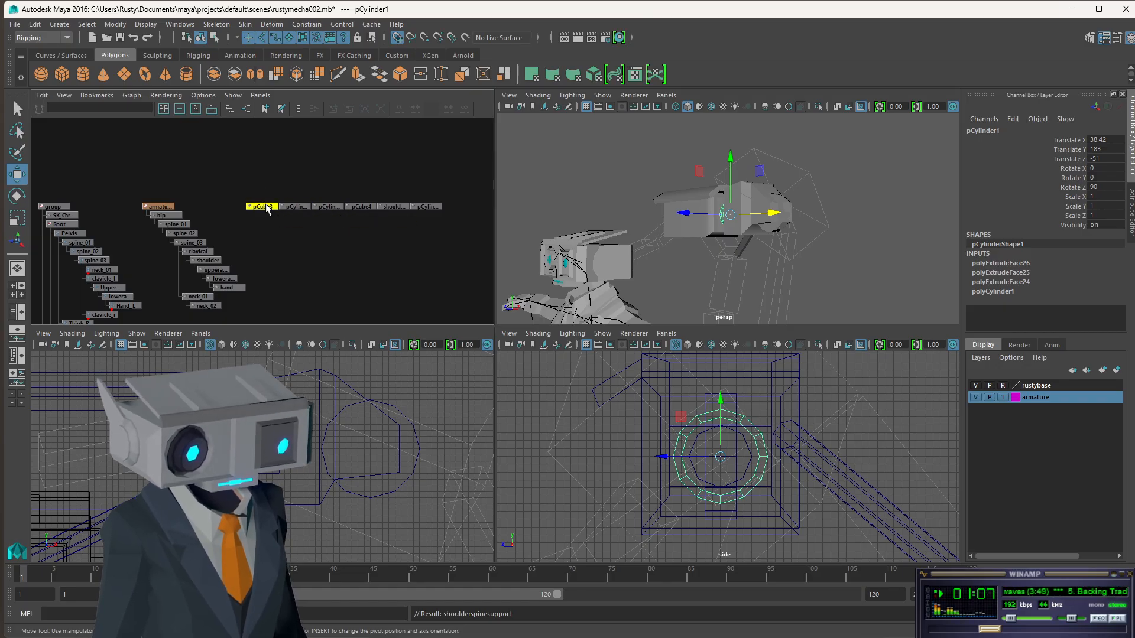
click(296, 208)
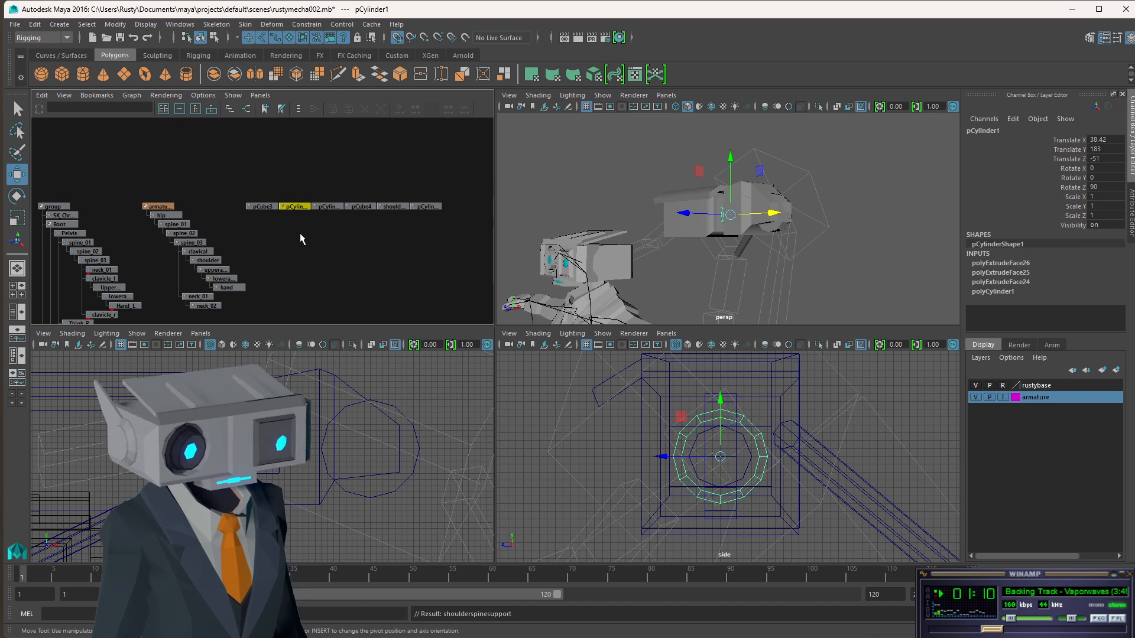
alt+middle_drag(291, 238, 379, 221)
alt+drag(620, 222, 731, 237)
click(424, 191)
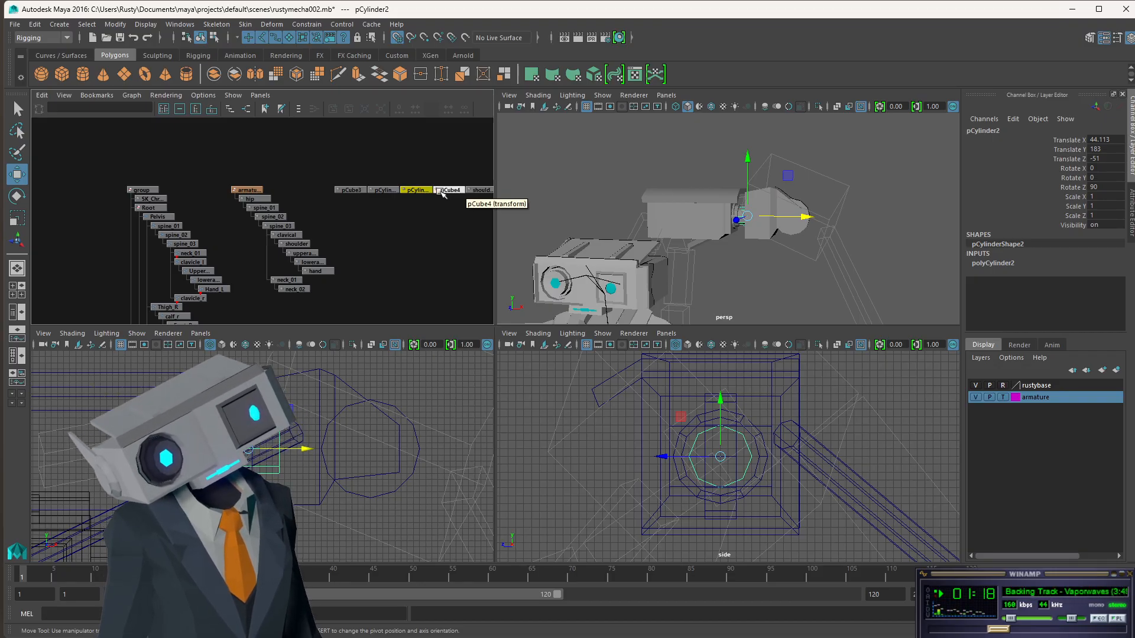
drag(388, 201, 388, 201)
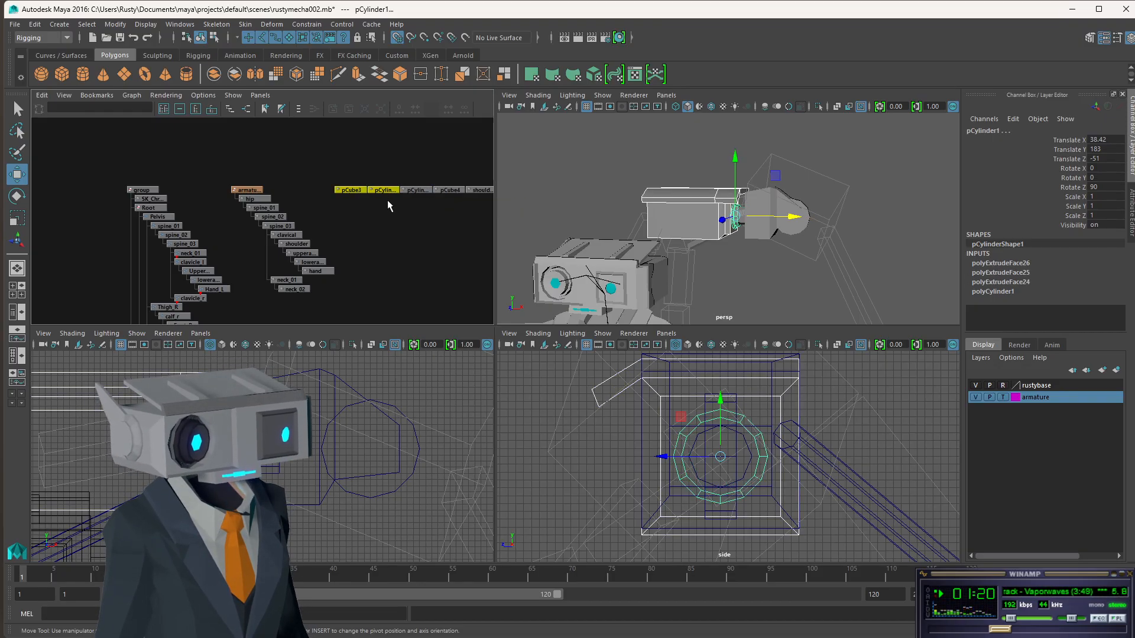
key(ctrl+g)
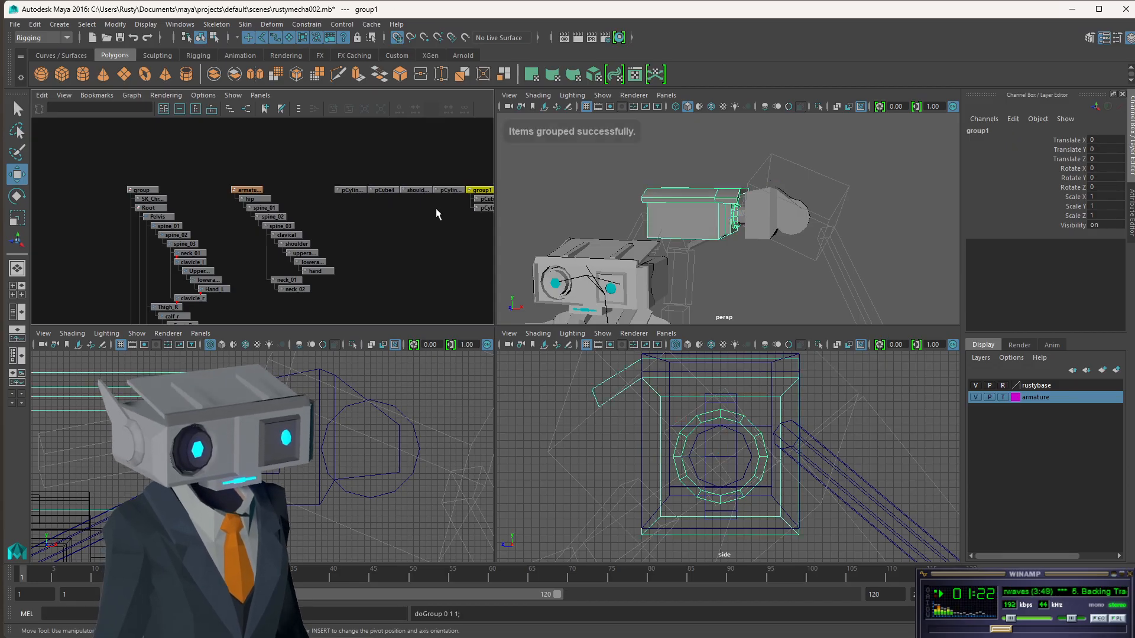
Group pCylinder2, pCube4 and pCylinder4 as the outer shoulder assembly, excluding shoulderspinesupport, and check both shoulder groups by selecting each one.
alt+middle_drag(437, 214, 348, 211)
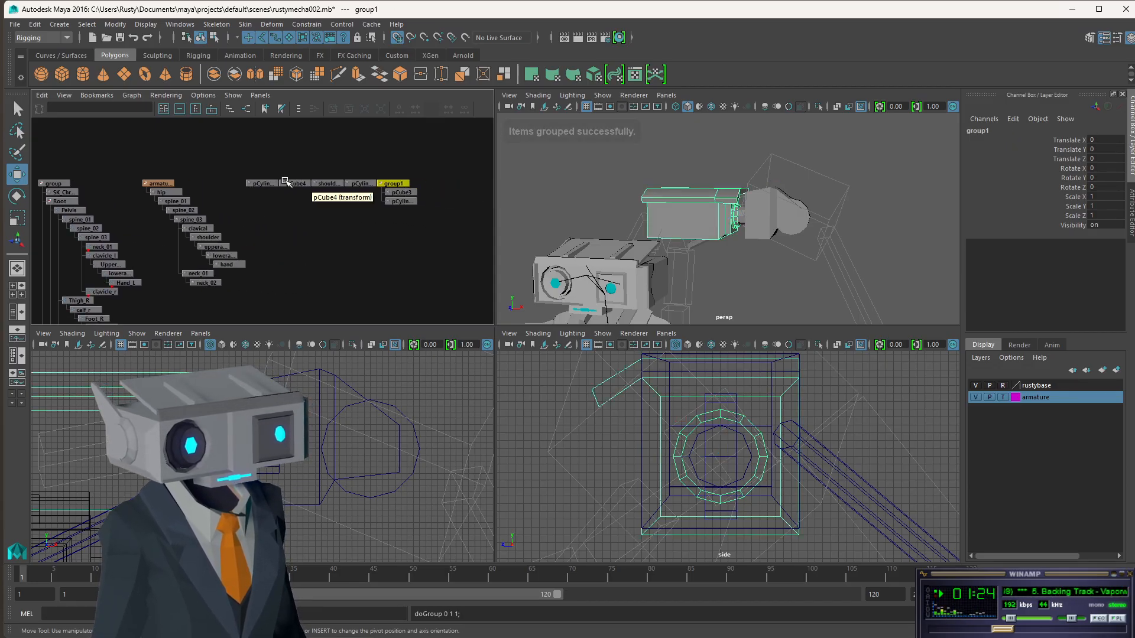
drag(366, 209, 365, 209)
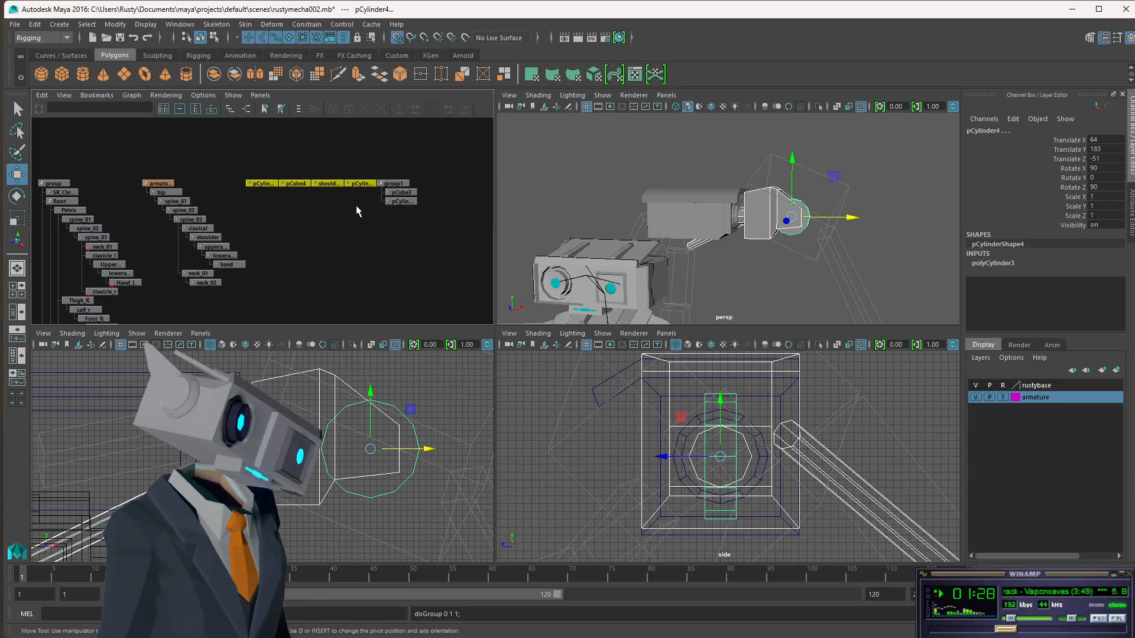
click(328, 183)
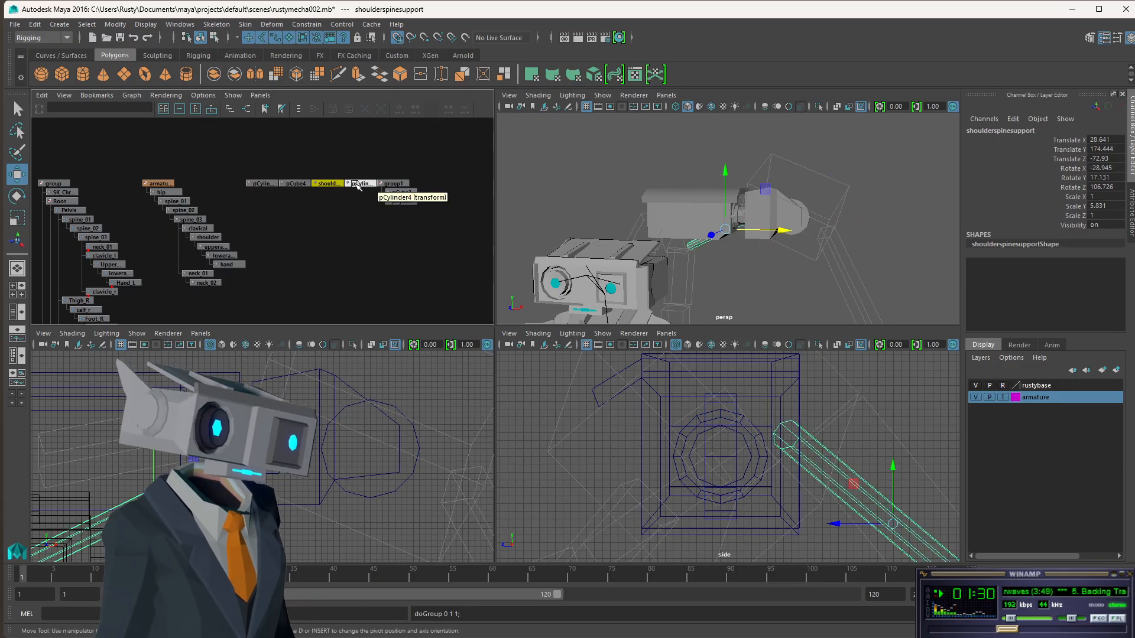
click(260, 184)
shift+click(295, 185)
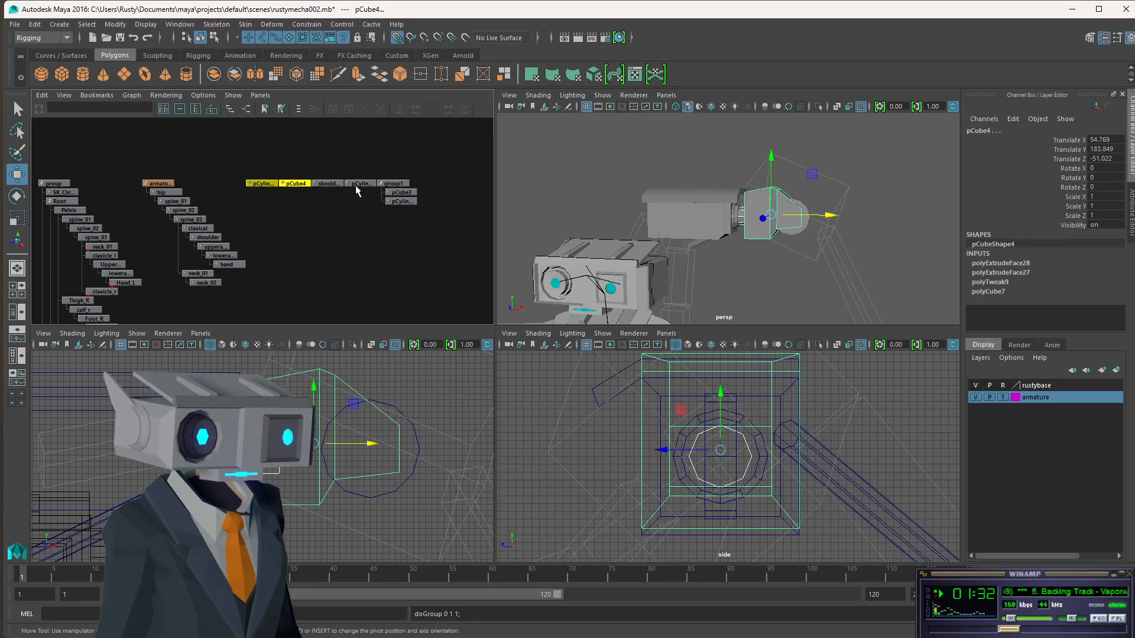
shift+click(361, 183)
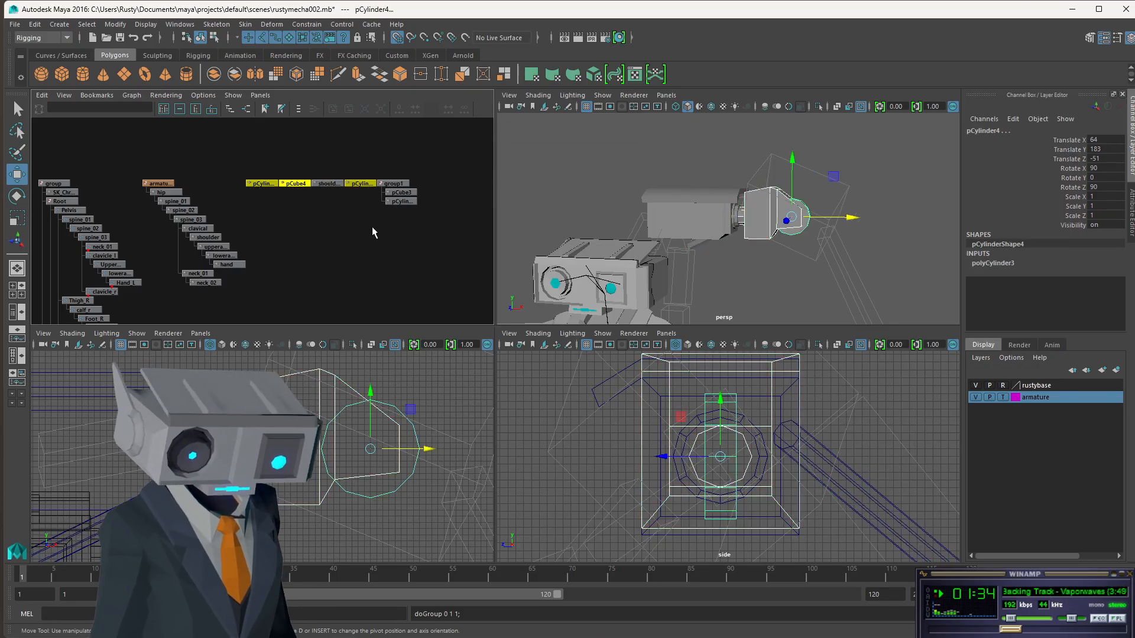
key(ctrl+g)
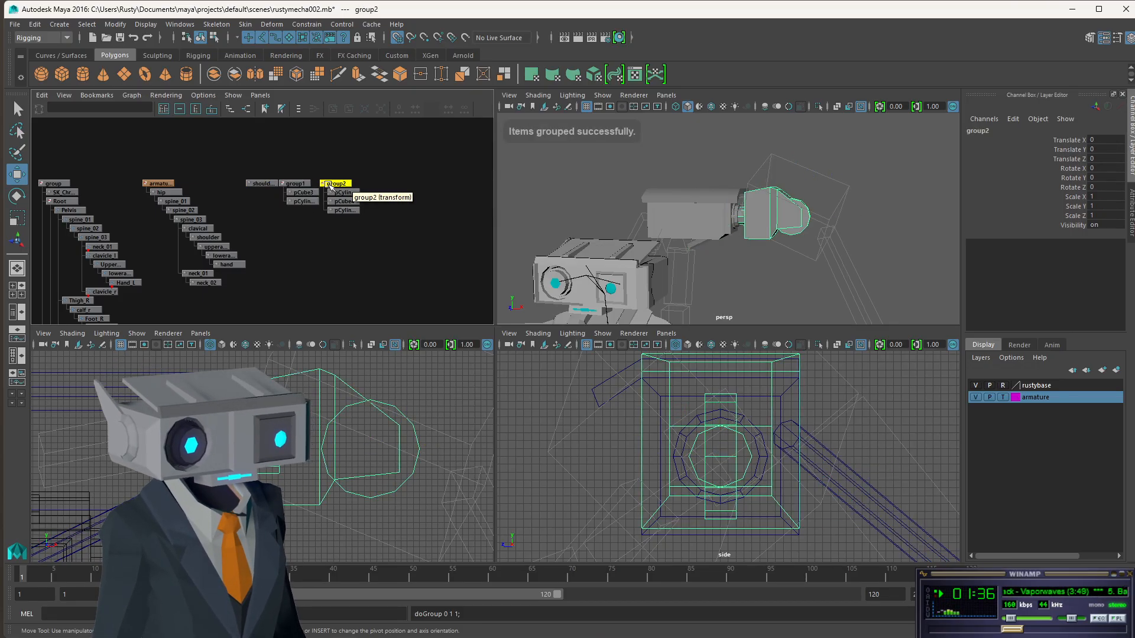
click(302, 184)
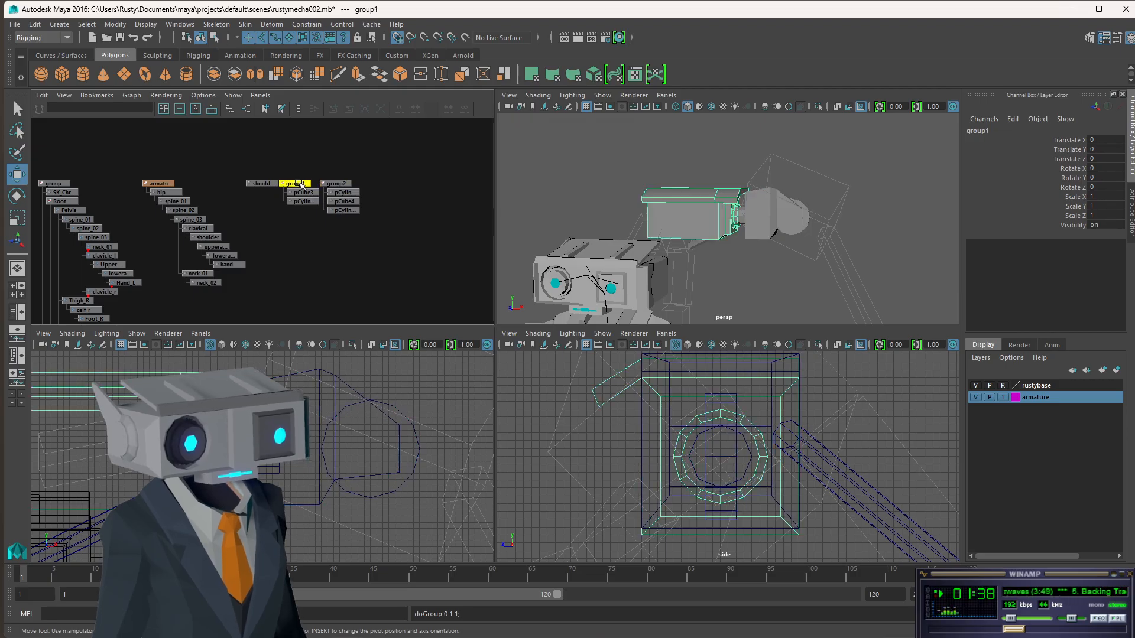
click(343, 185)
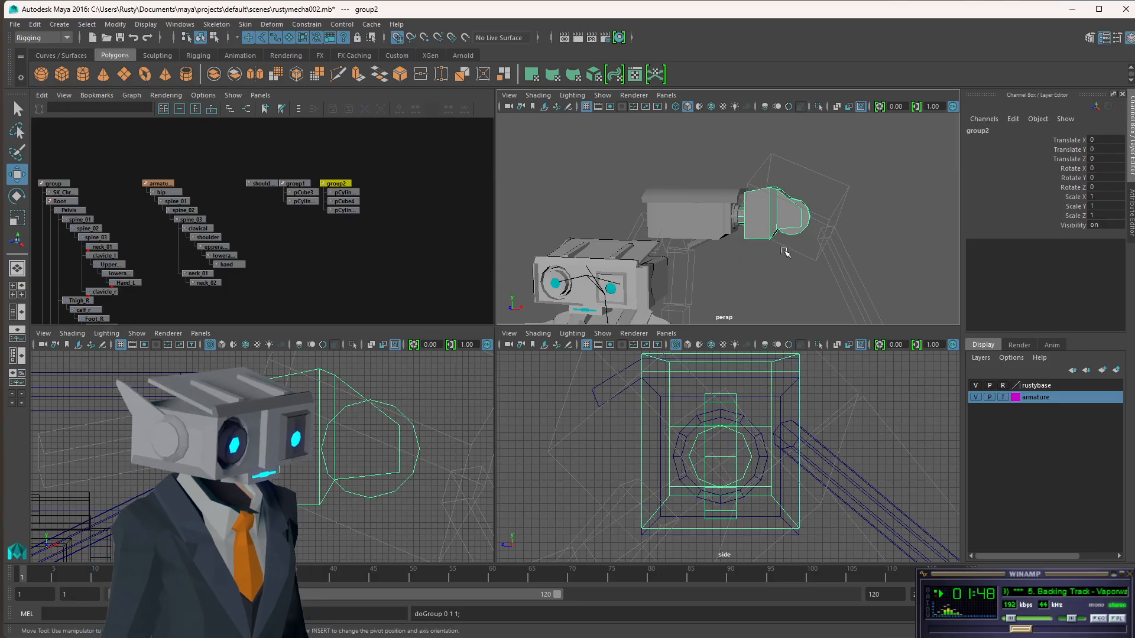
alt+drag(780, 251, 591, 247)
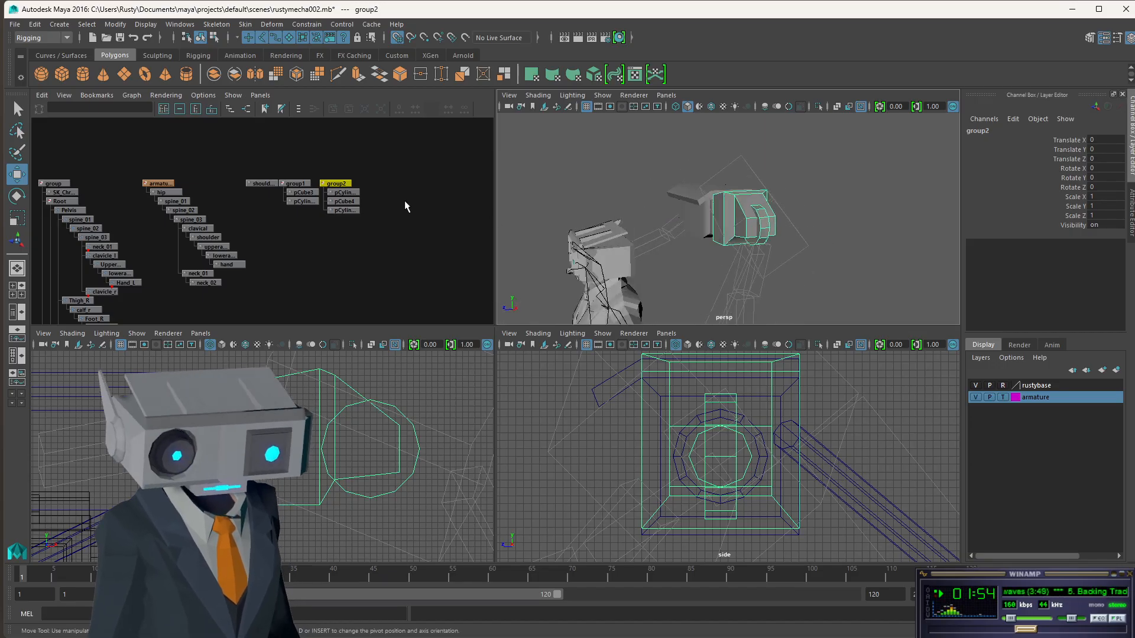
Center the pivot of group2, the shoulder block assembly at the outer end of the arm housing.
key(space)
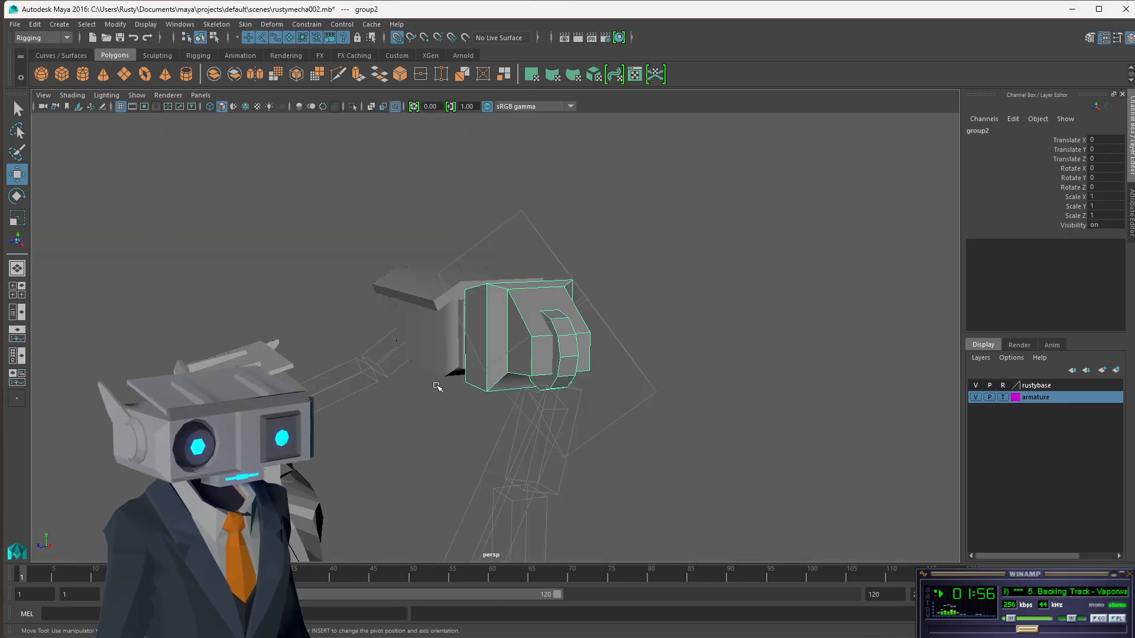
alt+drag(437, 387, 547, 348)
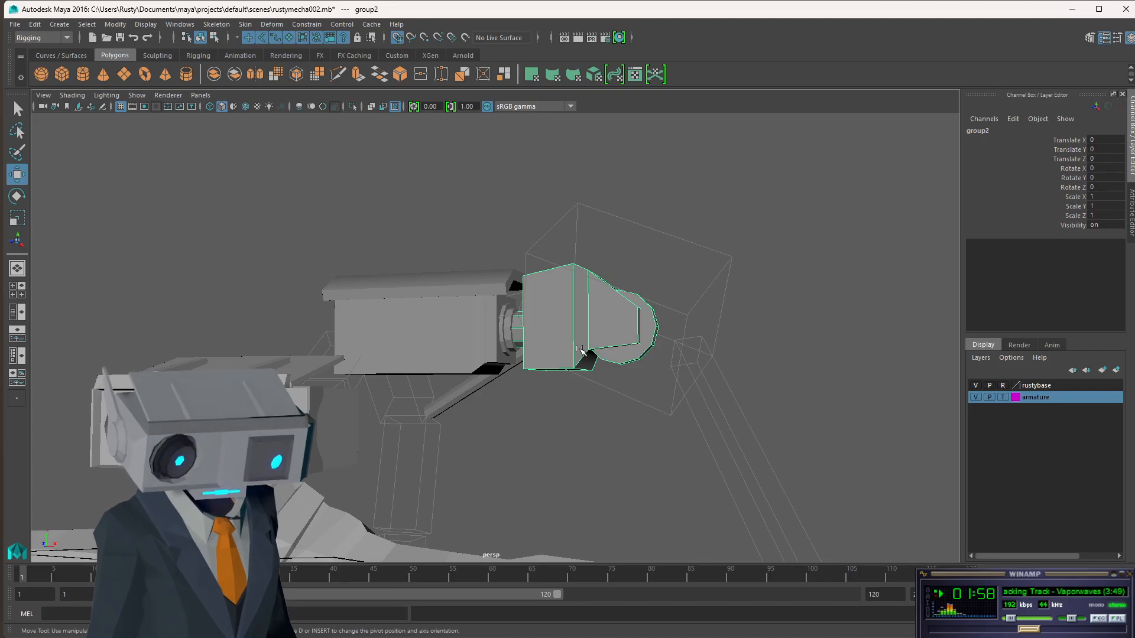
key(e)
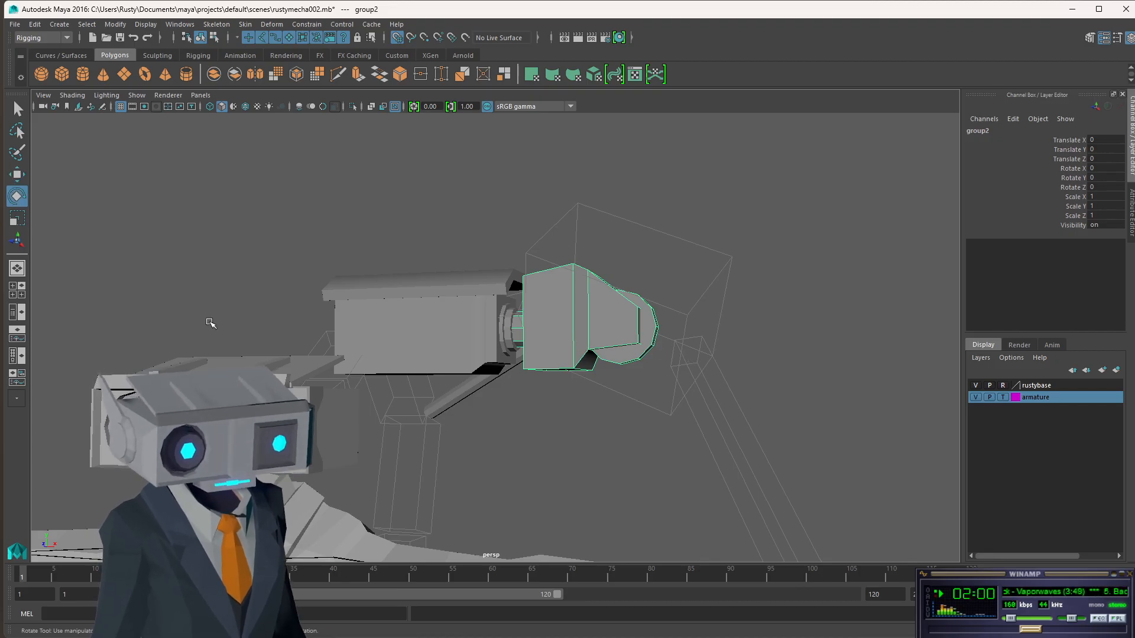
key(space)
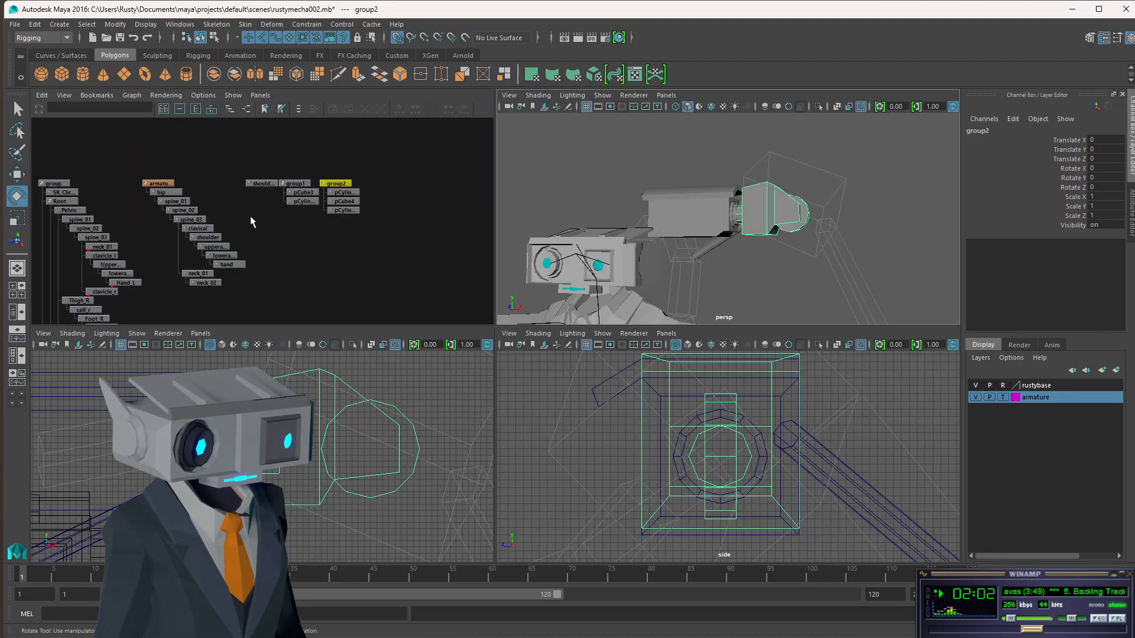
click(367, 189)
click(335, 181)
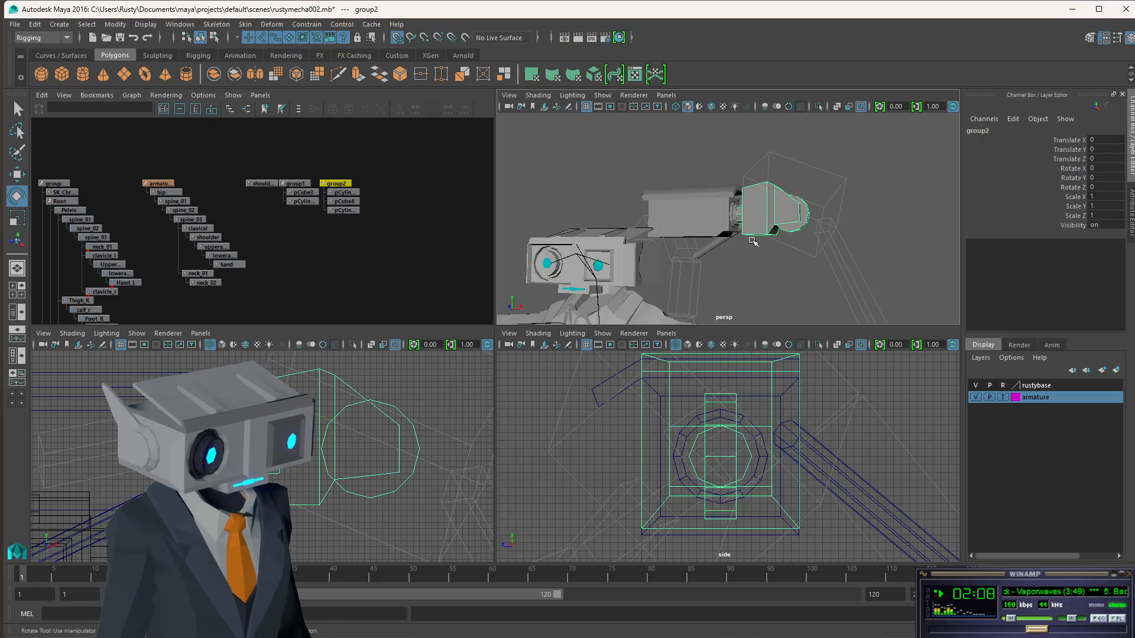
key(f)
scroll(733, 236, up, 4)
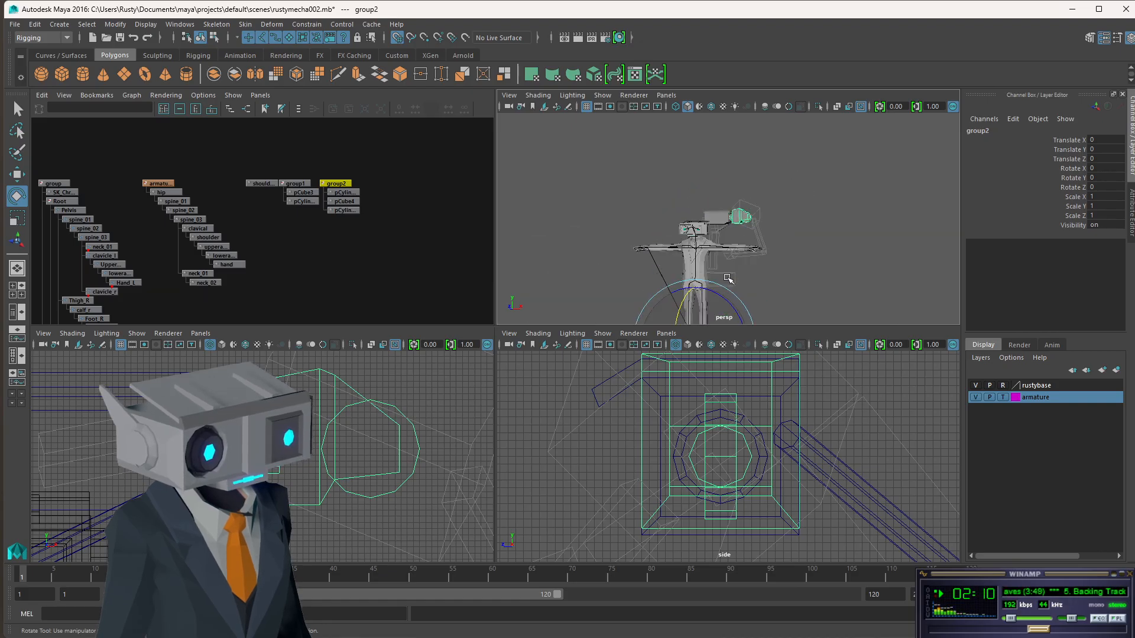
scroll(788, 270, up, 6)
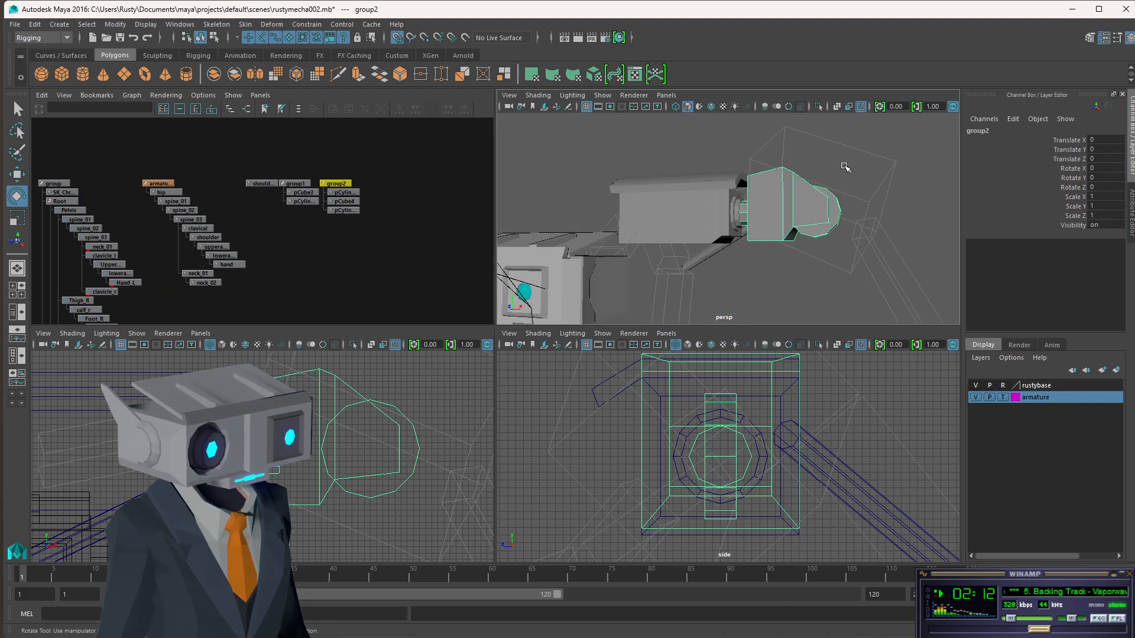
alt+drag(846, 167, 784, 200)
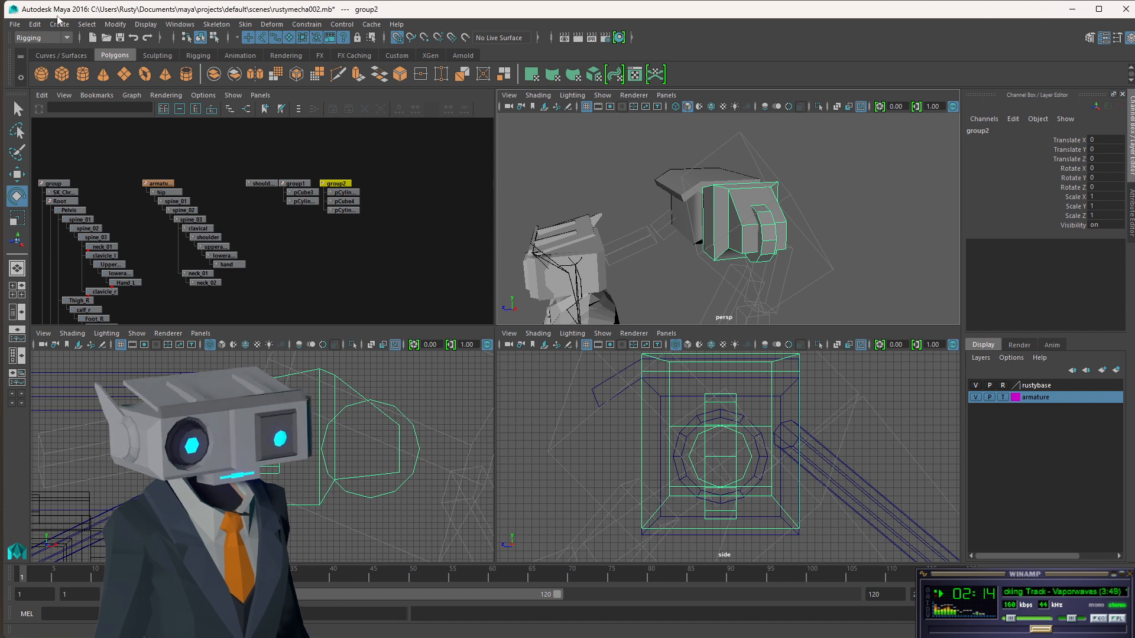
click(87, 25)
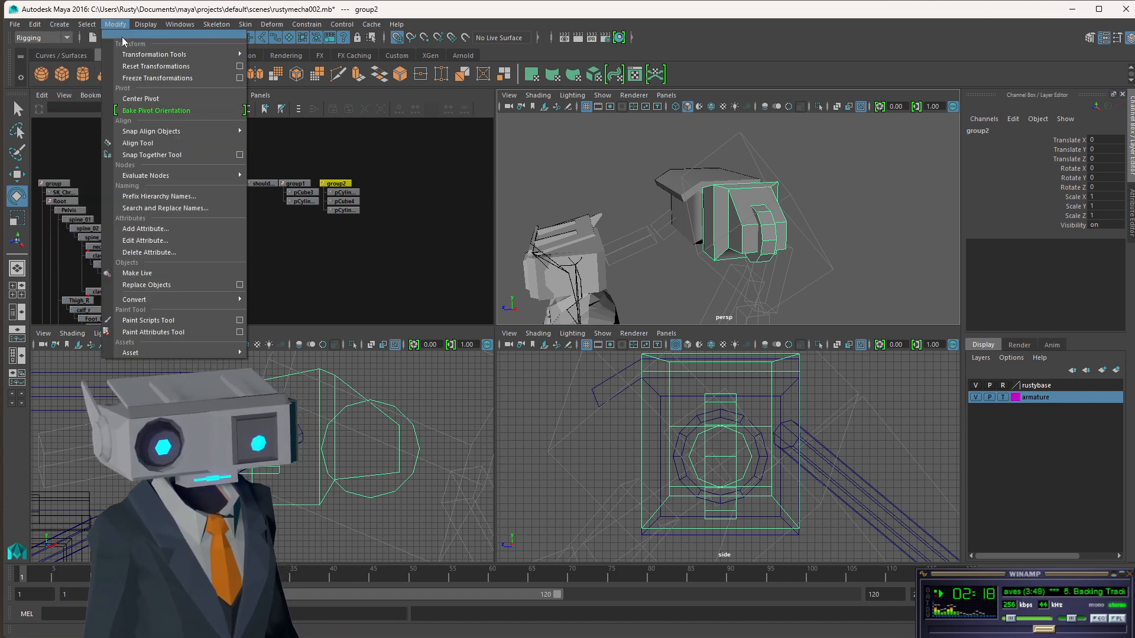
click(142, 98)
Try rotating group2 about its X axis around the centered pivot, and undo the rotations.
alt+drag(764, 251, 770, 233)
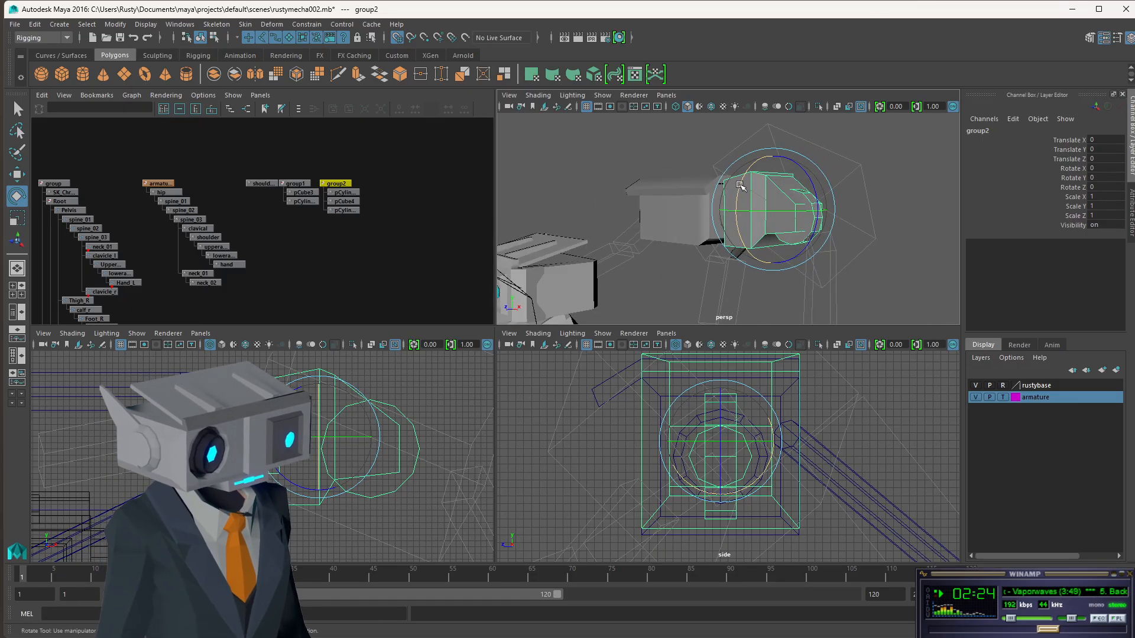
mouse_move(739, 185)
mouse_down()
mouse_move(754, 204)
mouse_move(757, 189)
mouse_up()
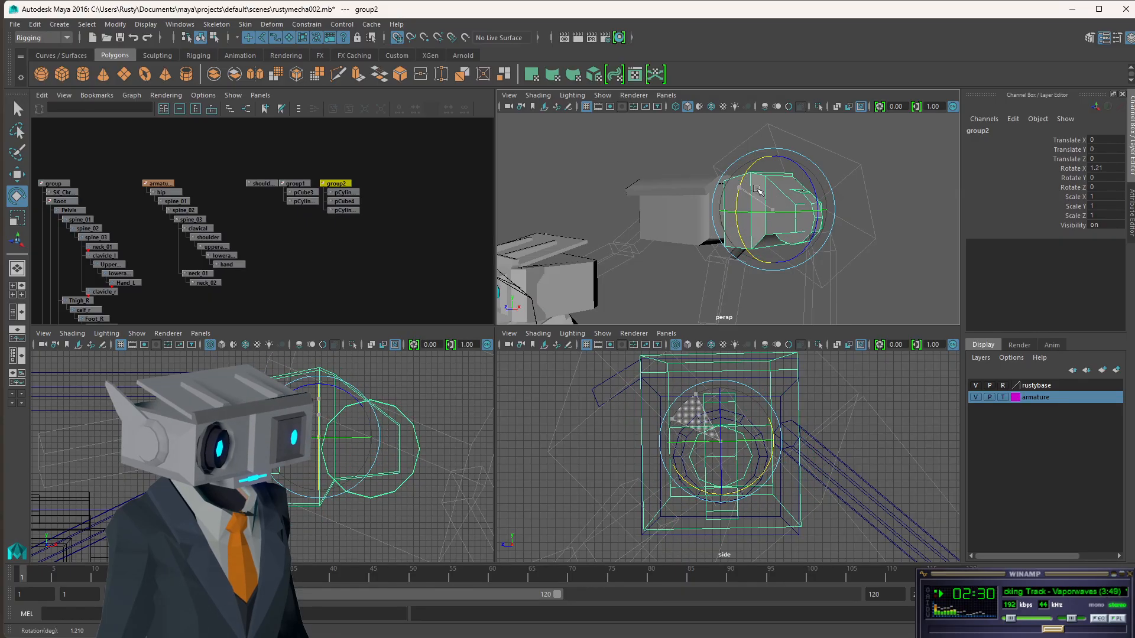
key(space)
alt+drag(534, 367, 623, 369)
mouse_move(634, 329)
mouse_down()
mouse_move(625, 352)
mouse_move(635, 312)
mouse_up()
key(ctrl+z)
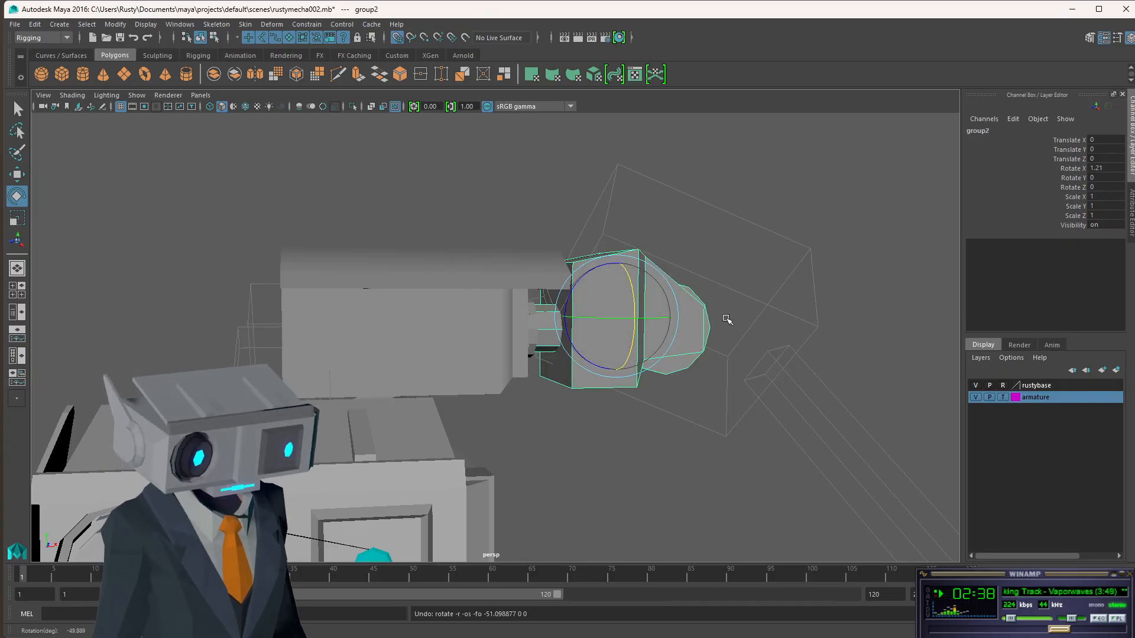
alt+drag(728, 320, 591, 319)
key(space)
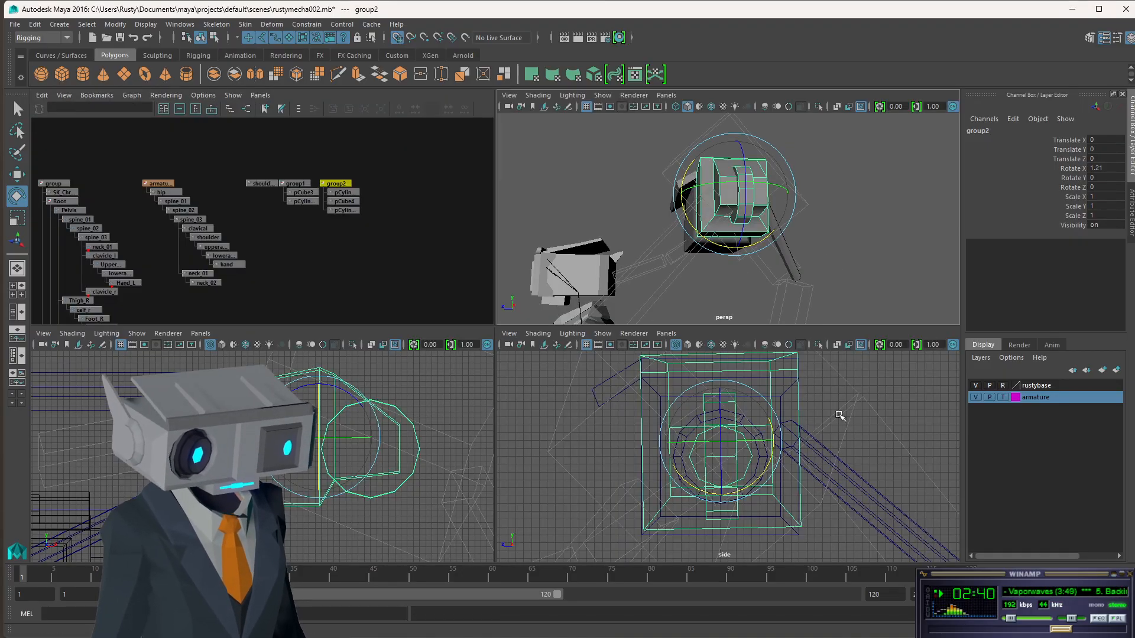
key(space)
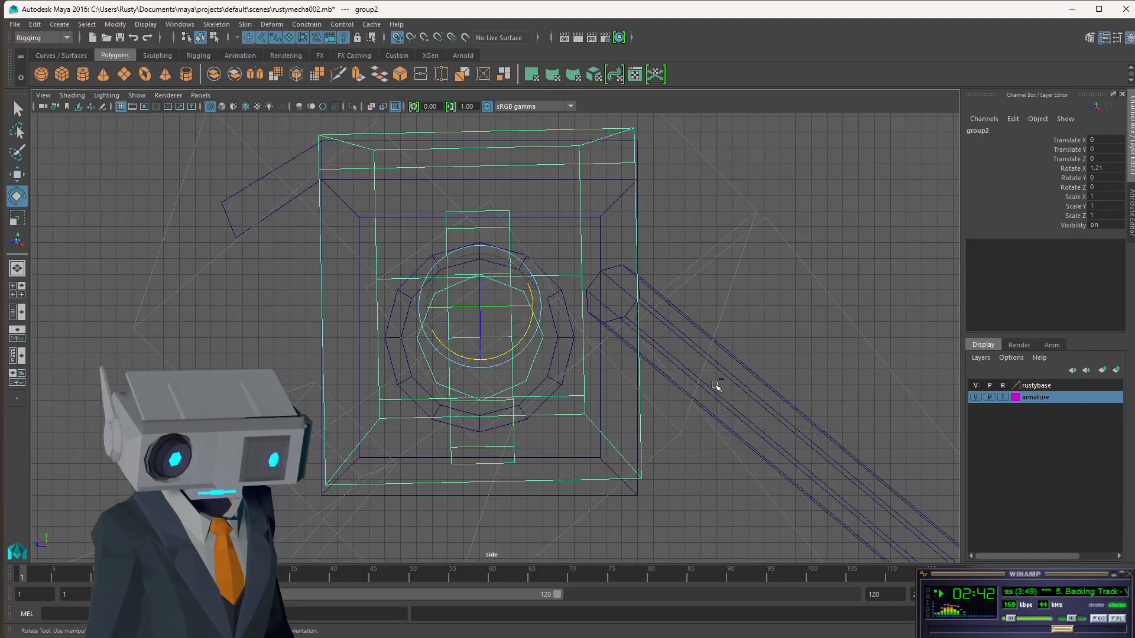
key(ctrl+z)
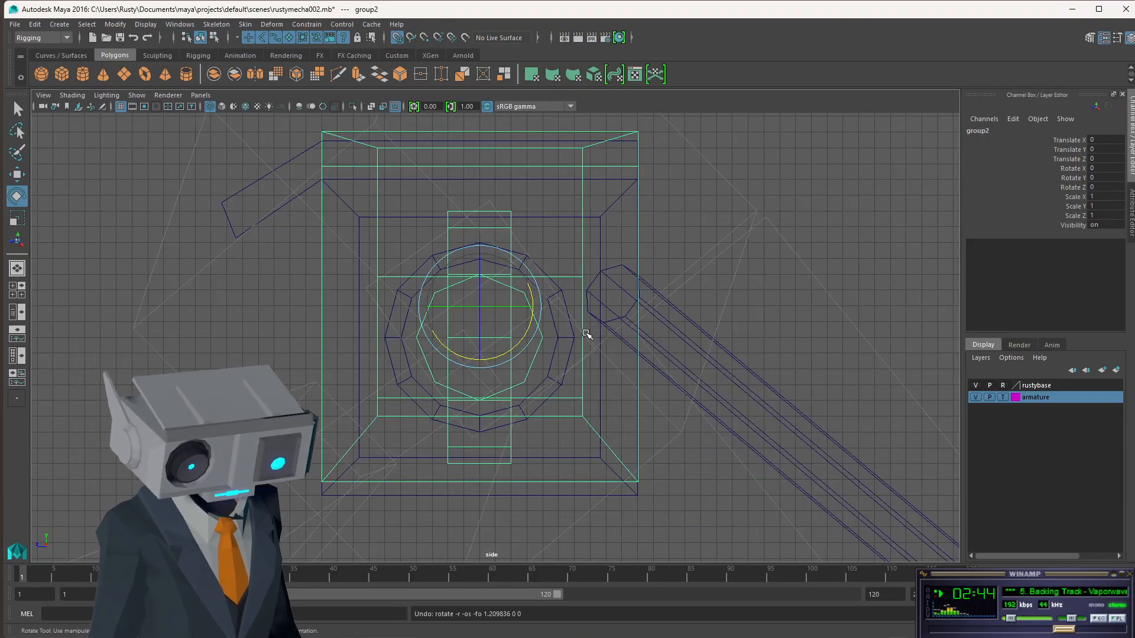
Move group2's pivot straight down in the side view to the center of the connecting cylinder.
key(d)
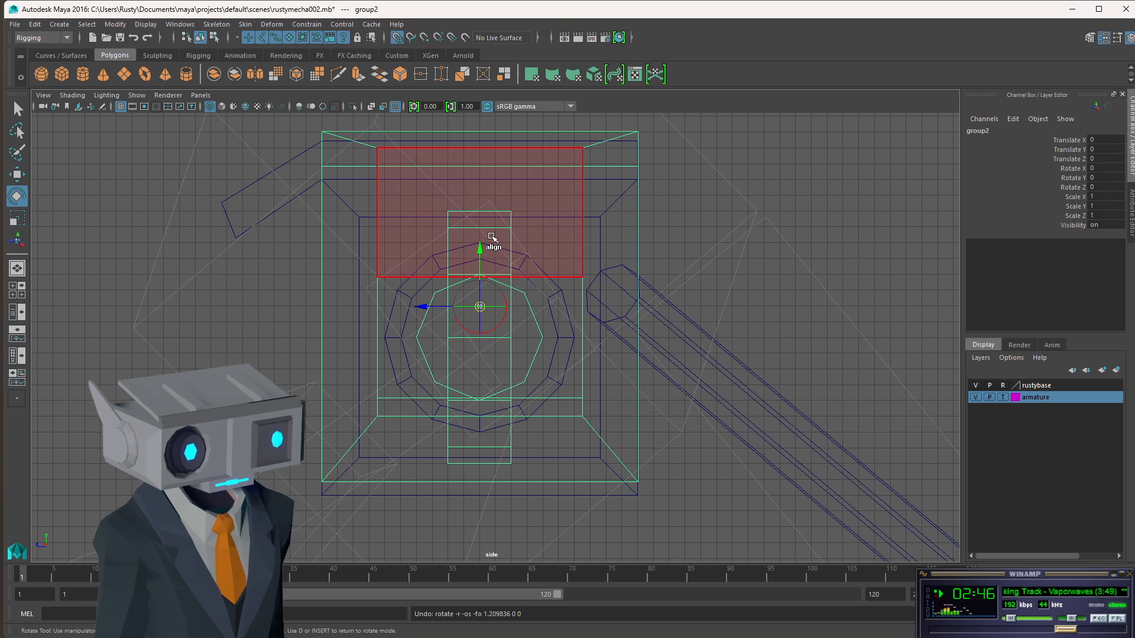
drag(480, 252, 471, 335)
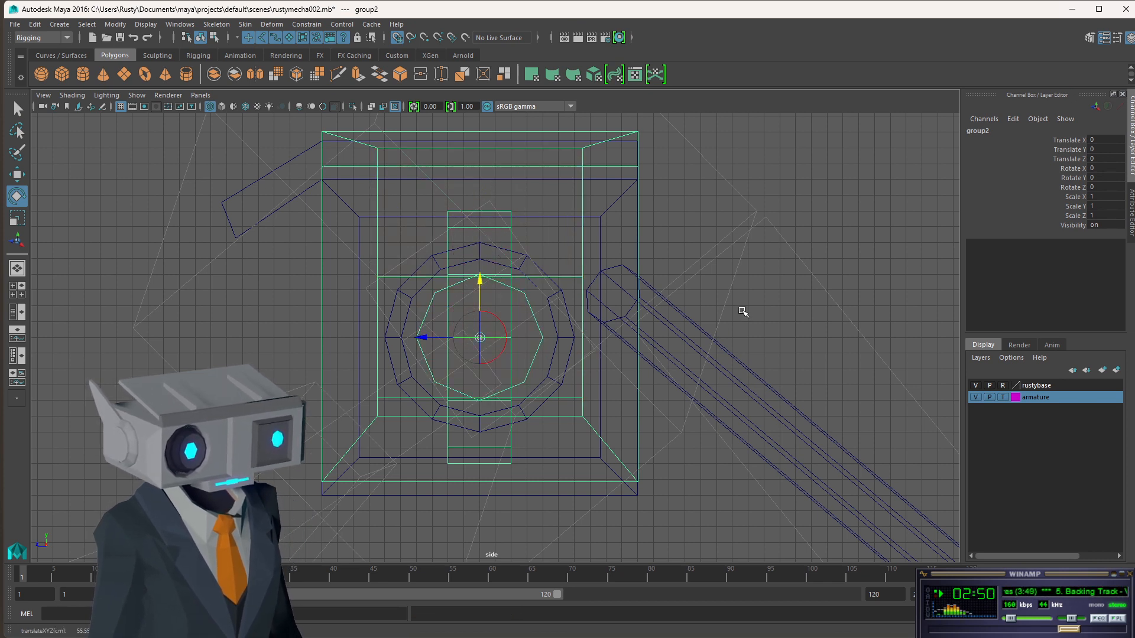
key(Insert)
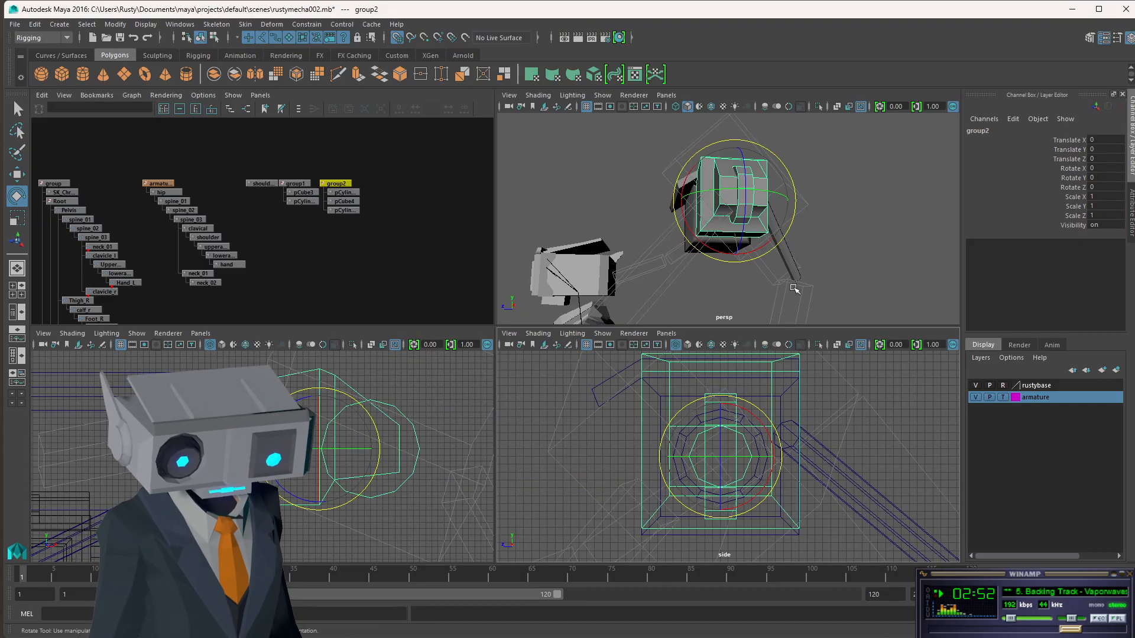
key(space)
Test the relocated pivot by rotating the shoulder group about X in both directions, undoing each rotation.
alt+drag(712, 235, 807, 280)
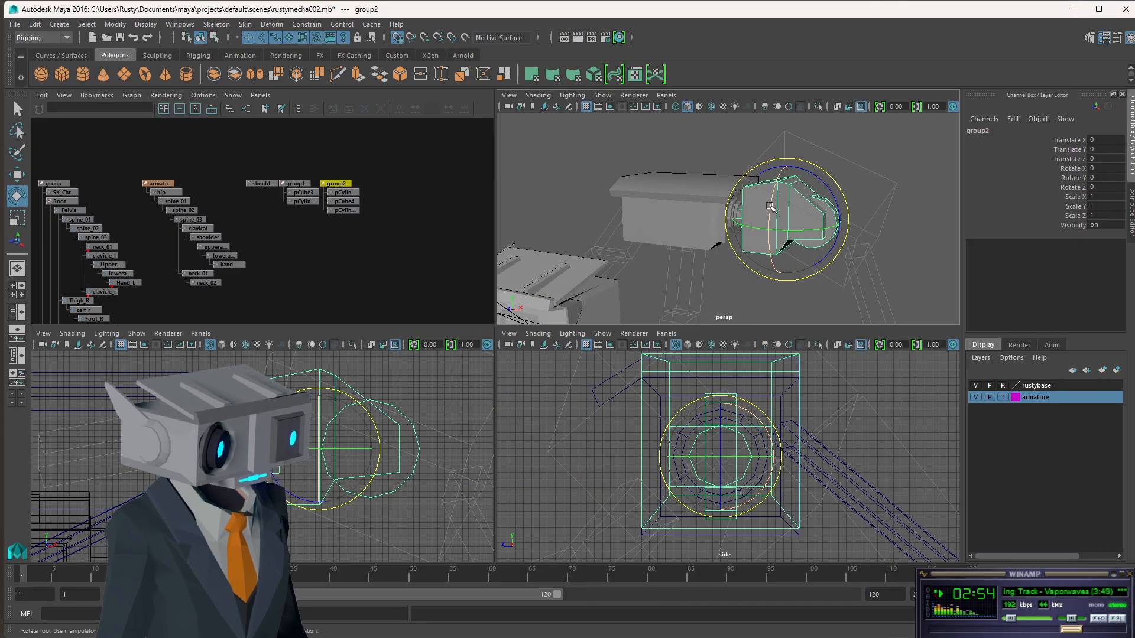
mouse_move(771, 206)
mouse_down()
mouse_move(774, 237)
mouse_move(770, 193)
mouse_move(785, 217)
mouse_up()
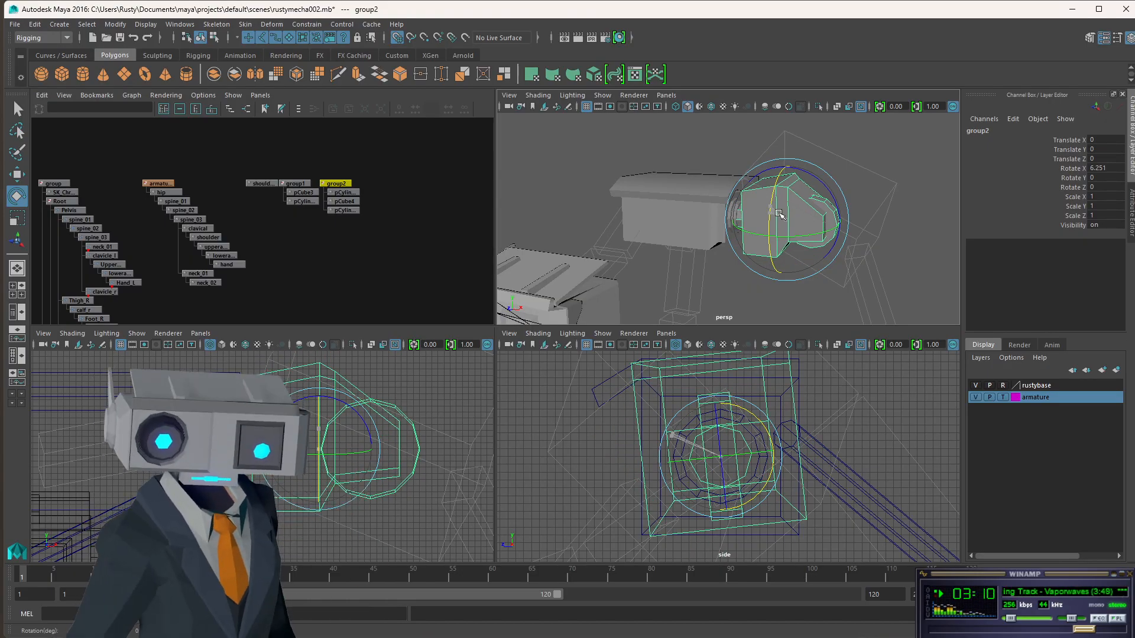
drag(780, 214, 814, 185)
key(ctrl+z)
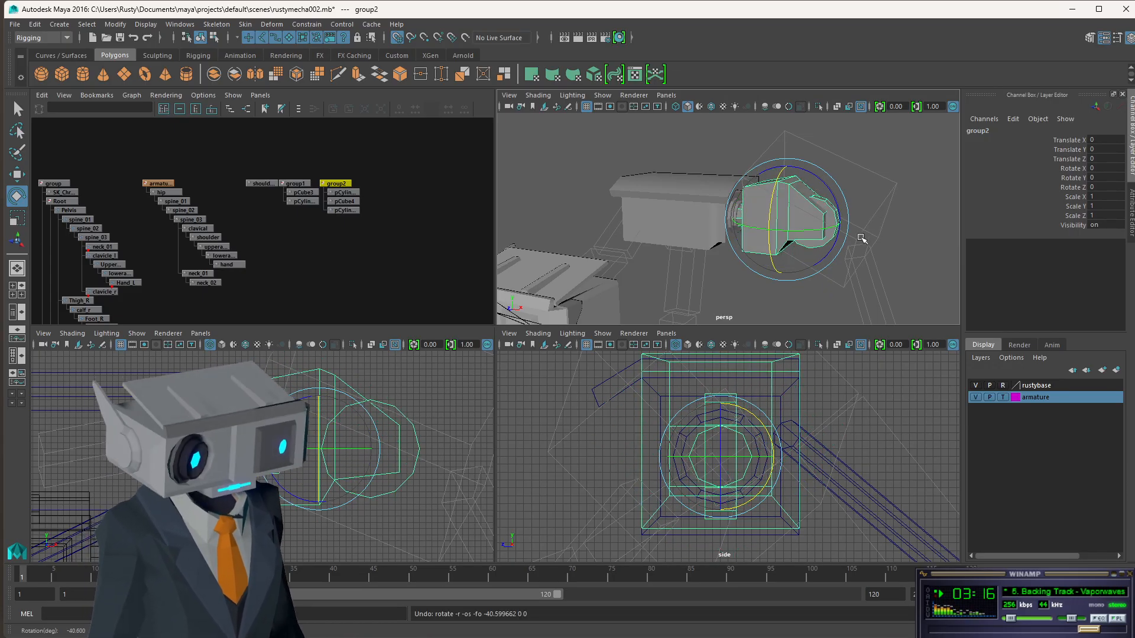
alt+drag(667, 225, 738, 214)
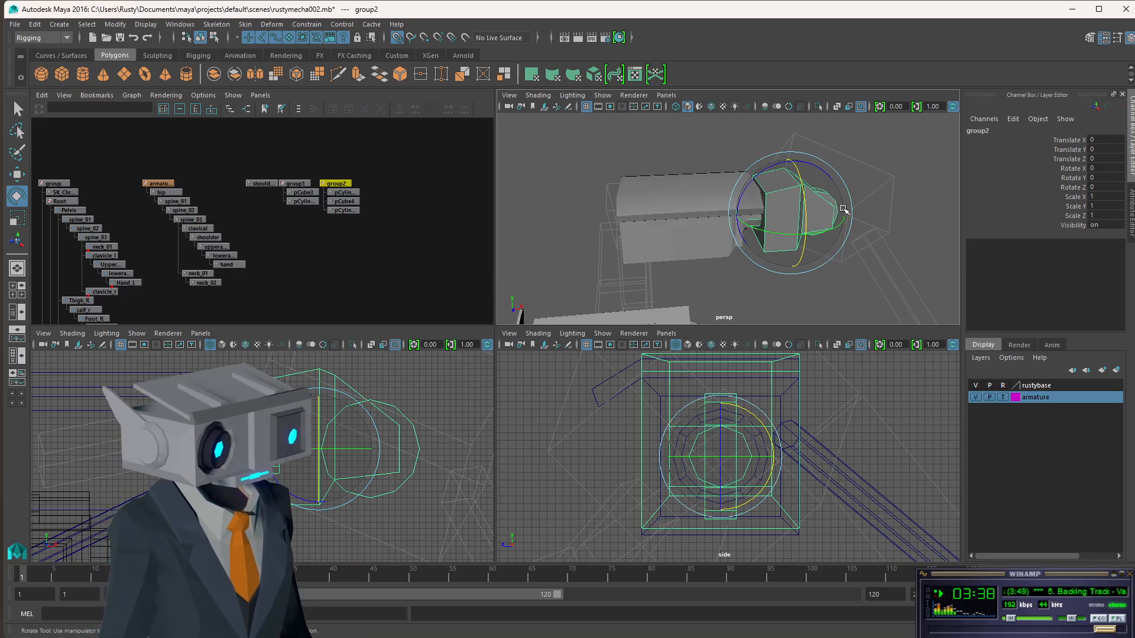
alt+drag(824, 215, 767, 210)
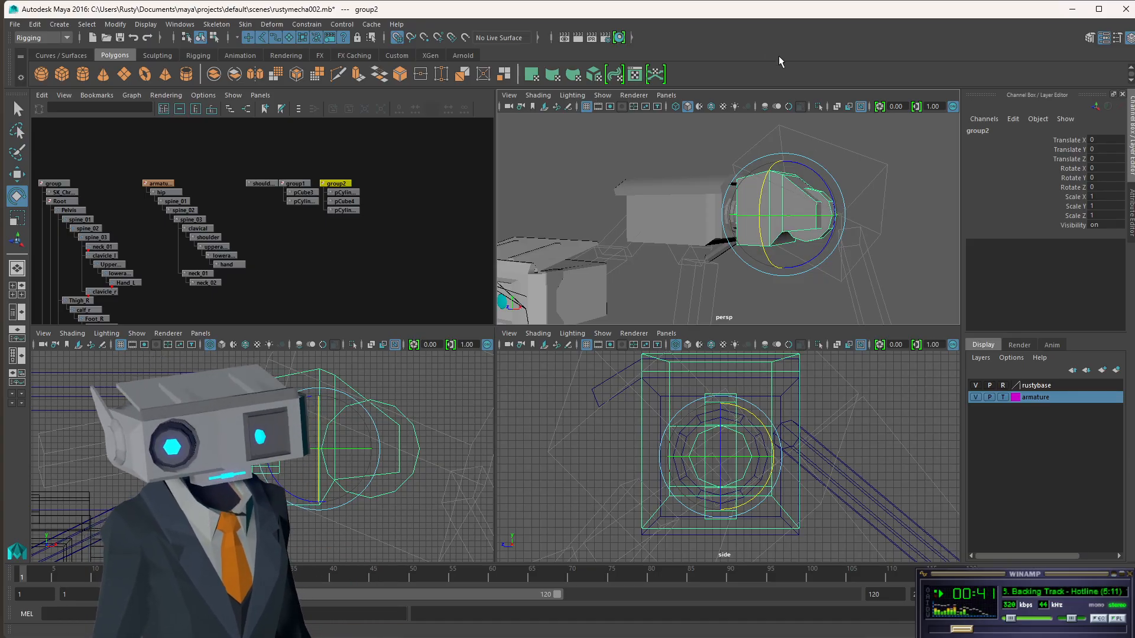
alt+drag(810, 265, 844, 268)
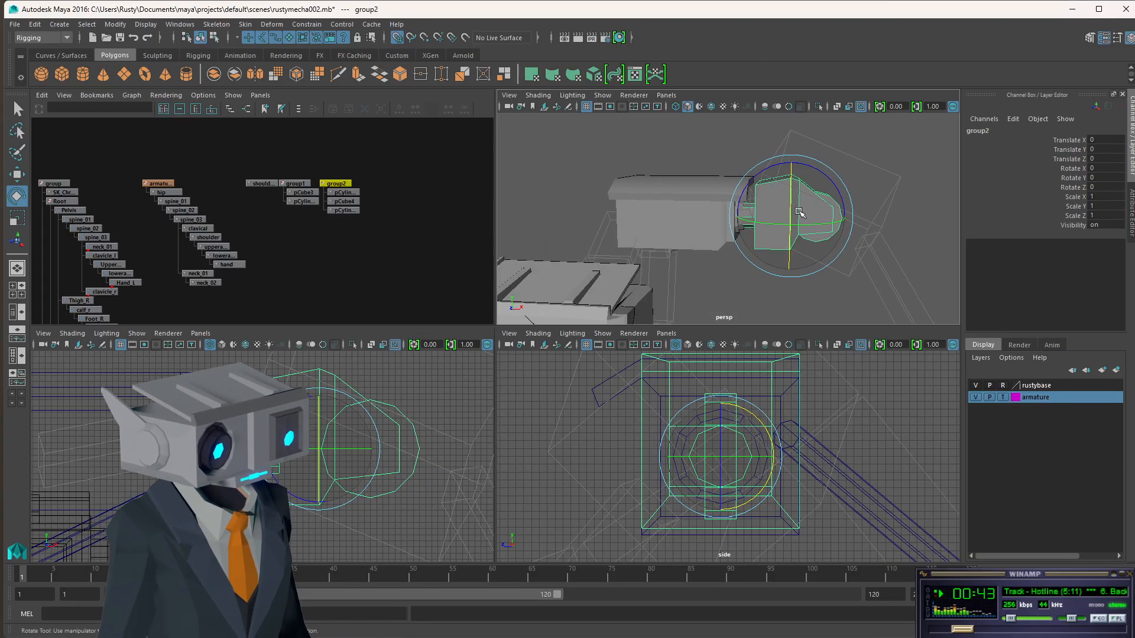
drag(799, 214, 806, 258)
key(ctrl+z)
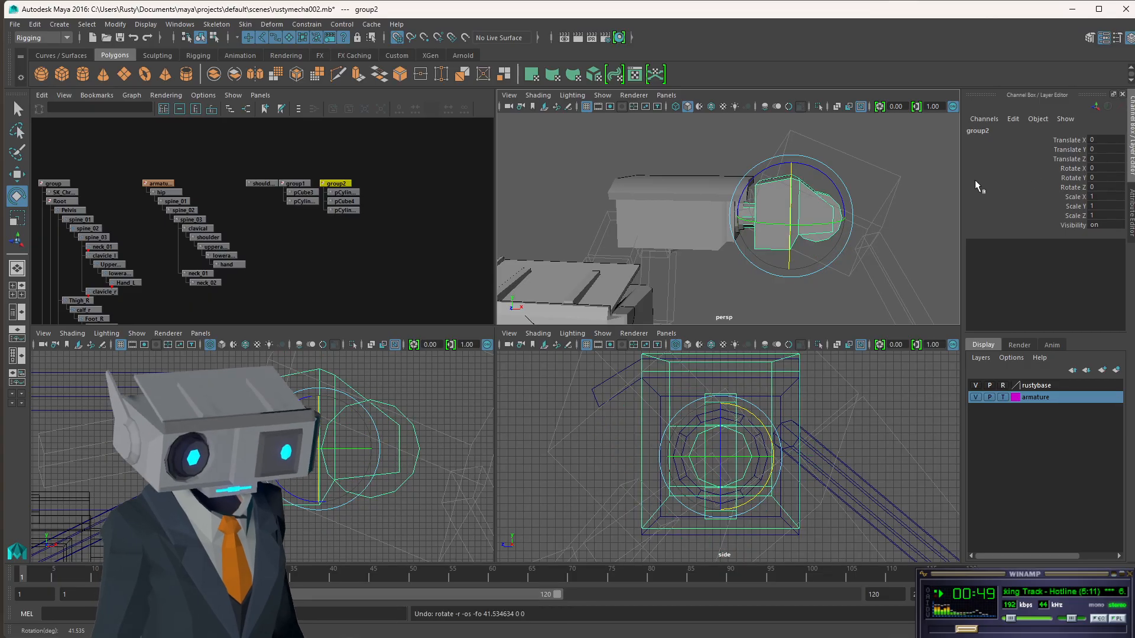
Rename group2 as shoulder_grp.
double_click(982, 131)
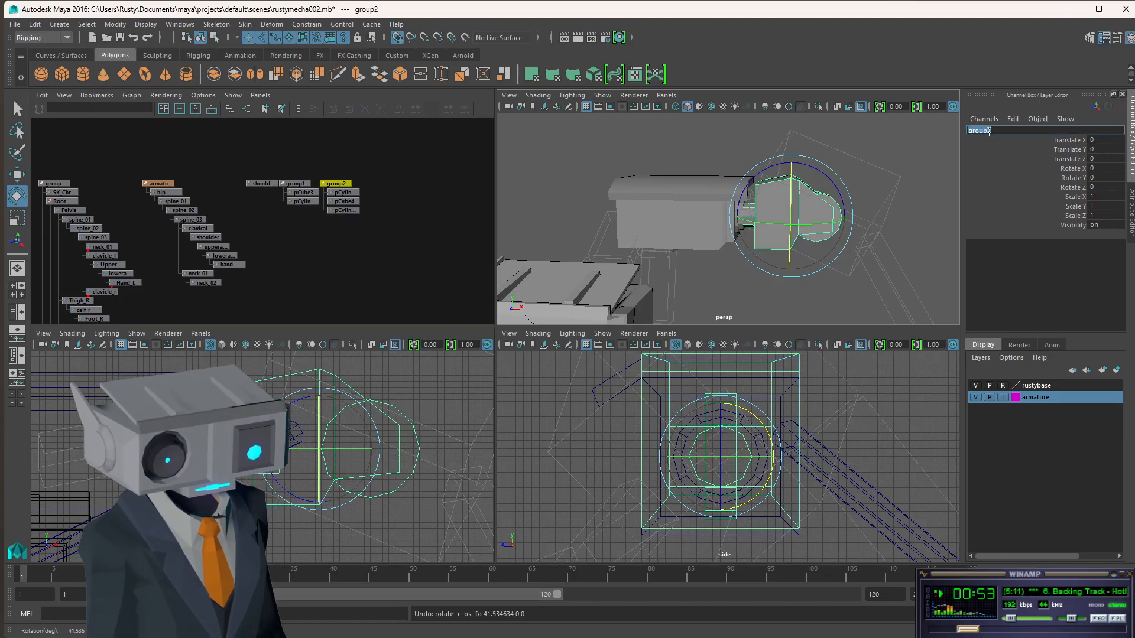
text(shoulder)
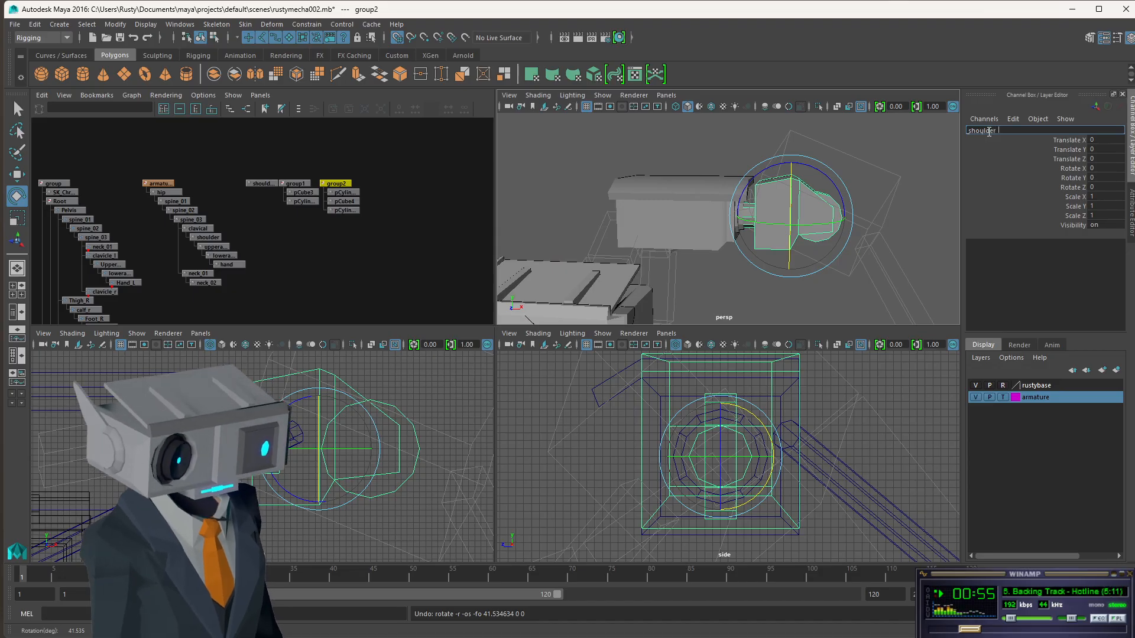
text(_grp)
key(Return)
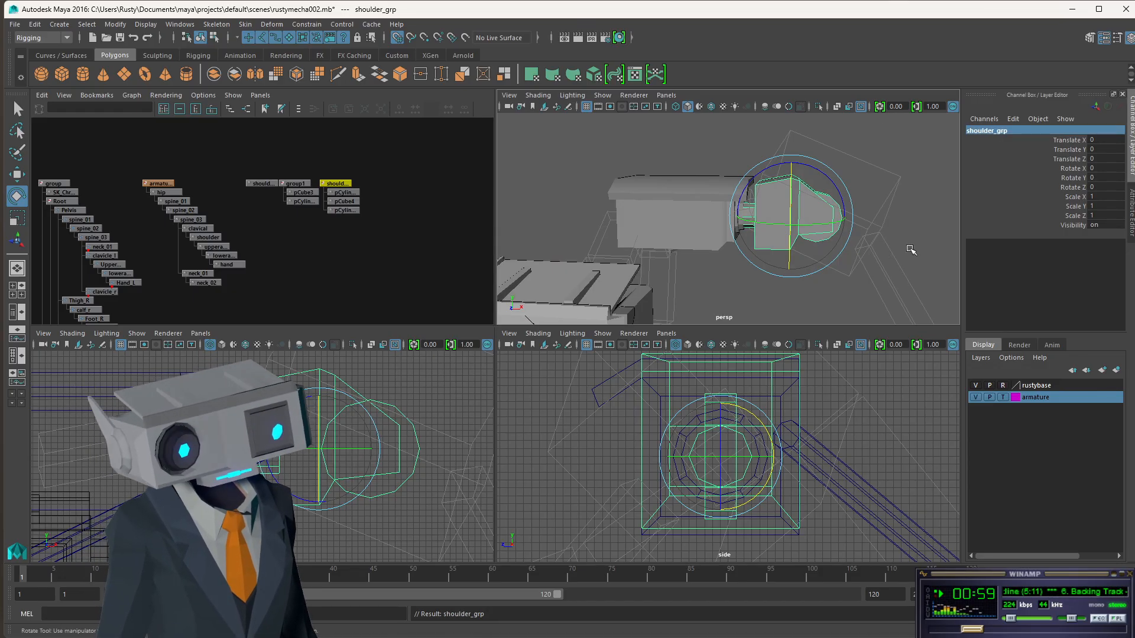
Switch to the reference image GundamIBO-frame.png to examine its shoulder joint, and return to Maya.
alt+drag(910, 250, 837, 232)
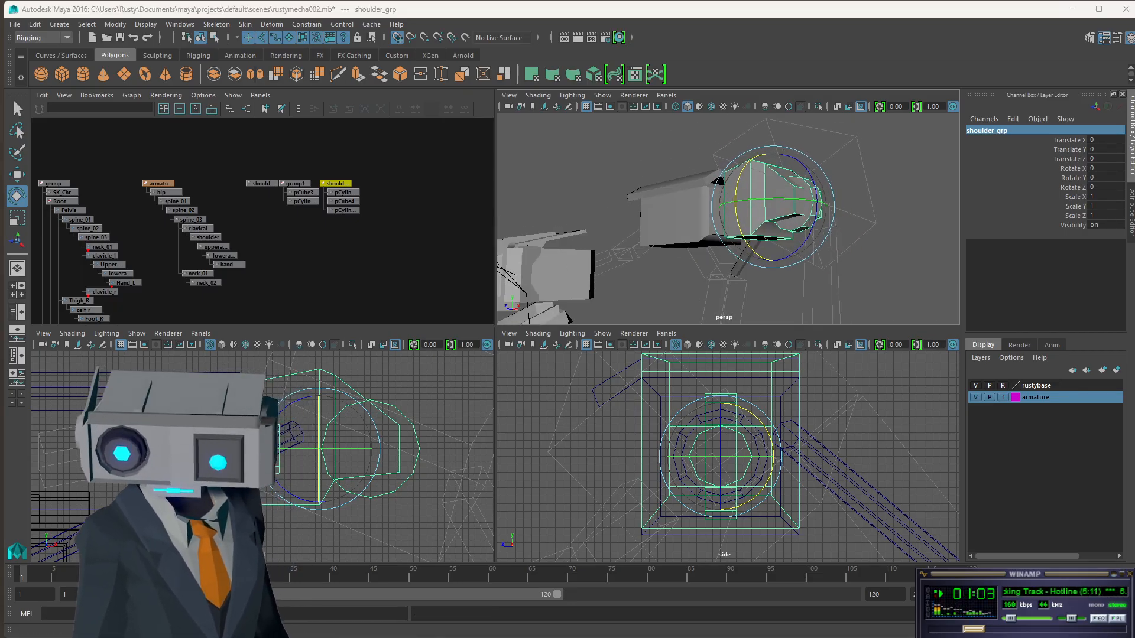
key(alt+Tab)
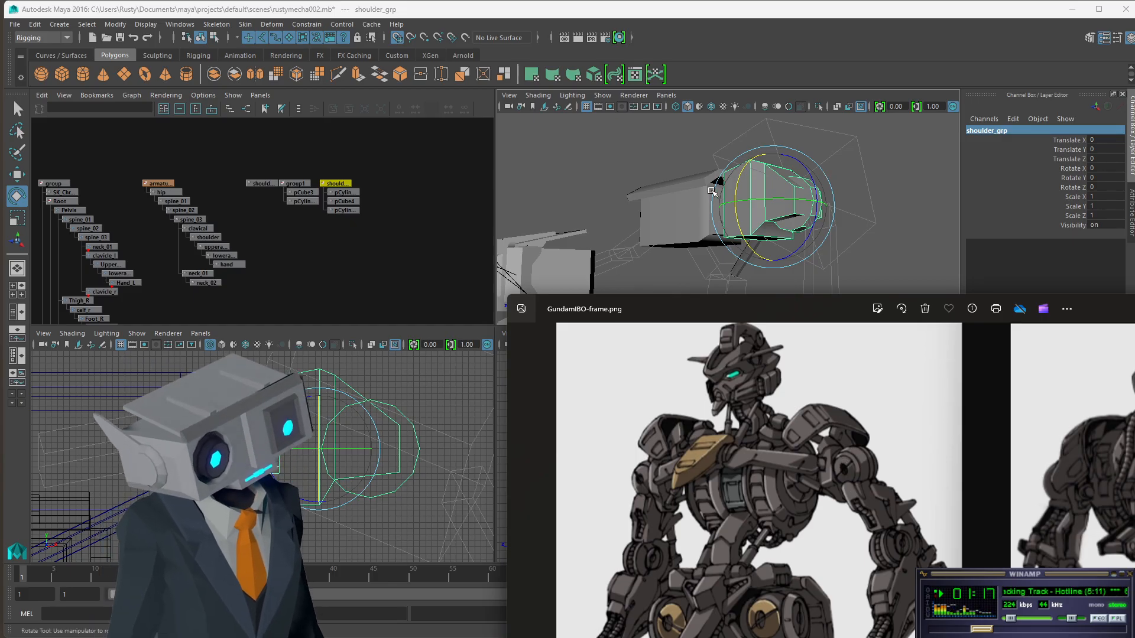
click(342, 242)
Show the side view shaded and select pCylinder4, the narrow cylinder at the shoulder's outer end.
click(346, 193)
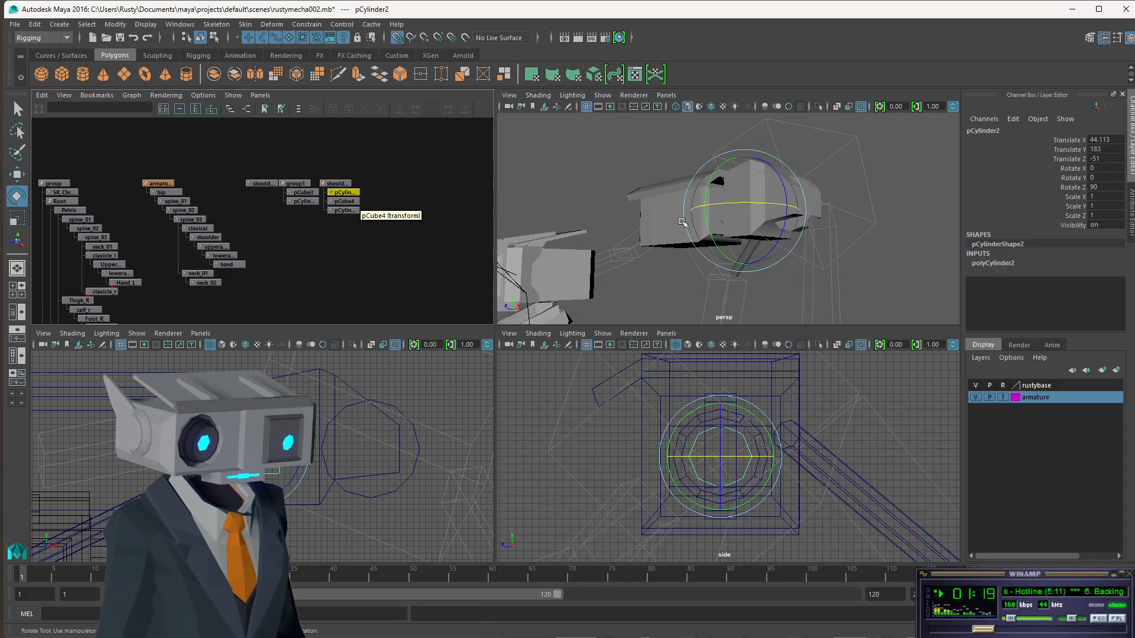
scroll(773, 467, down, 4)
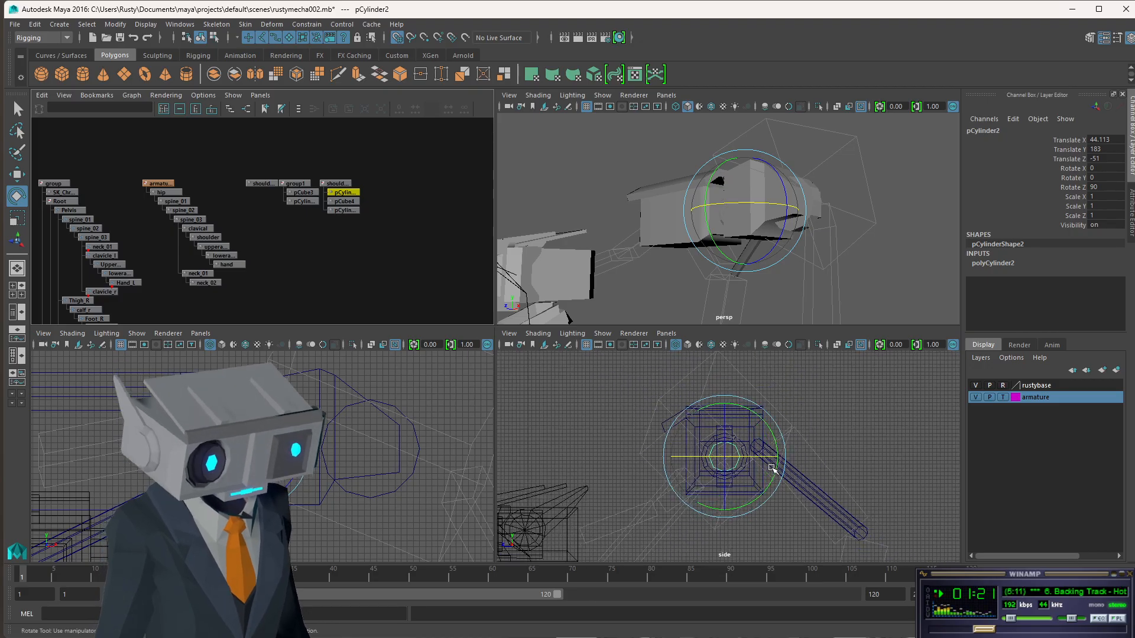
scroll(768, 467, up, 4)
key(5)
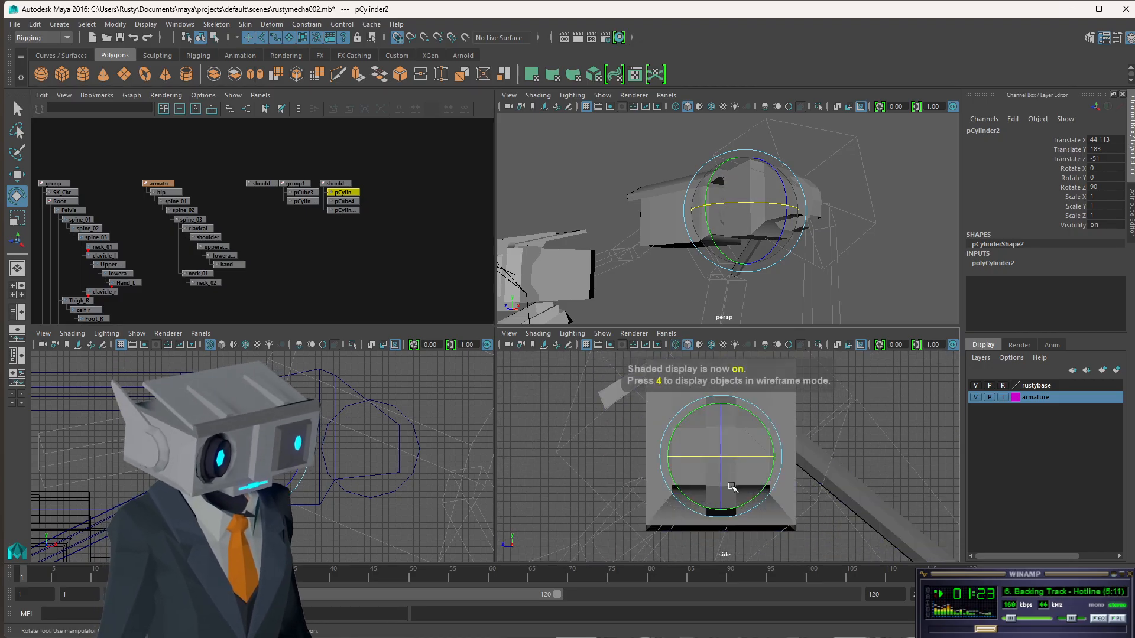
key(q)
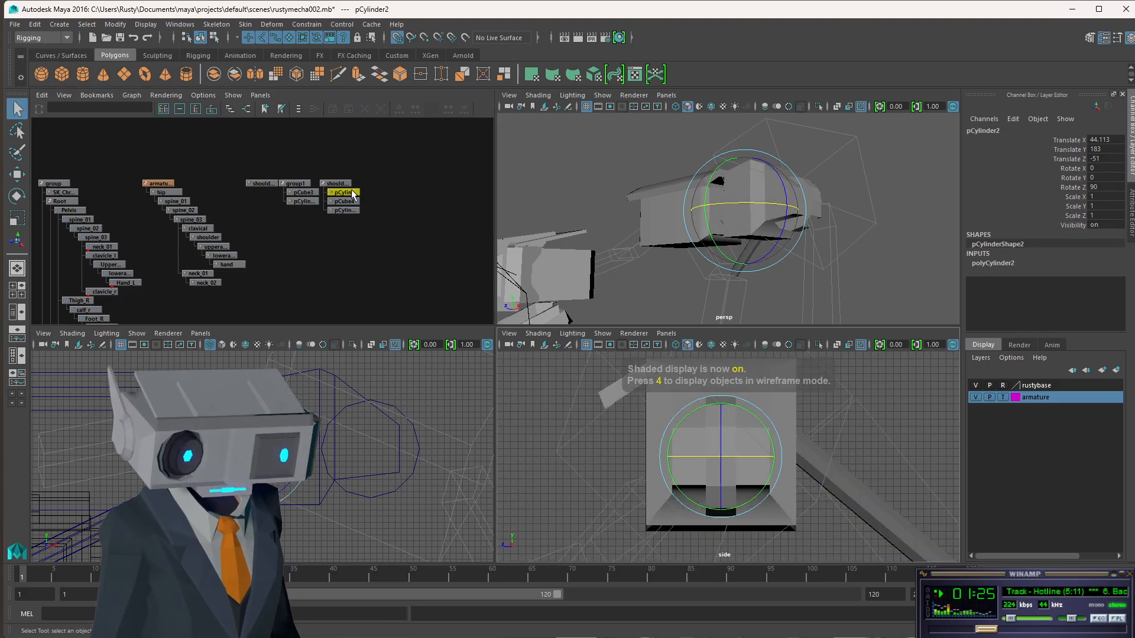
click(352, 194)
click(721, 464)
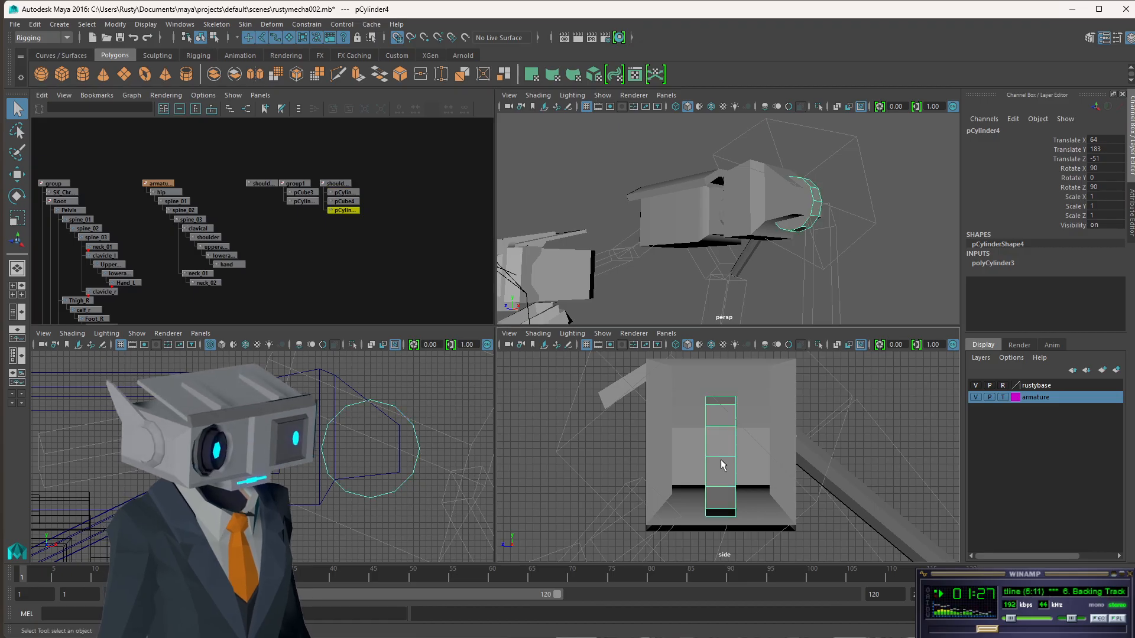
Set the height of the selected shoulder cylinder, pCylinder4, to 10.
click(1004, 264)
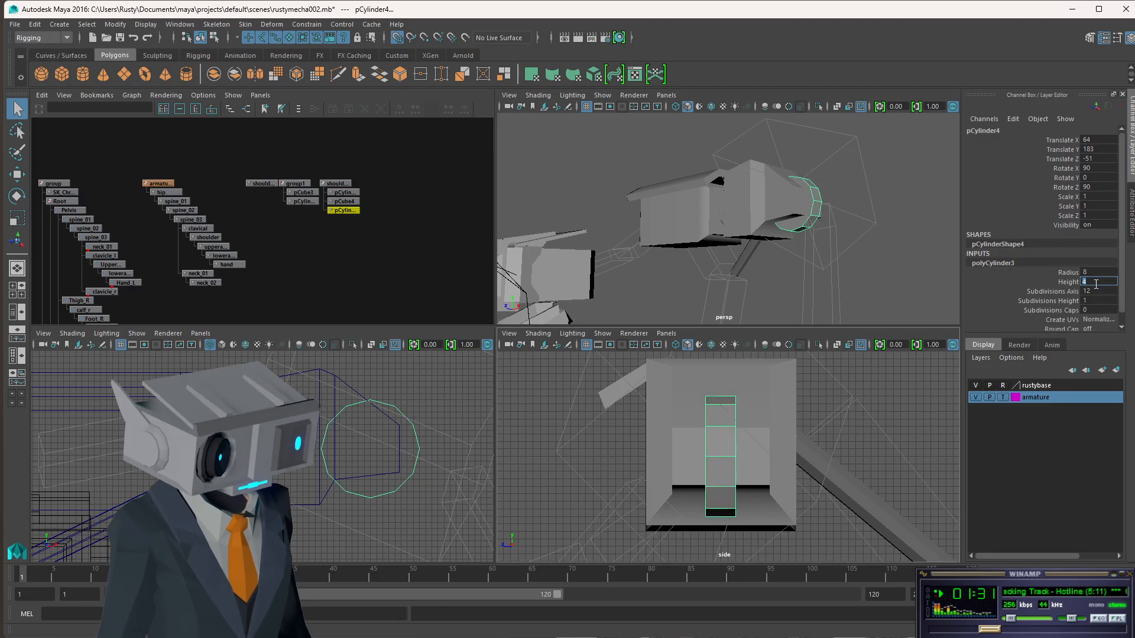
key(Return)
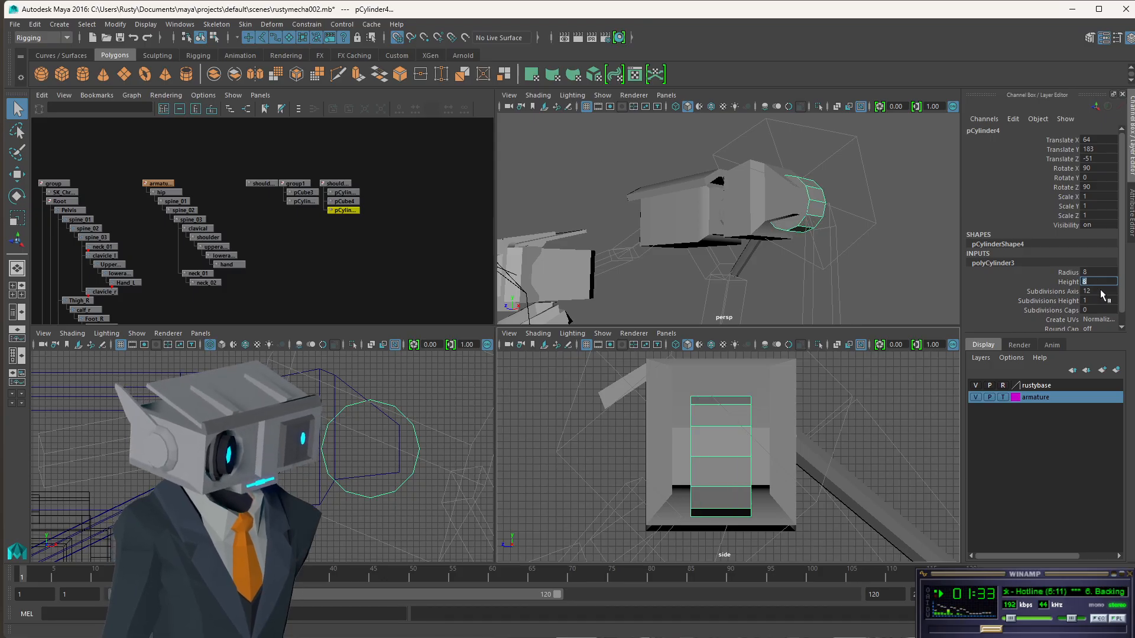
text(1)
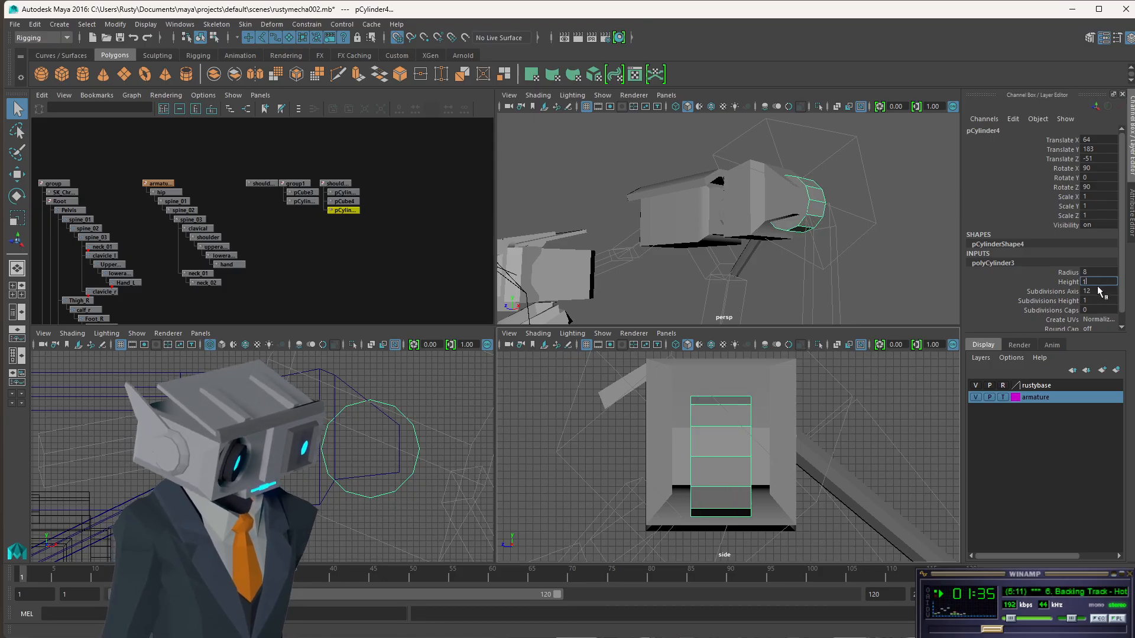
text(0)
key(Return)
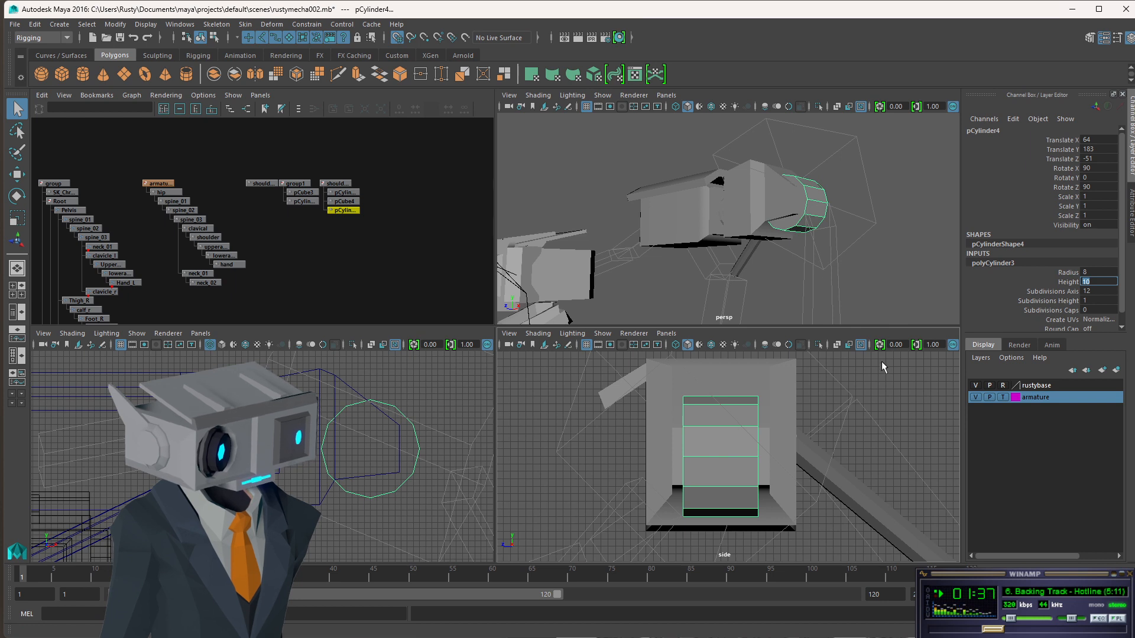
Widen pCube4 along Z by scaling the four vertices at the start of its taper, and return to object mode.
click(671, 460)
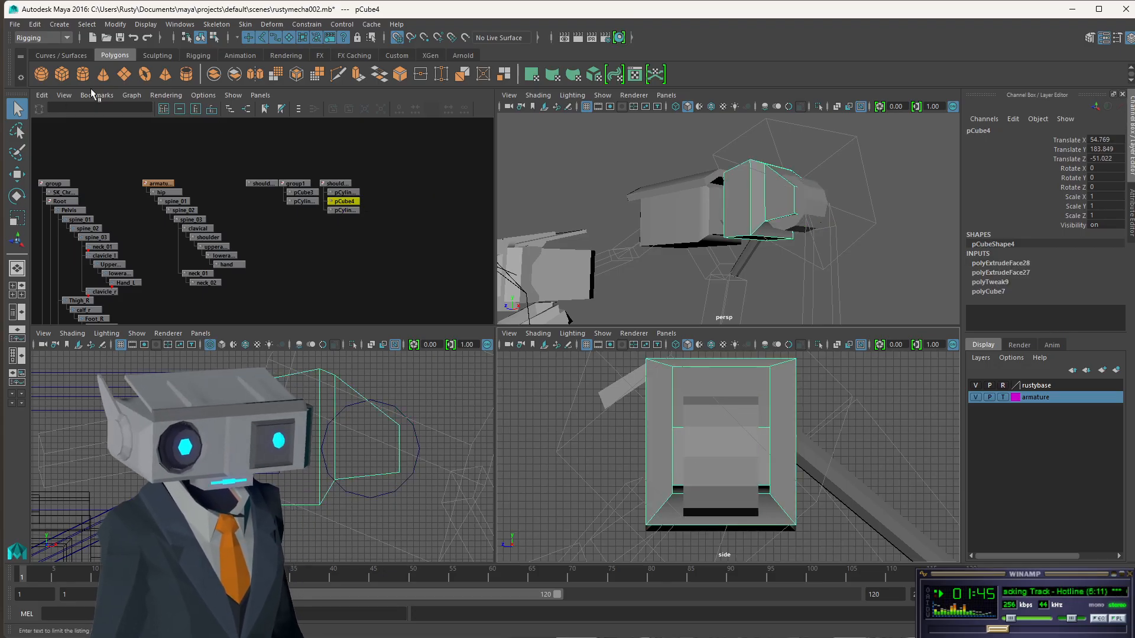
click(214, 37)
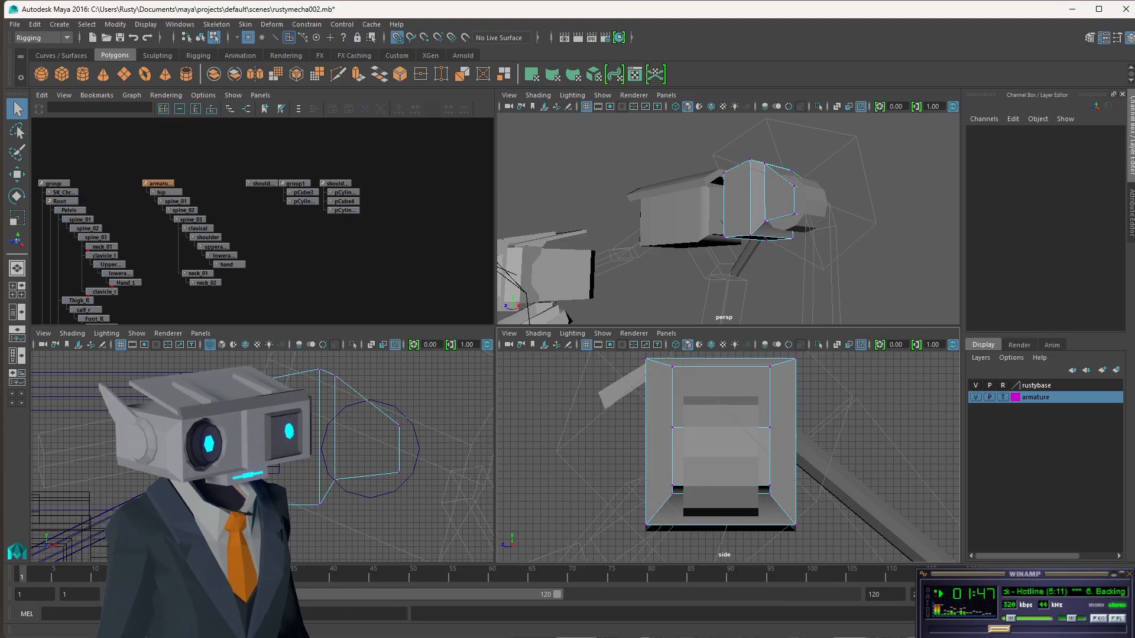
drag(347, 362, 332, 506)
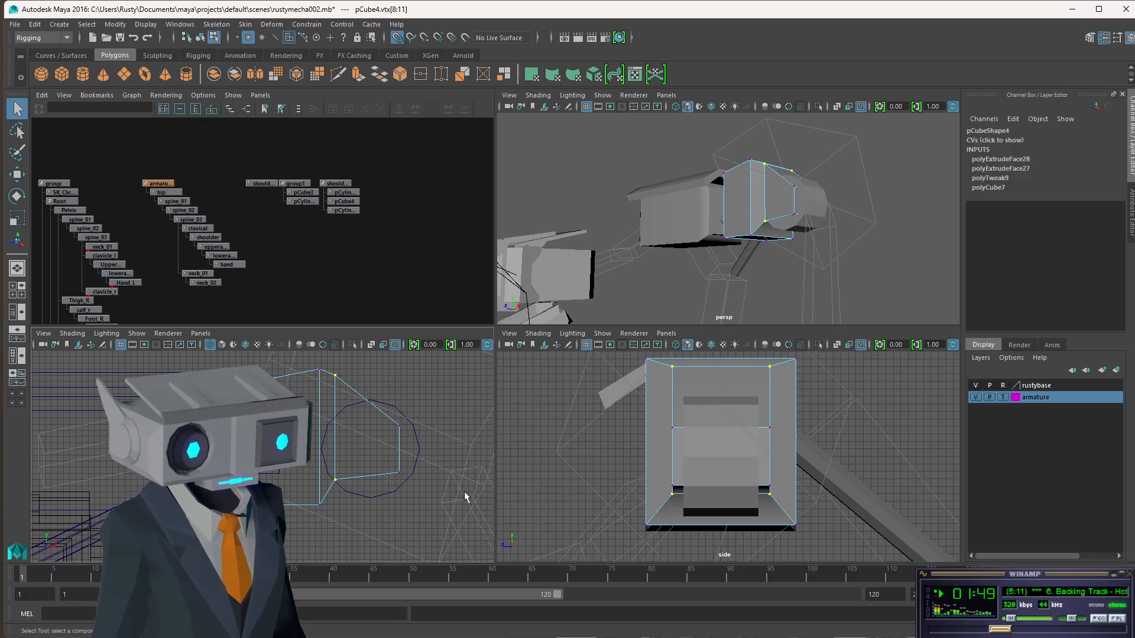
key(r)
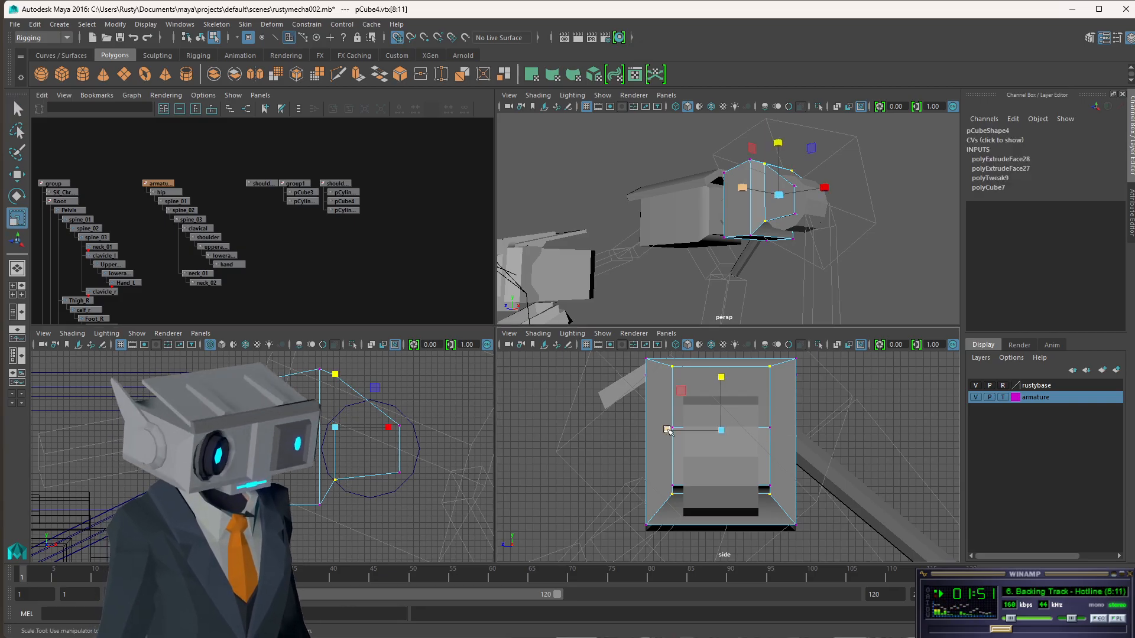
drag(668, 430, 653, 433)
alt+drag(785, 253, 717, 247)
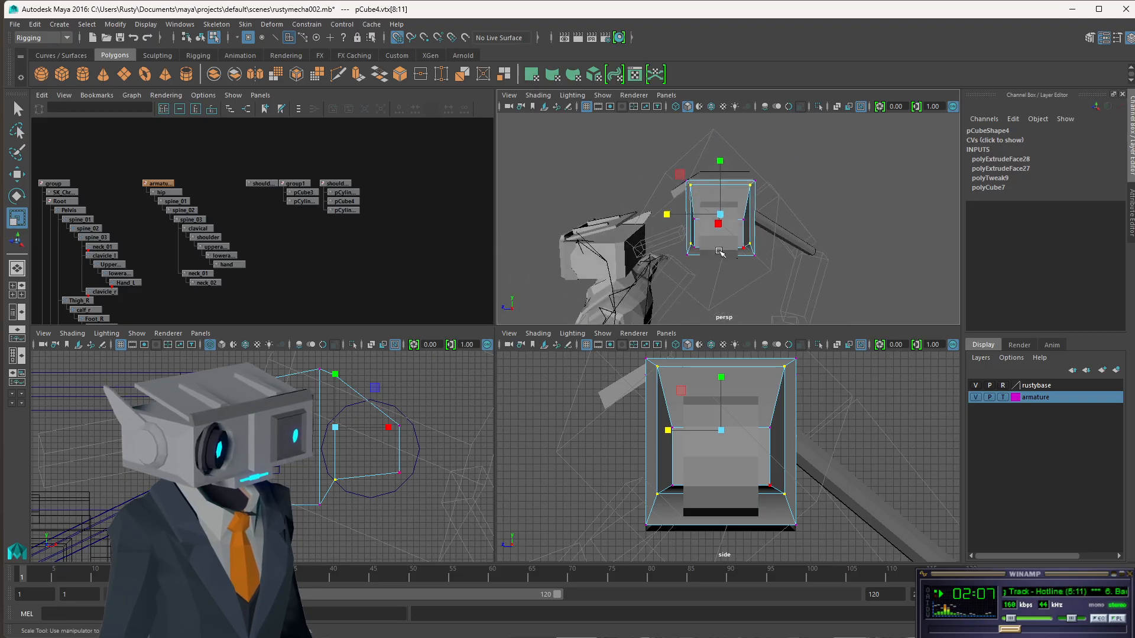
scroll(746, 240, up, 5)
scroll(750, 242, down, 4)
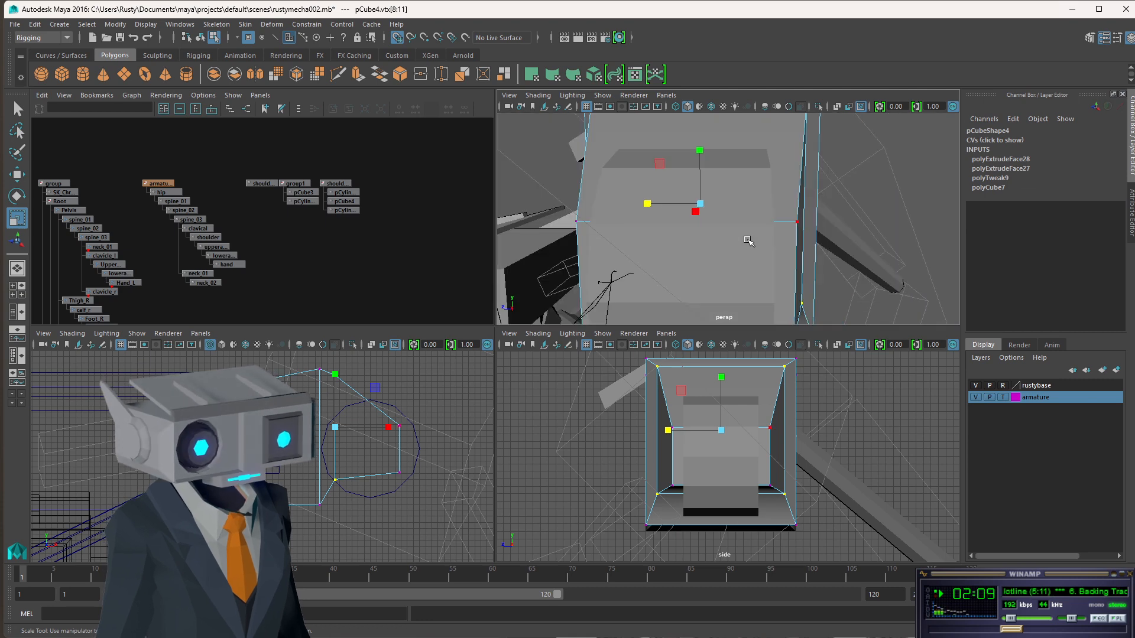
alt+drag(738, 245, 763, 249)
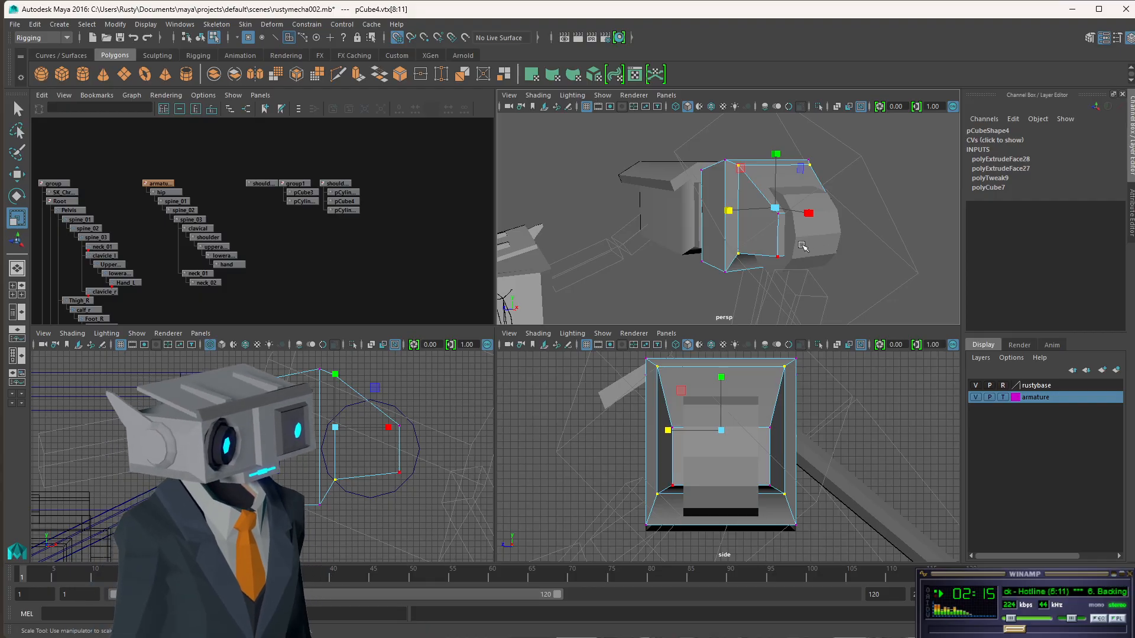
mouse_move(763, 248)
alt+mouse_down()
mouse_move(859, 255)
mouse_move(763, 241)
alt+mouse_up()
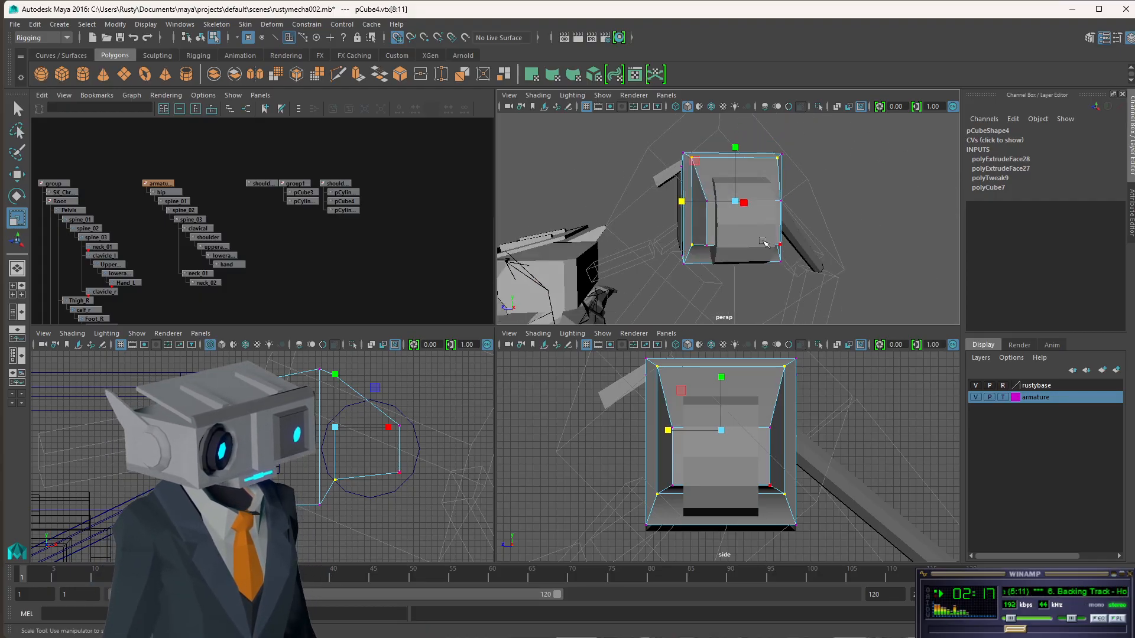
click(199, 37)
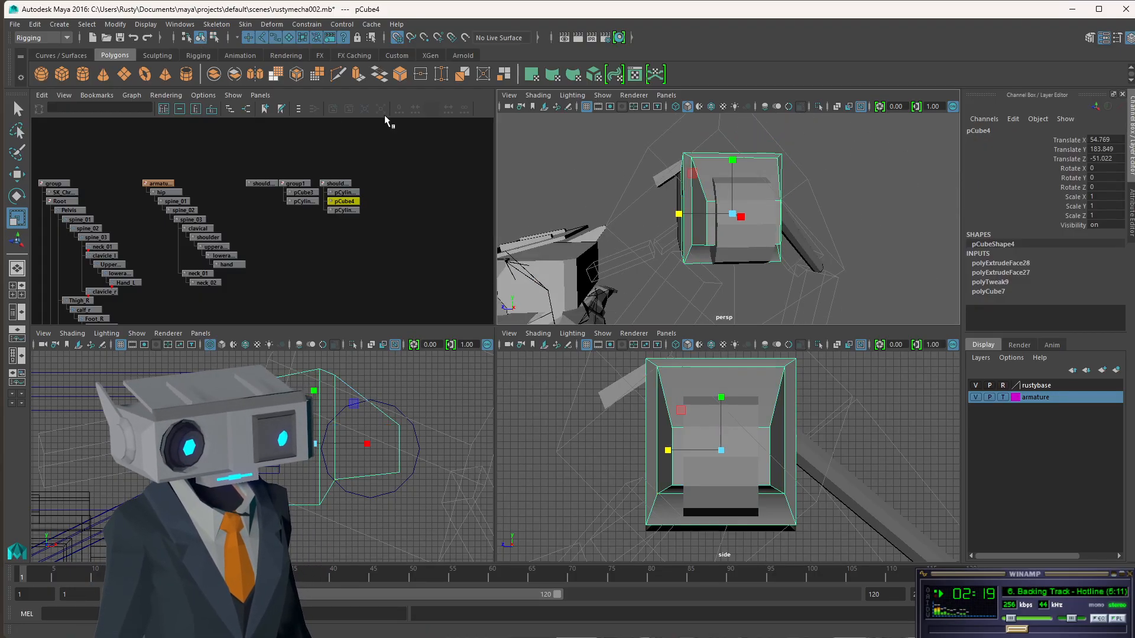
Examine the shoulder parts against the full character and armature in an enlarged perspective view.
click(851, 192)
click(741, 232)
alt+drag(807, 244, 887, 253)
key(q)
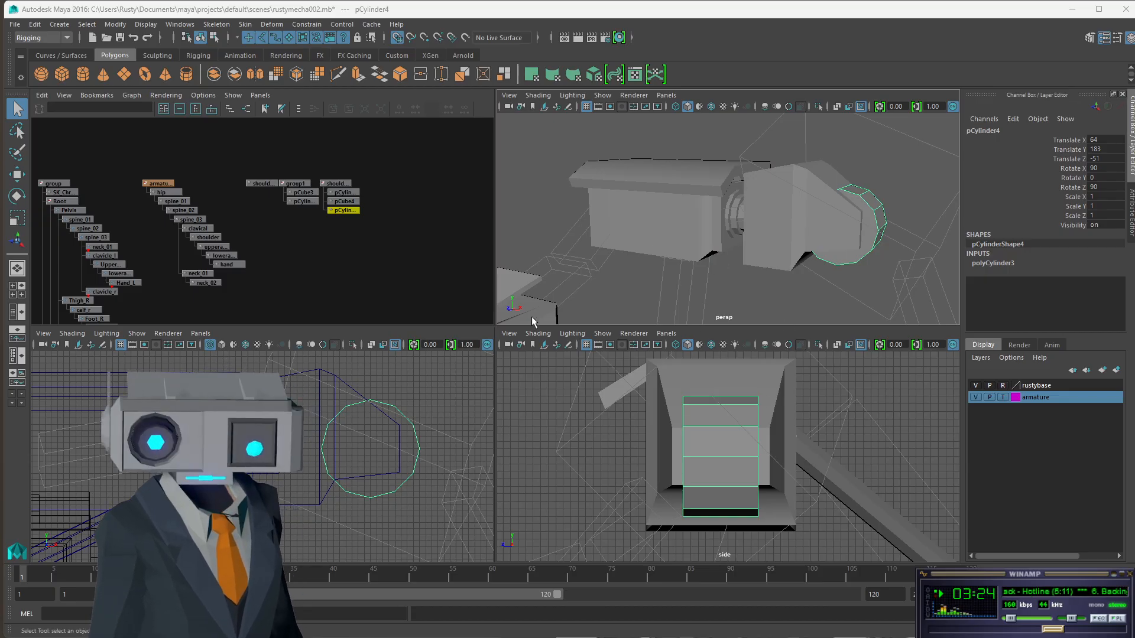
click(812, 204)
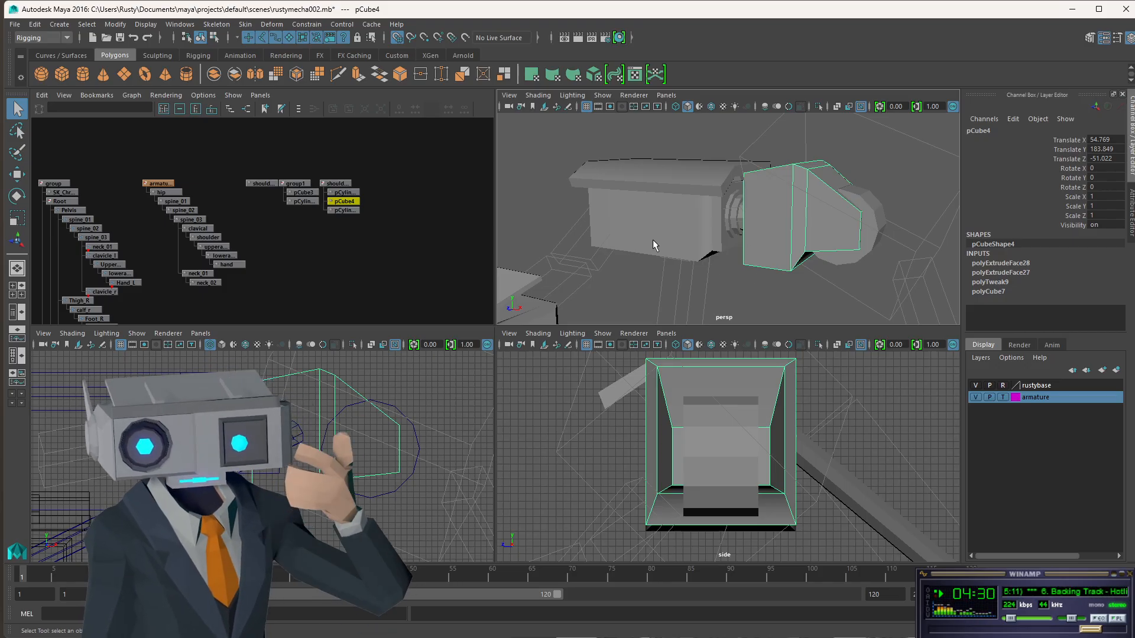
scroll(656, 248, down, 5)
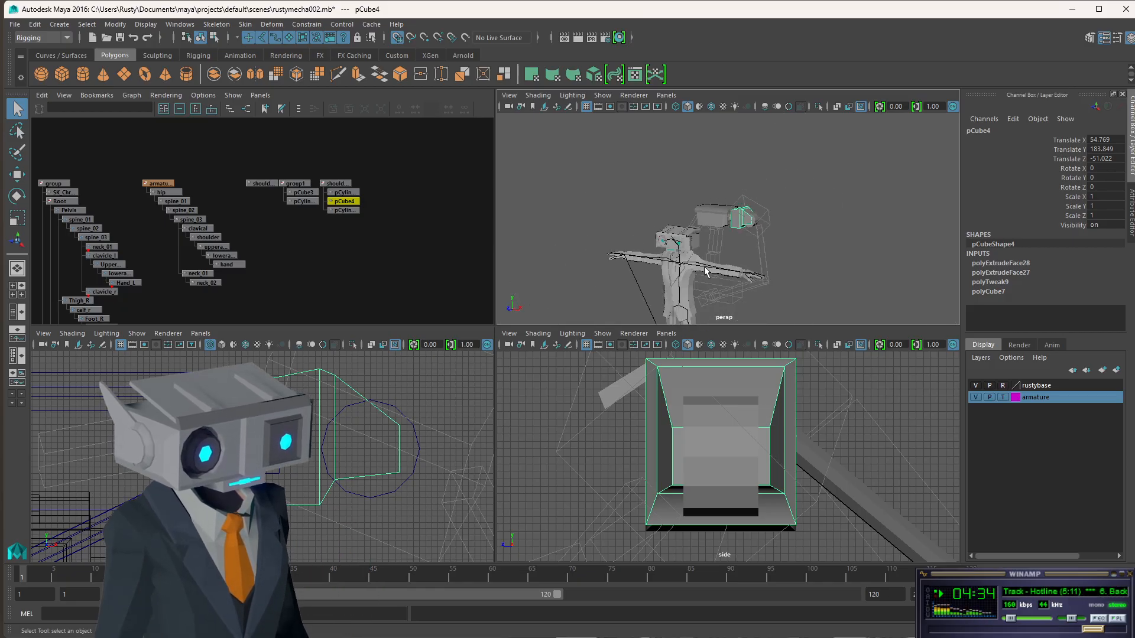
scroll(708, 273, up, 3)
key(space)
scroll(662, 314, down, 5)
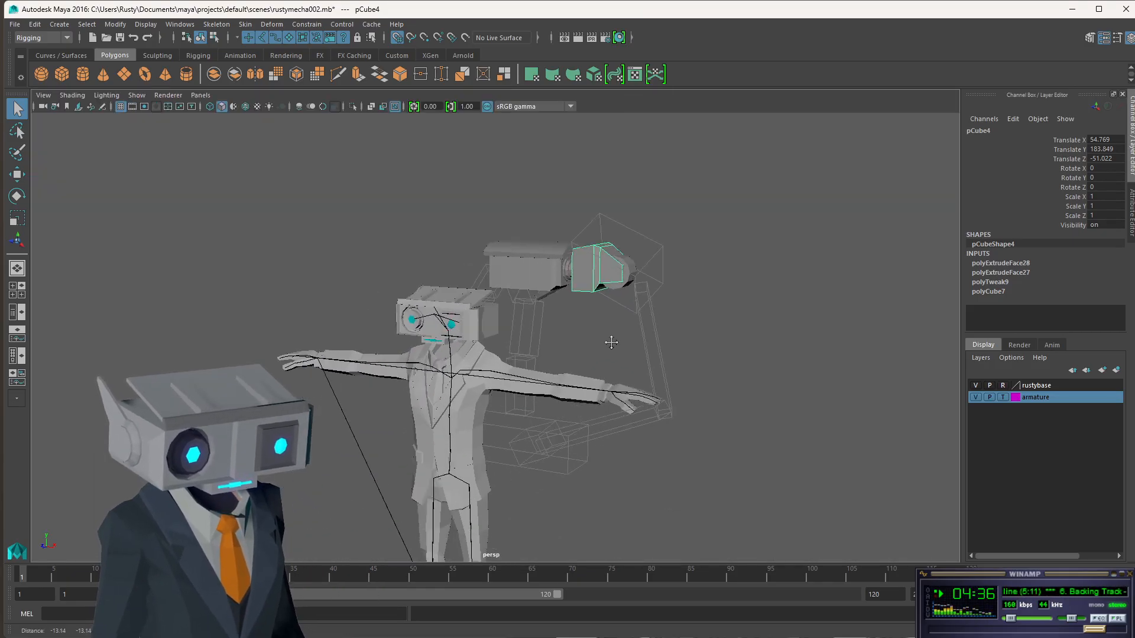
alt+drag(676, 288, 605, 311)
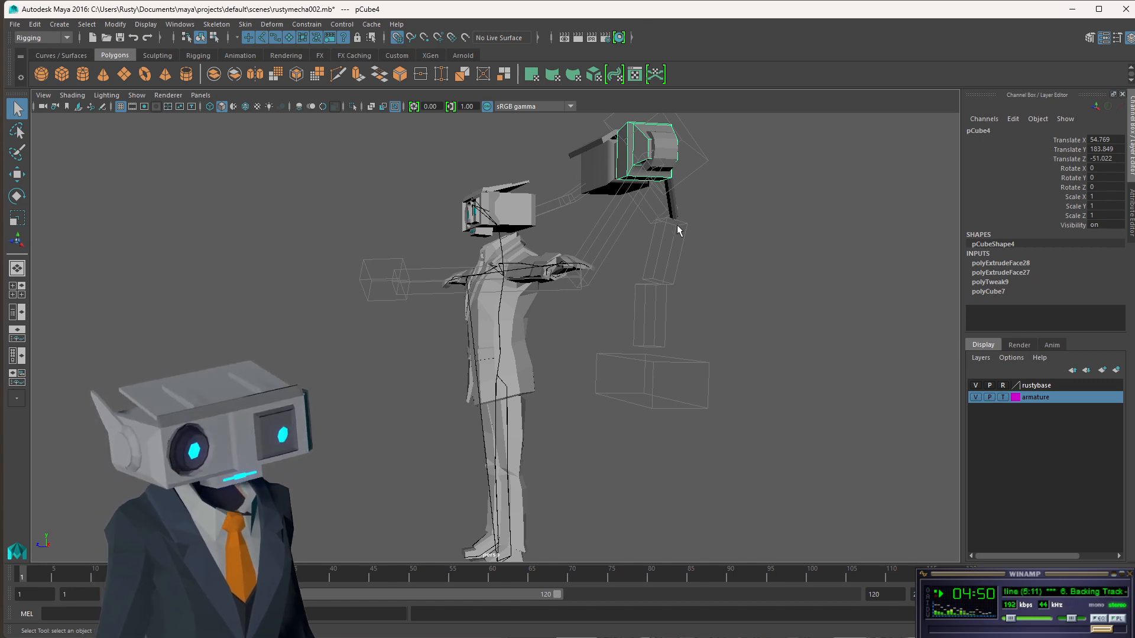
alt+drag(679, 223, 660, 278)
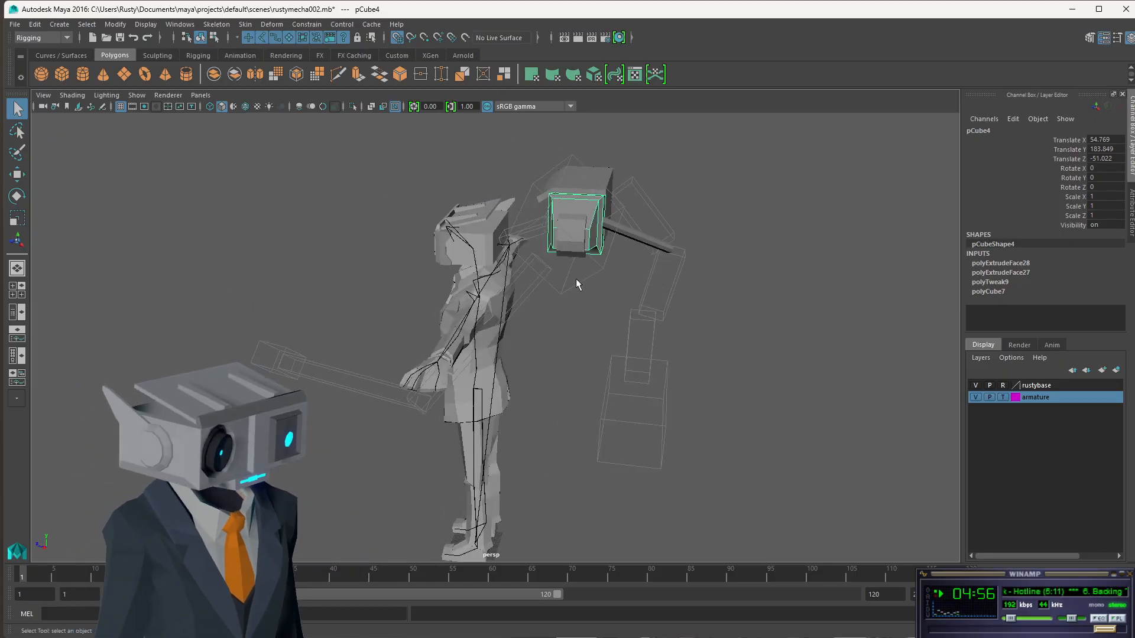
alt+drag(550, 337, 687, 332)
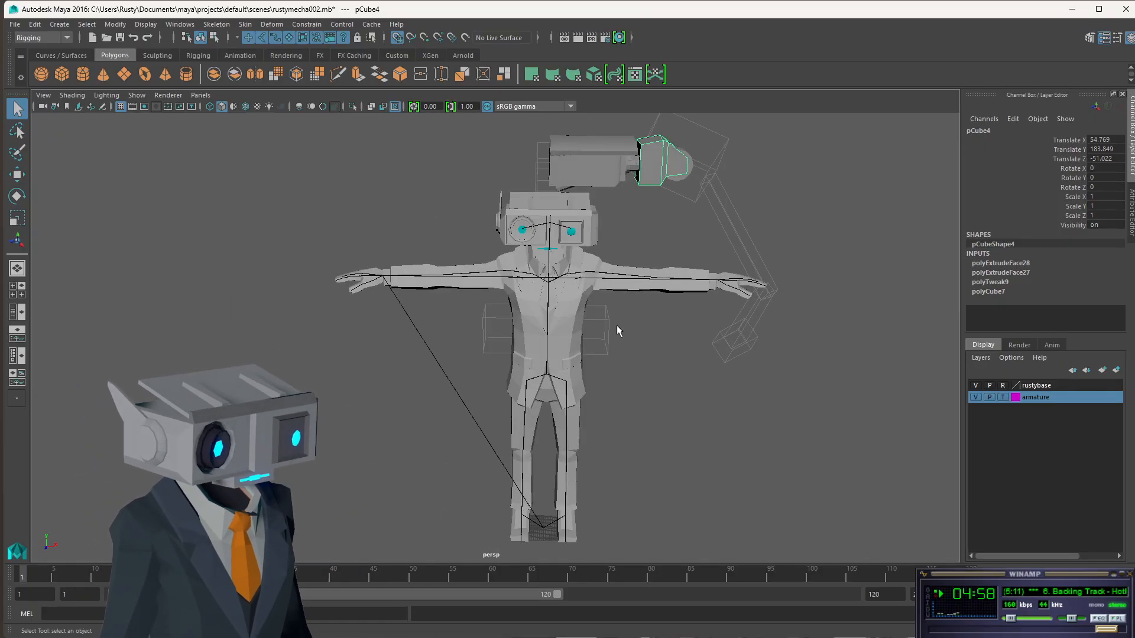
Examine pCube4 and pCylinder4 at the shoulder's outer end against the arm armature in the perspective and side views.
key(space)
alt+drag(818, 224, 752, 249)
scroll(748, 252, up, 6)
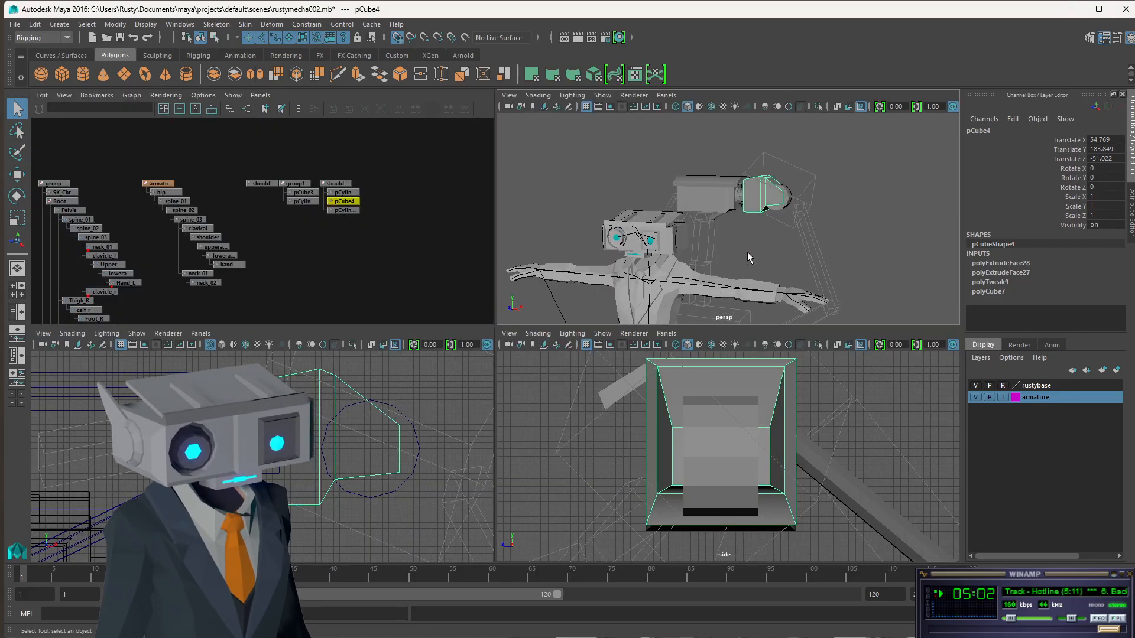
alt+drag(863, 191, 812, 191)
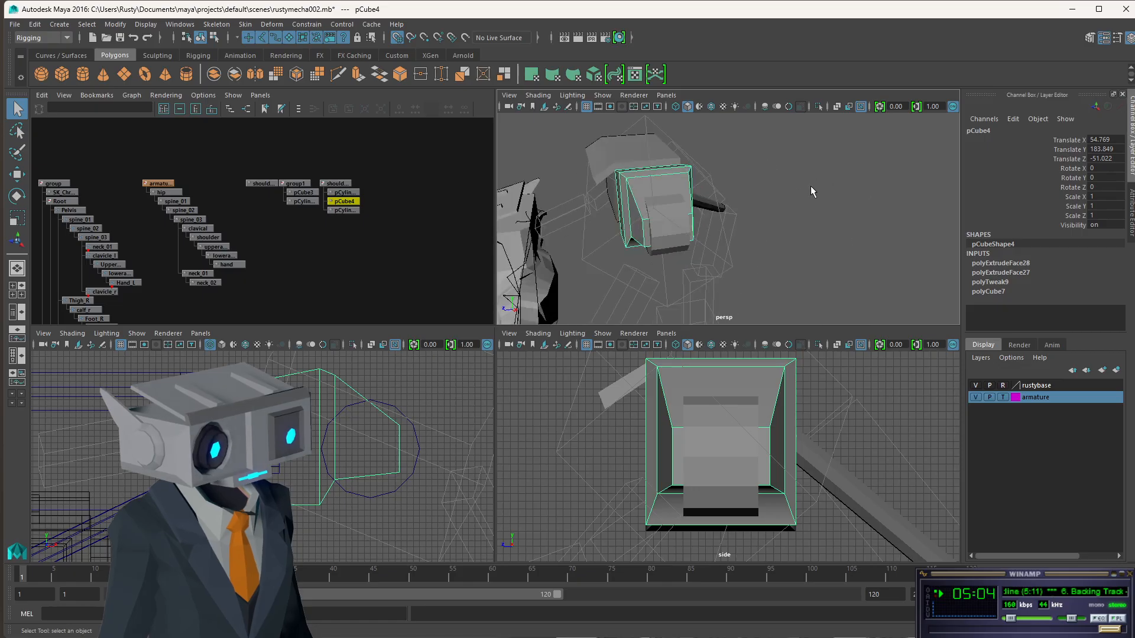
alt+drag(666, 215, 819, 233)
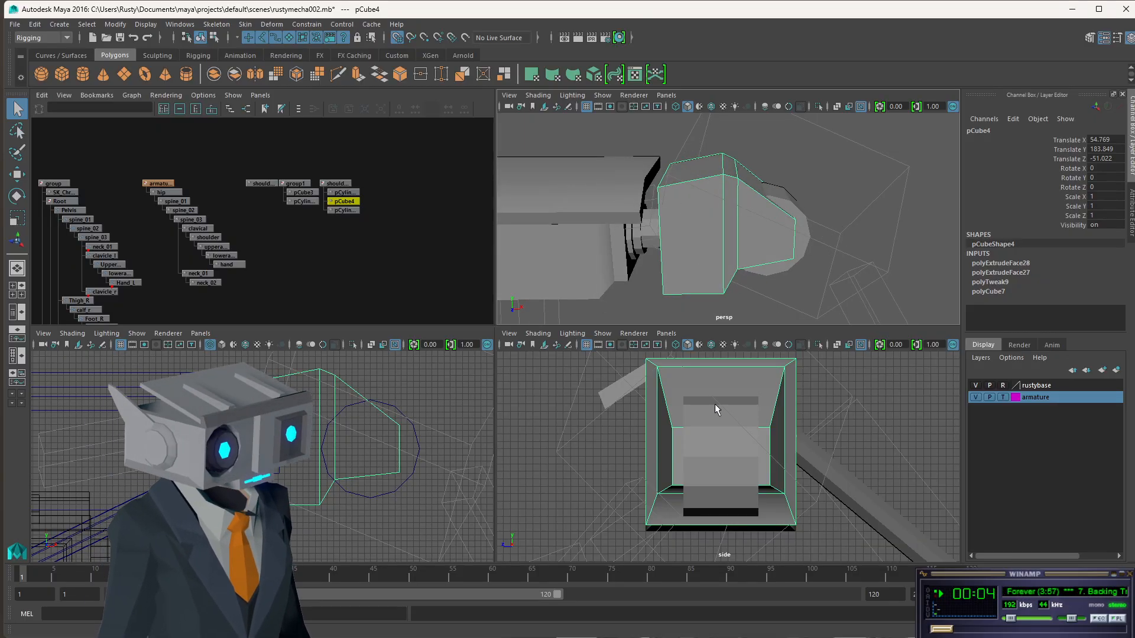
scroll(715, 404, down, 2)
scroll(760, 478, down, 3)
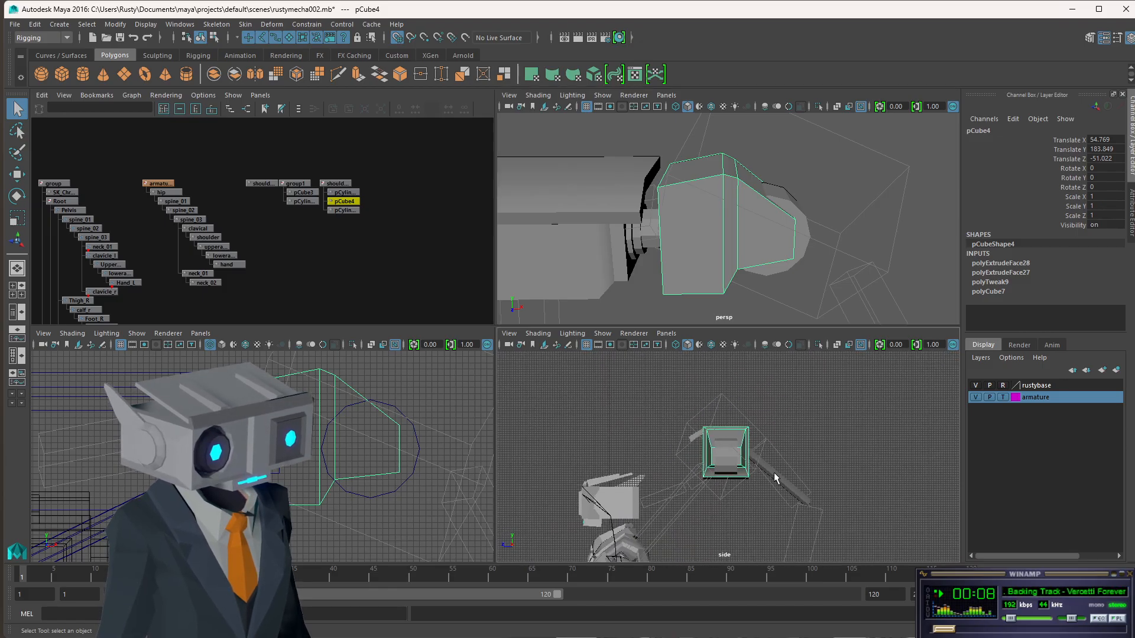
alt+middle_drag(768, 471, 753, 427)
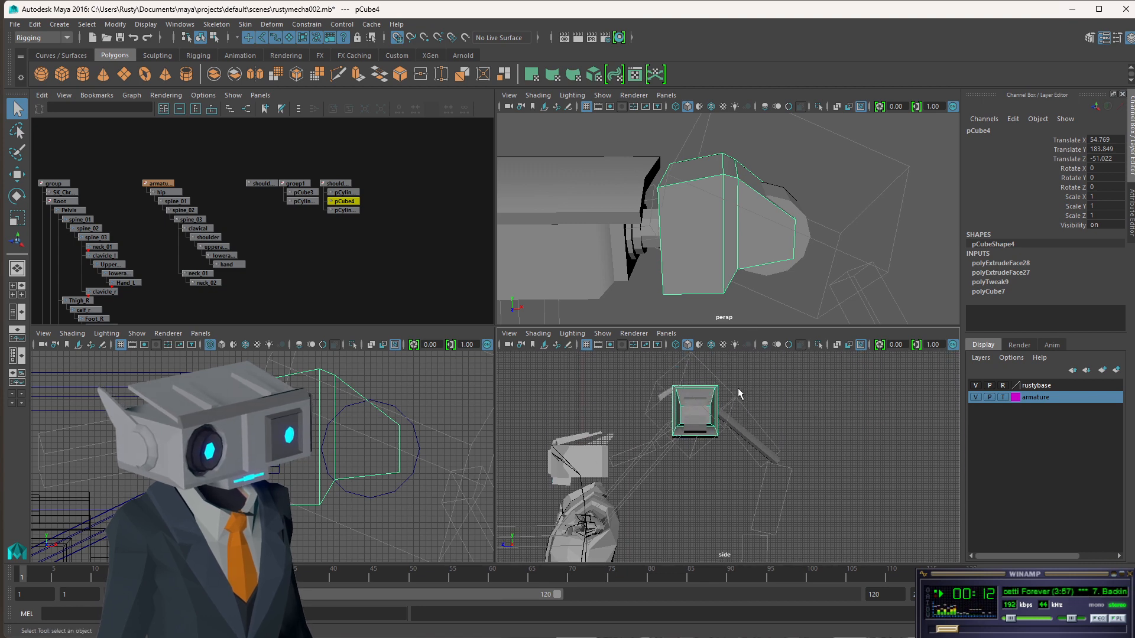
alt+drag(727, 248, 619, 216)
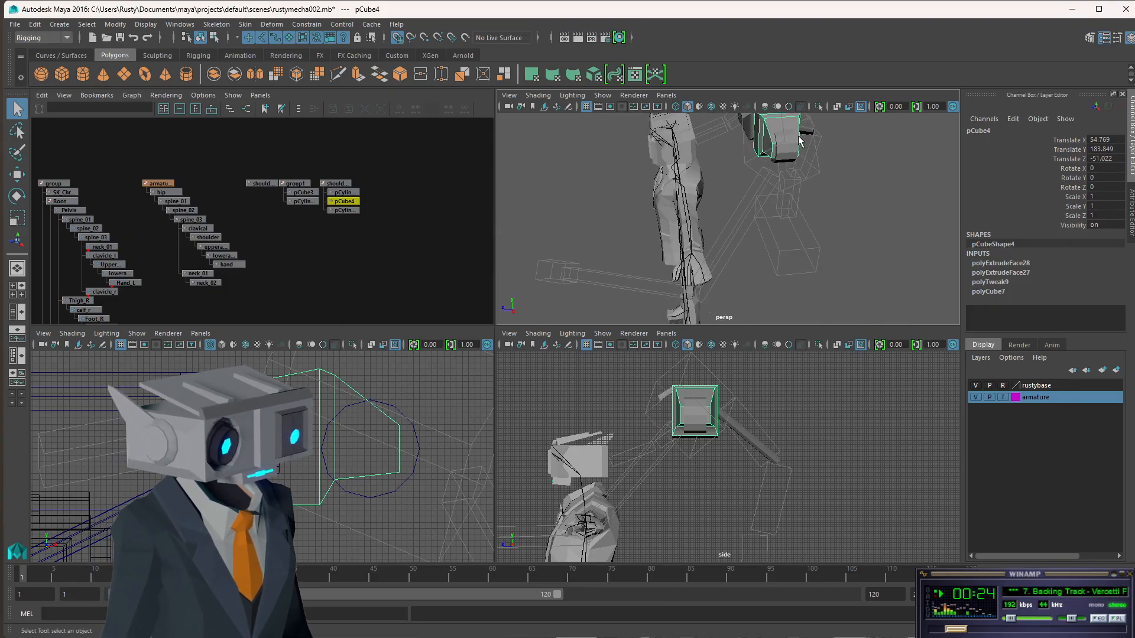
alt+drag(778, 171, 826, 237)
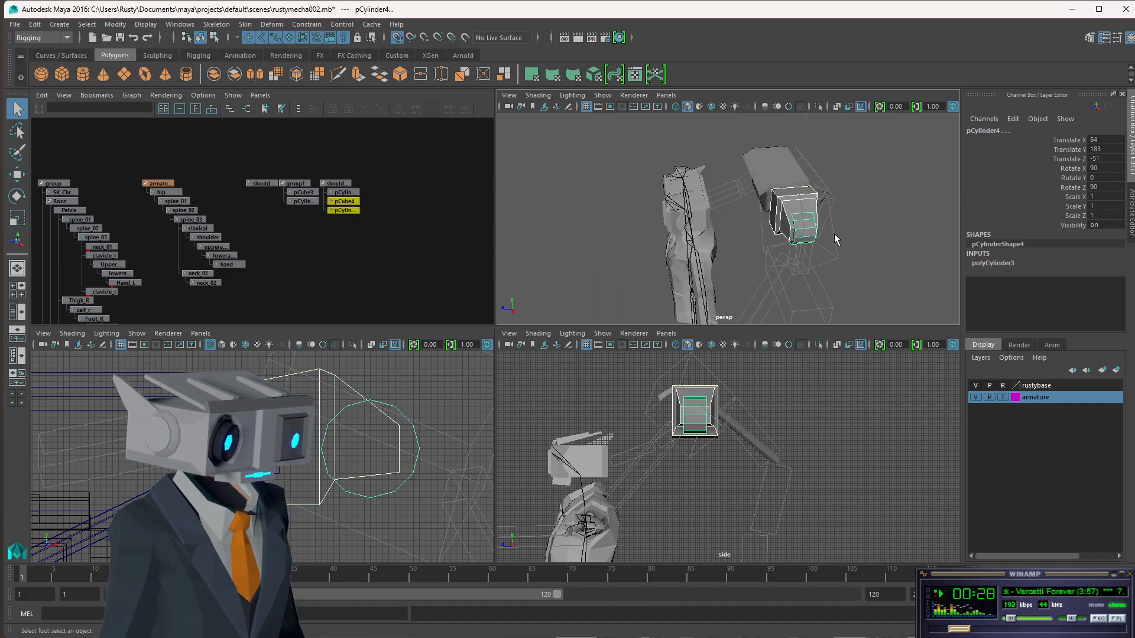
click(805, 239)
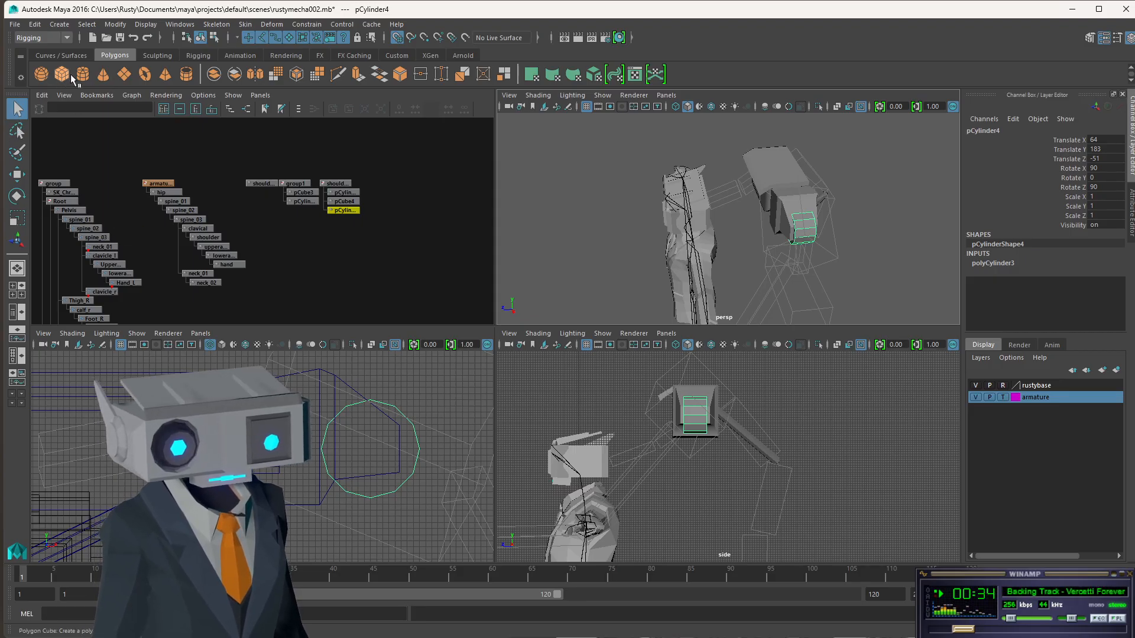
click(61, 74)
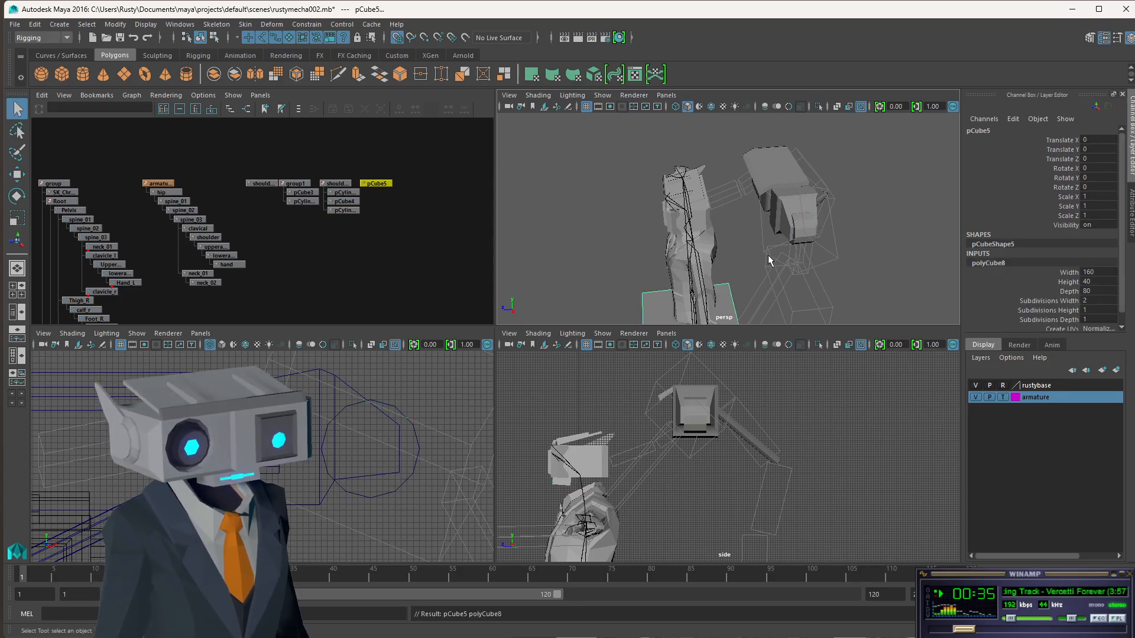
click(612, 264)
click(649, 304)
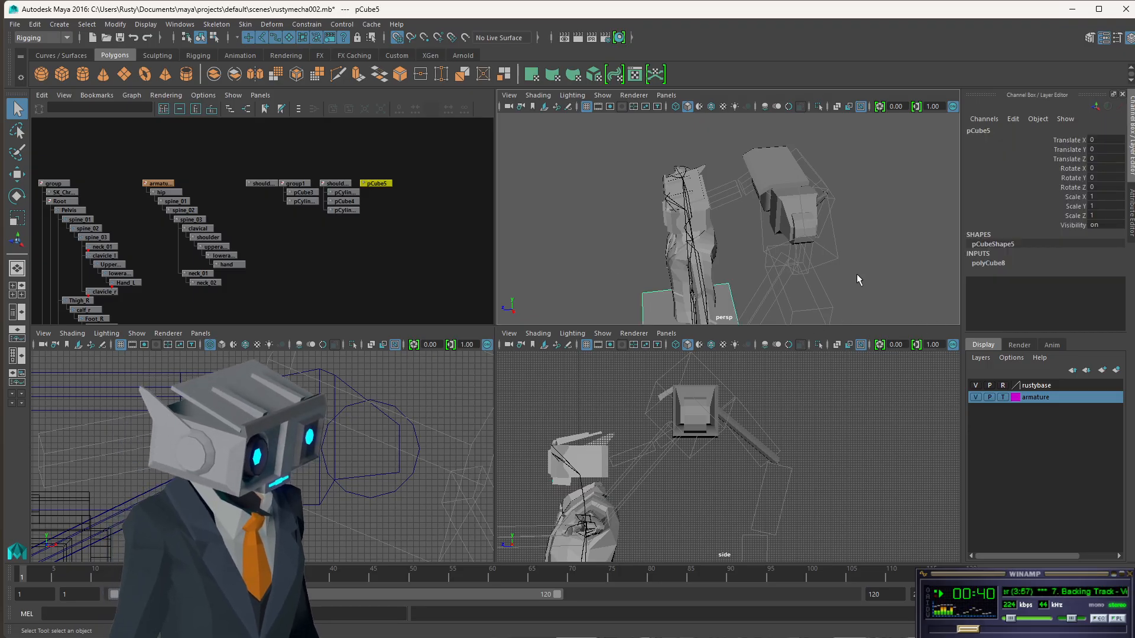
key(Delete)
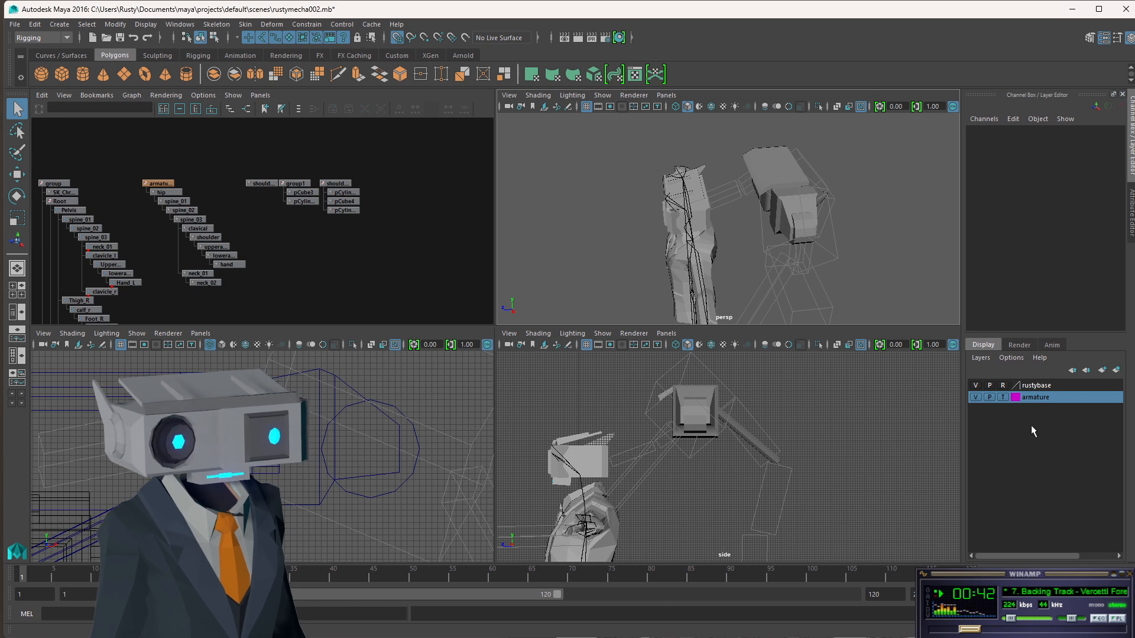
Examine the shoulder and arm joints in the reference image GundamIBO-frame.png, and select pCylinder4 back in Maya.
click(1134, 331)
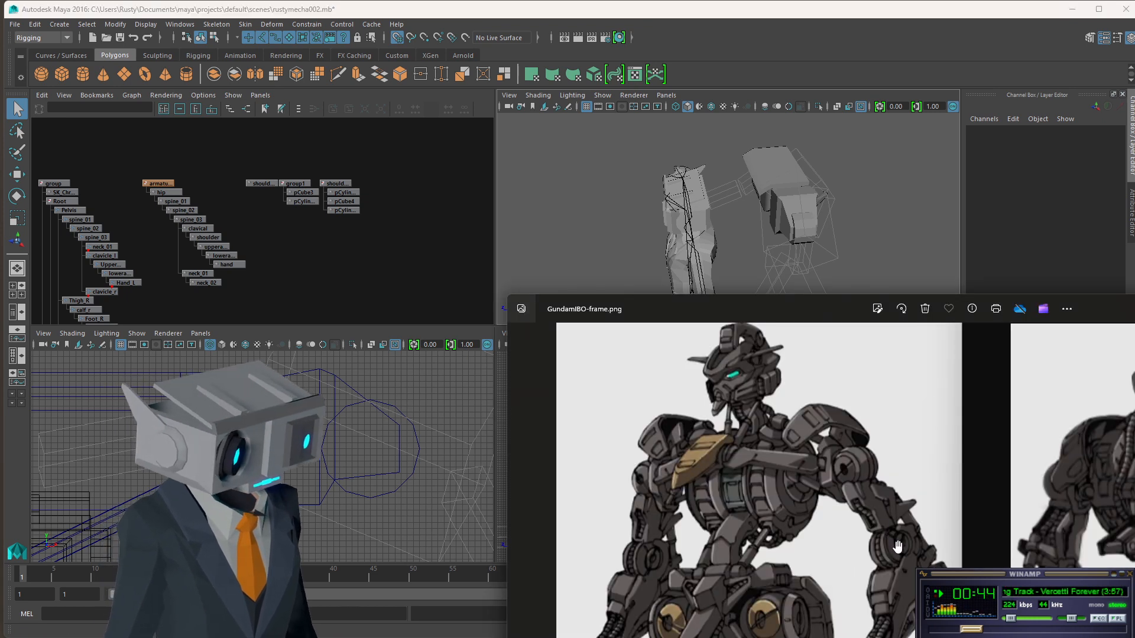
drag(898, 538, 882, 427)
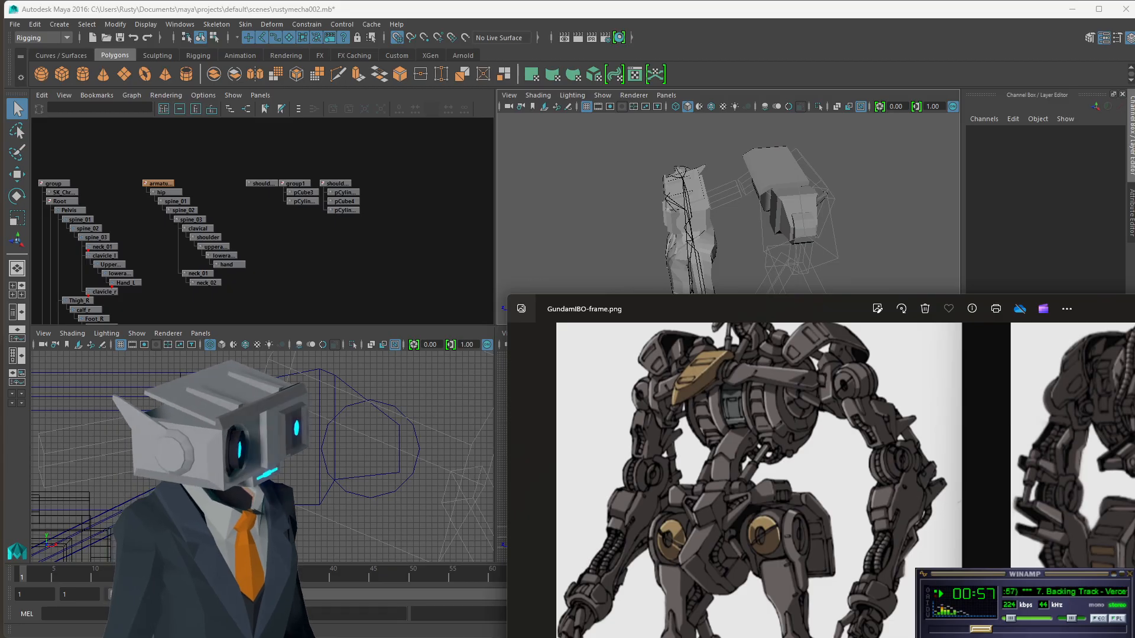
click(865, 30)
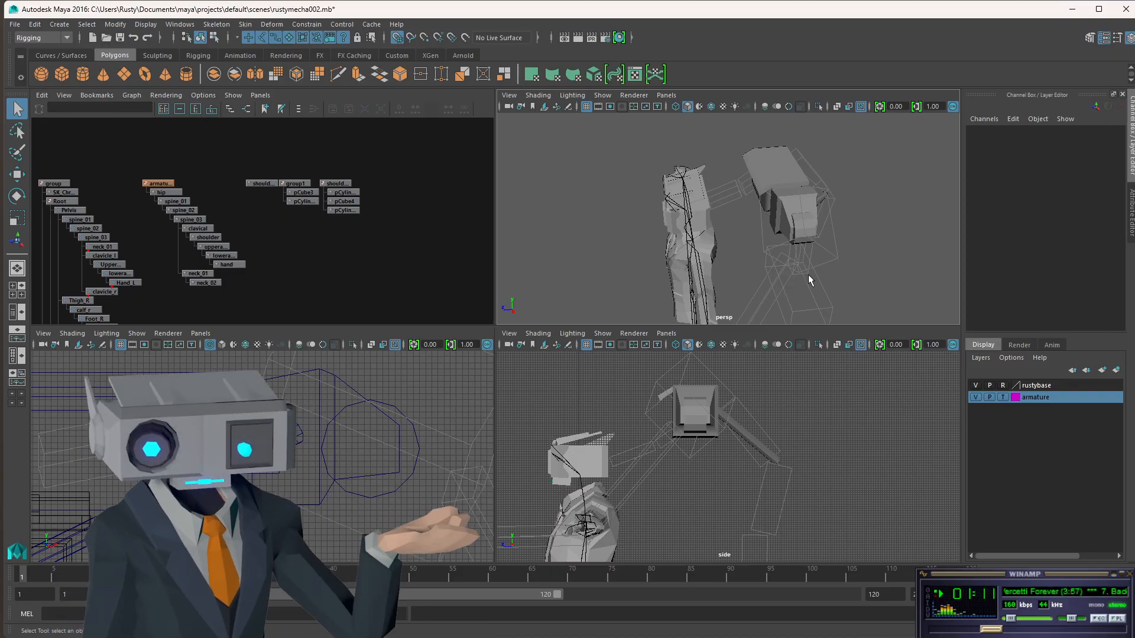
alt+drag(810, 280, 790, 205)
click(790, 206)
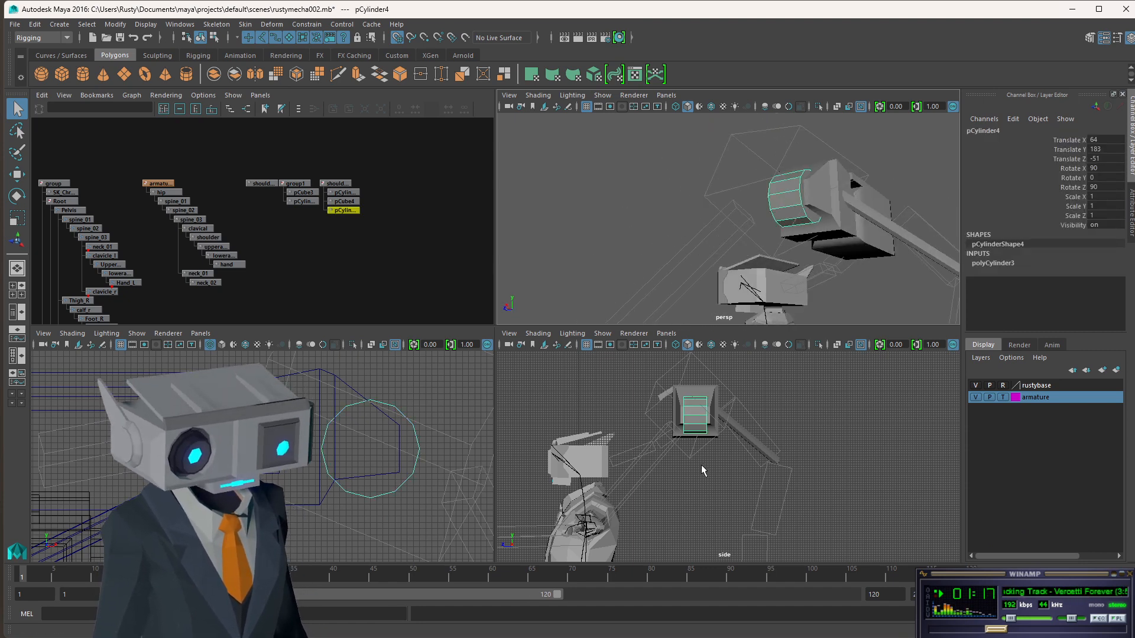
Create a polygon cube and move it up to the shoulder joint, at Translate Y 172 and Translate Z -51.
key(a)
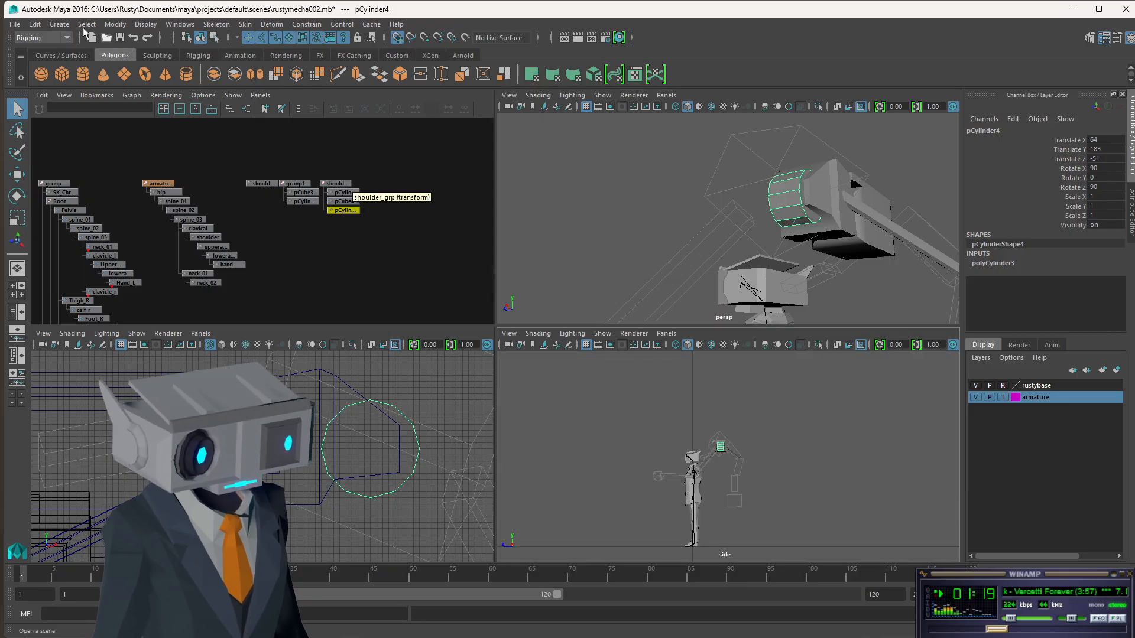
click(62, 74)
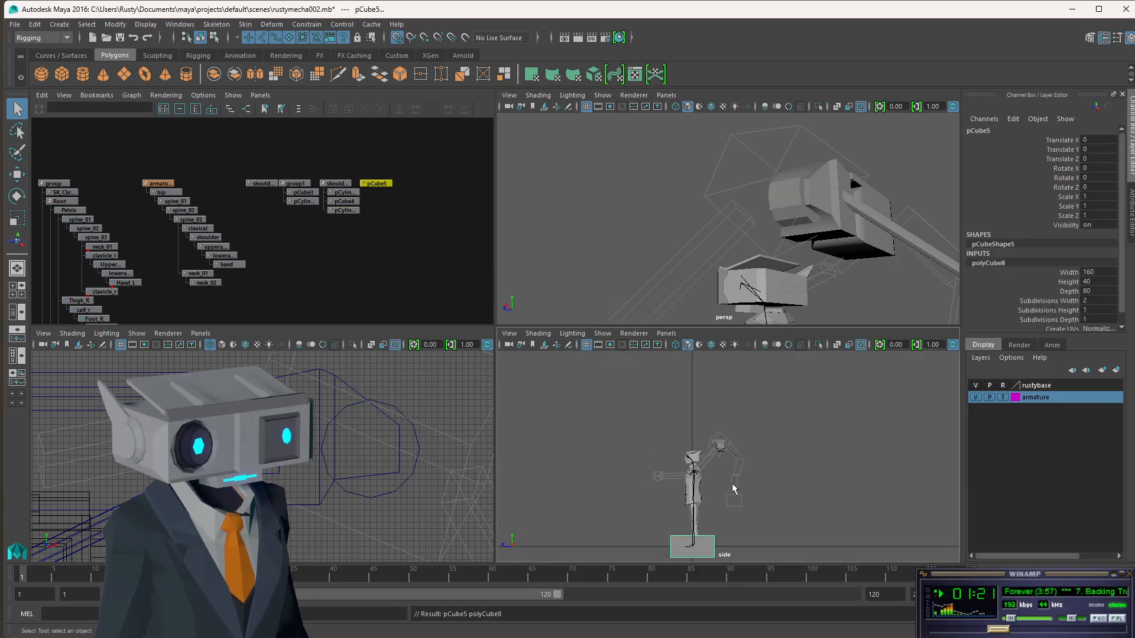
key(w)
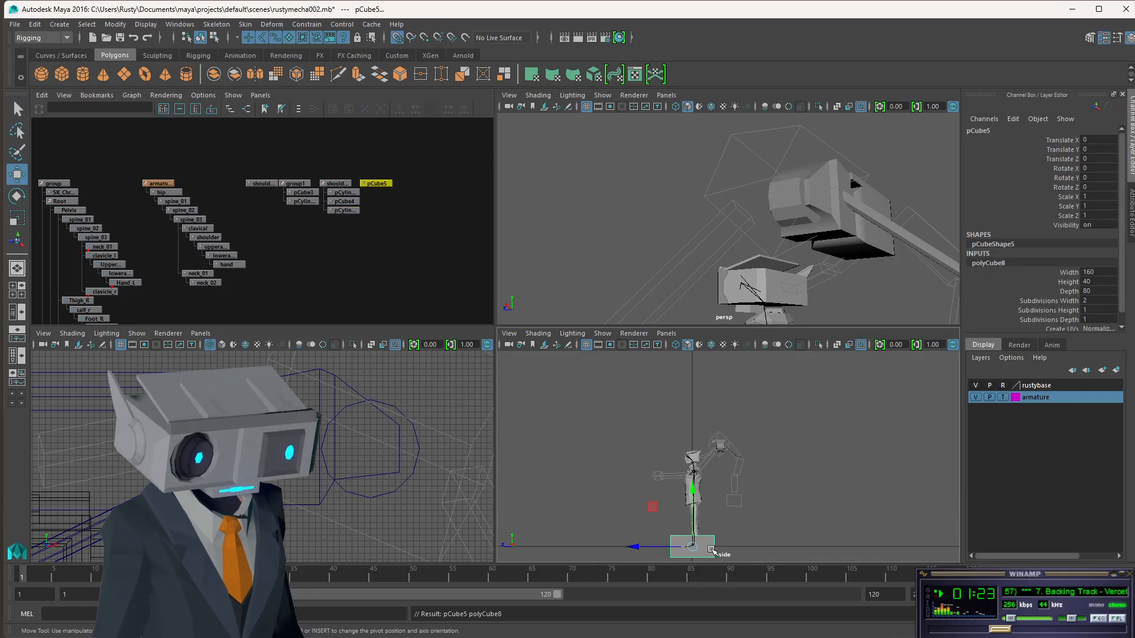
drag(691, 550, 714, 453)
key(space)
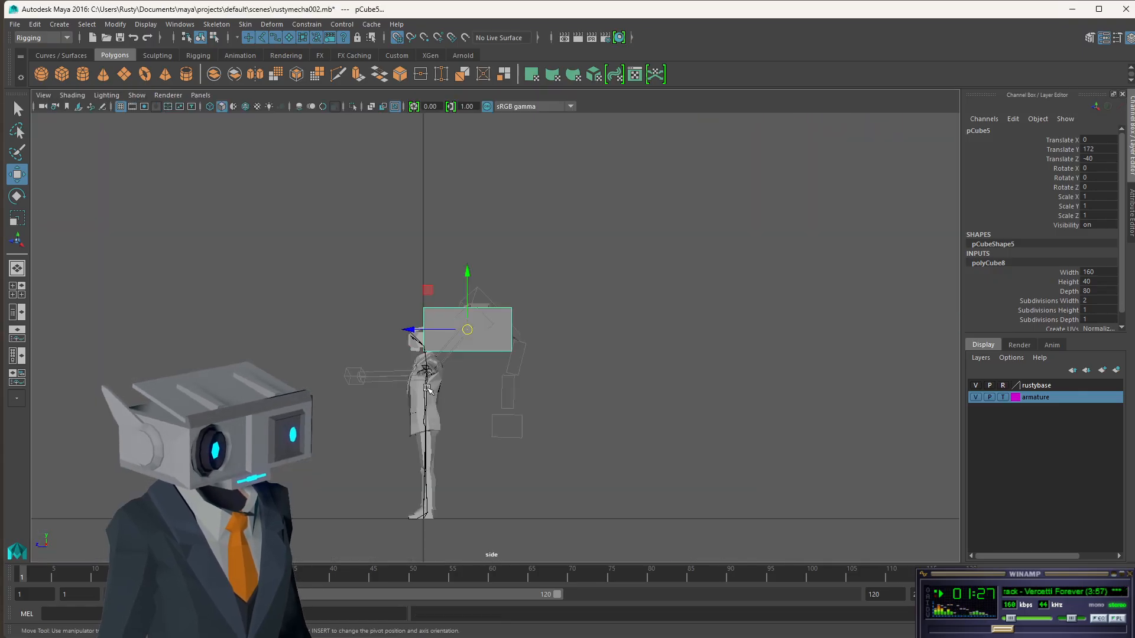
key(4)
scroll(450, 355, down, 2)
scroll(467, 348, up, 5)
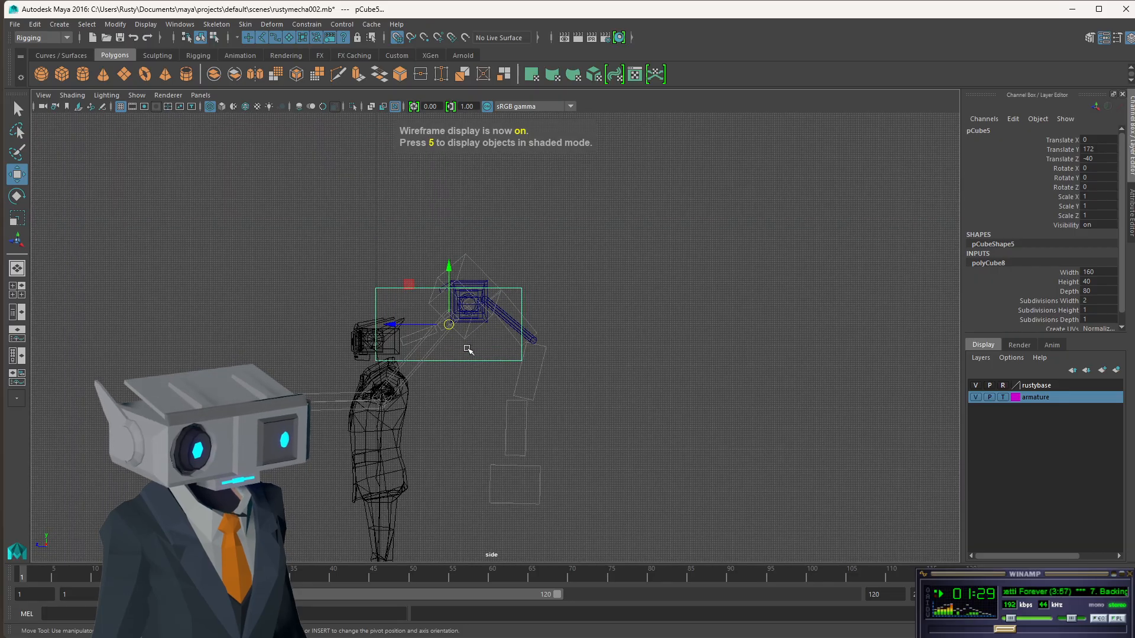
scroll(458, 348, up, 4)
drag(362, 305, 427, 303)
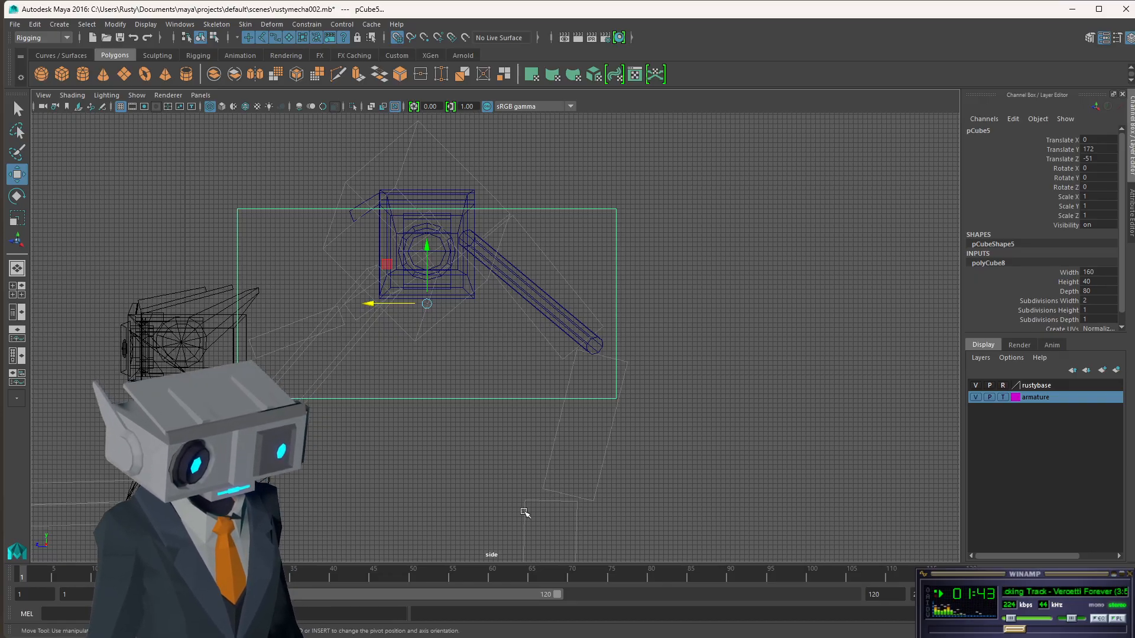
Set the new cube's width, height and depth to 20.
click(1109, 273)
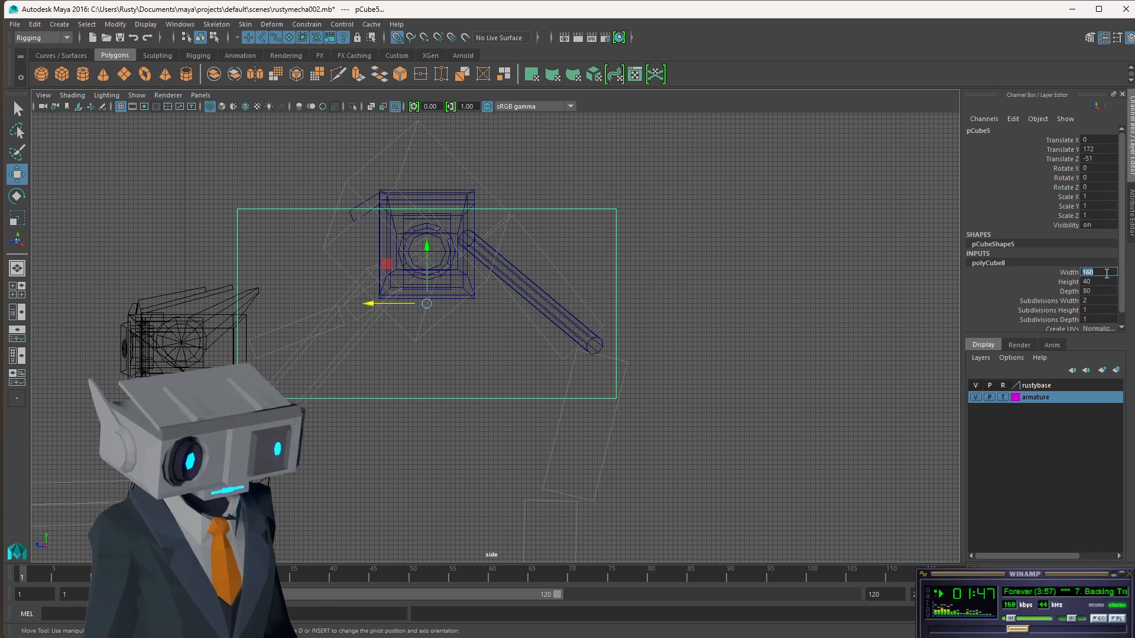
text(20)
key(Tab)
text(20)
key(Tab)
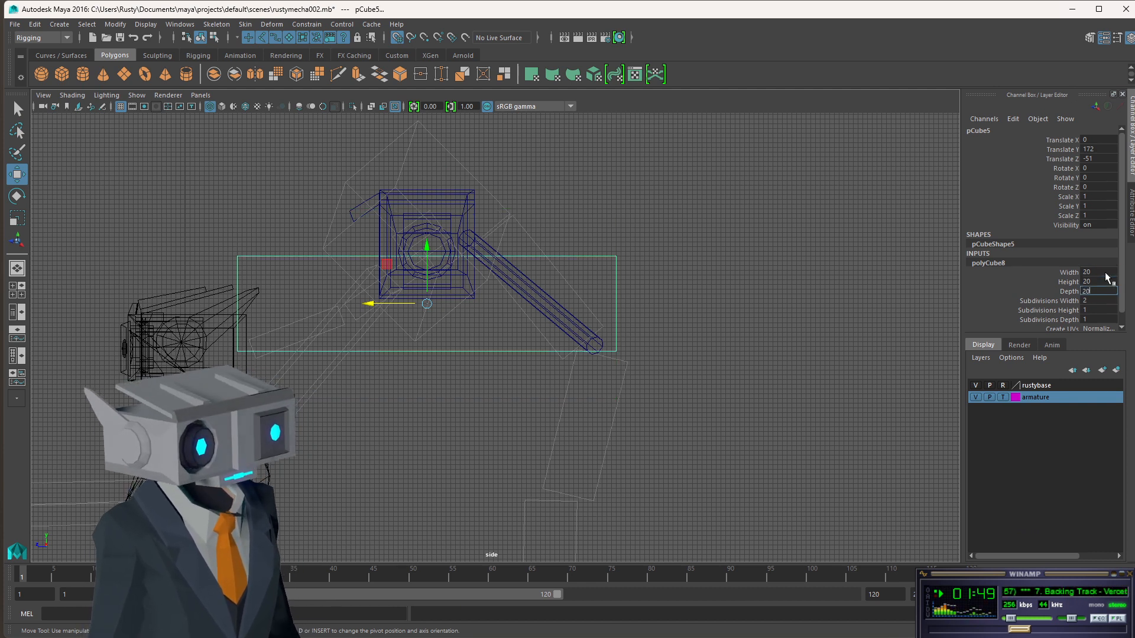
text(20)
key(Tab)
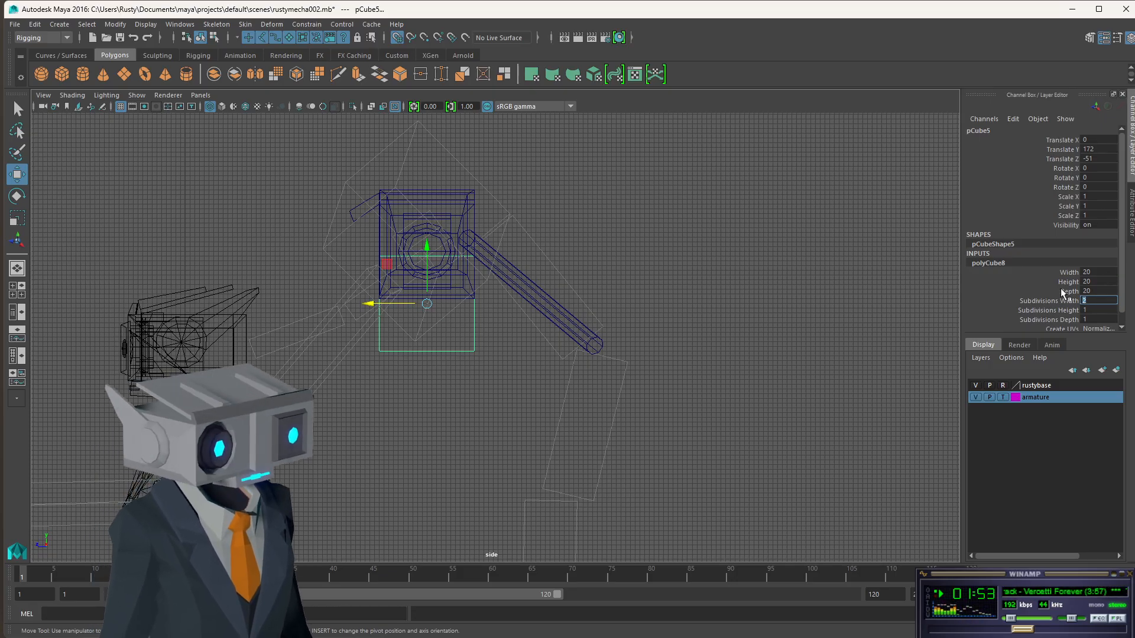
Try a depth of 10 for the new cube, settle on a depth of 8, and deselect it.
click(1097, 291)
text(10)
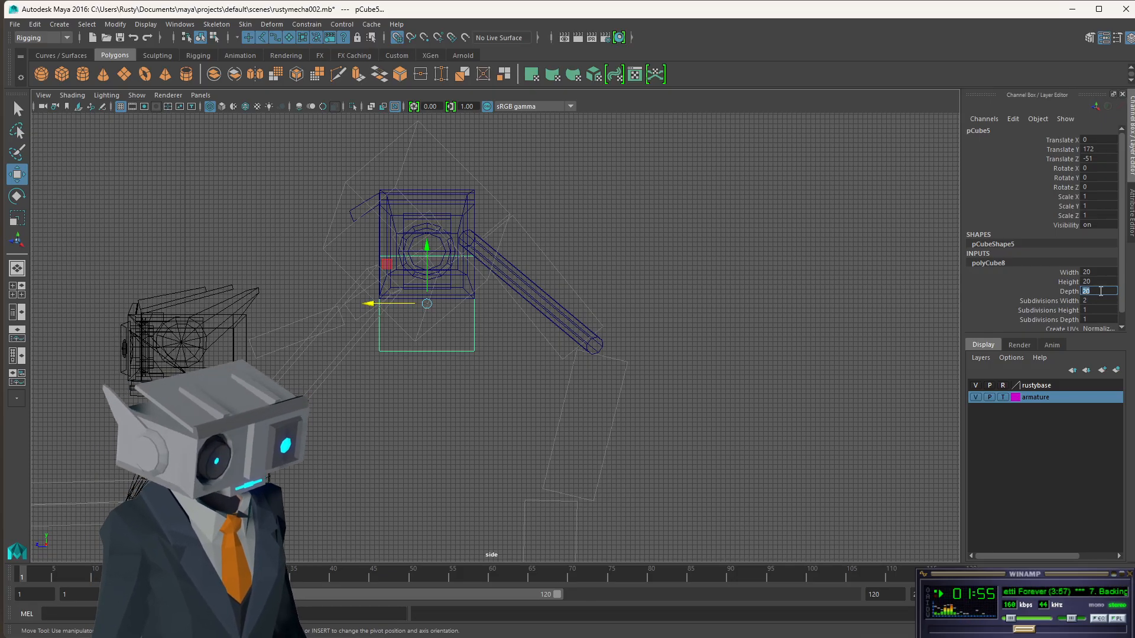
key(Tab)
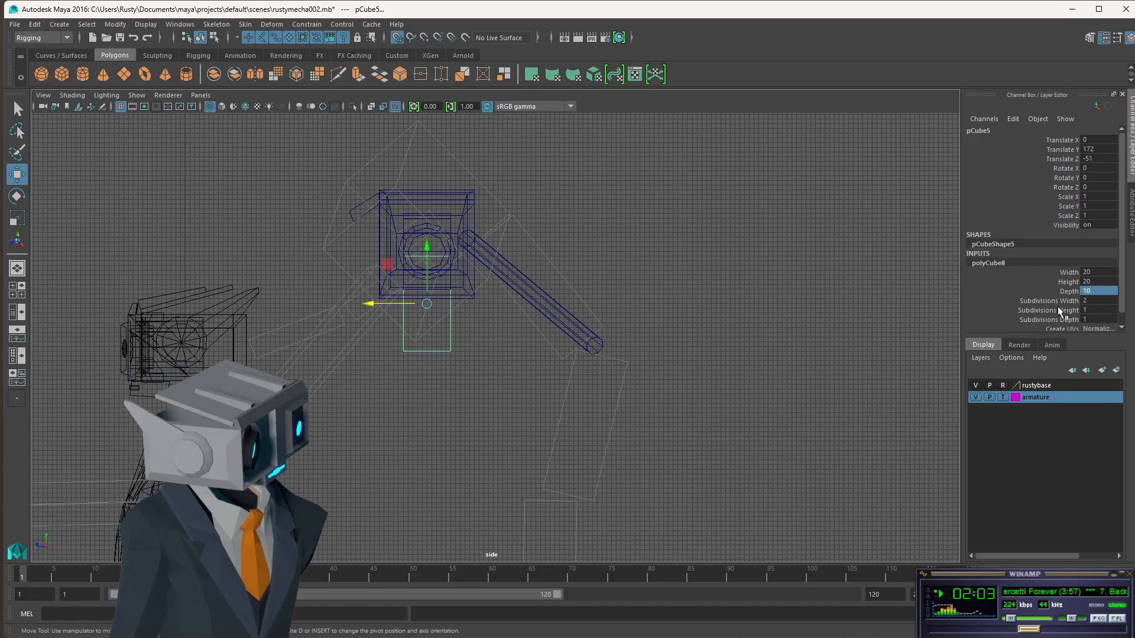
double_click(1103, 290)
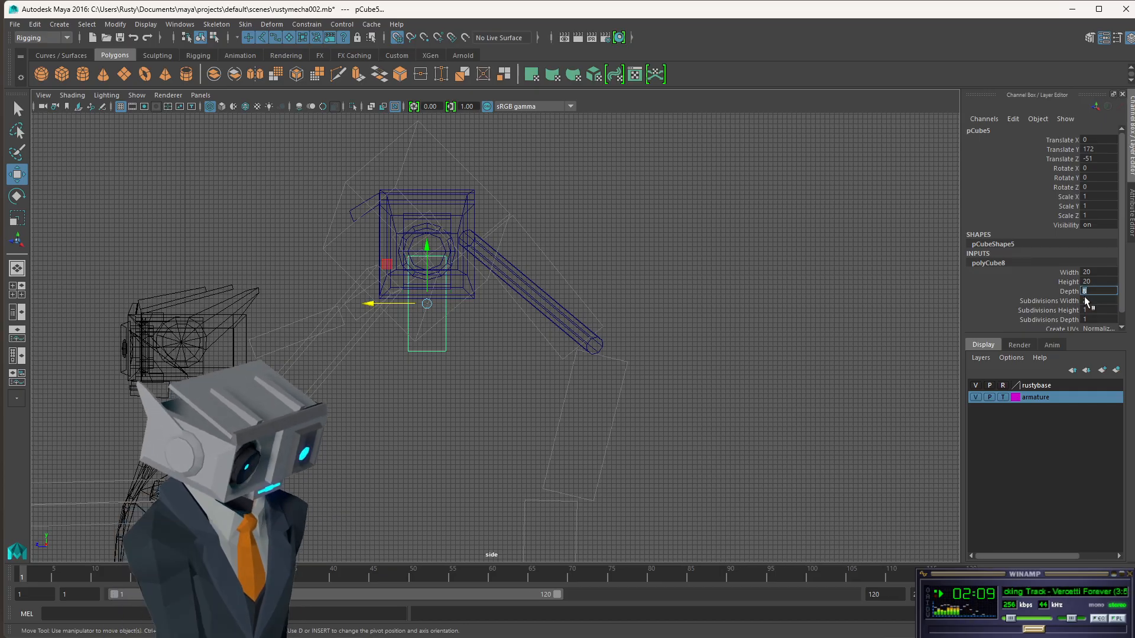
text(8)
double_click(1098, 301)
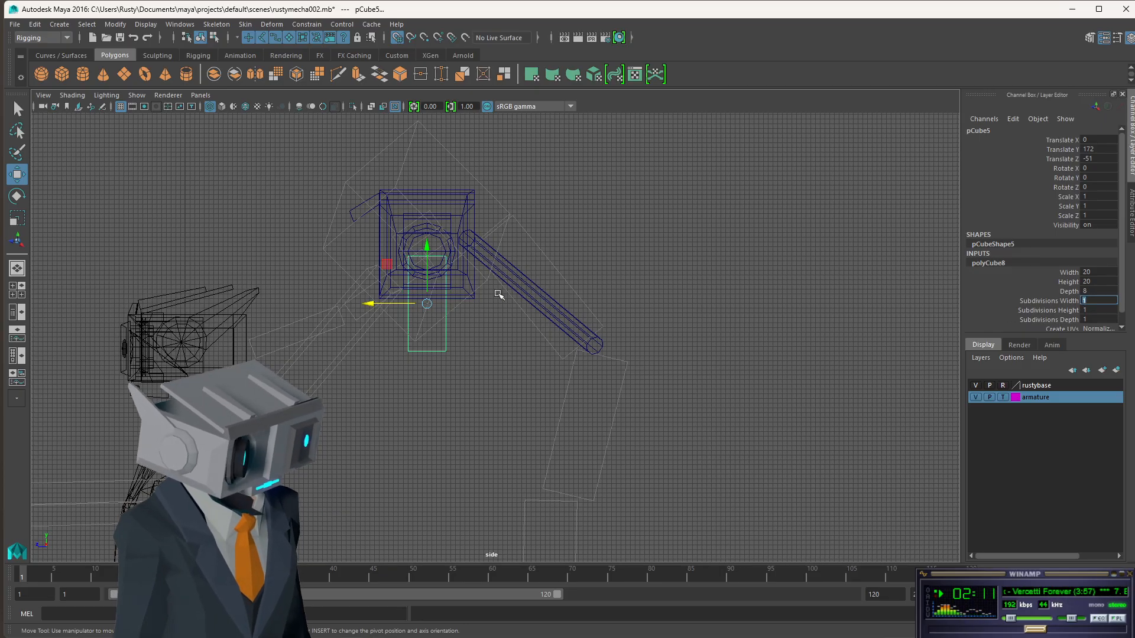
click(623, 242)
Move pCube5 outward along X to Translate X 70, at the outer end of the shoulder.
key(space)
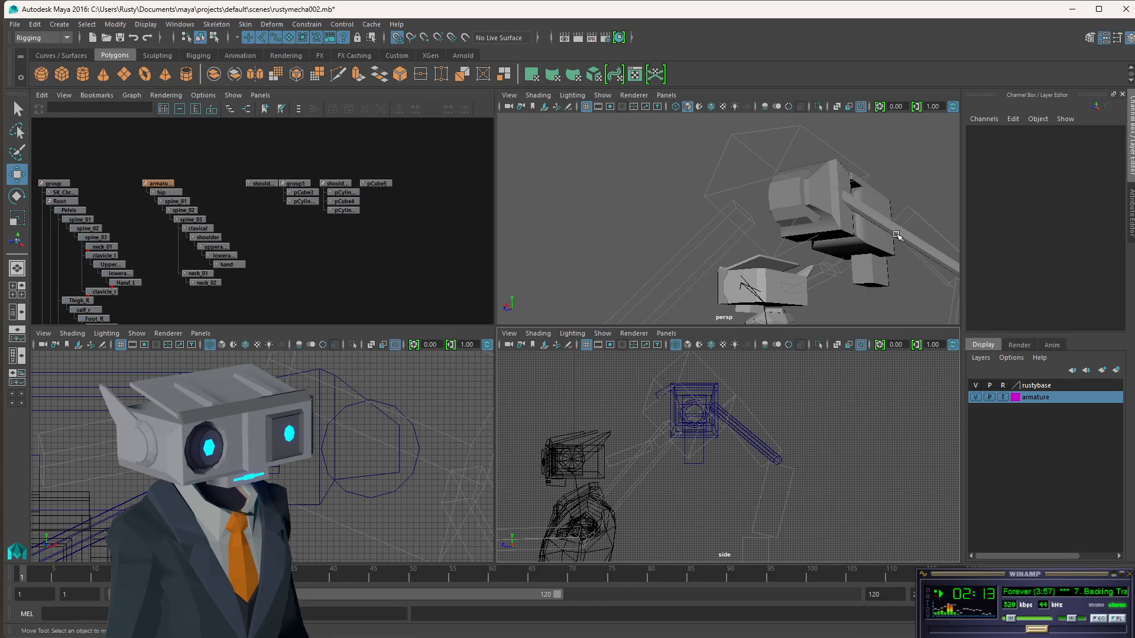
key(space)
alt+drag(707, 246, 739, 345)
alt+right_drag(739, 345, 584, 416)
alt+drag(584, 416, 576, 354)
key(space)
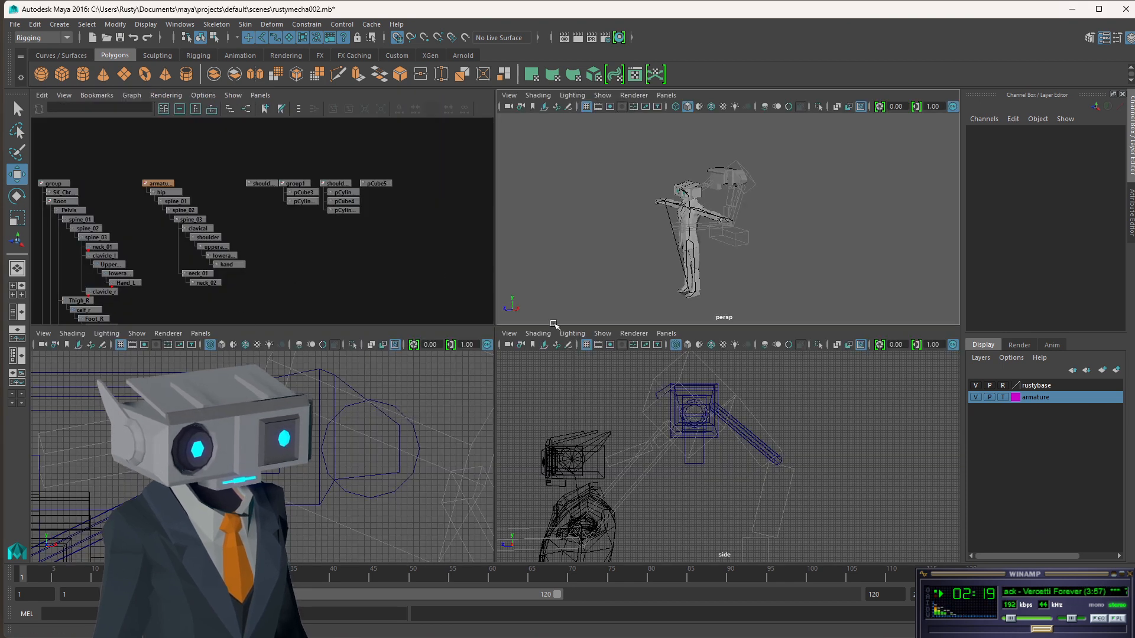
click(377, 184)
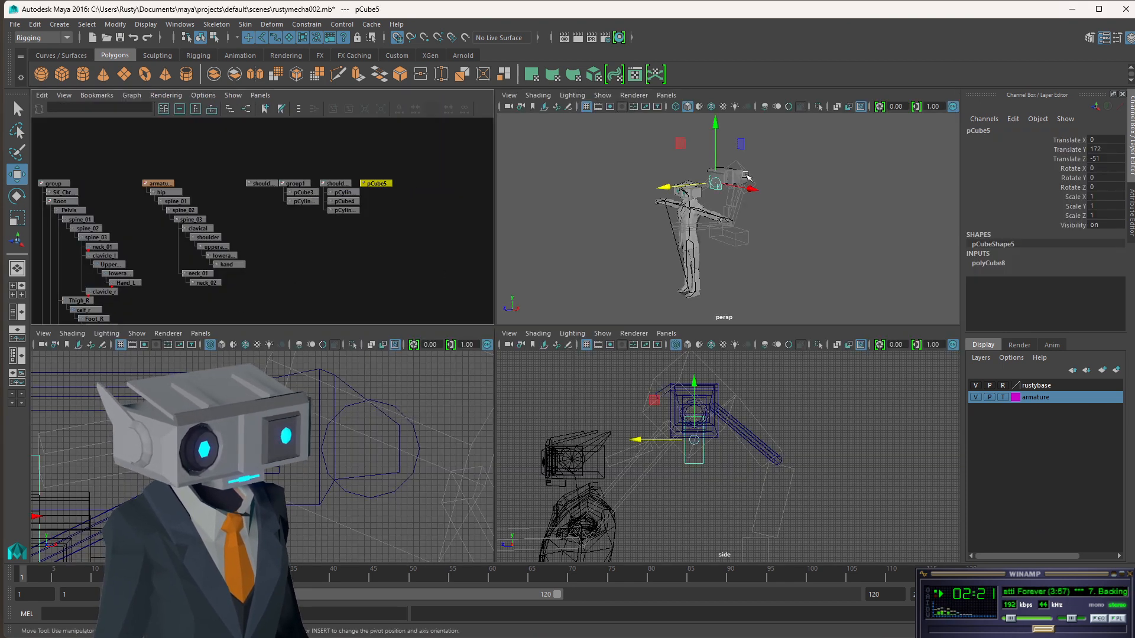
drag(752, 189, 781, 194)
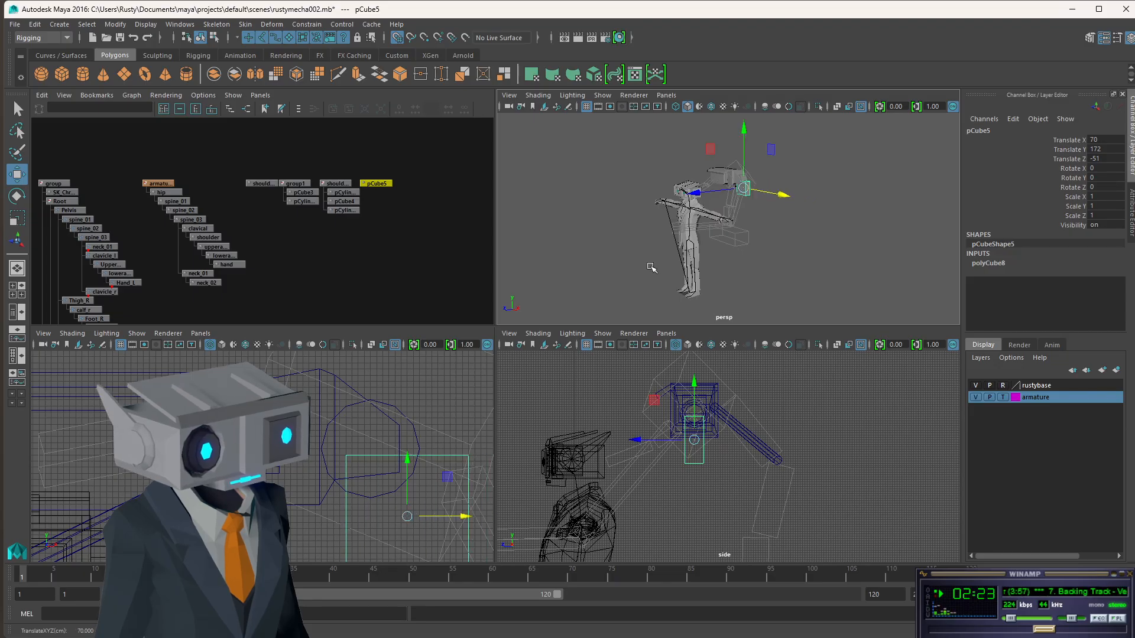
Raise pCube5 to Translate Y 182 so it lines up with the shoulder cylinder in the side view.
key(space)
scroll(418, 320, up, 2)
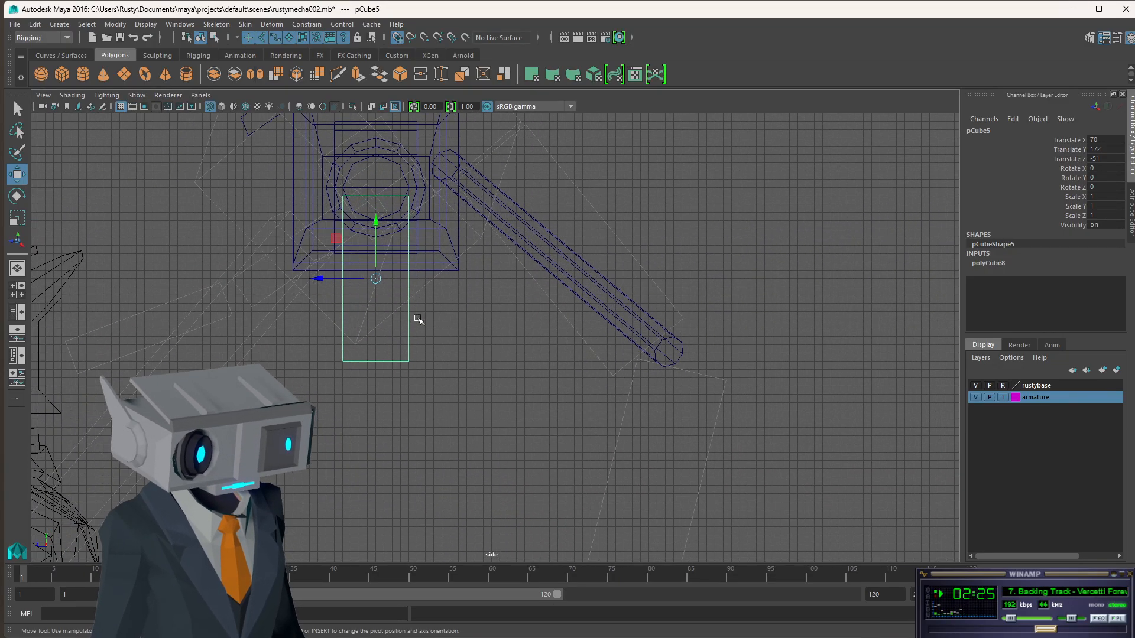
scroll(418, 320, up, 2)
alt+middle_drag(285, 251, 433, 371)
drag(494, 329, 491, 368)
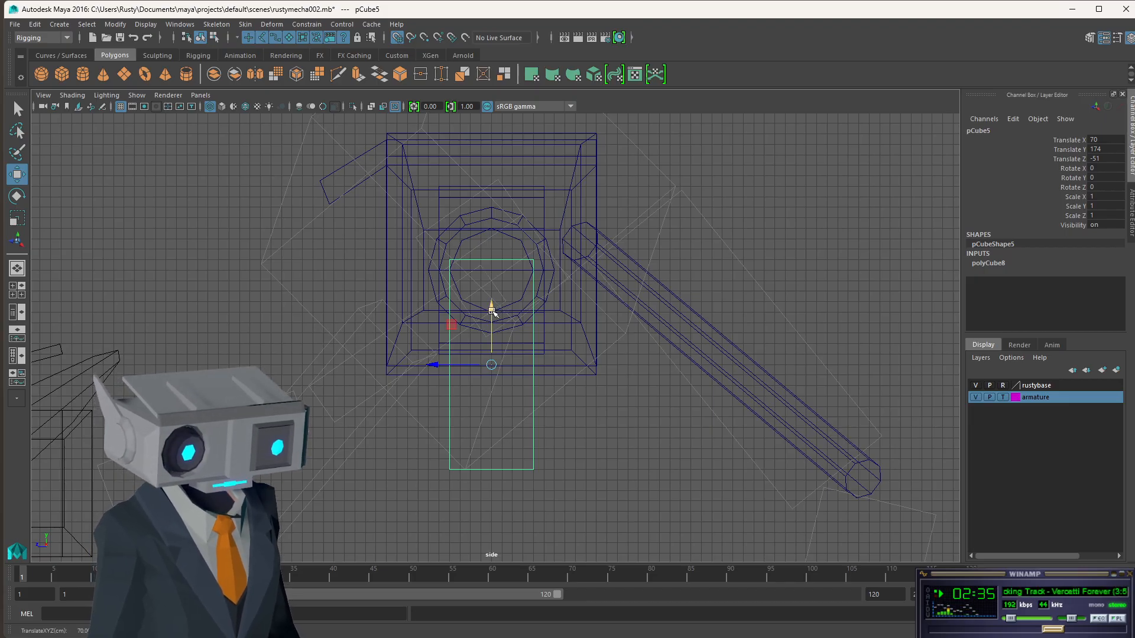
drag(493, 312, 490, 269)
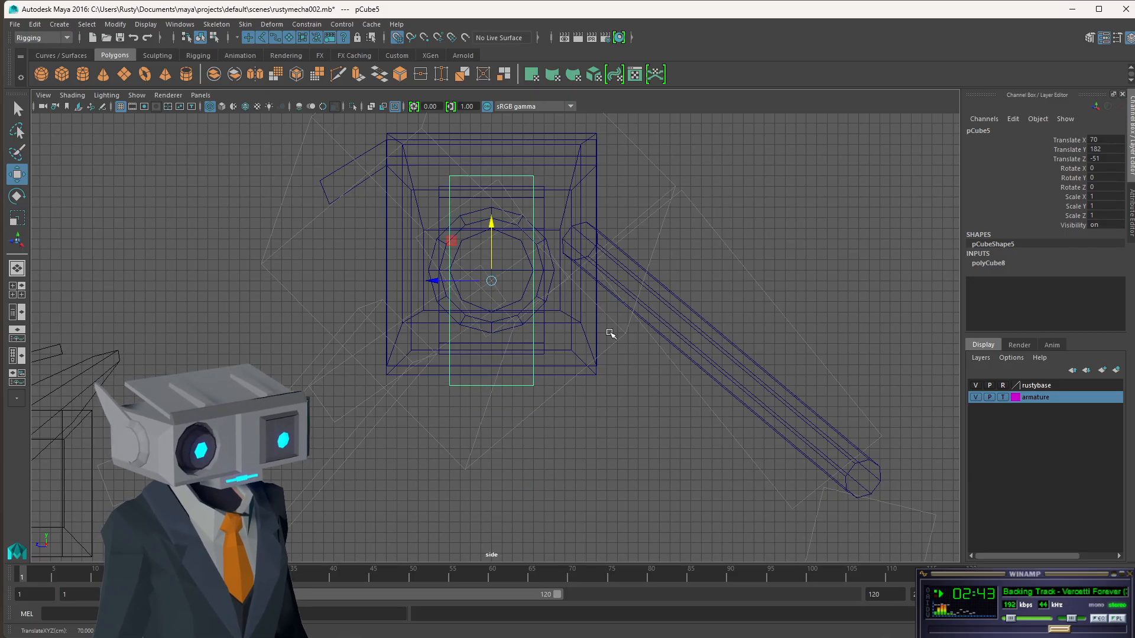
key(space)
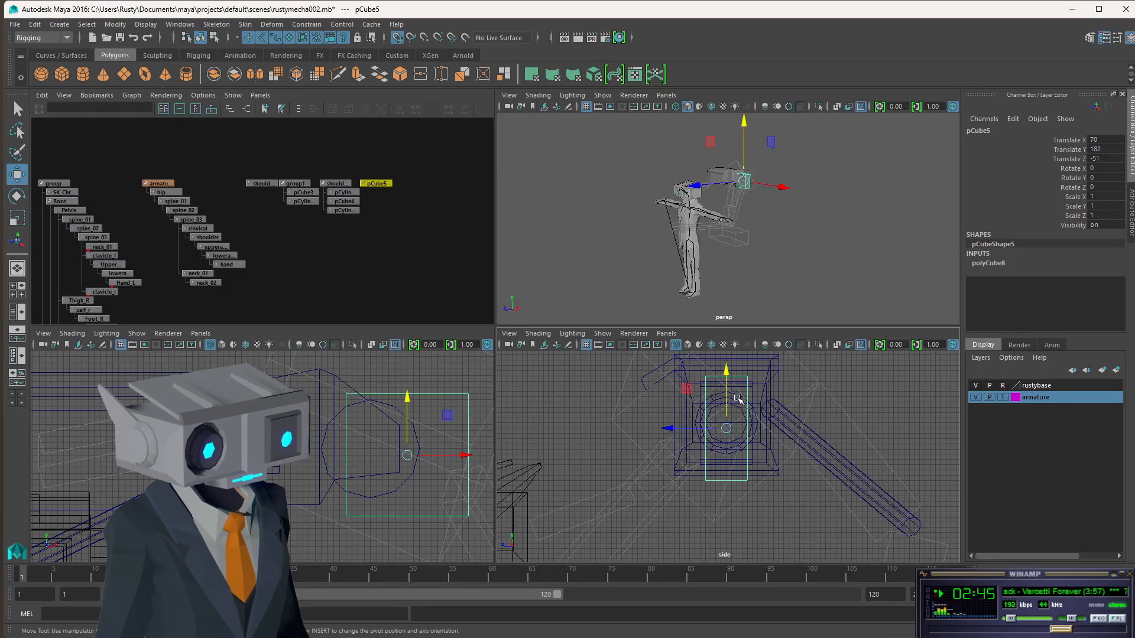
Select shoulder_grp and create a new Lambert material in Hypershade.
scroll(737, 176, up, 5)
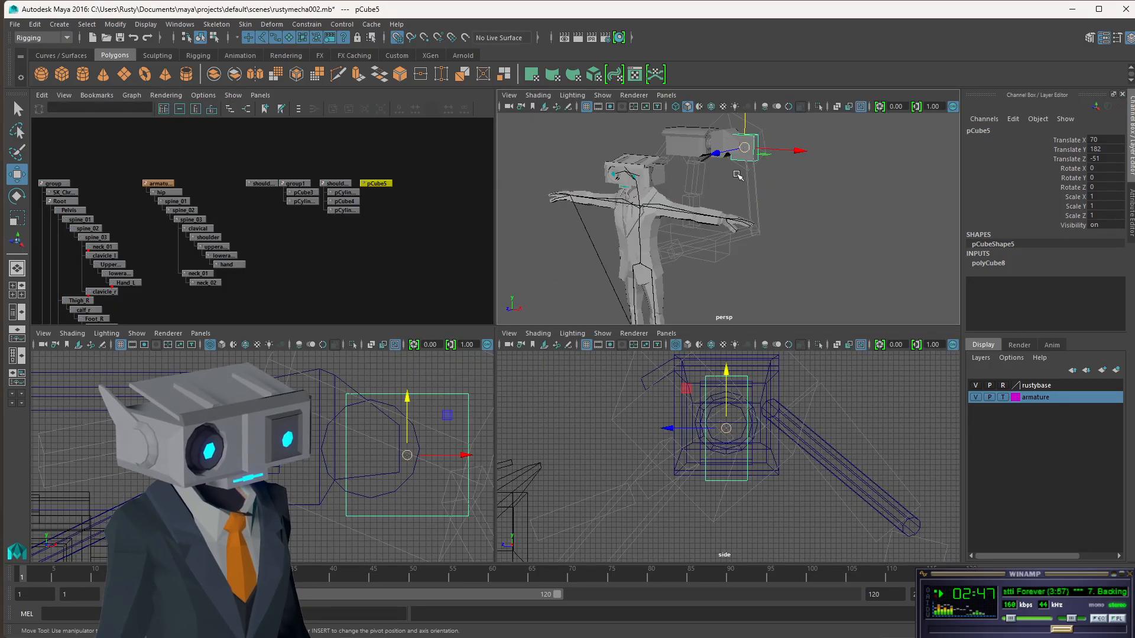
scroll(737, 175, up, 5)
scroll(757, 148, down, 2)
alt+middle_drag(757, 147, 712, 385)
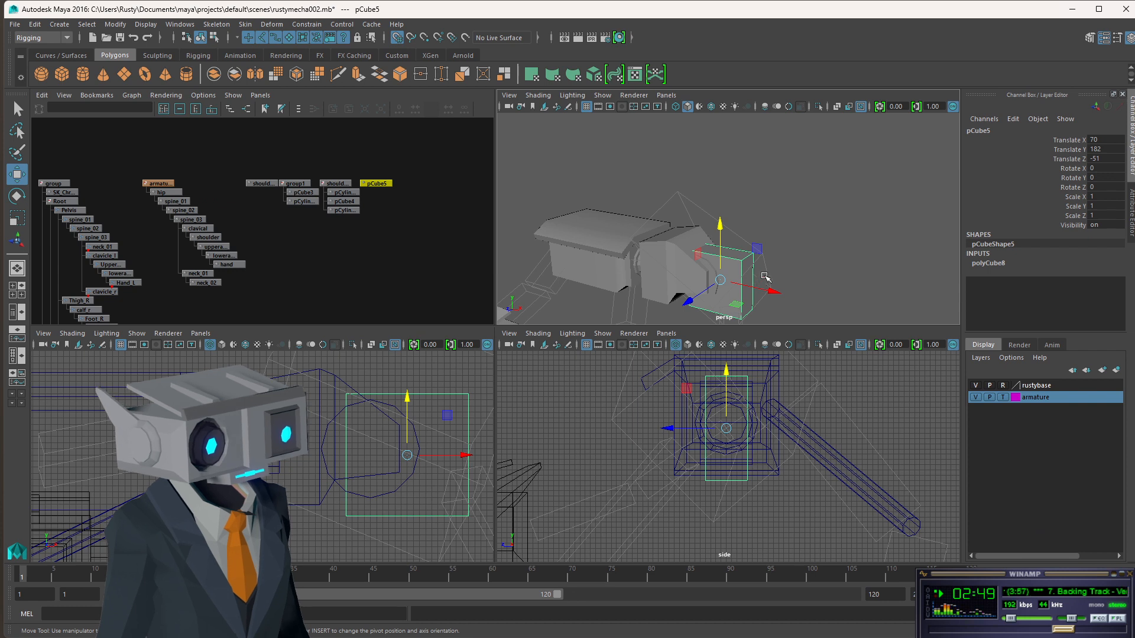
mouse_move(743, 276)
alt+mouse_down()
mouse_move(773, 246)
mouse_move(750, 259)
alt+mouse_up()
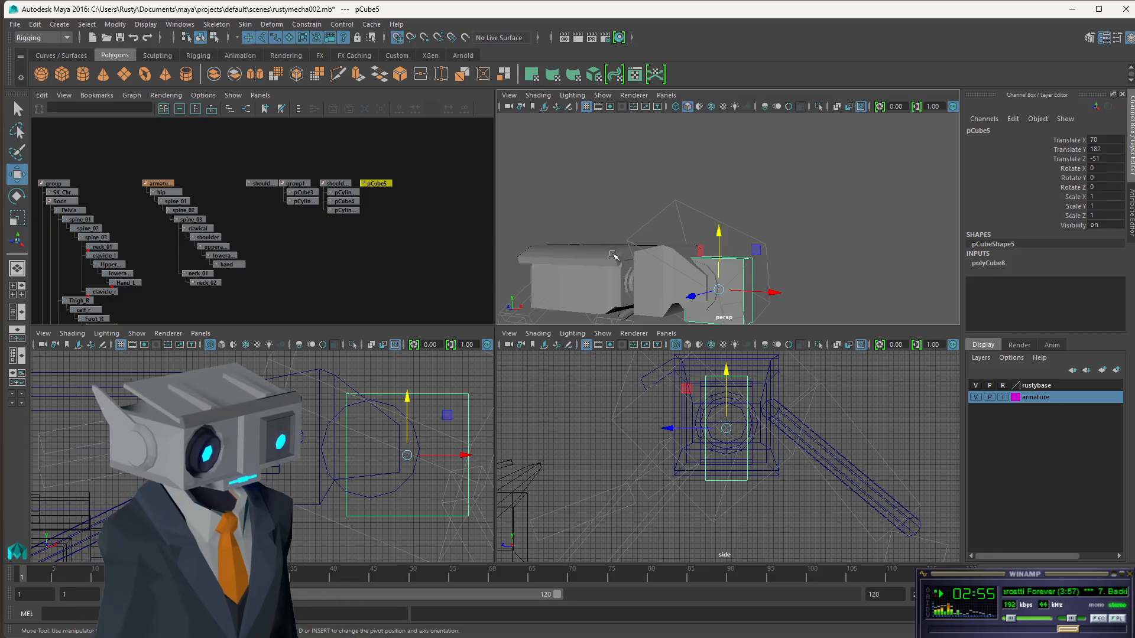
click(335, 184)
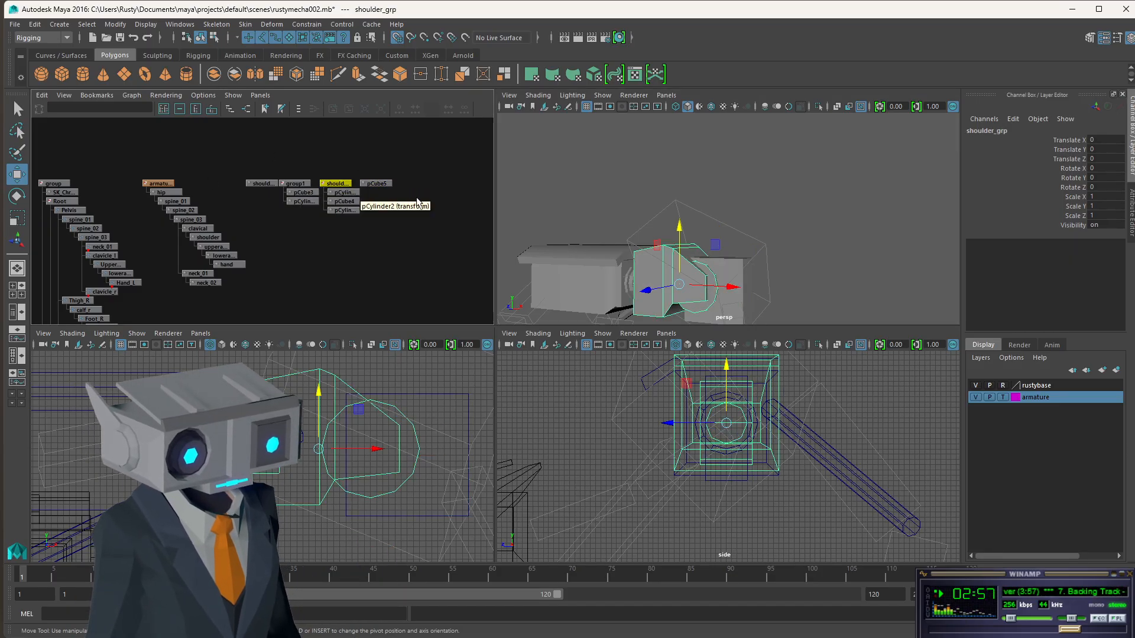
click(115, 24)
mouse_move(145, 24)
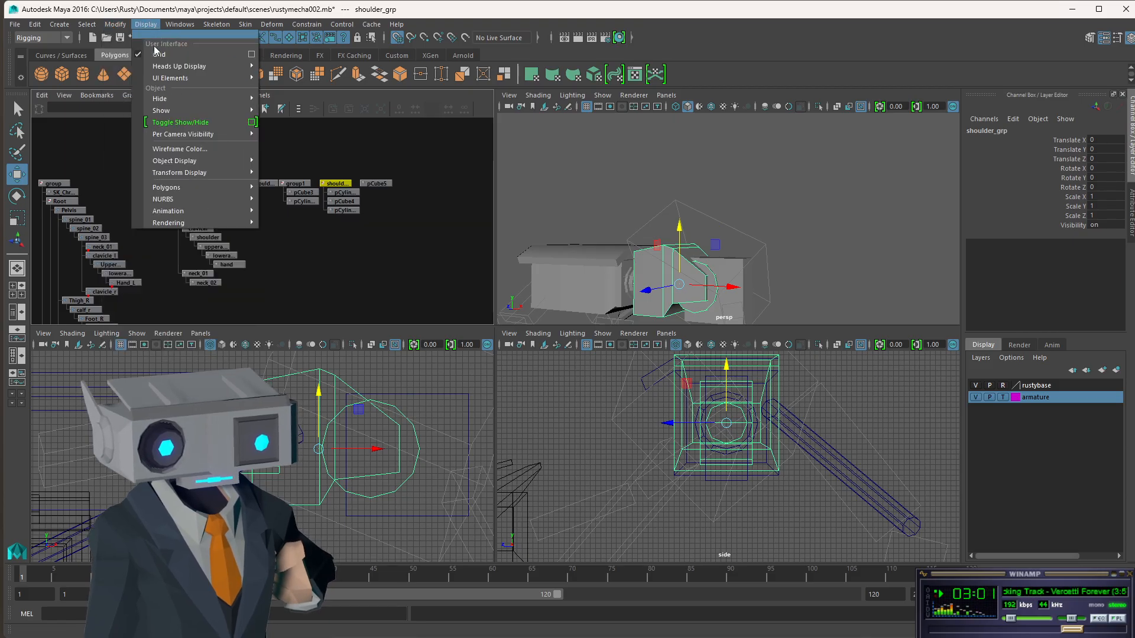
mouse_move(179, 25)
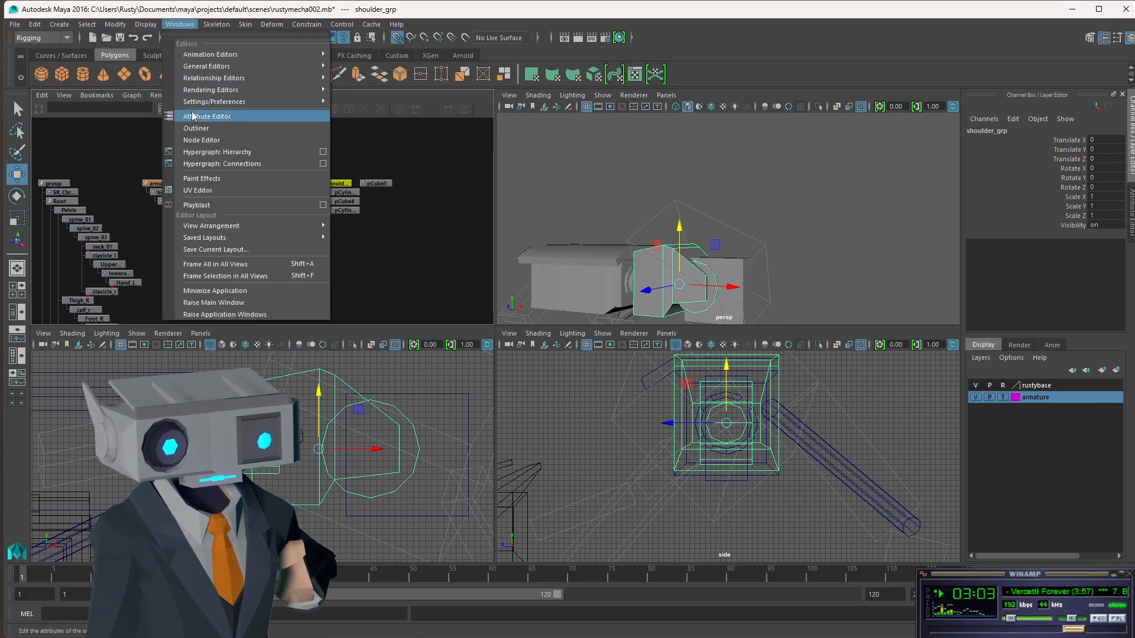
mouse_move(209, 93)
click(360, 123)
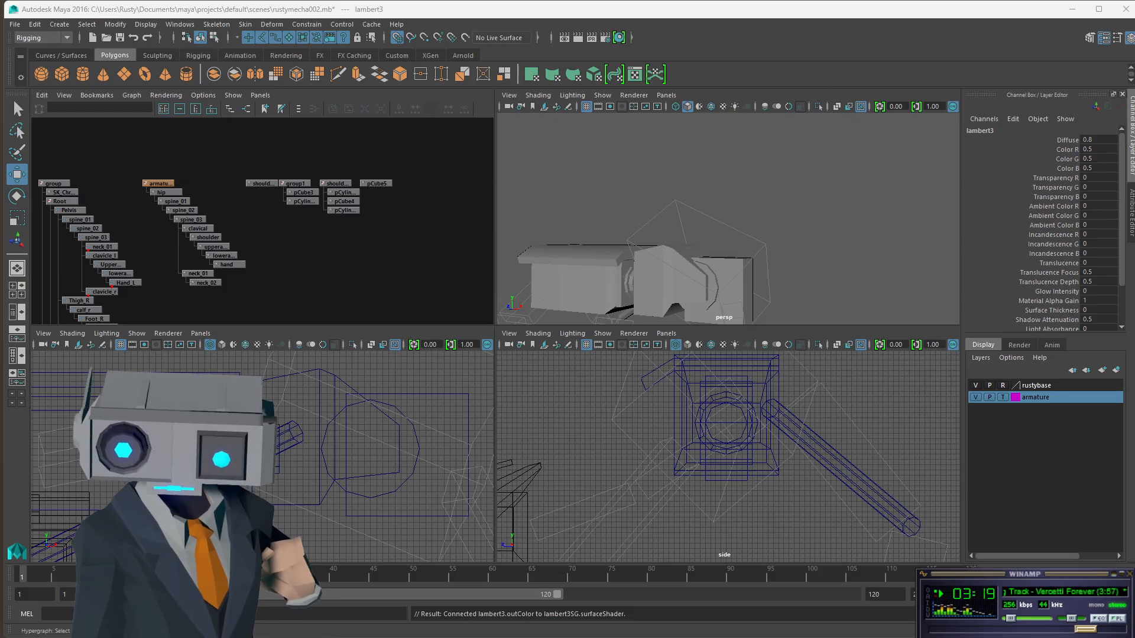
Assign the new Lambert material to shoulder_grp, undo the unwanted attribute change, and close Hypershade.
click(335, 183)
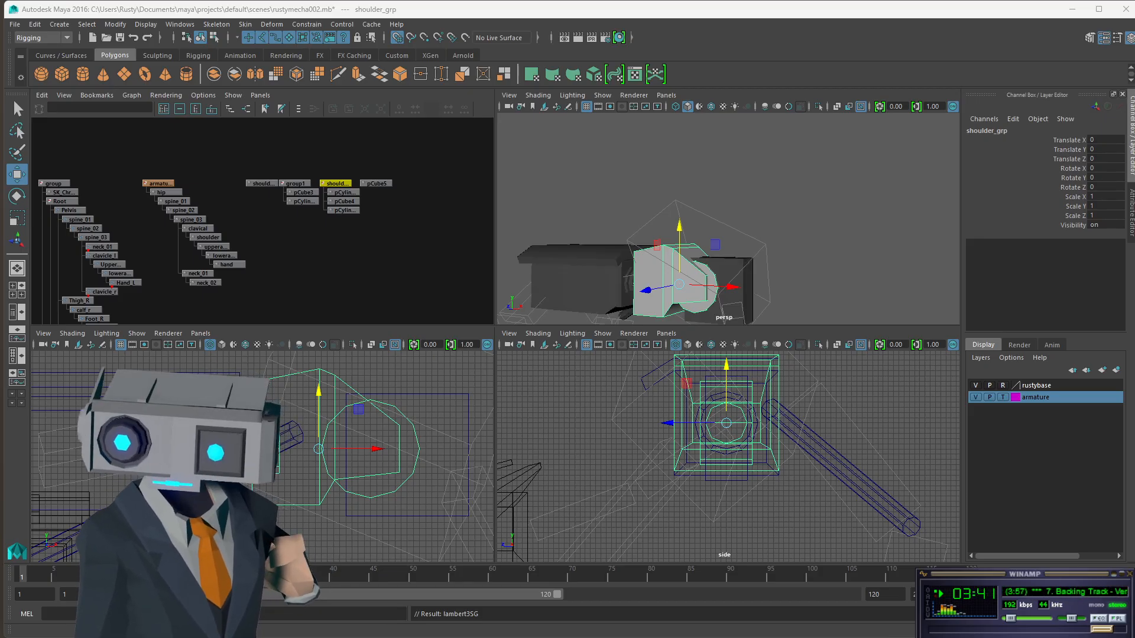
key(ctrl+z)
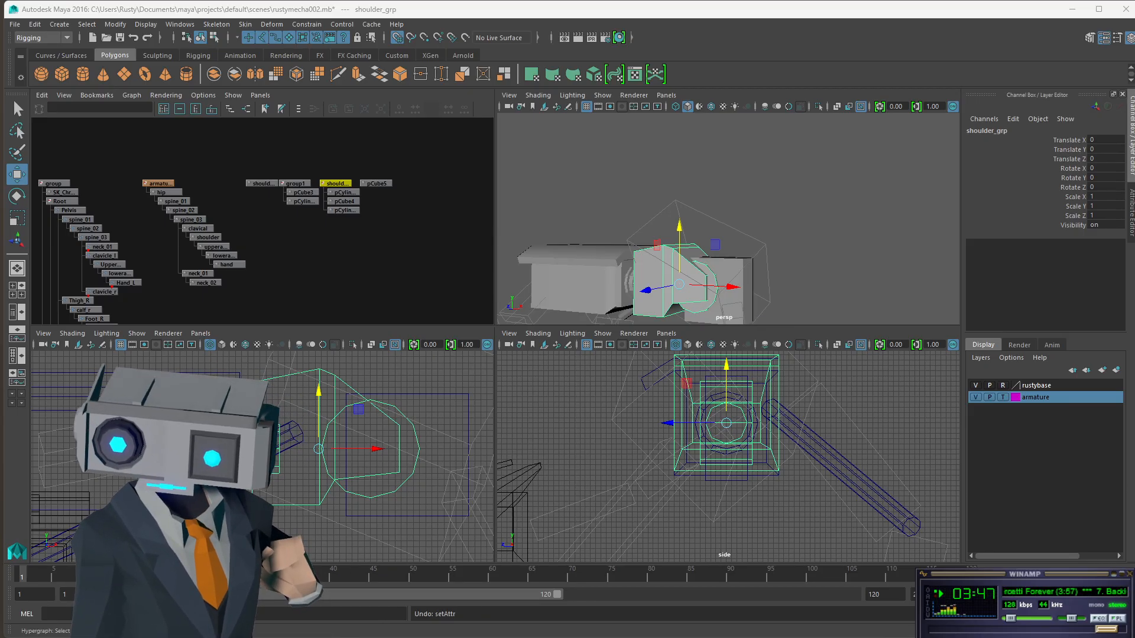
click(334, 169)
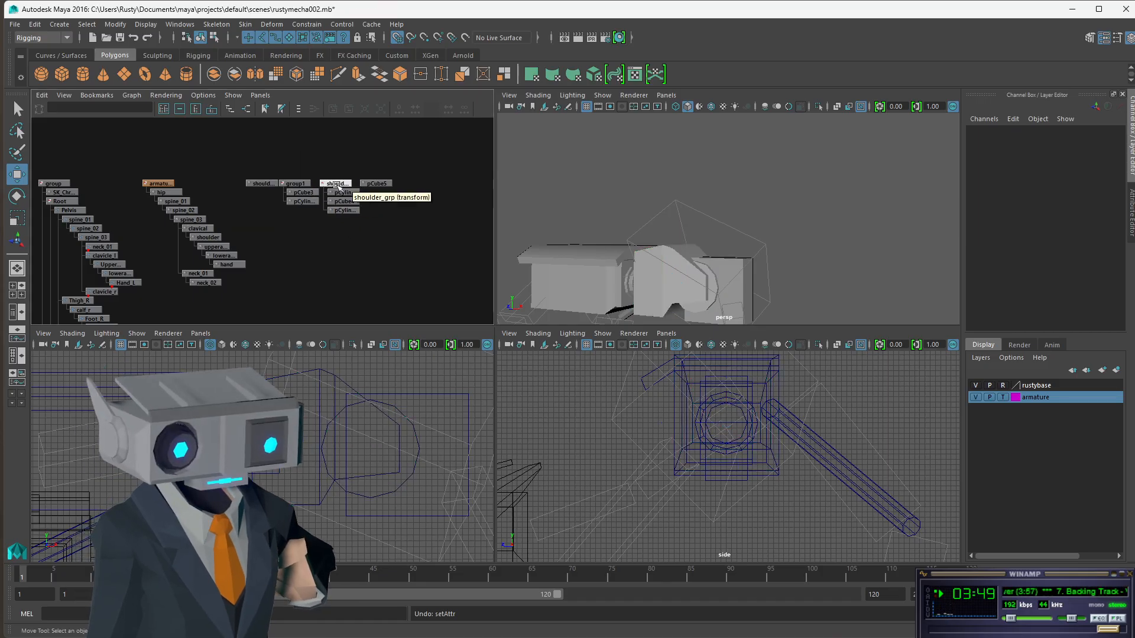
click(336, 183)
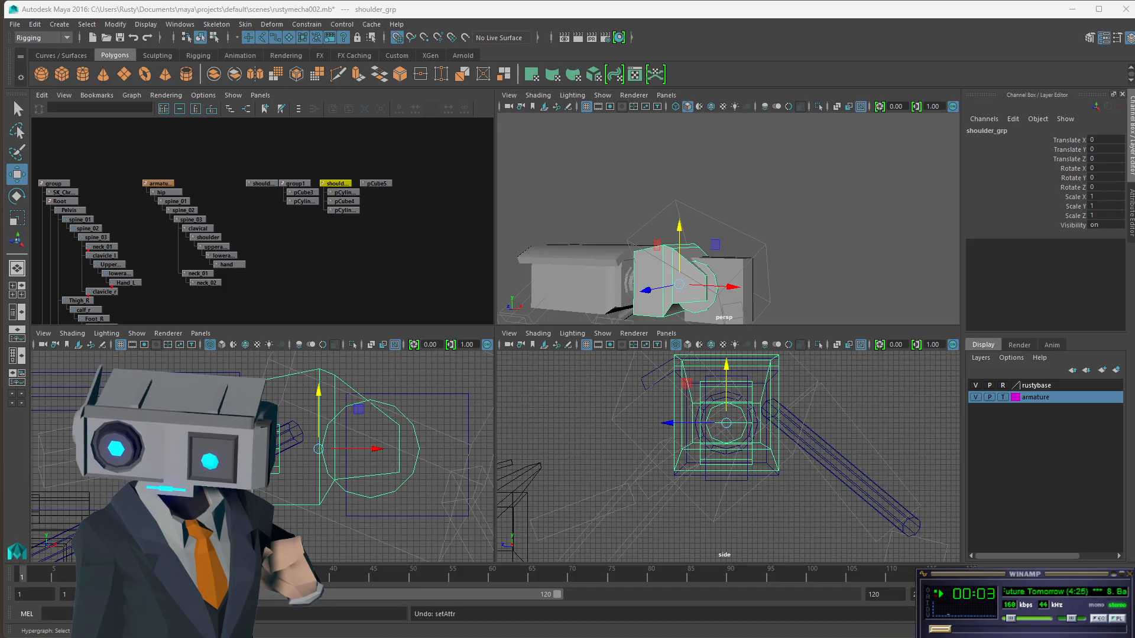
key(ctrl+z)
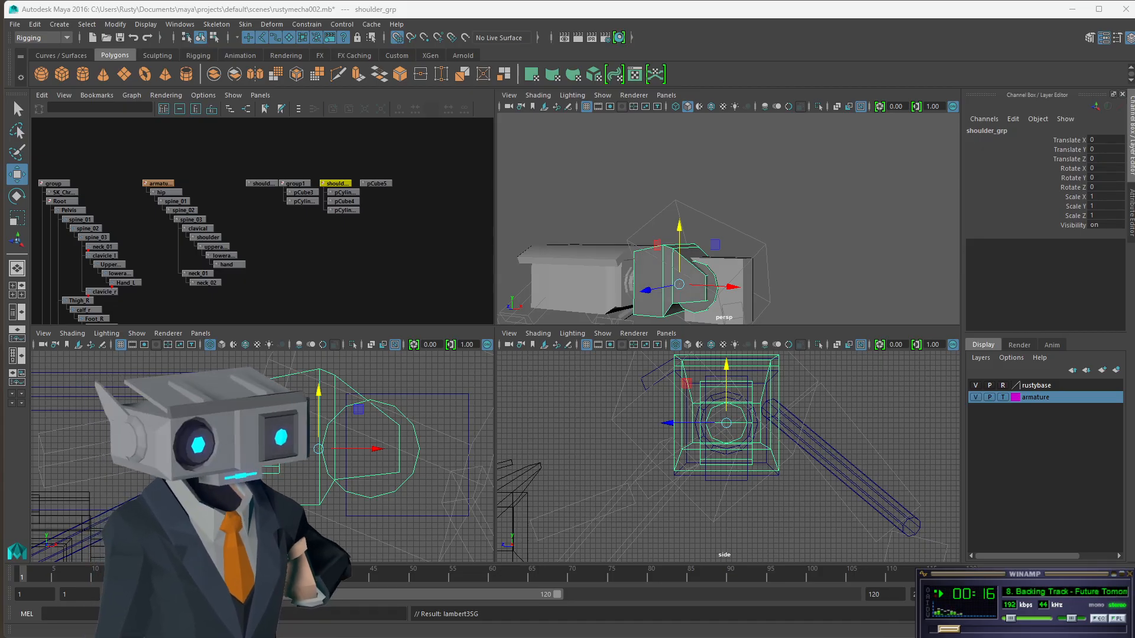
drag(437, 637, 808, 82)
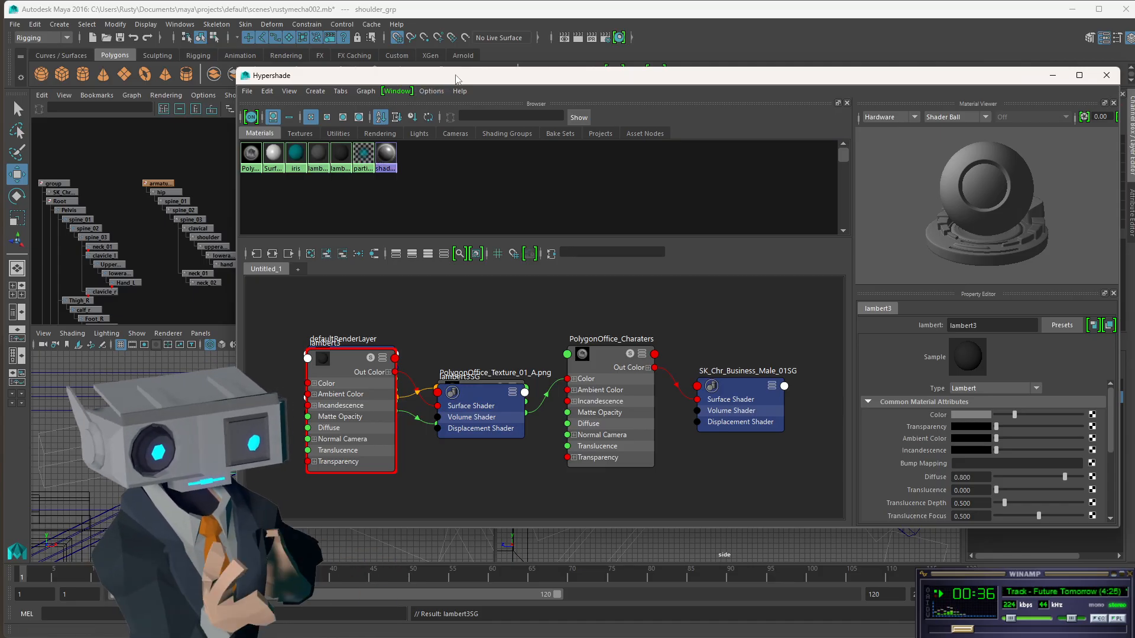
click(1106, 76)
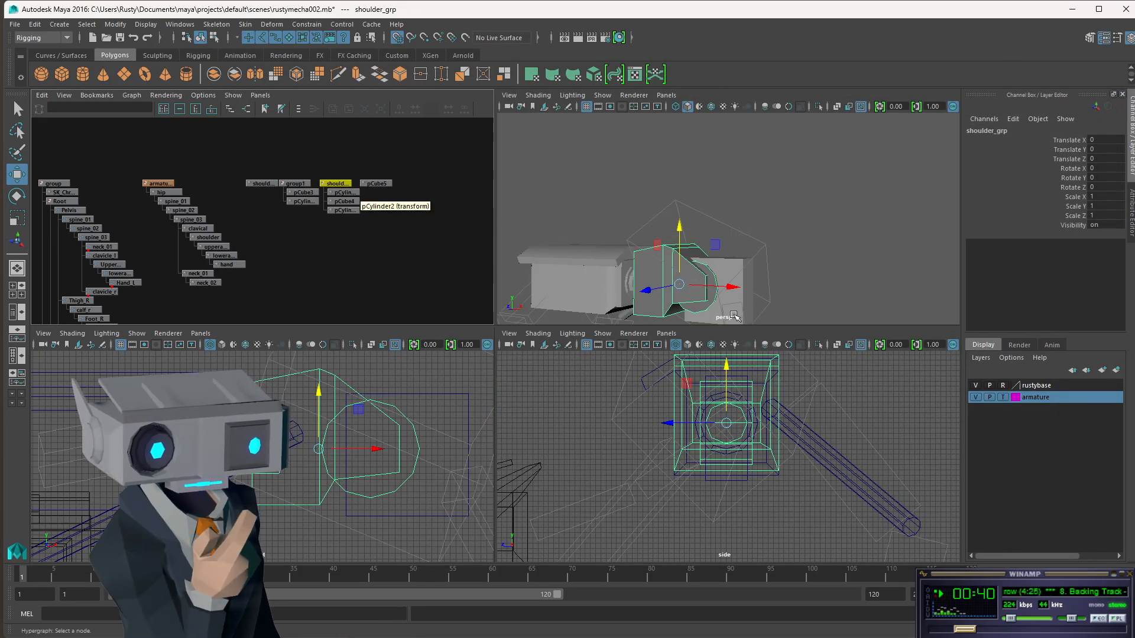
Examine pCube5 at the end of the shoulder against the arm joint in the GundamIBO-frame.png reference image.
mouse_move(692, 272)
alt+mouse_down()
mouse_move(767, 261)
mouse_move(696, 280)
alt+mouse_up()
key(space)
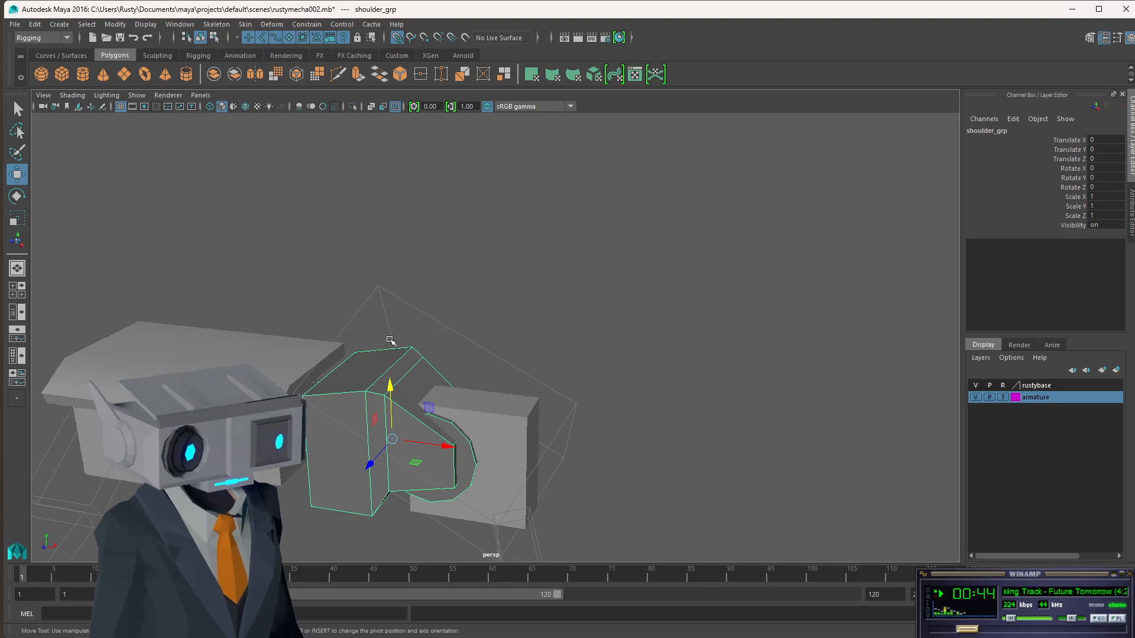
alt+middle_drag(390, 341, 570, 233)
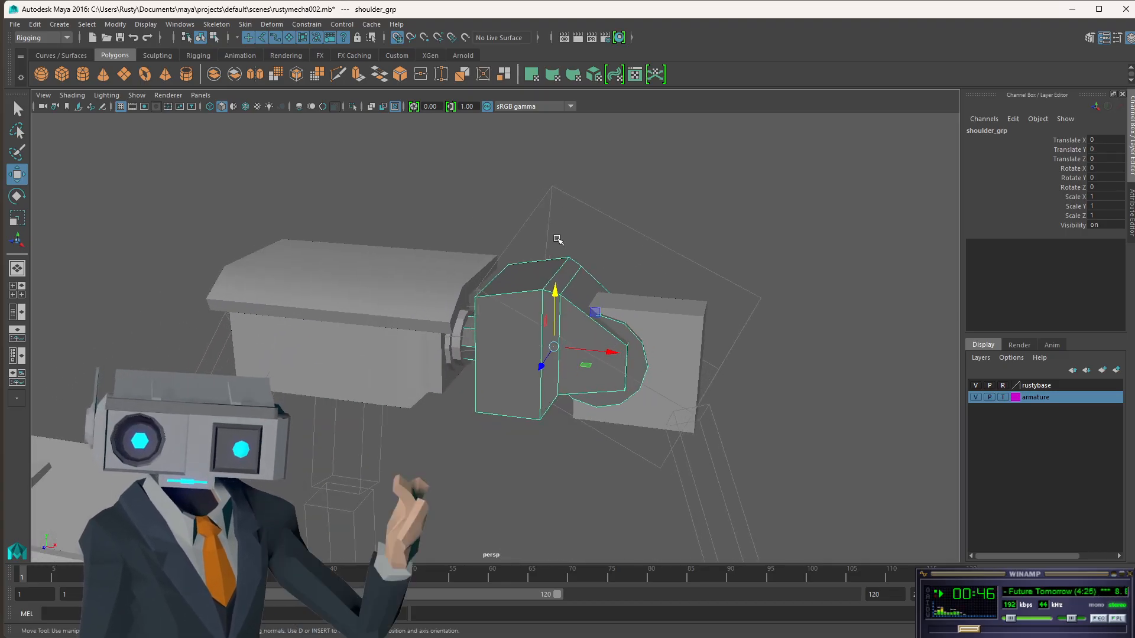
click(689, 363)
mouse_move(709, 359)
alt+mouse_down()
mouse_move(662, 331)
mouse_move(680, 361)
mouse_move(630, 350)
mouse_move(716, 346)
alt+mouse_up()
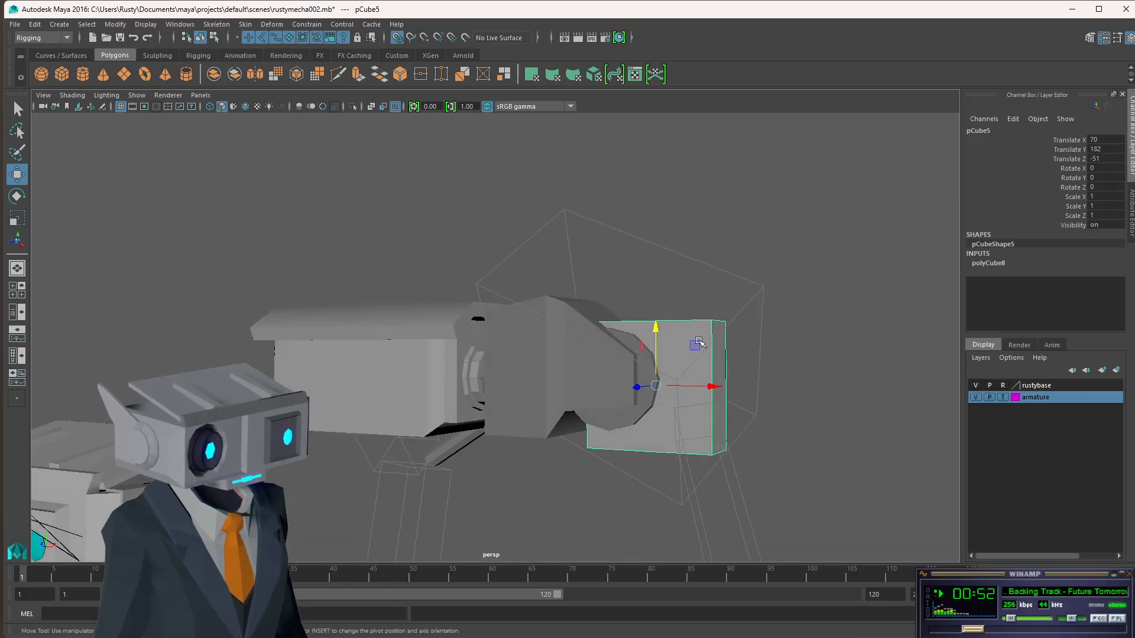
scroll(799, 445, down, 3)
scroll(789, 442, up, 3)
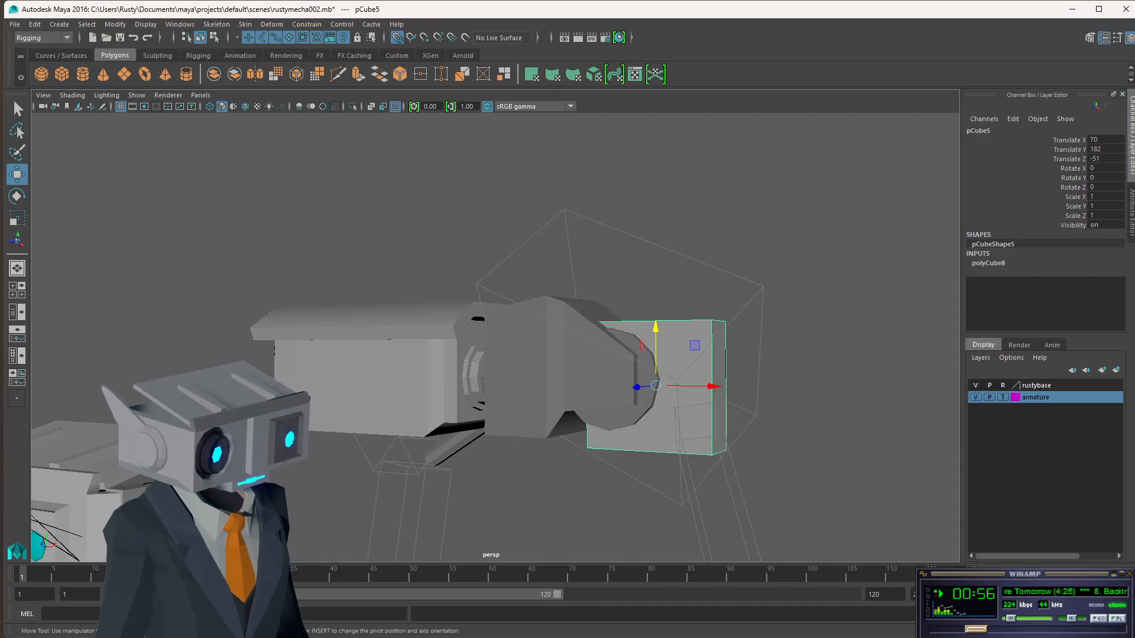
key(alt+Tab)
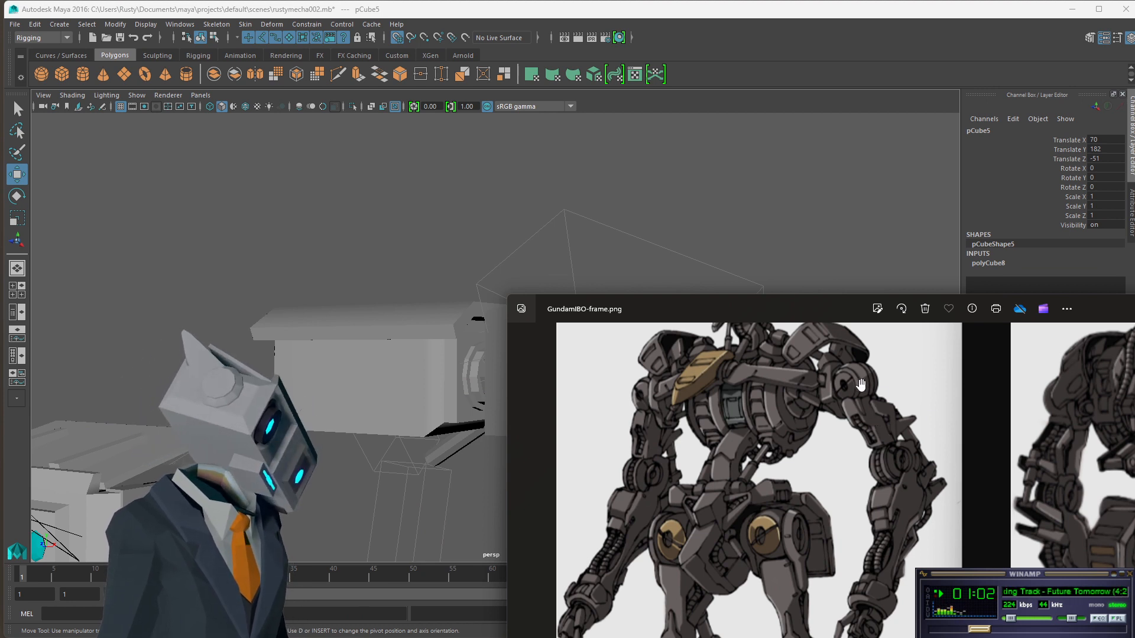
drag(769, 316, 774, 434)
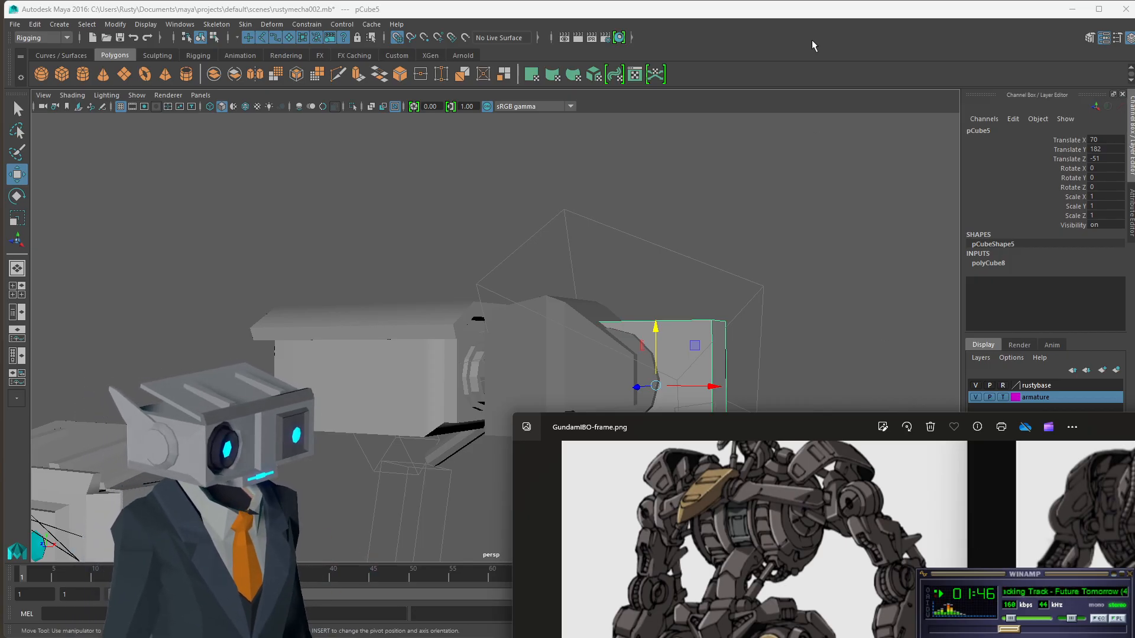
click(819, 13)
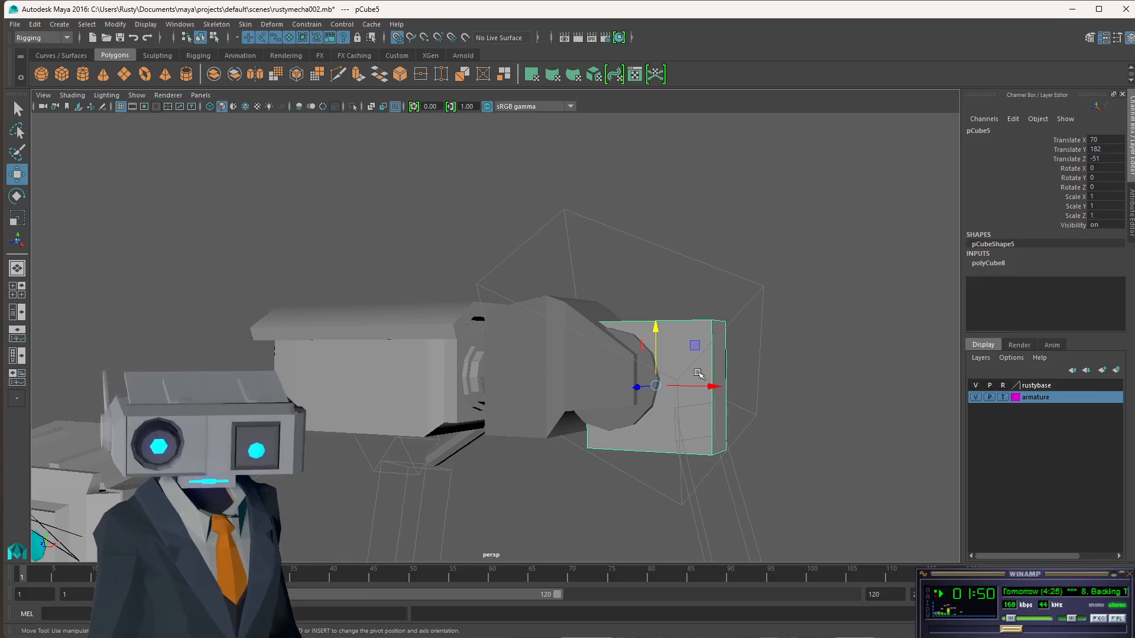
Move pCube5 further outward along X to Translate X 78, clear of the shoulder cylinder.
drag(714, 388, 766, 388)
alt+drag(664, 413, 703, 402)
alt+drag(803, 408, 921, 374)
Try scaling pCube5 into a flat, wide slab with Scale Y 0.24 and Scale Z 3.007.
key(r)
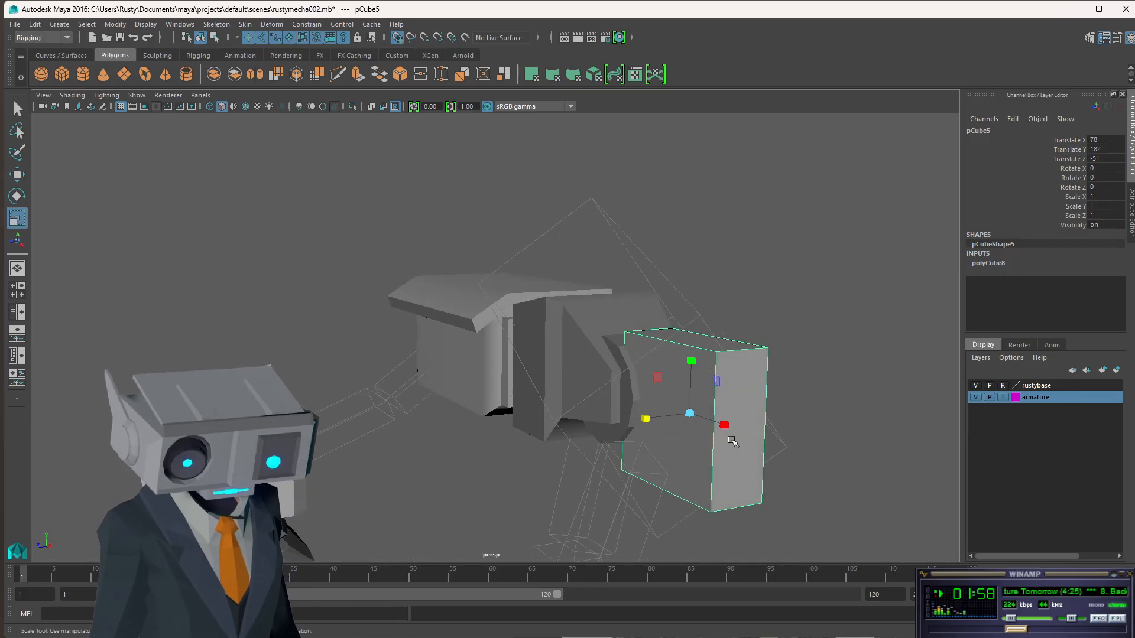
drag(691, 356, 548, 425)
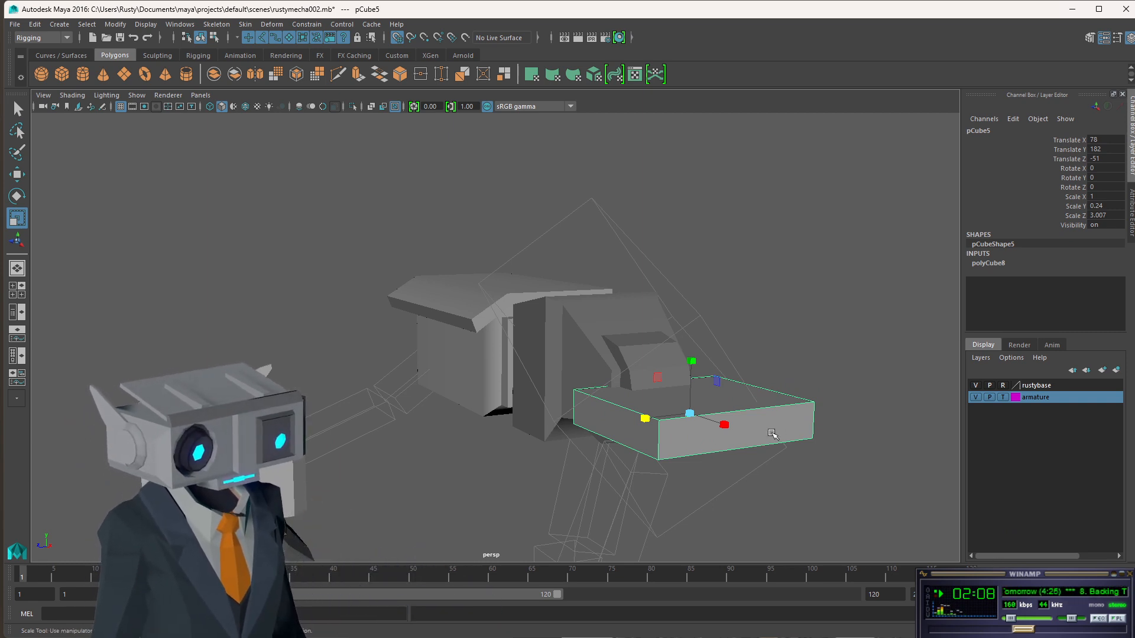
click(214, 37)
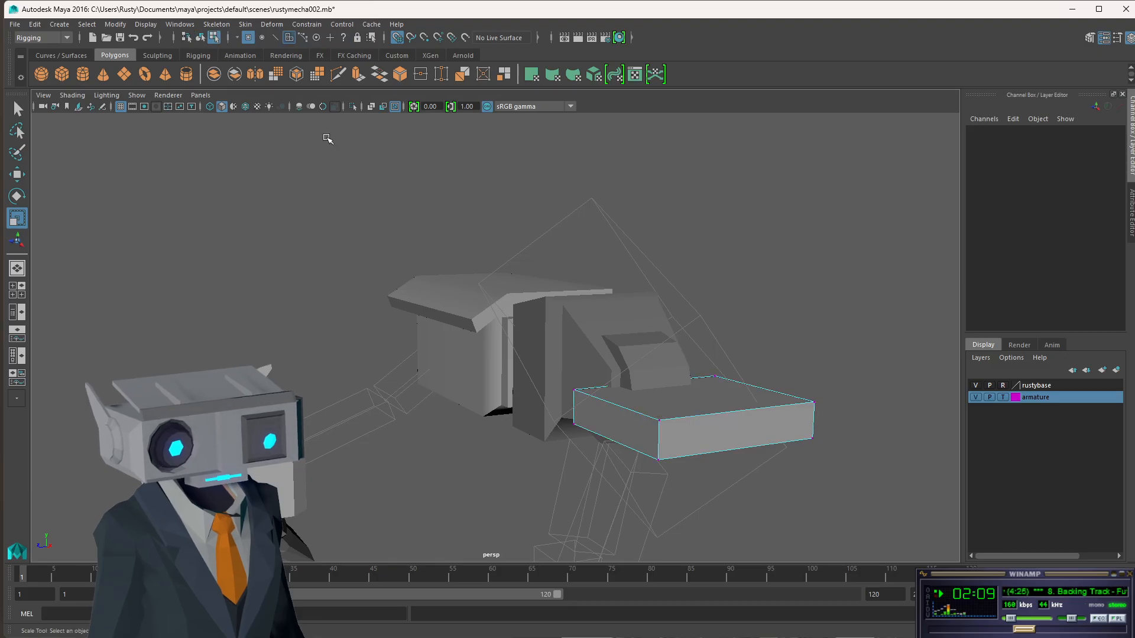
click(739, 442)
click(289, 38)
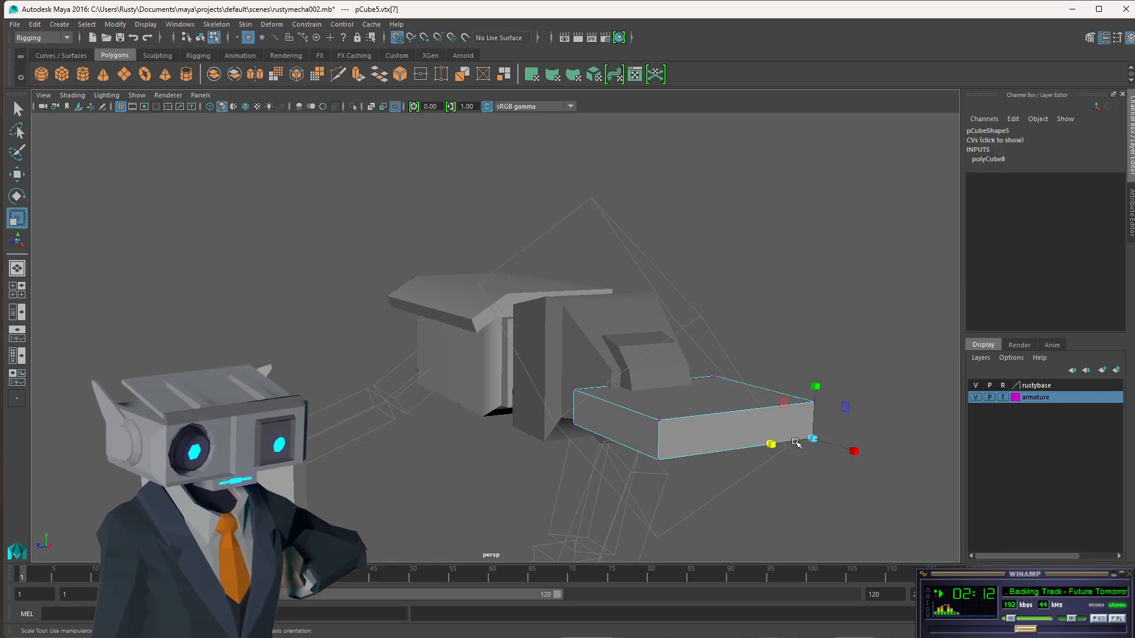
click(660, 421)
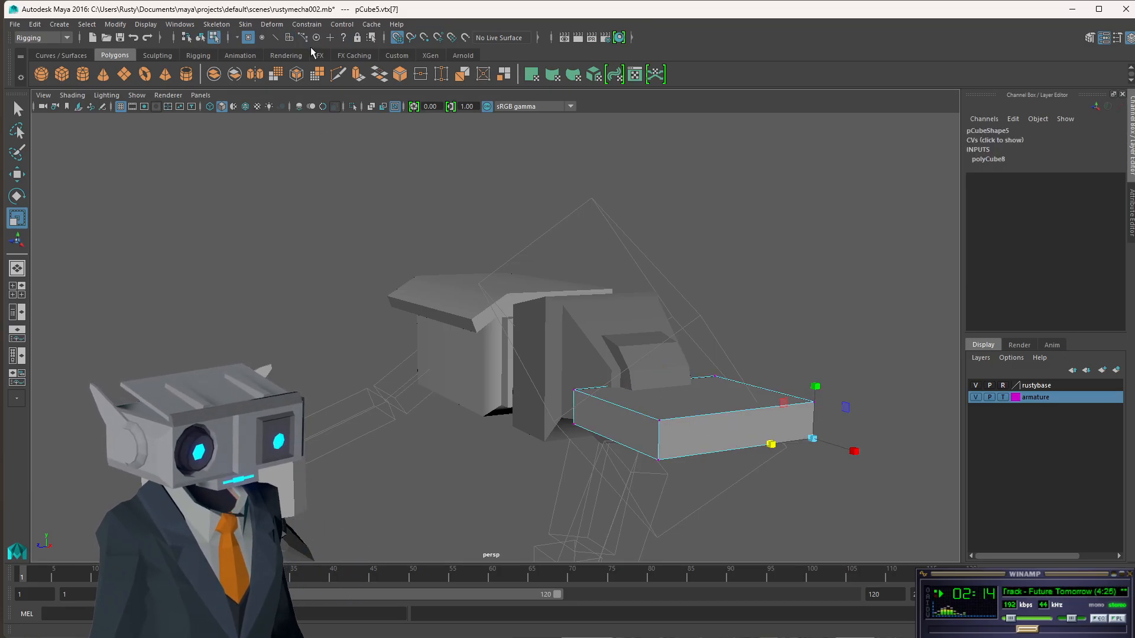
click(289, 38)
click(498, 237)
click(736, 438)
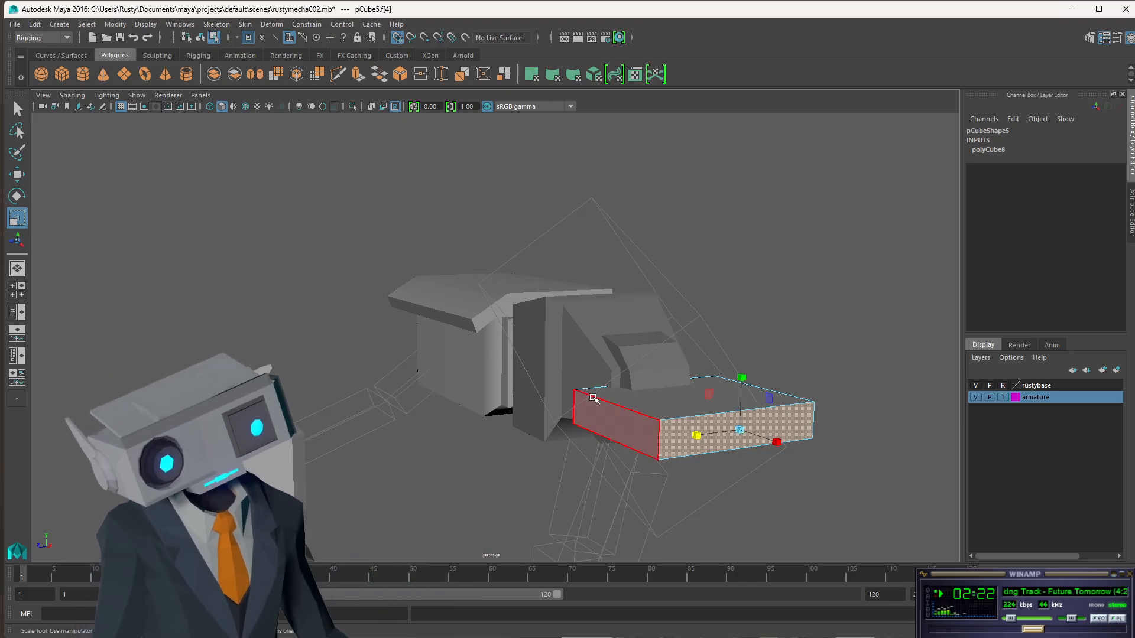
click(618, 428)
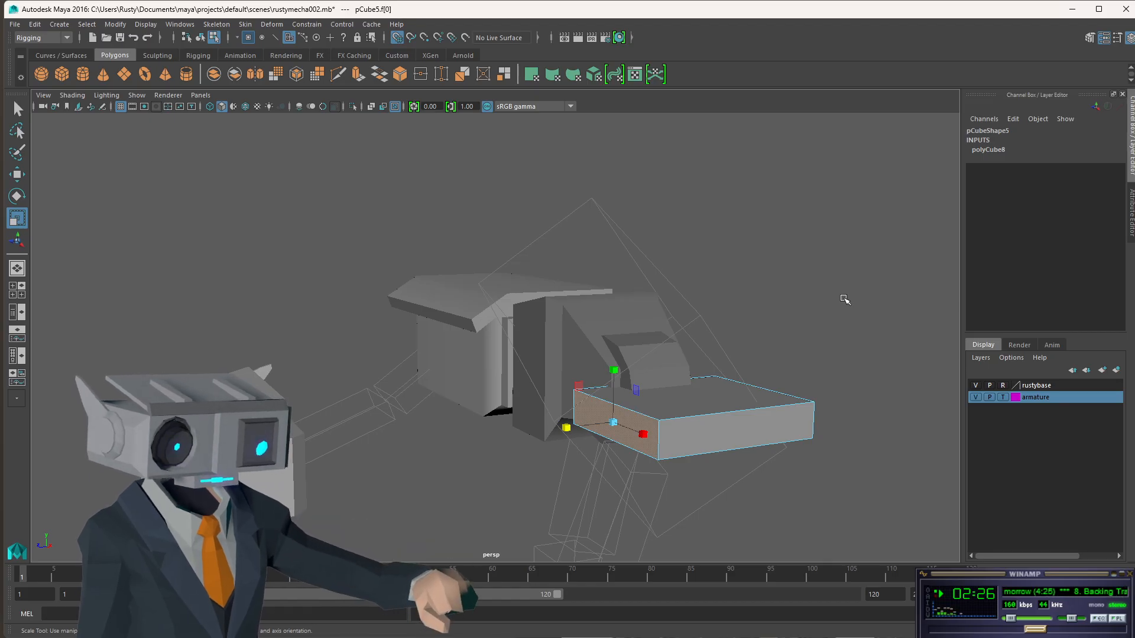
click(201, 38)
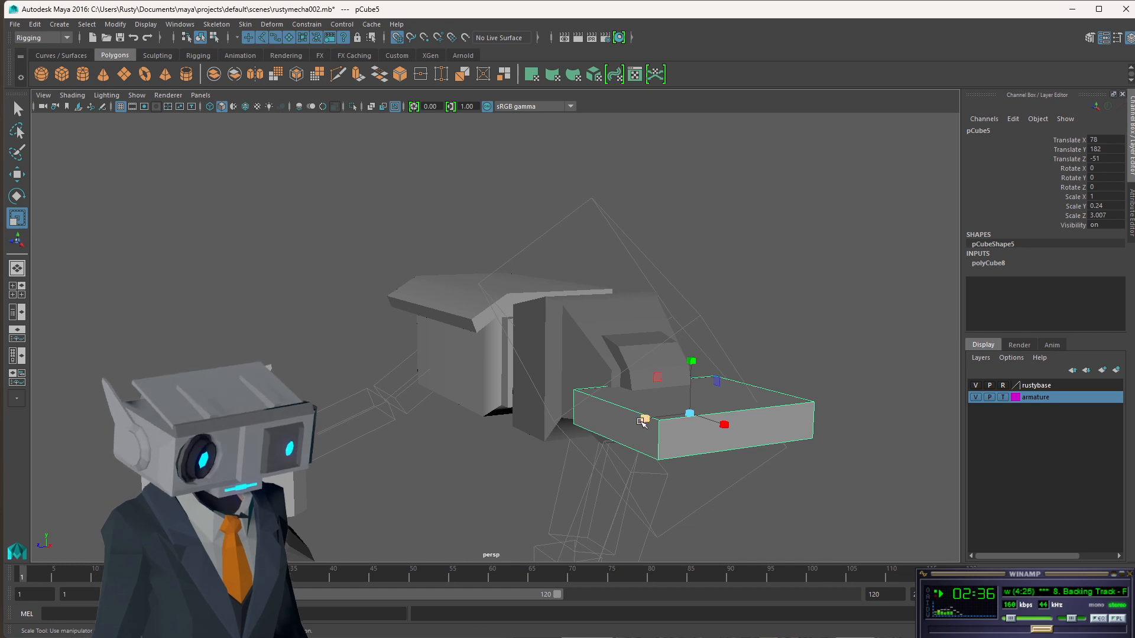
Rescale pCube5 into an upright block with Scale Z 1.029 and Scale Y 0.848.
drag(645, 419, 675, 418)
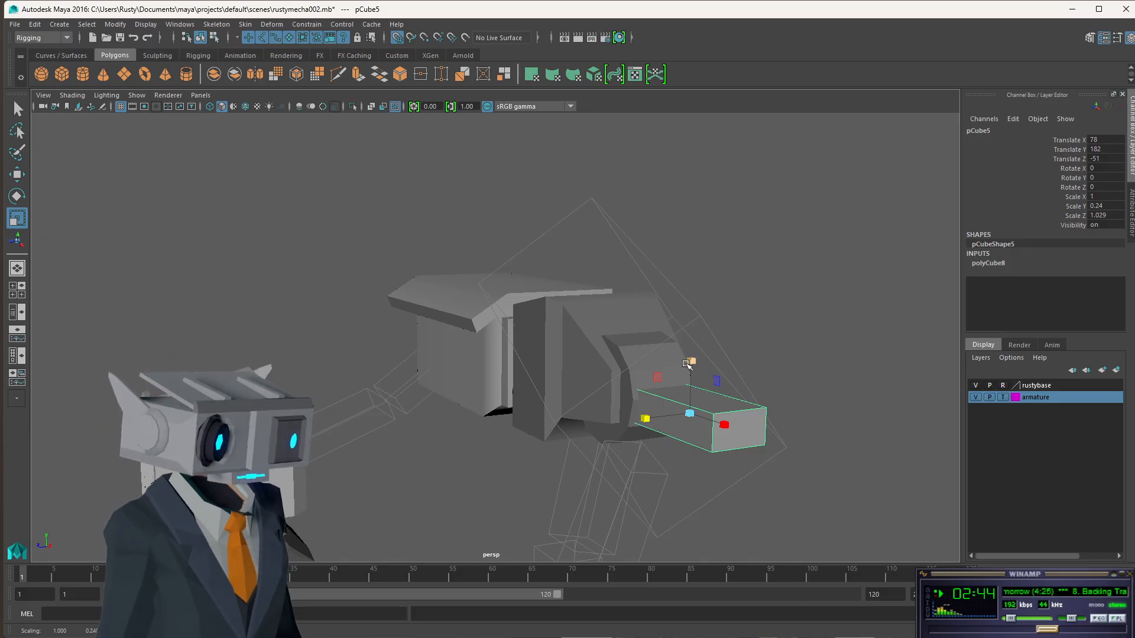
drag(693, 365, 695, 226)
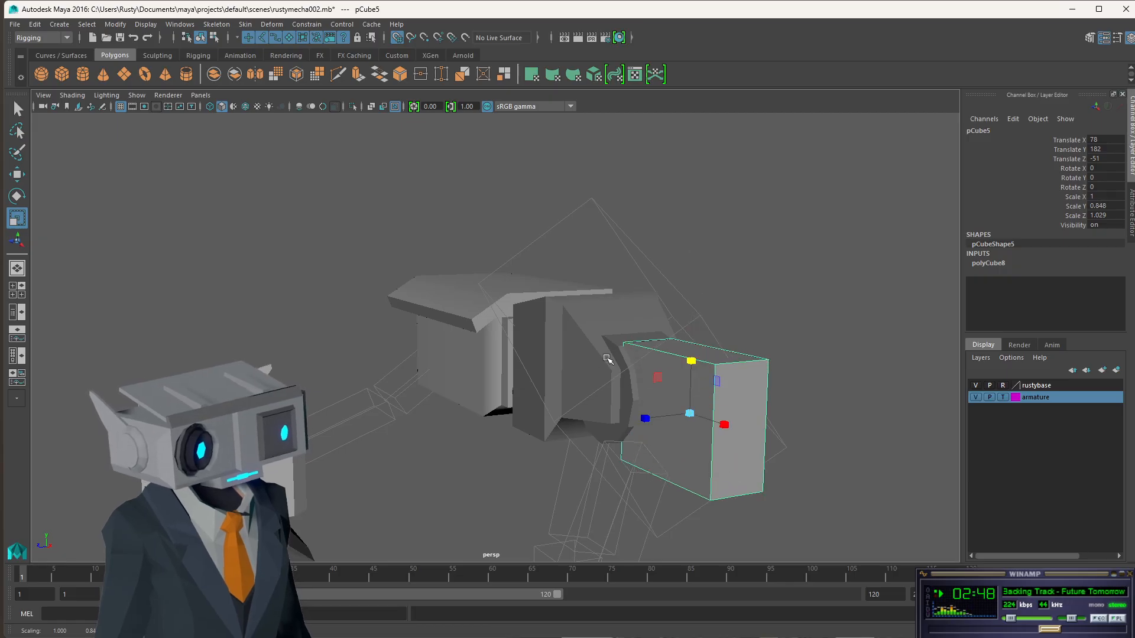
alt+drag(607, 359, 697, 347)
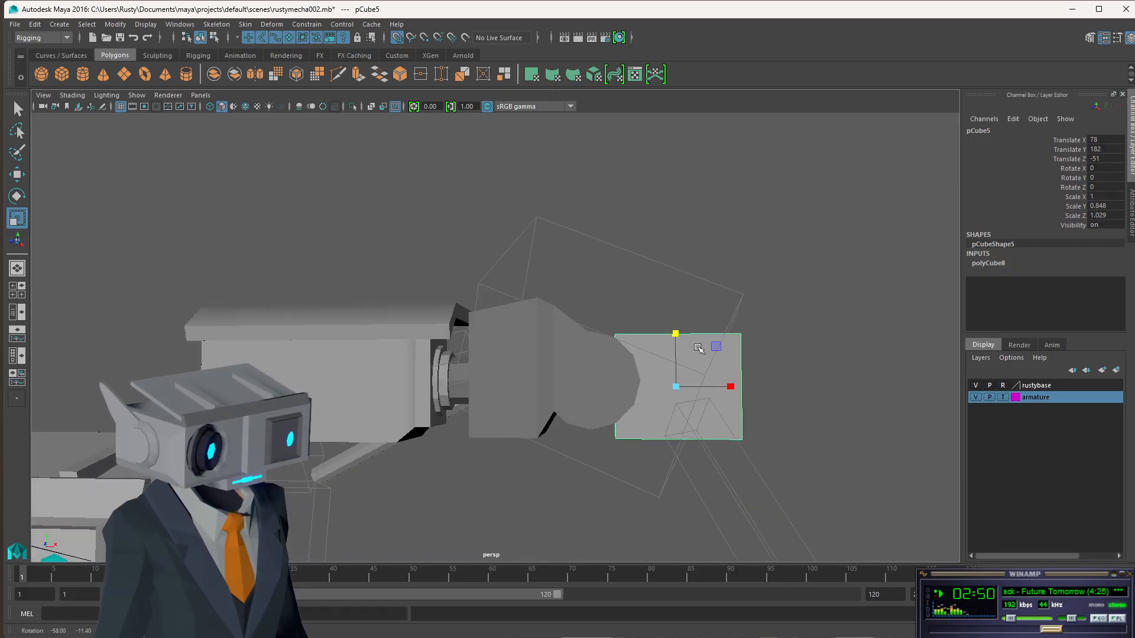
mouse_move(731, 388)
alt+mouse_down()
mouse_move(751, 389)
mouse_move(736, 388)
alt+mouse_up()
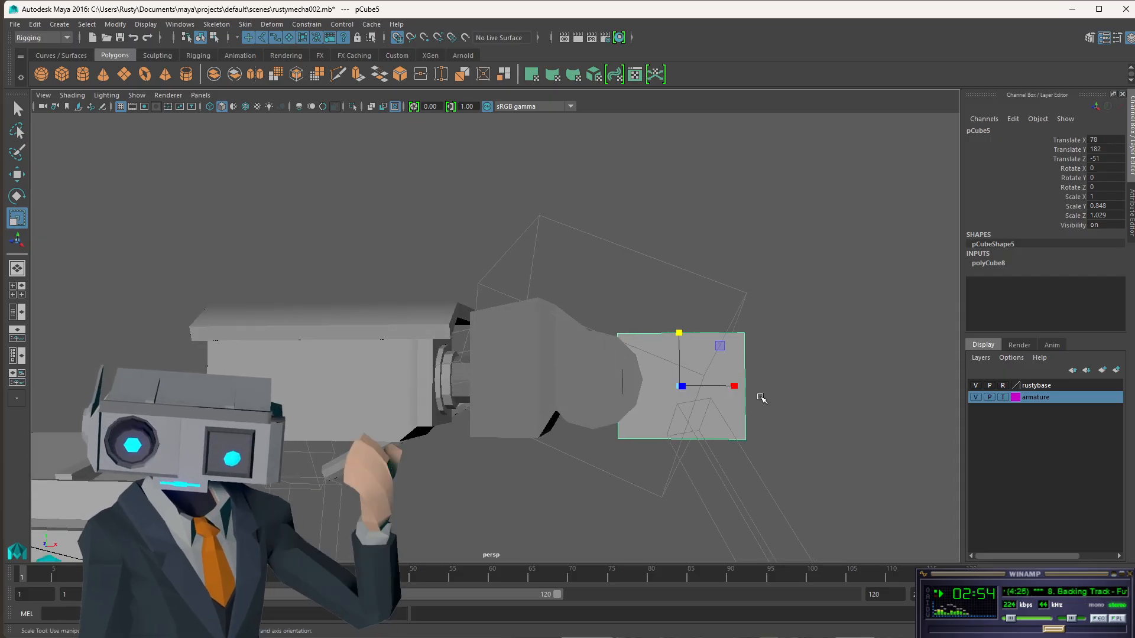
scroll(787, 326, down, 3)
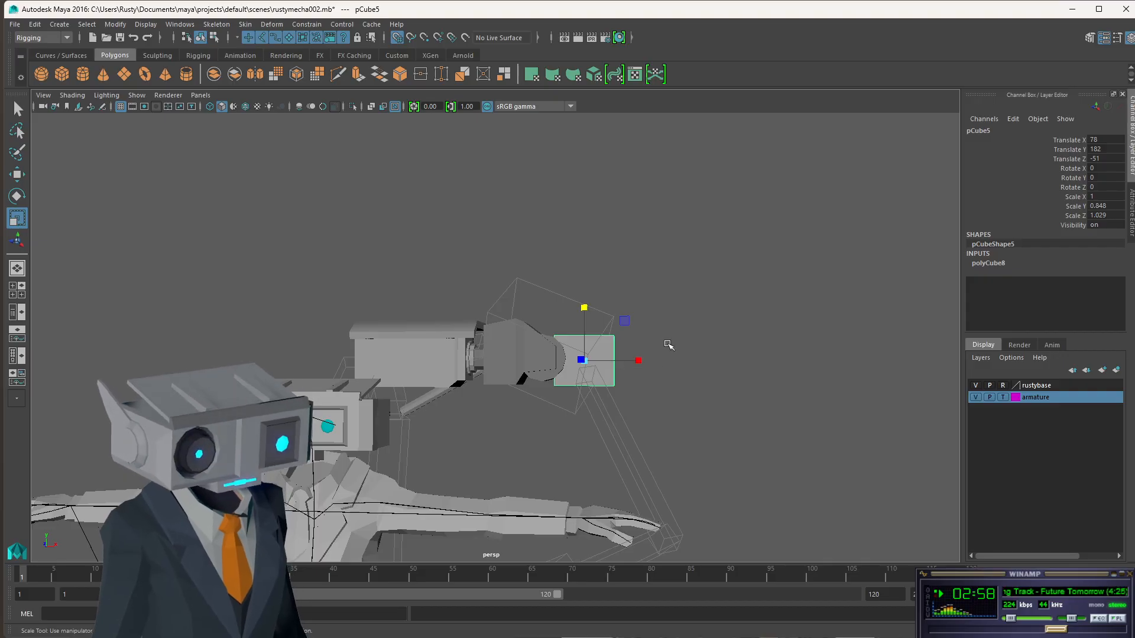
Lengthen pCube5 into a long arm block by moving its outer-end vertices outward along X to about 126 cm.
click(214, 38)
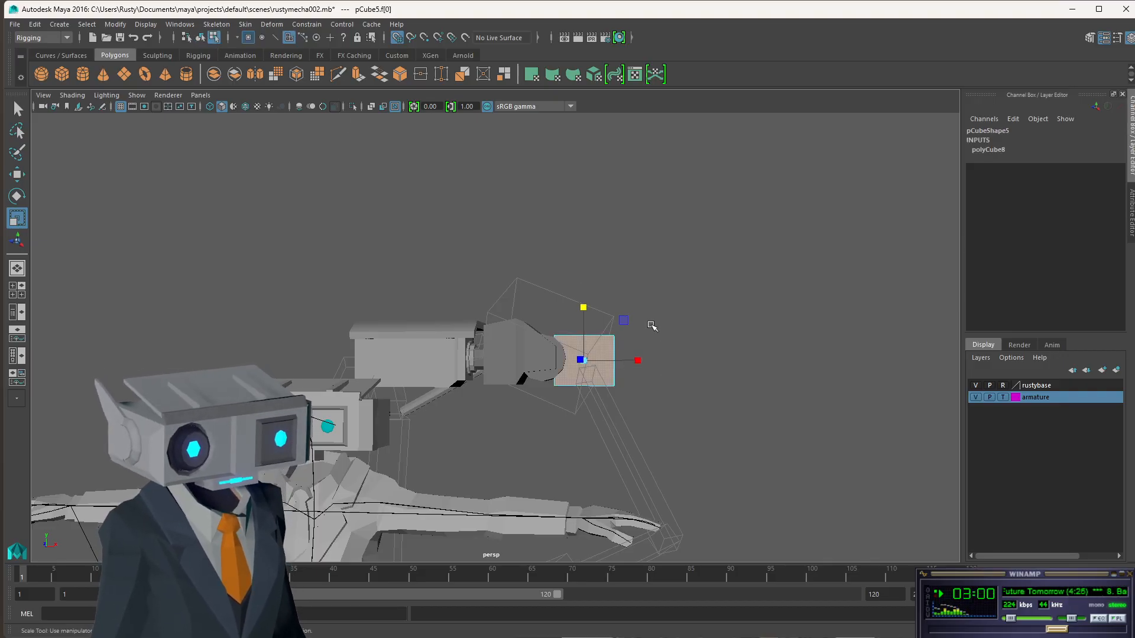
drag(674, 319, 599, 407)
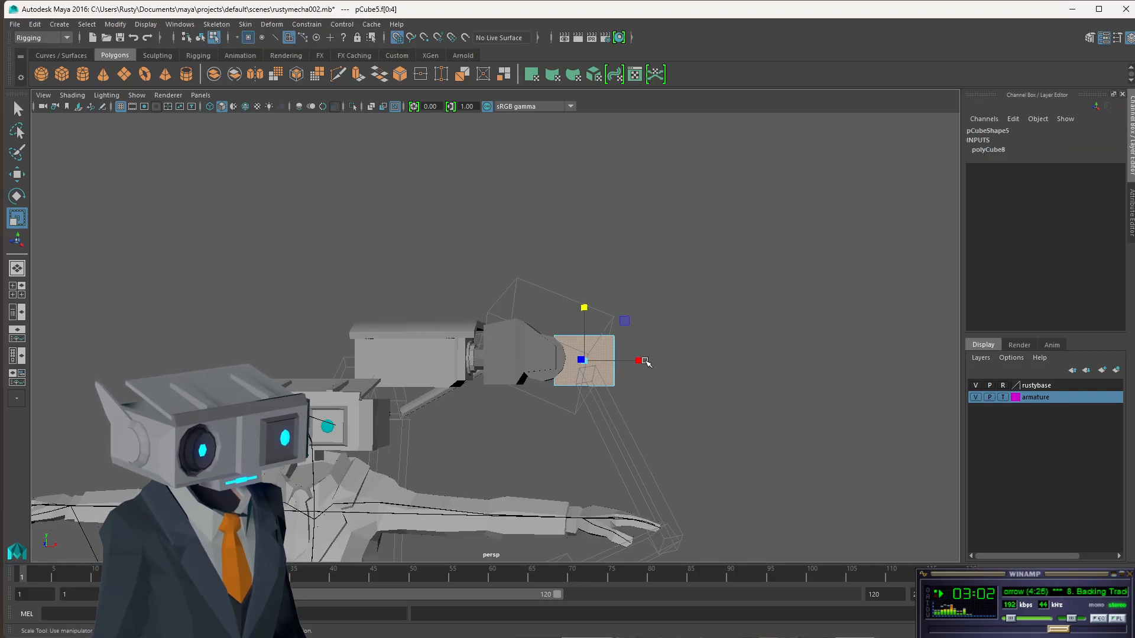
key(w)
click(642, 362)
click(289, 39)
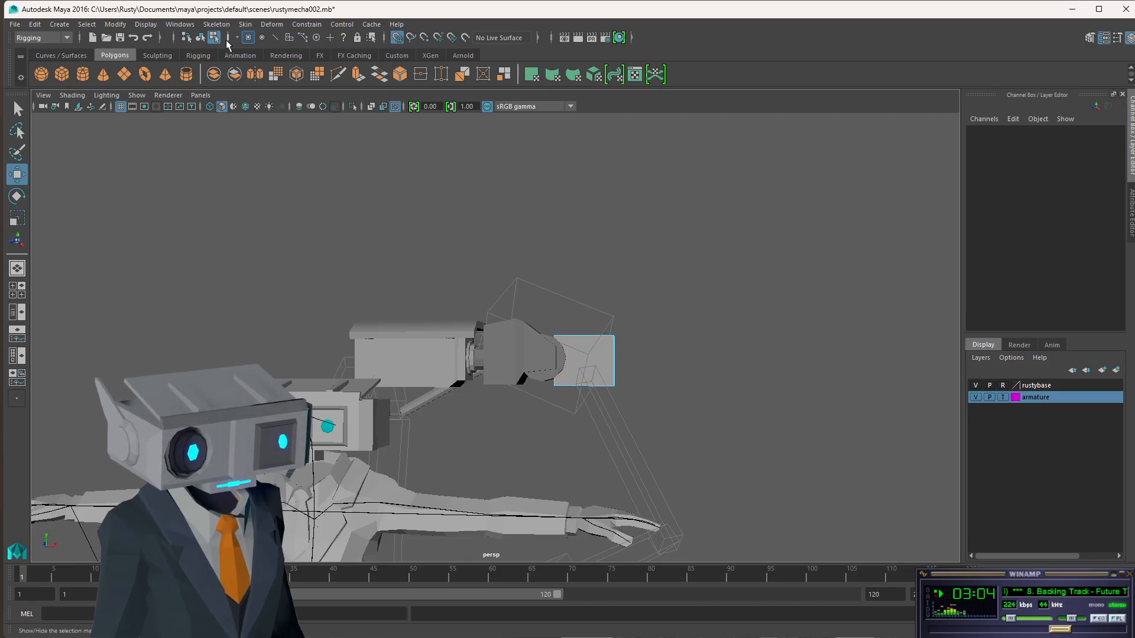
click(262, 37)
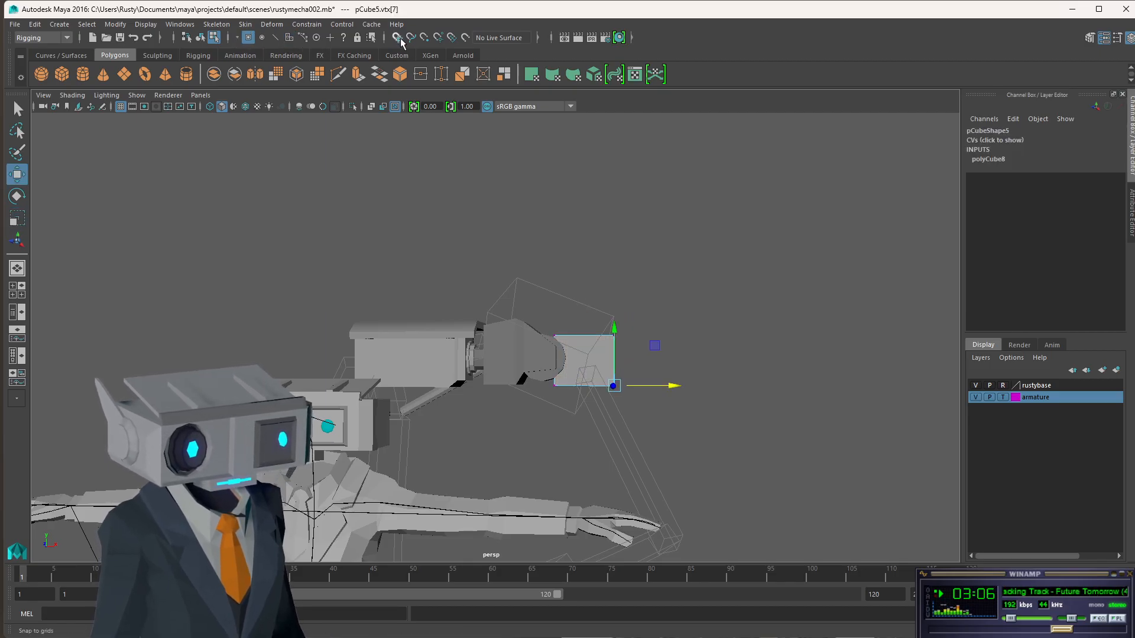
click(397, 38)
drag(665, 298, 604, 414)
drag(676, 361, 730, 360)
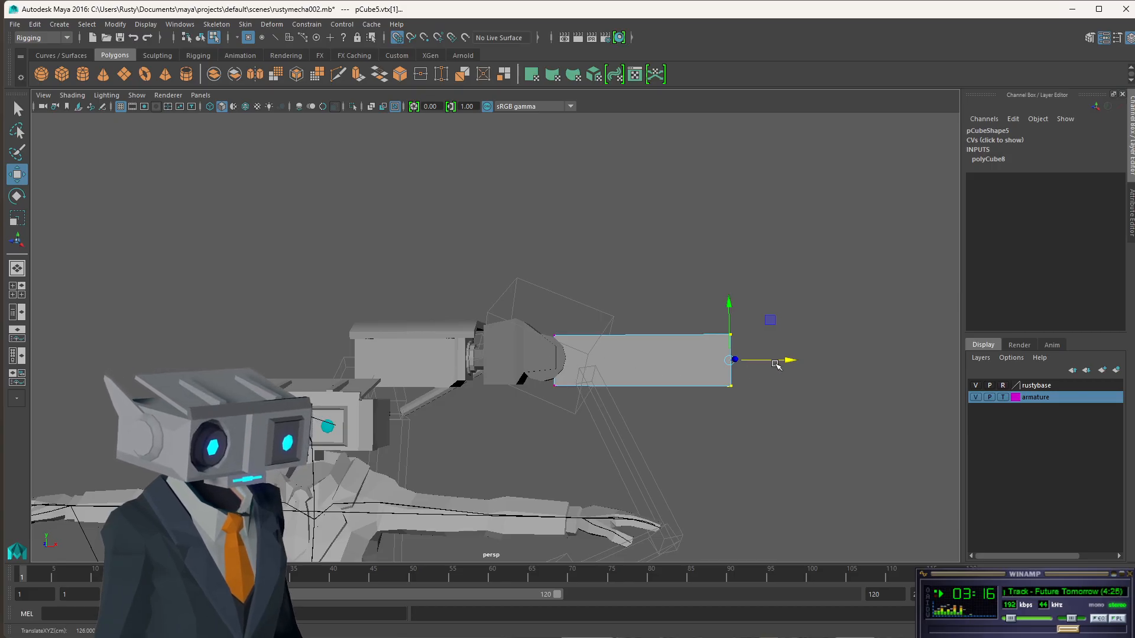
Try raising the upper vertices of pCube5 along Y, and undo the move.
mouse_move(654, 329)
alt+mouse_down()
mouse_move(491, 343)
mouse_move(477, 329)
mouse_move(673, 332)
alt+mouse_up()
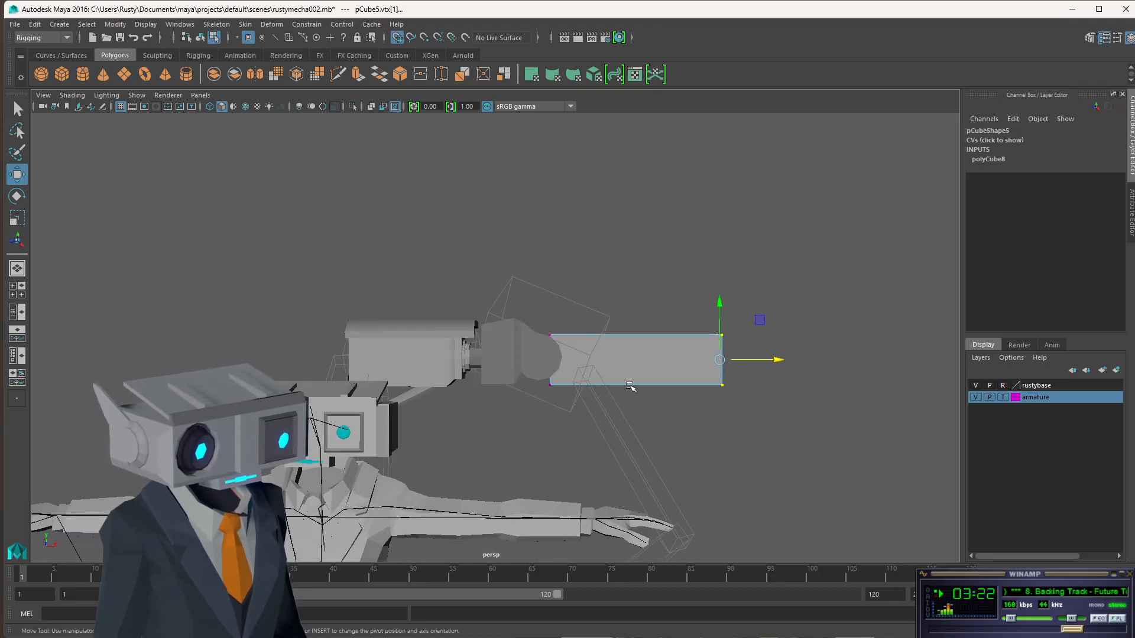
scroll(633, 385, up, 3)
scroll(633, 386, up, 1)
scroll(831, 359, down, 2)
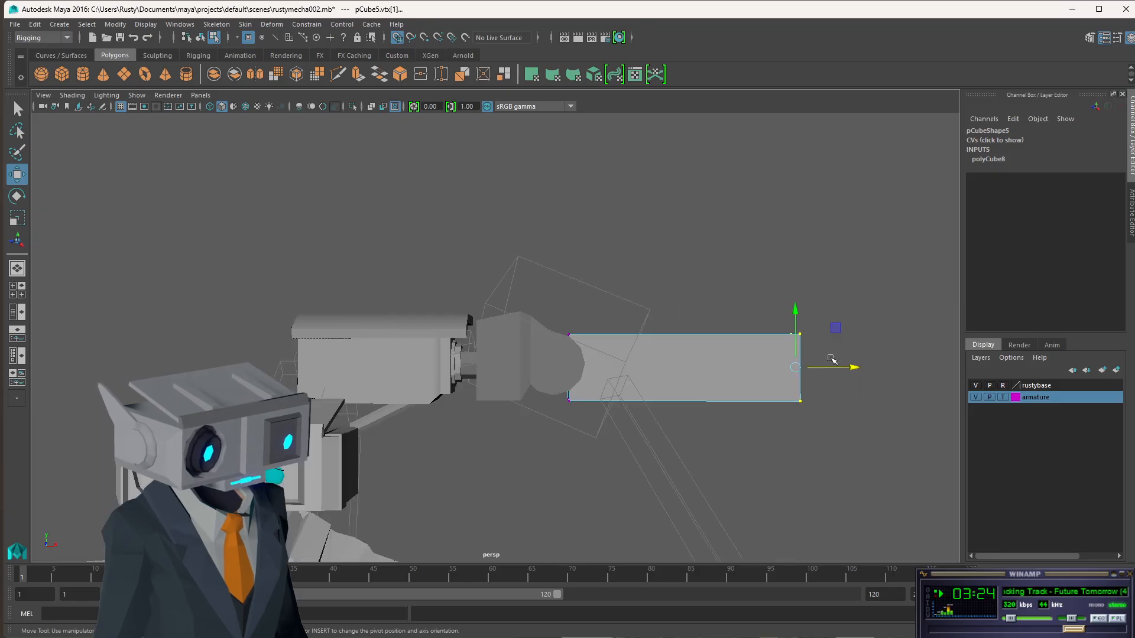
alt+drag(712, 385, 603, 337)
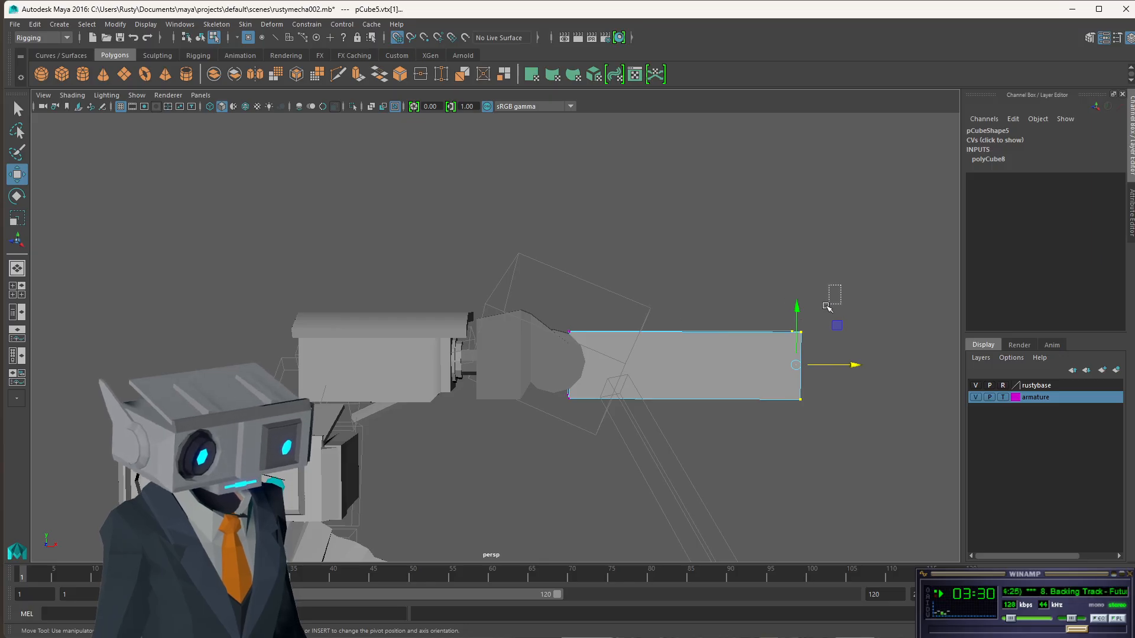
drag(840, 286, 552, 355)
drag(682, 275, 681, 215)
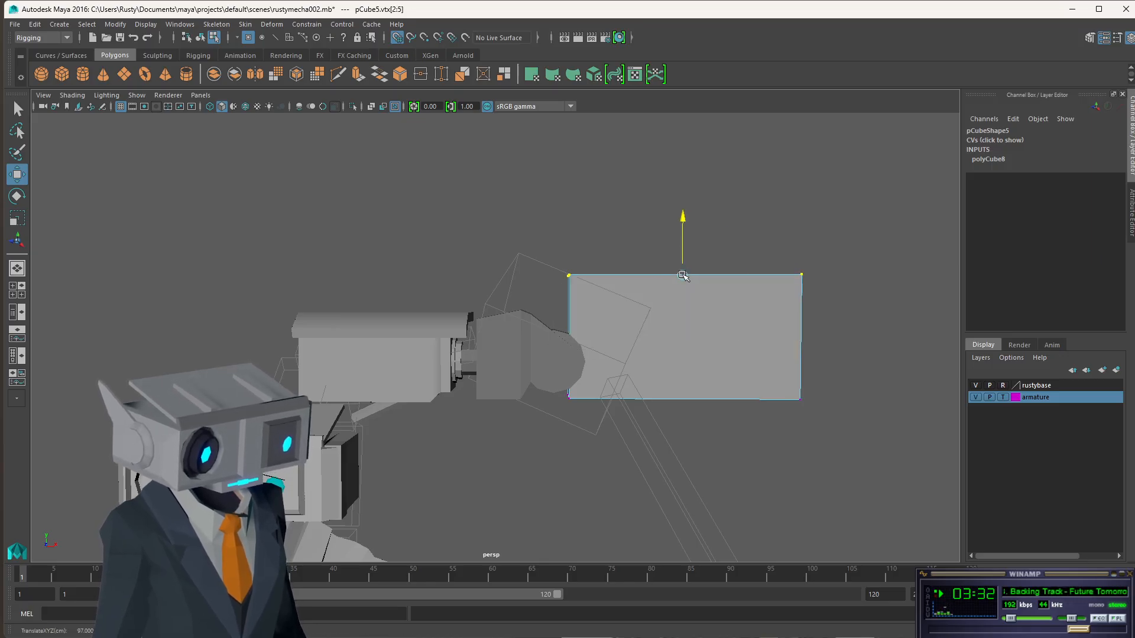
key(ctrl+z)
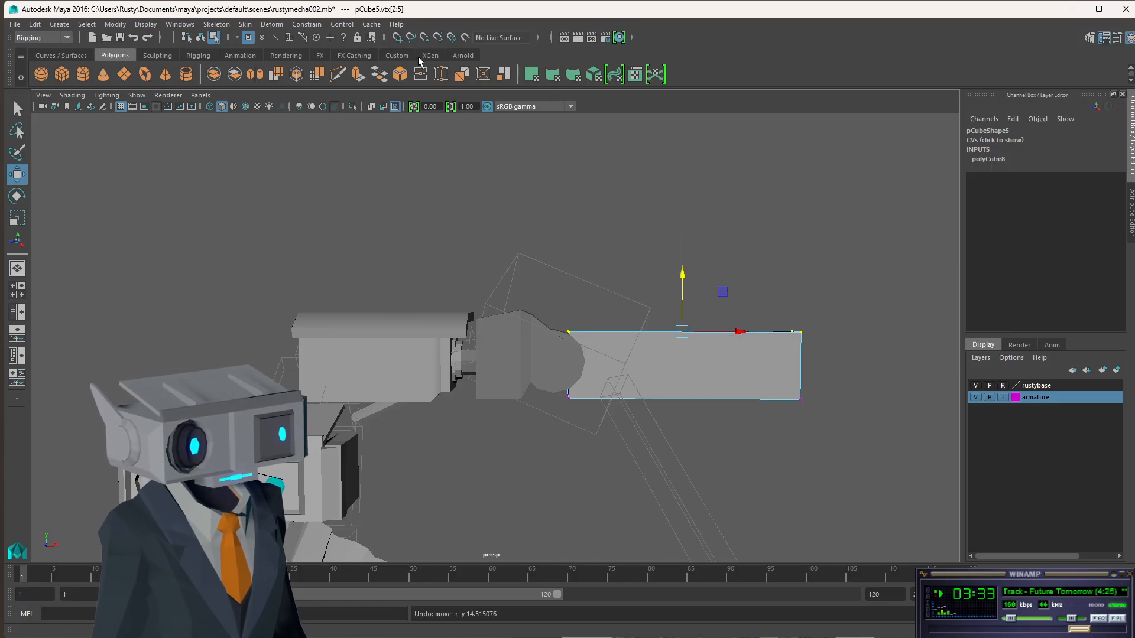
In the front view, lower pCube5's upper vertices slightly and raise its inner-end lower vertices to fit the round shoulder joint.
key(space)
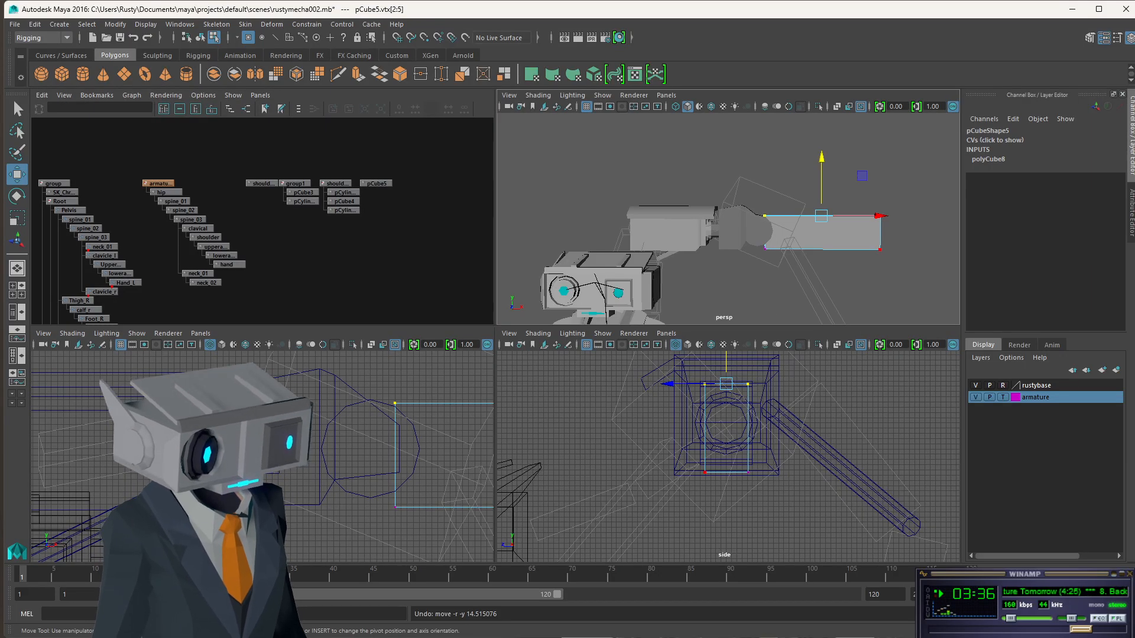
key(space)
scroll(827, 343, down, 4)
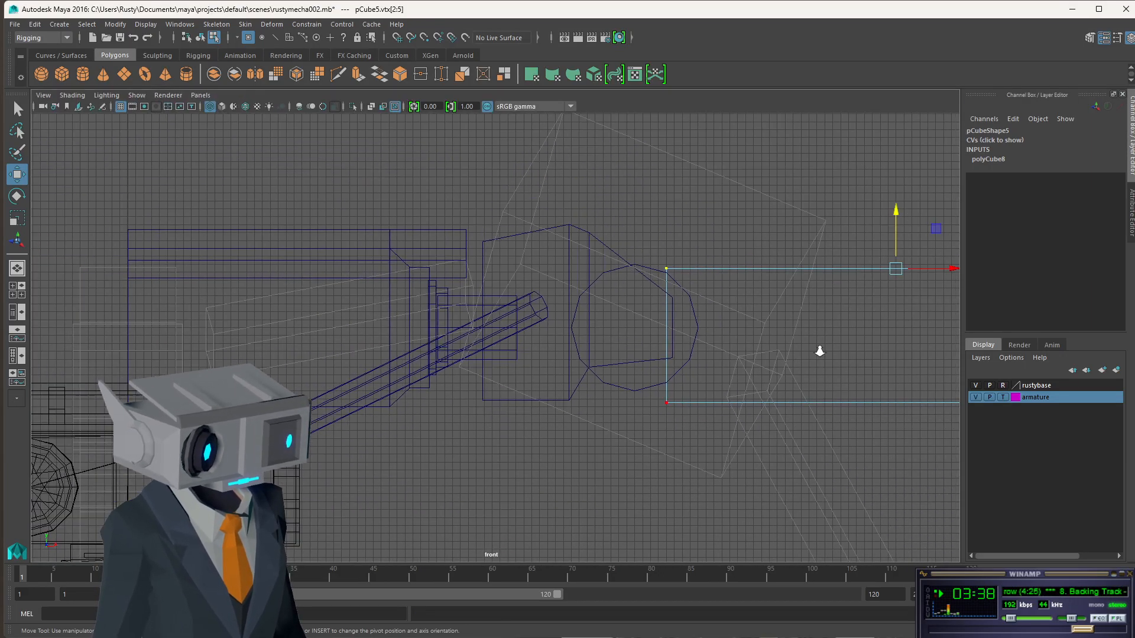
alt+middle_drag(861, 355, 658, 366)
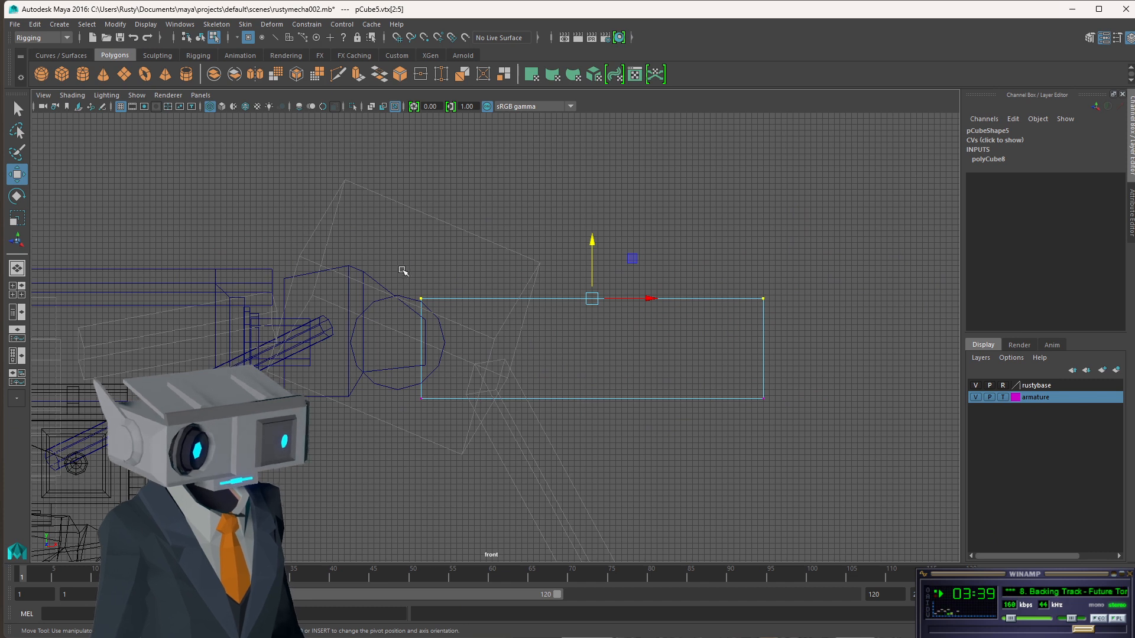
drag(412, 291, 811, 314)
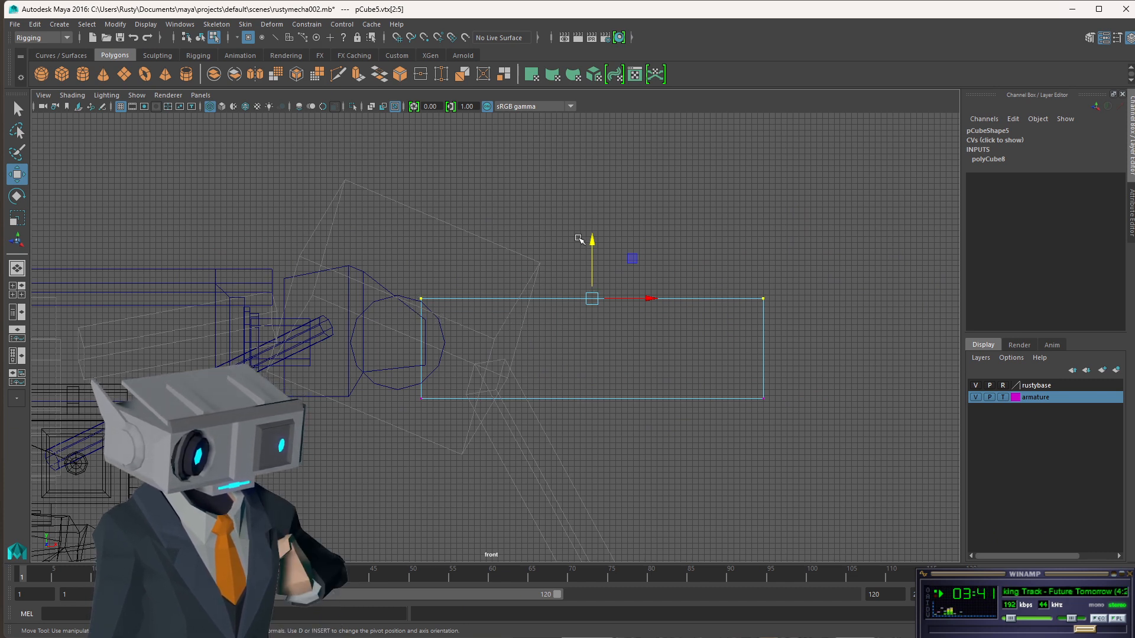
drag(592, 242, 594, 245)
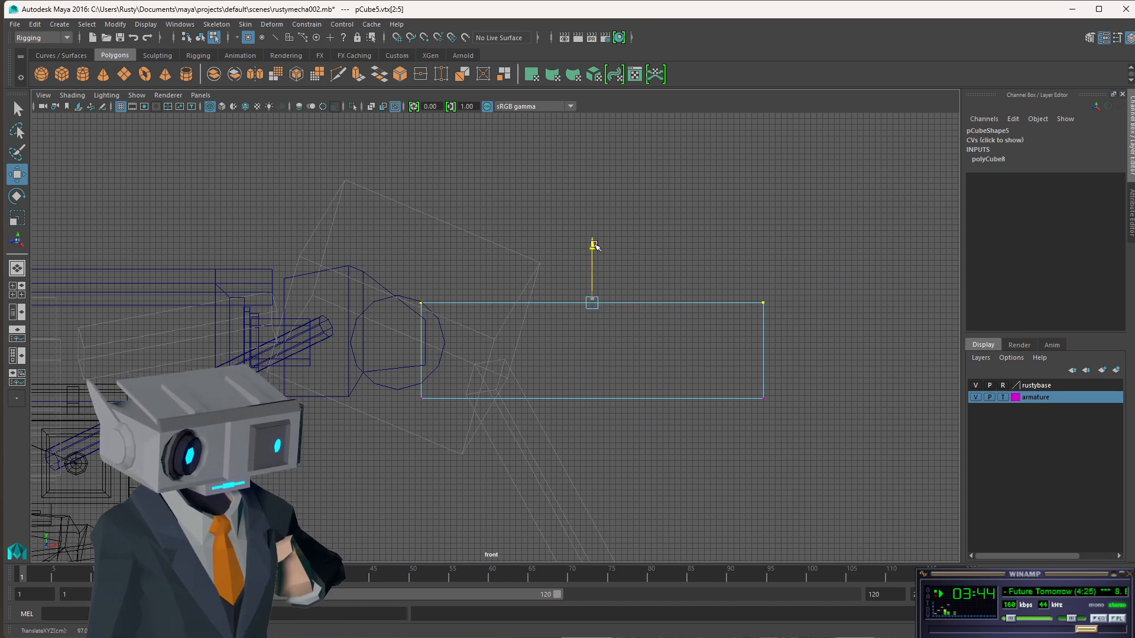
drag(394, 376, 467, 423)
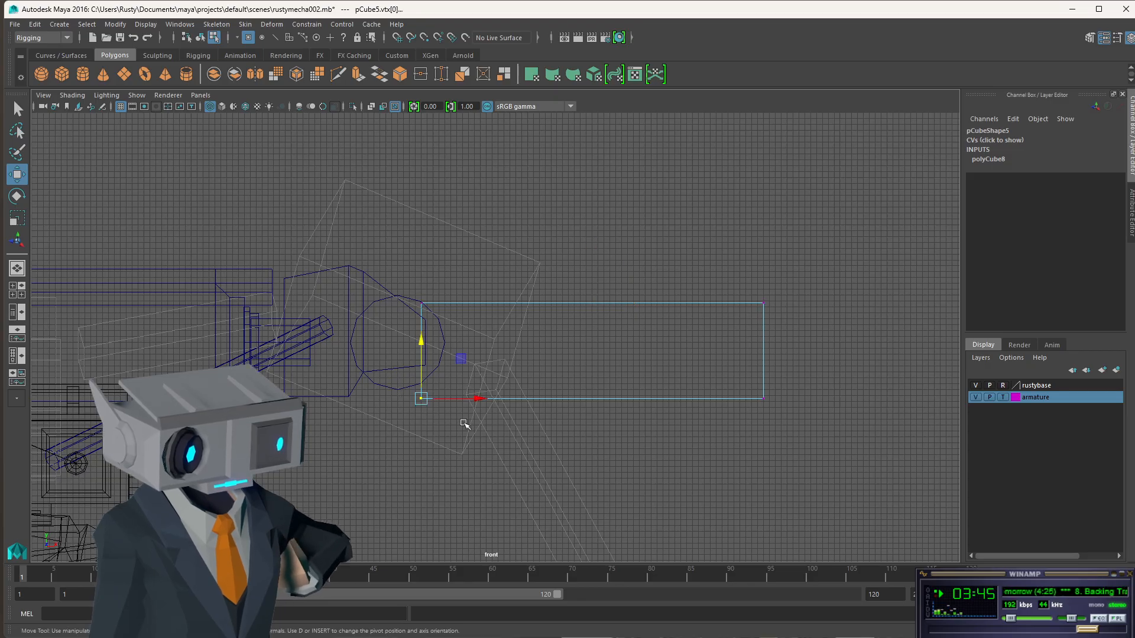
drag(419, 342, 419, 324)
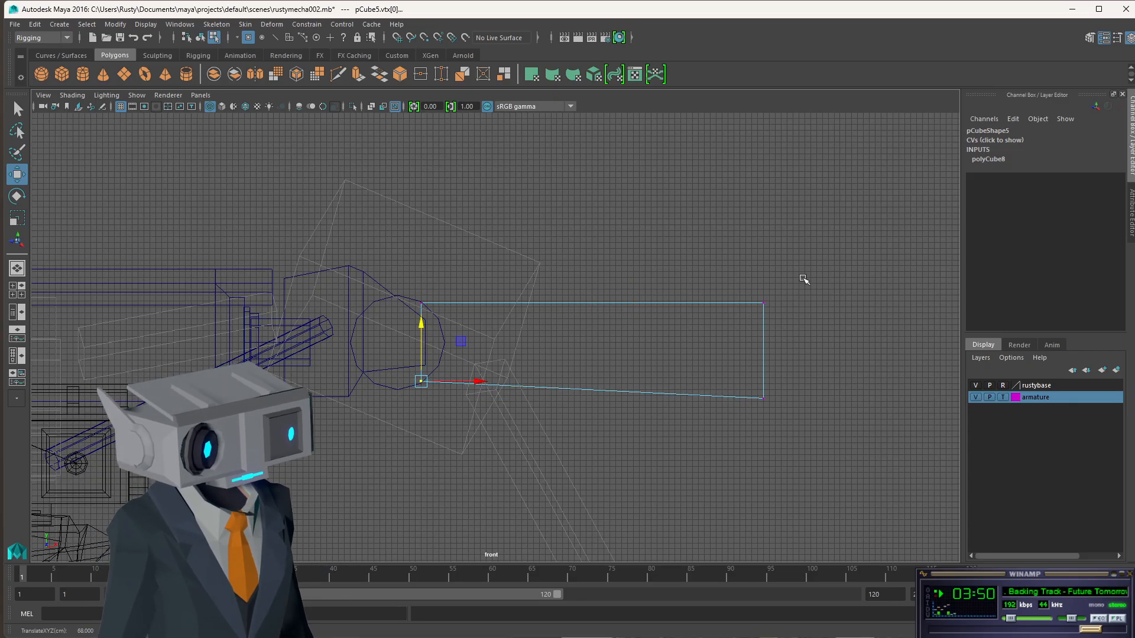
scroll(780, 405, down, 3)
scroll(778, 400, up, 3)
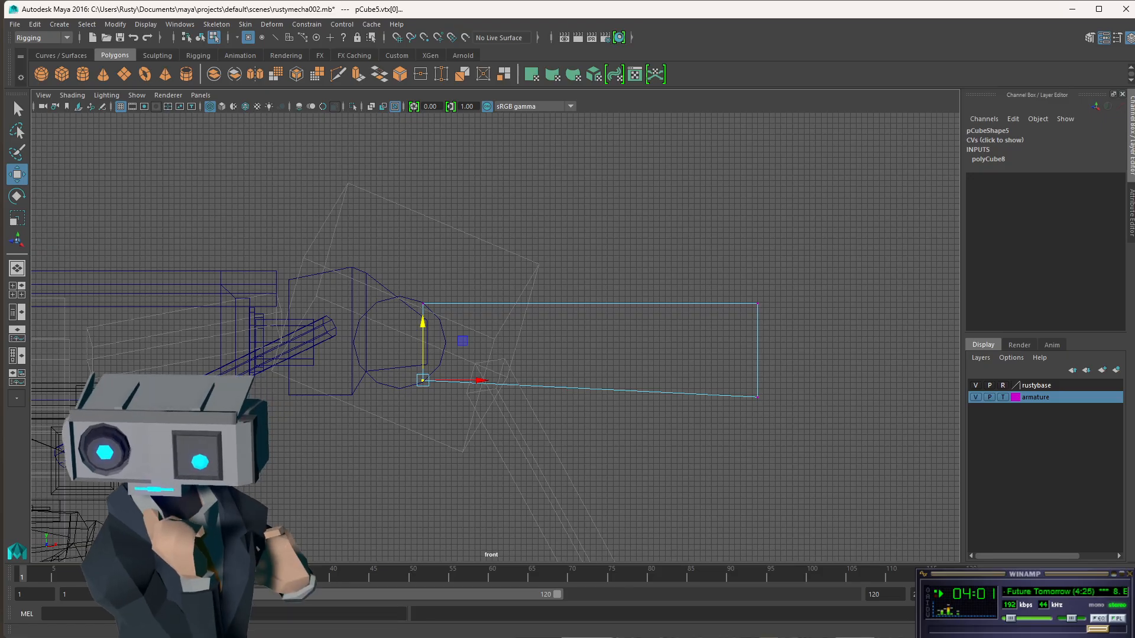
Examine the mecha's arm and elbow joint in the AC6-trailer1.png and GundamIBO-frame.png reference images.
key(alt+Tab)
key(alt+Tab)
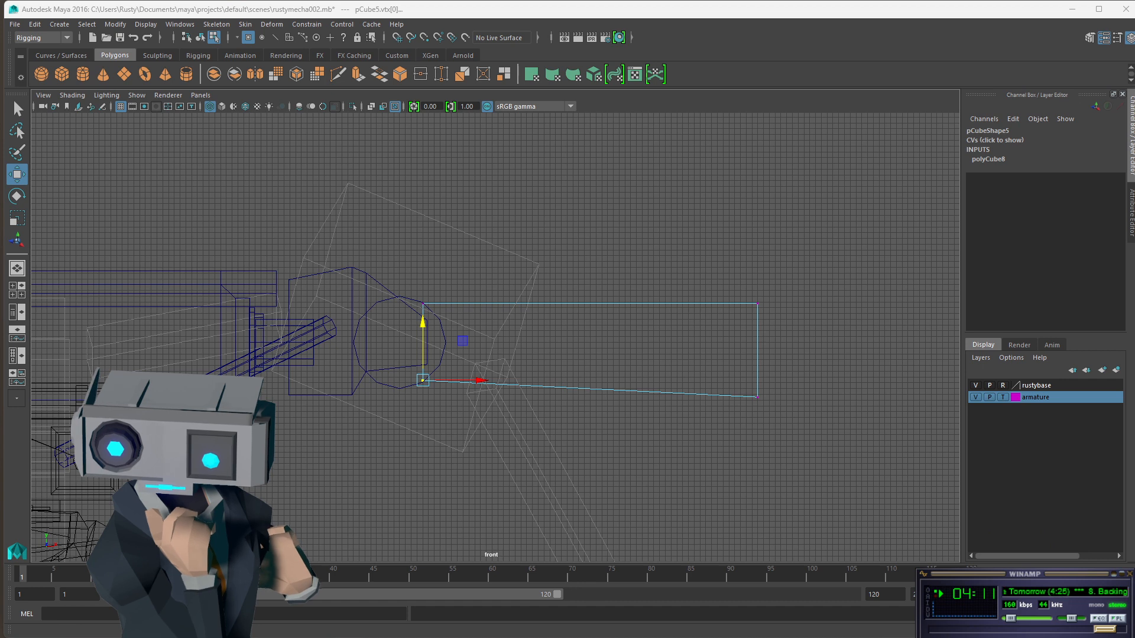
key(alt+Tab)
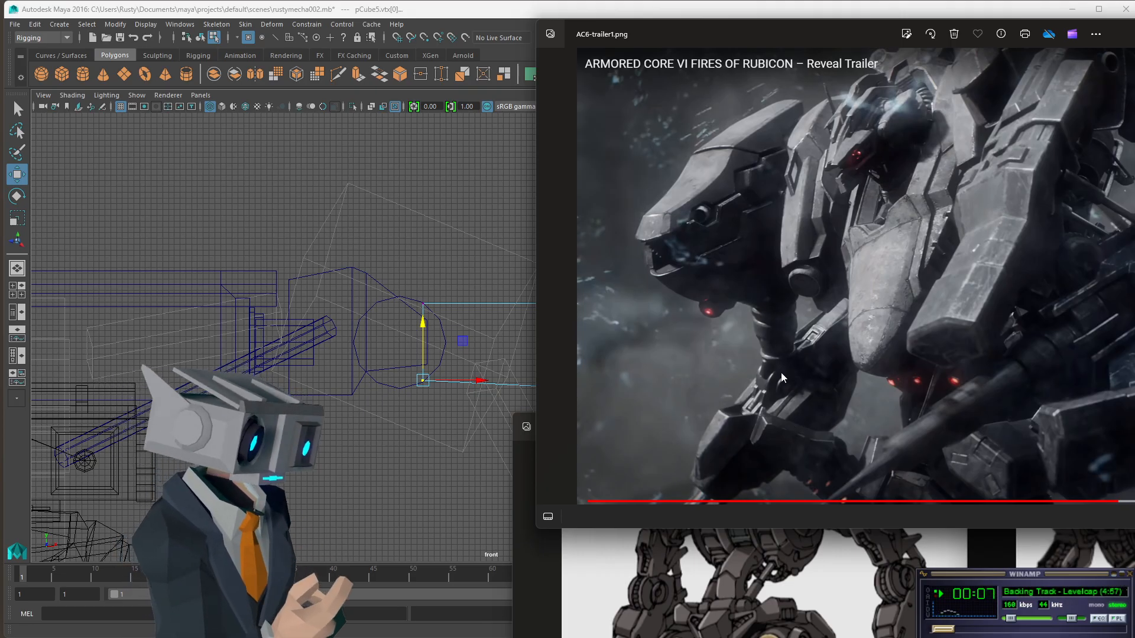
scroll(774, 390, up, 5)
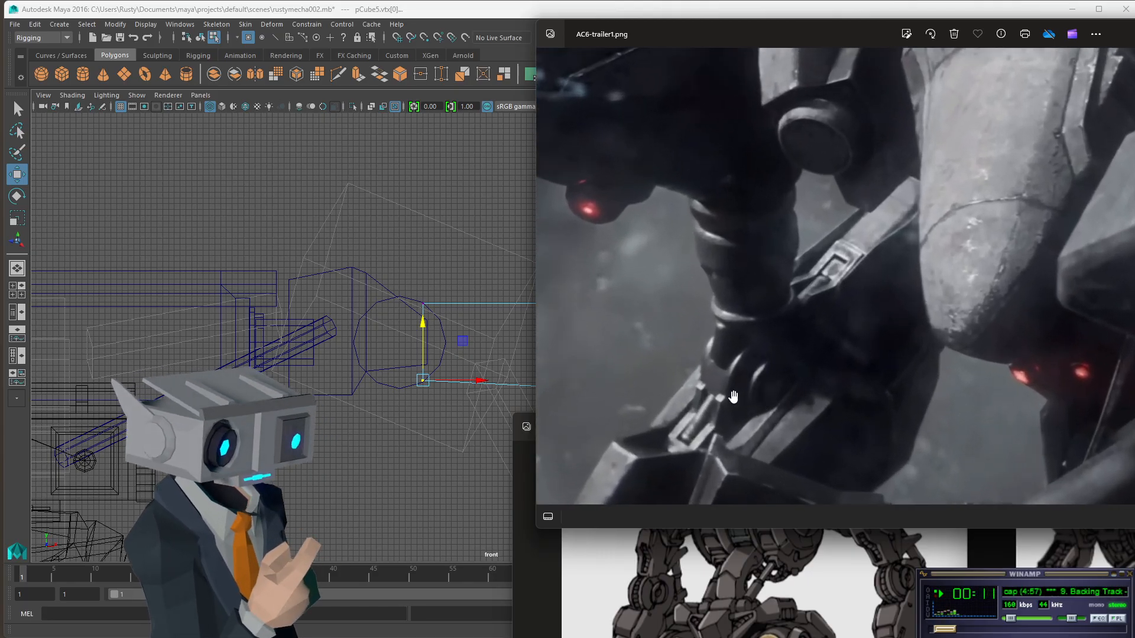
drag(733, 397, 804, 228)
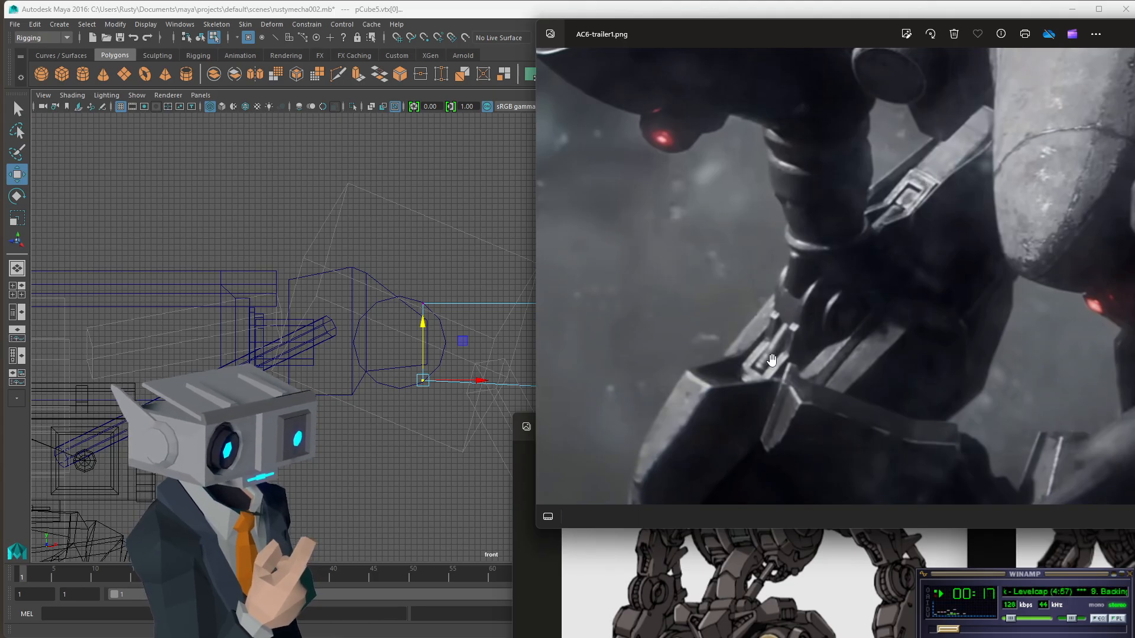
drag(834, 355, 869, 162)
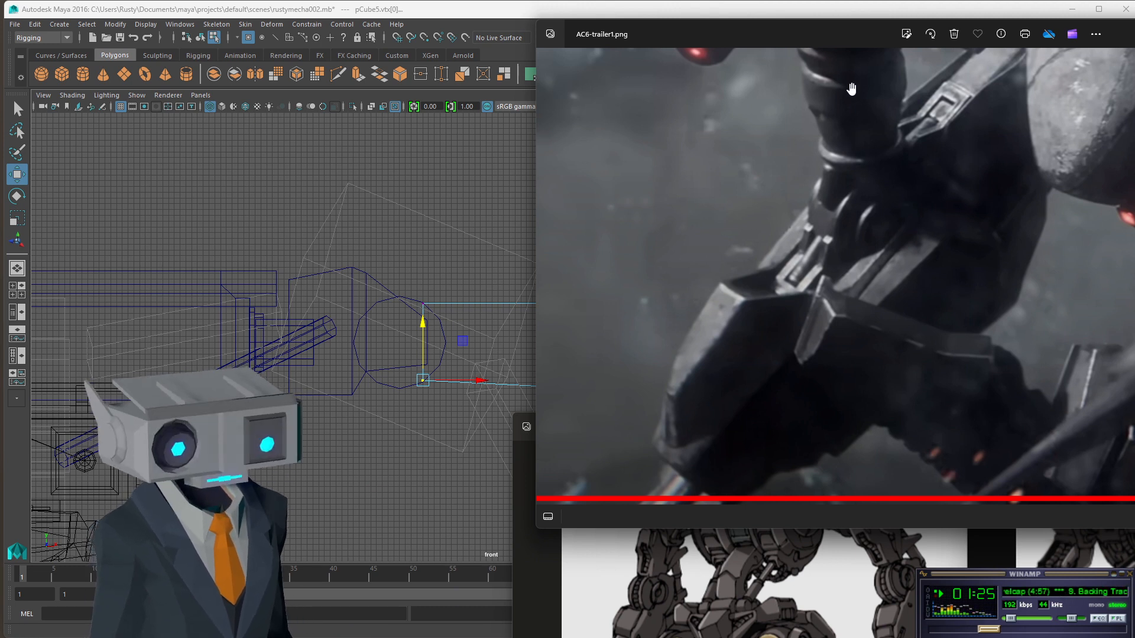
drag(852, 89, 825, 273)
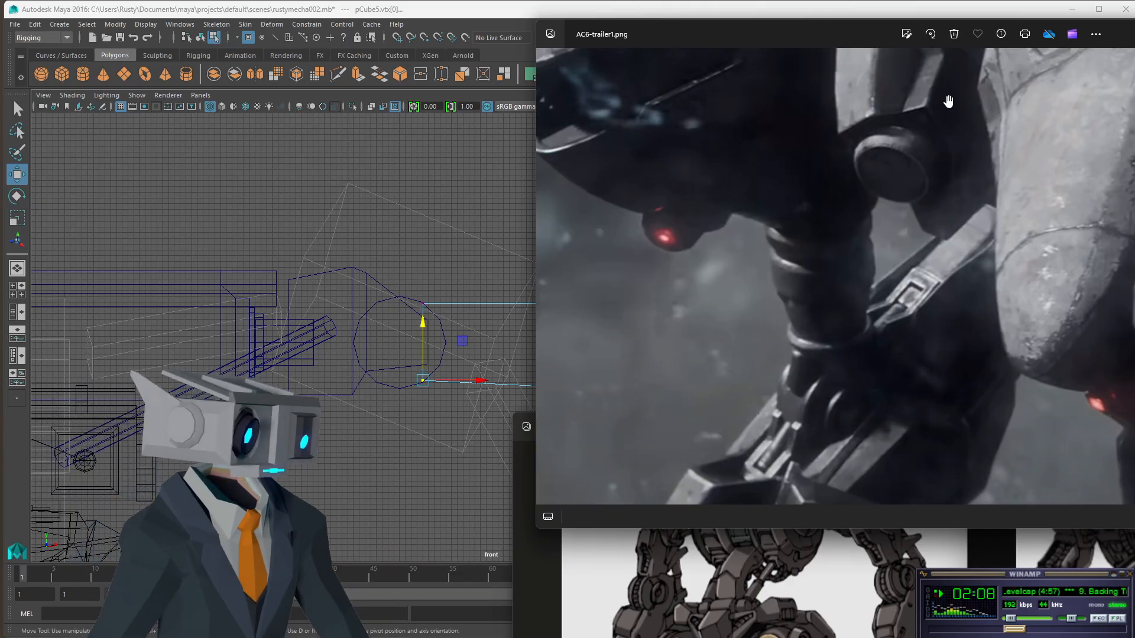
drag(1134, 27, 917, 80)
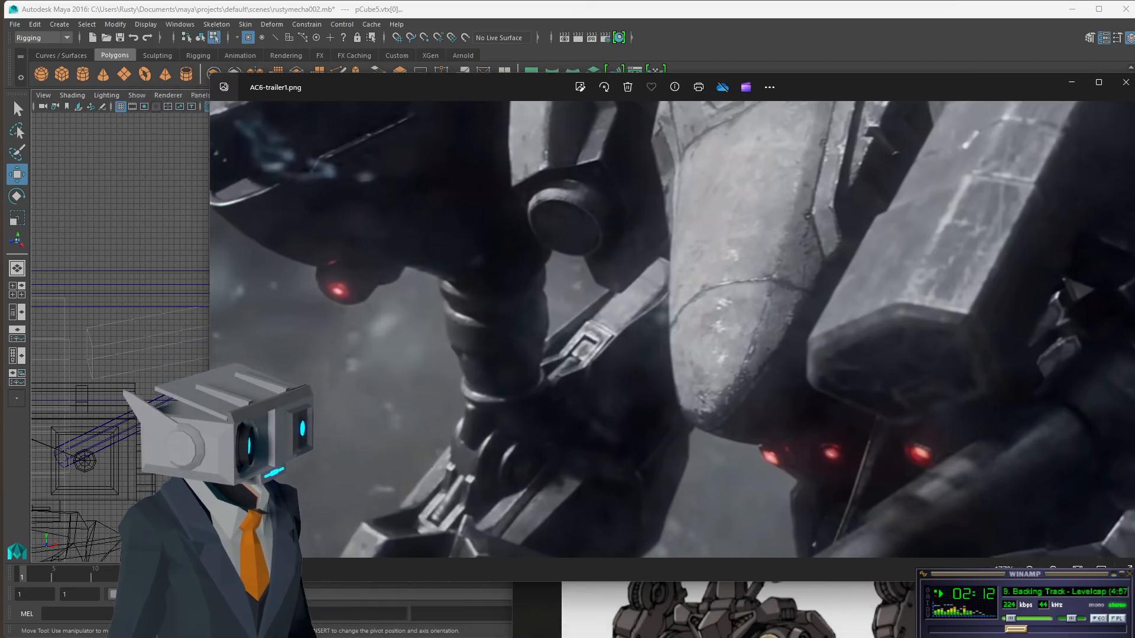
click(733, 609)
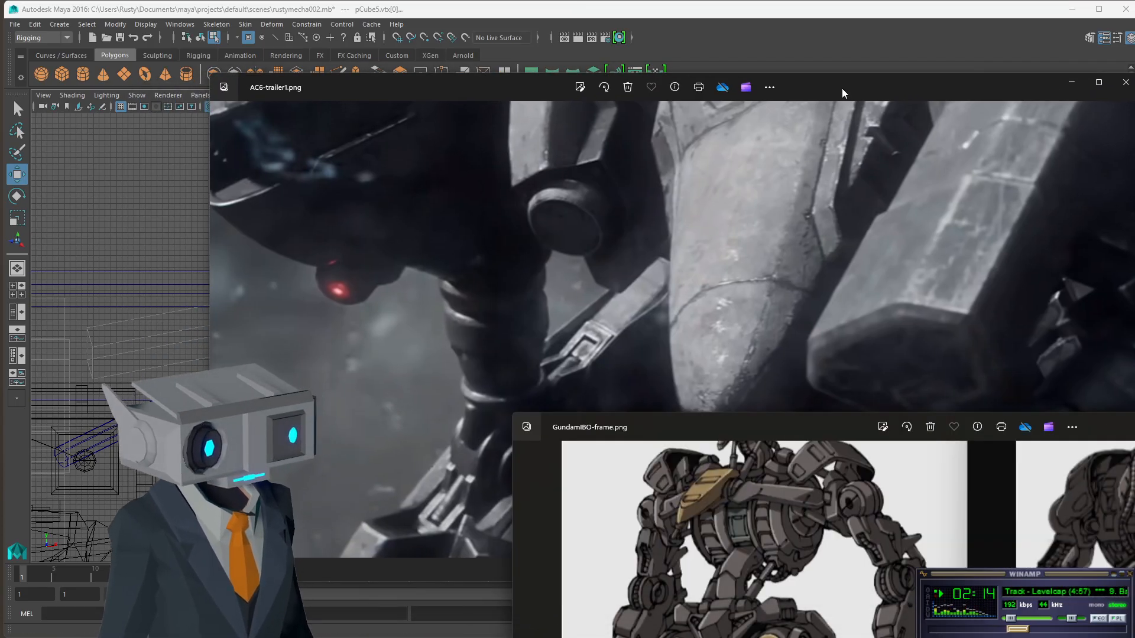
drag(841, 88, 637, 82)
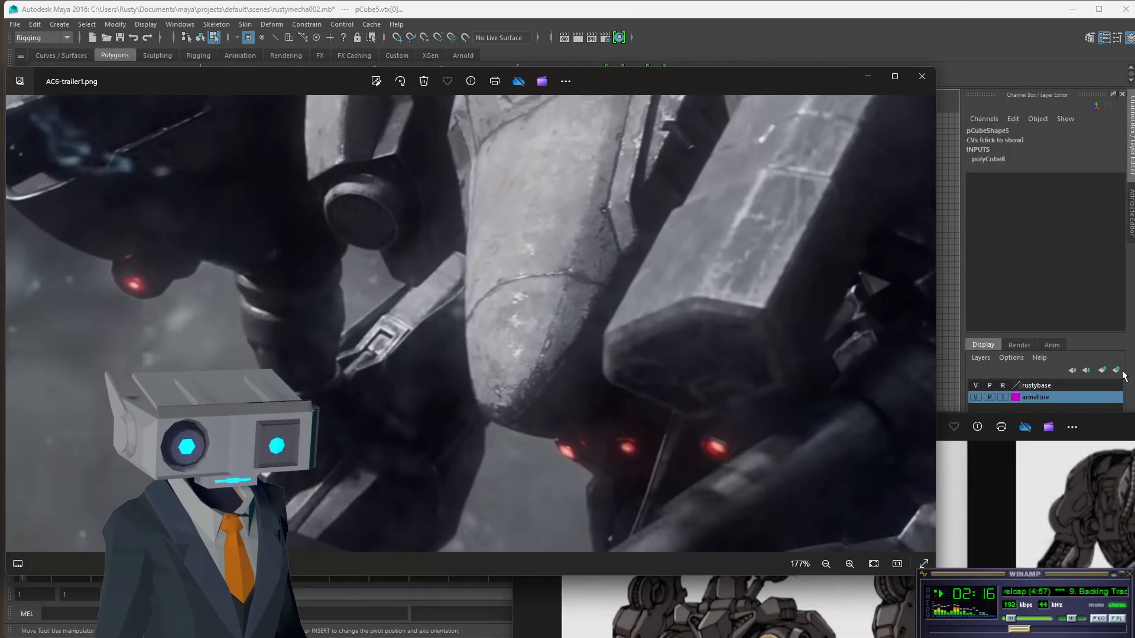
drag(1105, 426, 1075, 382)
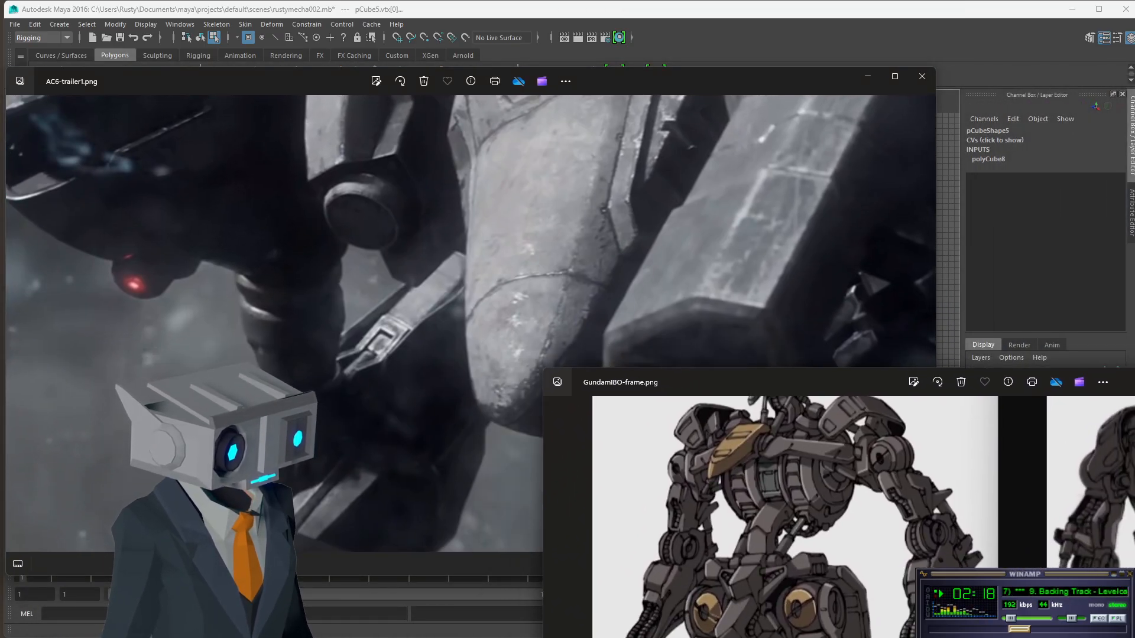
drag(671, 86, 1131, 77)
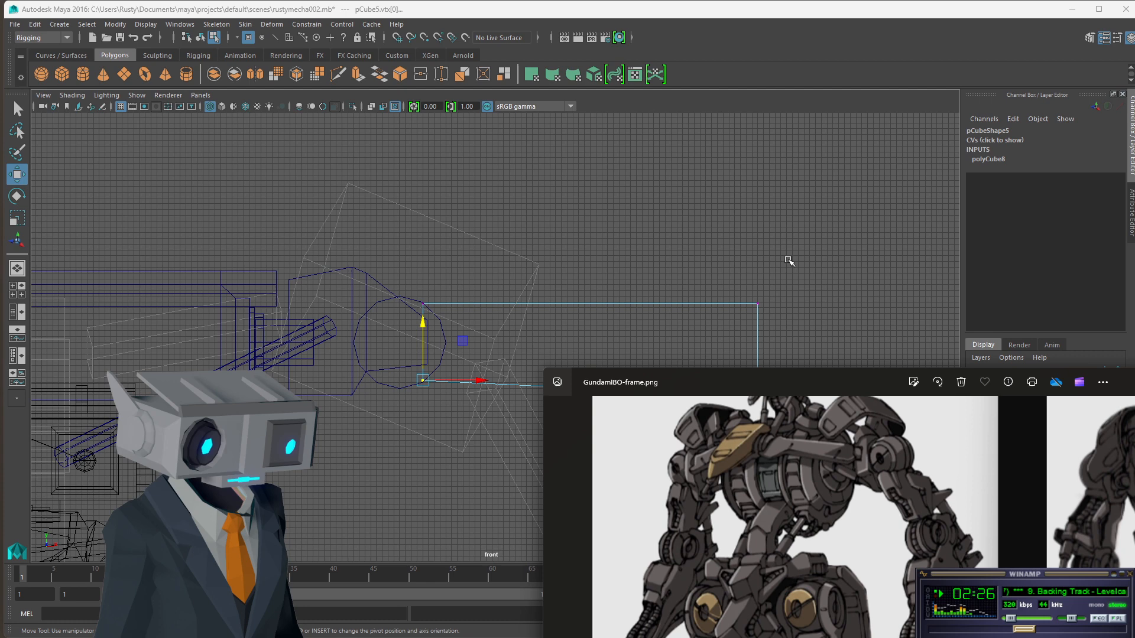
Shorten pCube5 by moving its outer-end vertices inward along X to about 85 cm and raising them slightly to centre the end.
click(813, 260)
drag(816, 260, 748, 368)
drag(811, 350, 560, 365)
drag(523, 293, 521, 286)
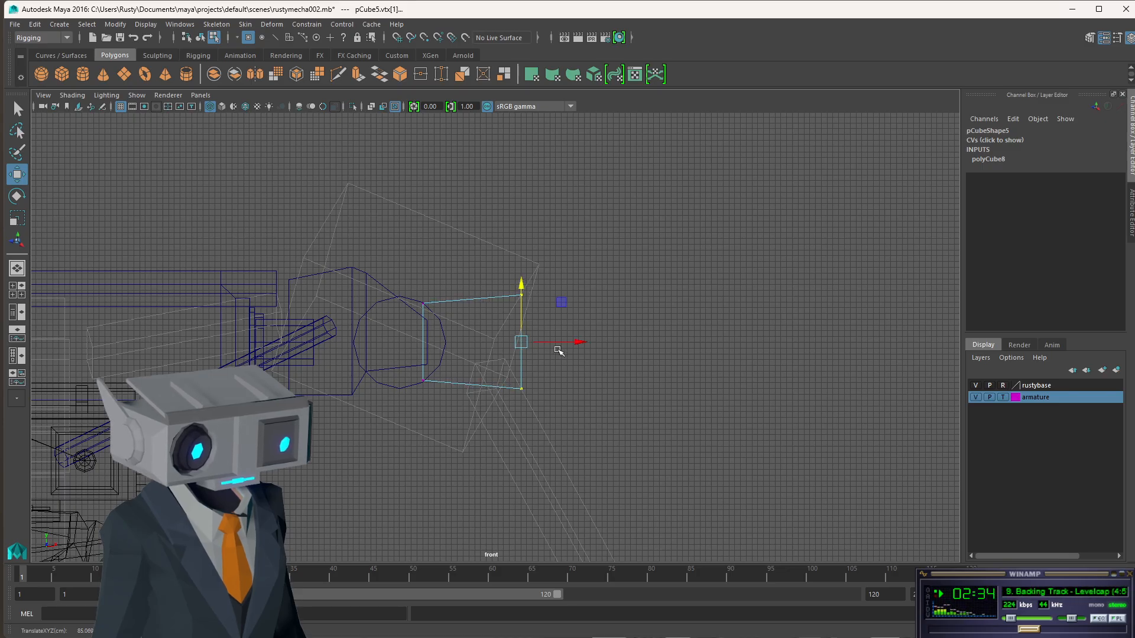
Widen pCube5's outer end by scaling its vertices along Z into a roughly square face.
key(space)
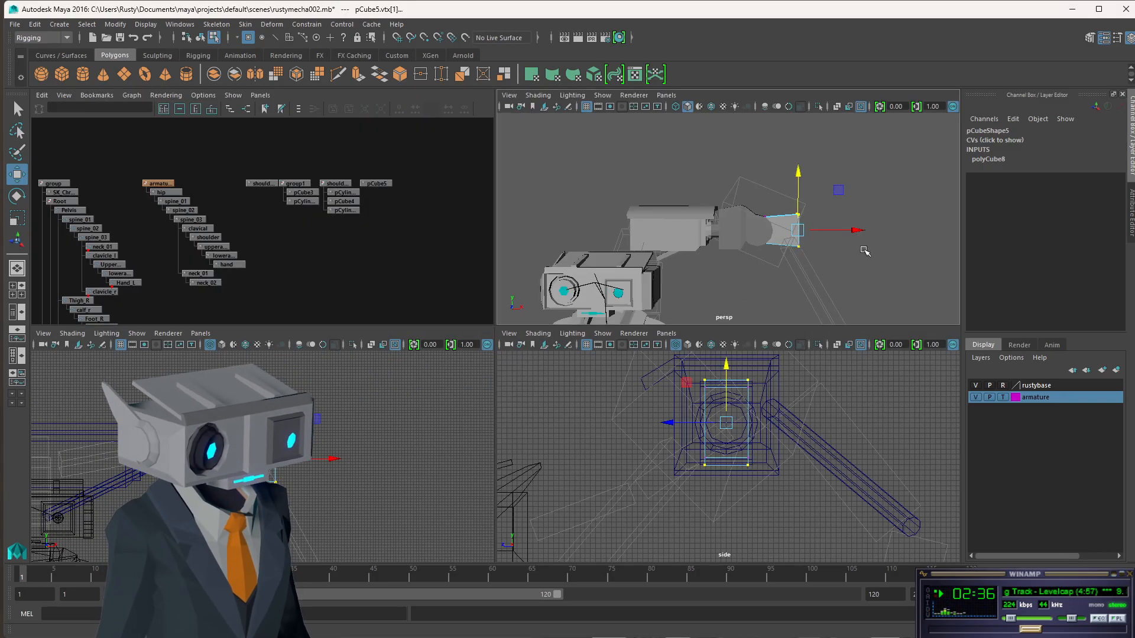
alt+drag(840, 231, 670, 236)
key(r)
mouse_move(791, 223)
alt+mouse_down()
mouse_move(899, 246)
mouse_move(795, 238)
alt+mouse_up()
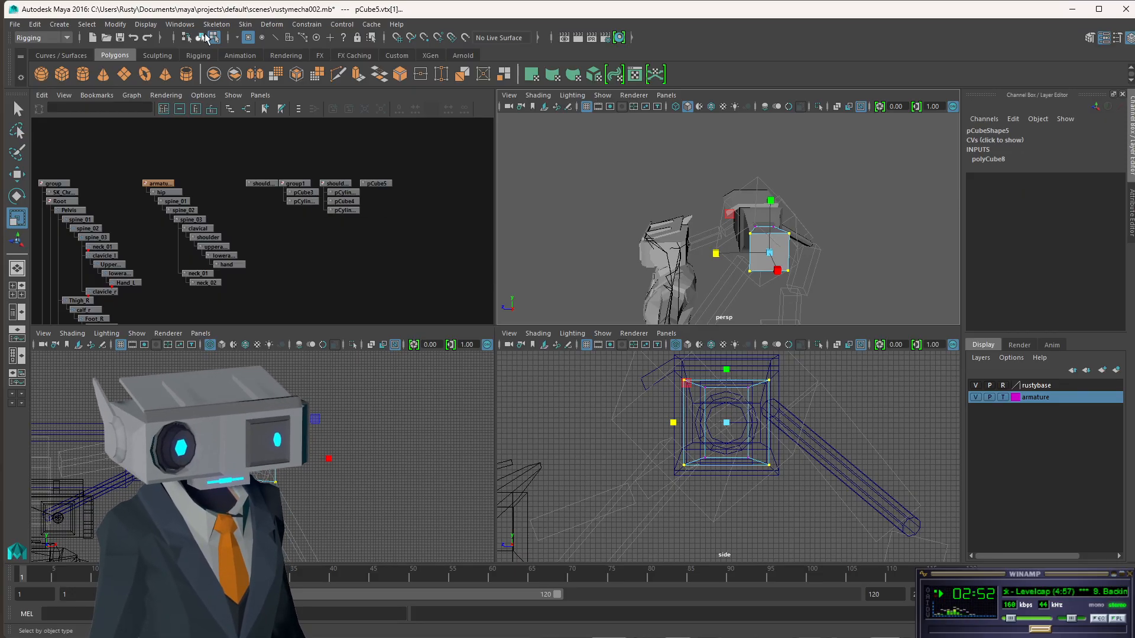
Duplicate pCylinder1 in object mode and move the copy out of group1 to the top level of the hierarchy.
click(201, 37)
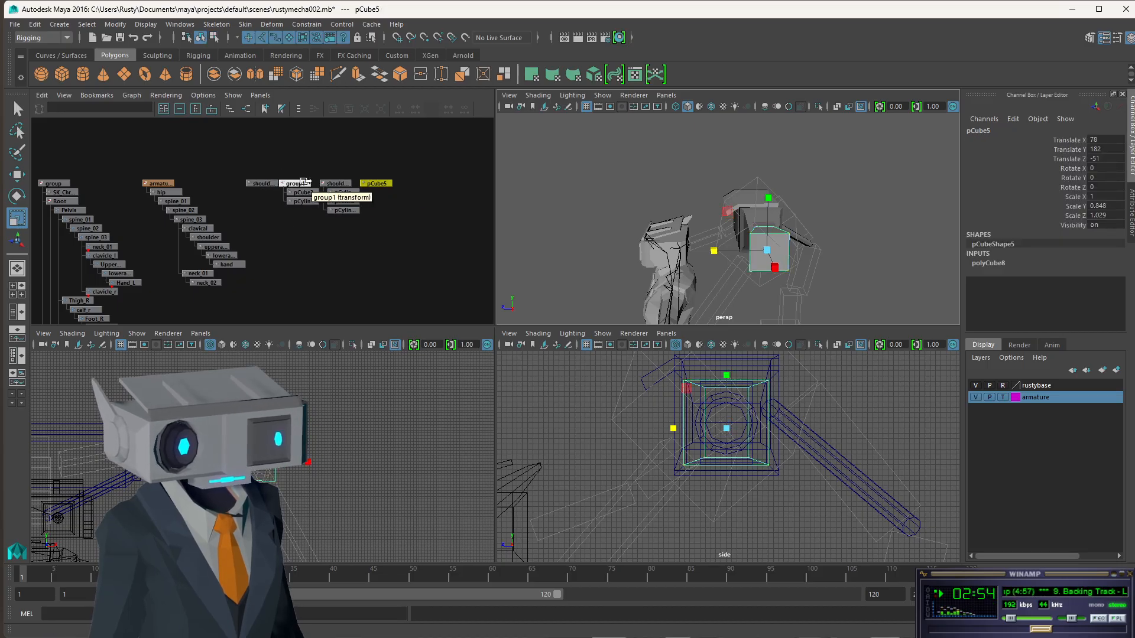
scroll(311, 212, up, 6)
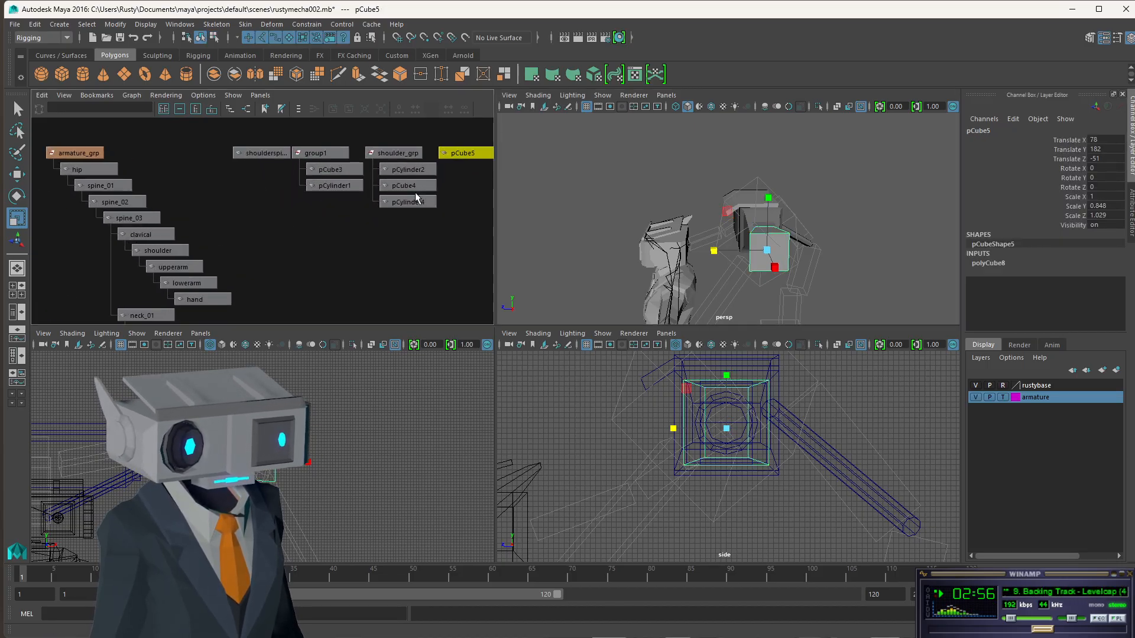
alt+middle_drag(417, 194, 301, 229)
scroll(303, 230, up, 4)
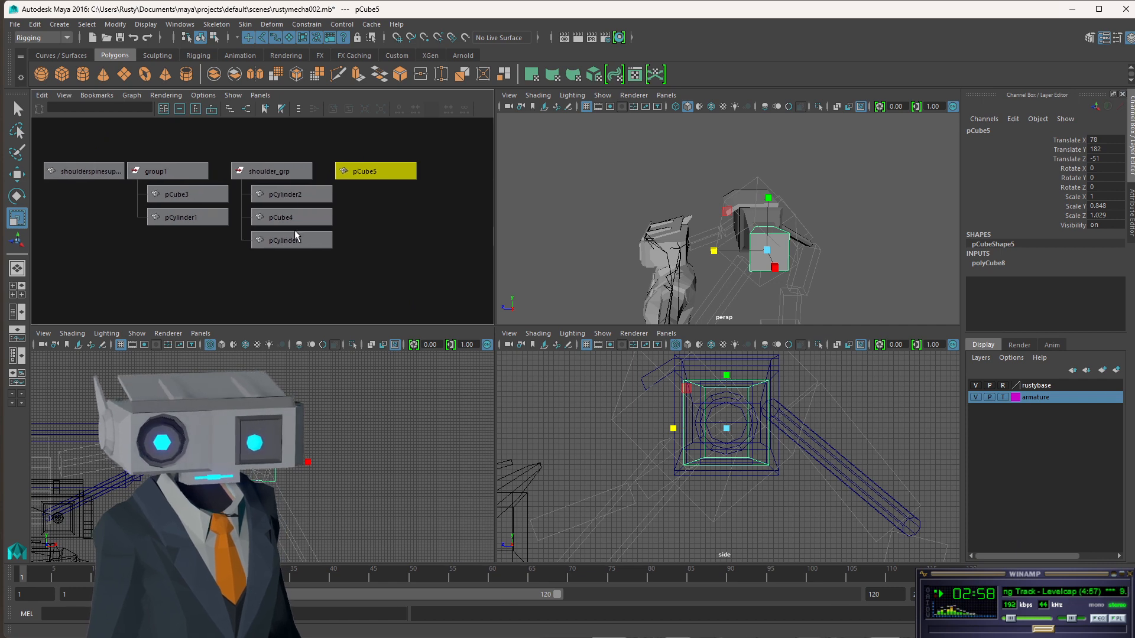
click(290, 194)
click(180, 193)
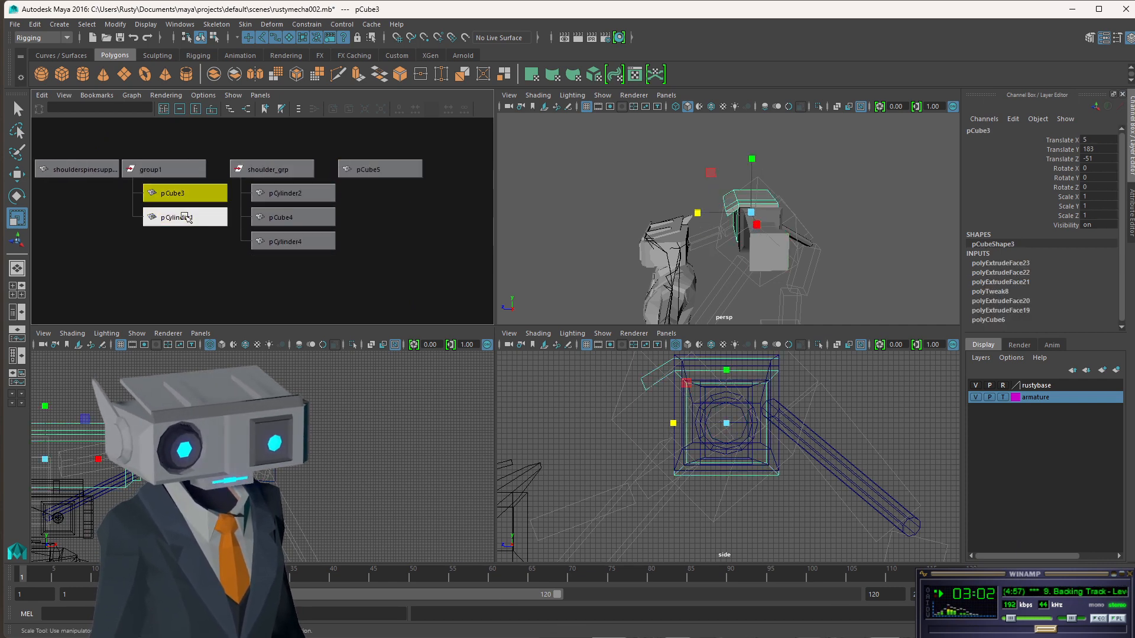
click(186, 217)
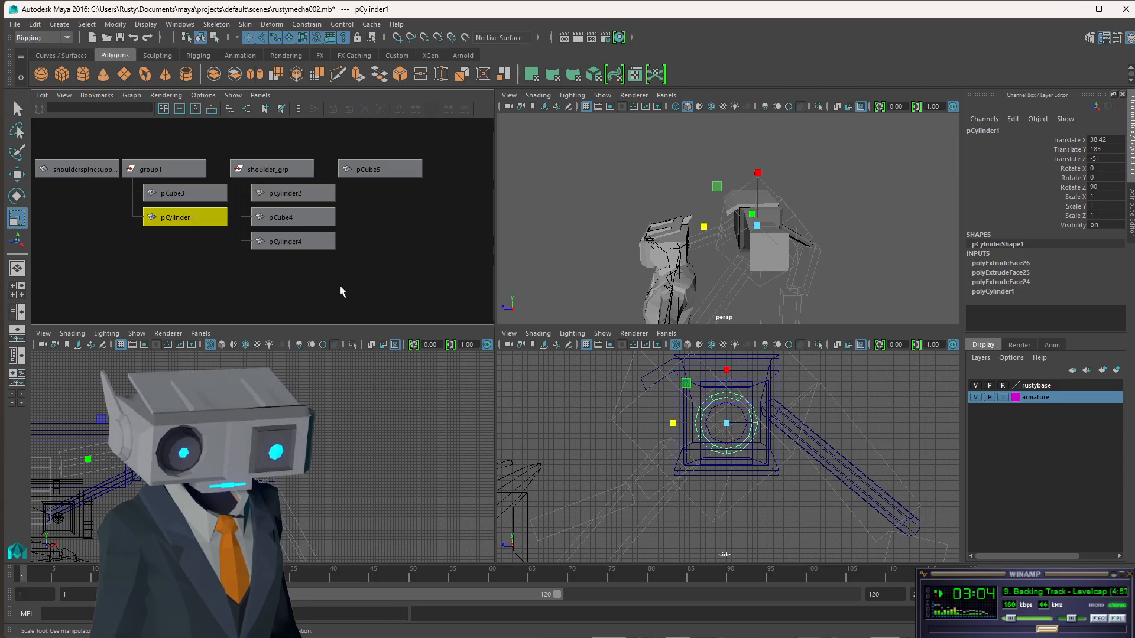
key(ctrl+d)
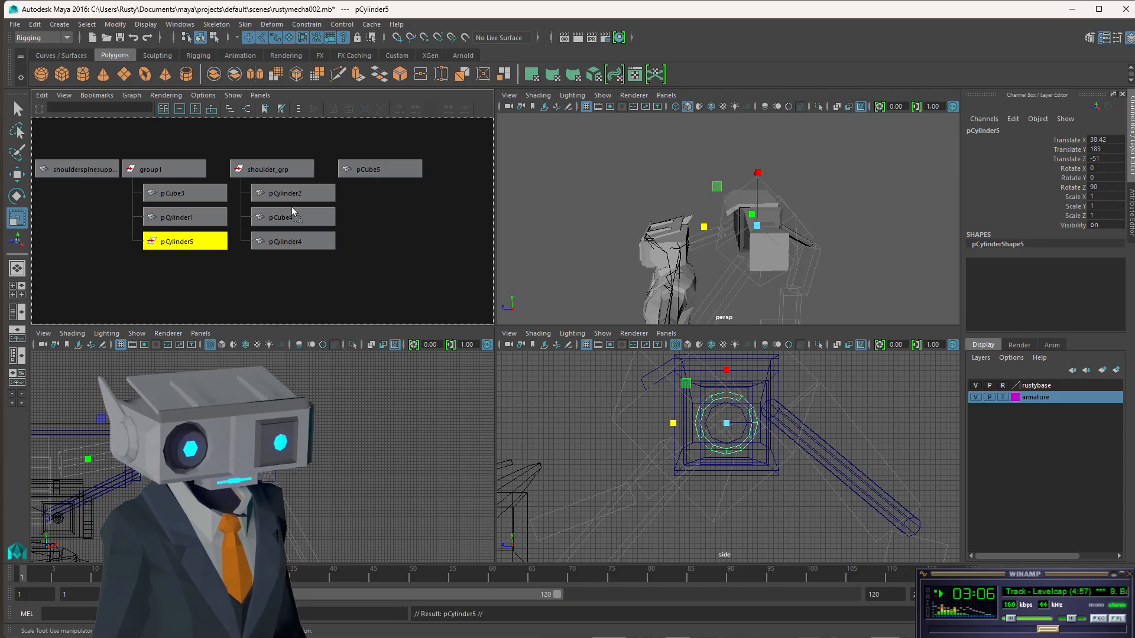
middle_drag(463, 169, 462, 172)
click(460, 170)
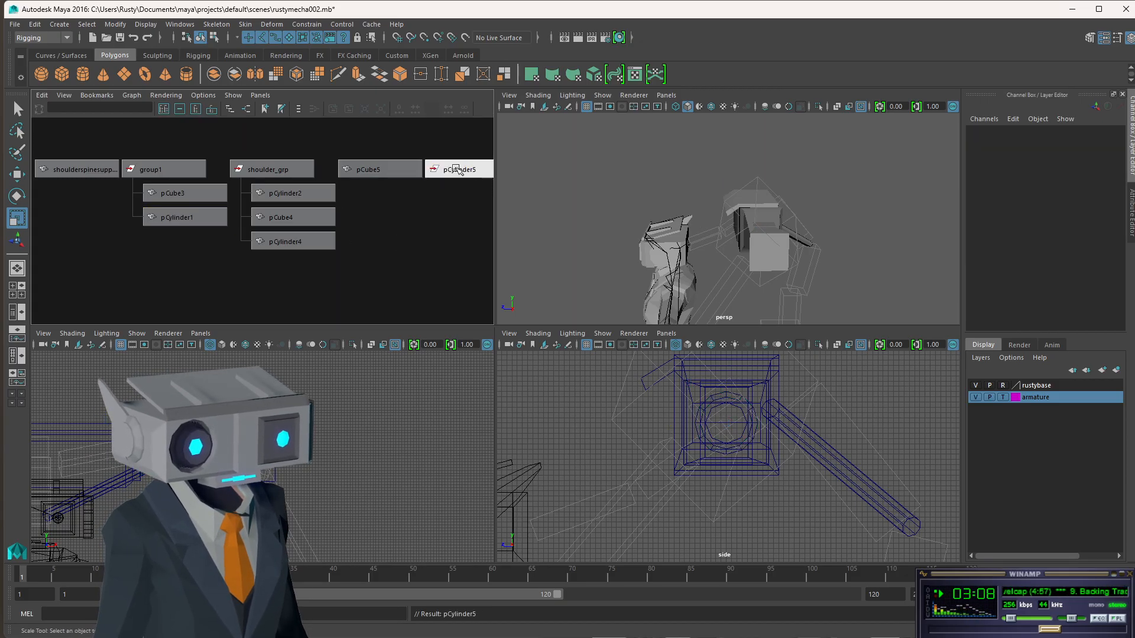
Move the duplicated cylinder outward along X to Translate X 85.376, against the outer face of pCube5.
key(w)
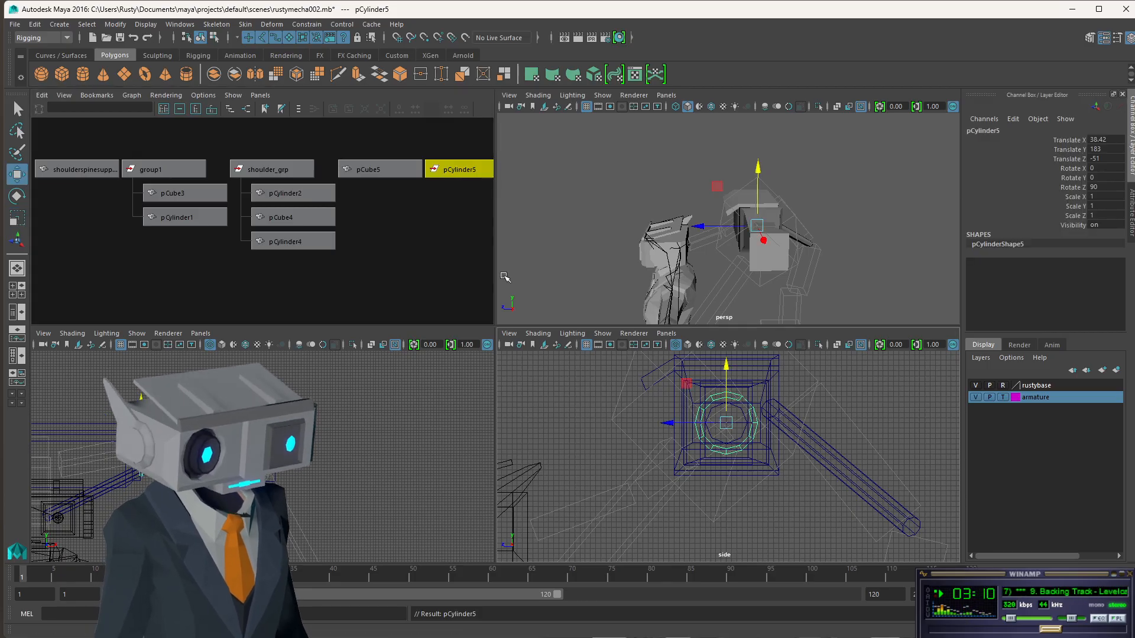
drag(200, 466, 201, 466)
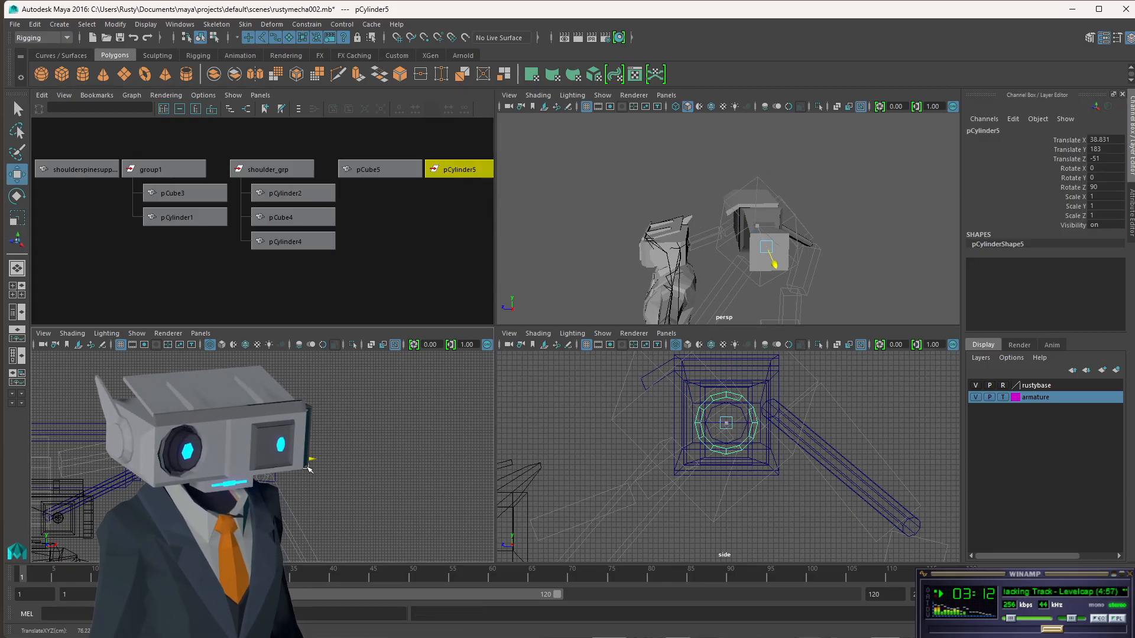
drag(308, 469, 333, 467)
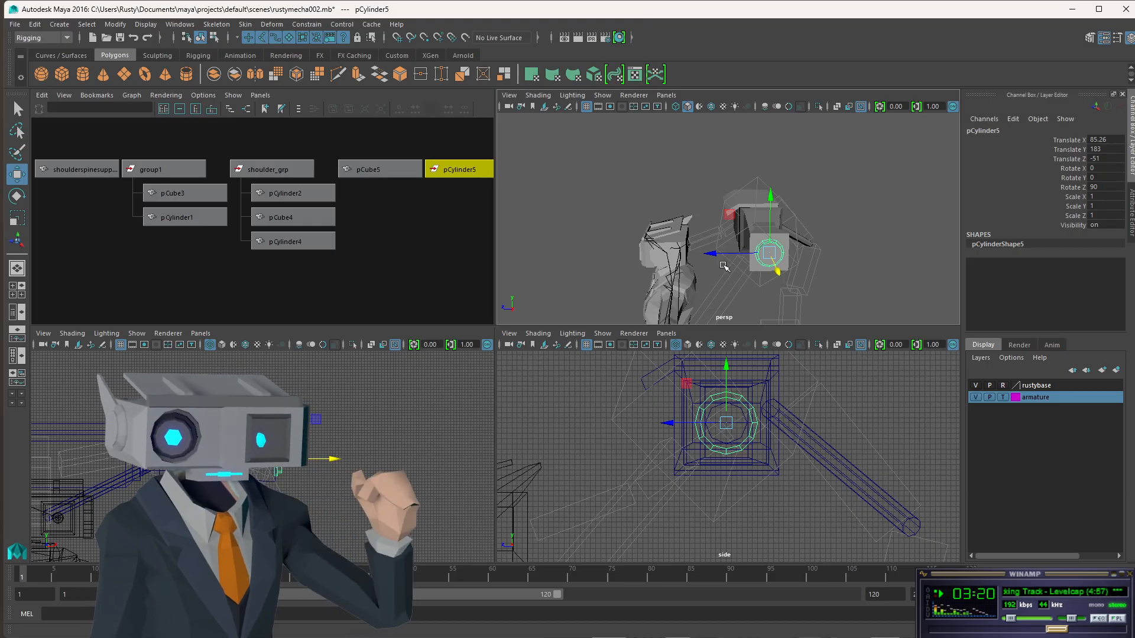
key(f)
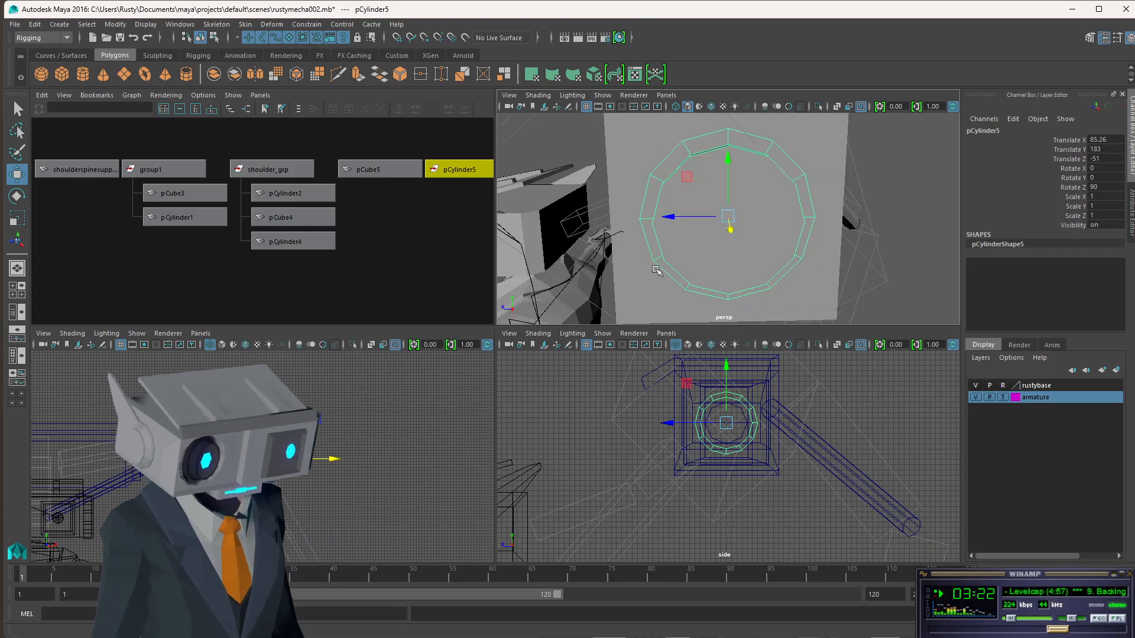
alt+drag(658, 272, 778, 220)
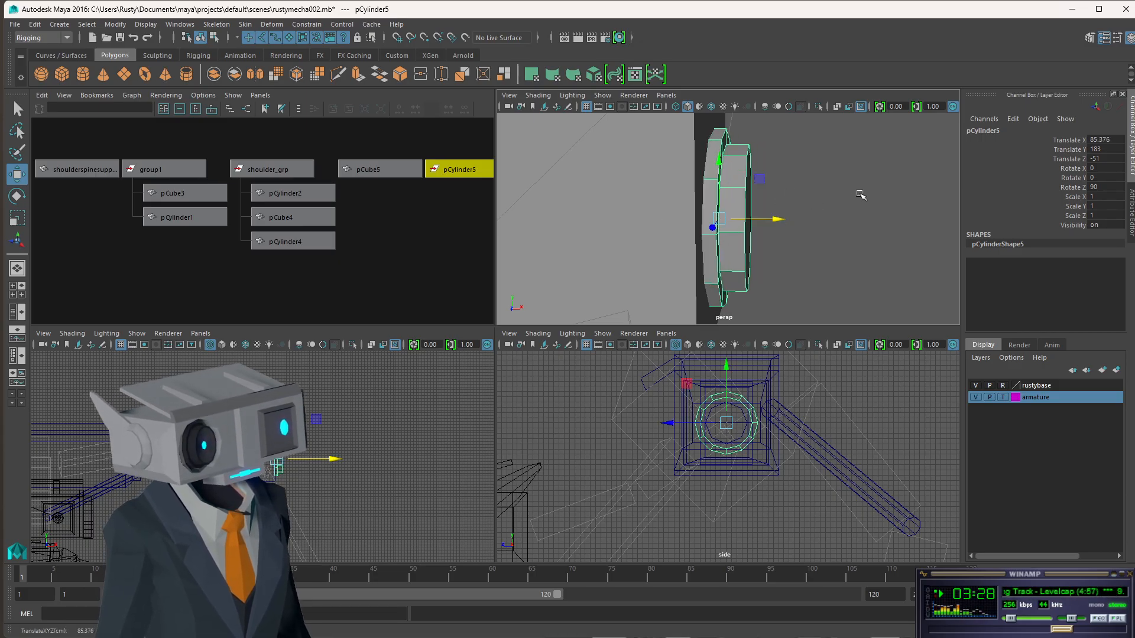
alt+drag(859, 192, 792, 204)
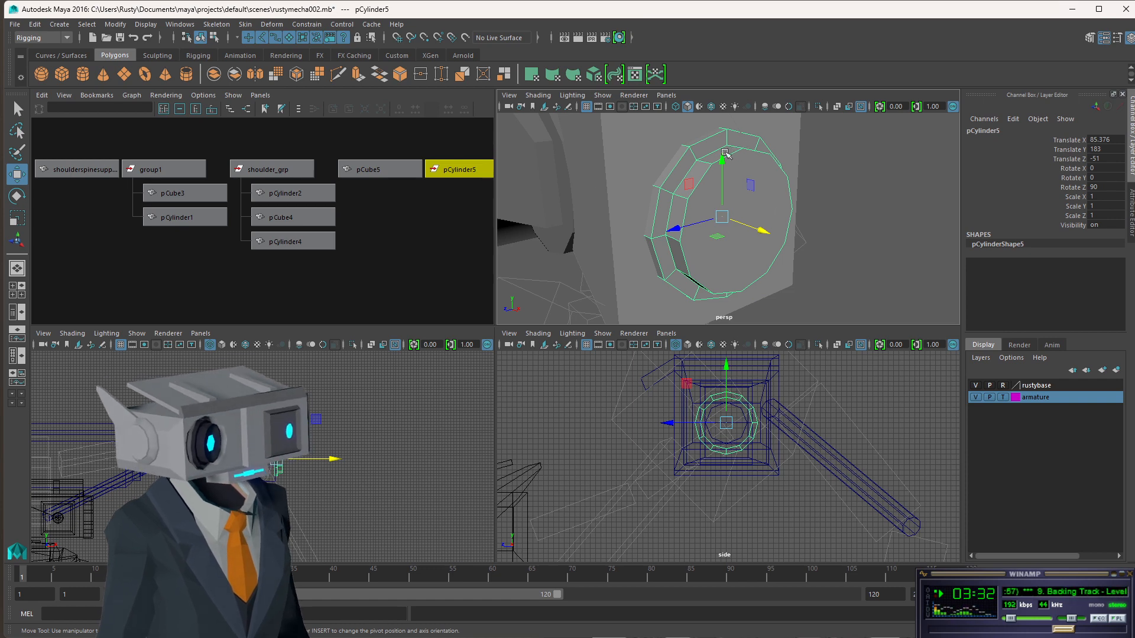
Nudge pCylinder5 slightly outward along X to Translate X 85.492 against the end face of pCube5.
alt+drag(725, 153, 781, 222)
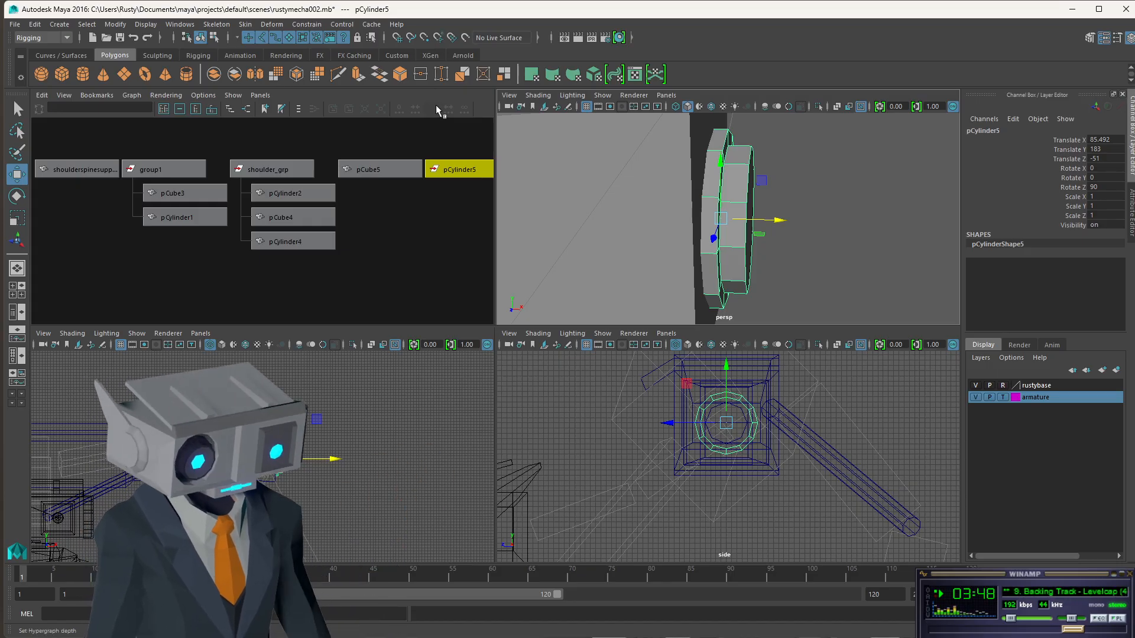
alt+drag(780, 252, 689, 229)
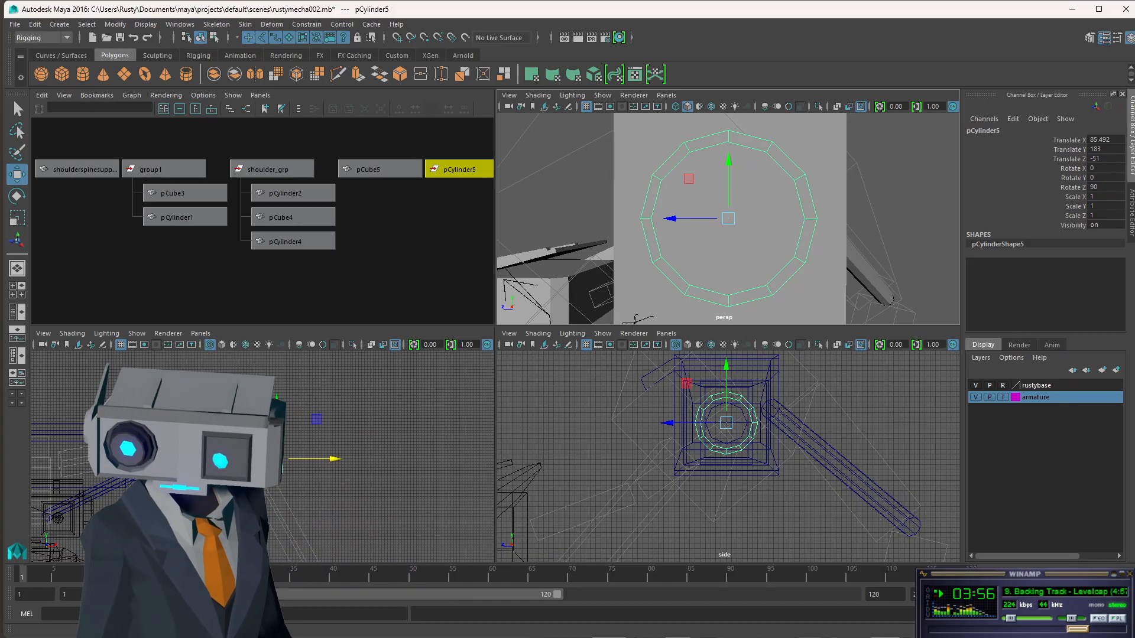
Switch to the reference images and examine the mecha's arm joint in AC6-trailer1.png, paging briefly to AC6-trailer2.png.
key(alt+Tab)
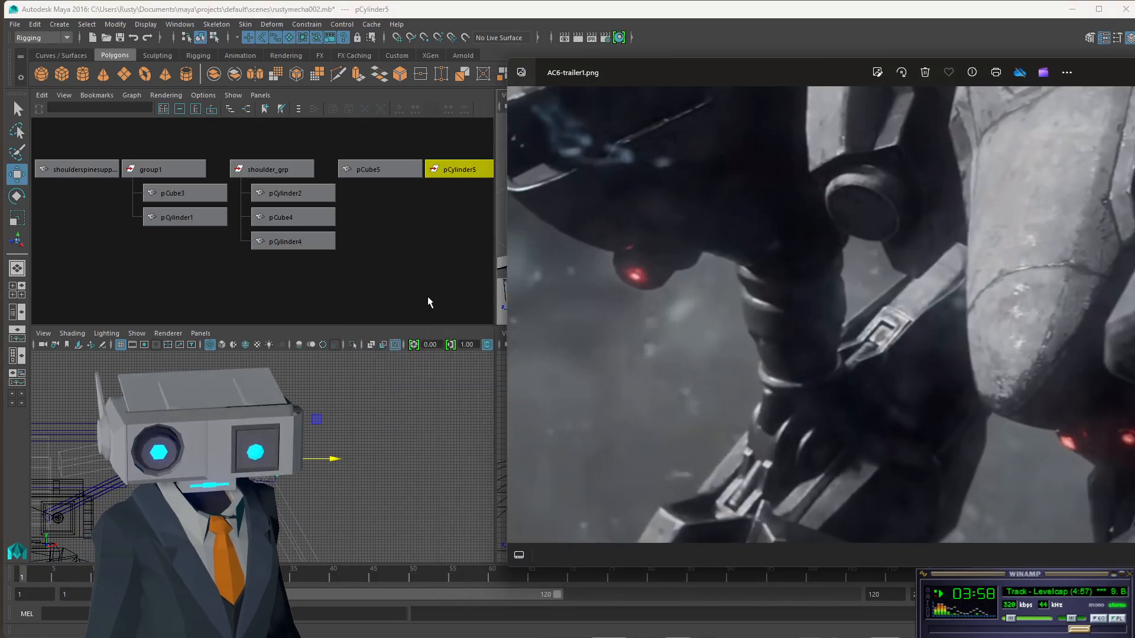
drag(779, 78, 755, 110)
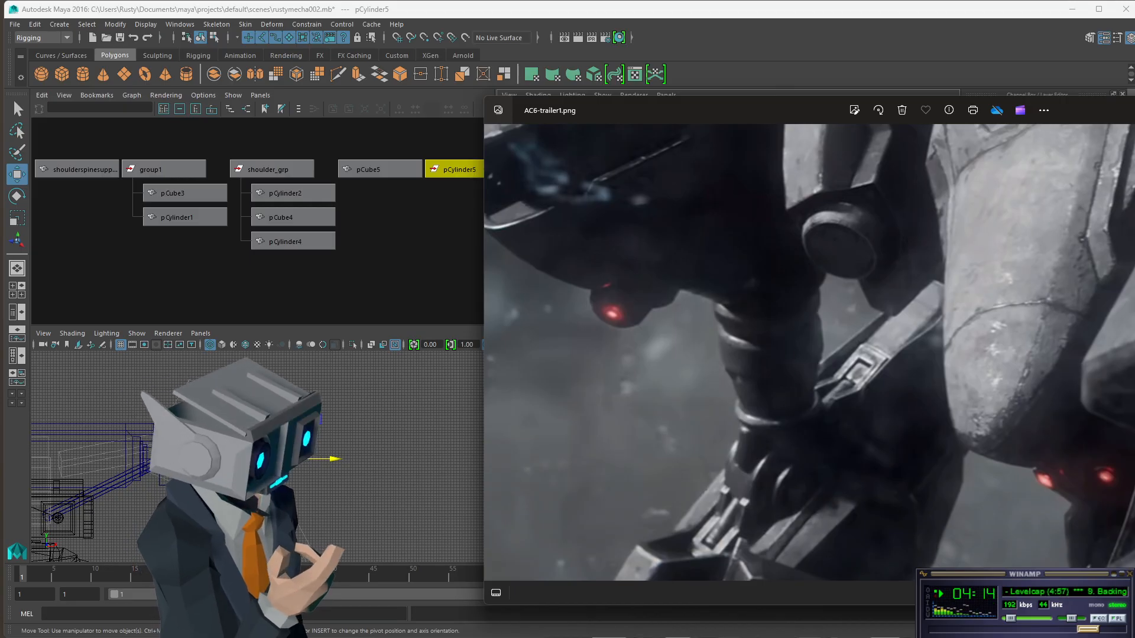
key(Right)
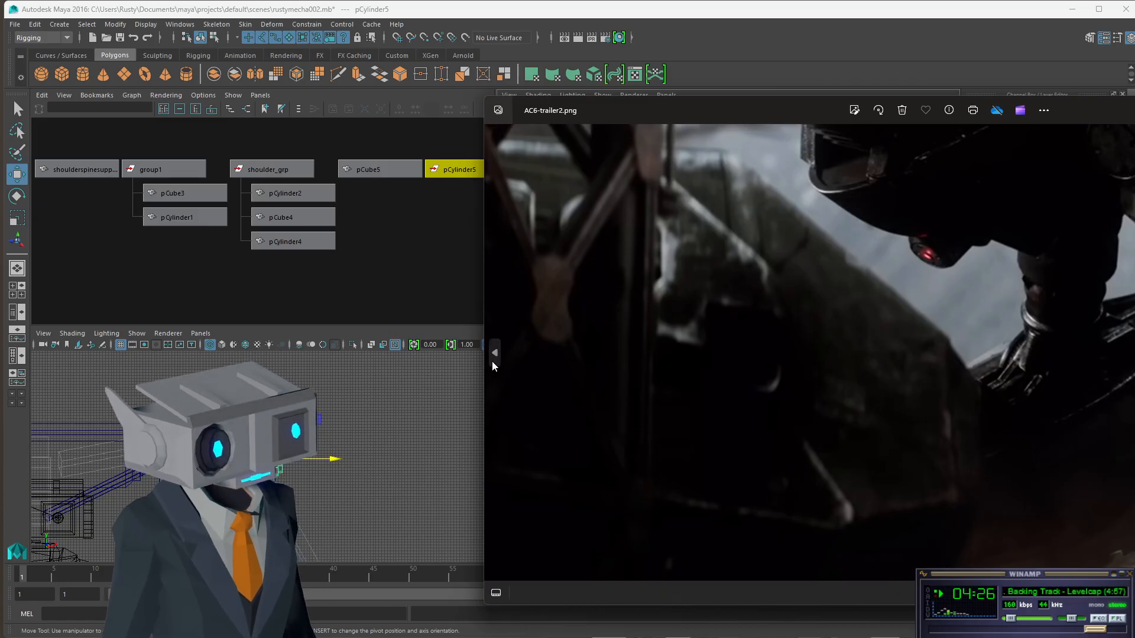
click(495, 360)
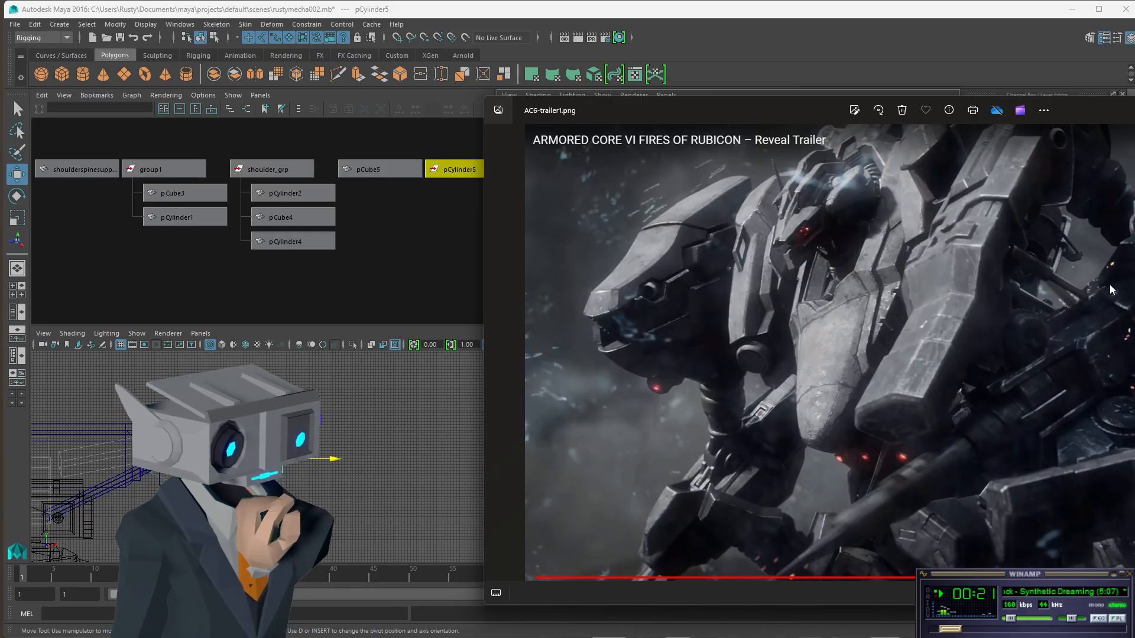
key(alt+Tab)
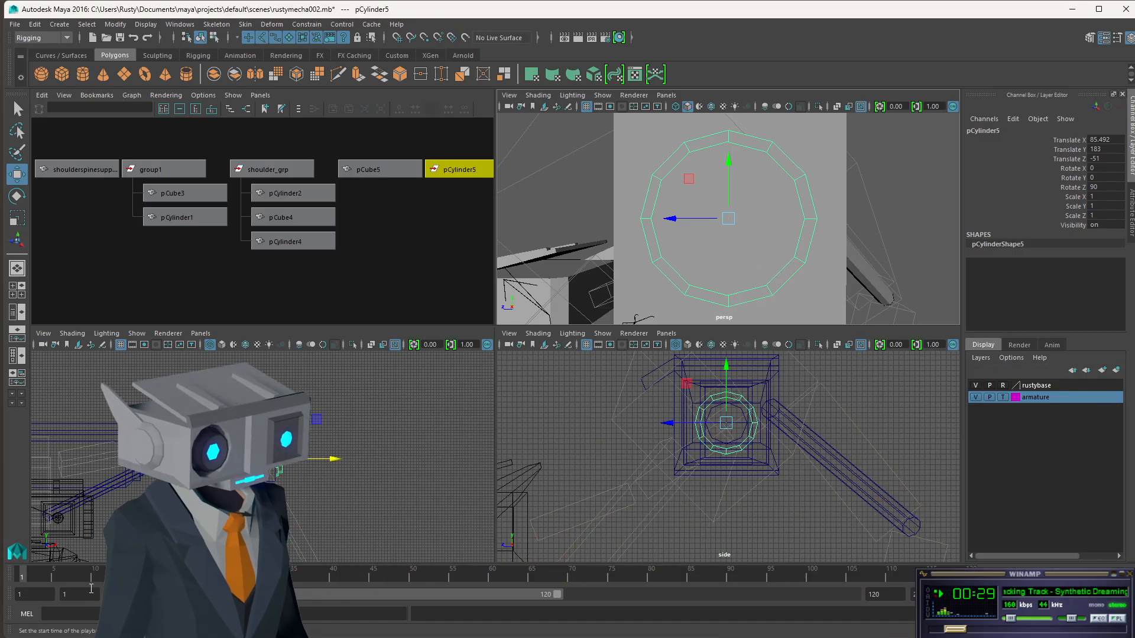
Switch to the GundamIBO-frame.png reference and examine the shoulder and arm structure.
key(alt+Tab)
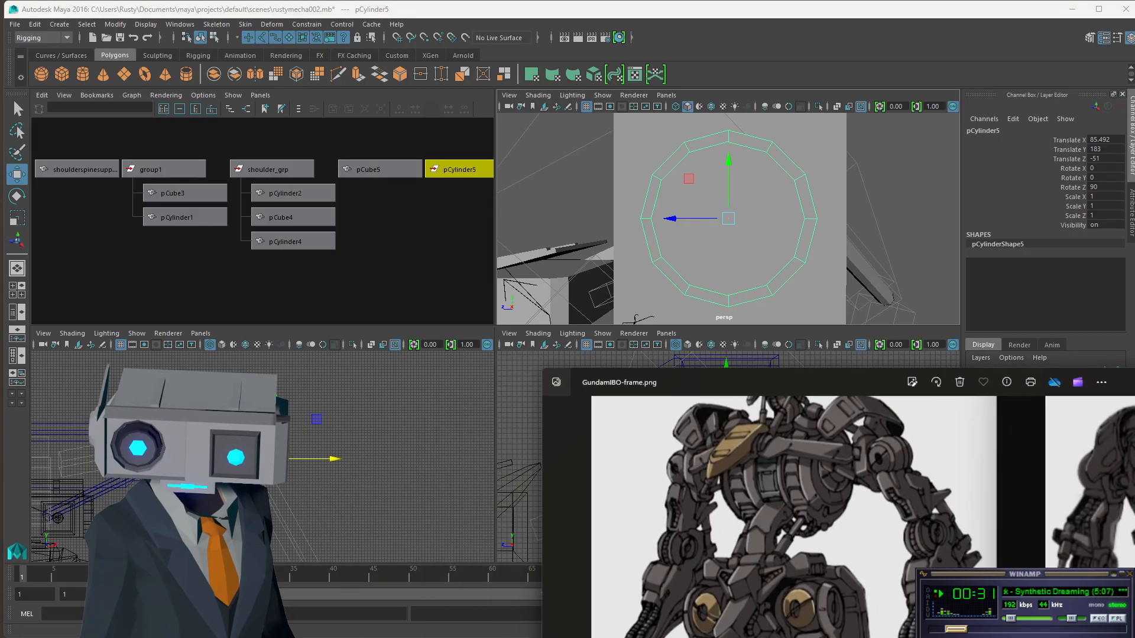
key(alt+Tab)
key(alt+Tab)
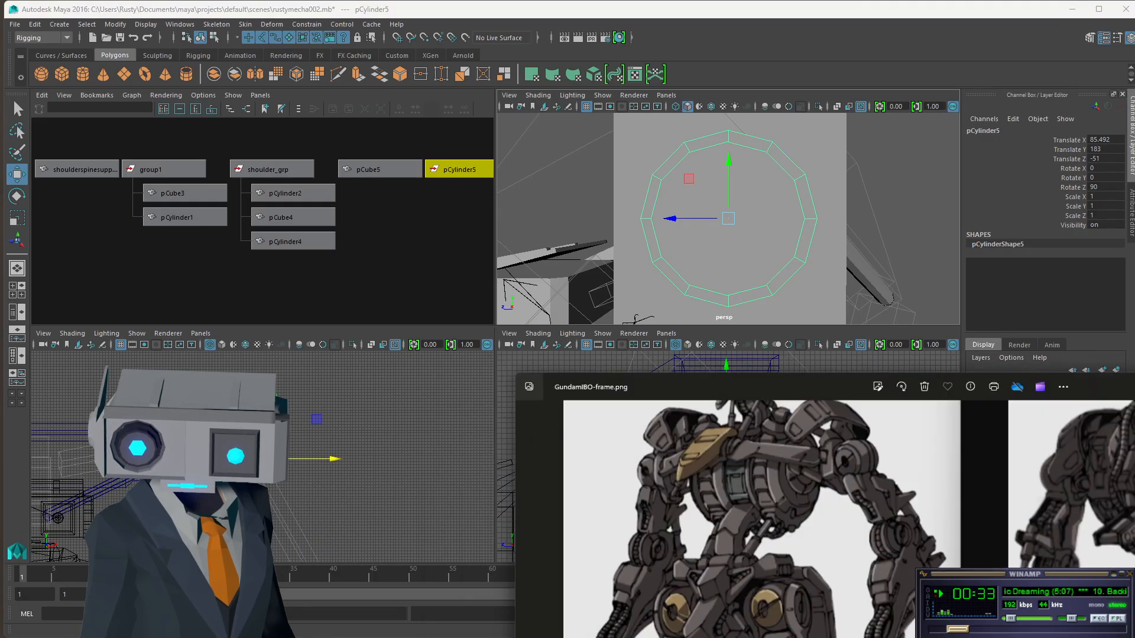
key(alt+Tab)
key(alt+Tab)
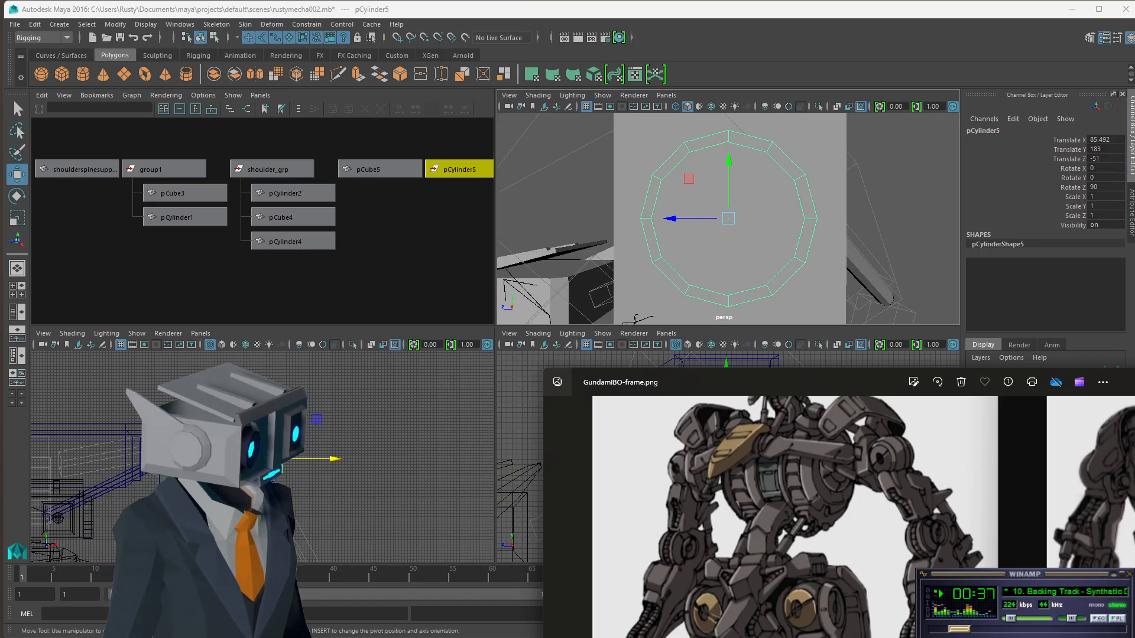
key(alt+Tab)
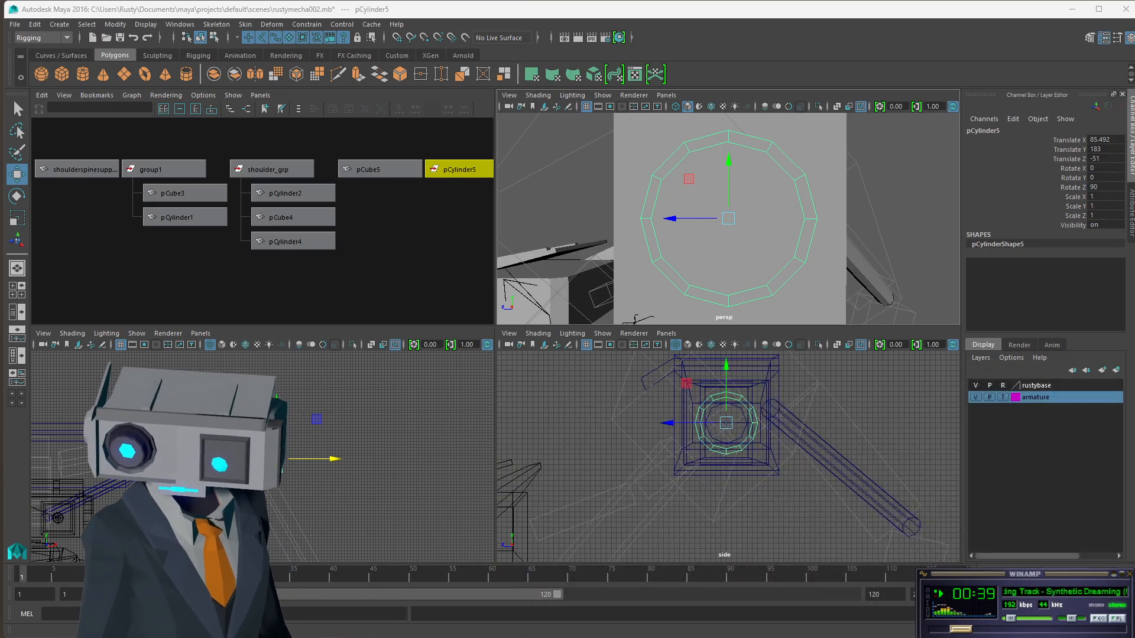
Compare the arm in AC6-trailer1.png with the AMBIDEX robot-arm diagram, move the trailer image aside and close the diagram.
key(alt+Tab)
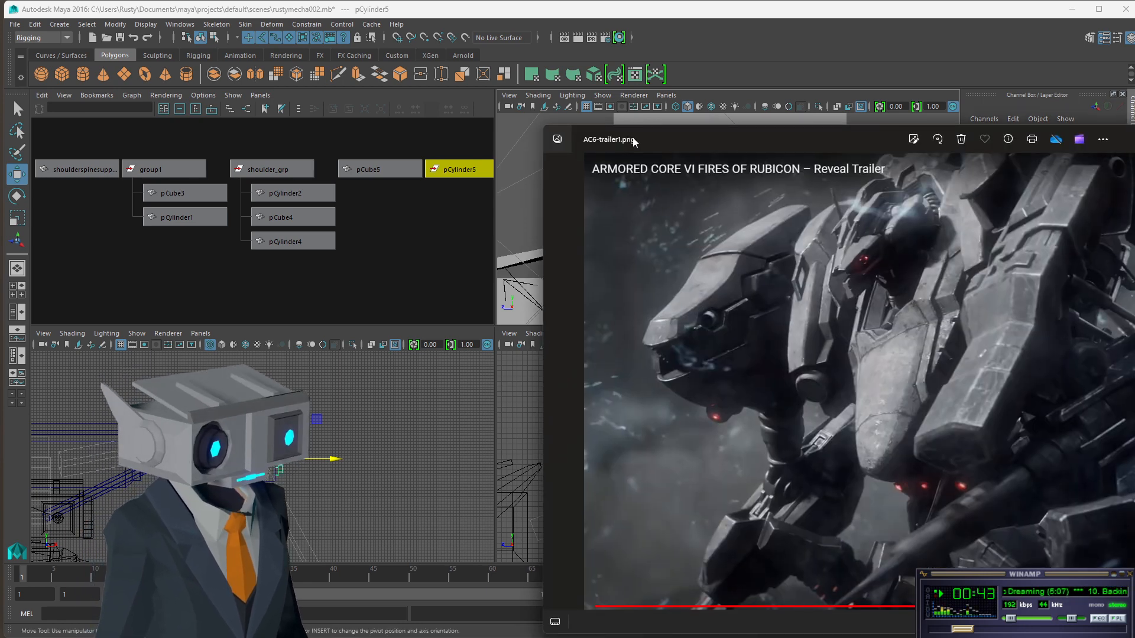
key(alt+Tab)
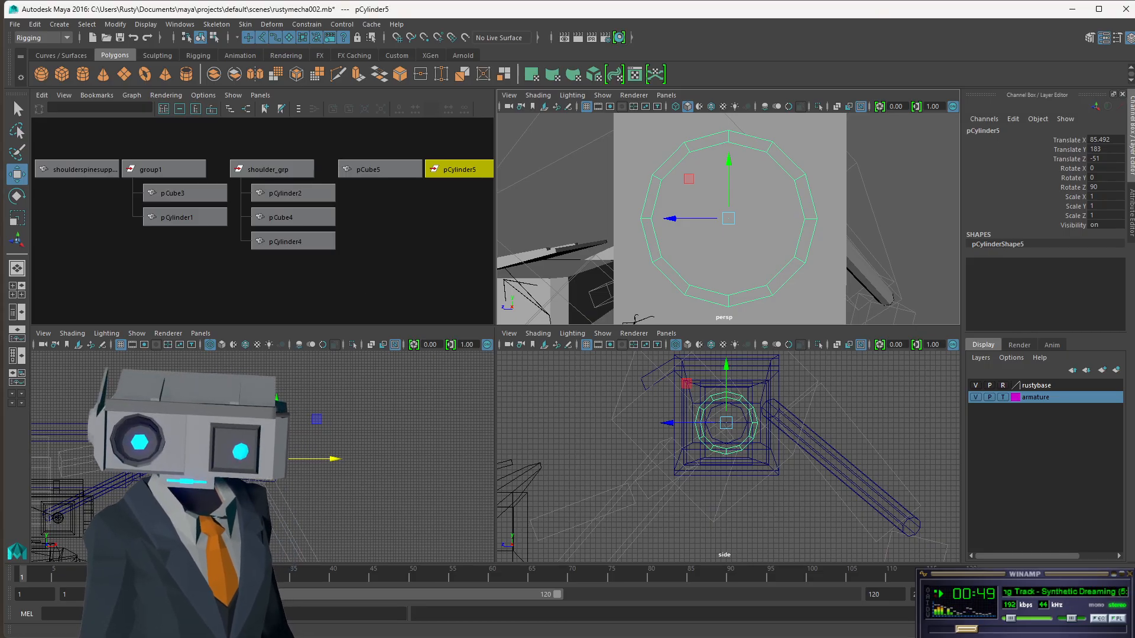
key(alt+Tab)
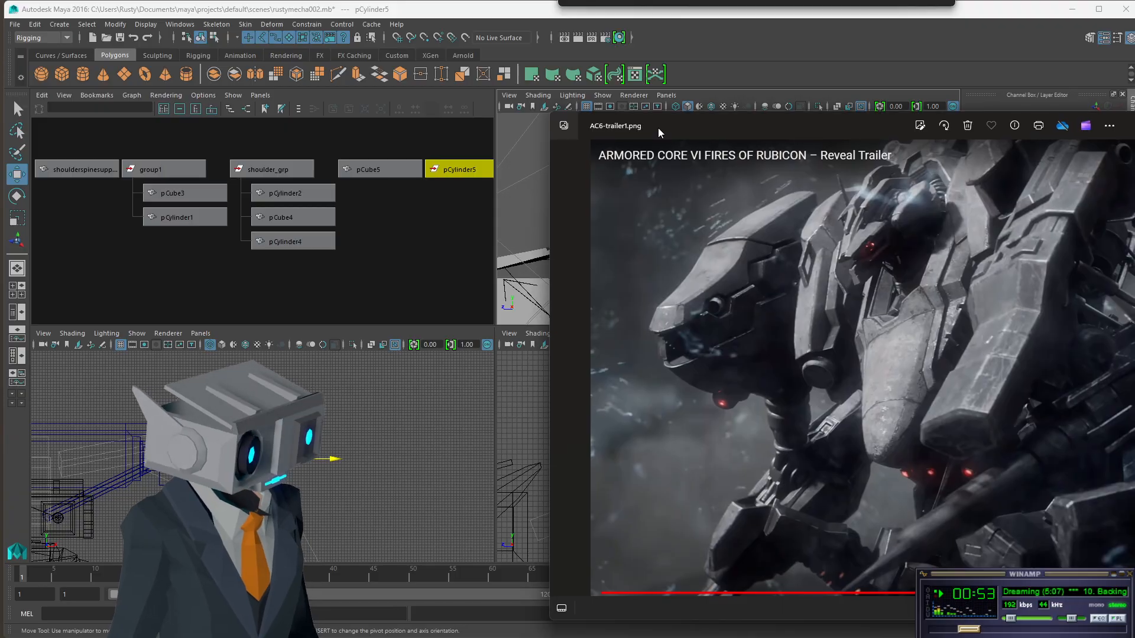
drag(658, 128, 657, 125)
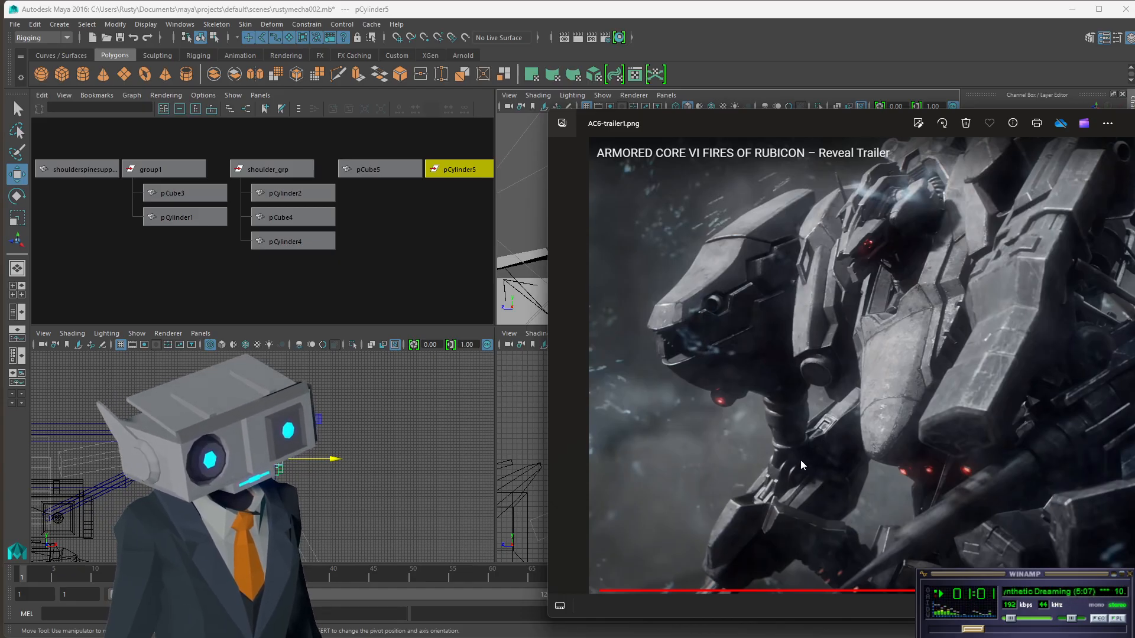
drag(668, 122, 1134, 131)
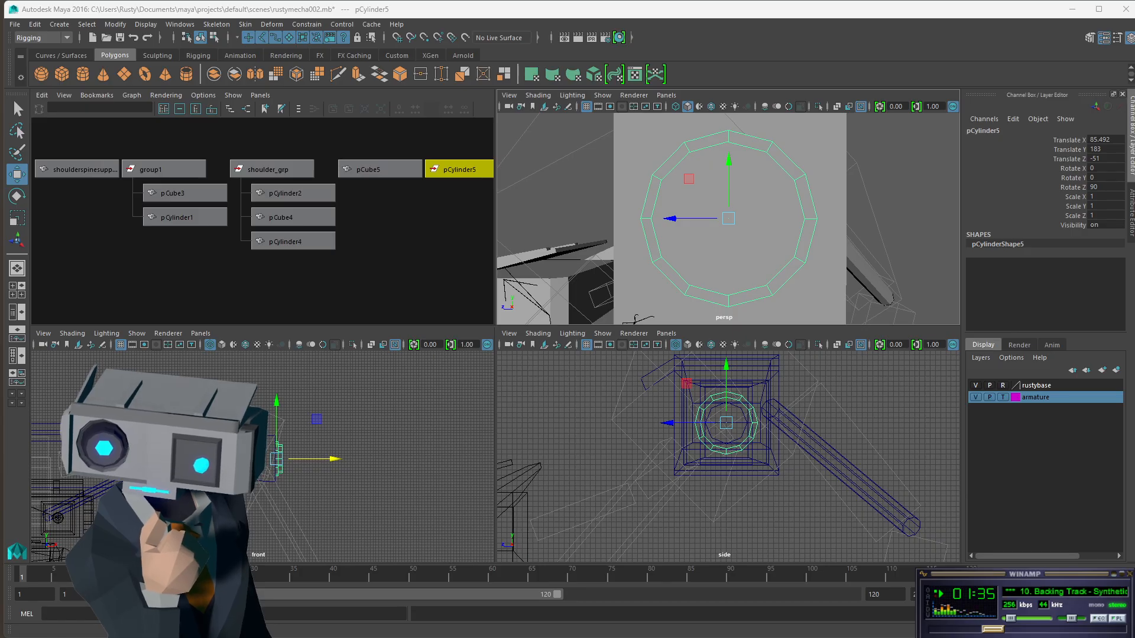
key(alt+Tab)
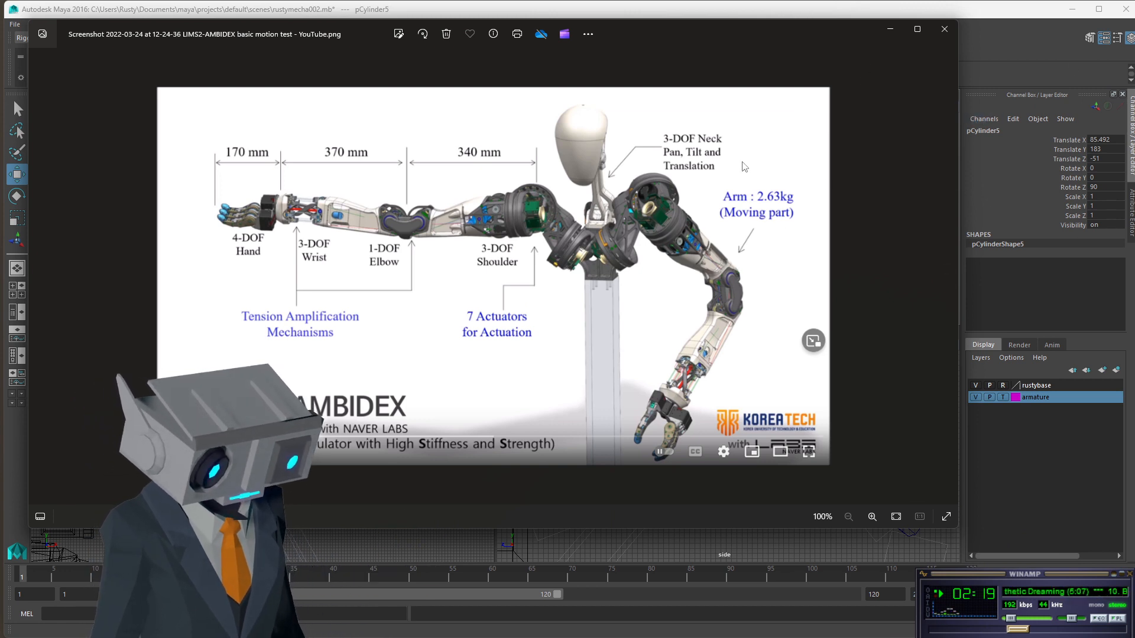
click(941, 33)
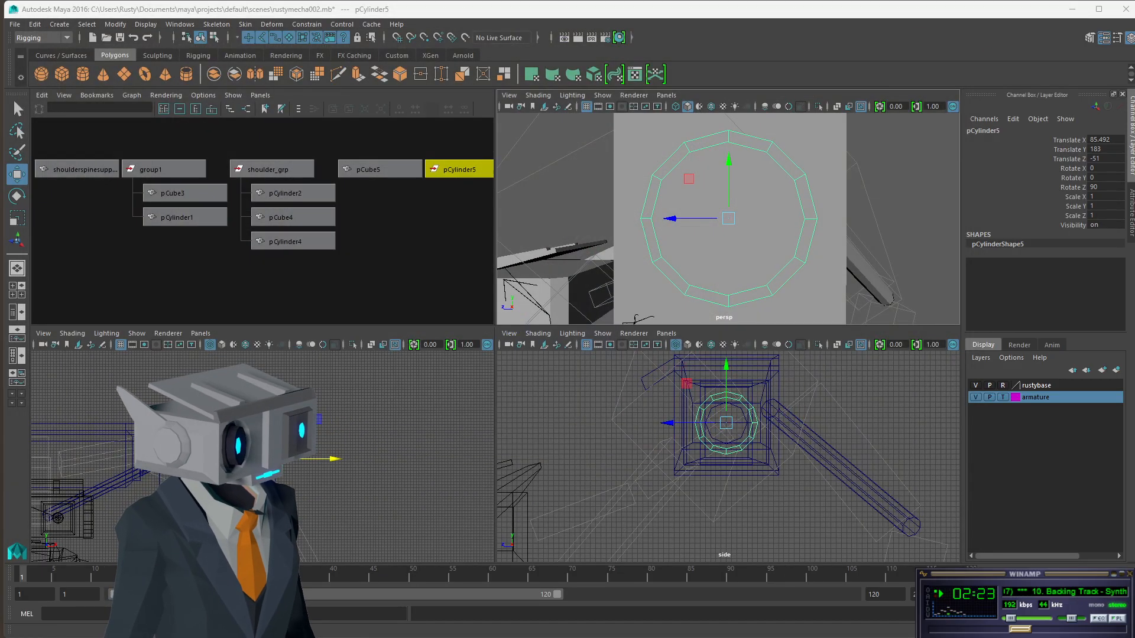
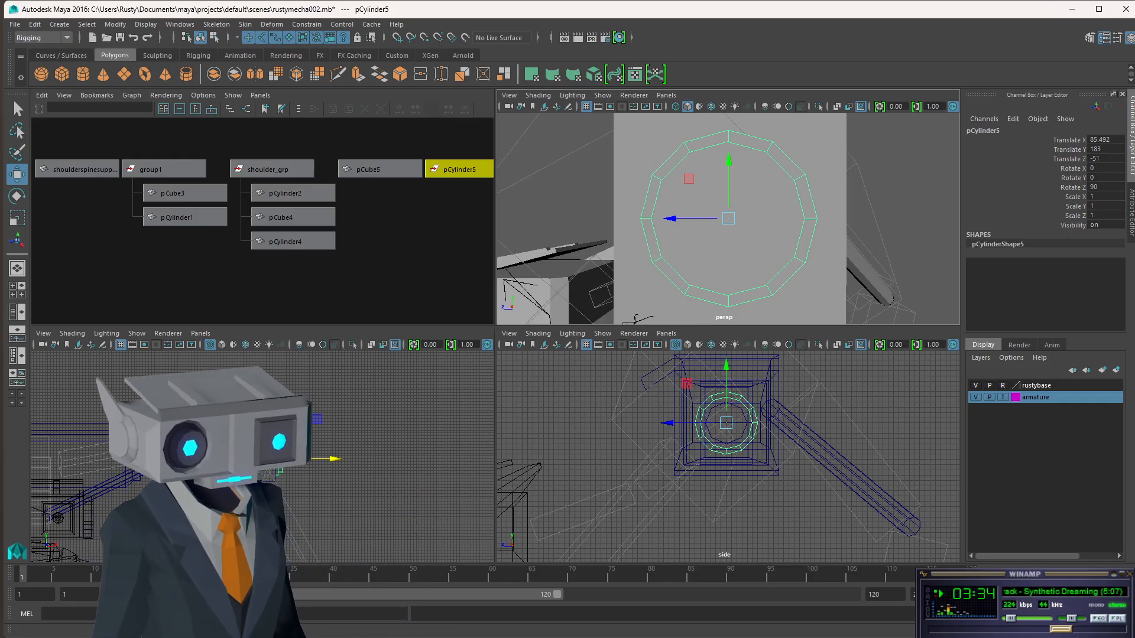
Go through pCube5 and the shoulder_grp parts one by one and inspect the polyCylinder2 settings of pCylinder2.
click(378, 170)
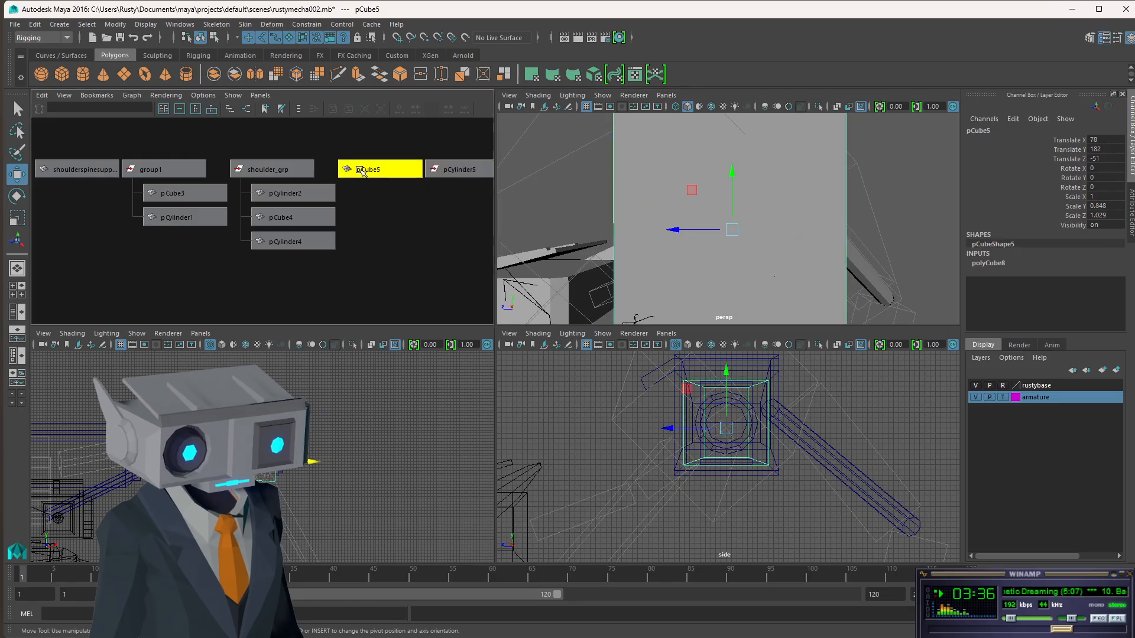
click(283, 217)
click(291, 195)
click(290, 243)
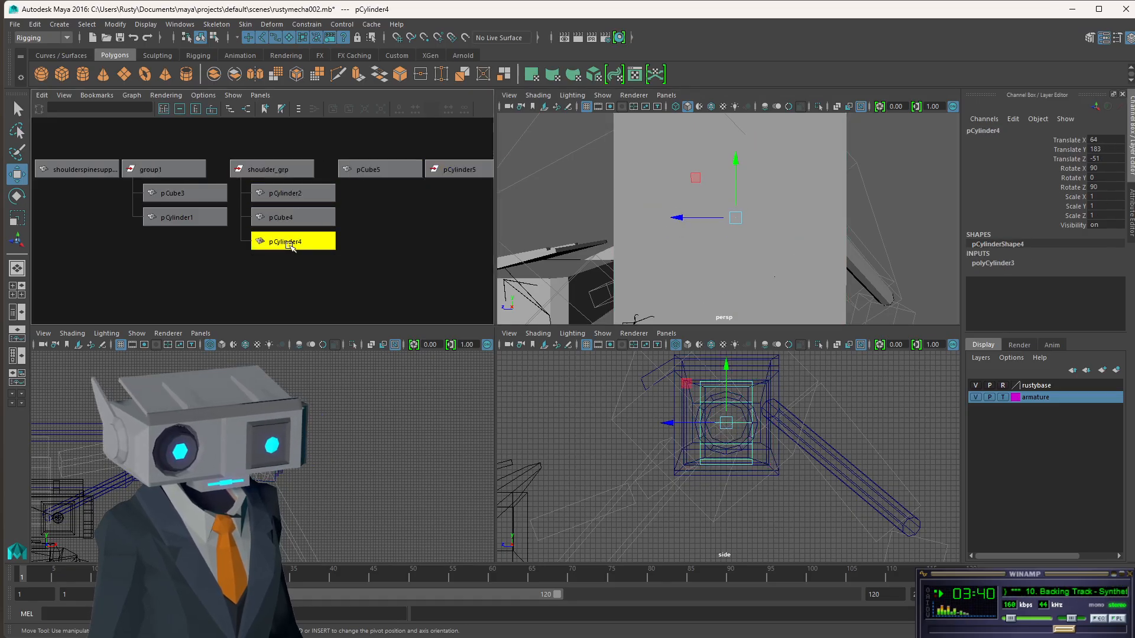
click(299, 218)
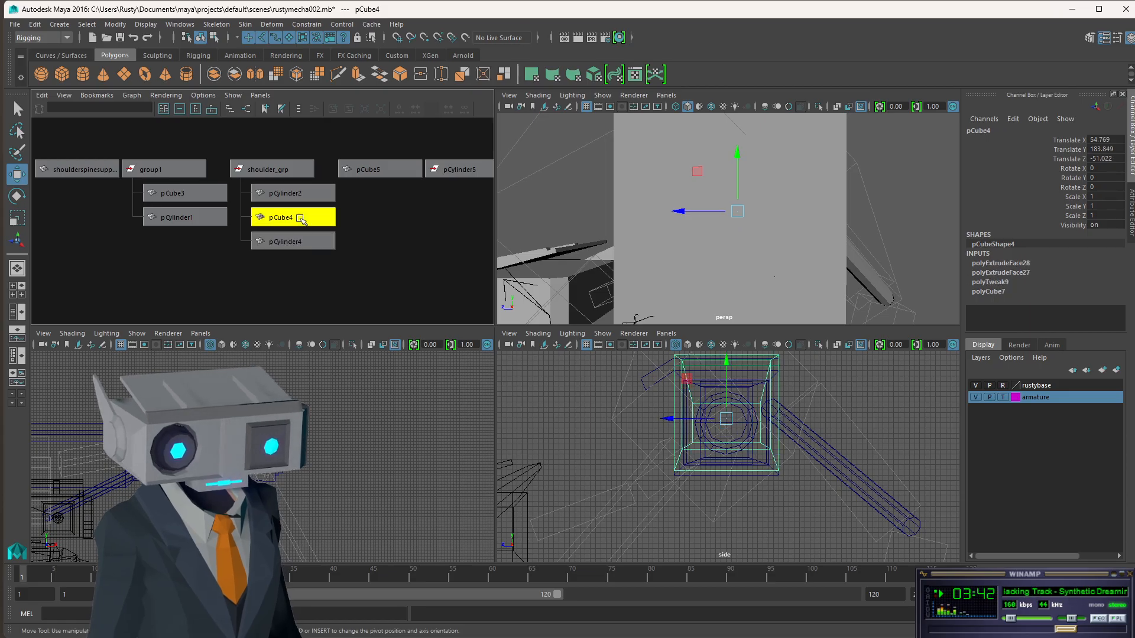
click(298, 195)
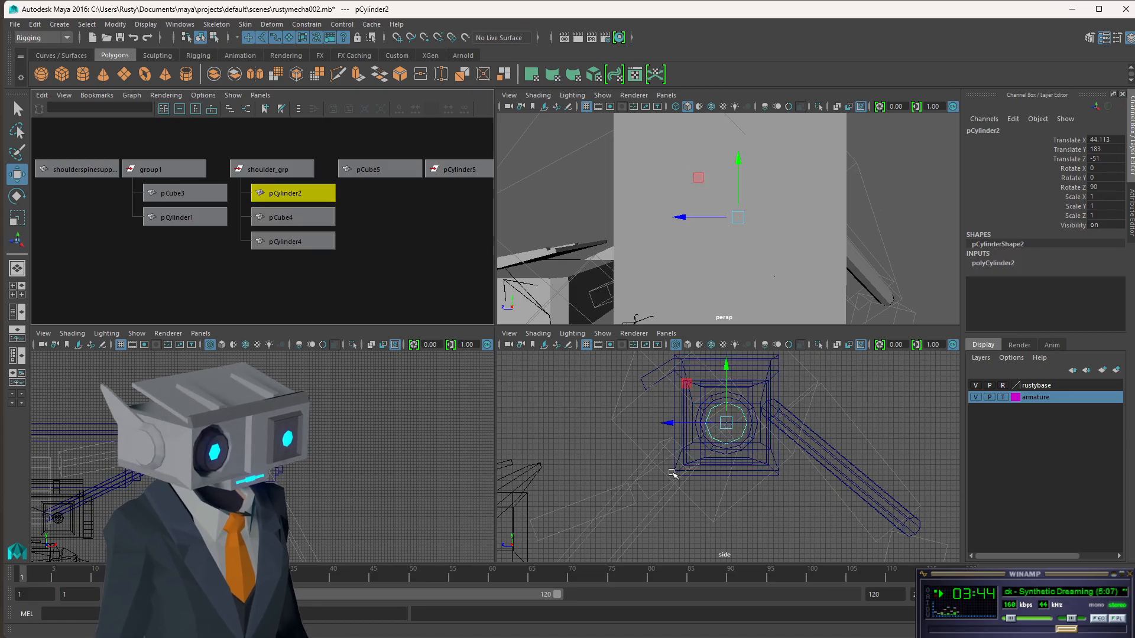
key(f)
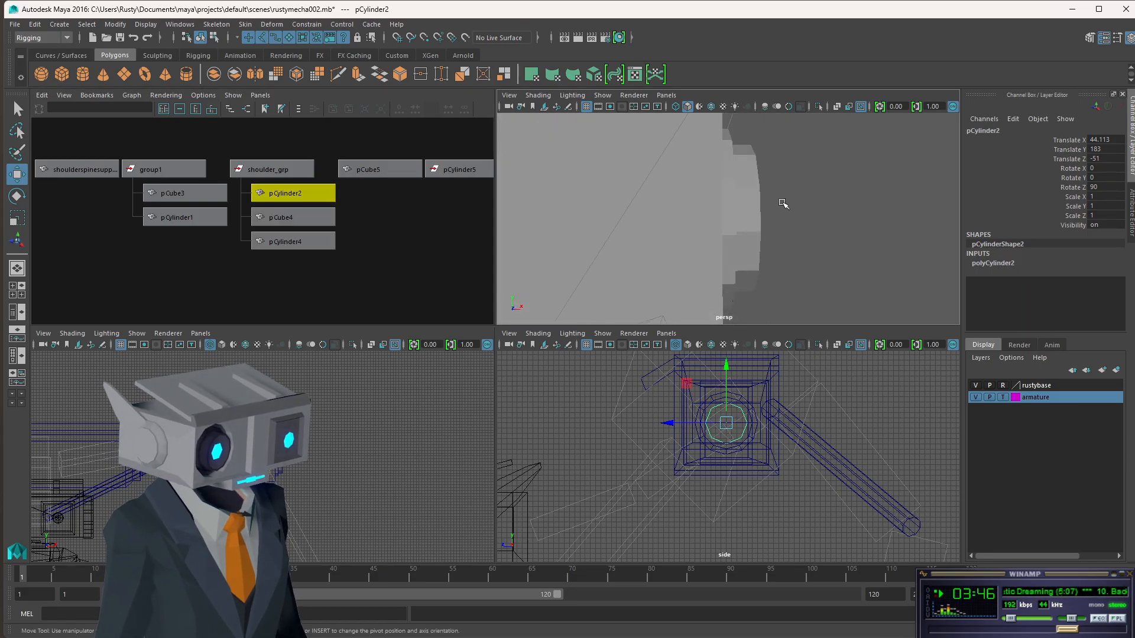
alt+drag(777, 226, 854, 230)
click(999, 263)
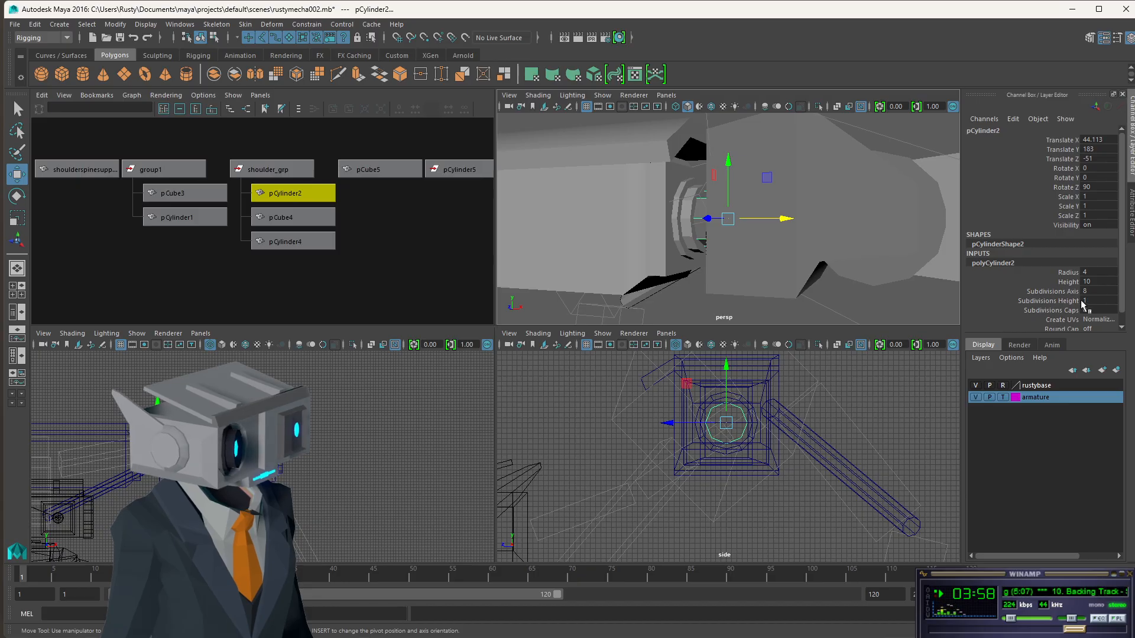
Duplicate pCylinder2 and unparent the copy from shoulder_grp to the top level of the hierarchy.
scroll(870, 246, down, 4)
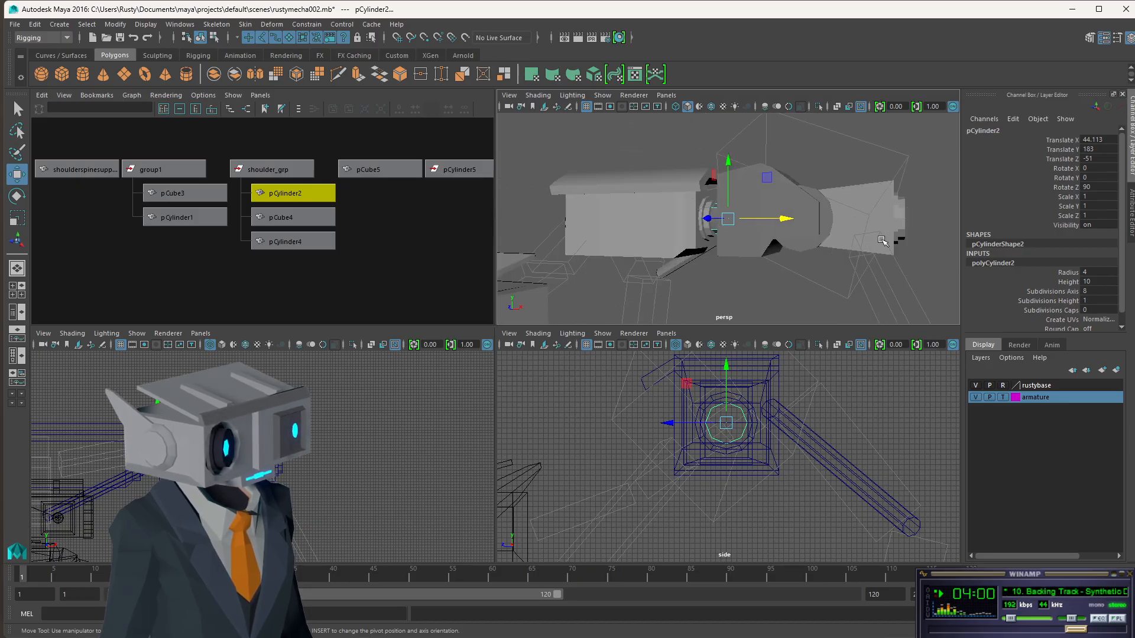
mouse_move(882, 241)
alt+mouse_down()
mouse_move(931, 239)
mouse_move(898, 240)
alt+mouse_up()
click(342, 239)
click(307, 199)
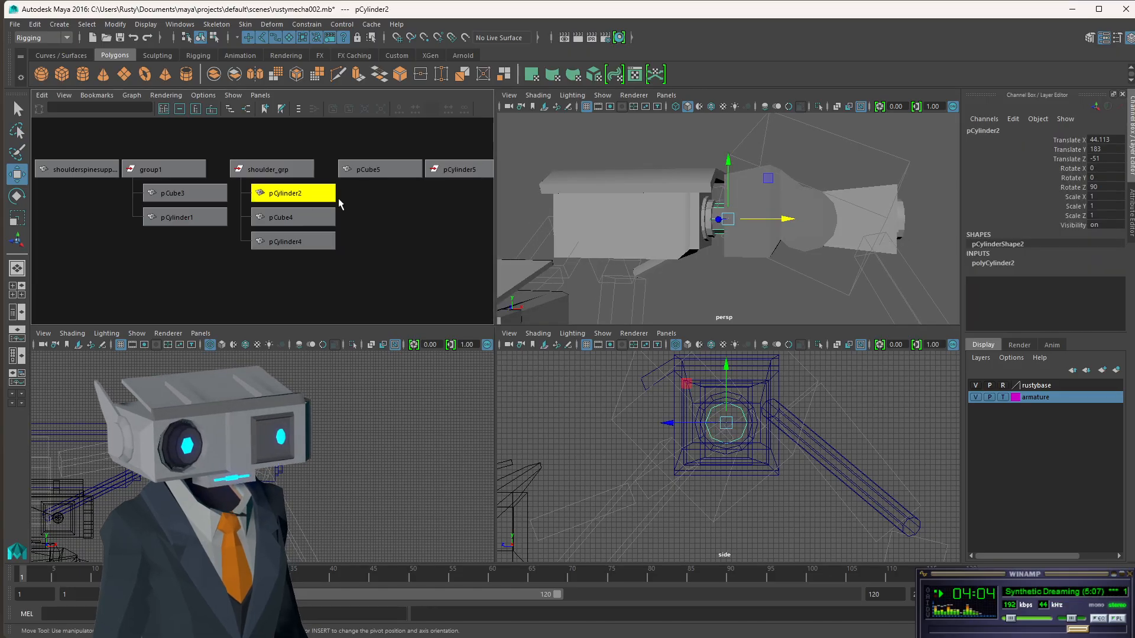
alt+middle_drag(338, 198, 217, 217)
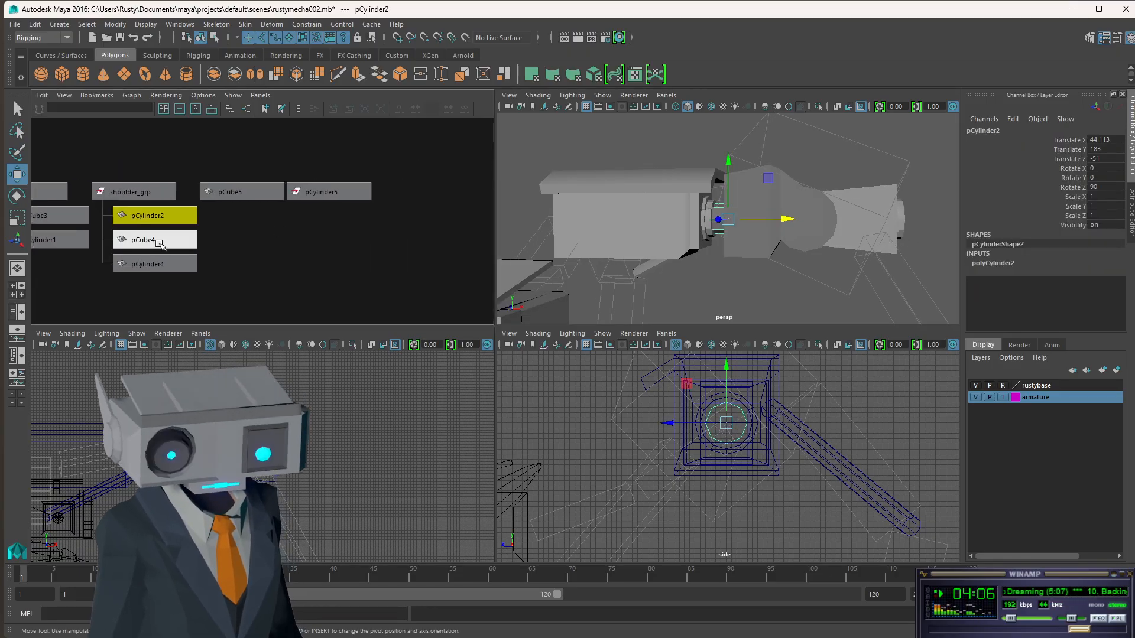
key(ctrl+d)
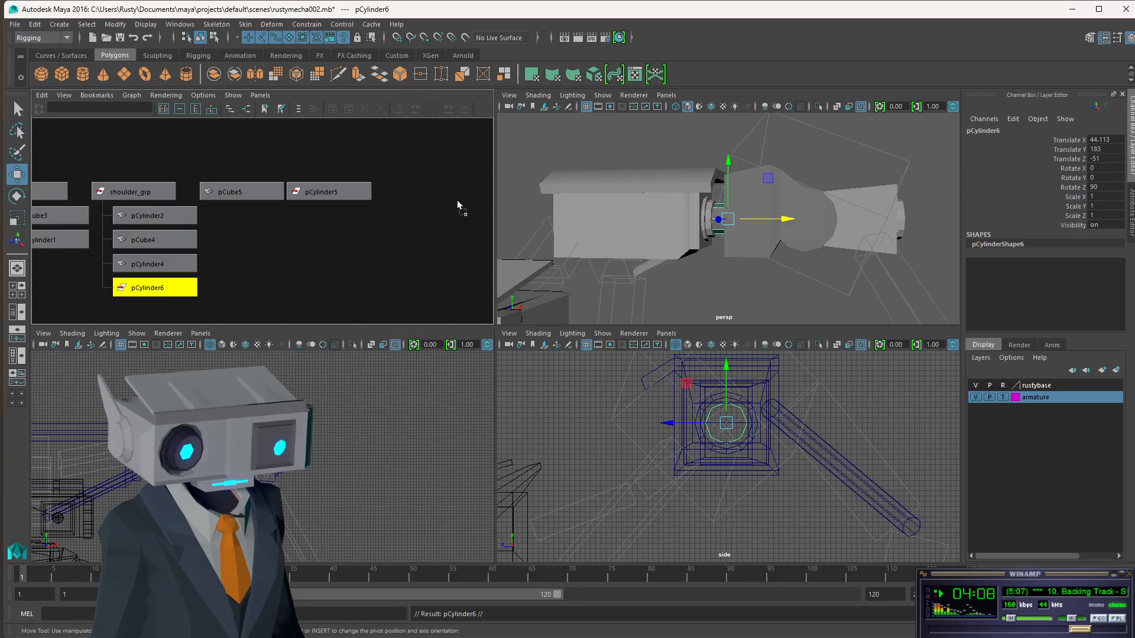
key(shift+p)
Move the duplicated cylinder outward along X to Translate X 90.885, into the joint ring on pCube5's outer end.
drag(789, 222, 989, 225)
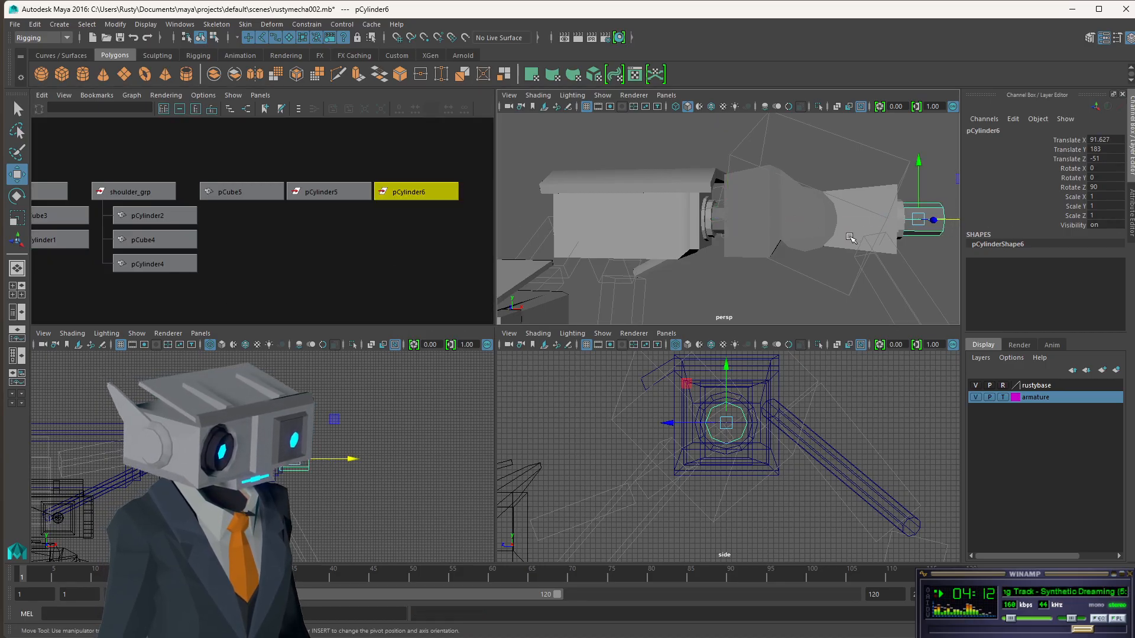
mouse_move(1134, 126)
mouse_down()
mouse_move(630, 127)
mouse_move(1134, 113)
mouse_up()
click(803, 28)
scroll(915, 197, up, 3)
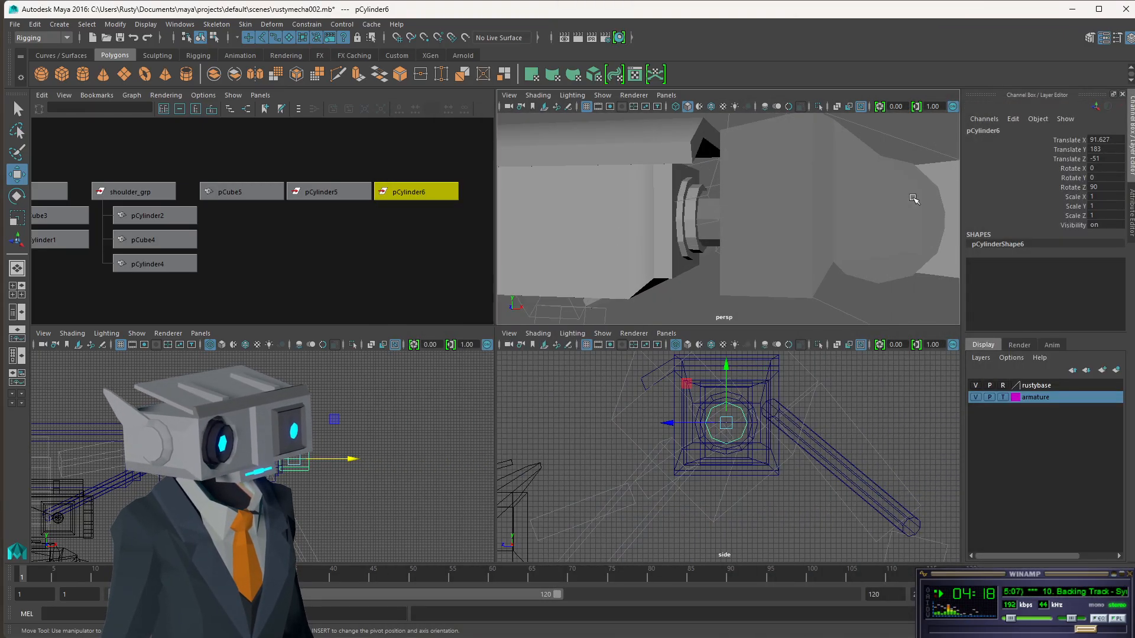
scroll(915, 197, down, 3)
alt+middle_drag(914, 197, 821, 192)
alt+drag(821, 191, 726, 218)
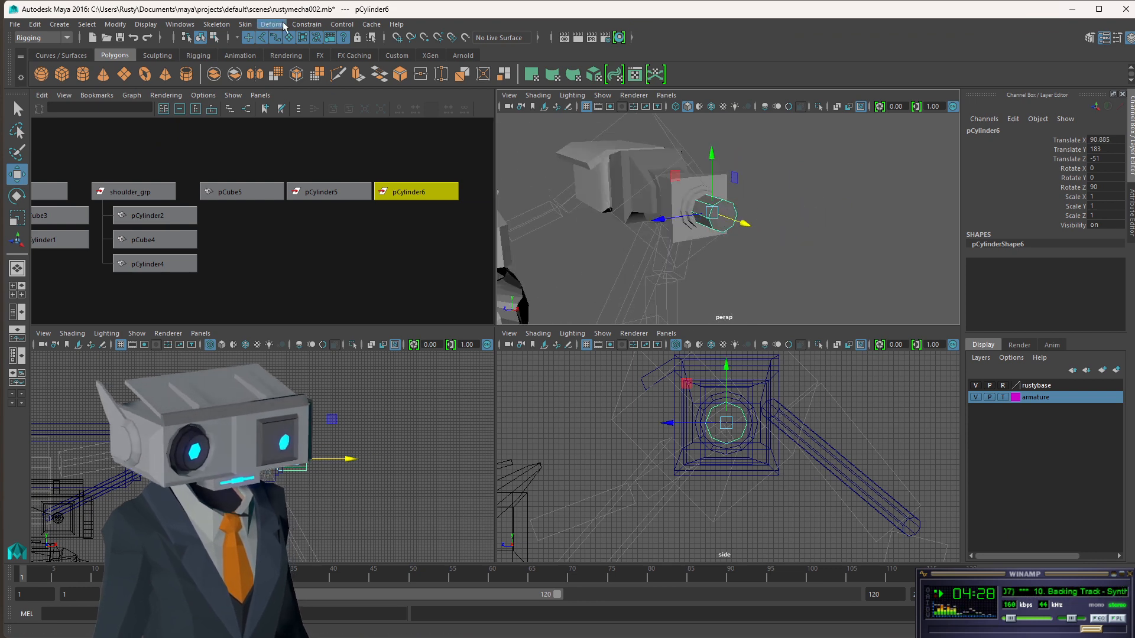
Check the arm against AC6-trailer1.png and shift pCylinder6 along X to Translate X 92.002.
key(alt+Tab)
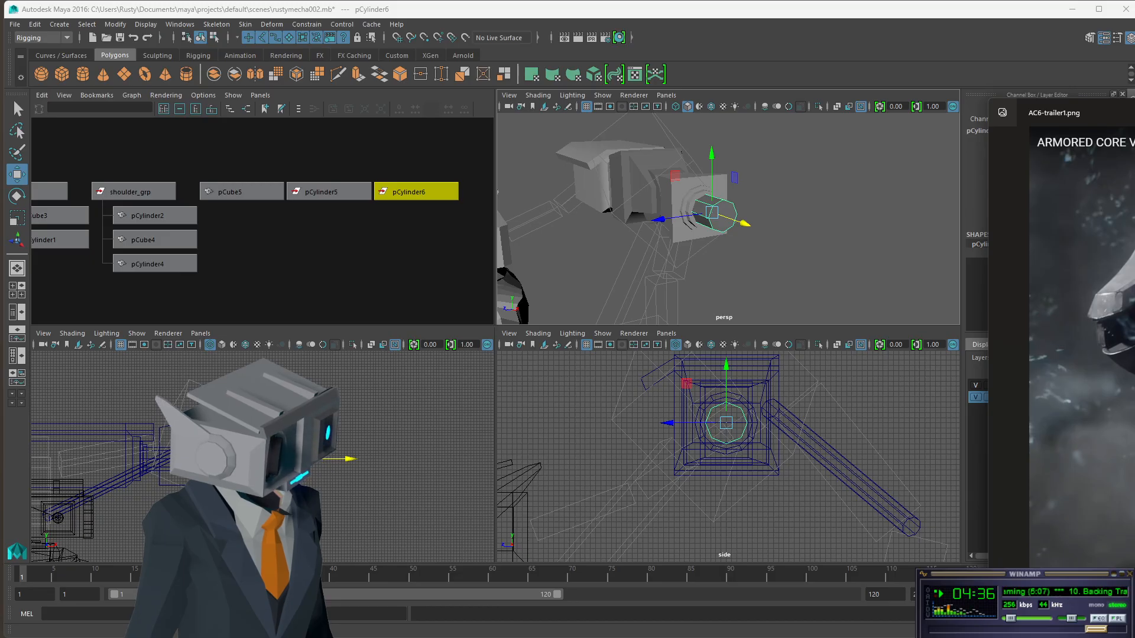
scroll(763, 229, up, 5)
scroll(733, 224, down, 2)
alt+drag(673, 206, 764, 203)
scroll(764, 203, down, 8)
scroll(763, 206, up, 2)
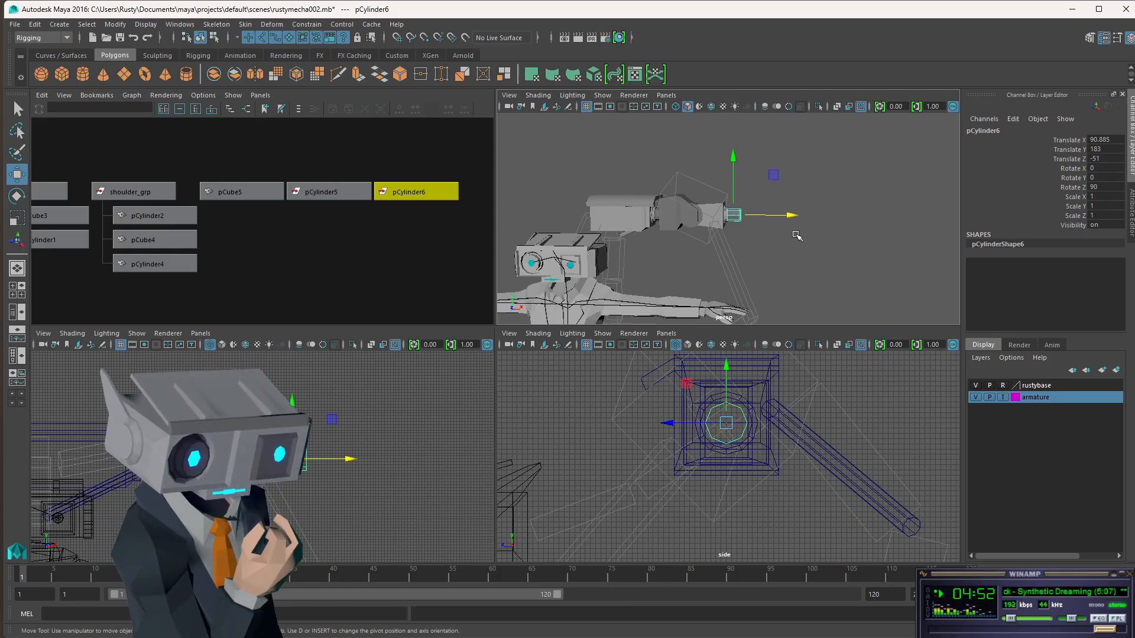
drag(792, 215, 734, 222)
scroll(802, 219, up, 10)
scroll(802, 221, down, 10)
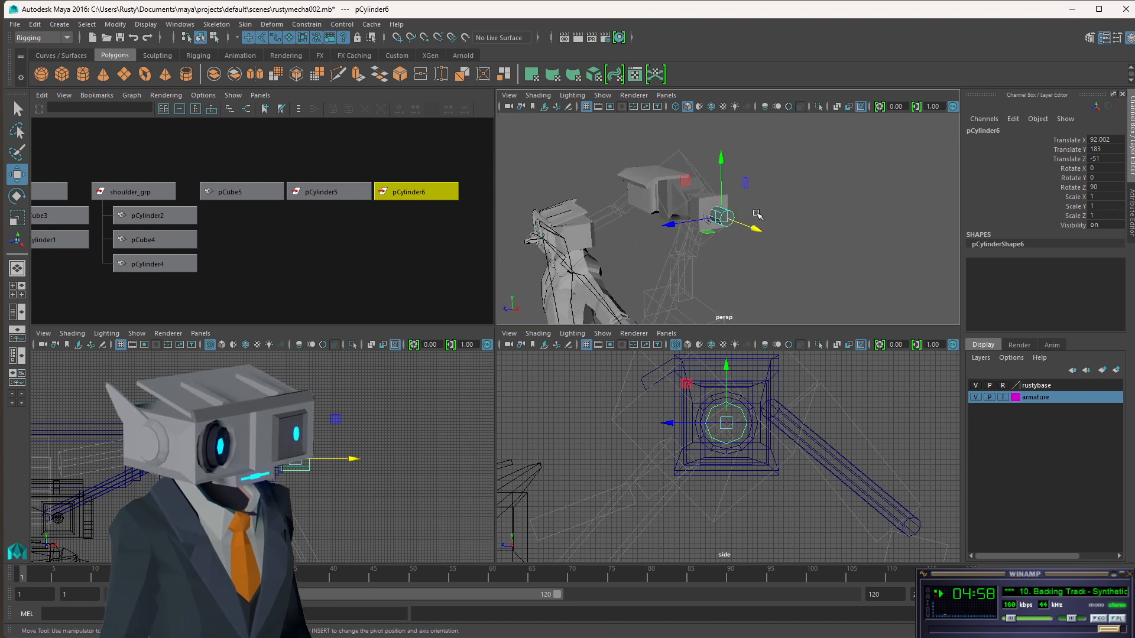
click(787, 205)
click(732, 219)
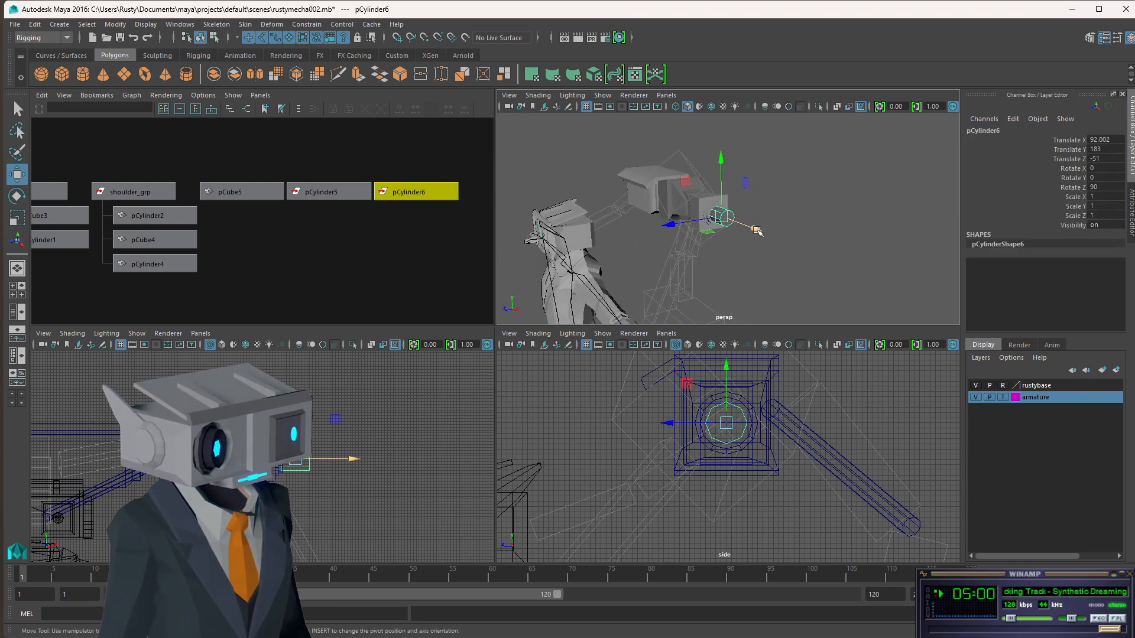
key(r)
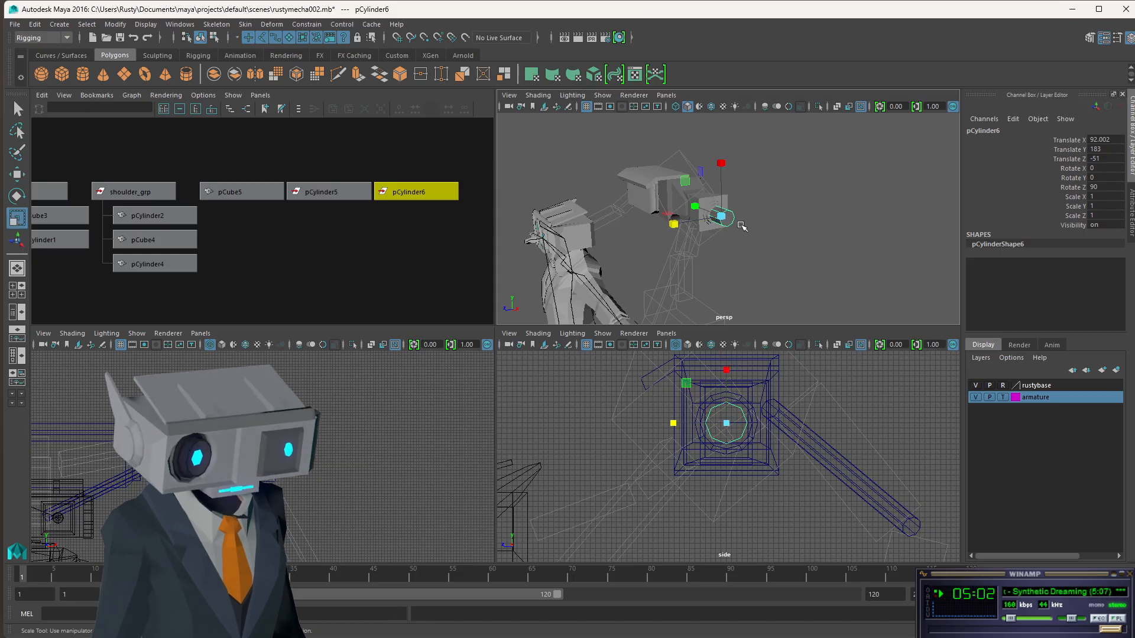
alt+drag(761, 231, 824, 223)
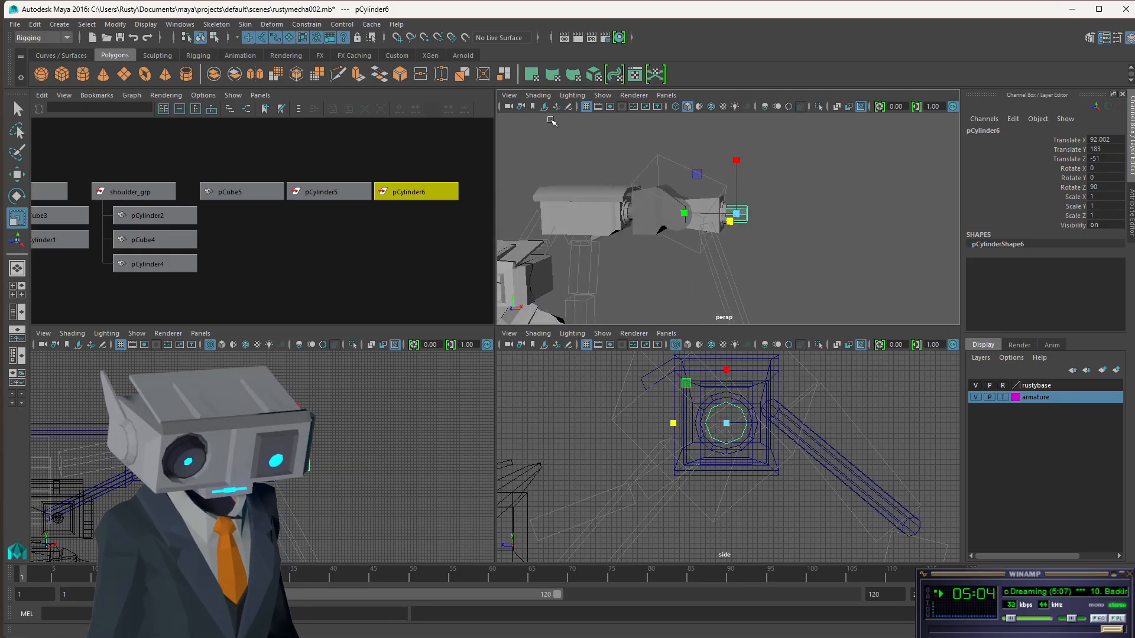
Lengthen pCylinder6 by moving its outer end vertices outward along X to about 111.57.
key(w)
key(F8)
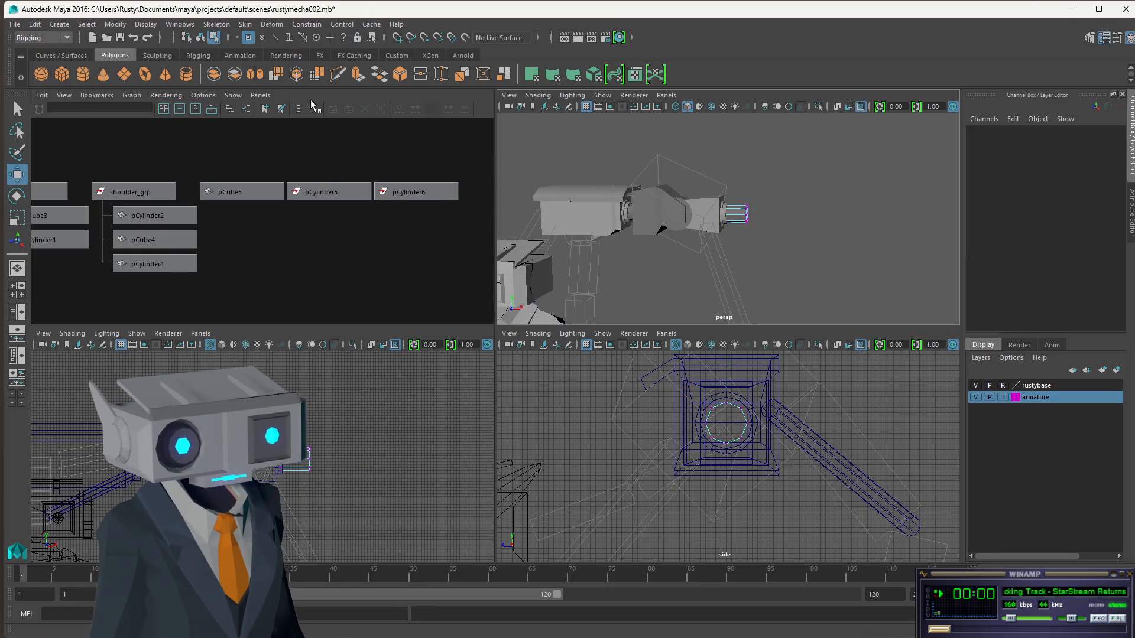
scroll(292, 484, up, 7)
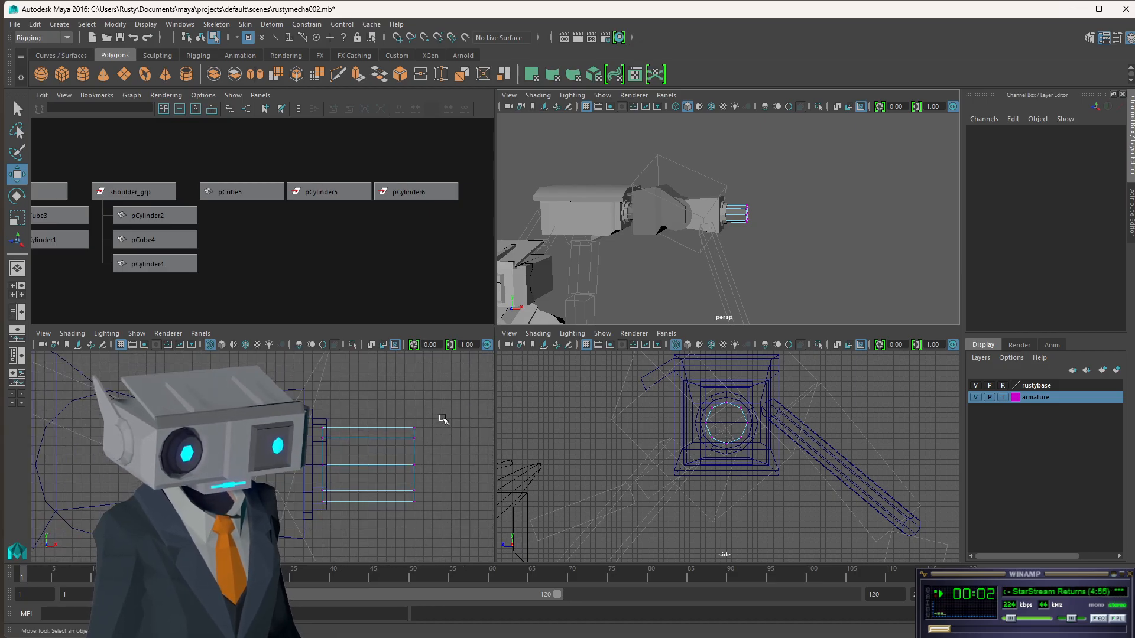
key(space)
scroll(791, 385, down, 2)
scroll(789, 386, up, 1)
alt+middle_drag(834, 379, 598, 334)
drag(666, 170, 525, 354)
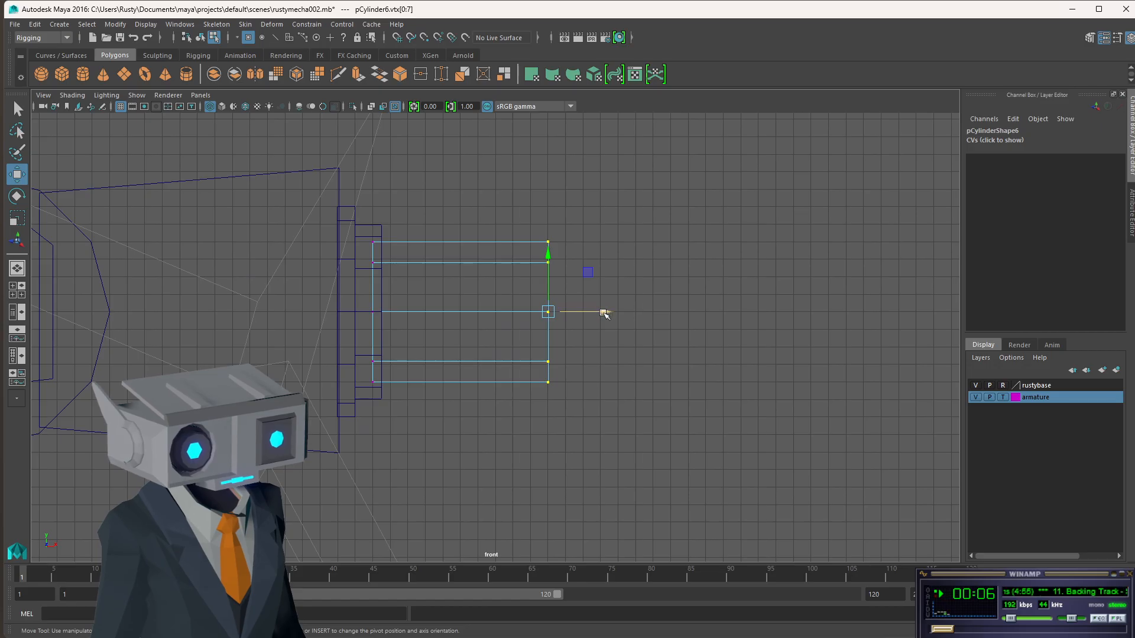
drag(604, 314, 861, 313)
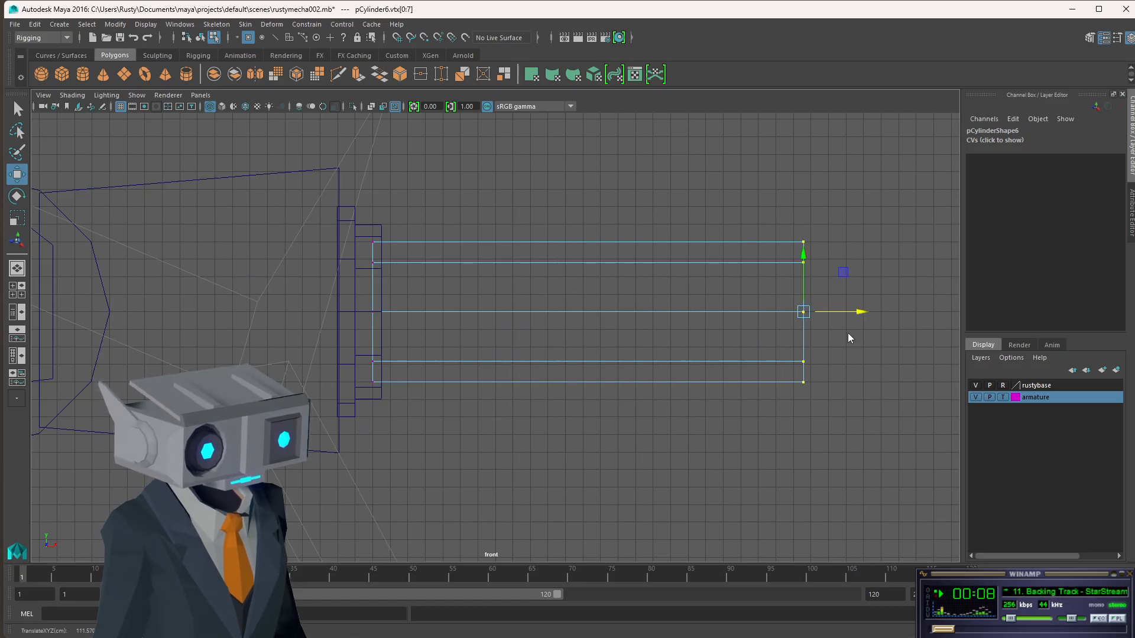
key(space)
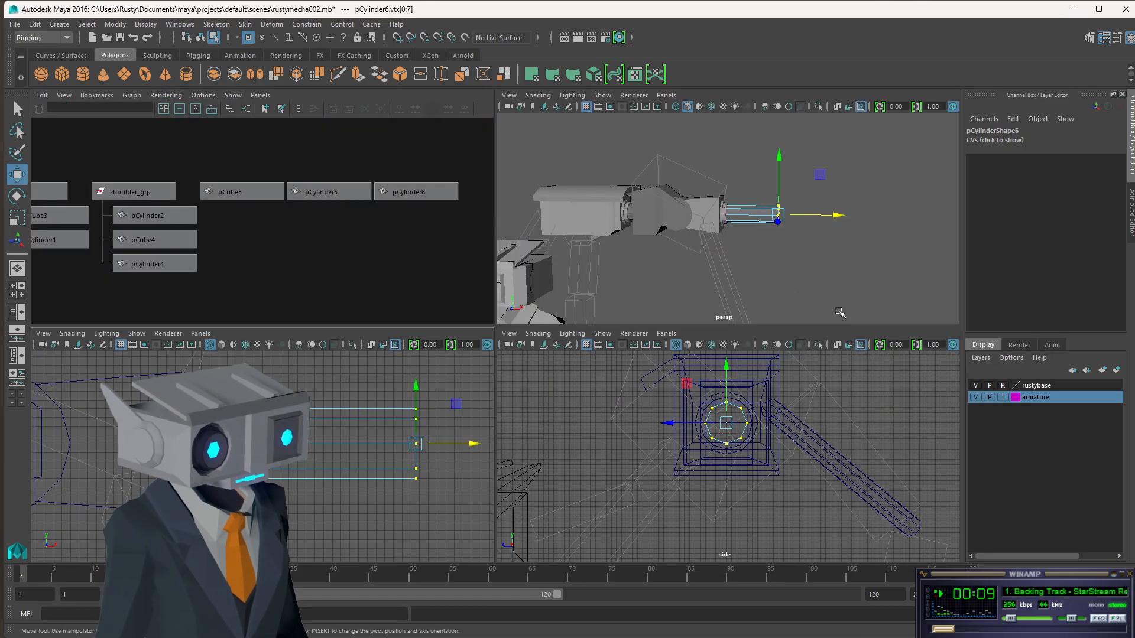
Extrude the outer end face of pCylinder6 outward to a Local Translate Z of 6.122.
click(438, 444)
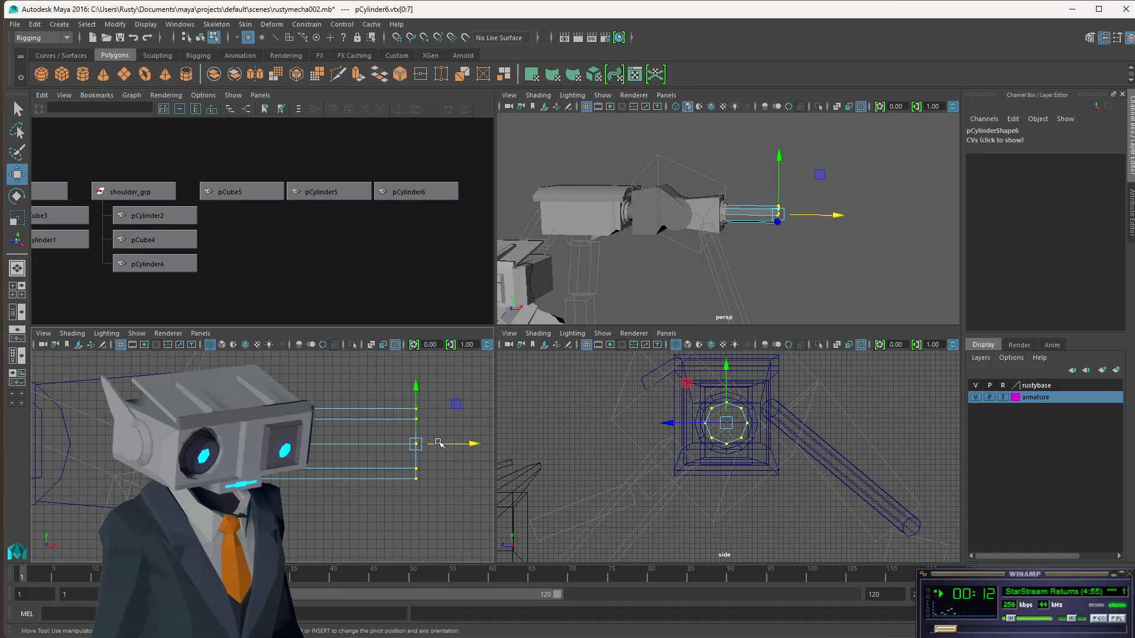
alt+drag(845, 235, 778, 217)
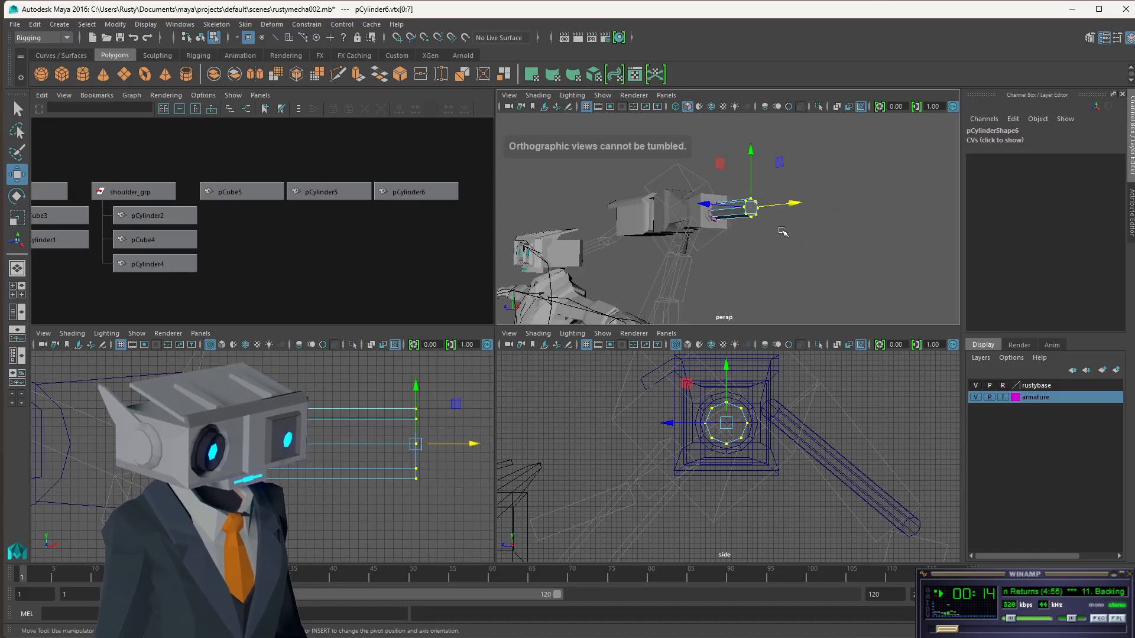
click(782, 231)
click(289, 37)
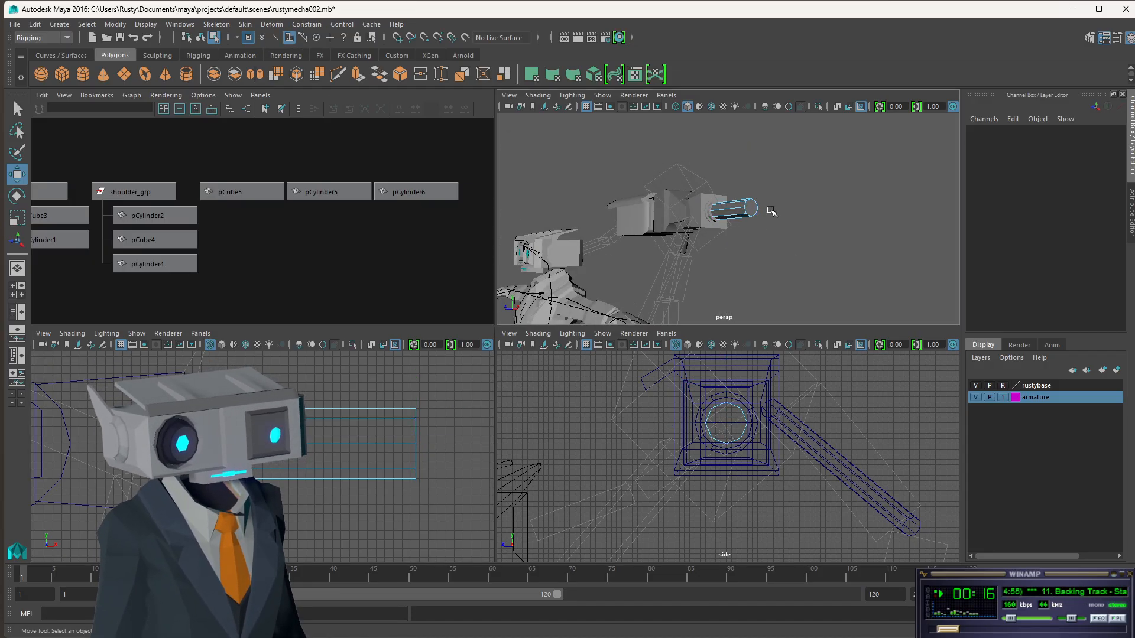
click(752, 207)
key(ctrl+e)
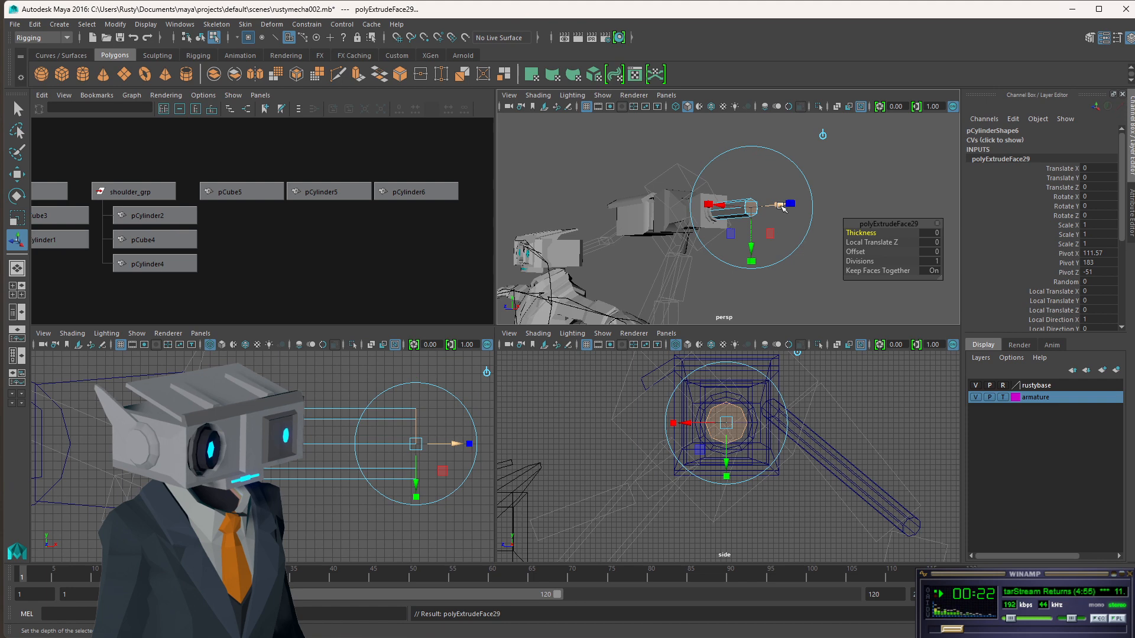
drag(782, 207, 897, 233)
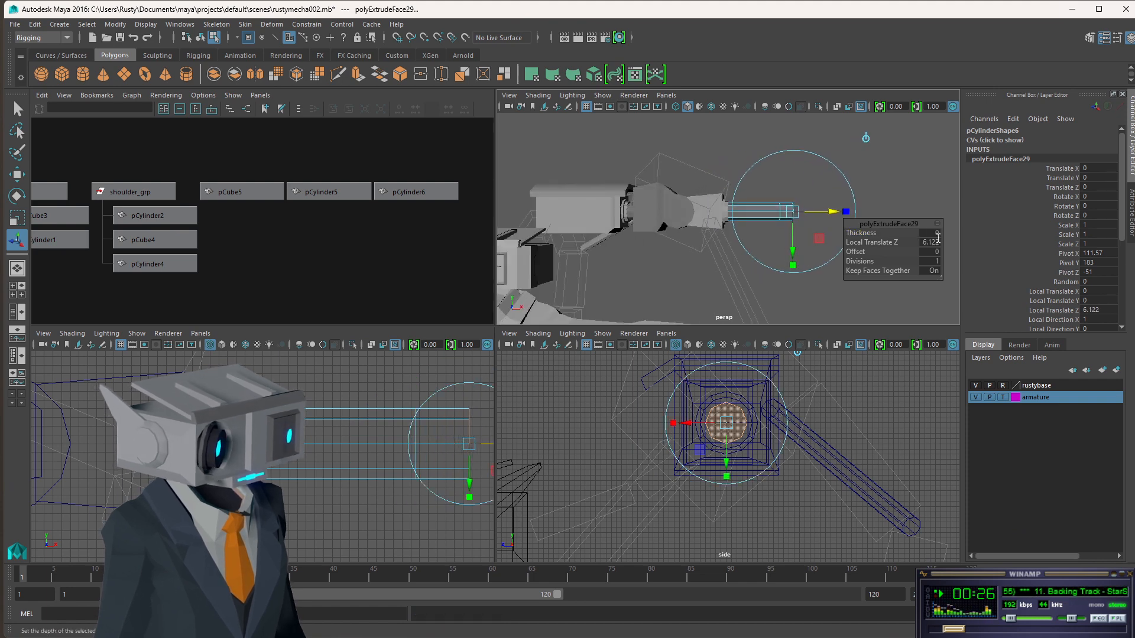
Try a Thickness of 4 with an Offset of 2 on the end-face extrusion and return the Offset to 0.
click(930, 236)
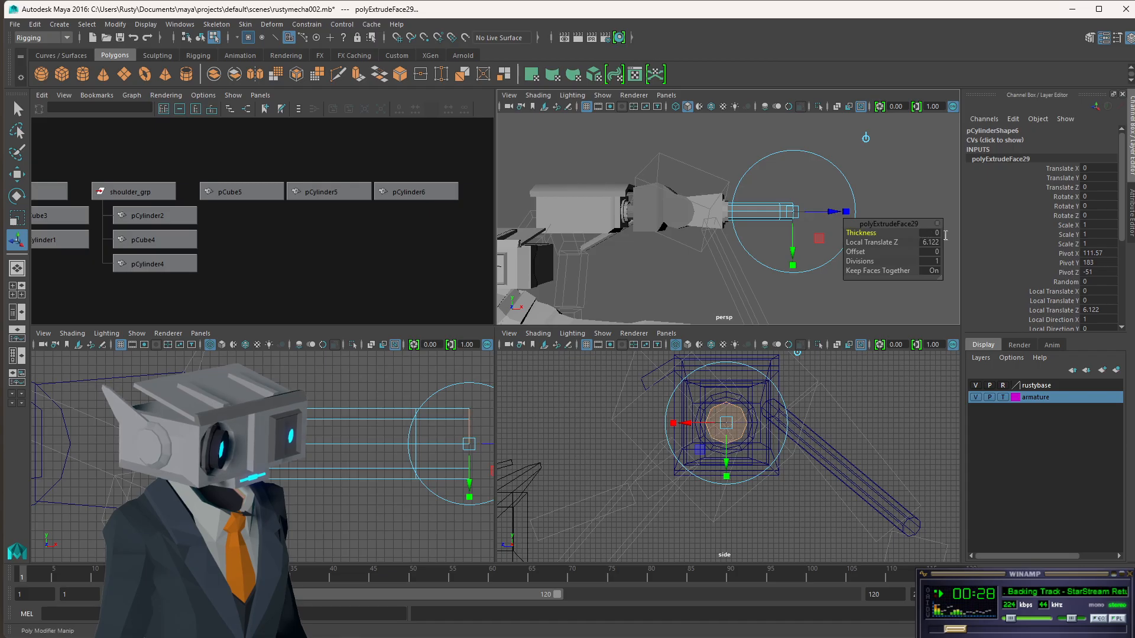
click(938, 234)
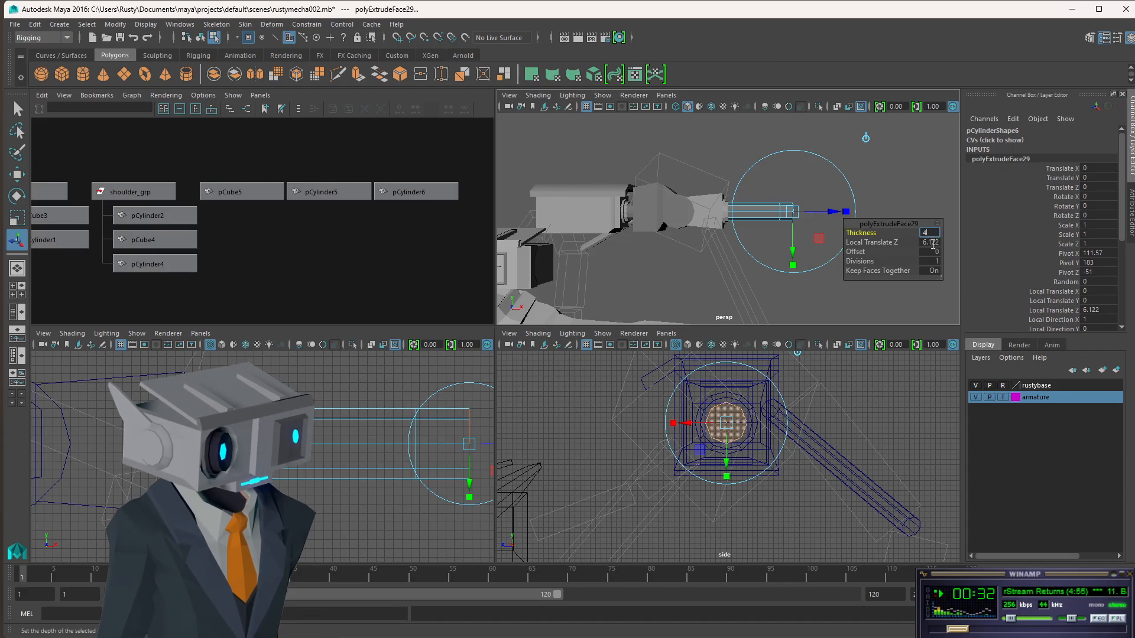
click(932, 251)
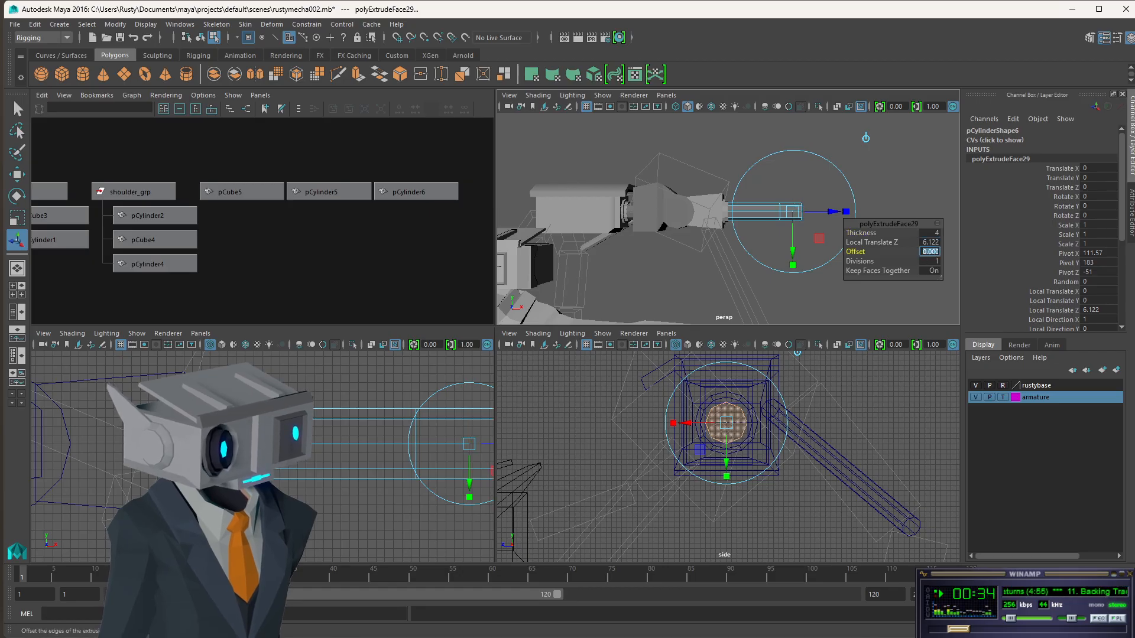
scroll(846, 218, up, 5)
scroll(846, 217, down, 2)
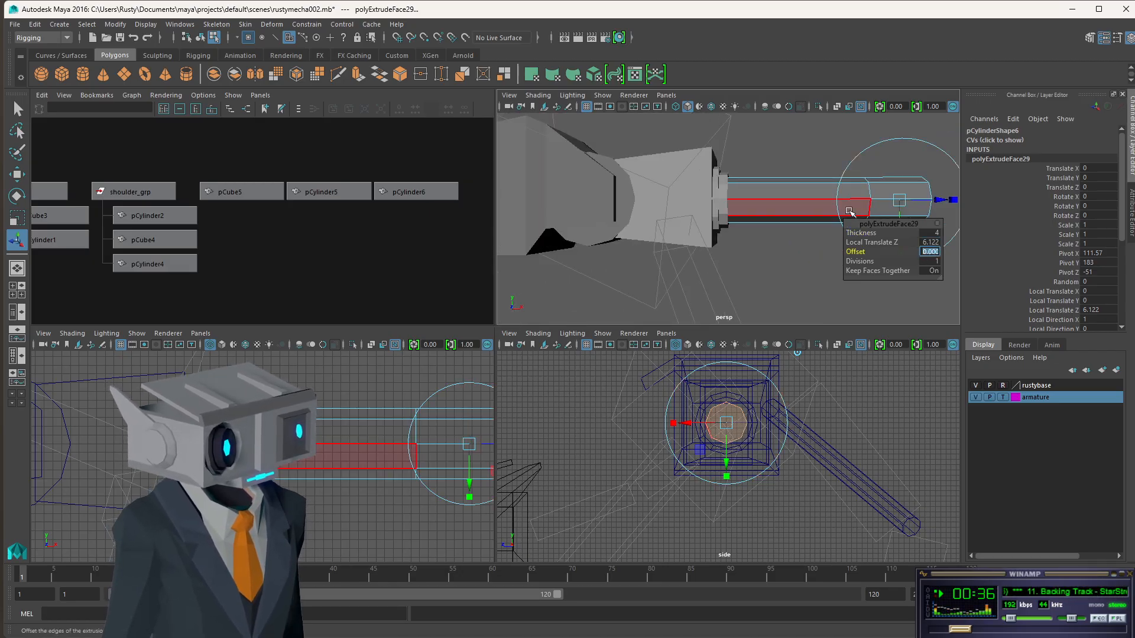
alt+drag(850, 211, 721, 250)
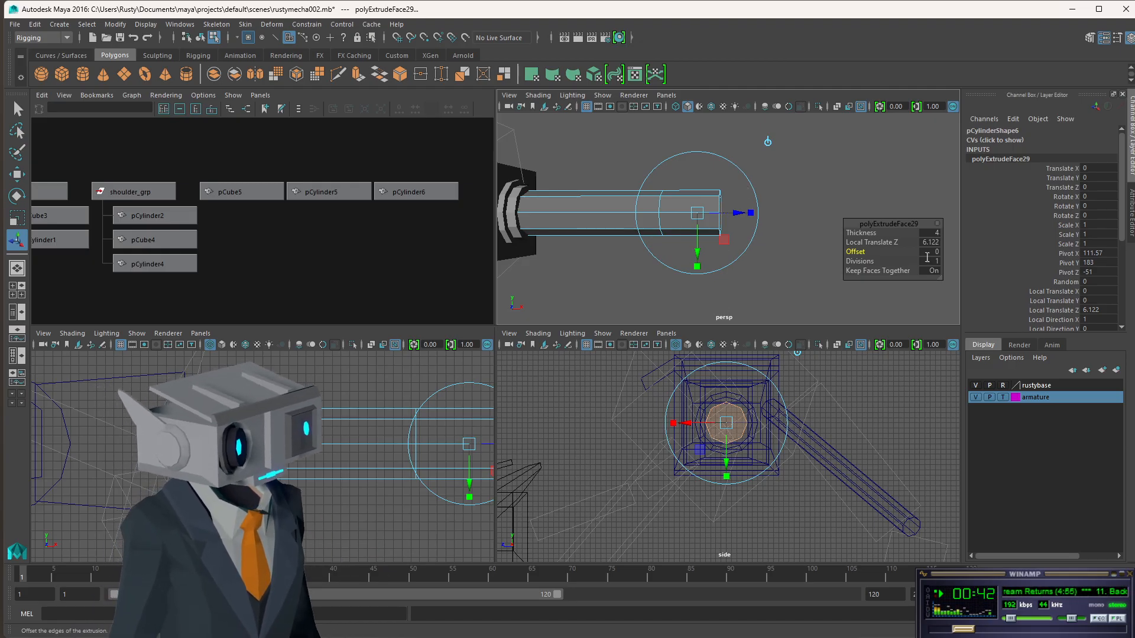
click(936, 253)
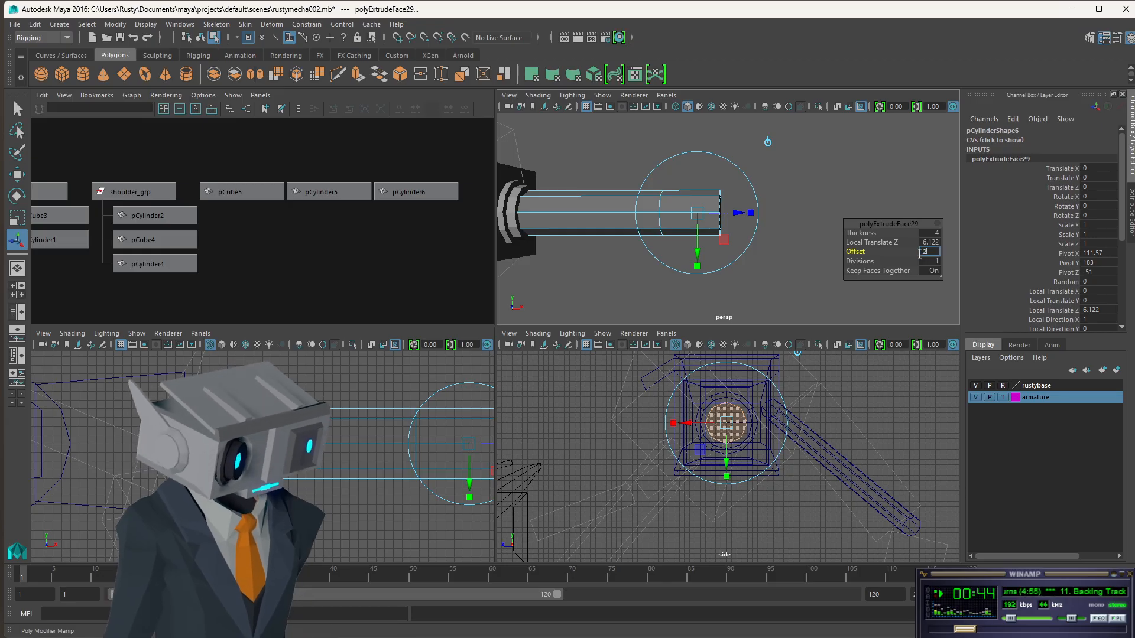
key(Return)
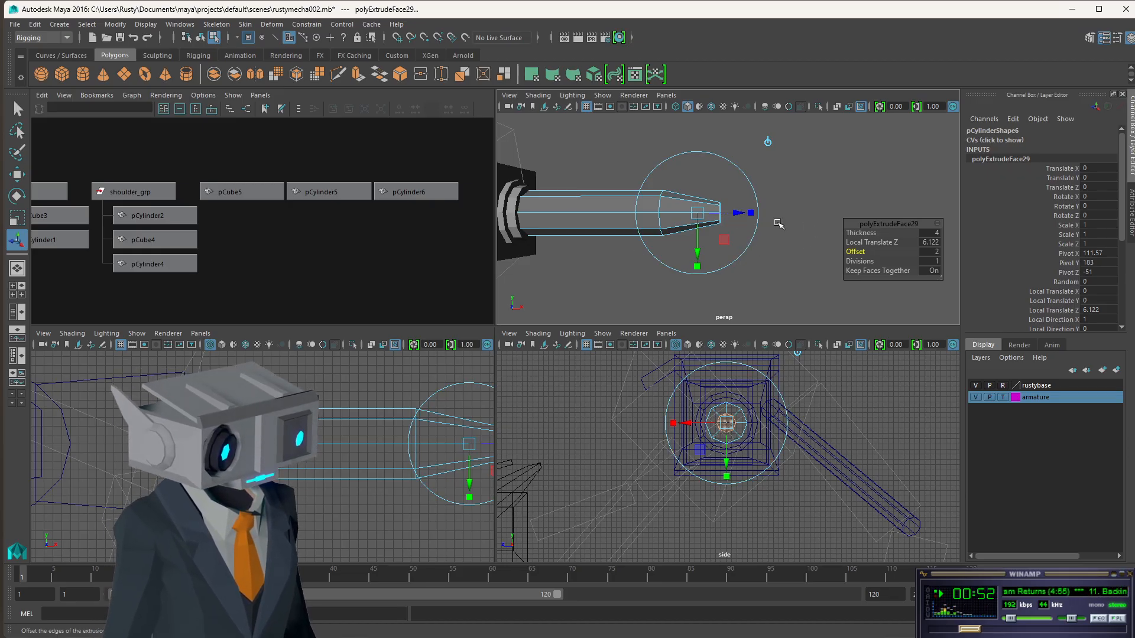
click(936, 255)
text(0)
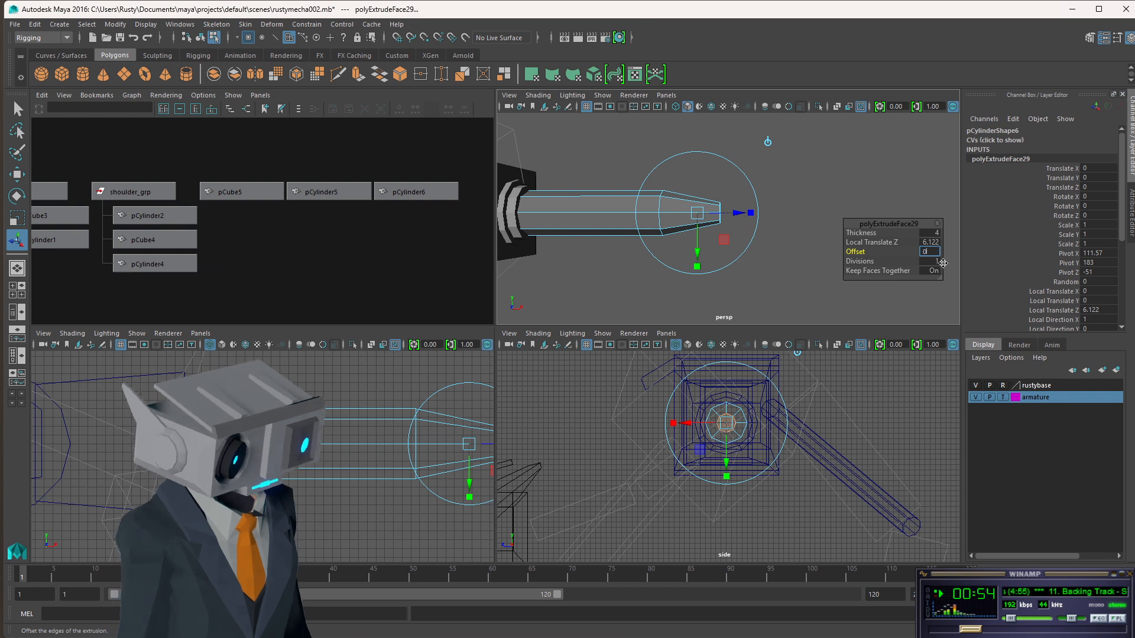
key(Return)
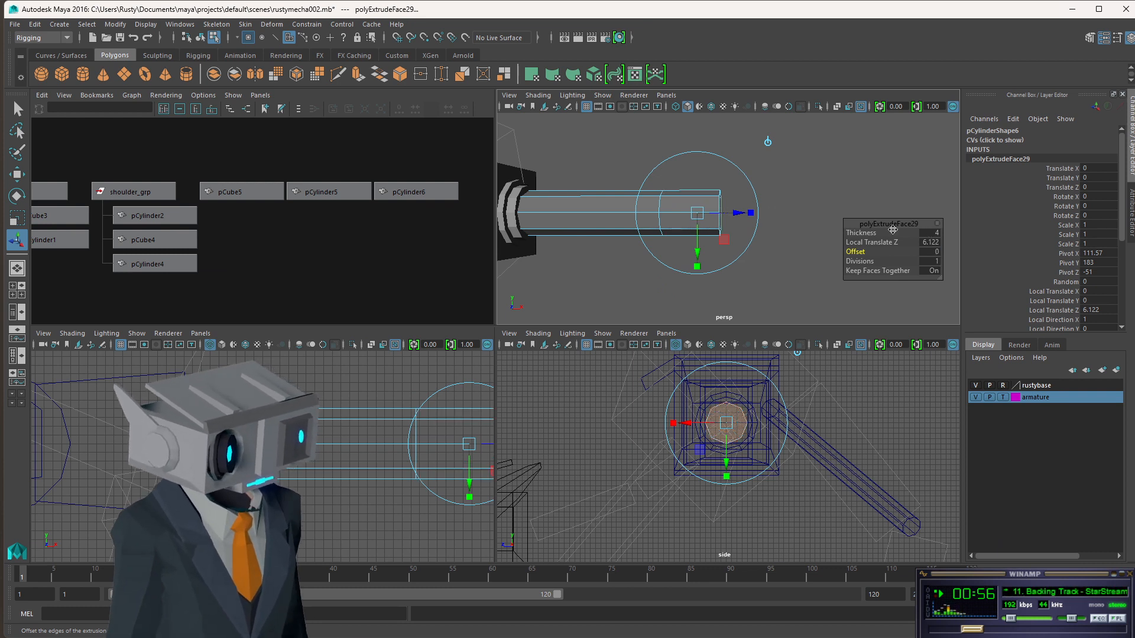
Set the end-face extrusion's Thickness to 1 and pull it back to a Local Translate Z of 1.223.
click(929, 233)
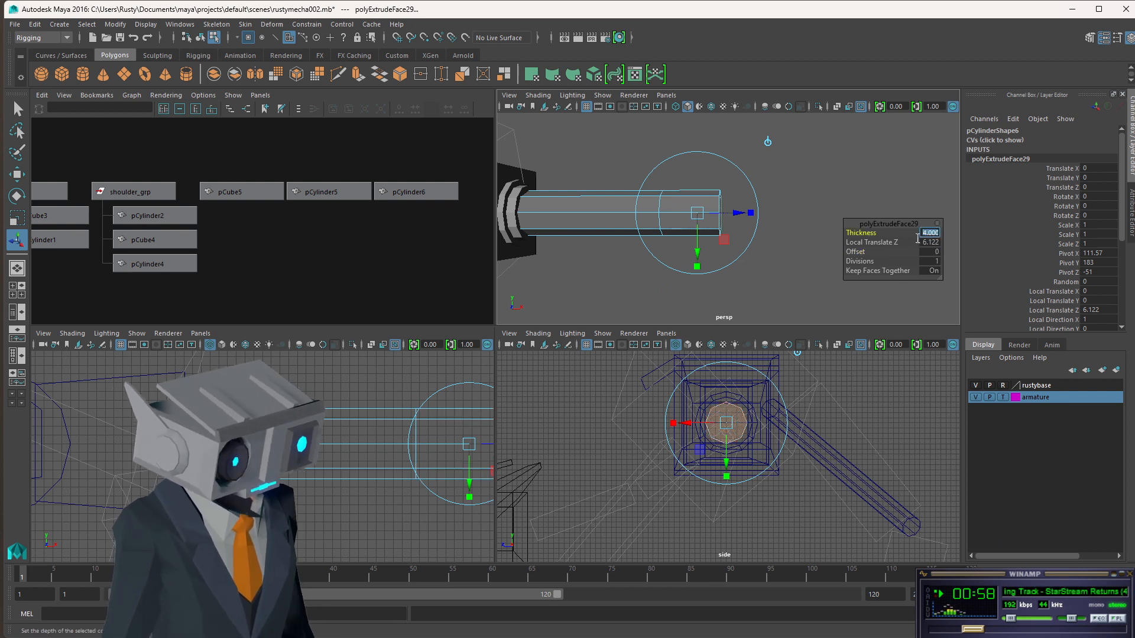
text(1)
key(Return)
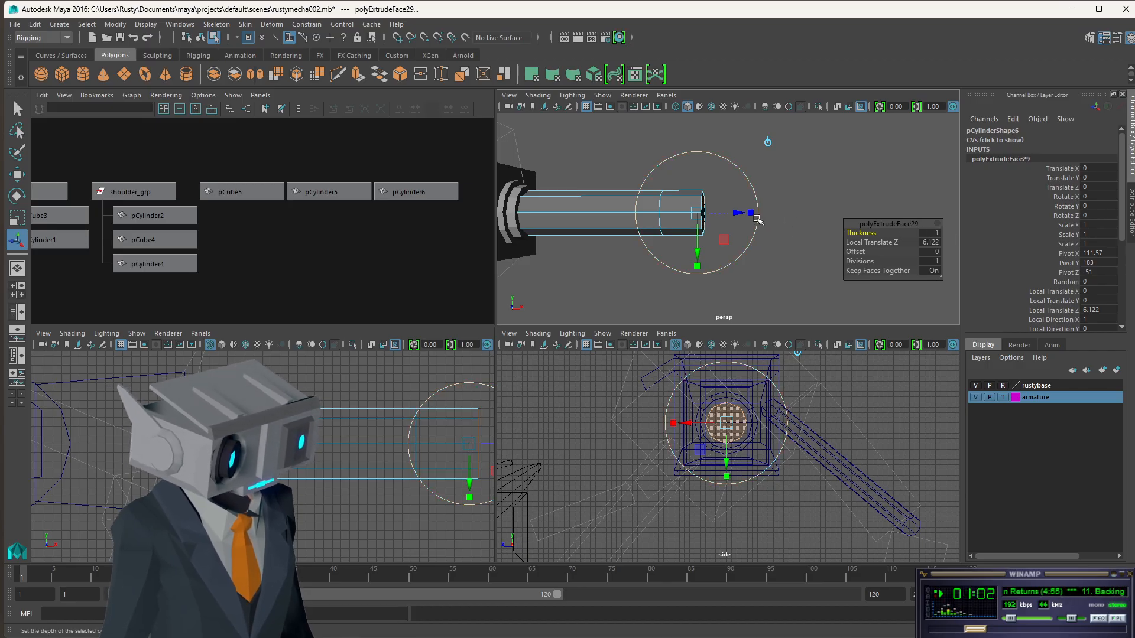
drag(740, 214, 713, 216)
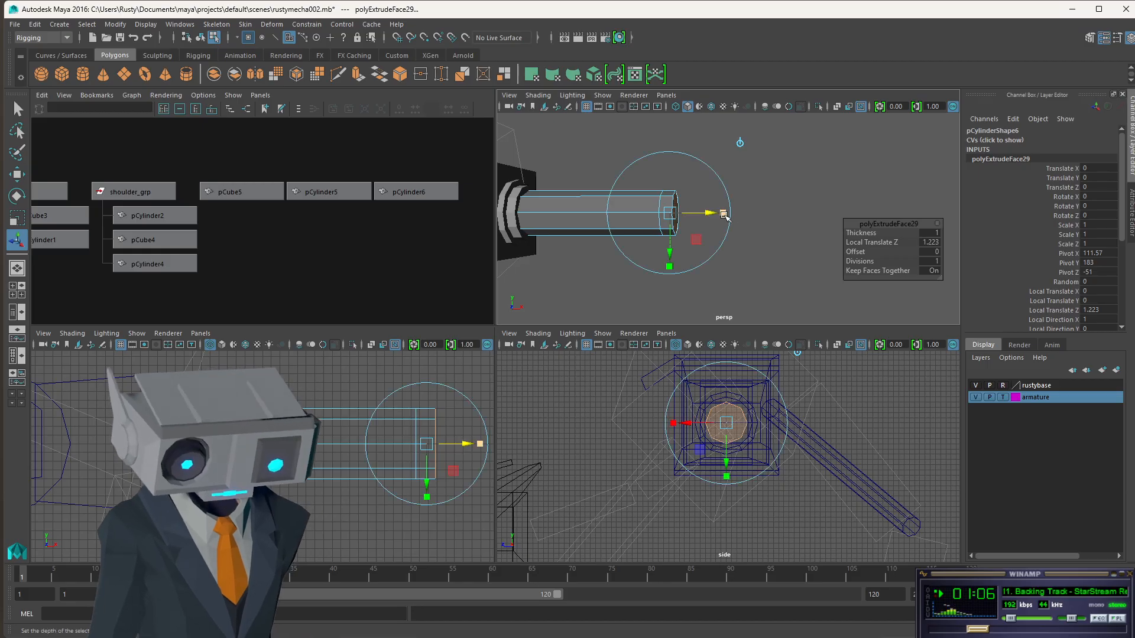
Extrude the end face outward to a Local Translate Z of 6.043 and extrude it again with a Local Translate Z of 1.
key(ctrl+e)
drag(717, 215, 738, 217)
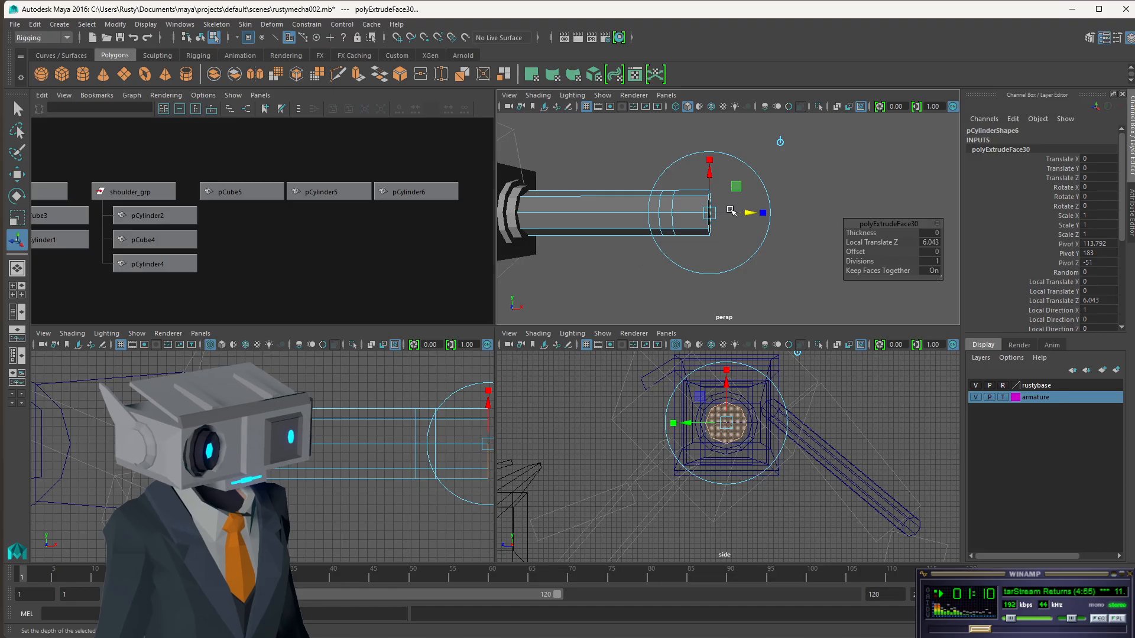
alt+drag(733, 220, 767, 217)
key(ctrl+e)
click(926, 242)
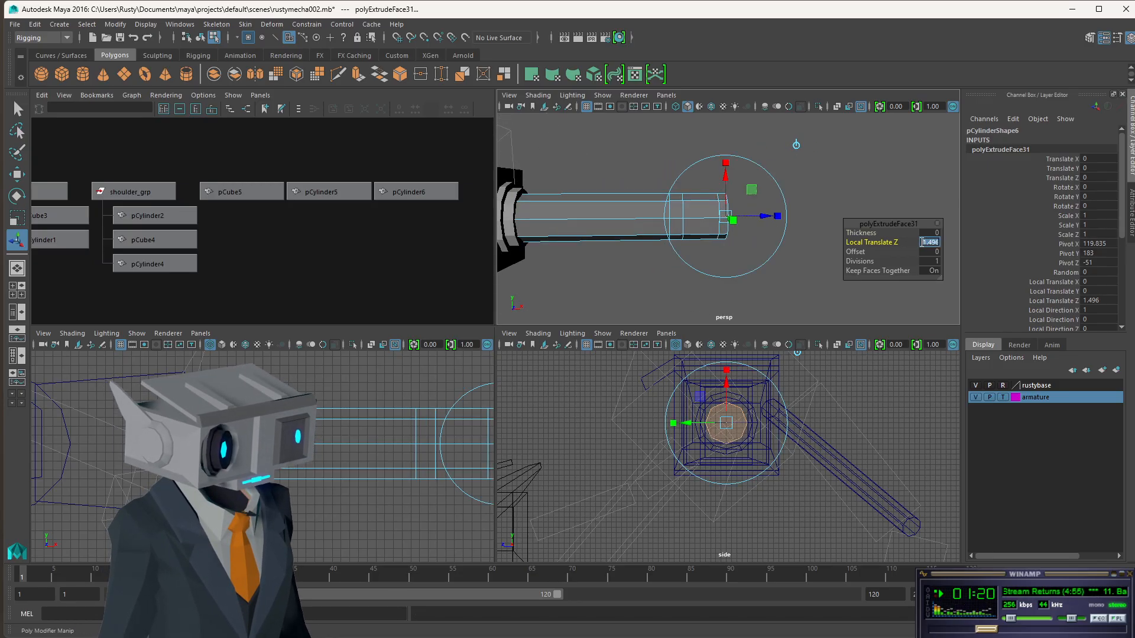
text(1)
key(Return)
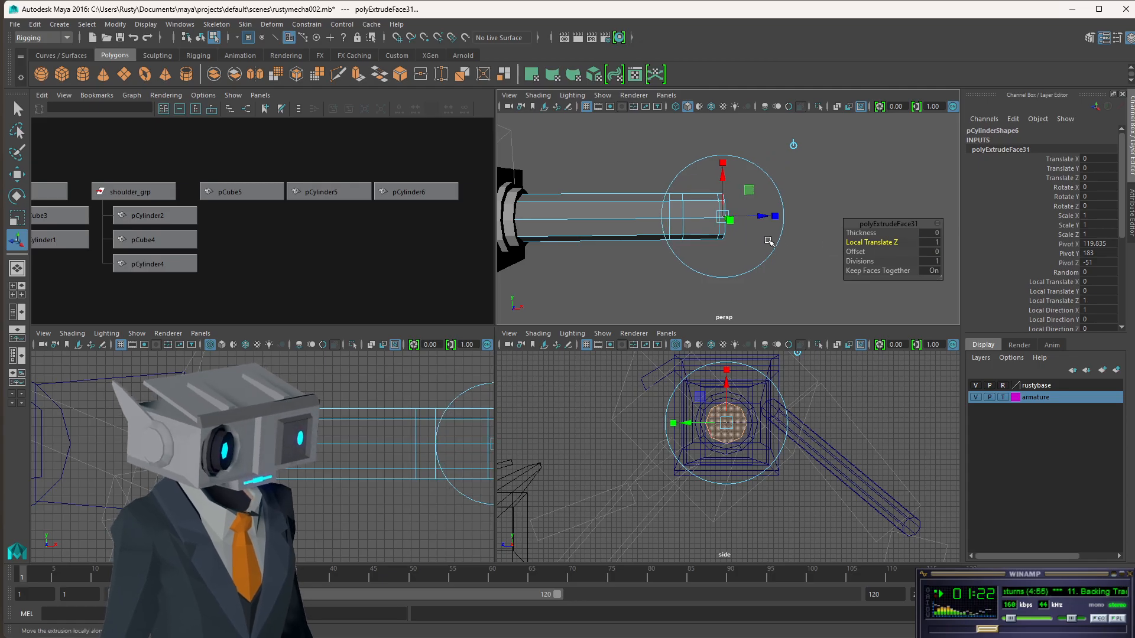
Undo the last two extrusions on pCylinder6's outer end.
key(ctrl+z)
key(ctrl+z)
key(ctrl+z)
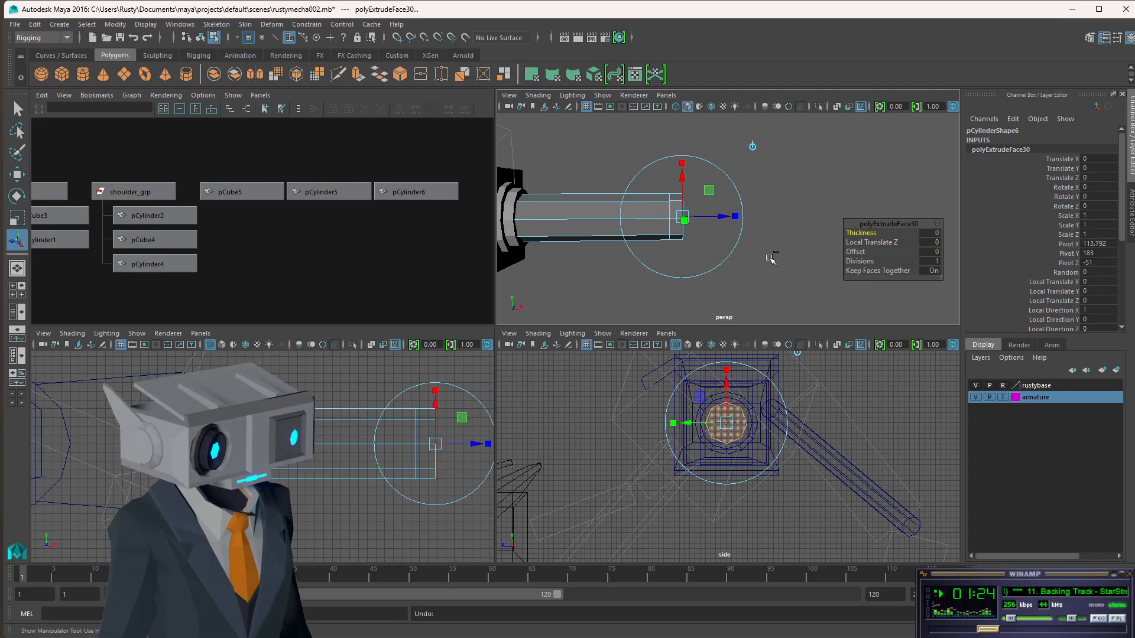
key(ctrl+z)
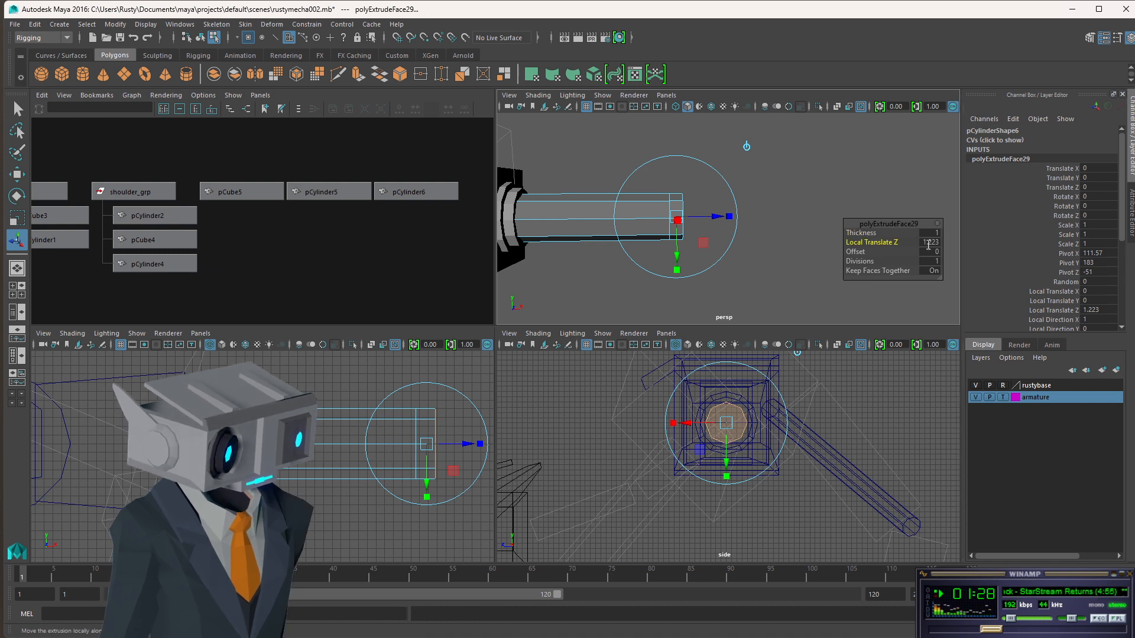
Set the Local Translate Z of pCylinder6's remaining end-face extrusion to 1.
click(930, 243)
text(1)
key(Return)
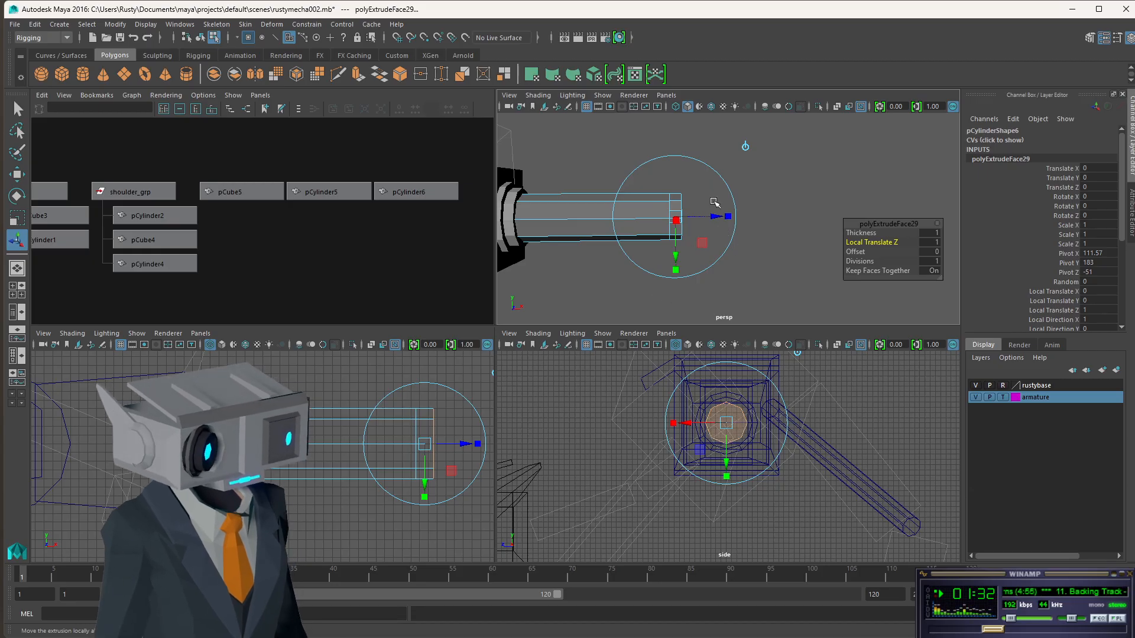
Extrude pCylinder6's outer end face again with a Local Translate Z of 4.
alt+drag(726, 213, 704, 228)
key(ctrl+e)
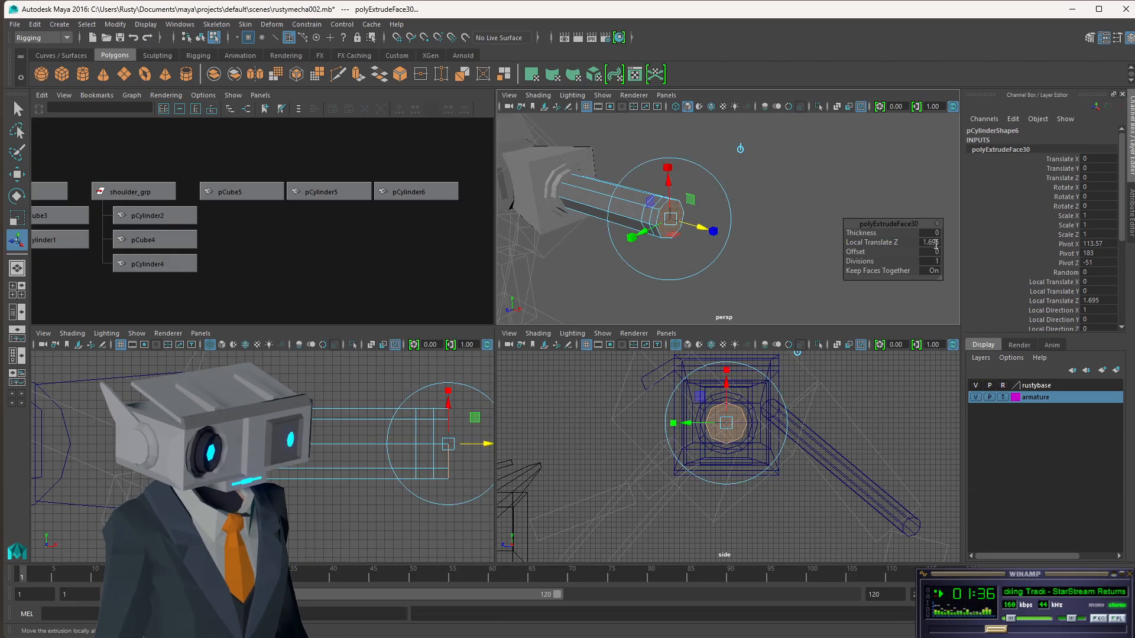
click(936, 244)
text(4)
key(Return)
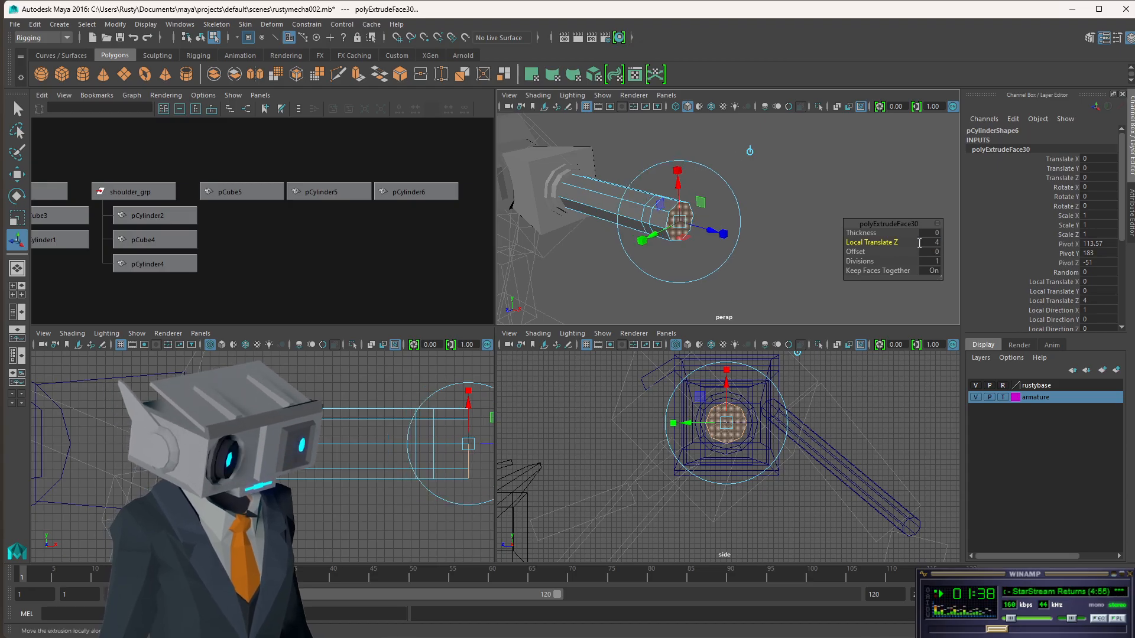
Add another extrusion to pCylinder6's end face with a Local Translate Z of 1.
key(ctrl+e)
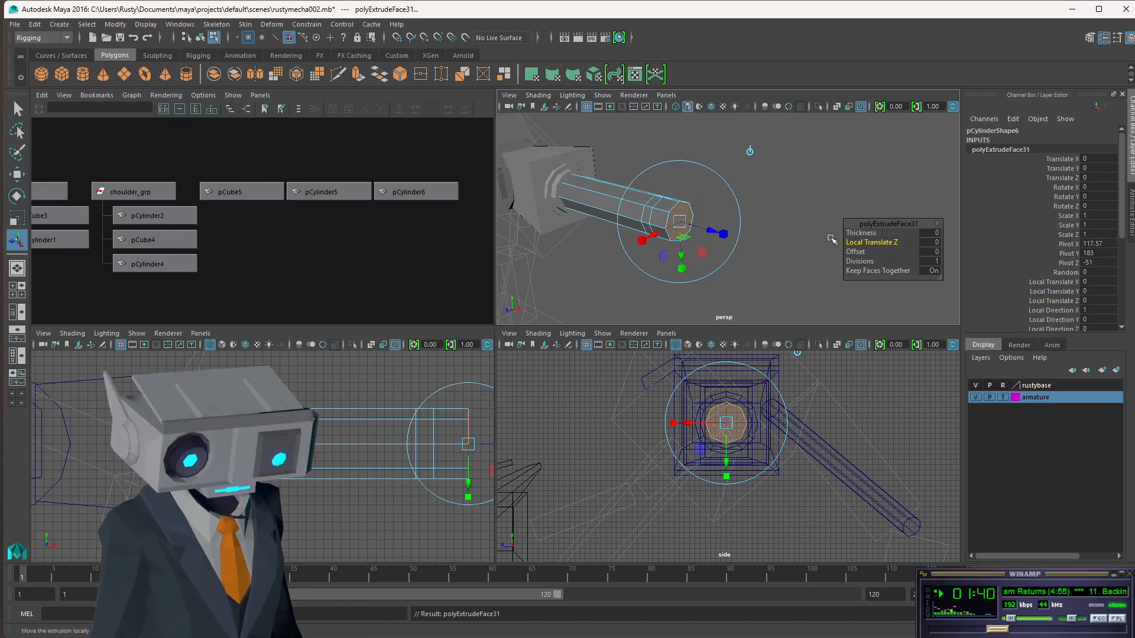
click(934, 240)
text(1)
key(Return)
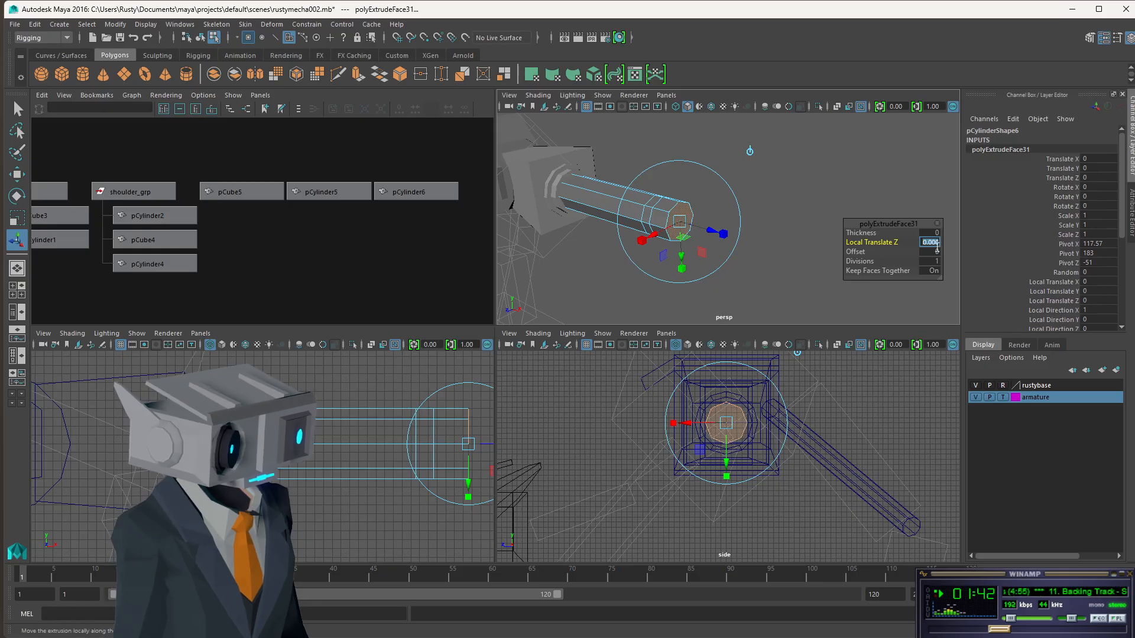
Undo the stacked extrusions on pCylinder6's outer end back to the first one, clearing its thickness and translation too.
alt+drag(682, 221, 754, 206)
click(780, 196)
alt+drag(673, 223, 705, 260)
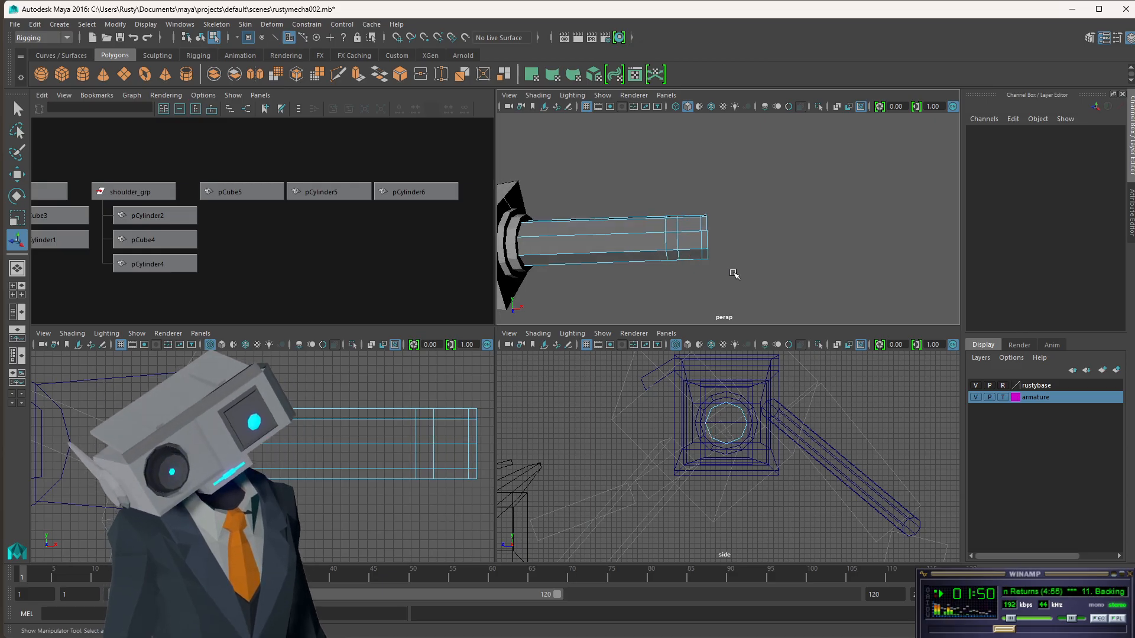
key(ctrl+z)
key(ctrl+z)
key(ctrl+z)
key(ctrl+z)
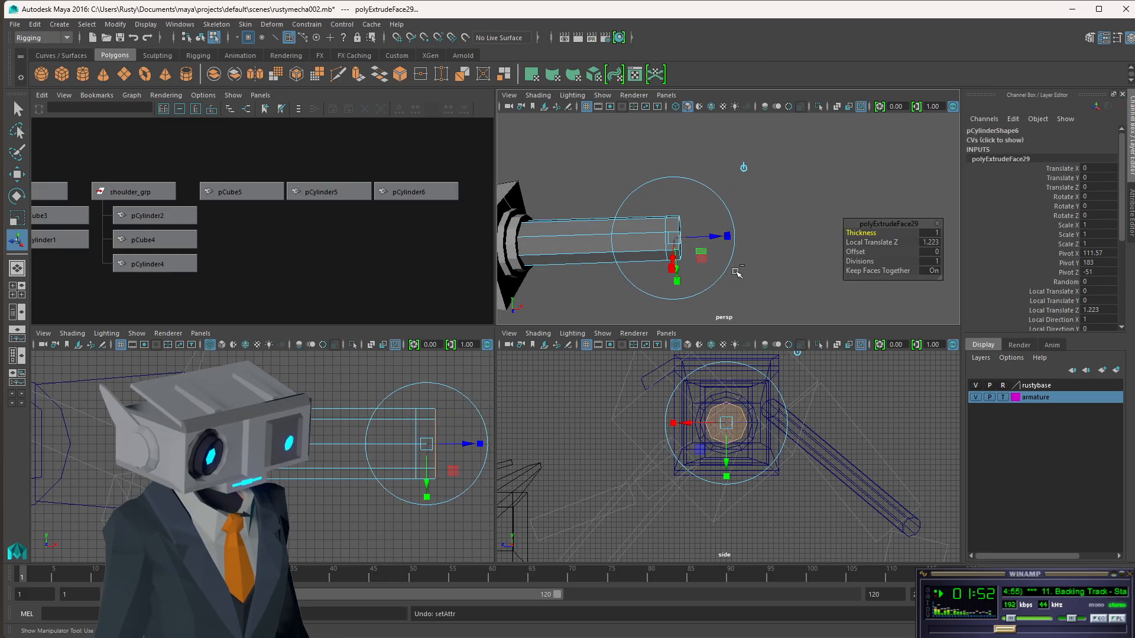
key(ctrl+z)
key(ctrl+z)
key(ctrl+z)
key(ctrl+z)
key(ctrl+z)
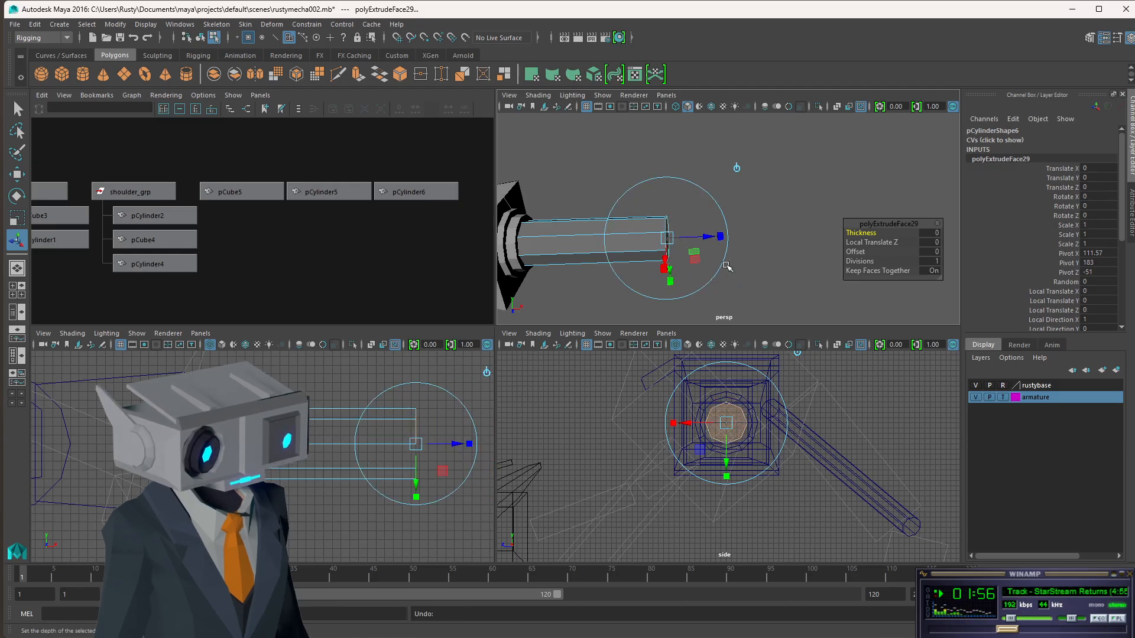
Set the Local Translate Z of the first extrusion on pCylinder6's outer end to 1.
click(937, 243)
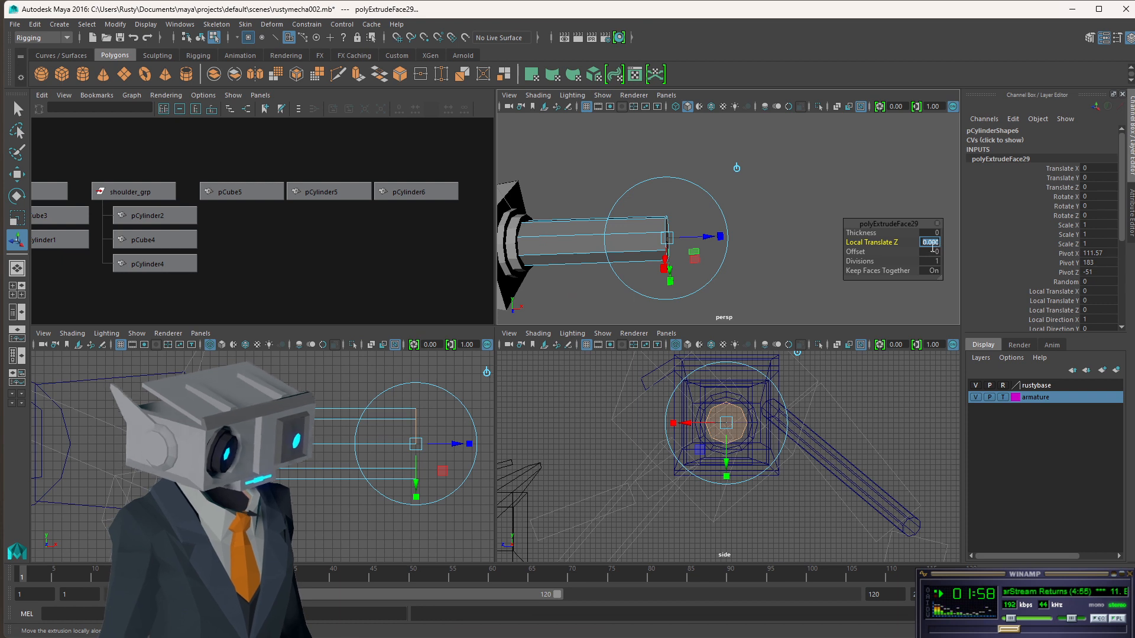
text(1)
key(Return)
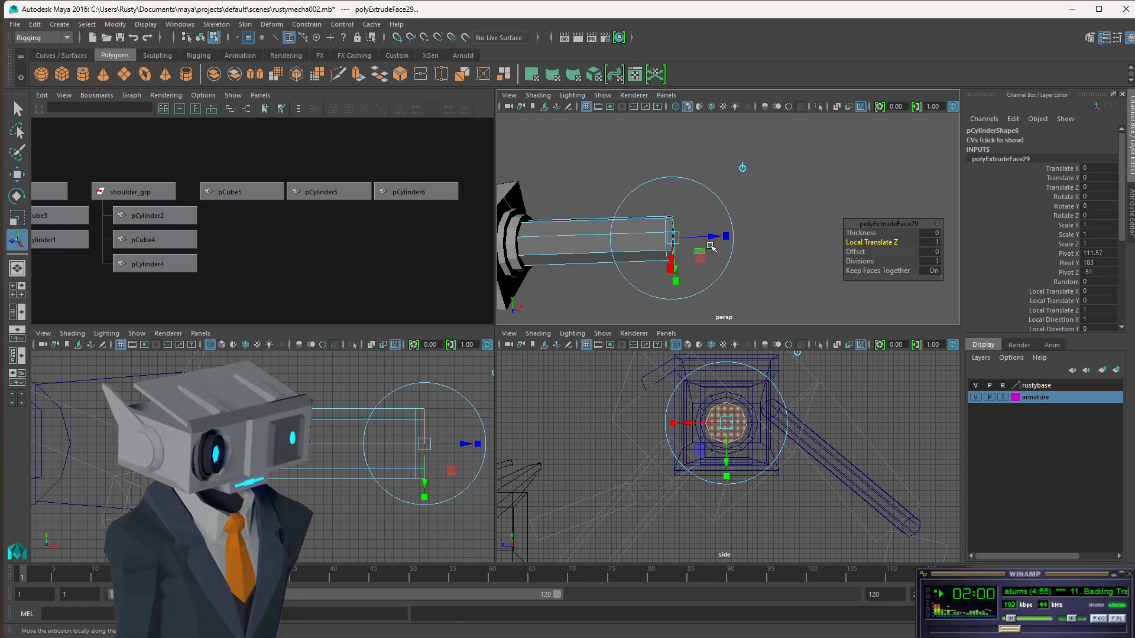
Extrude pCylinder6's outer end face a second time with a Local Translate Z of 4.
key(ctrl+e)
drag(708, 238, 716, 239)
click(932, 242)
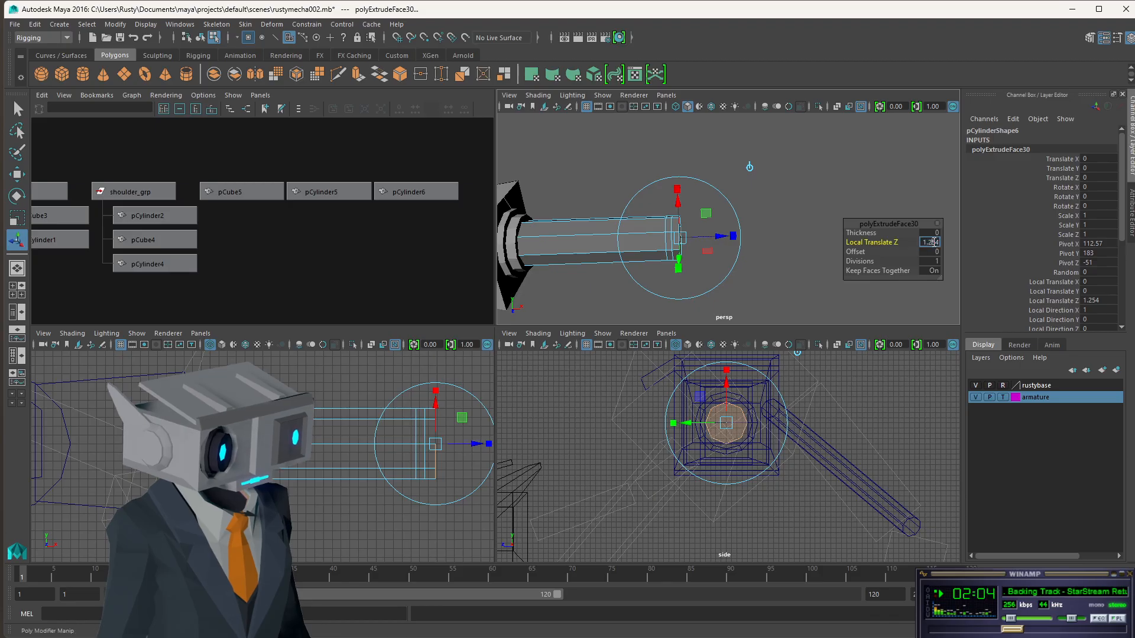
text(4)
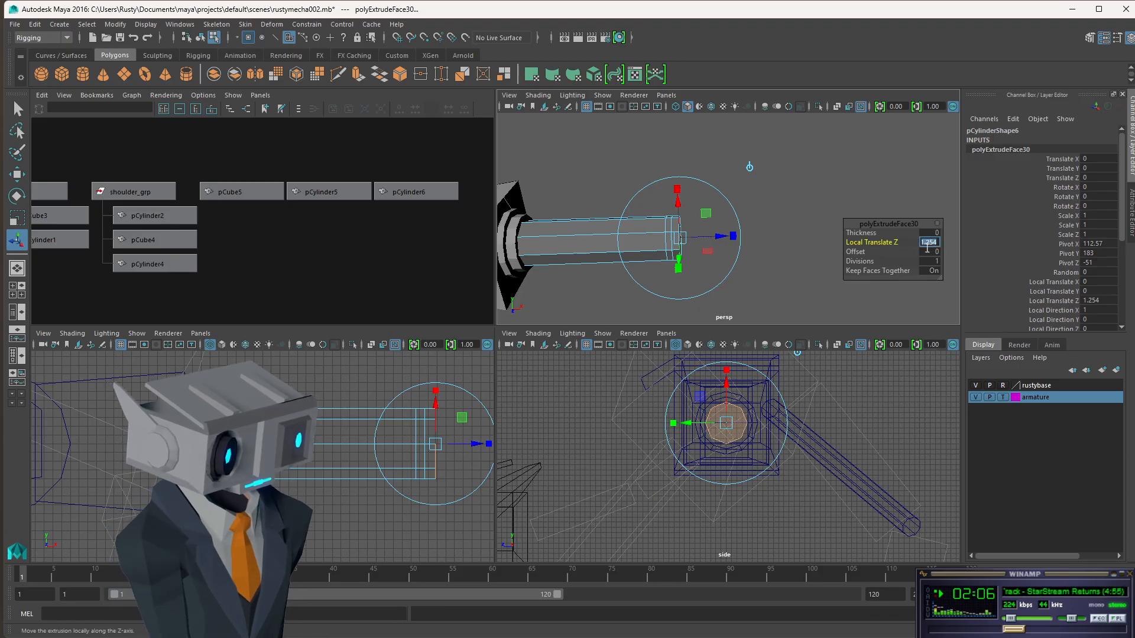
key(Return)
click(712, 242)
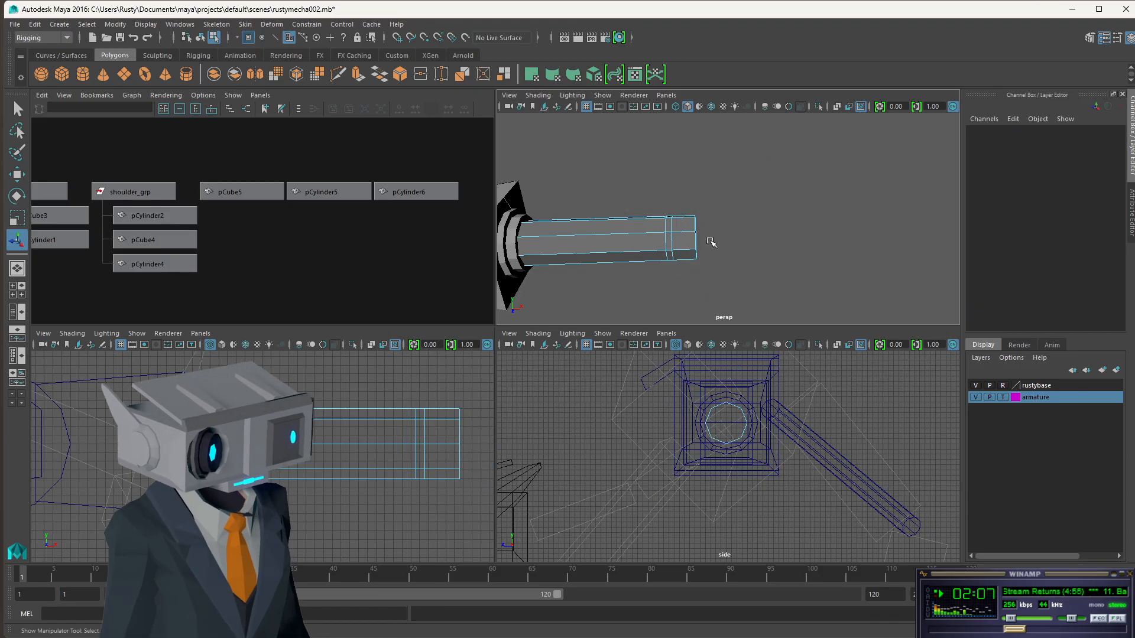
Select pCylinder6's outer end face and extrude it once more with a Local Translate Z of 1.
alt+drag(748, 231, 722, 240)
click(688, 238)
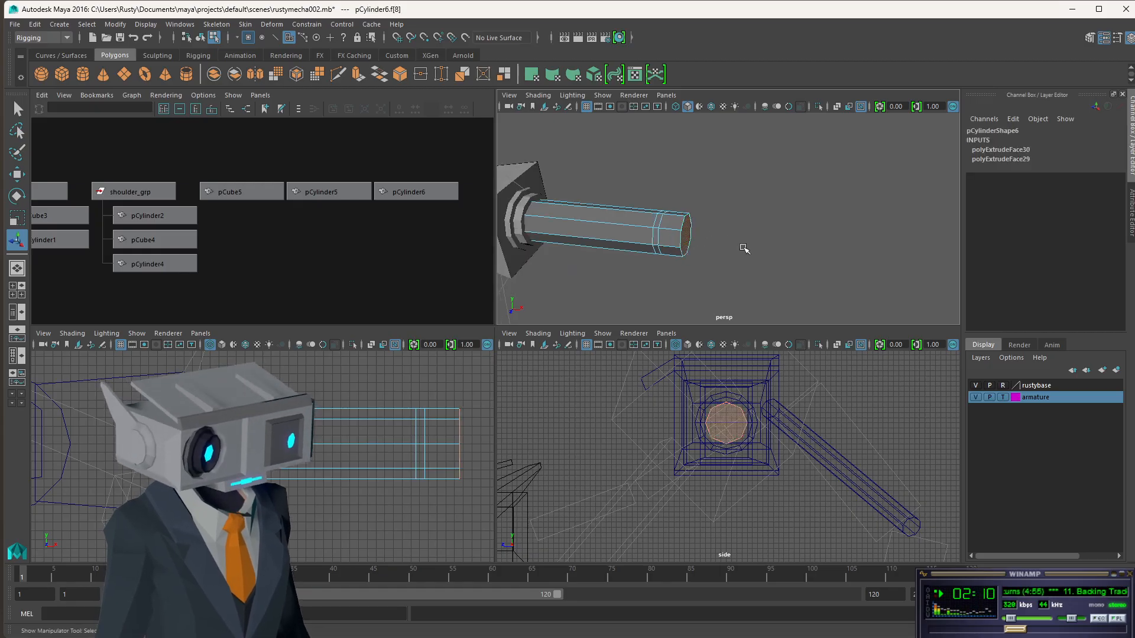
key(ctrl+e)
click(930, 242)
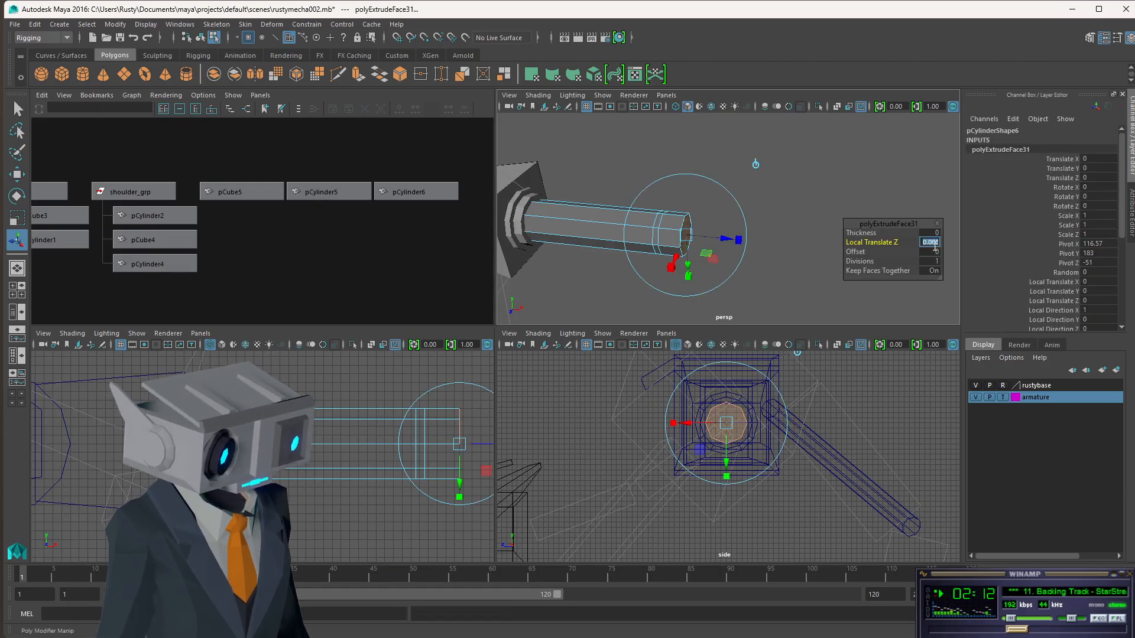
text(1)
key(Return)
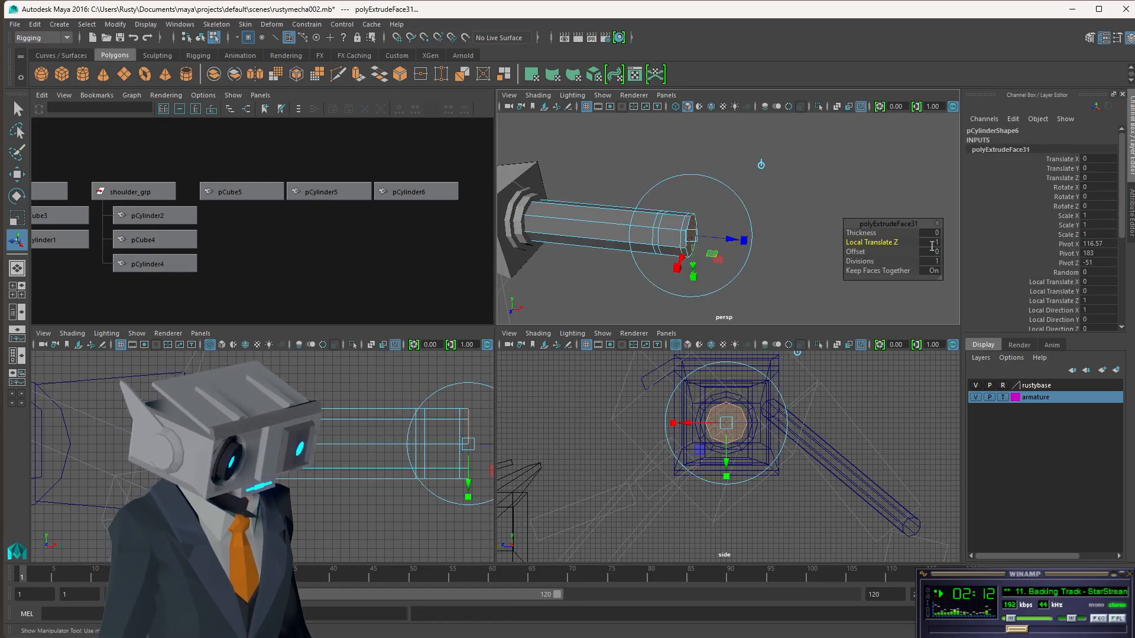
click(728, 234)
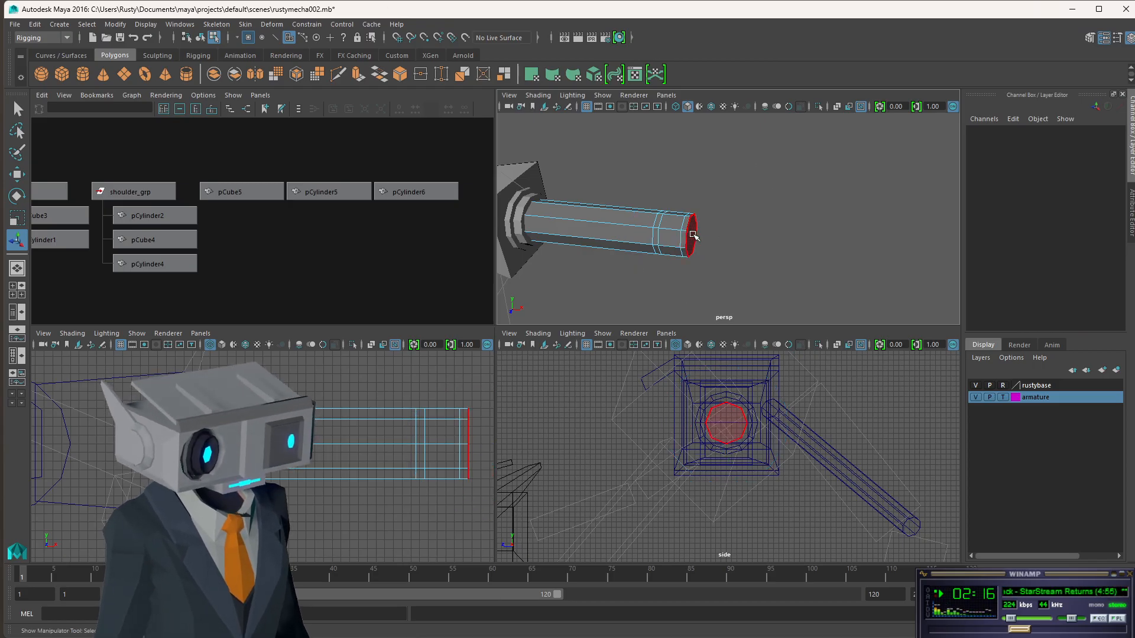
Try to extrude pCylinder6's outer end face farther outward along its axis.
click(694, 236)
key(ctrl+e)
drag(736, 241, 787, 245)
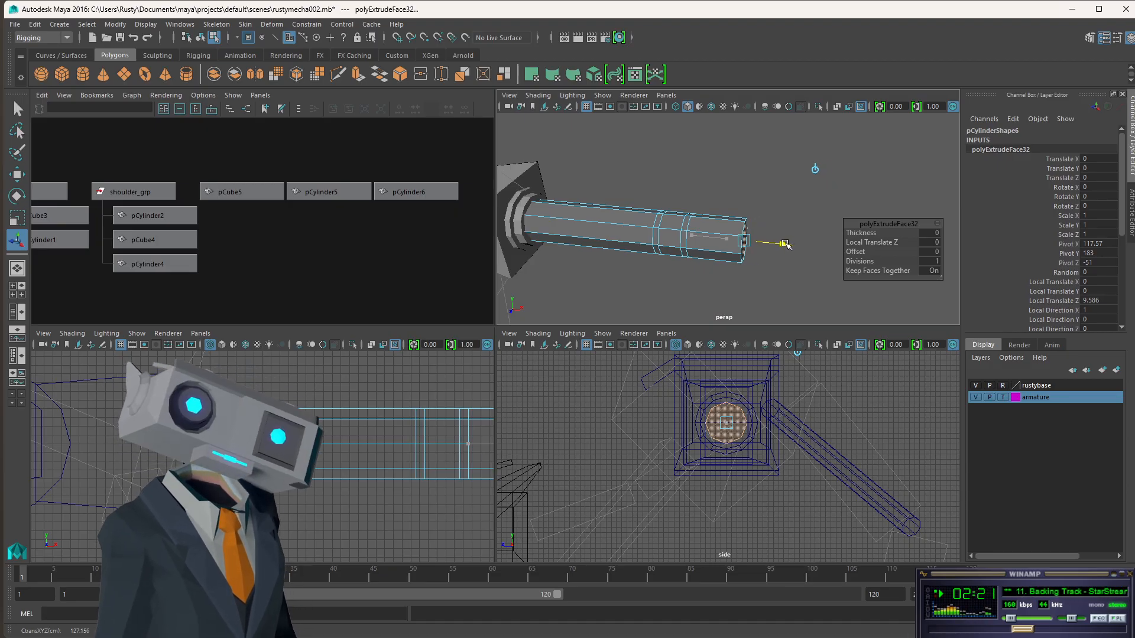
drag(786, 244, 750, 231)
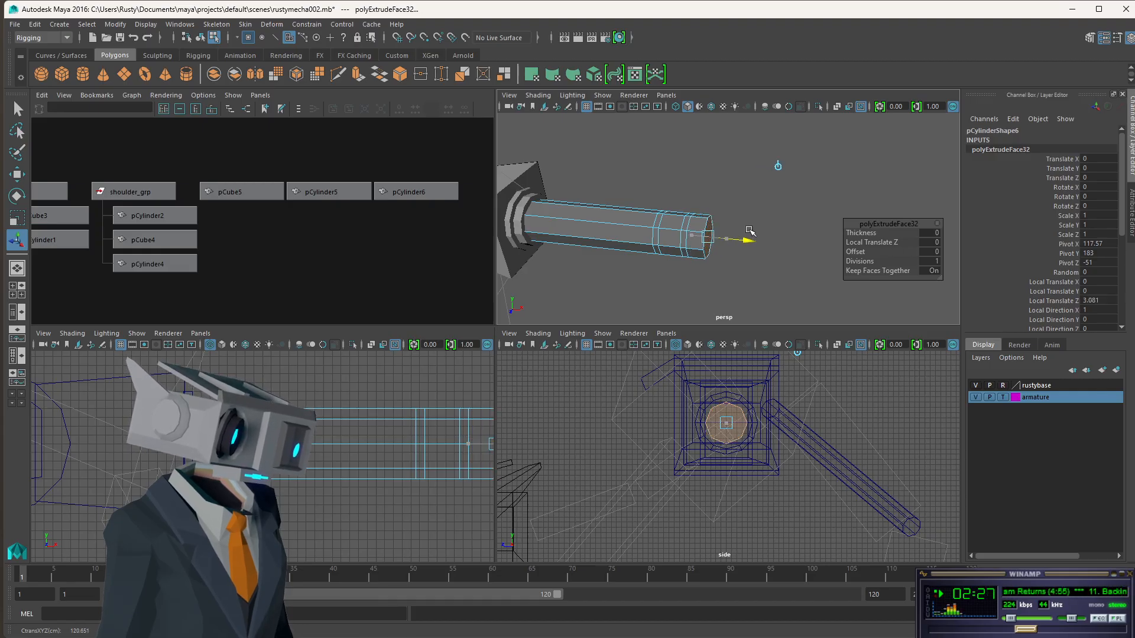
key(ctrl+z)
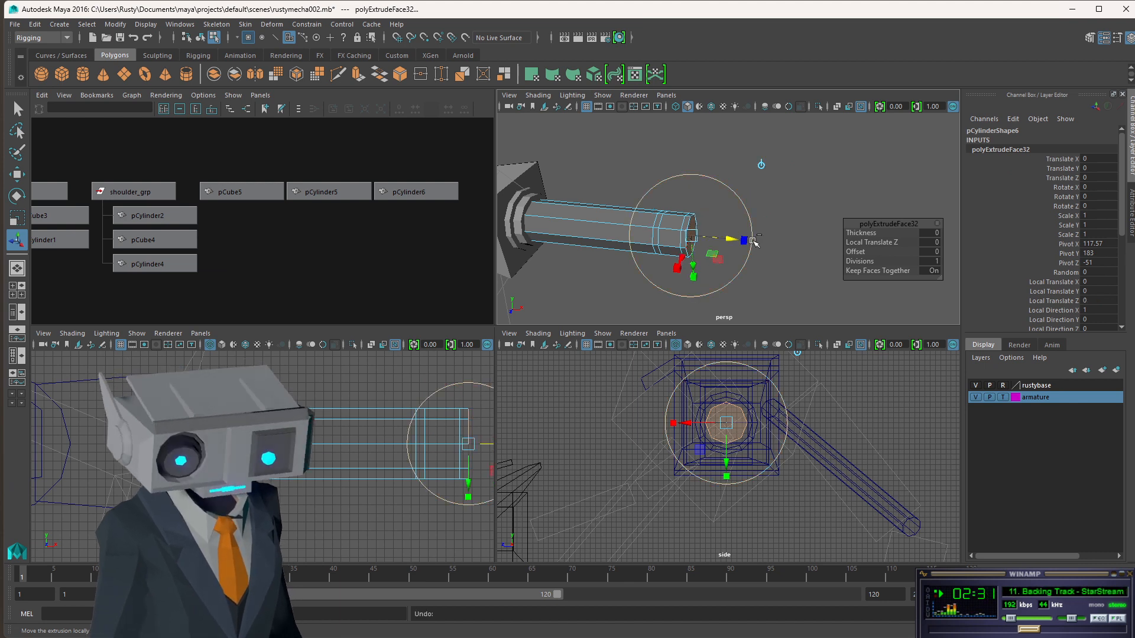
Extrude pCylinder6's outer end face outward about 1.26 with an Offset of 1 to form a tapered tip.
key(ctrl+e)
drag(729, 240, 738, 242)
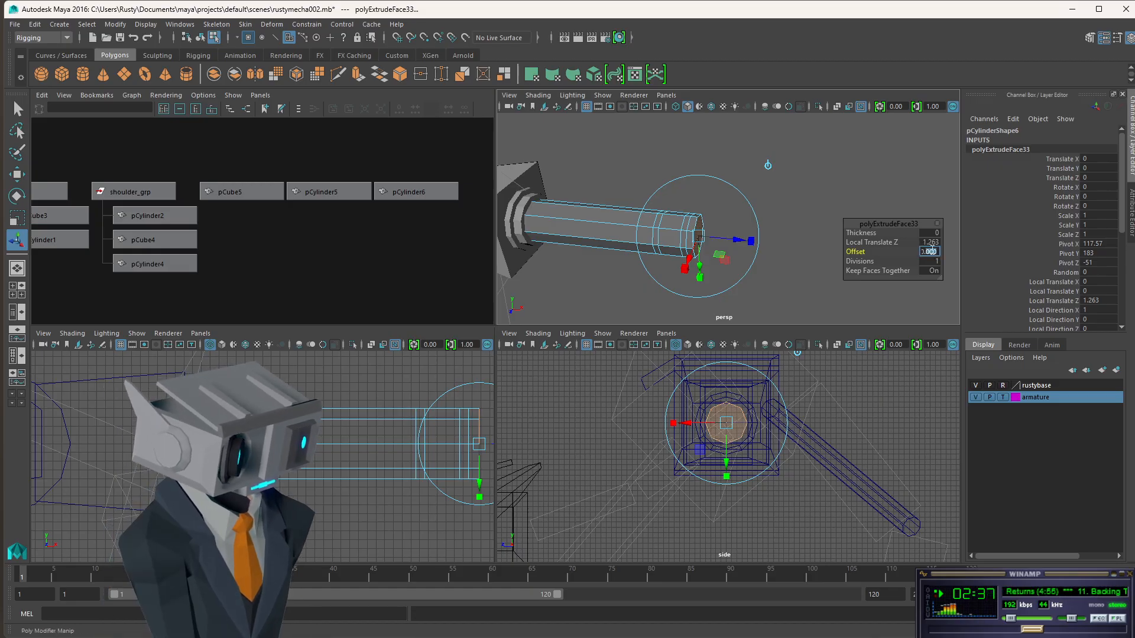
text(1)
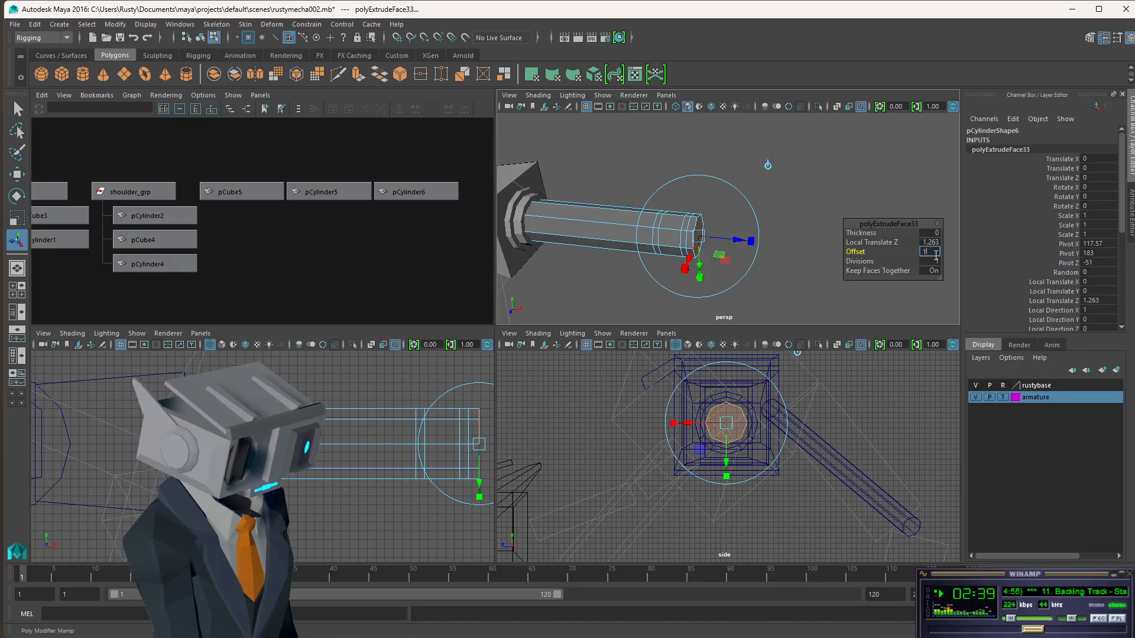
key(Return)
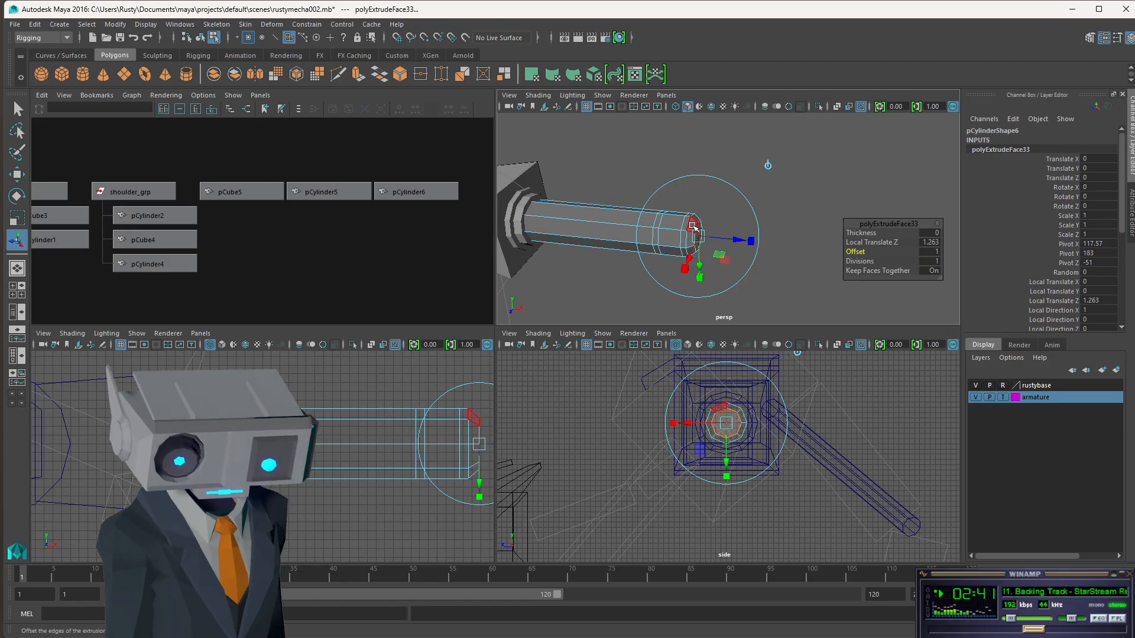
alt+drag(796, 249, 746, 203)
click(650, 168)
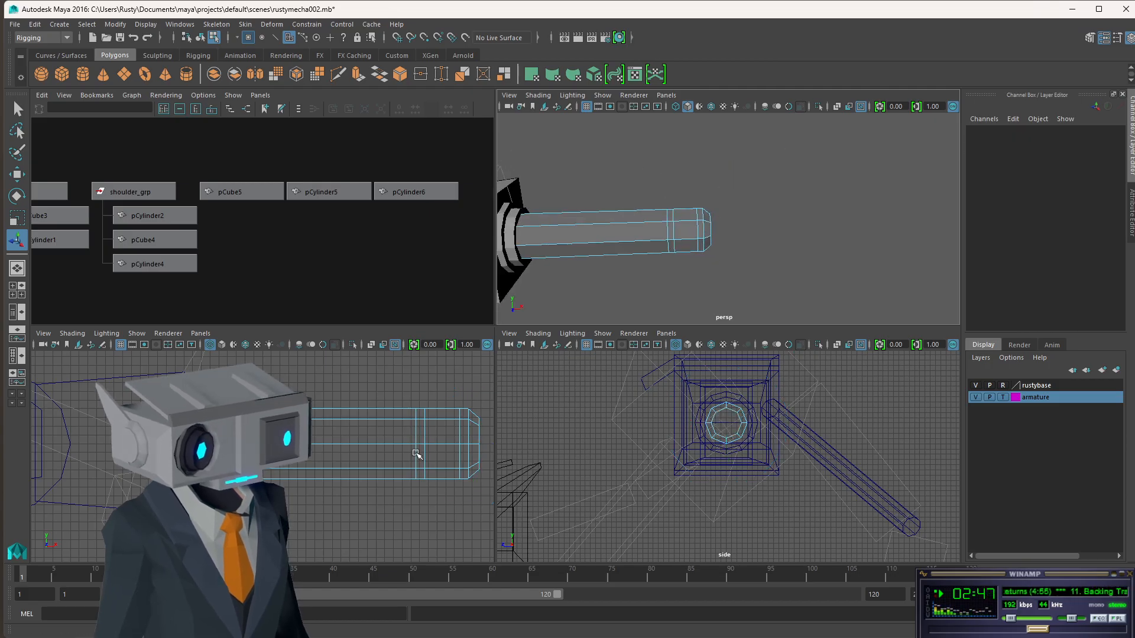
Select the wide ring of faces near pCylinder6's outer end and try scaling it up around the cylinder's axis.
drag(451, 388, 435, 504)
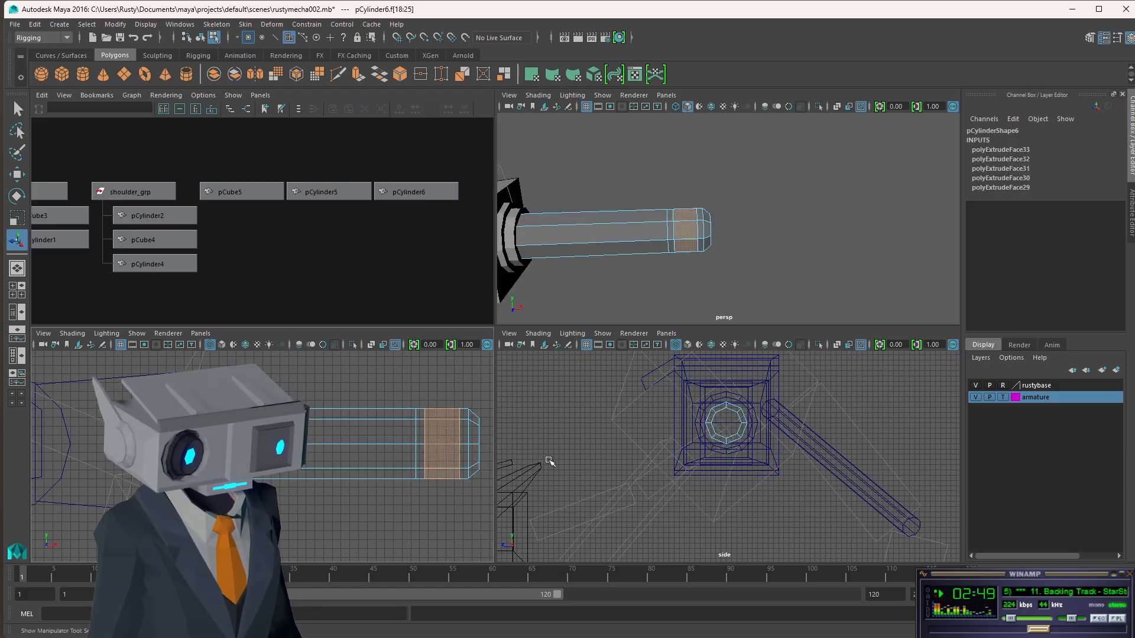
key(r)
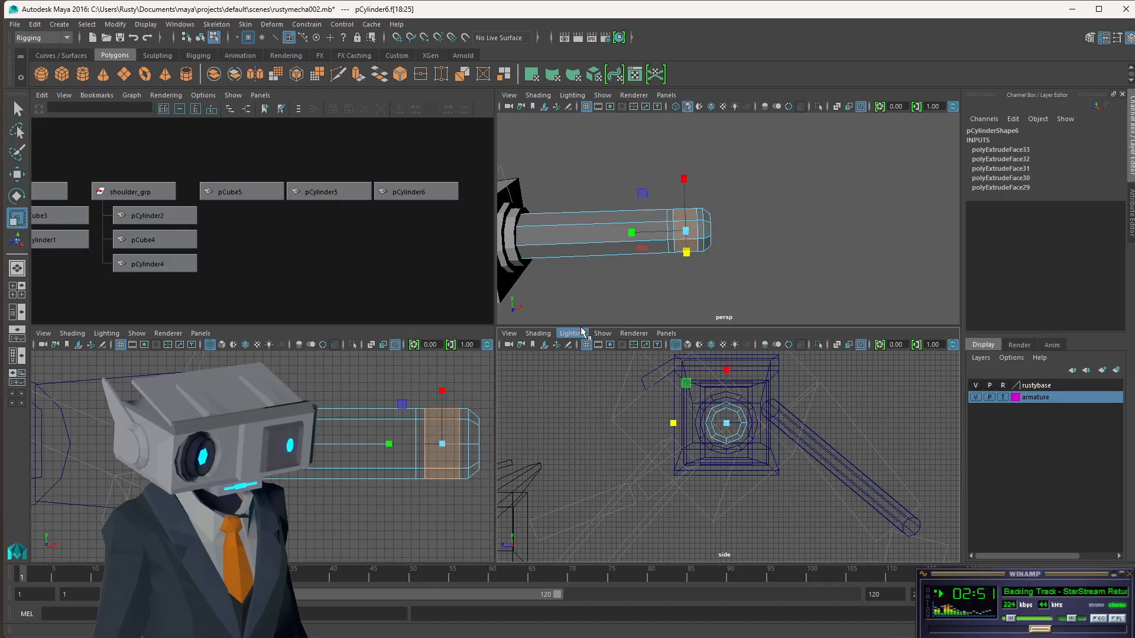
drag(729, 427, 738, 429)
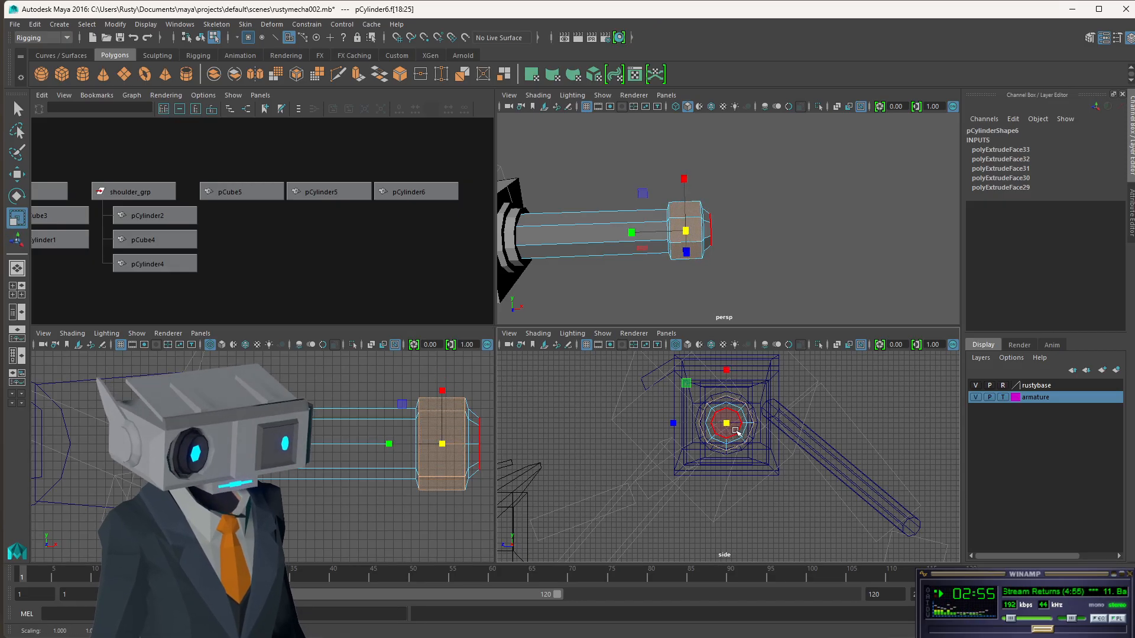
key(ctrl+z)
drag(727, 370, 728, 354)
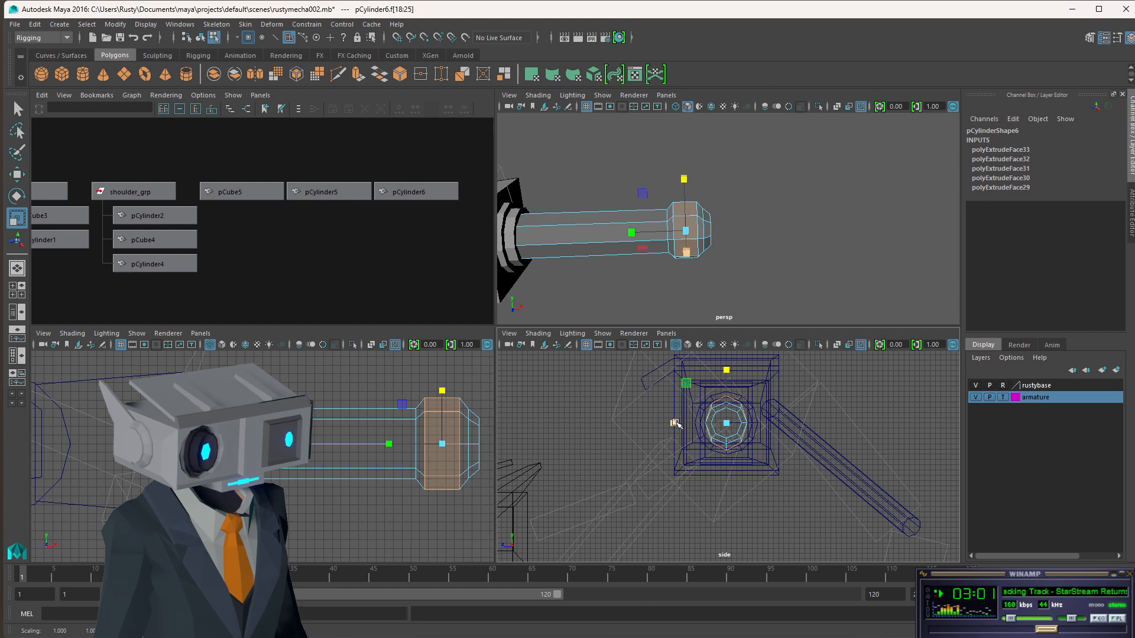
drag(675, 423, 660, 422)
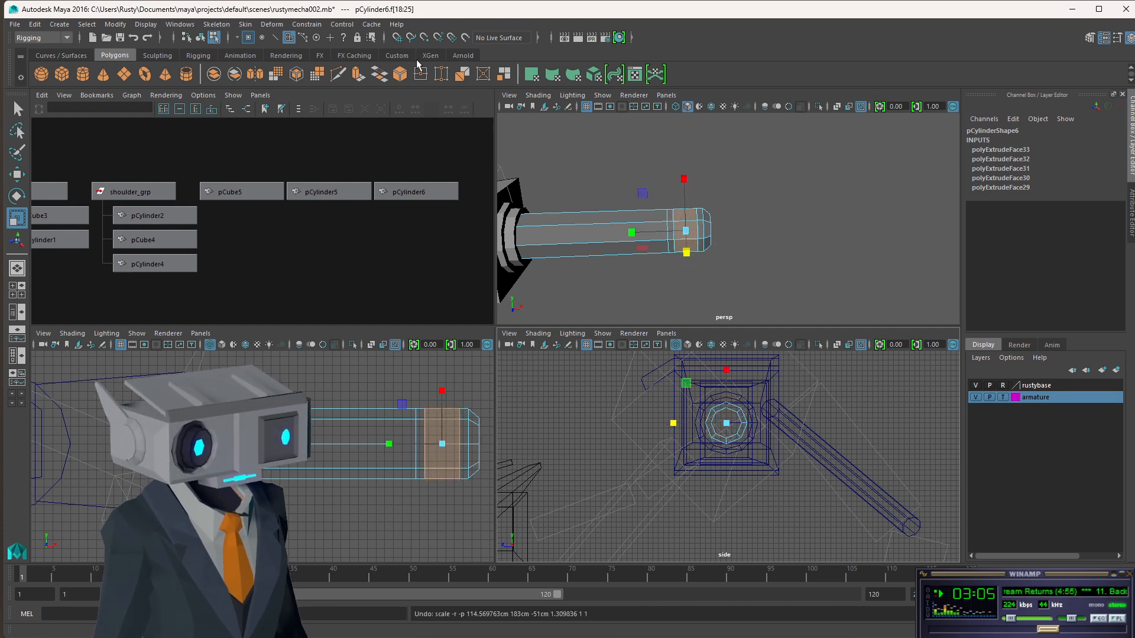
Turn on grid snapping and try widening the selected ring of faces along Z in the side view.
click(397, 37)
scroll(734, 455, up, 2)
key(space)
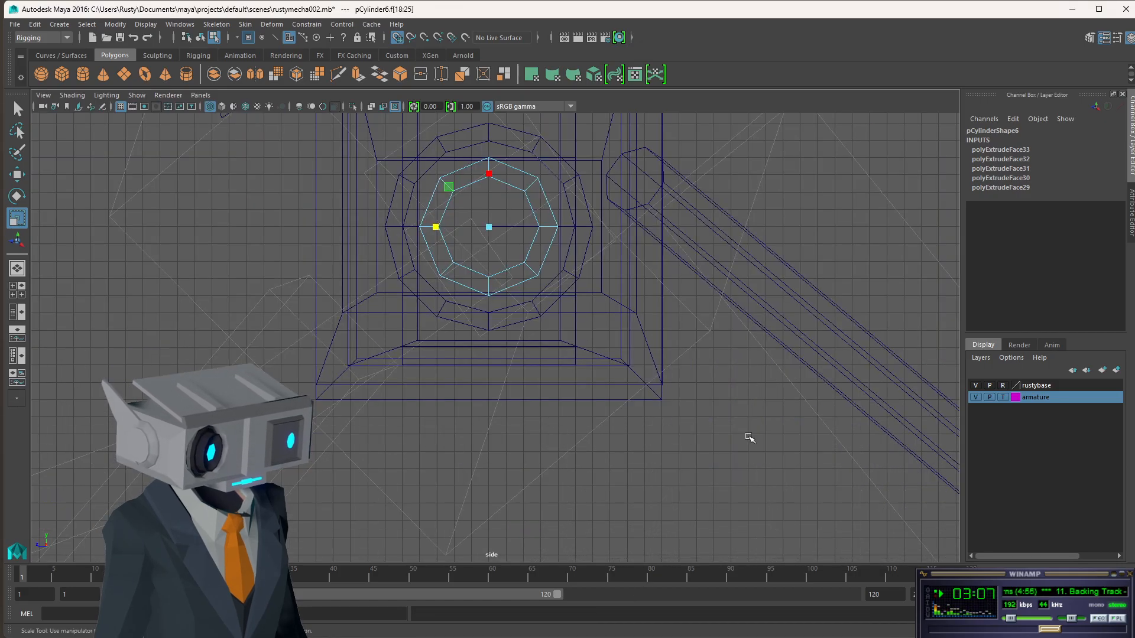
scroll(526, 240, up, 3)
alt+middle_drag(626, 226, 755, 365)
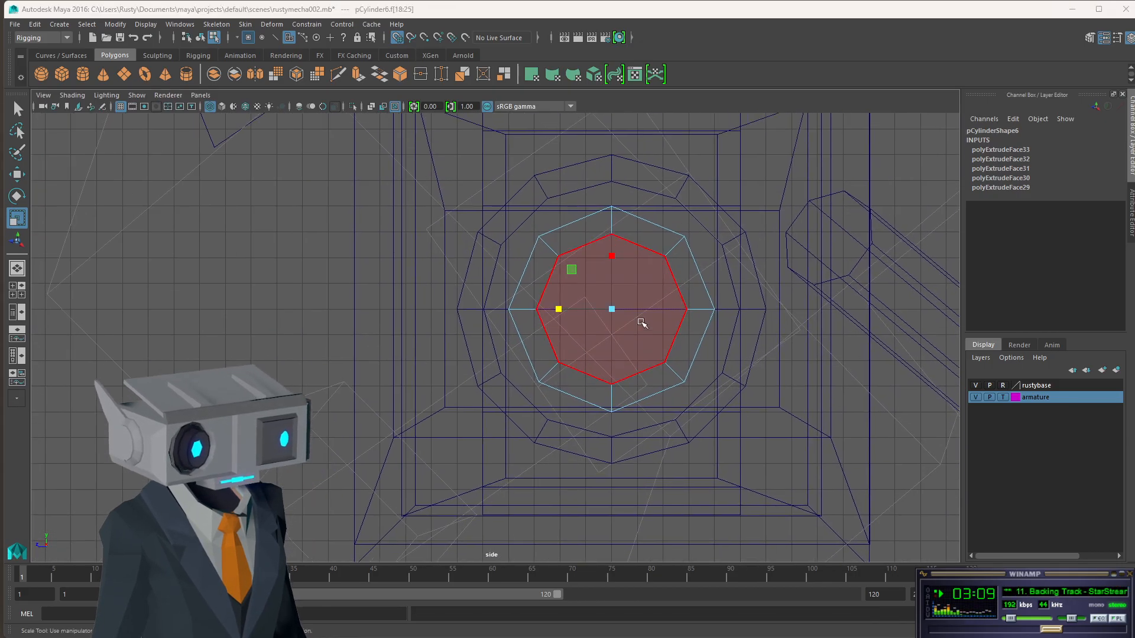
key(space)
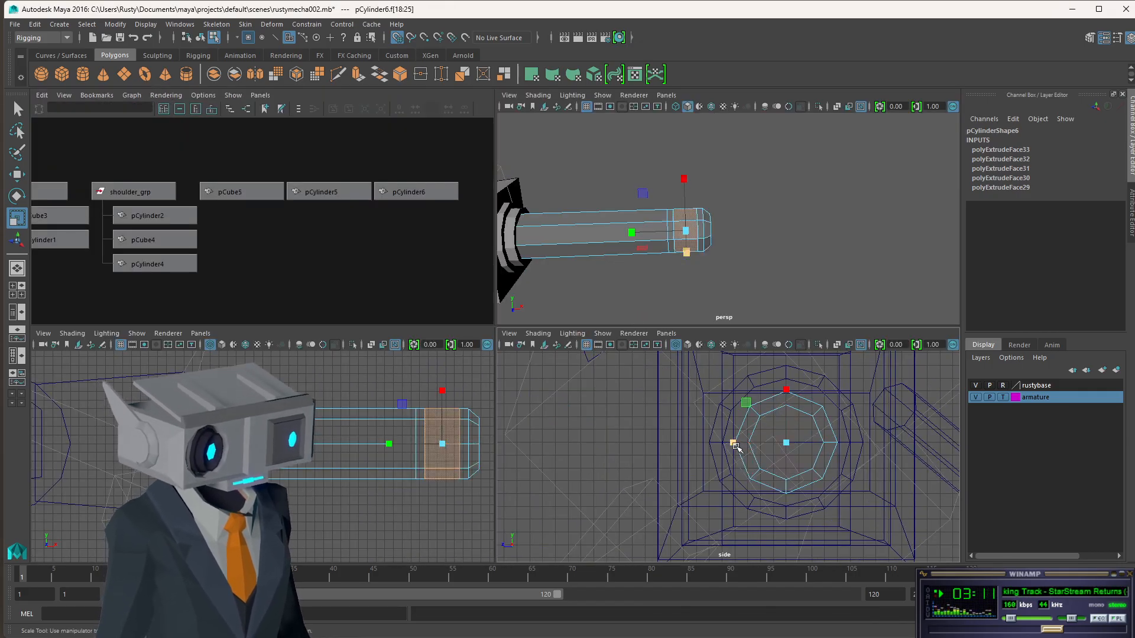
mouse_move(733, 443)
mouse_down()
mouse_move(708, 442)
mouse_move(773, 453)
mouse_move(723, 442)
mouse_up()
key(ctrl+z)
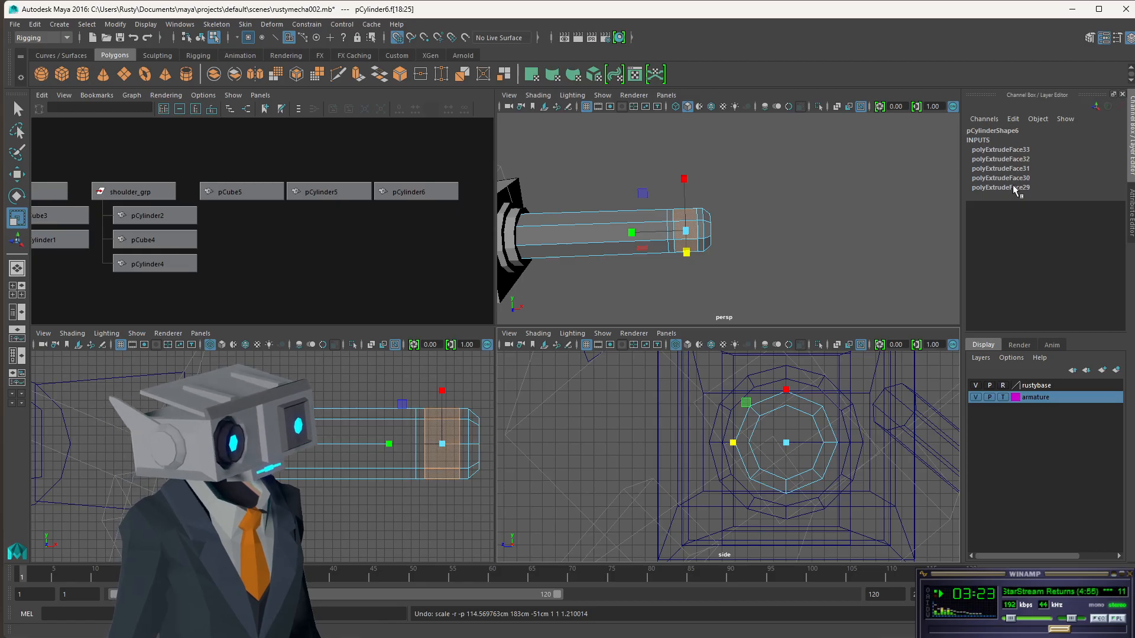
Show the polyExtrudeFace33 attributes and scale the selected ring of faces up in Z and X to form a raised collar.
click(1131, 213)
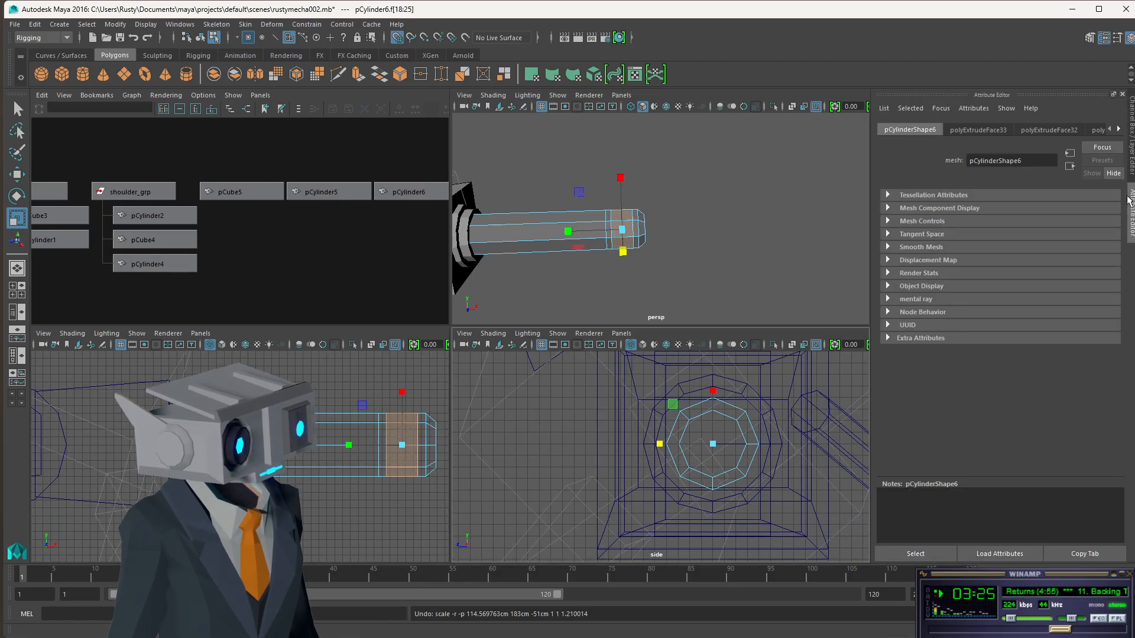
click(979, 131)
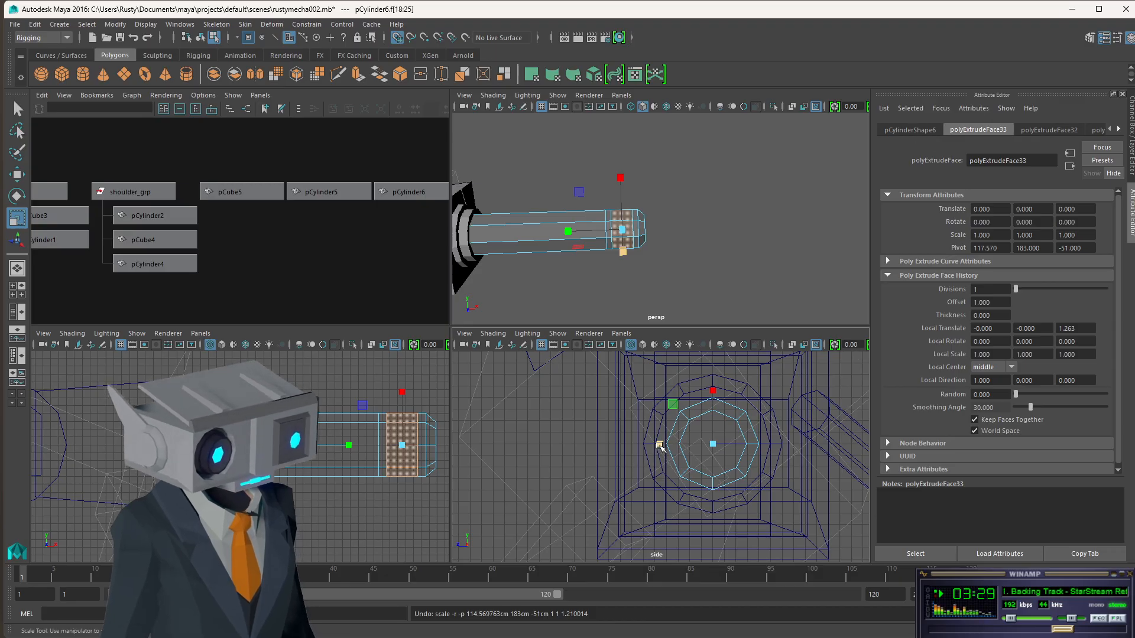
drag(660, 446, 645, 447)
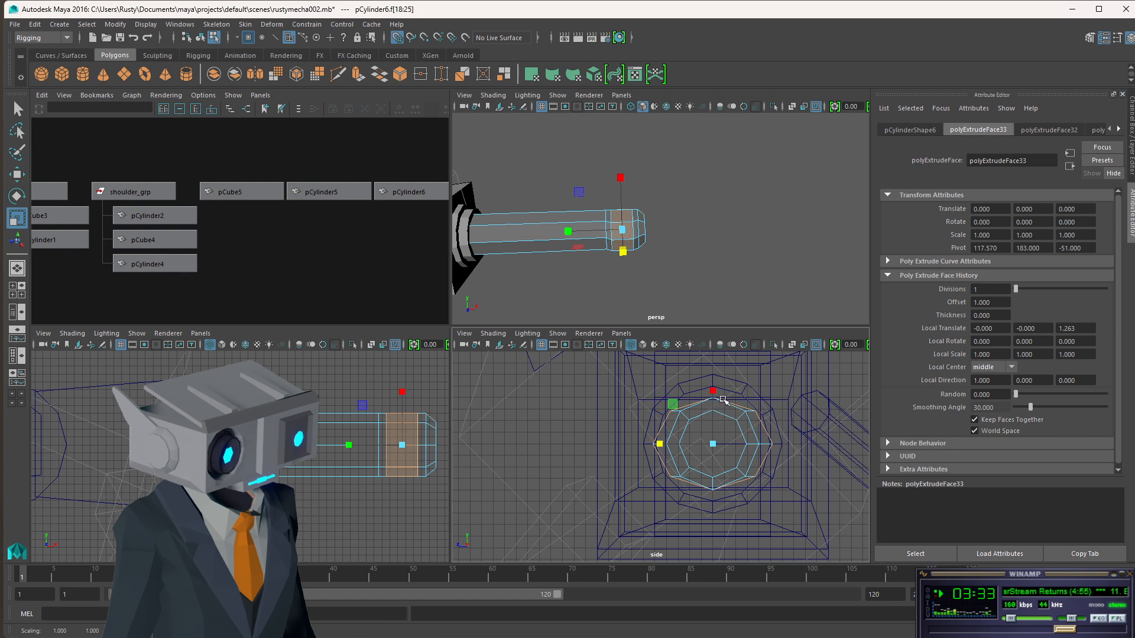
drag(716, 392, 739, 378)
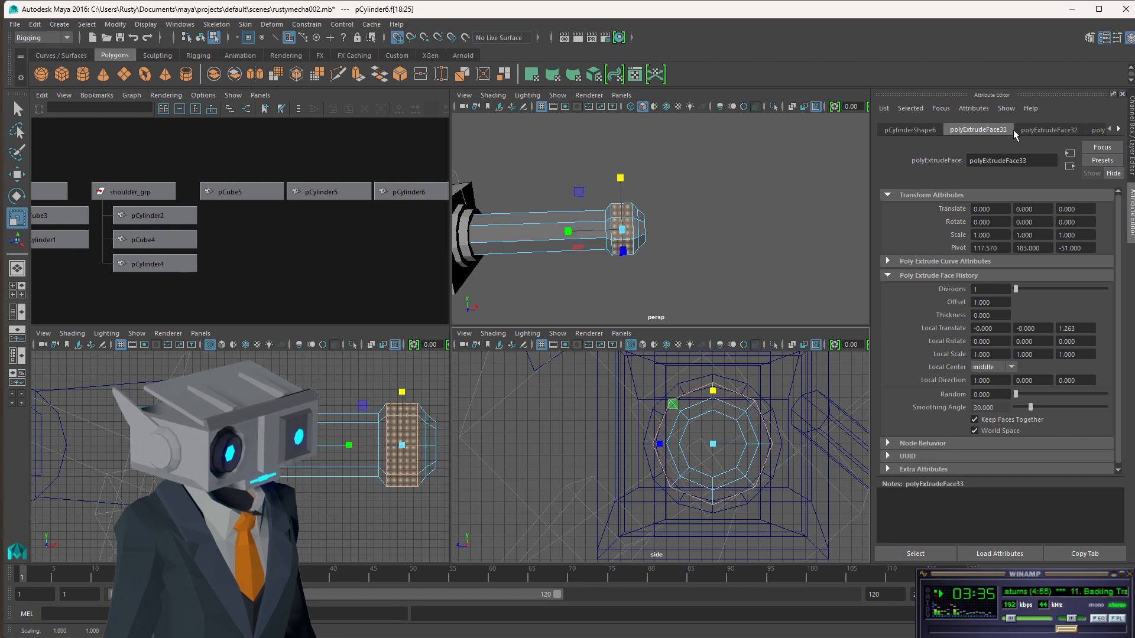
click(1120, 131)
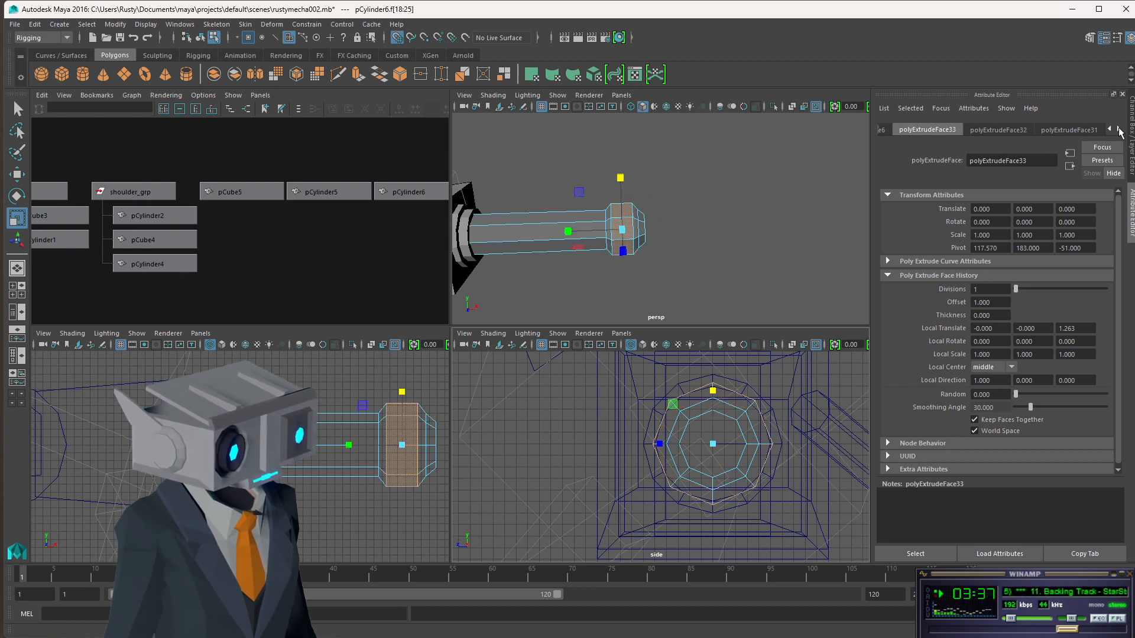
click(1111, 131)
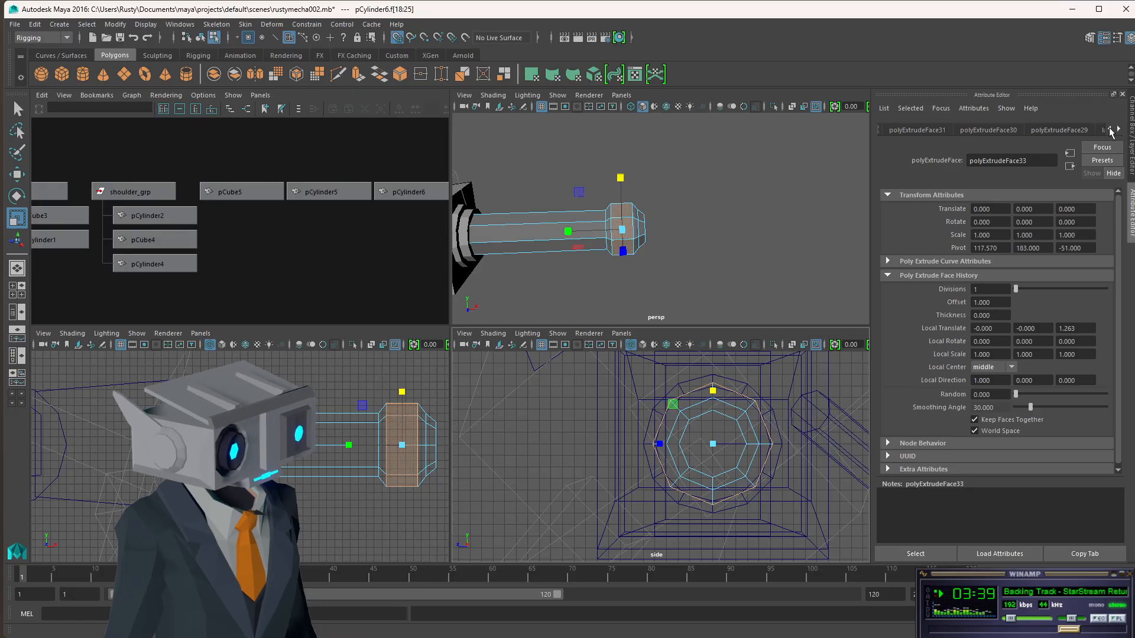
click(1111, 131)
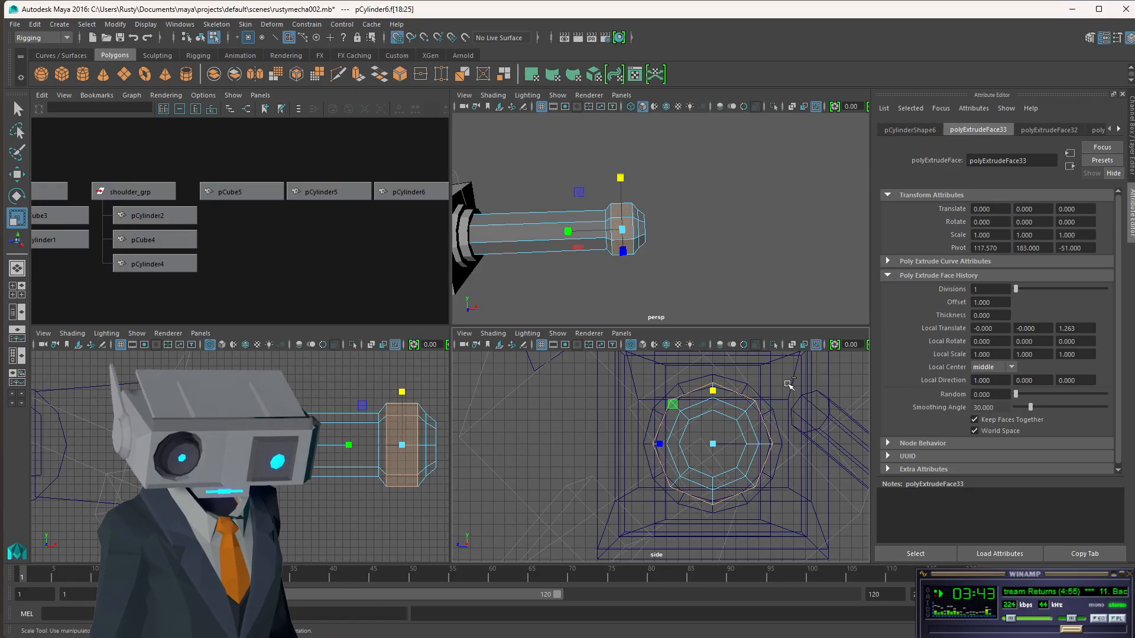
Undo the last scaling of the selected ring of faces and show the Channel Box in place of the Attribute Editor.
key(ctrl+z)
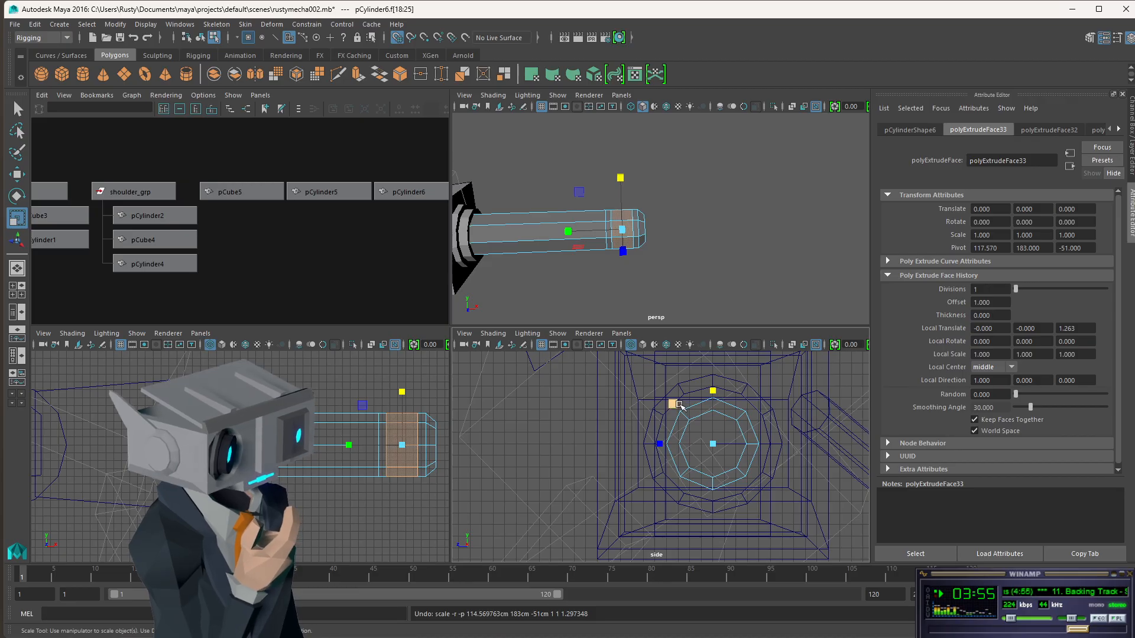
click(914, 130)
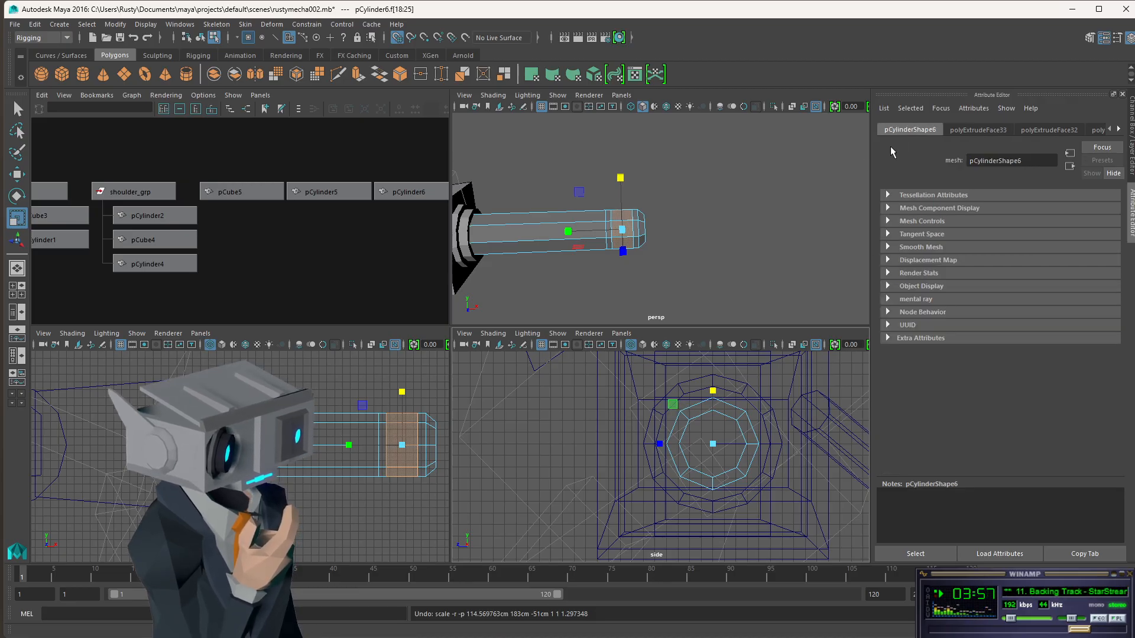
click(1130, 200)
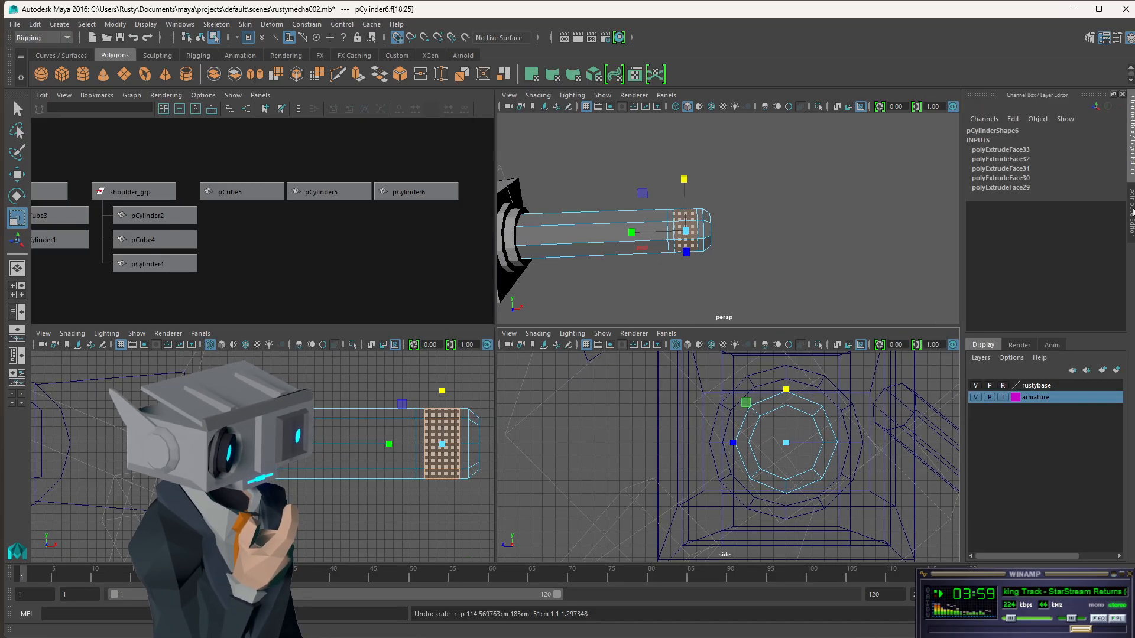
click(1131, 211)
click(1132, 169)
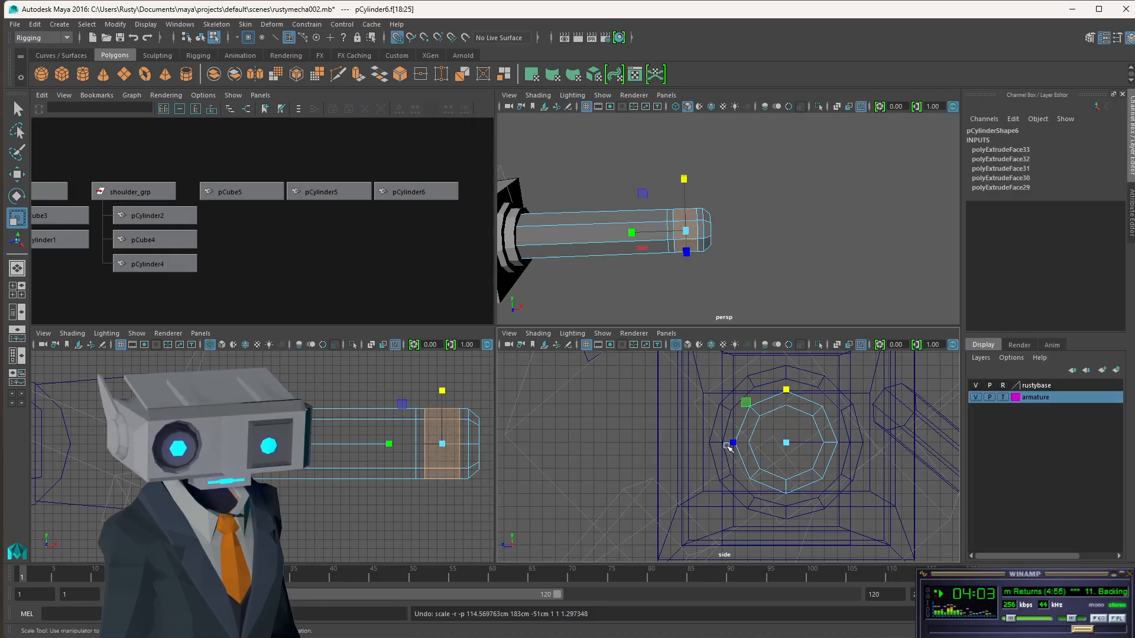
Scale the selected ring of faces up evenly in X and Z around pCylinder6's axis to form a round raised collar.
drag(730, 442, 715, 443)
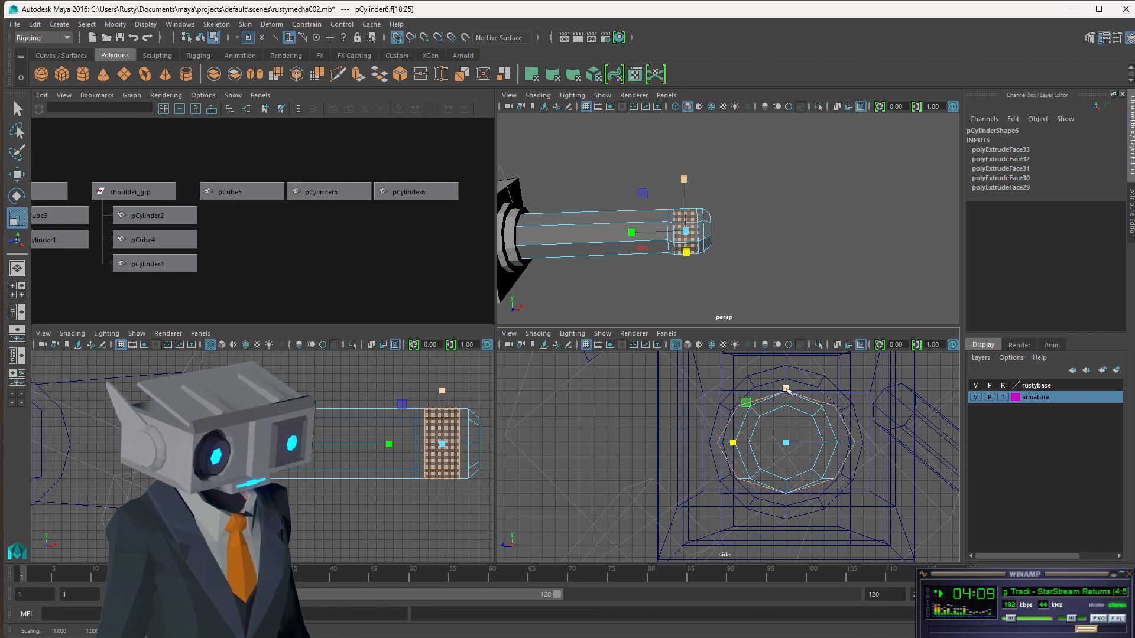
key(ctrl+z)
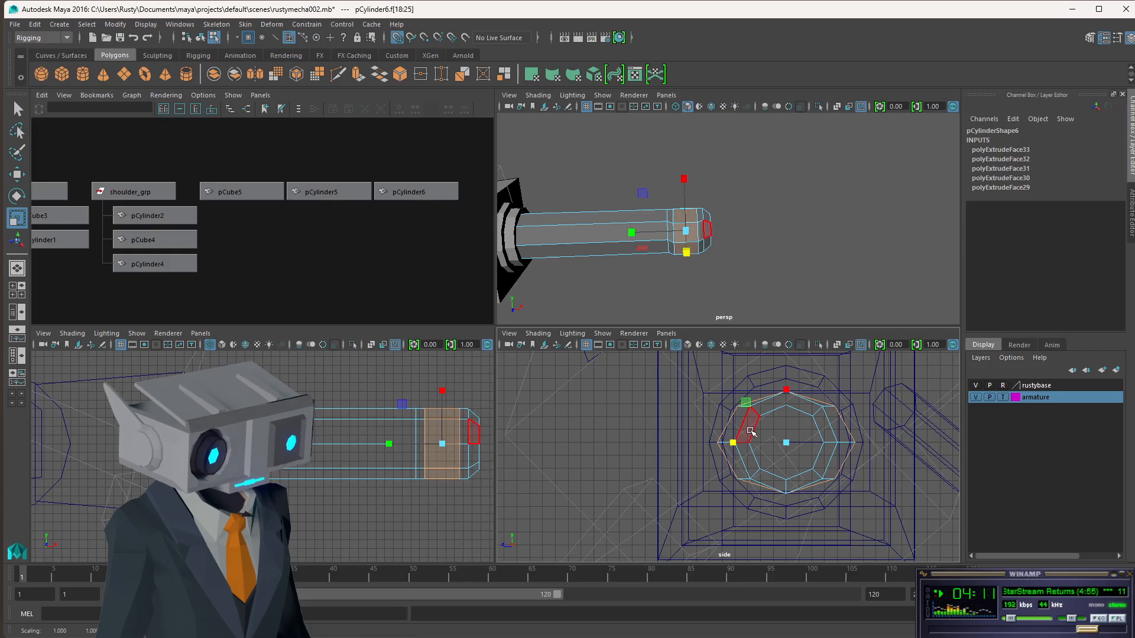
mouse_move(747, 407)
mouse_down()
mouse_move(760, 418)
mouse_move(744, 424)
mouse_move(711, 385)
mouse_move(746, 402)
mouse_move(725, 394)
mouse_move(736, 404)
mouse_up()
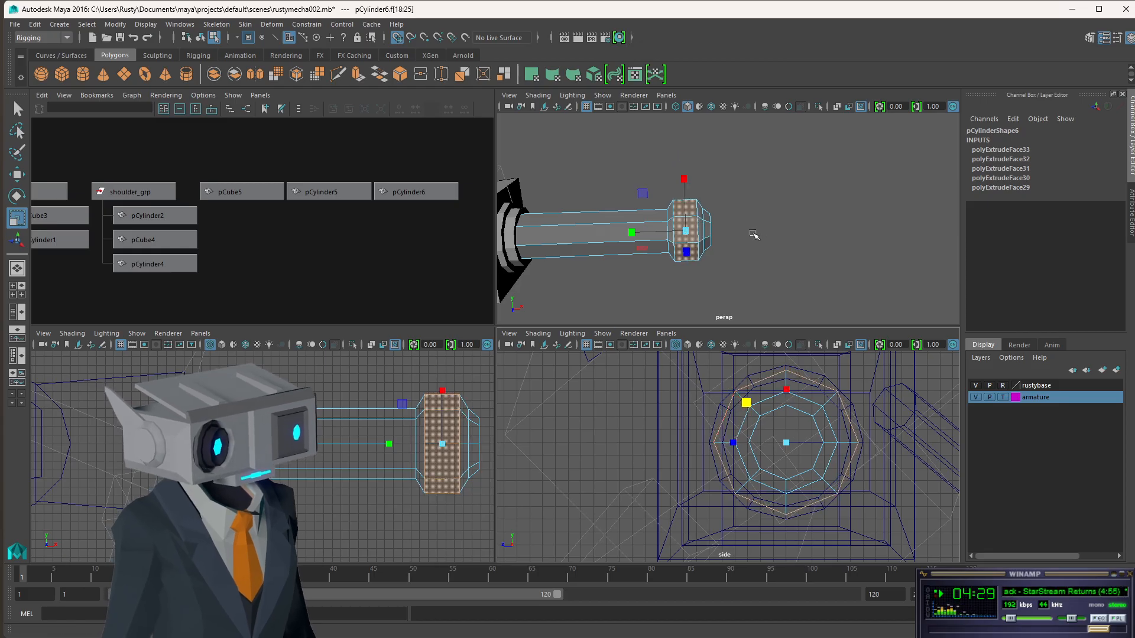
Return to object selection mode and compare pCylinder6's collared end with the AC6-trailer1.png reference image.
alt+drag(753, 235, 686, 228)
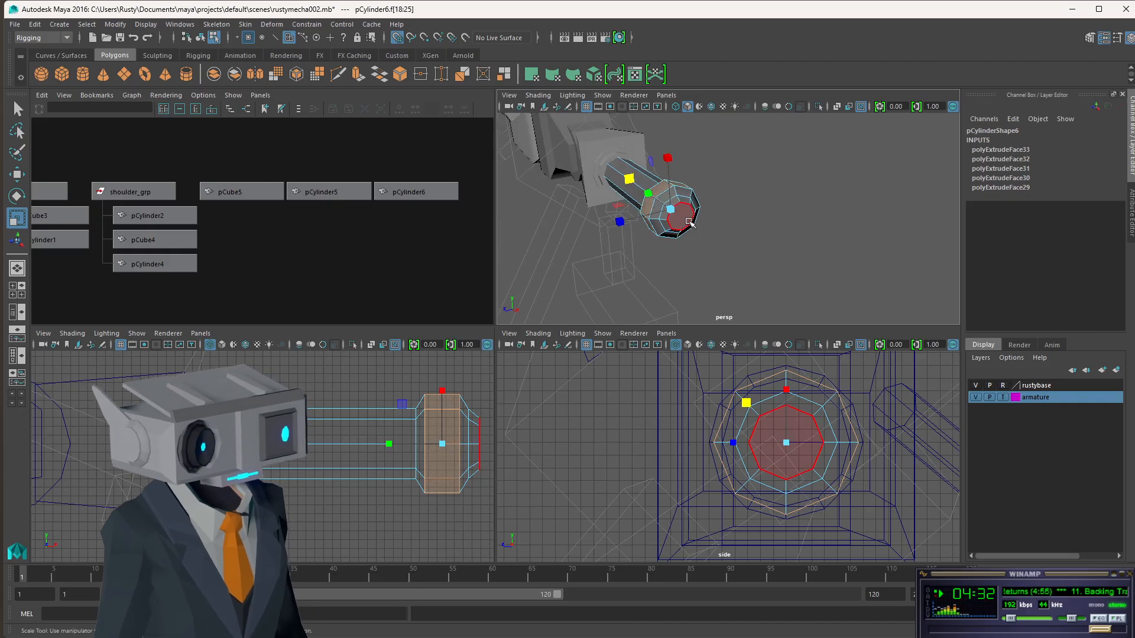
click(201, 38)
key(alt+Tab)
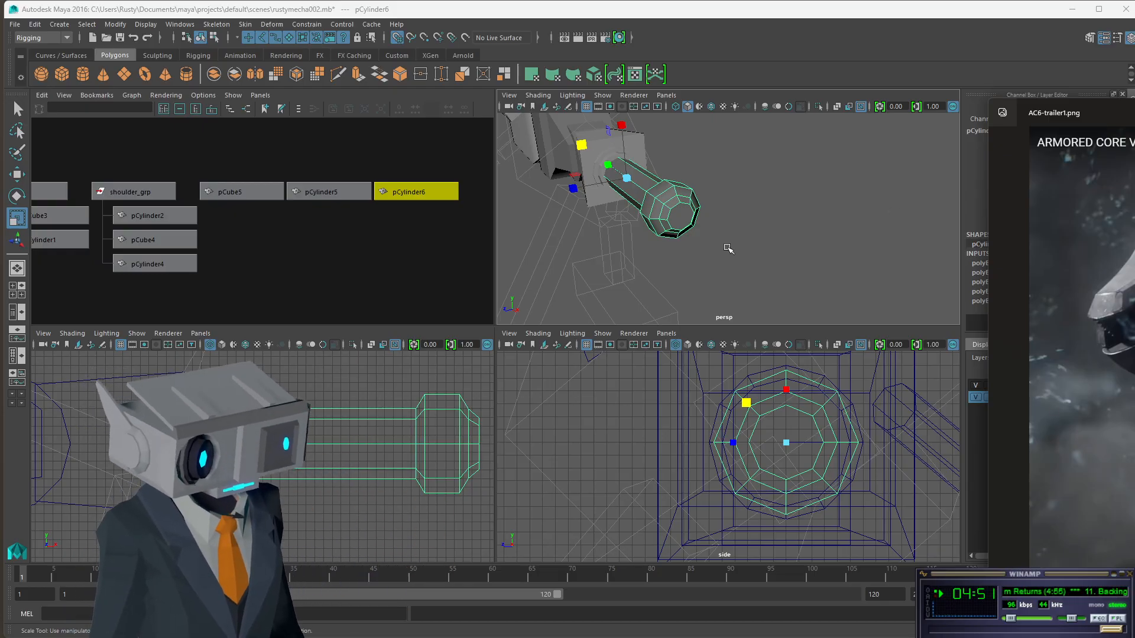
alt+drag(728, 249, 704, 213)
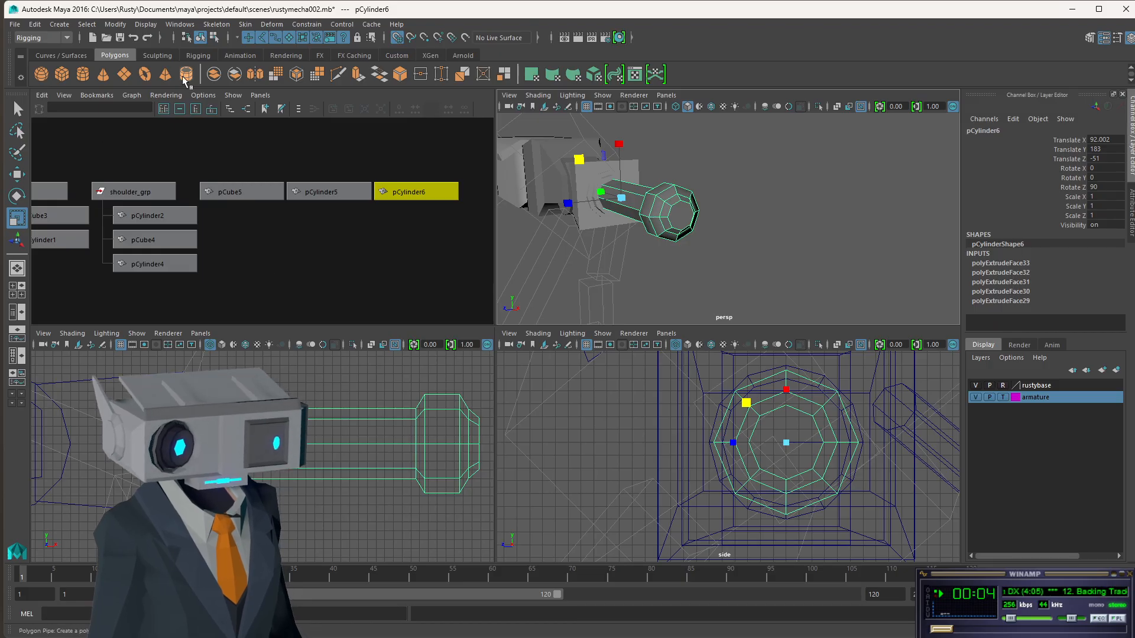
Create a new polygon cylinder as the next arm part.
click(81, 79)
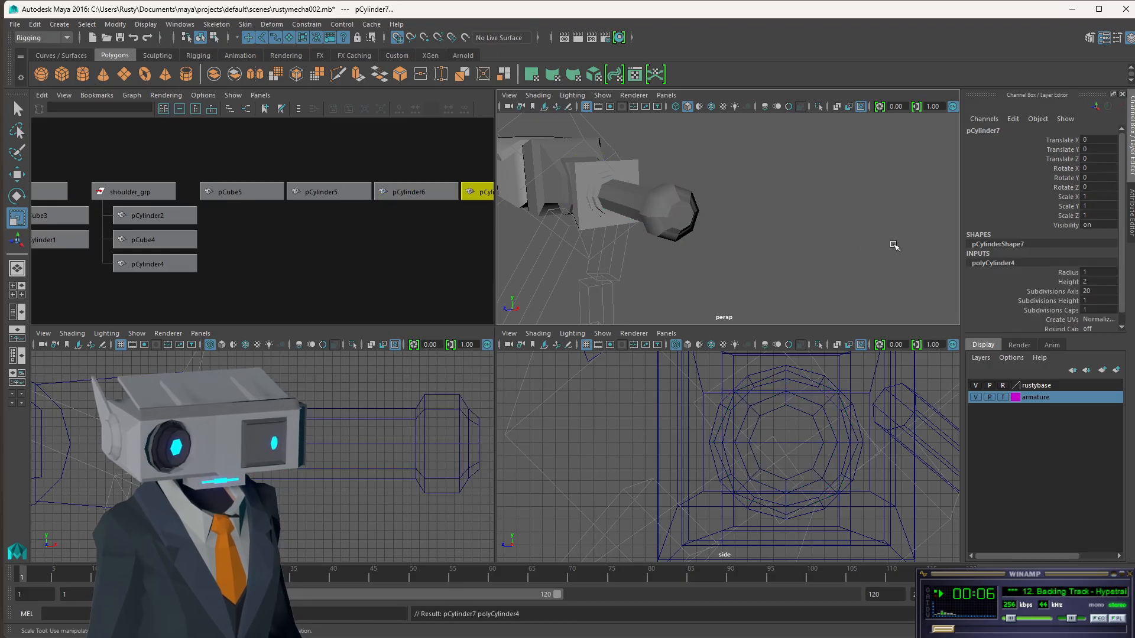
scroll(393, 432, down, 12)
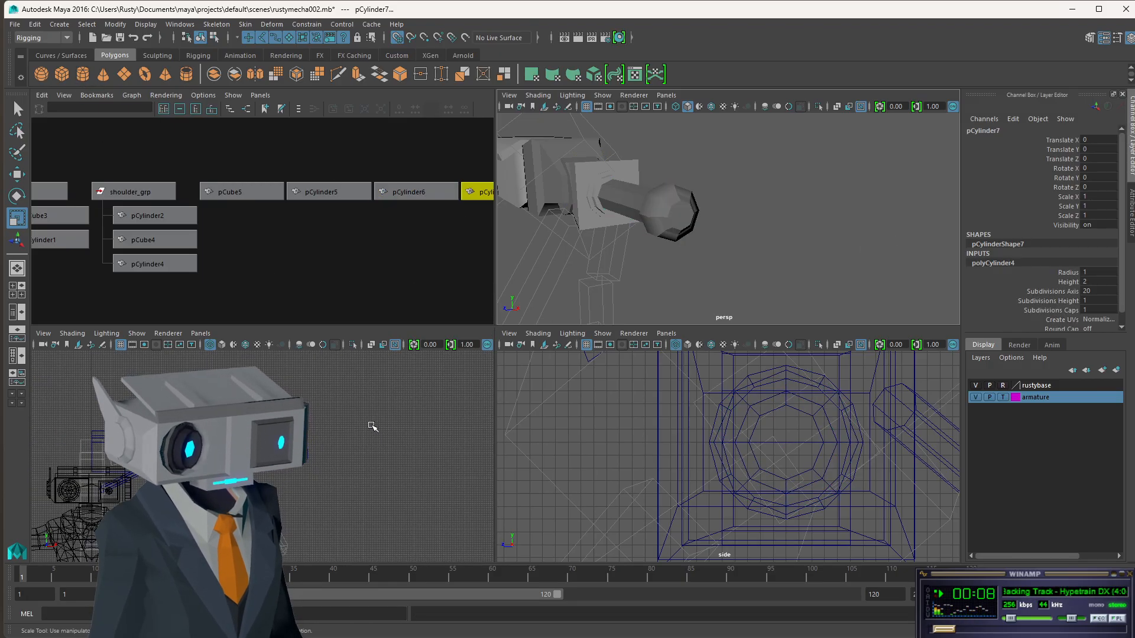
Move the new cylinder to the outer end of the arm shaft, at Translate X 121, Y 183, Z -50.
scroll(291, 496, up, 4)
key(w)
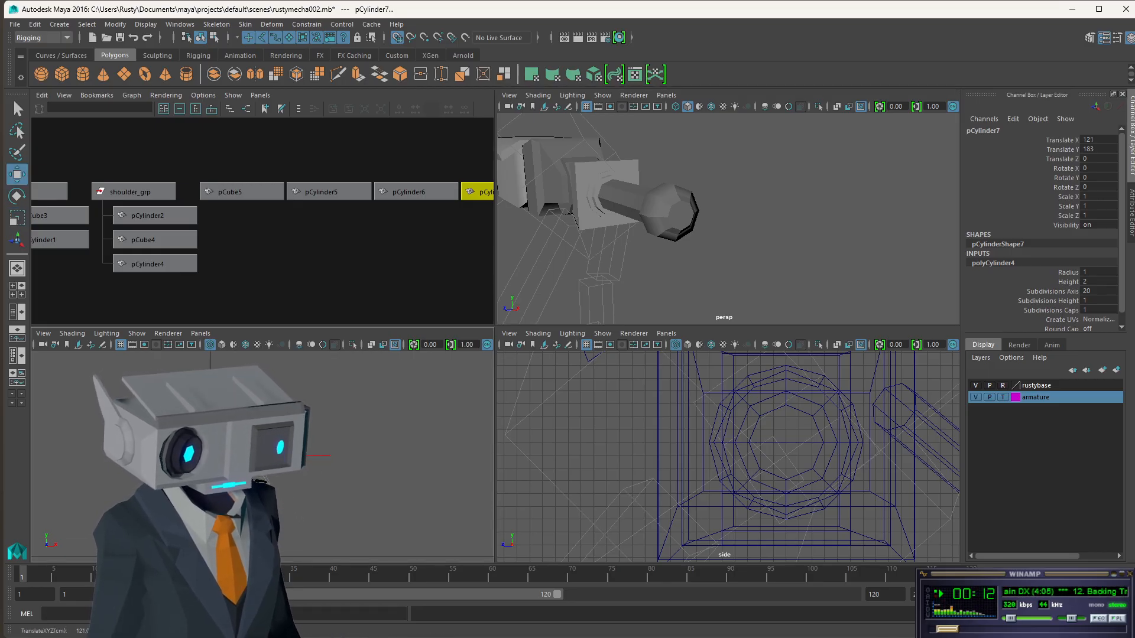
scroll(799, 456, down, 5)
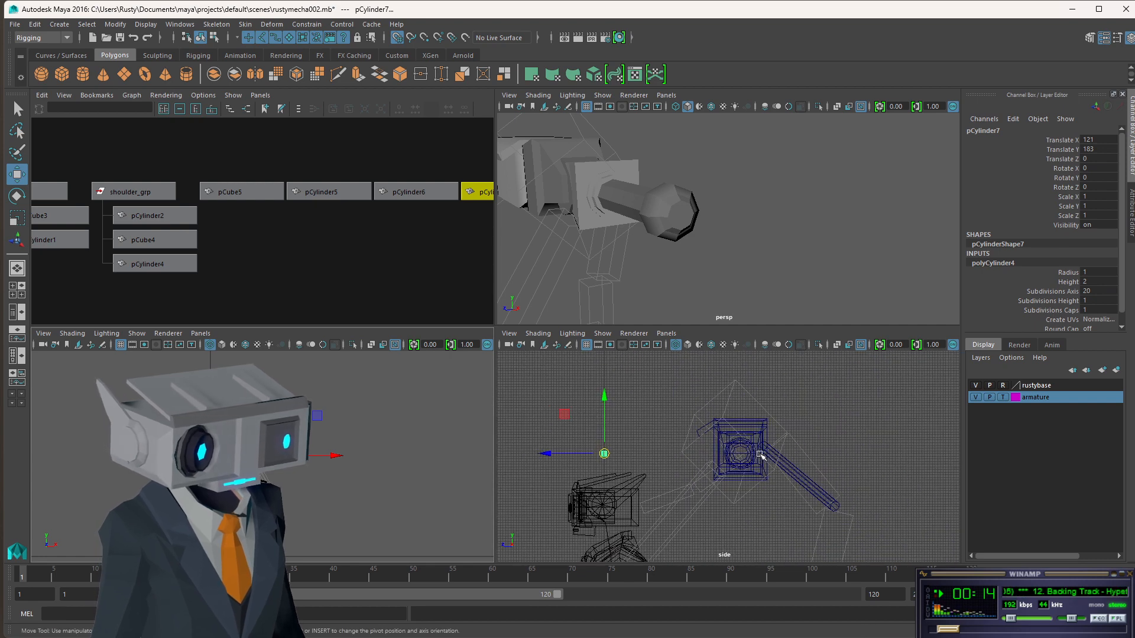
click(605, 456)
drag(605, 456, 738, 454)
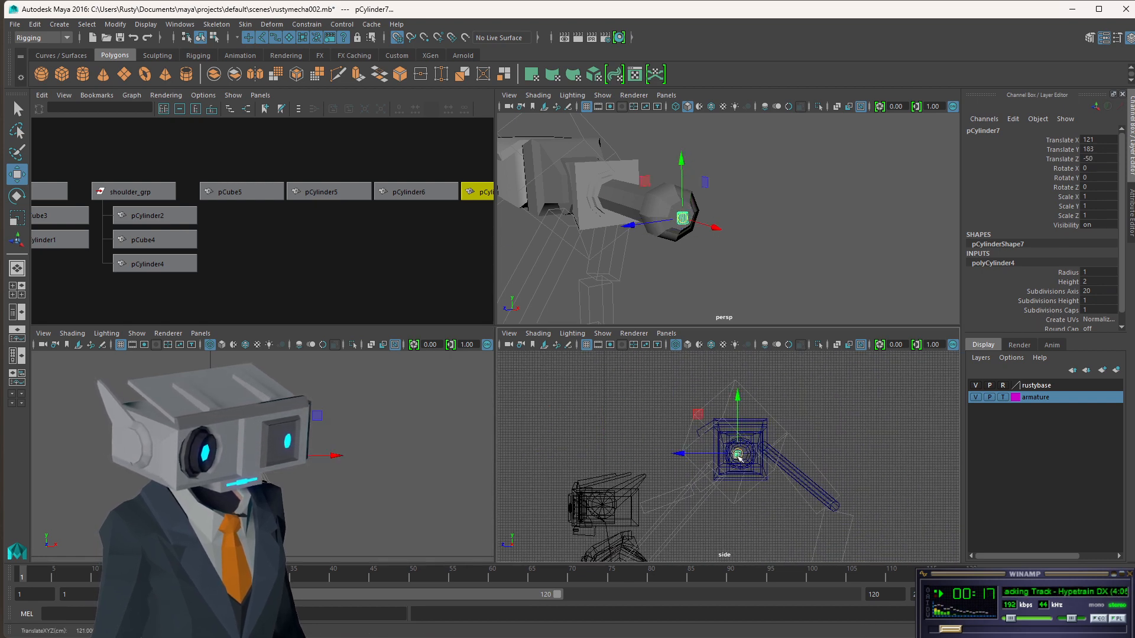
Rotate the cylinder in line with the arm shaft by setting its Rotate Z to 90.
double_click(1099, 177)
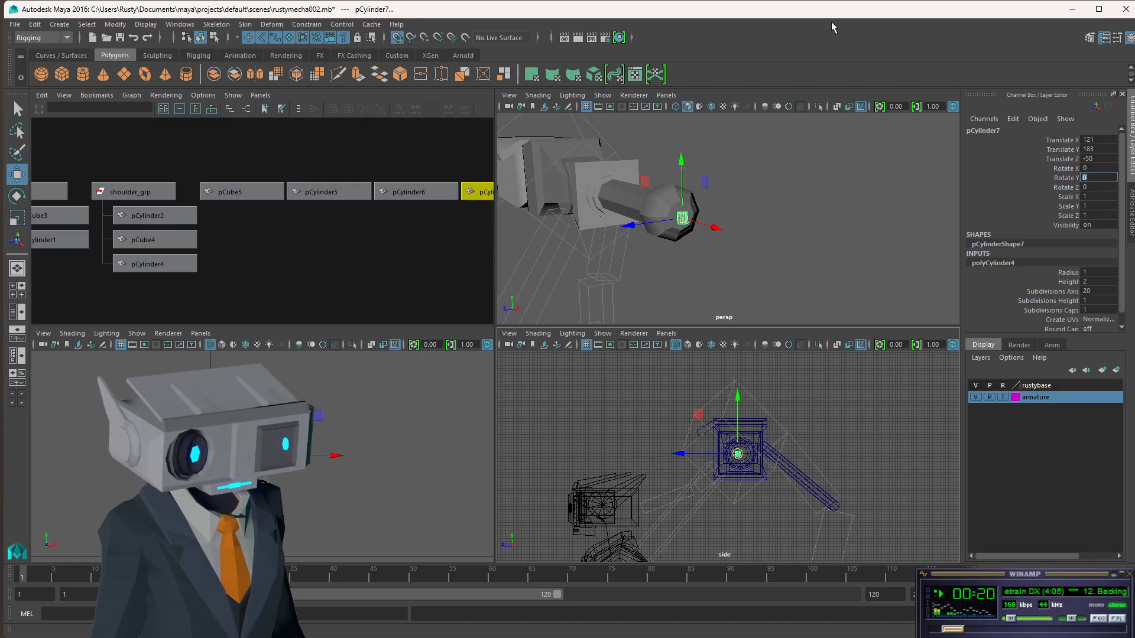
text(e)
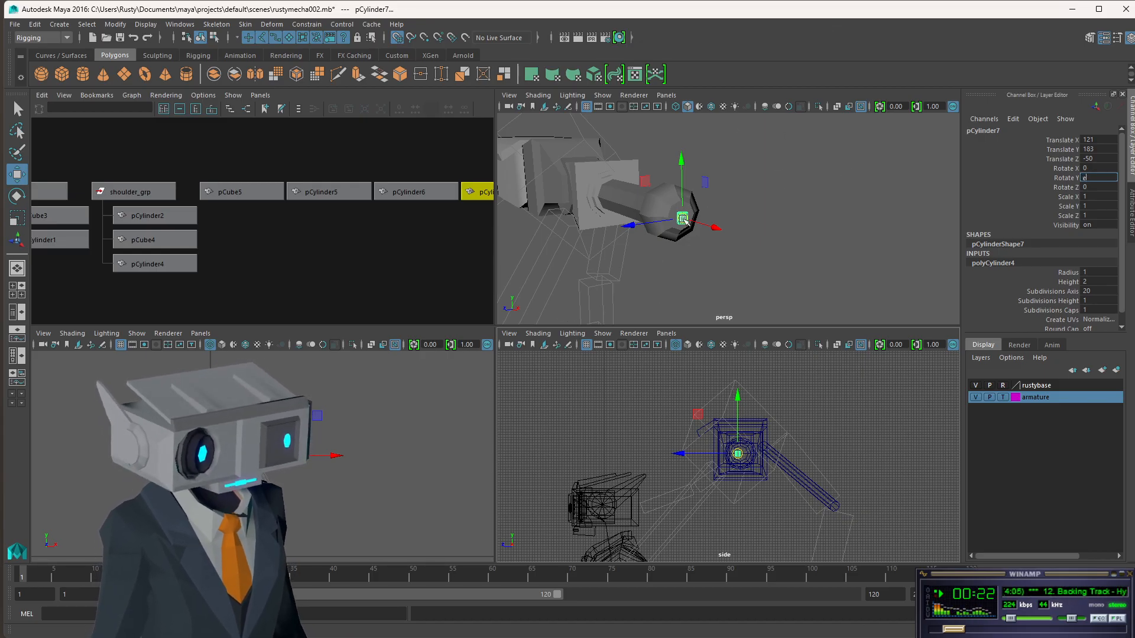
key(Escape)
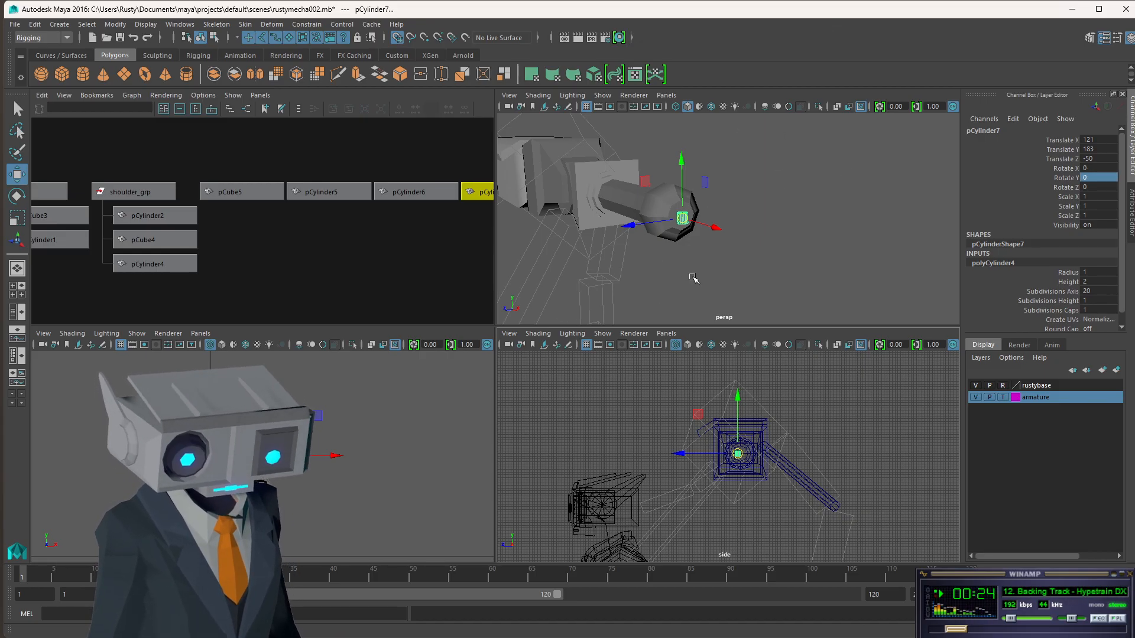
key(e)
mouse_move(688, 242)
mouse_down()
mouse_move(709, 195)
mouse_move(709, 249)
mouse_up()
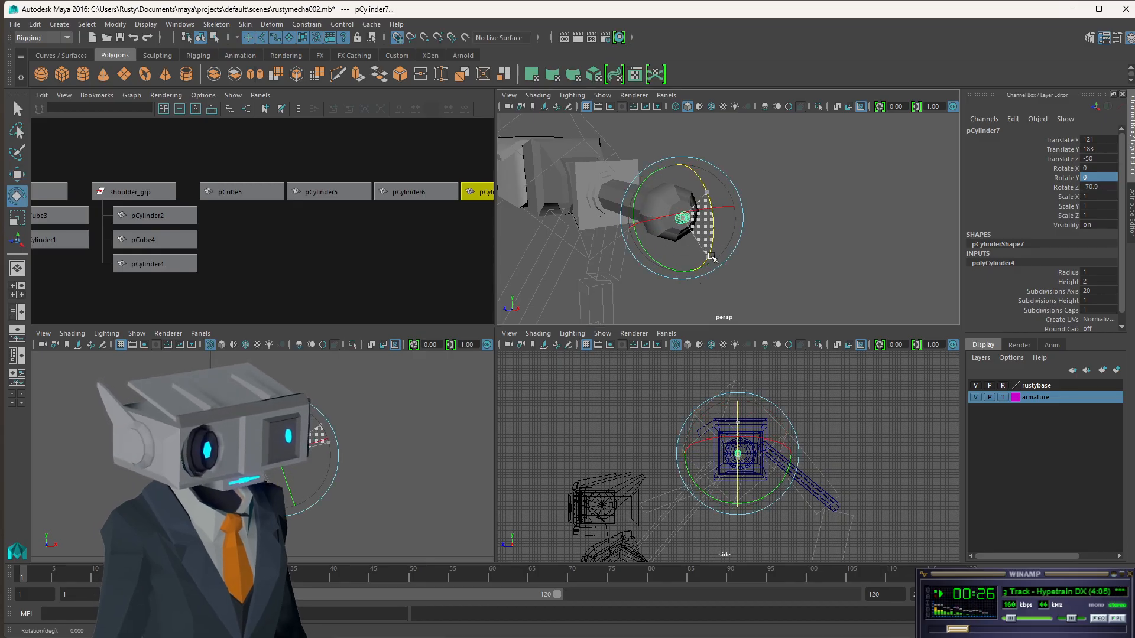
click(1109, 187)
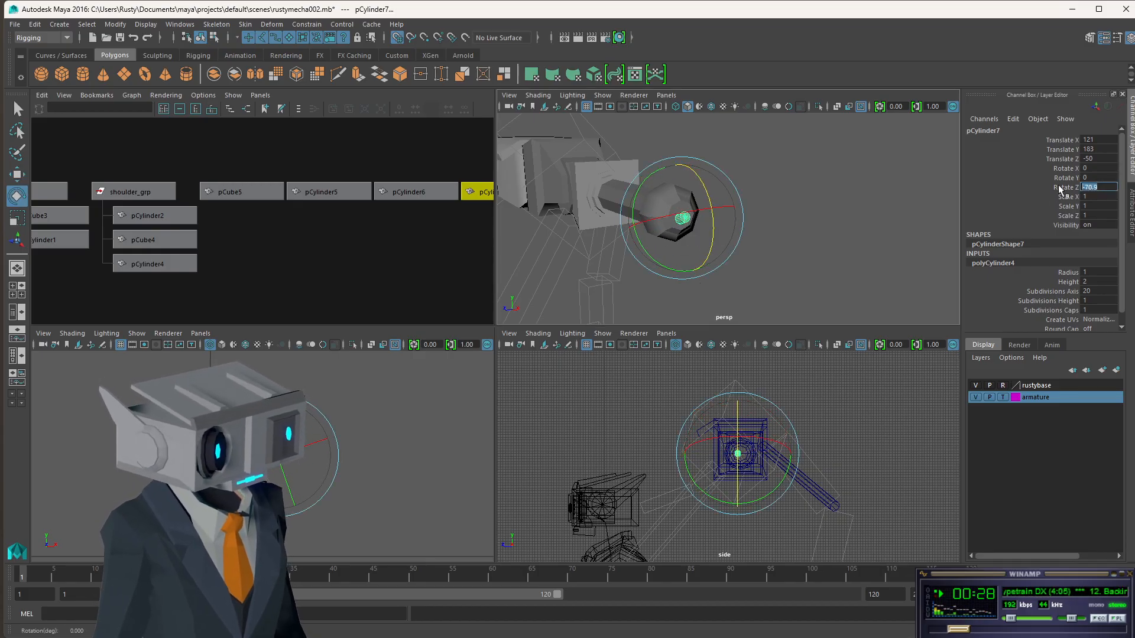
text(90)
key(Return)
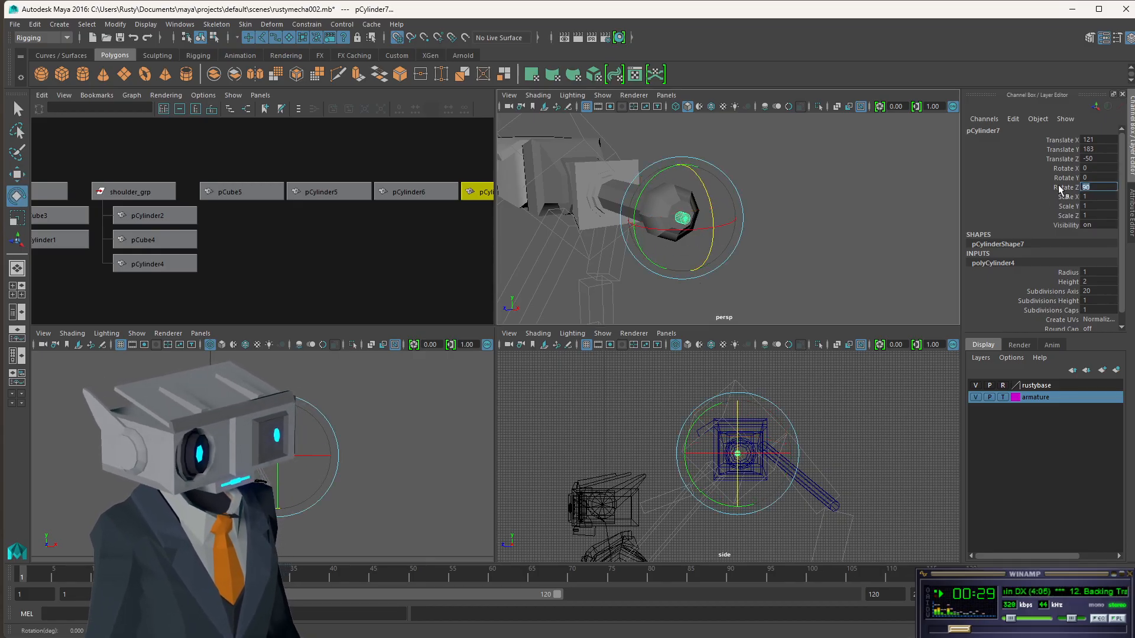
Set the cylinder's radius to 4, height to 4, axis subdivisions to 8 and cap subdivisions to 0.
click(1109, 290)
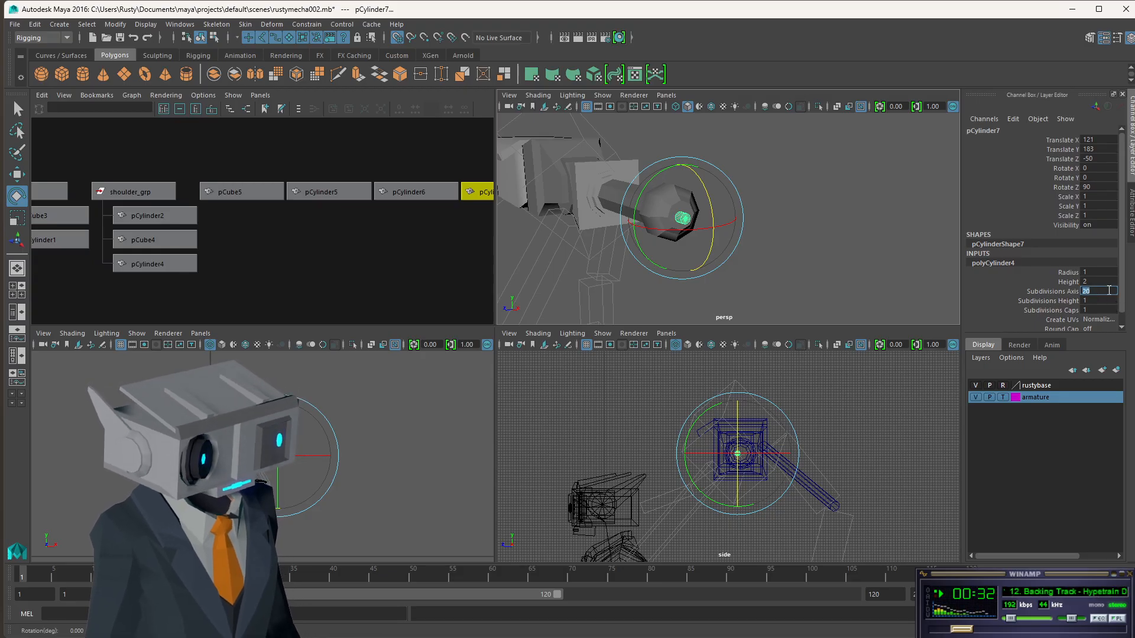
key(Tab)
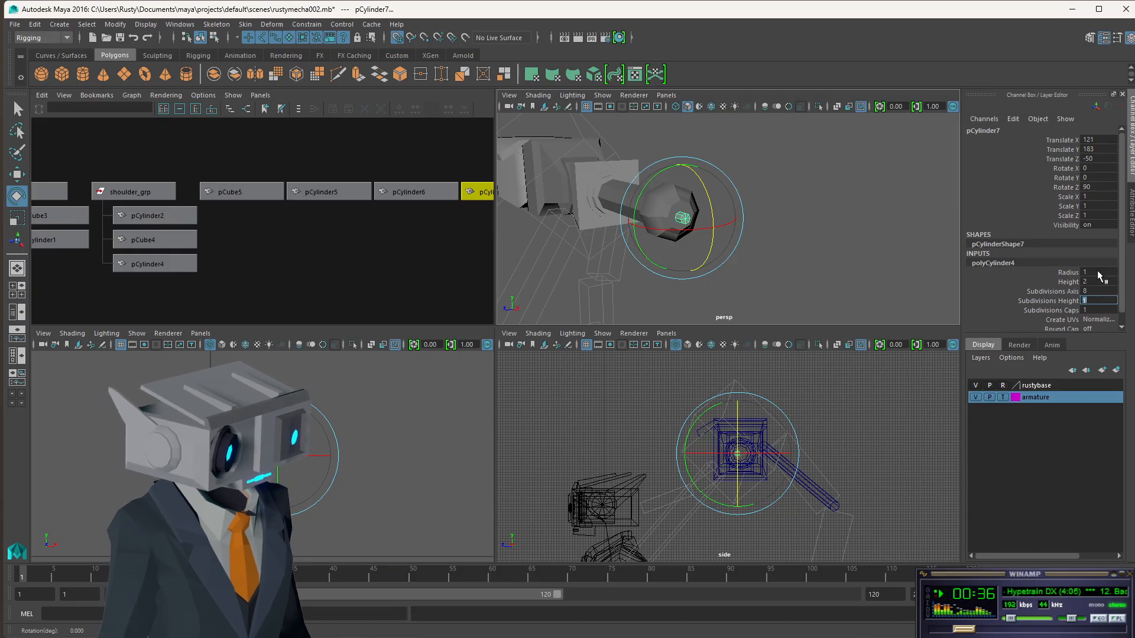
click(1100, 272)
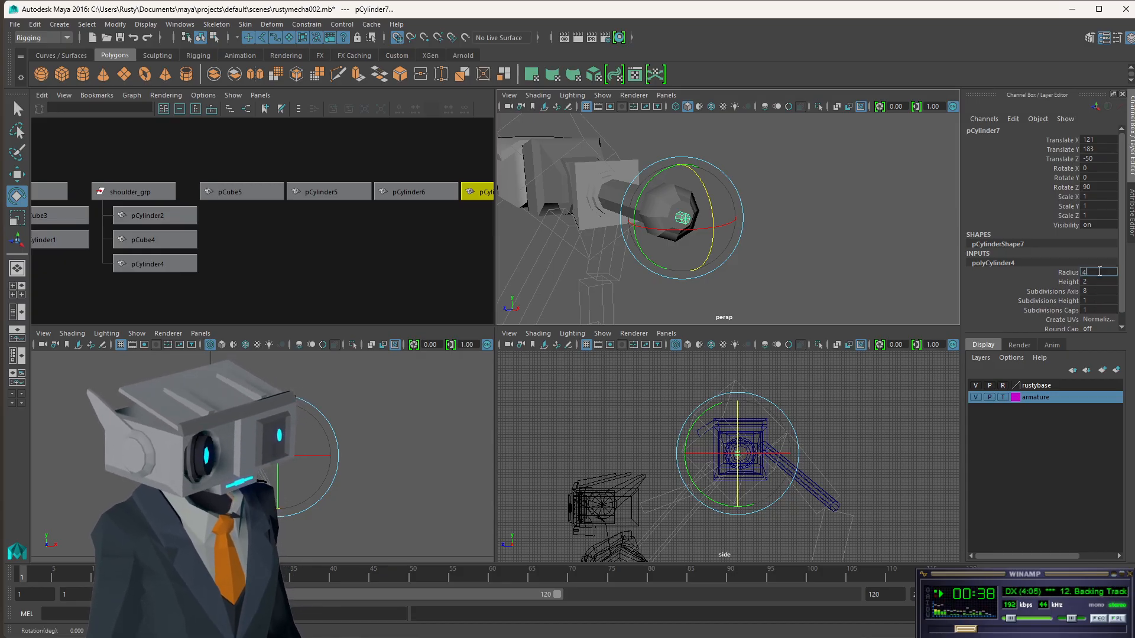
key(Tab)
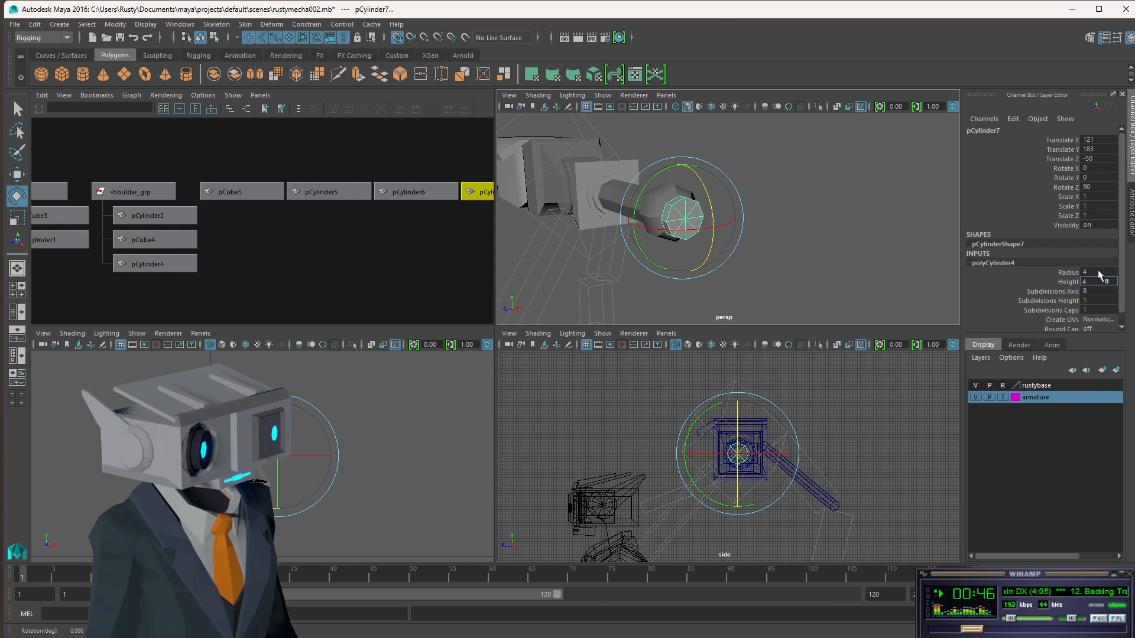
key(Tab)
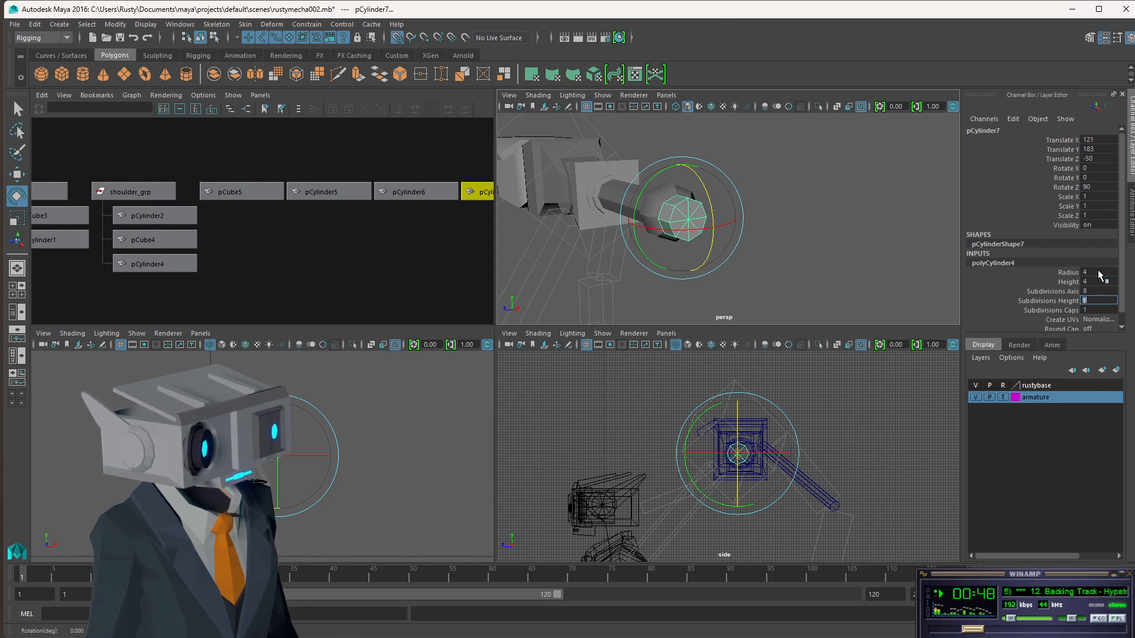
key(Tab)
text(0)
key(Return)
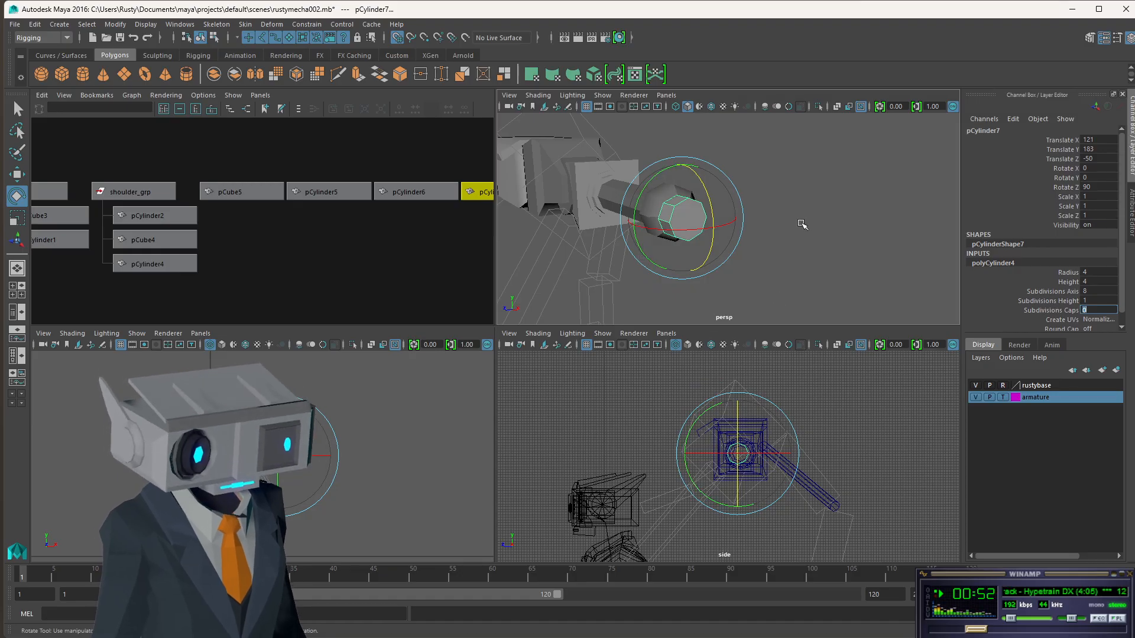
Align the cylinder with the centre and end of the arm shaft, at Translate X 120 and Translate Z -51.
key(w)
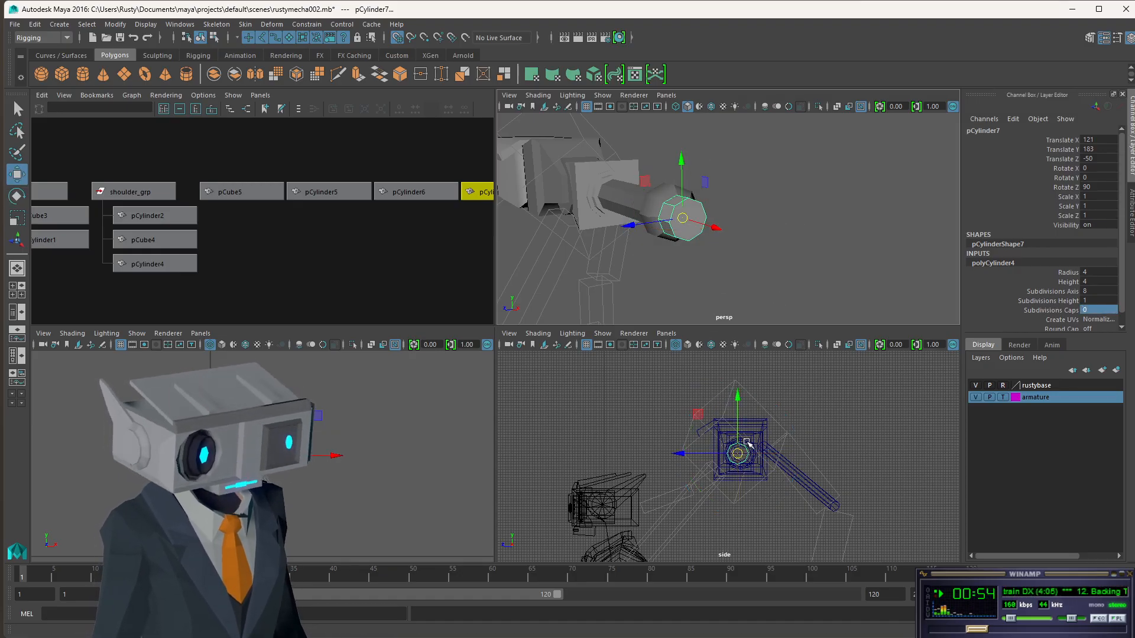
key(f)
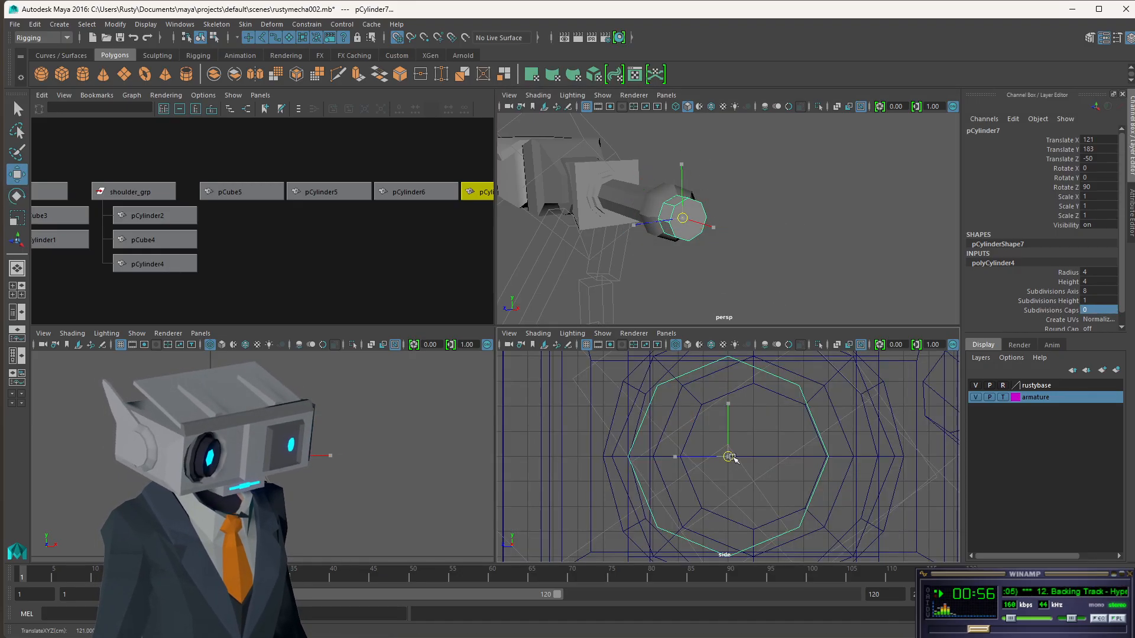
drag(728, 459, 753, 459)
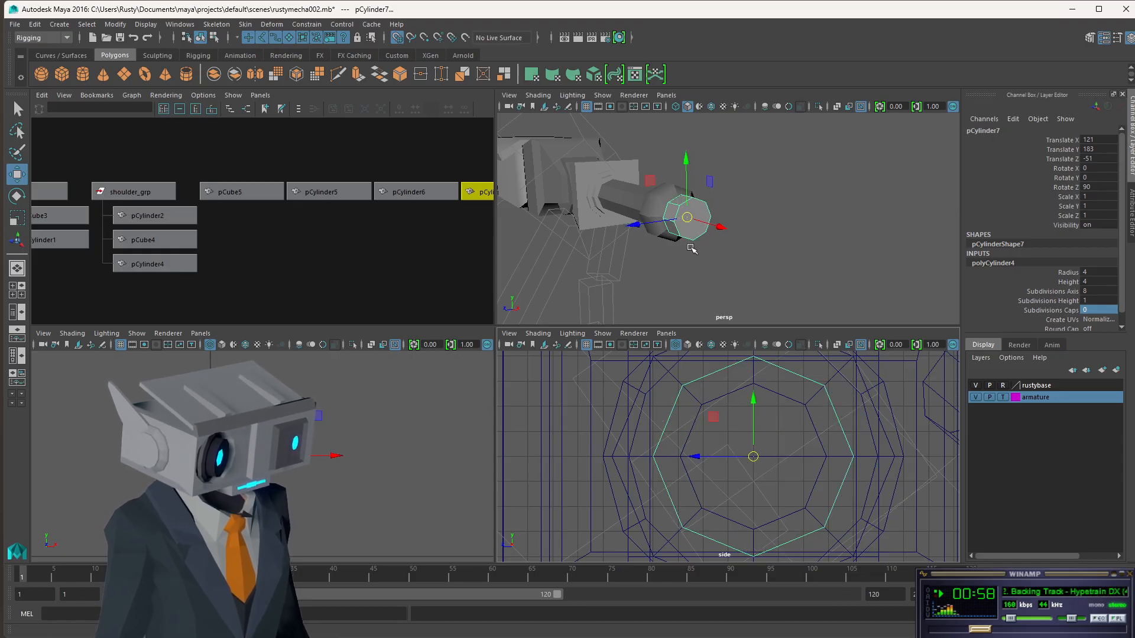
alt+drag(693, 249, 718, 208)
key(f)
scroll(263, 457, down, 2)
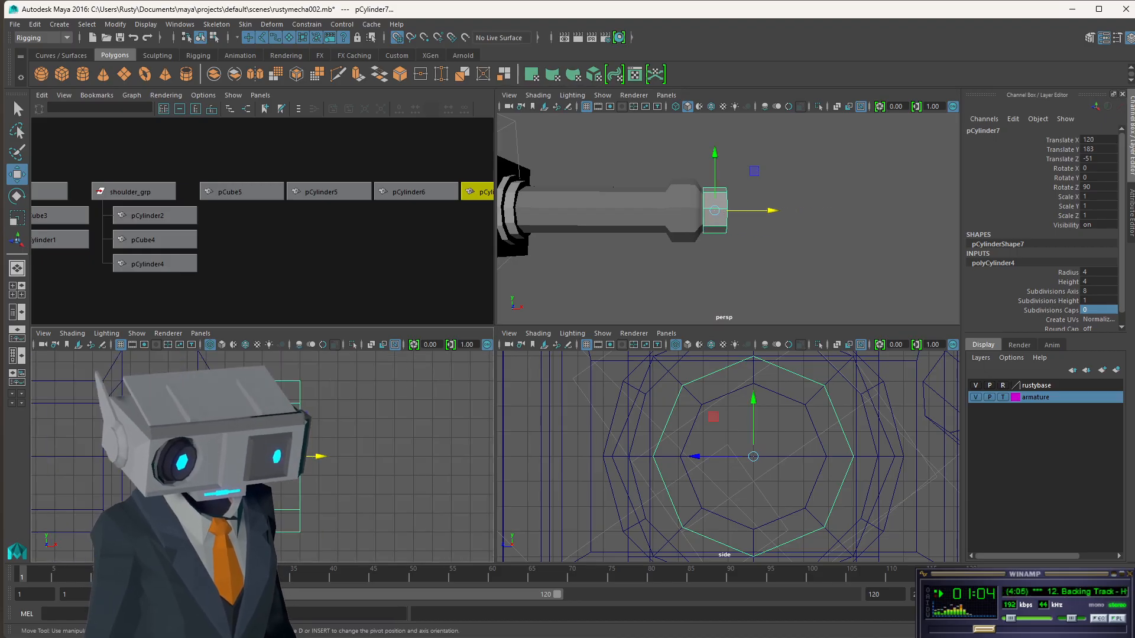
mouse_move(325, 457)
mouse_down()
mouse_move(354, 457)
mouse_move(327, 457)
mouse_up()
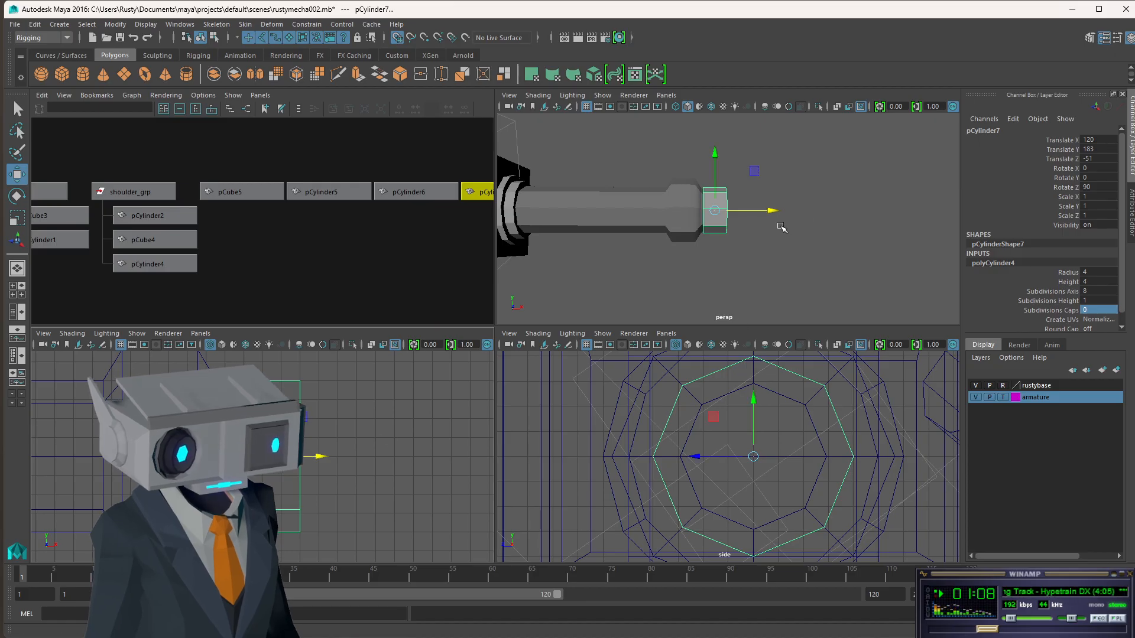
Check the AC6-trailer1.png reference image and extrude the cylinder's outer end face with a Local Translate Z of 6.
key(alt+Tab)
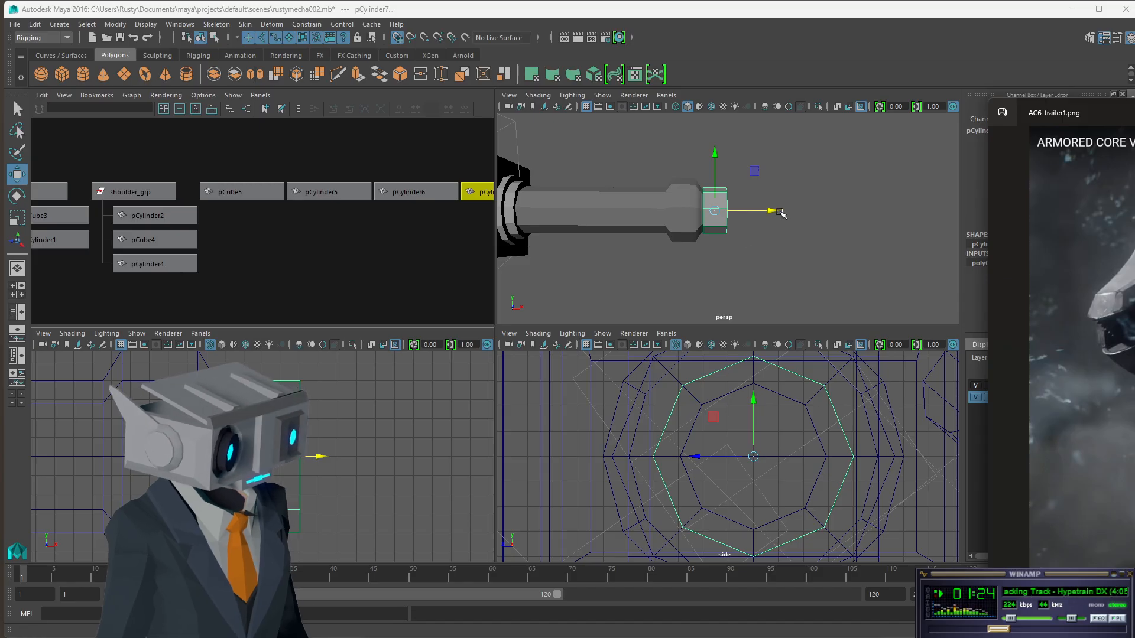
click(762, 210)
alt+drag(761, 209, 737, 211)
click(702, 212)
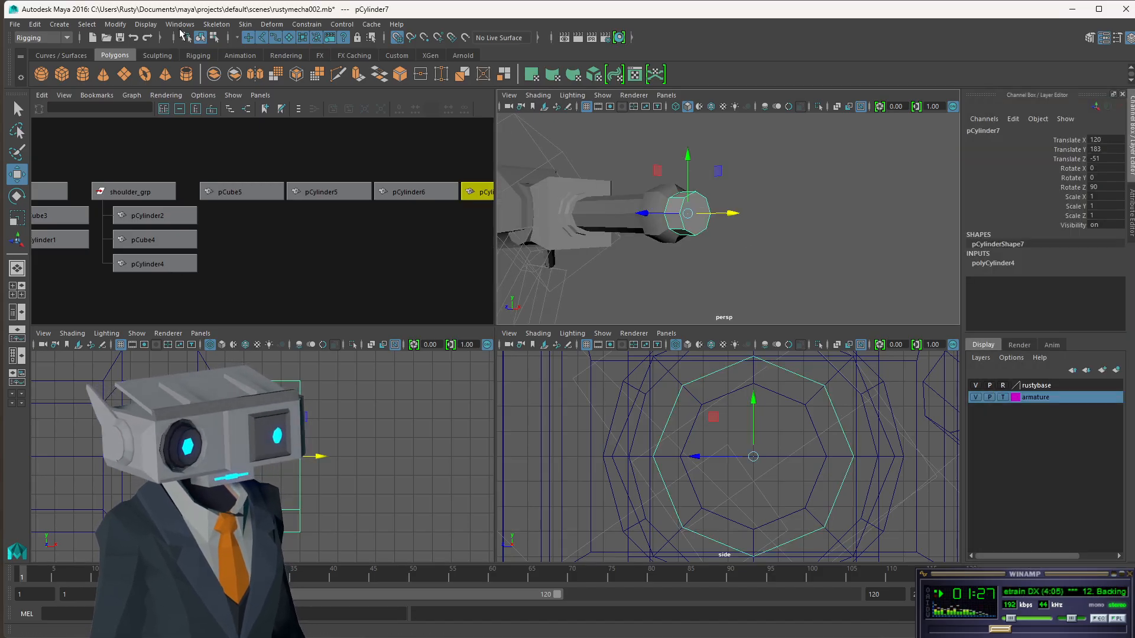
click(214, 37)
click(690, 212)
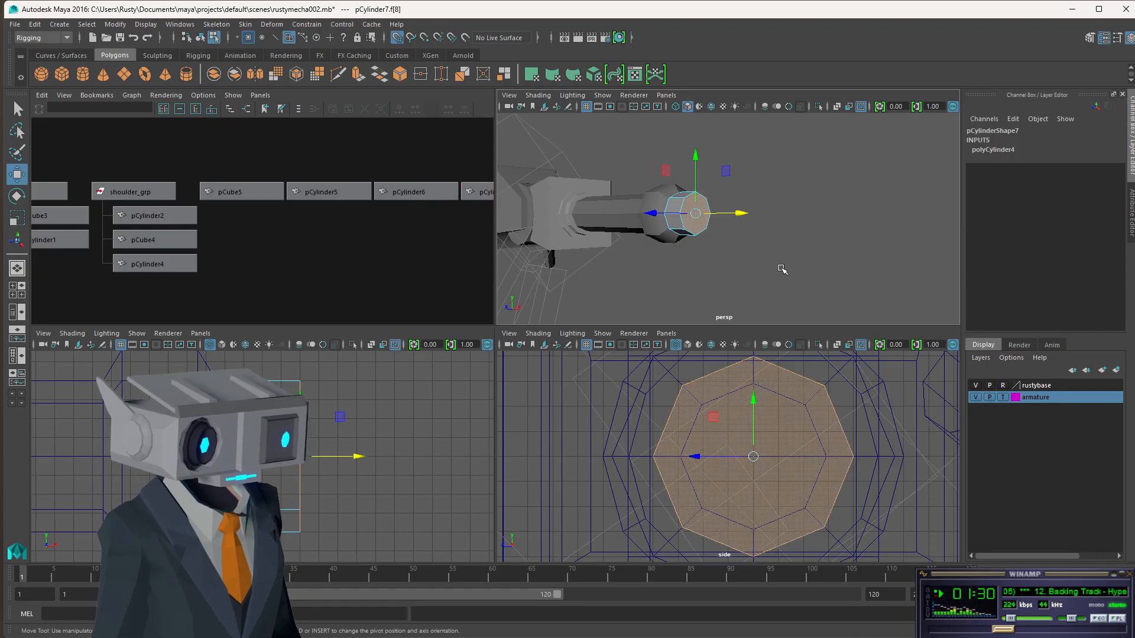
key(ctrl+e)
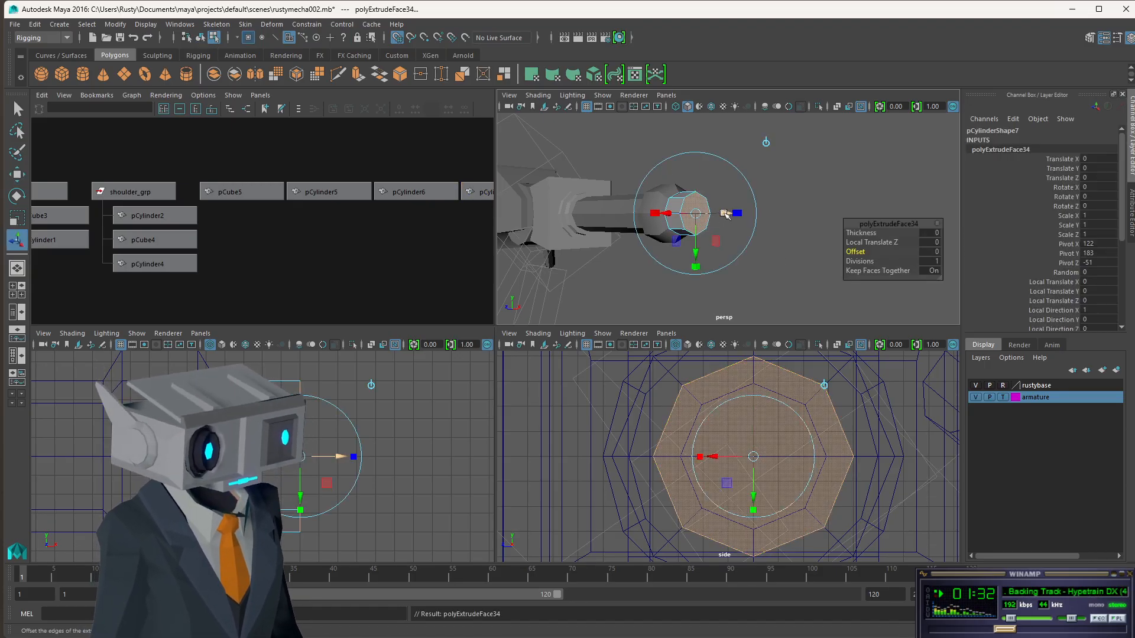
drag(726, 214, 749, 213)
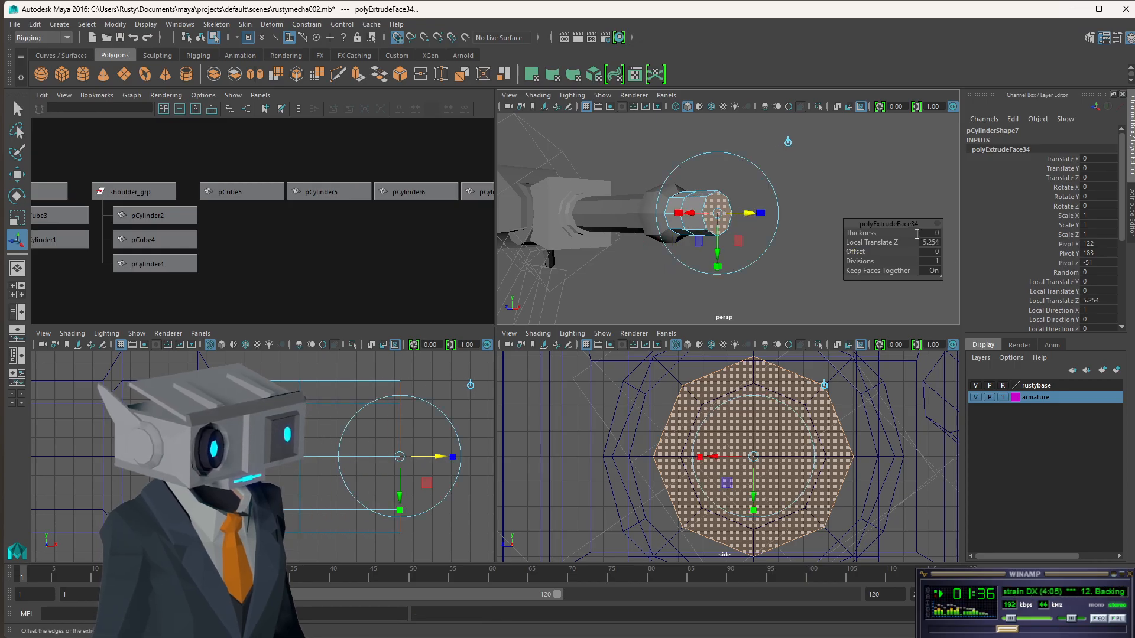
click(928, 244)
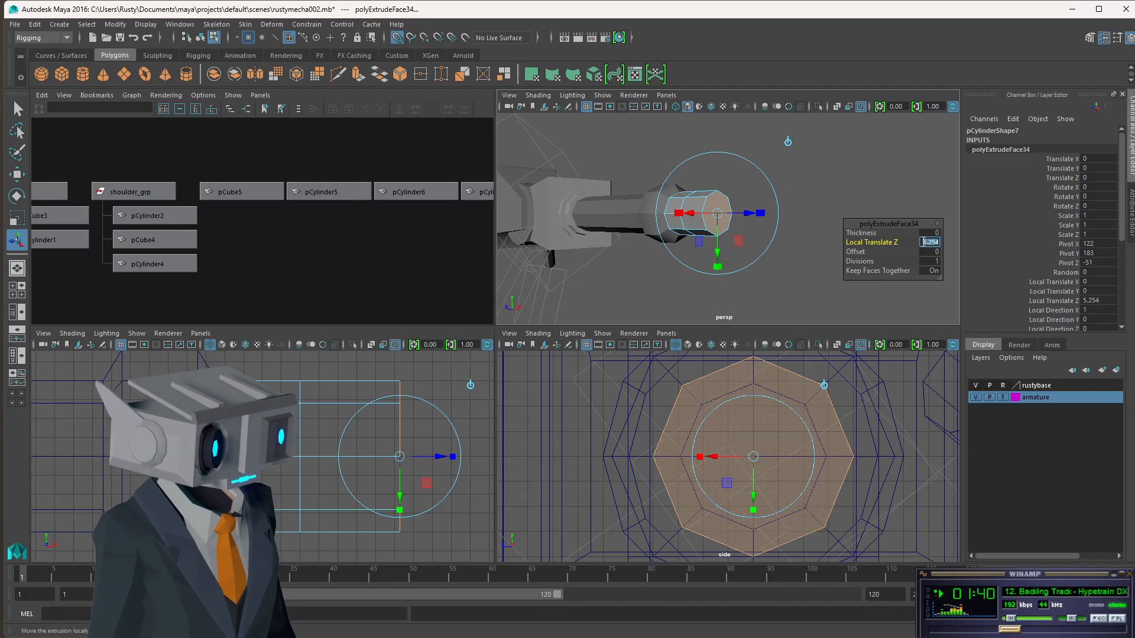
text(5)
key(Tab)
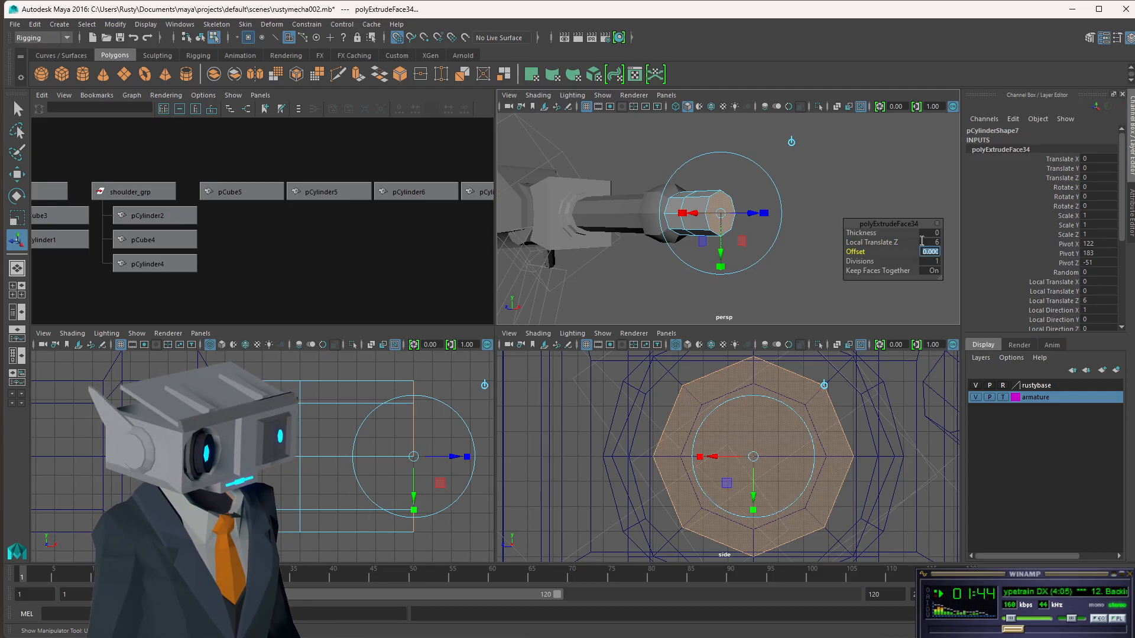
Try offsets of 2, 3 and 0.5 on the extruded end face.
key(Tab)
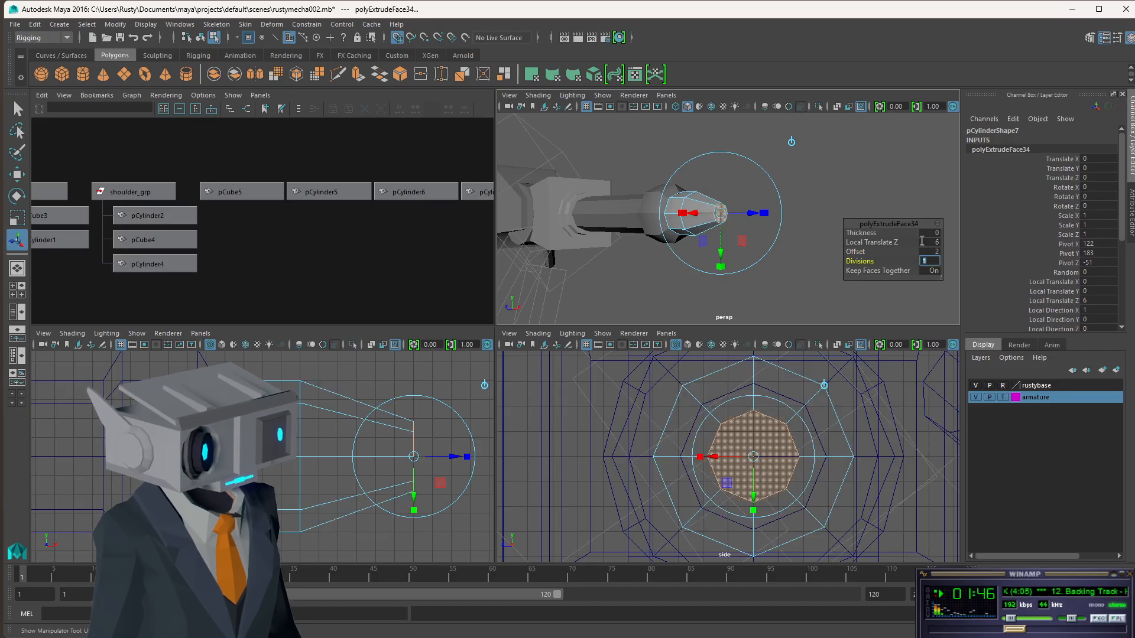
click(932, 253)
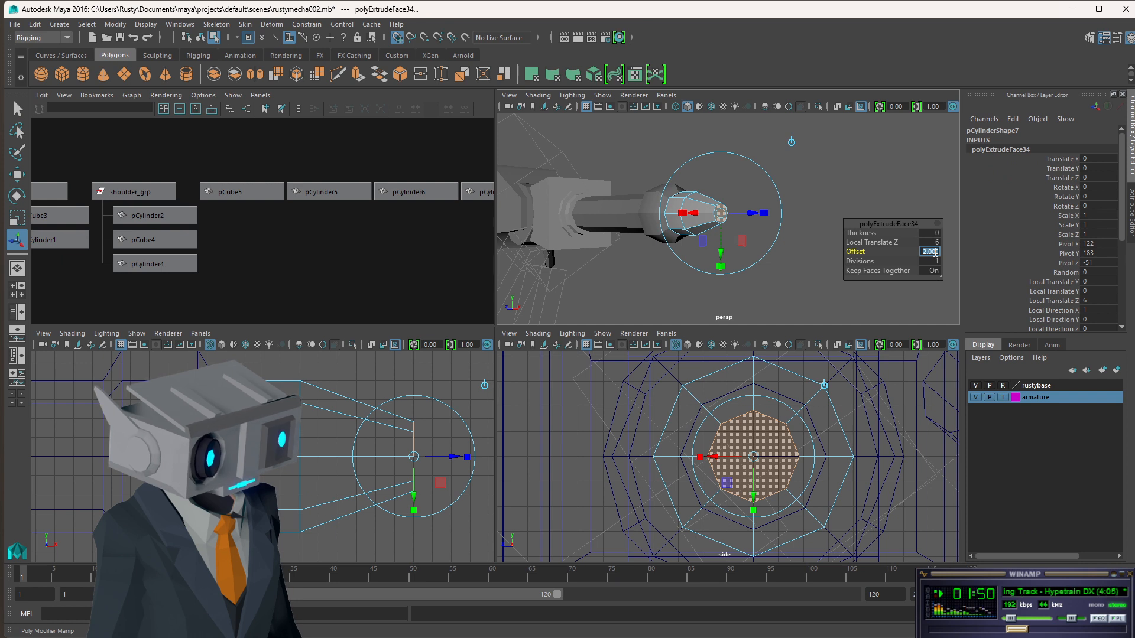
key(Return)
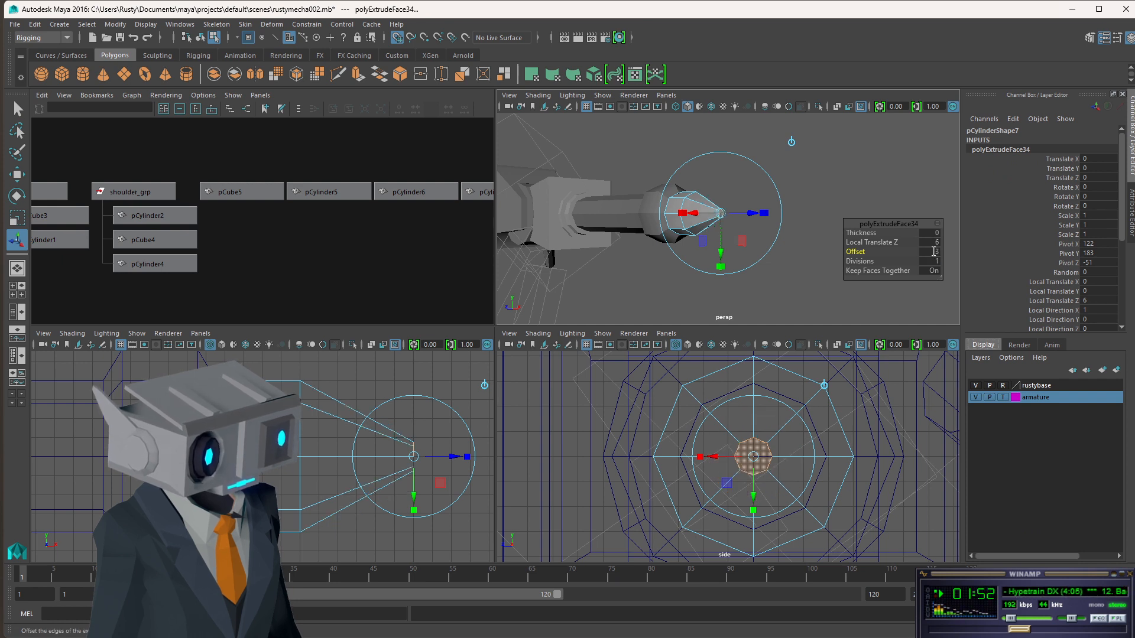
click(934, 252)
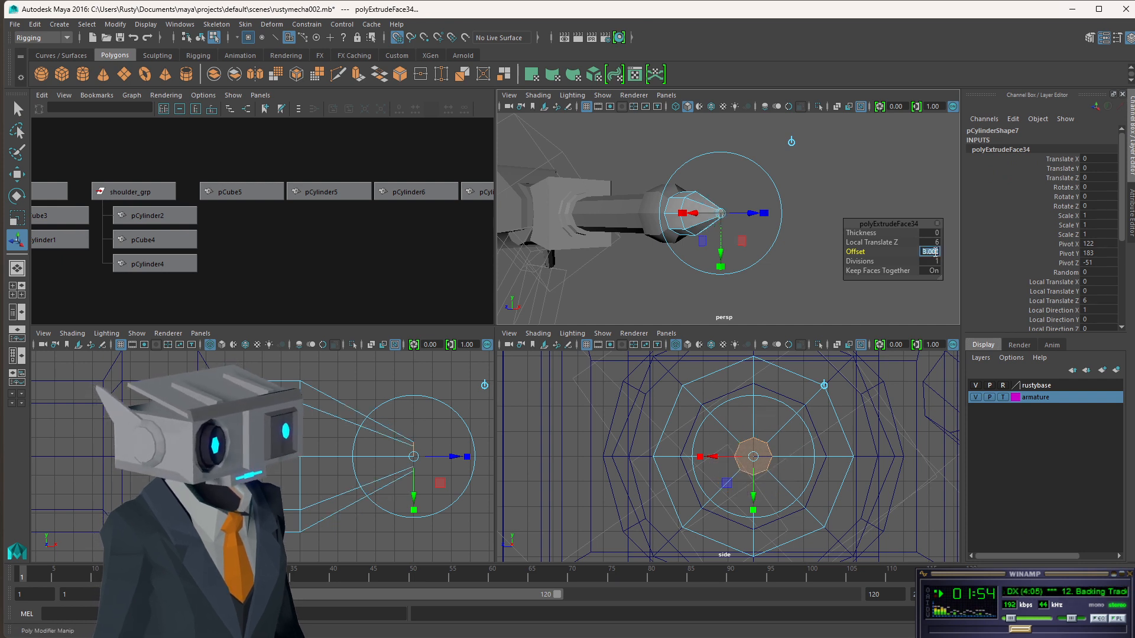
text(.5)
key(Tab)
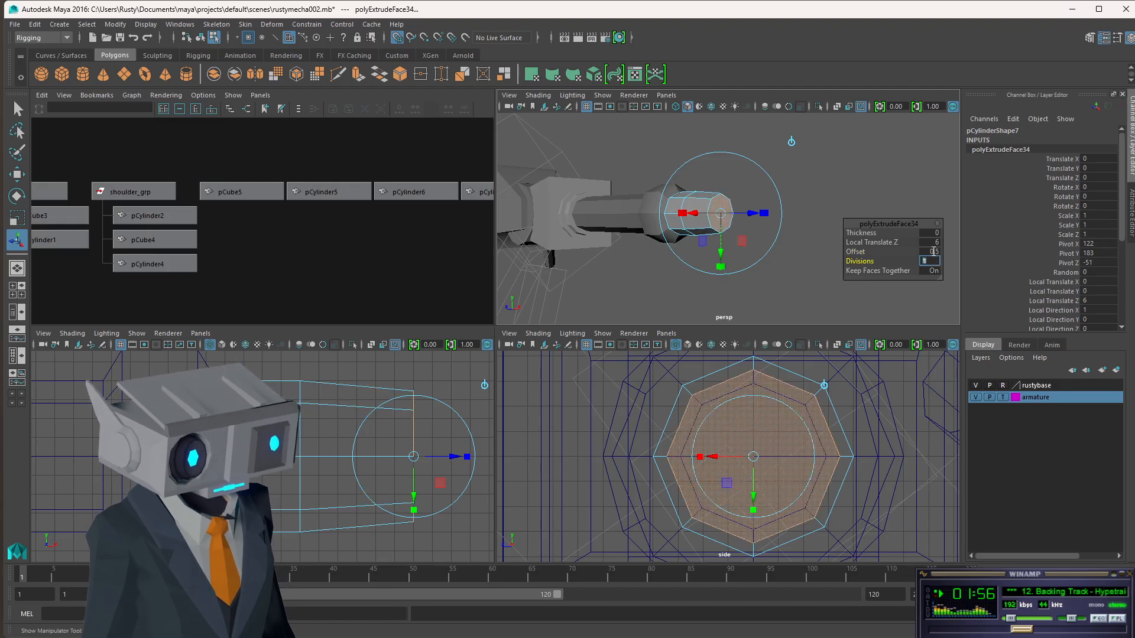
Taper the extruded end of the cylinder by setting the extrusion's offset to 1.
alt+drag(763, 203, 789, 194)
click(927, 252)
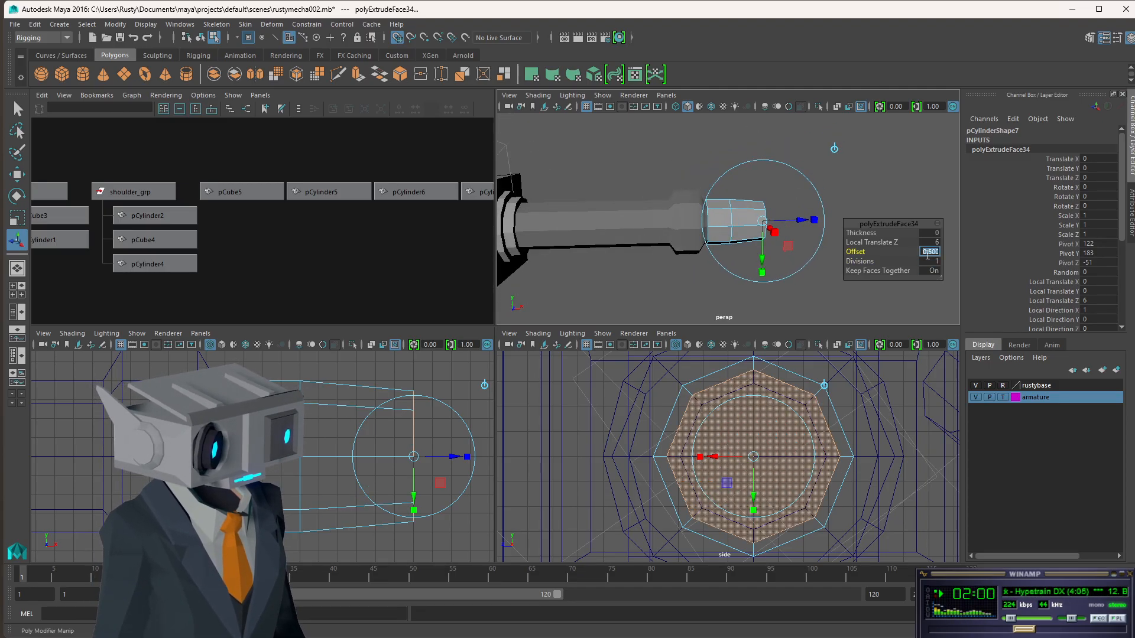
text(1)
key(Return)
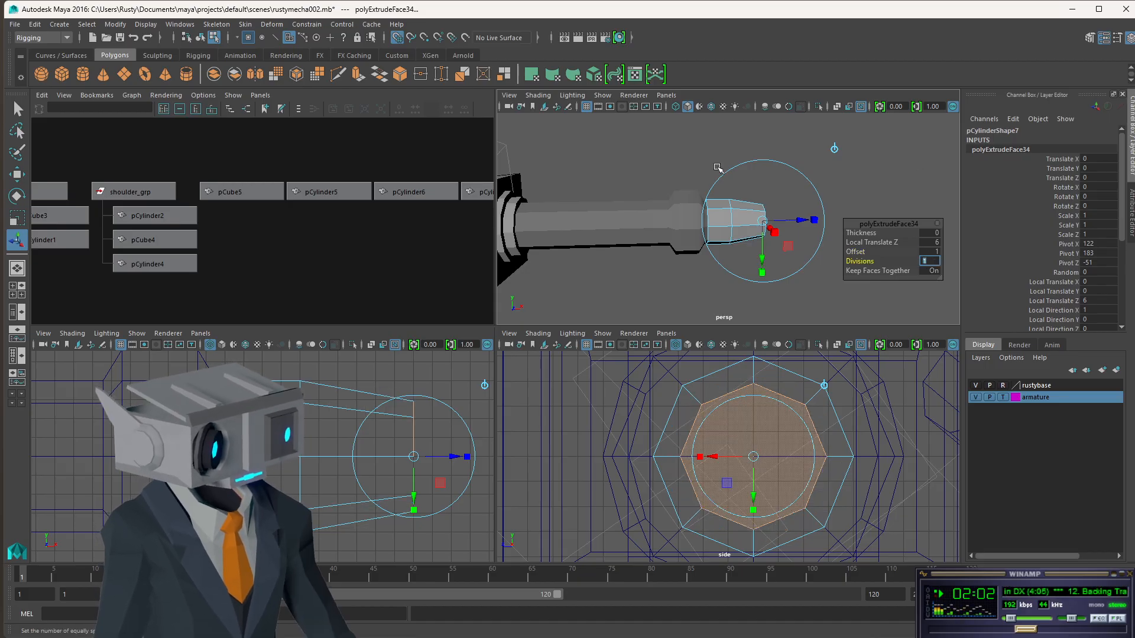
mouse_move(801, 212)
alt+mouse_down()
mouse_move(820, 120)
mouse_move(810, 118)
mouse_move(798, 201)
alt+mouse_up()
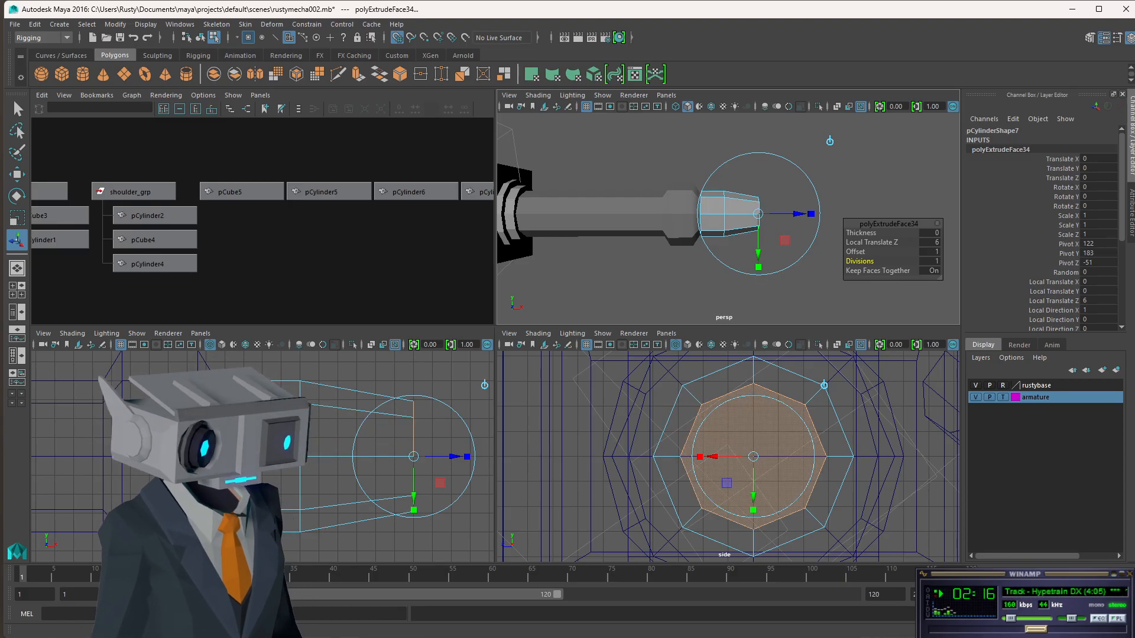
Extrude the outer end face of the tapered cylinder with a Local Translate Z of 10.
click(18, 109)
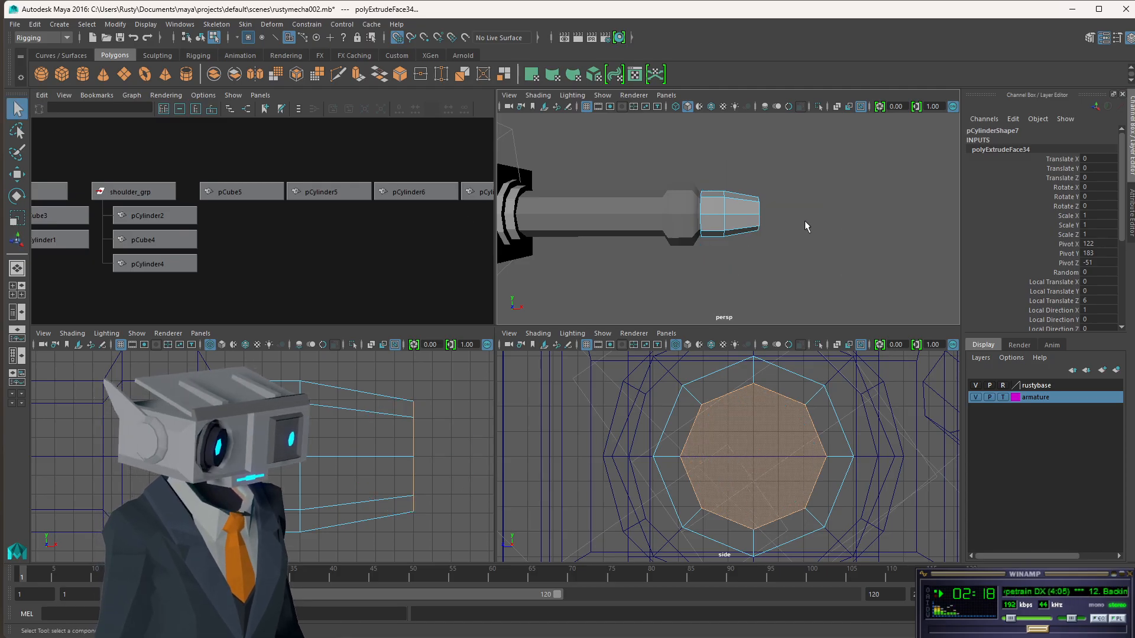
scroll(808, 273, down, 10)
scroll(808, 273, up, 4)
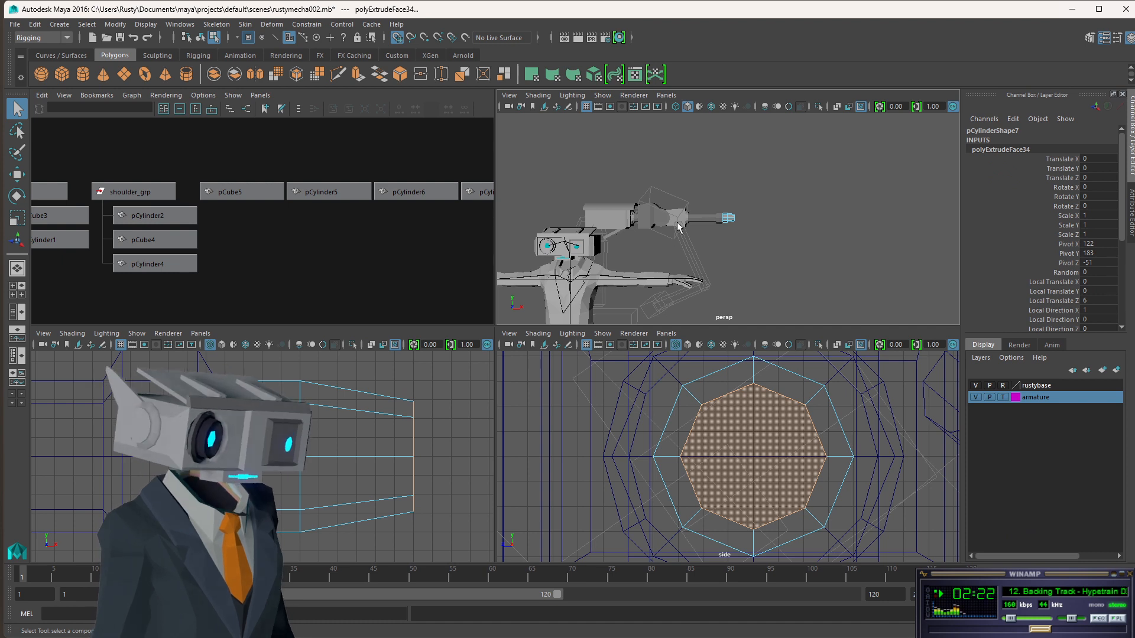
scroll(701, 279, up, 3)
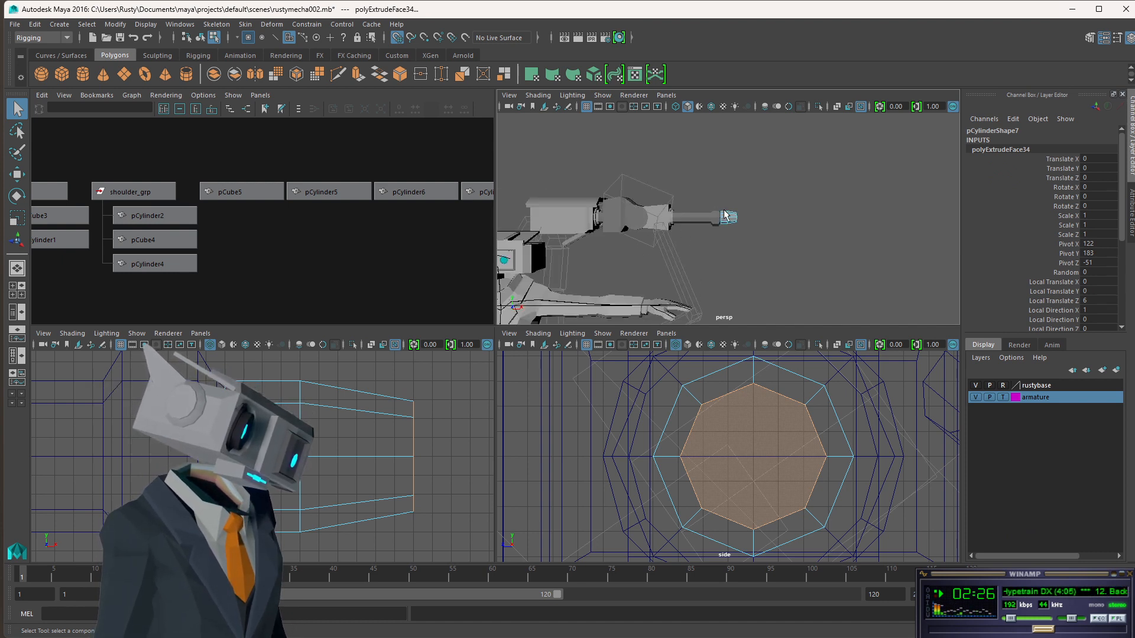
alt+drag(788, 218, 732, 218)
scroll(732, 218, up, 3)
click(750, 201)
click(678, 199)
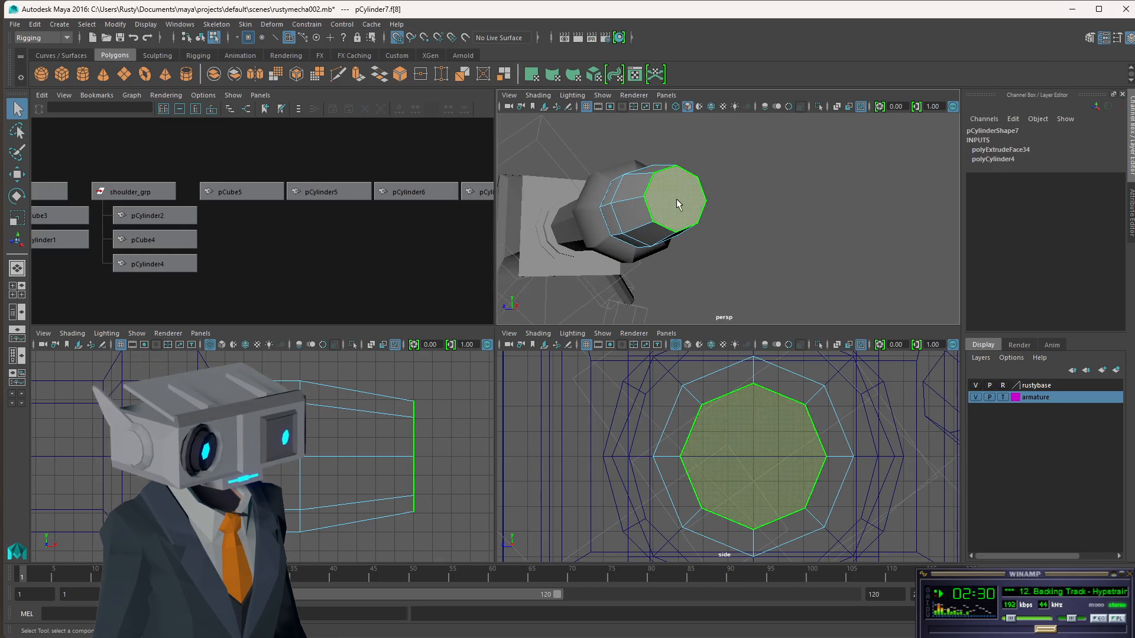
scroll(717, 221, down, 3)
alt+drag(718, 228, 796, 226)
key(ctrl+e)
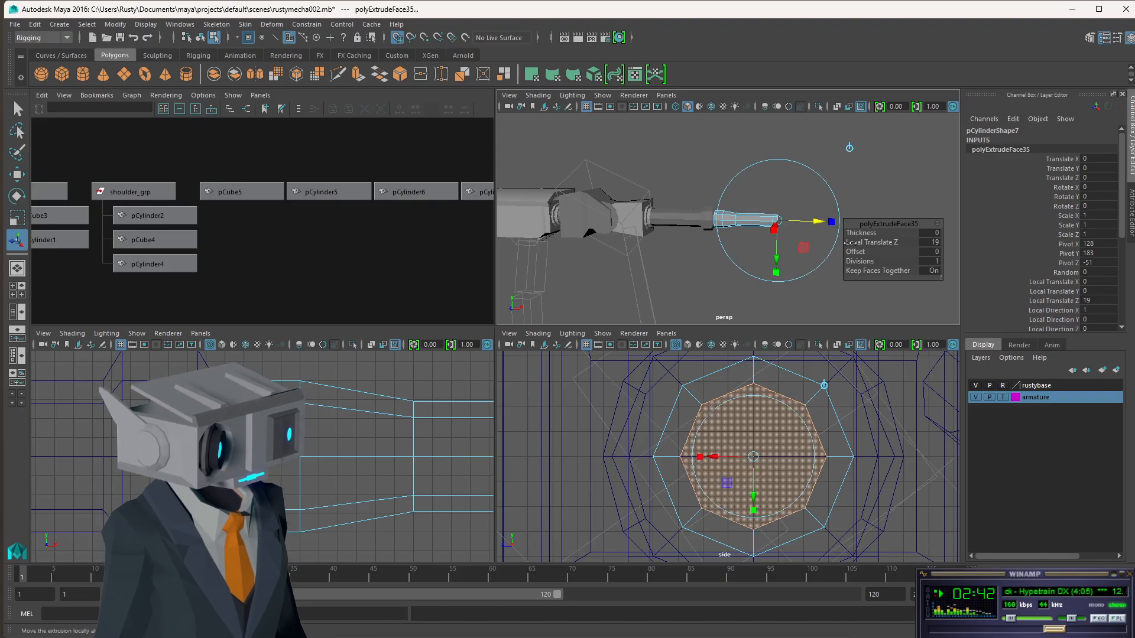
click(931, 243)
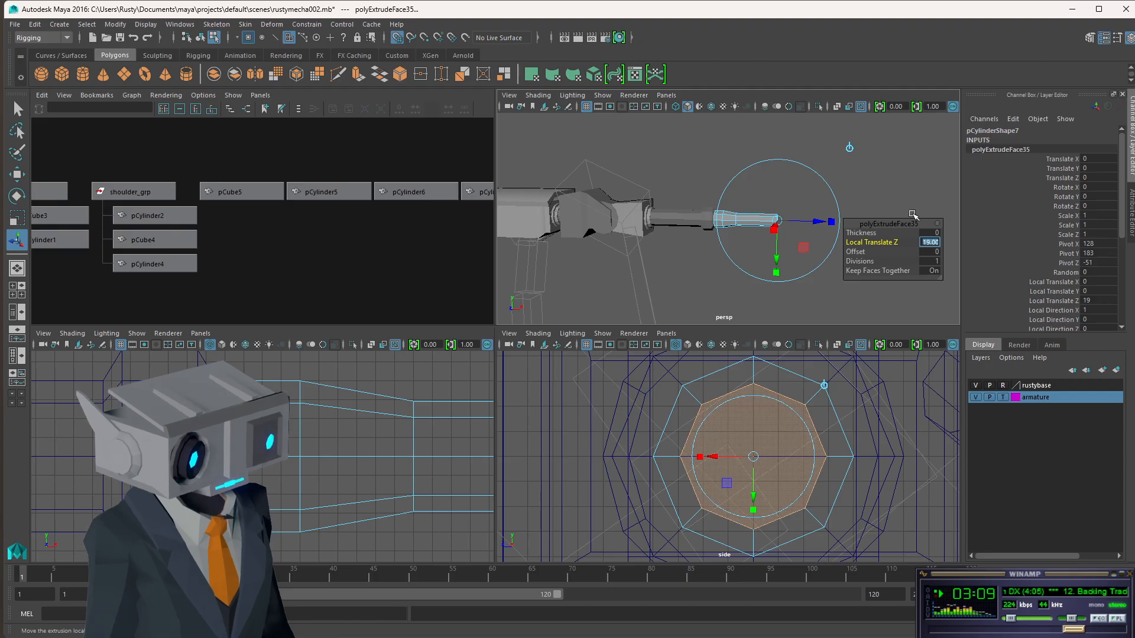
key(Return)
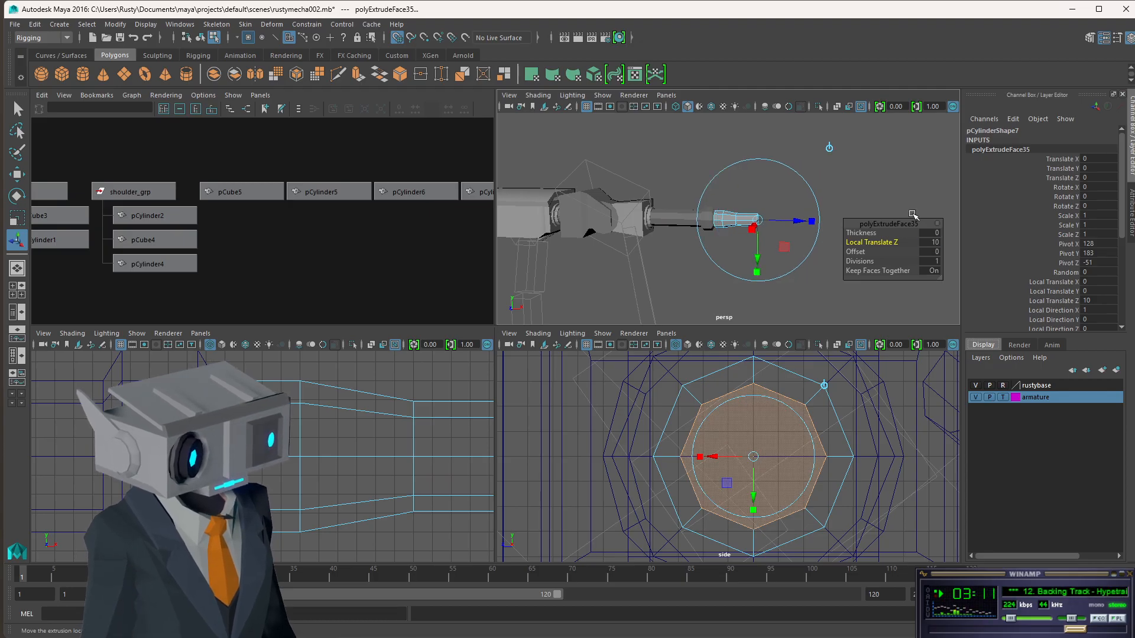
click(843, 199)
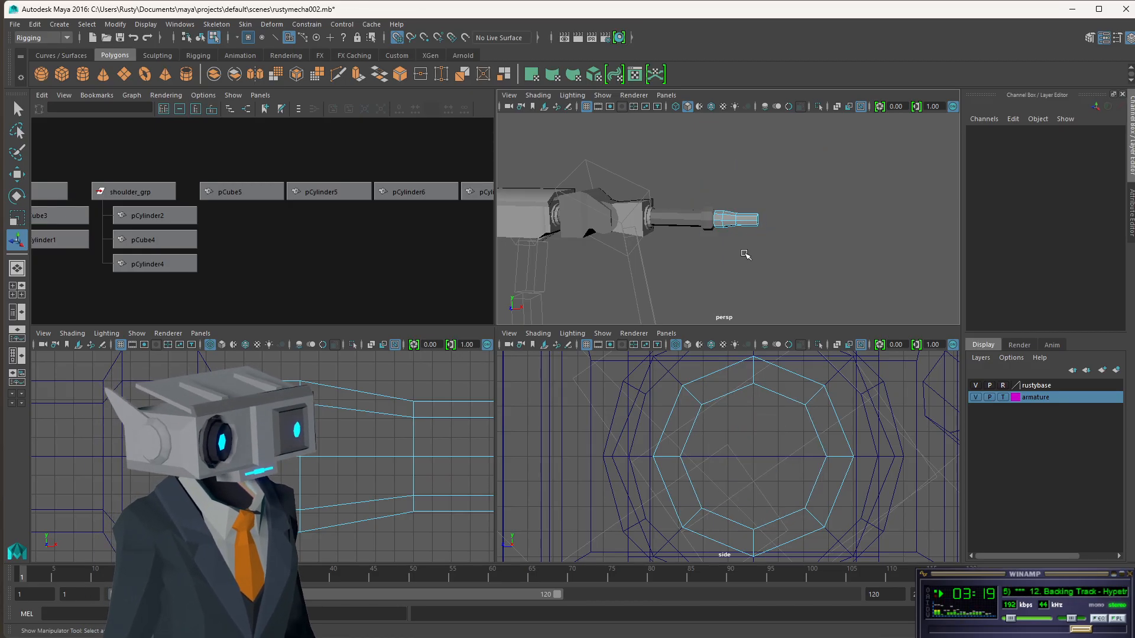
Return to object selection and create a polygon cube with width, height and depth 20 and one width subdivision.
mouse_move(766, 230)
alt+mouse_down()
mouse_move(798, 233)
mouse_move(758, 221)
mouse_move(810, 206)
mouse_move(768, 226)
alt+mouse_up()
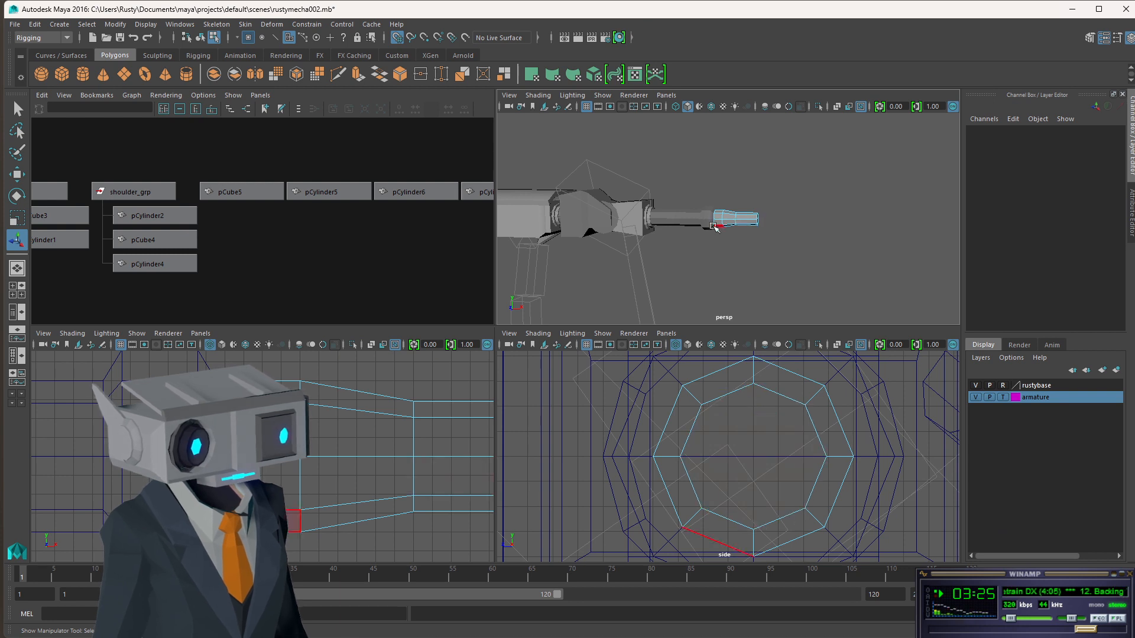
scroll(761, 224, up, 5)
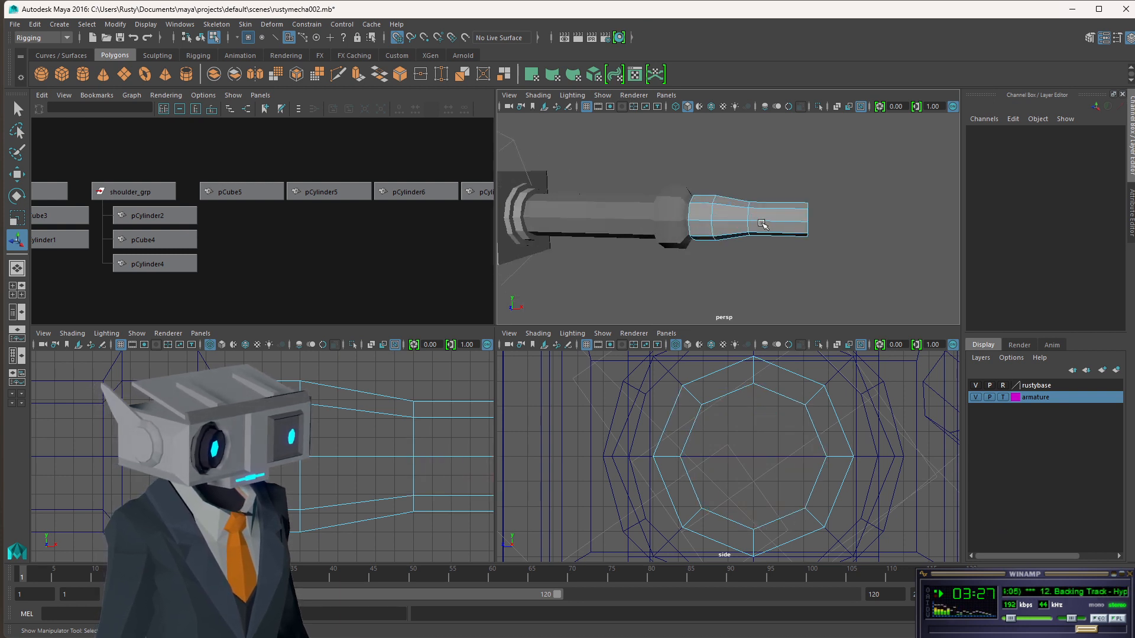
alt+drag(848, 227, 814, 228)
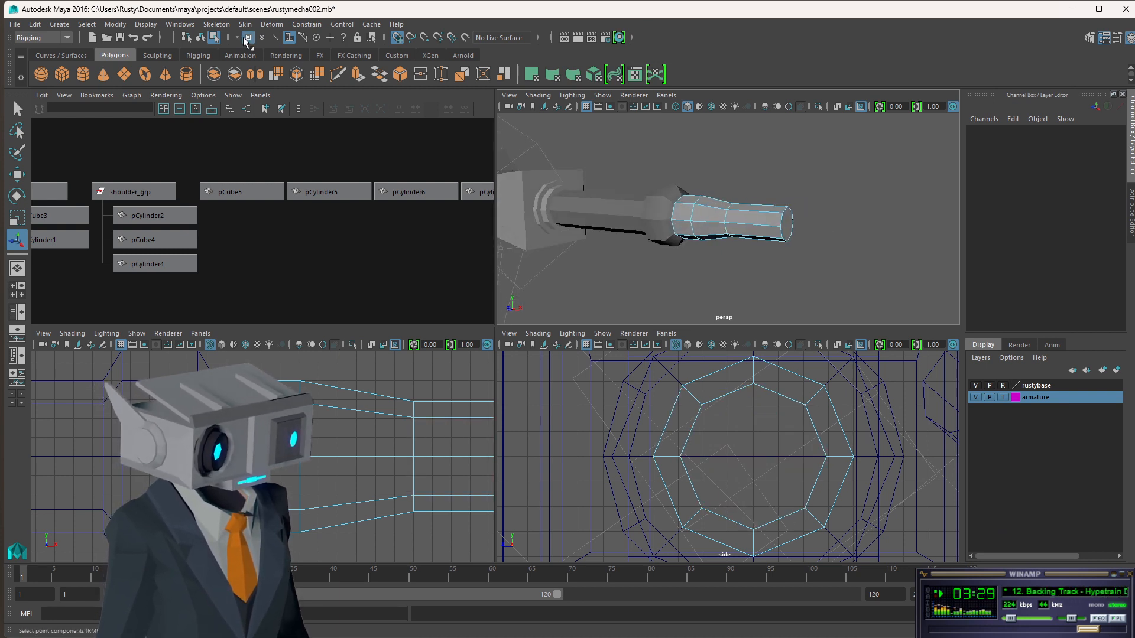
click(201, 36)
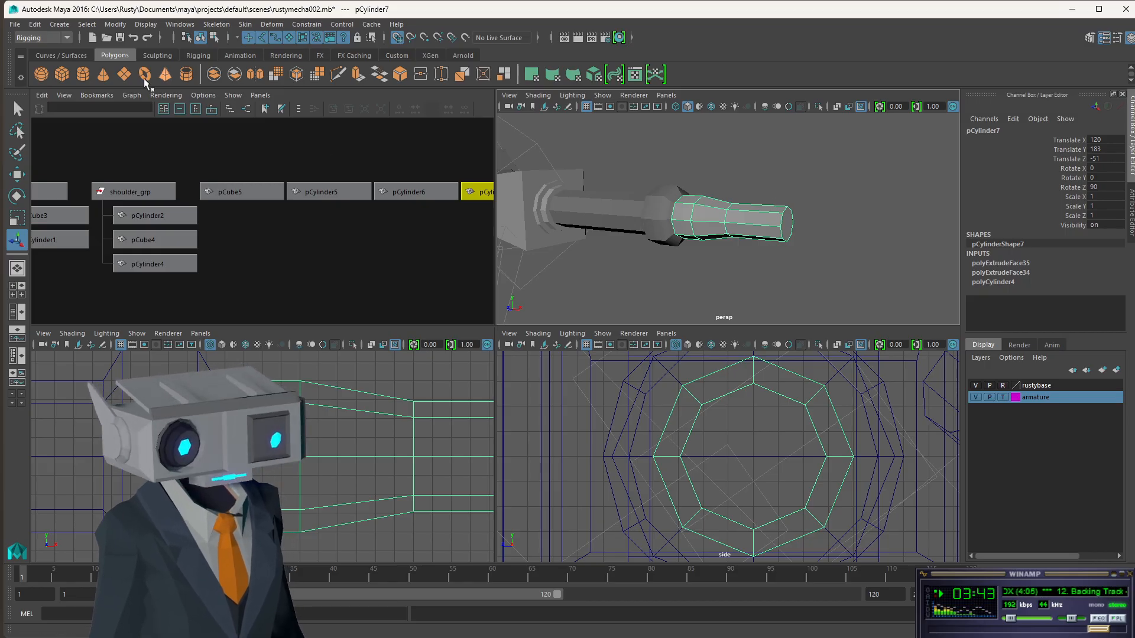
click(62, 73)
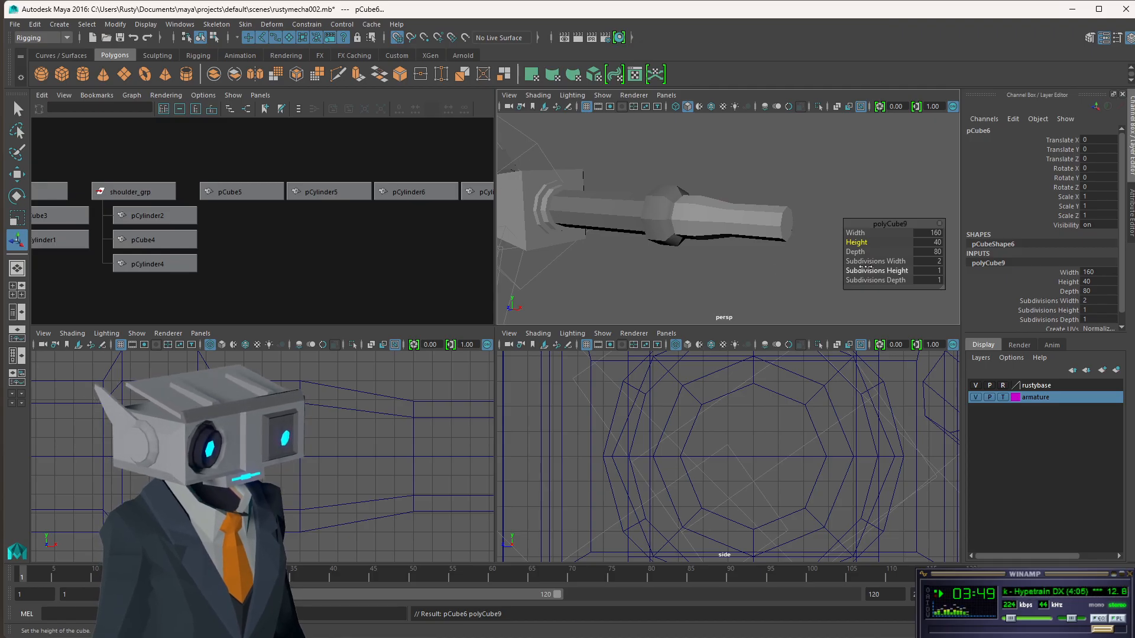
click(927, 232)
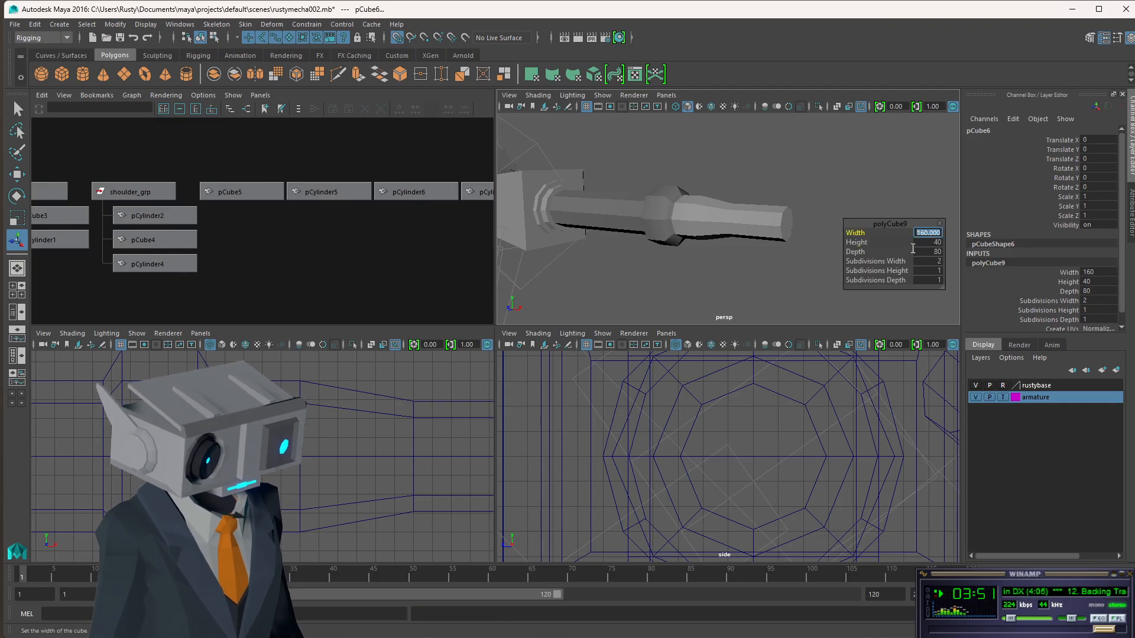
text(20)
key(Tab)
text(20)
key(Tab)
text(20)
key(Tab)
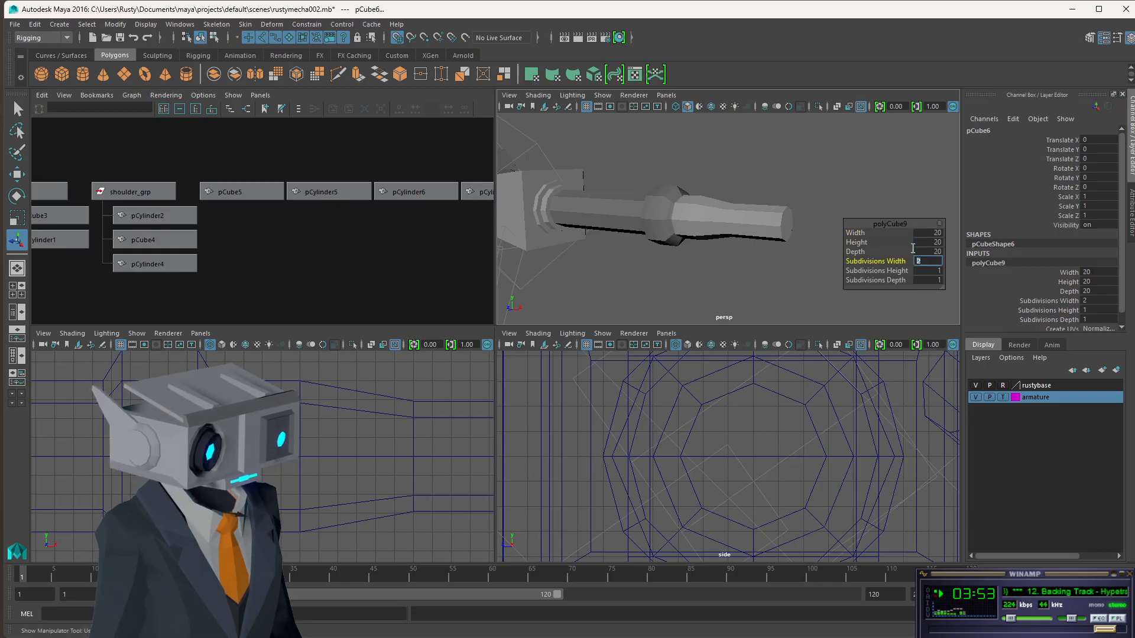
key(Return)
Move the cube to the end of the arm, at Translate X 140, Translate Y 183 and Translate Z -51.
scroll(314, 456, down, 10)
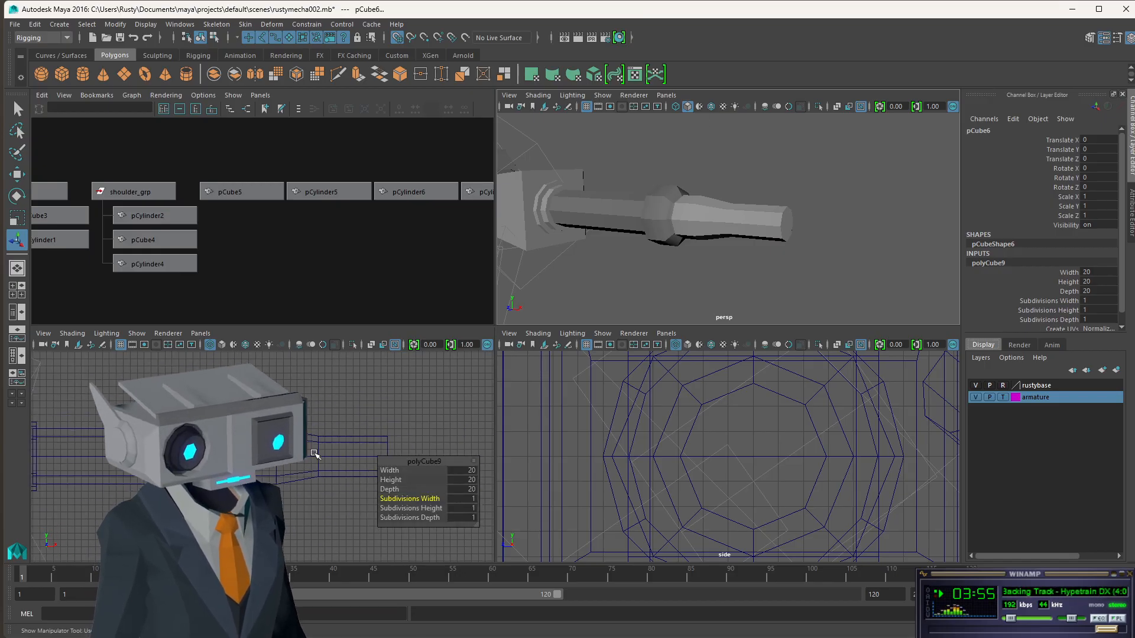
scroll(286, 438, up, 10)
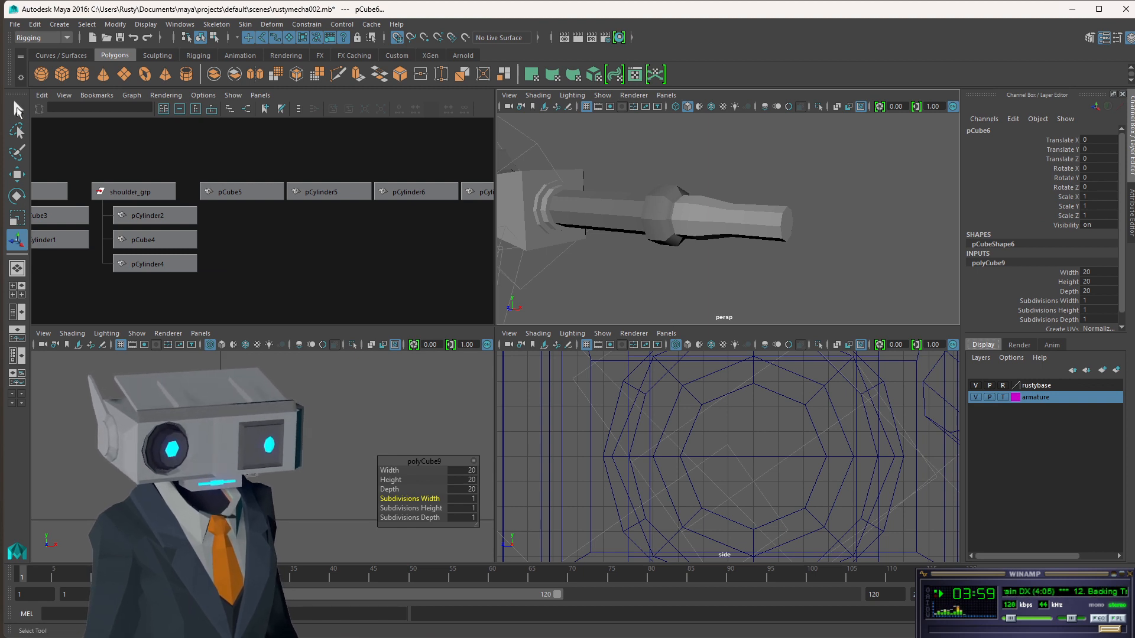
click(18, 110)
key(w)
drag(220, 521, 269, 456)
scroll(606, 308, down, 6)
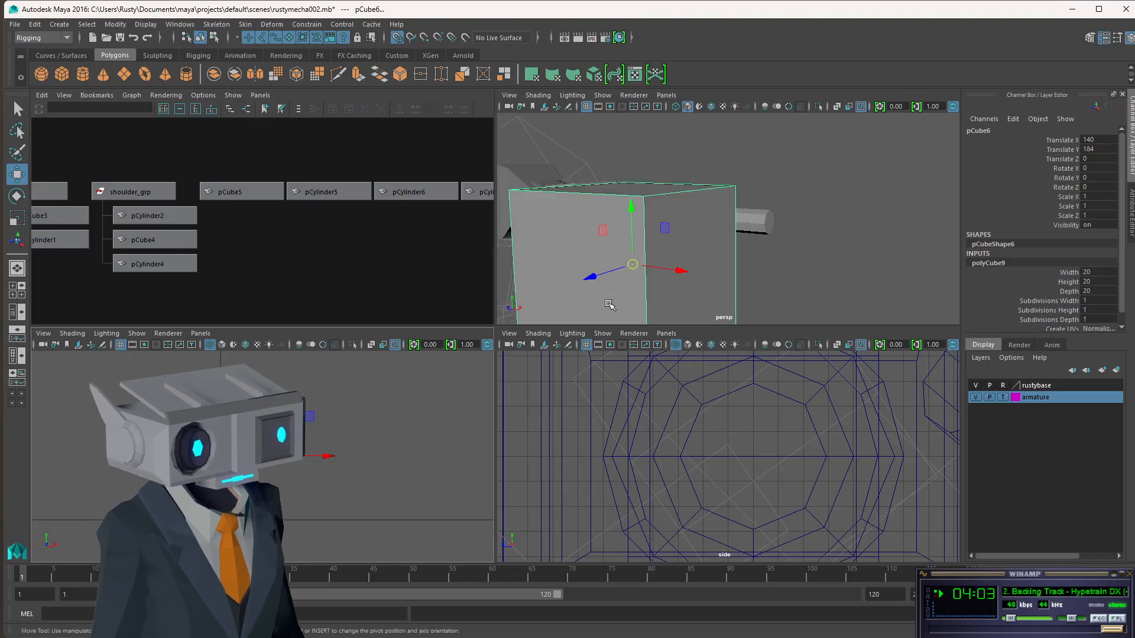
scroll(623, 290, up, 2)
drag(634, 257, 764, 220)
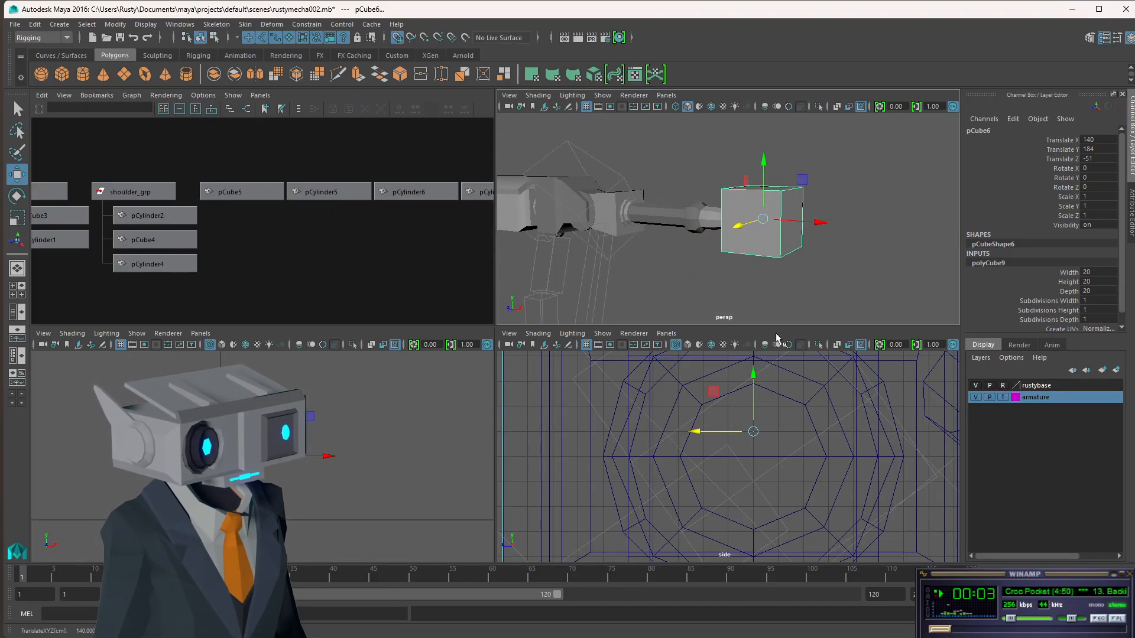
drag(754, 374, 759, 456)
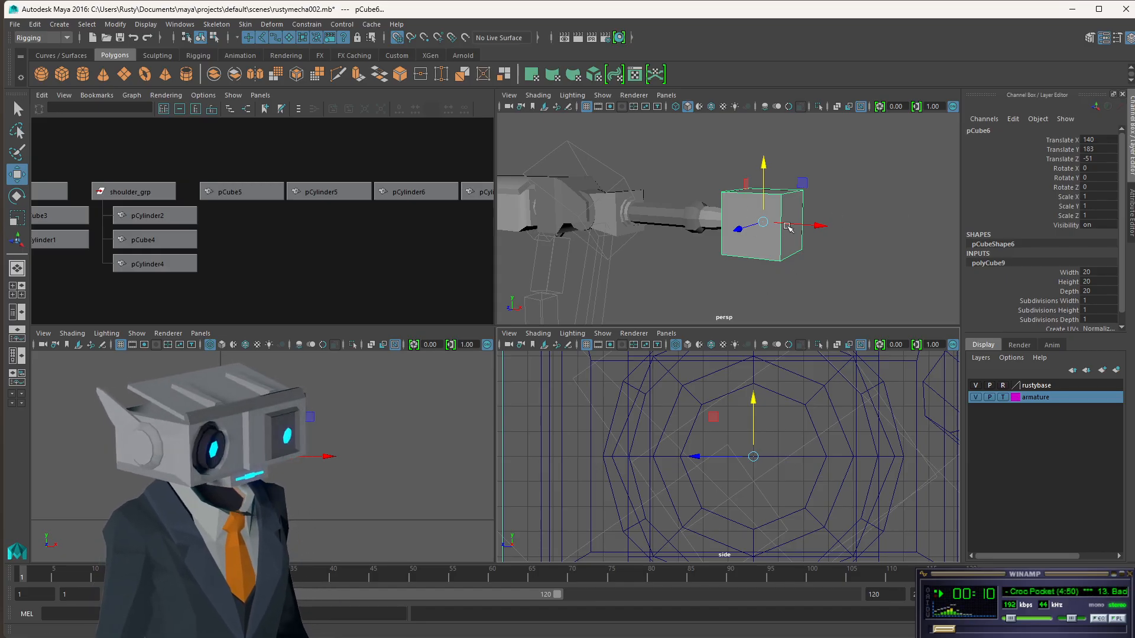
Resize the cube at the arm's end to a width, height and depth of 10.
alt+drag(788, 229, 824, 229)
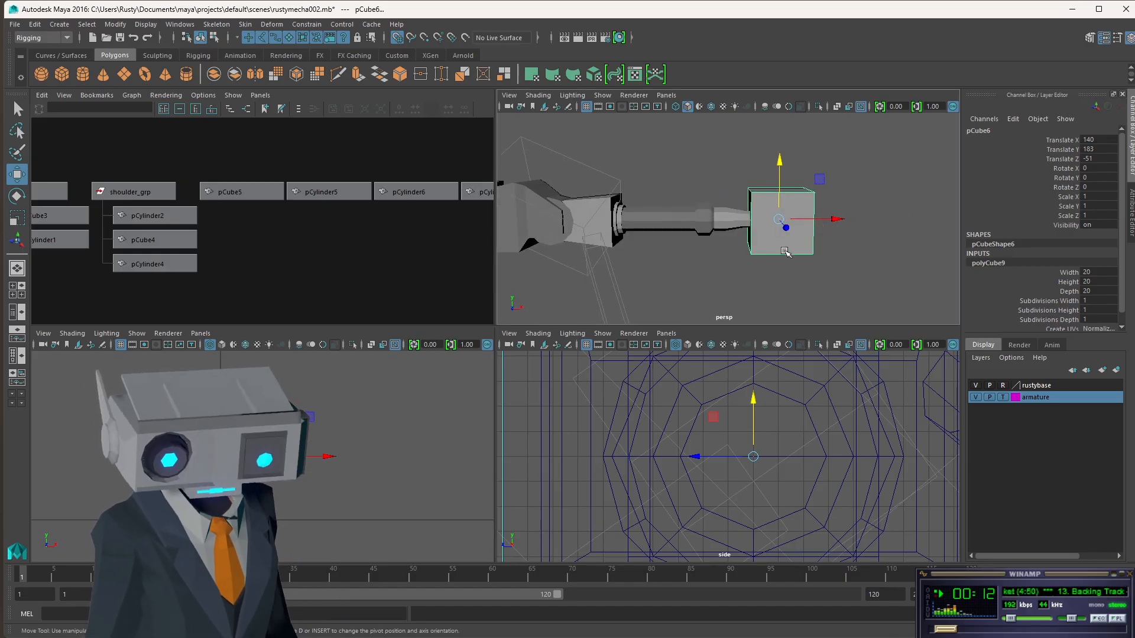
scroll(790, 249, up, 5)
scroll(813, 244, down, 2)
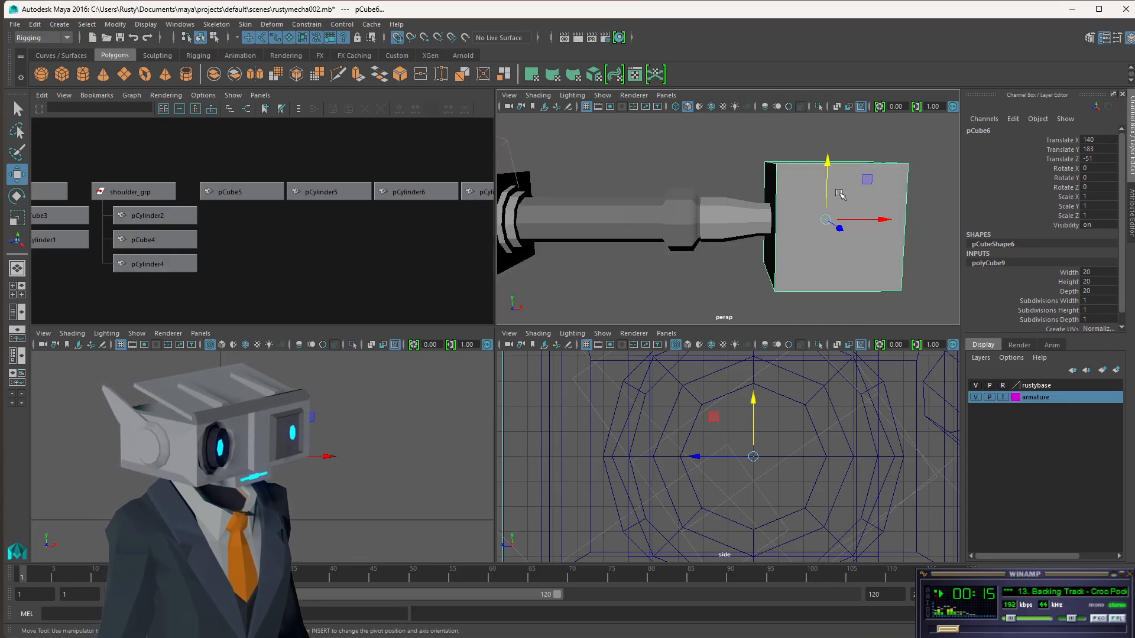
click(1105, 272)
text(10)
key(Tab)
text(10)
key(Tab)
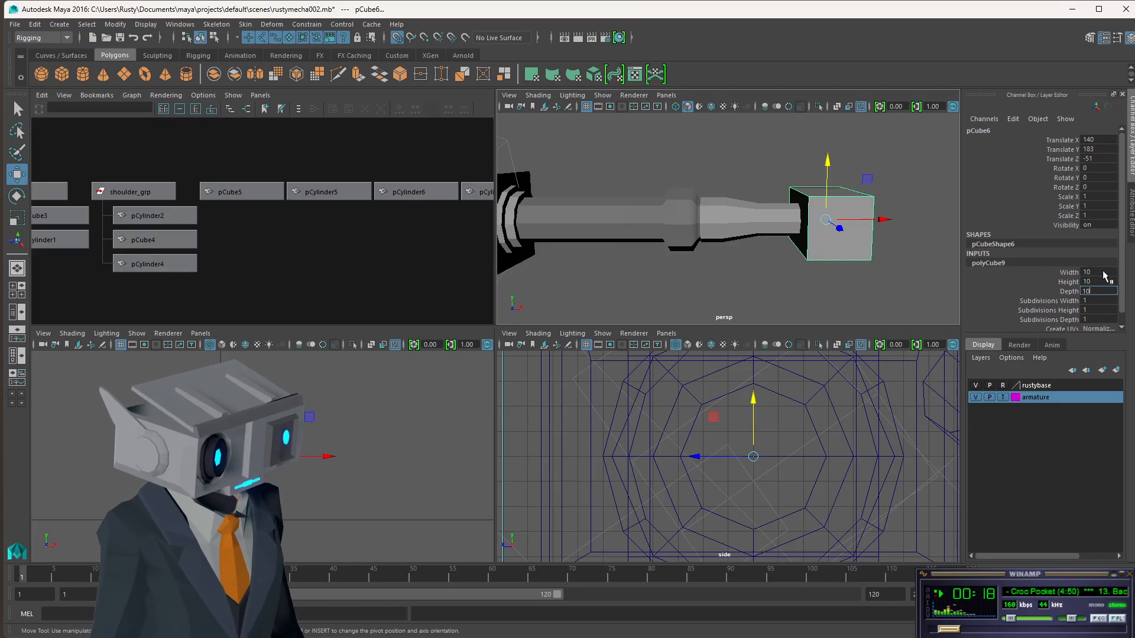
text(10)
key(Return)
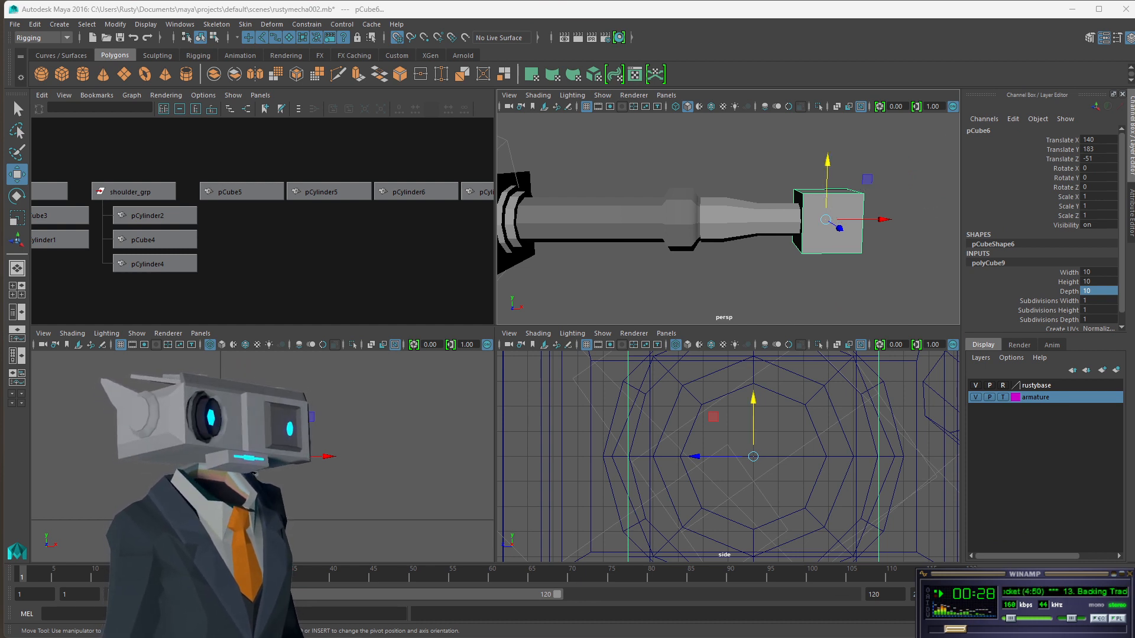
Check the AC6-trailer1.png reference image and try a height of 8 on the cube.
key(alt+Tab)
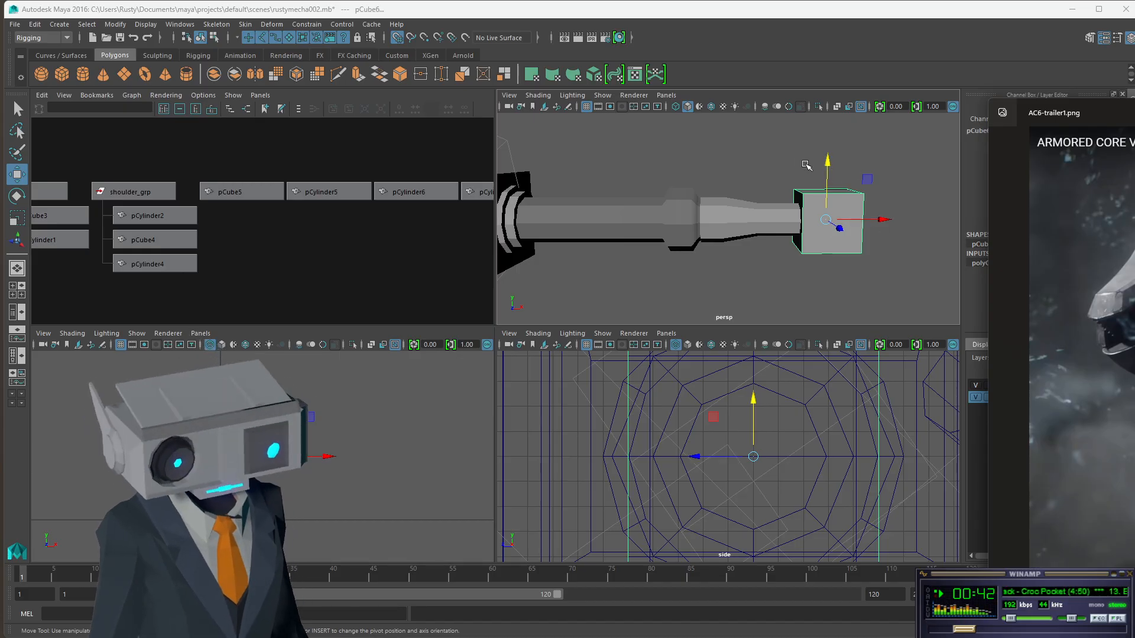
click(828, 18)
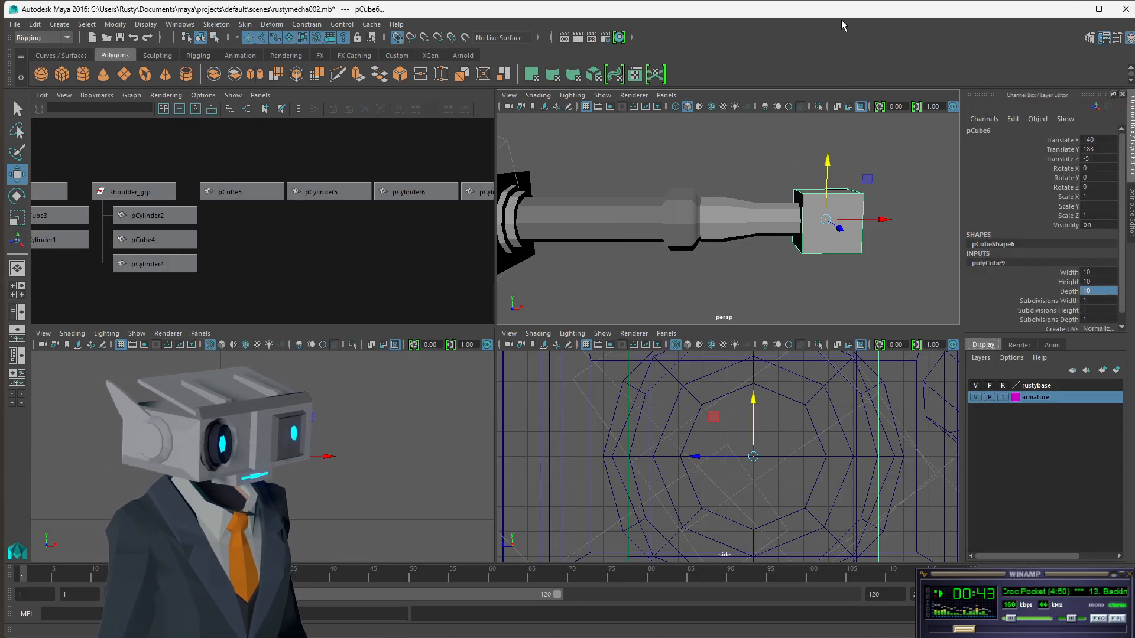
click(1100, 281)
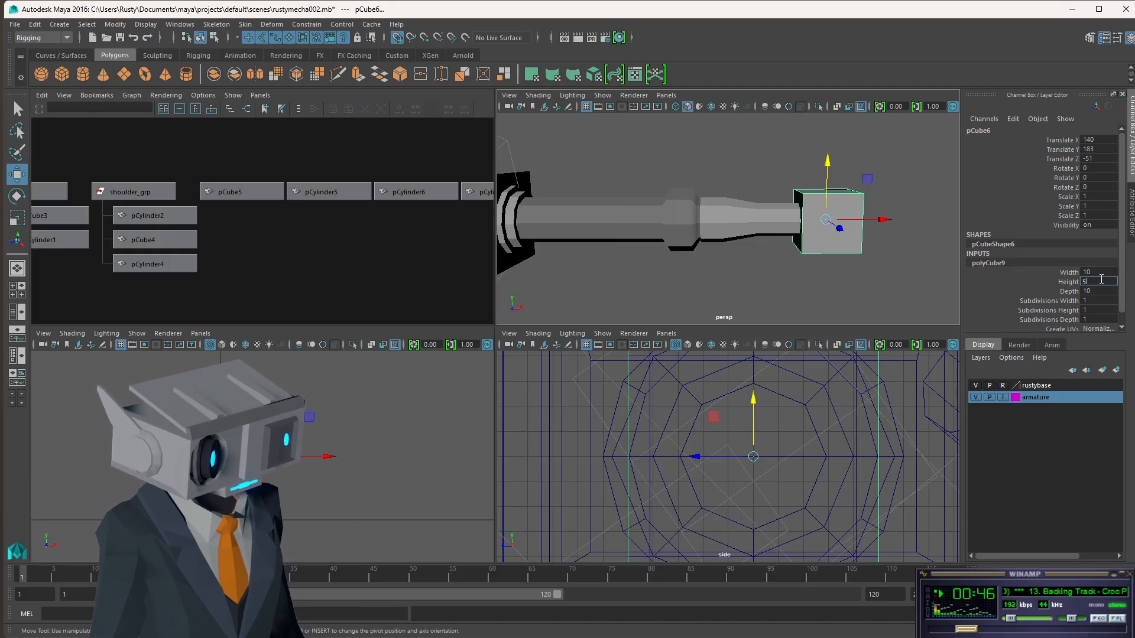
key(Return)
text(8)
key(Return)
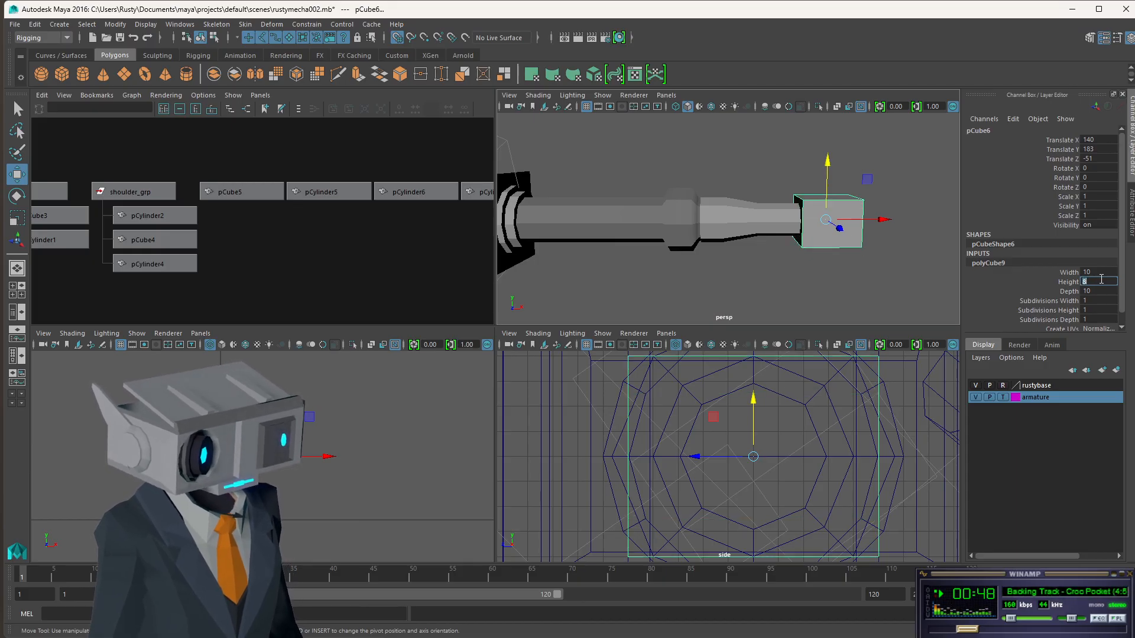
Set the cube's depth to 15.
alt+drag(845, 186, 735, 187)
double_click(1091, 292)
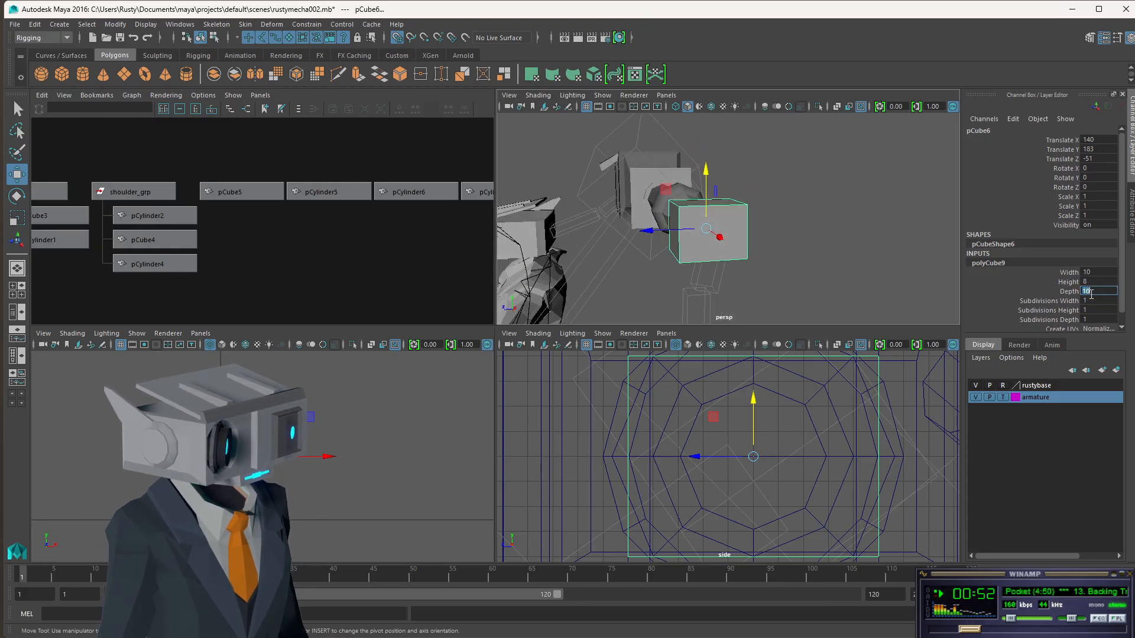
text(15)
key(Return)
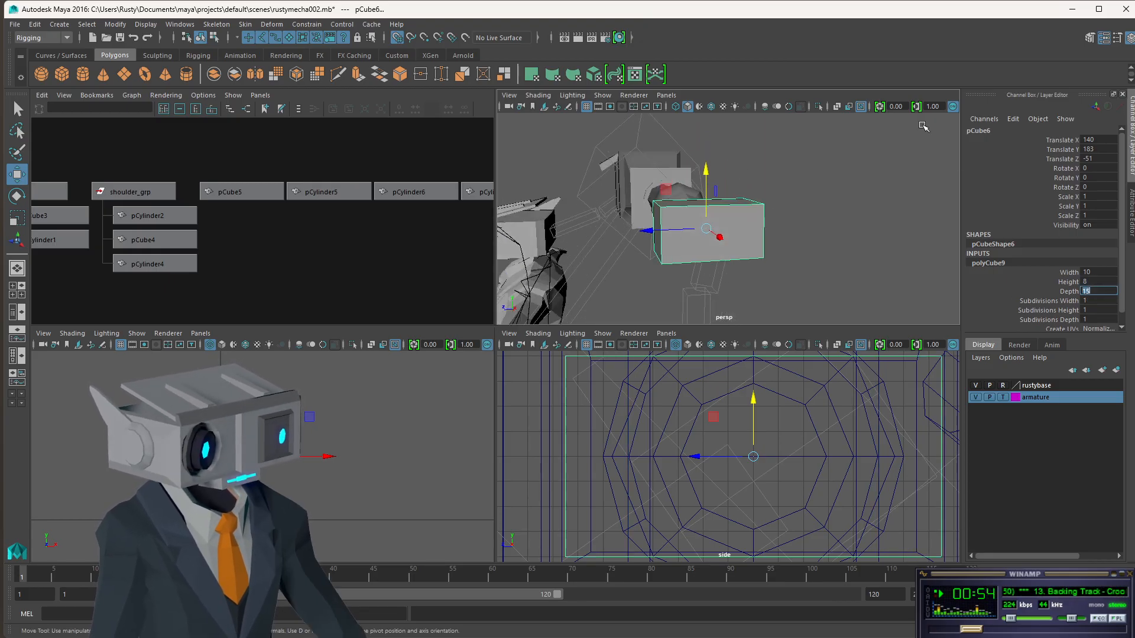
alt+drag(786, 195, 835, 195)
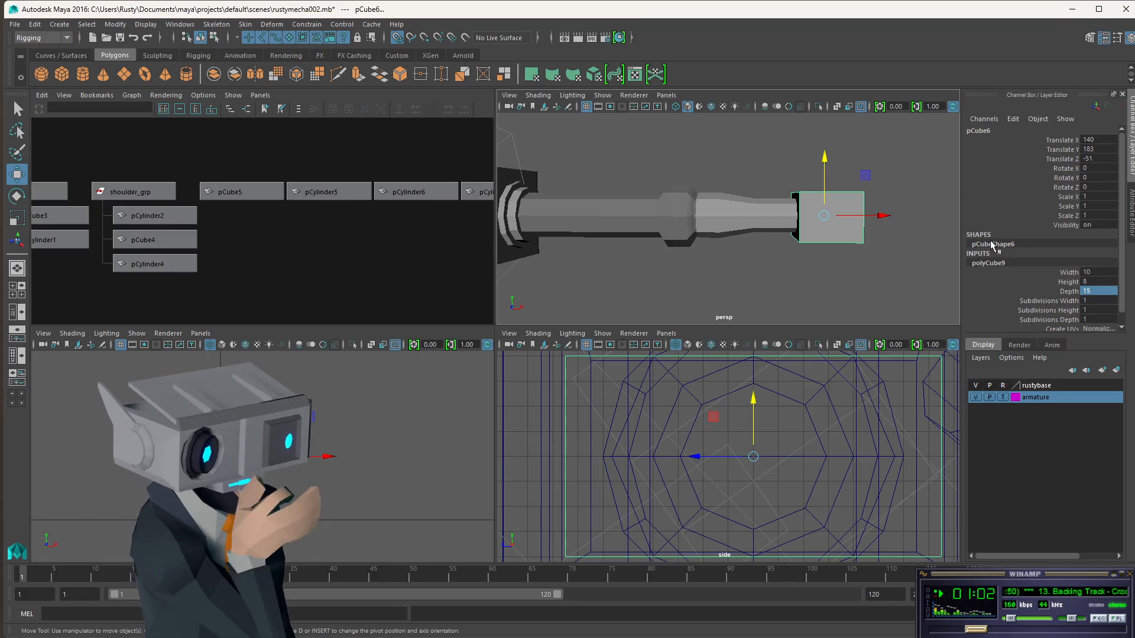
Set the height of the cube at the arm's end to 10.
click(1095, 281)
text(10)
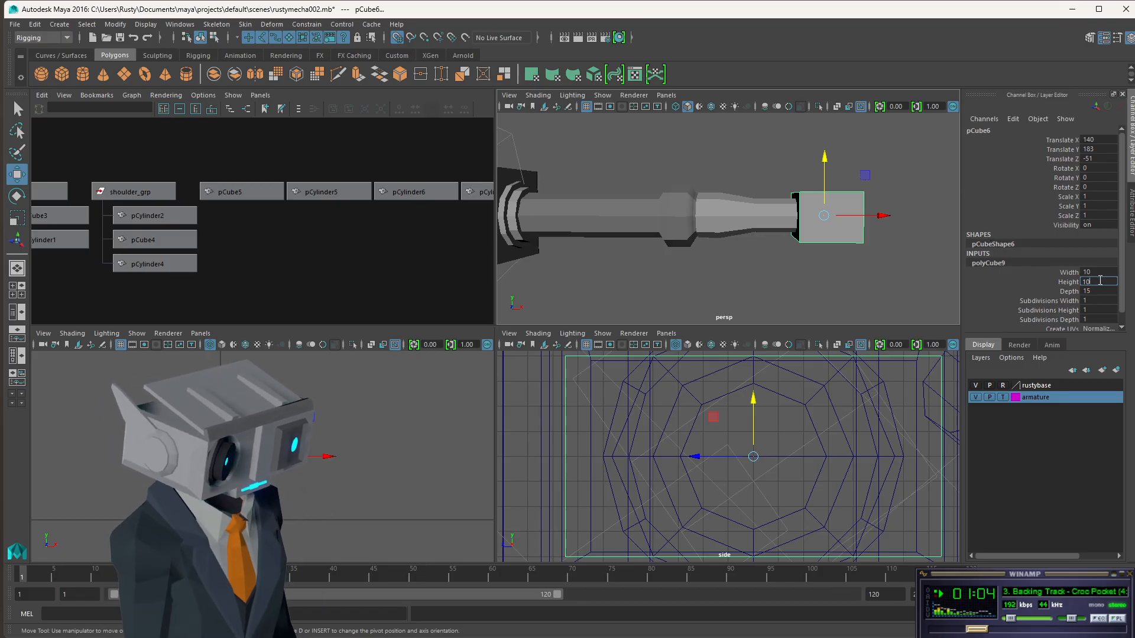
key(Return)
click(1098, 273)
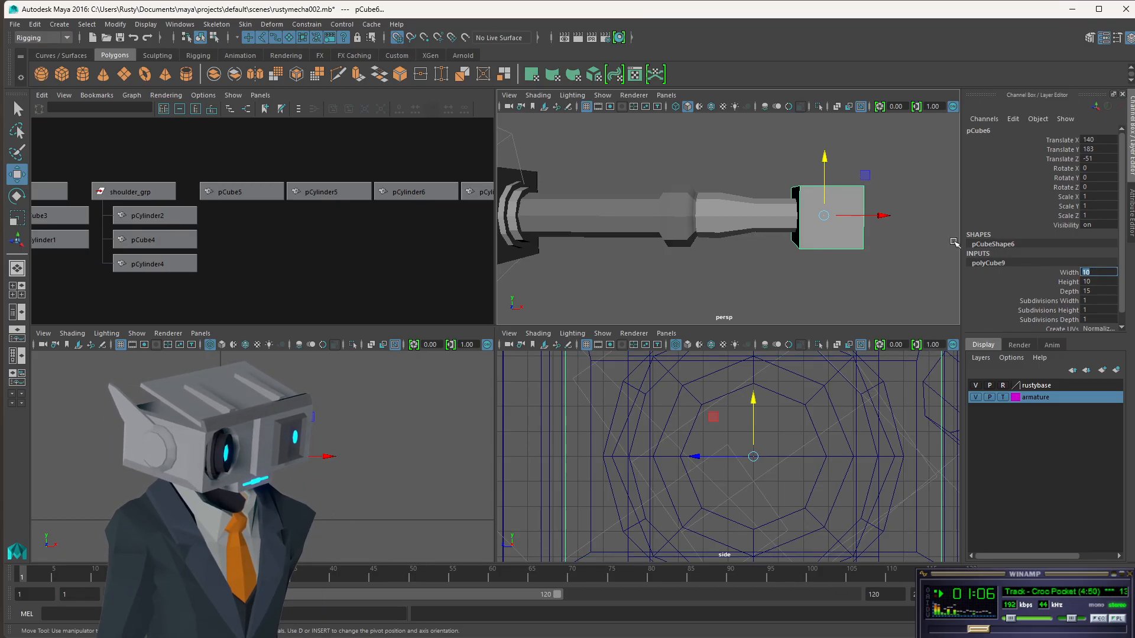
alt+drag(897, 233, 876, 246)
scroll(732, 231, down, 4)
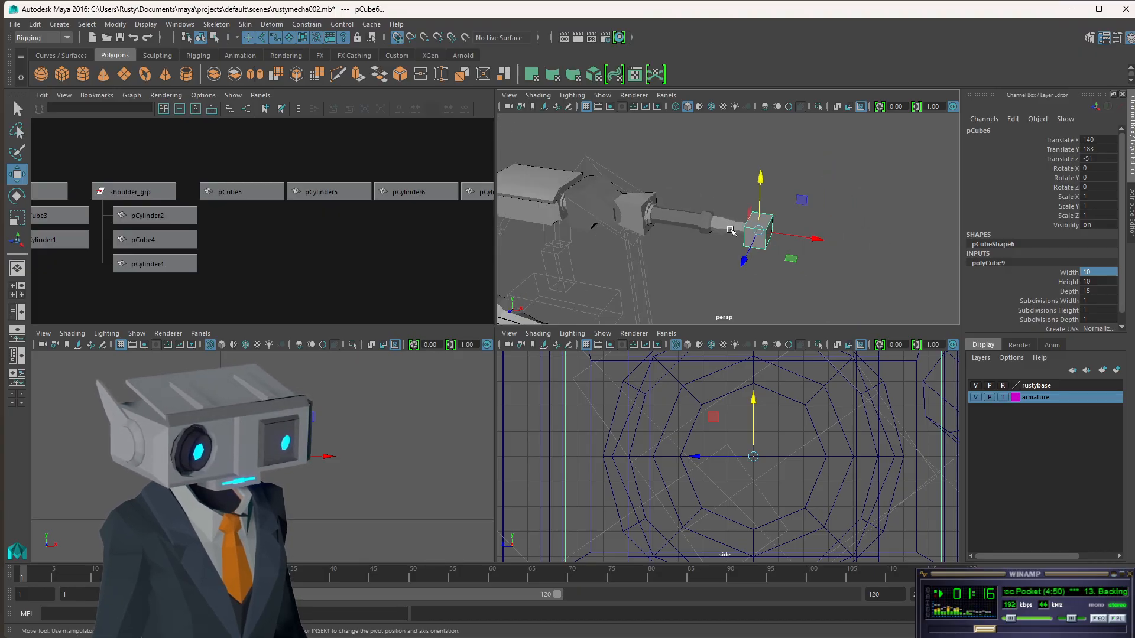
scroll(731, 230, up, 4)
key(a)
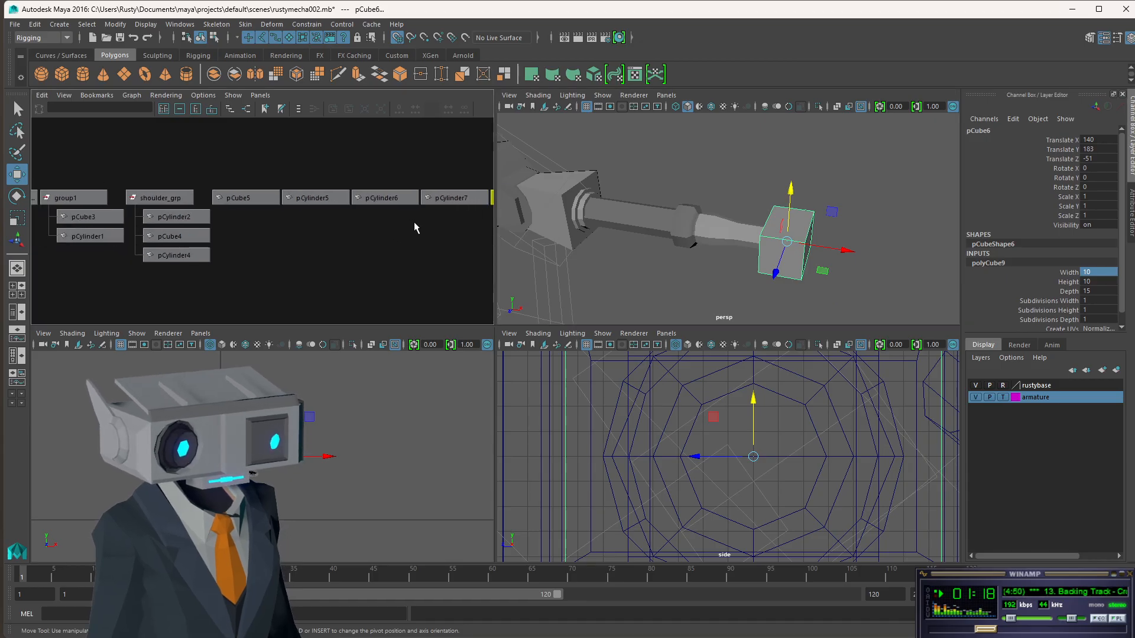
Bring up the Komastu-PC210-10M0.jpg excavator reference, shrink its window and place it where the arm model stays visible.
alt+middle_drag(438, 224, 211, 215)
click(306, 191)
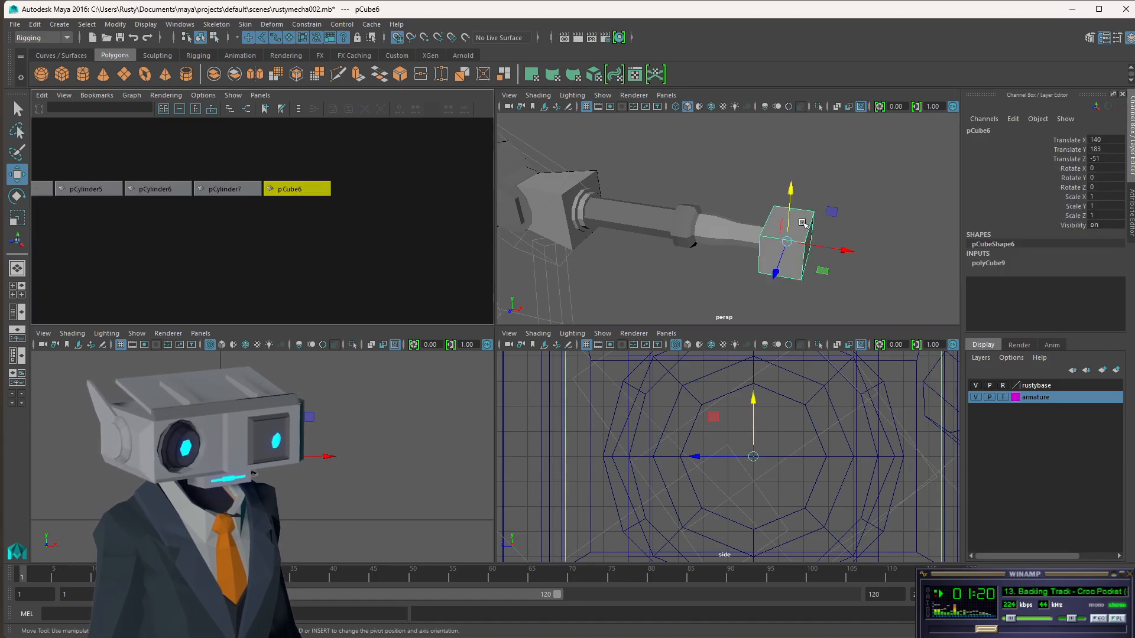
drag(1134, 109, 1134, 112)
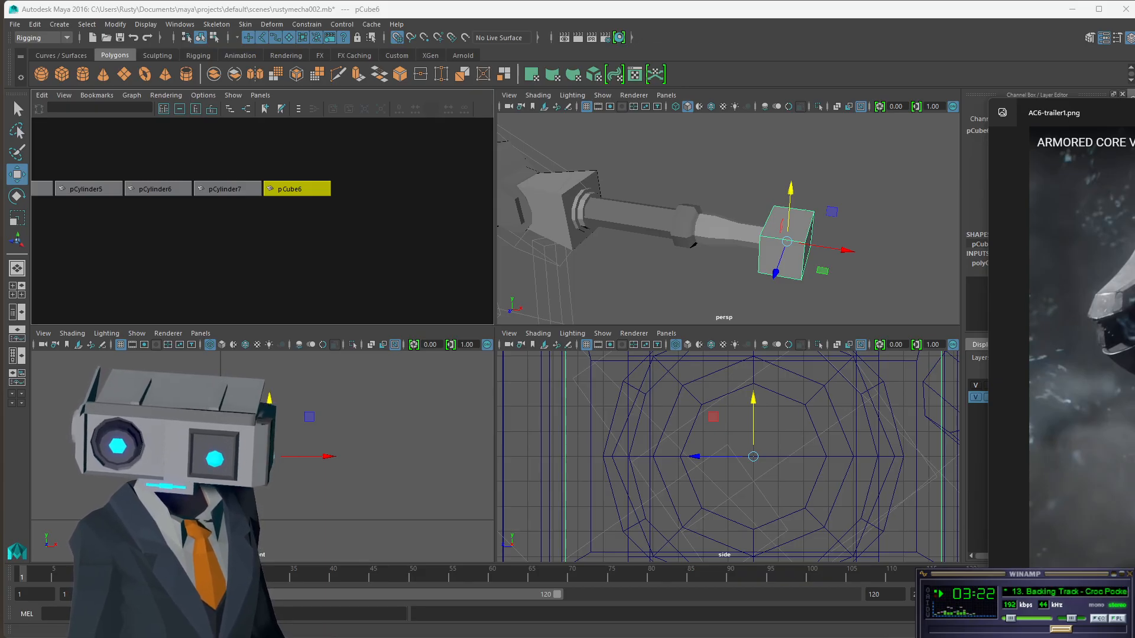
drag(0, 104, 732, 75)
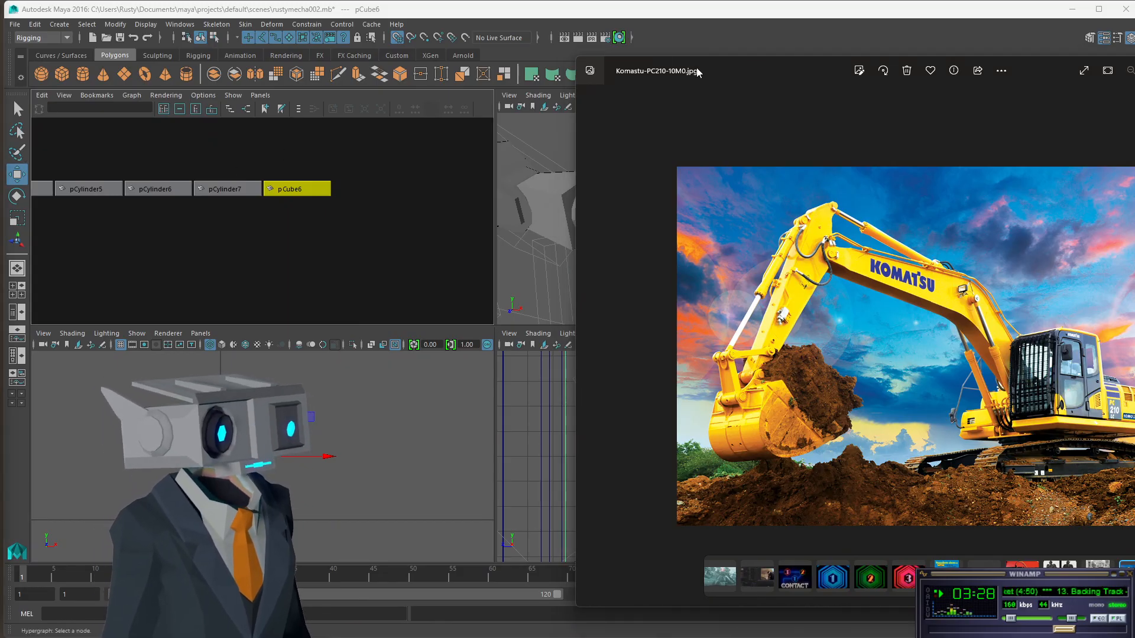
drag(718, 75, 751, 54)
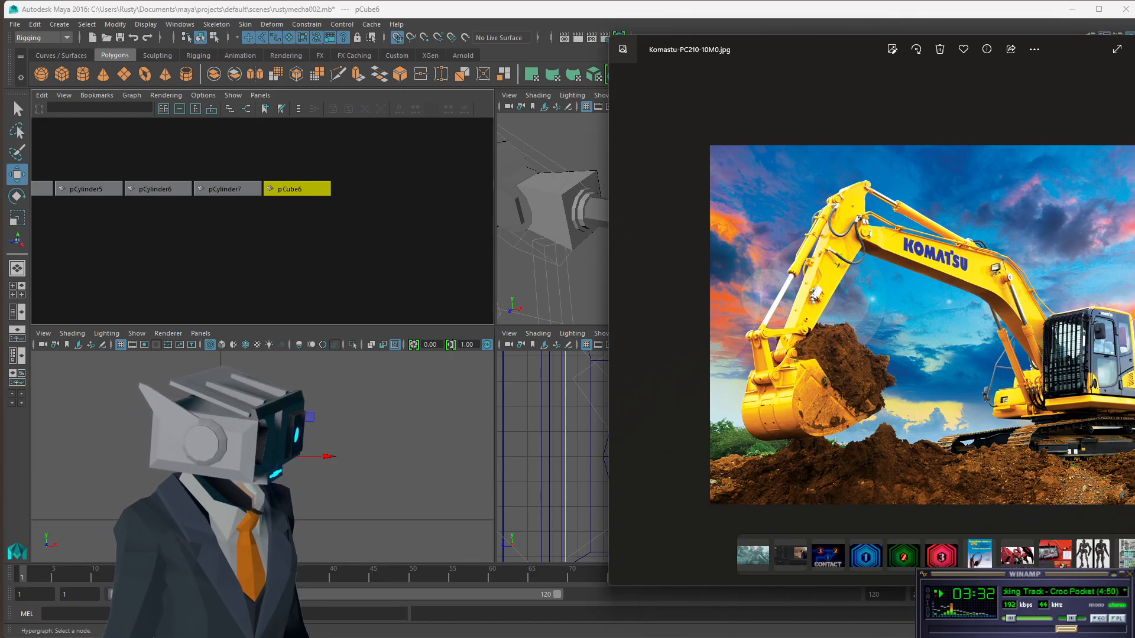
drag(1132, 585, 1116, 421)
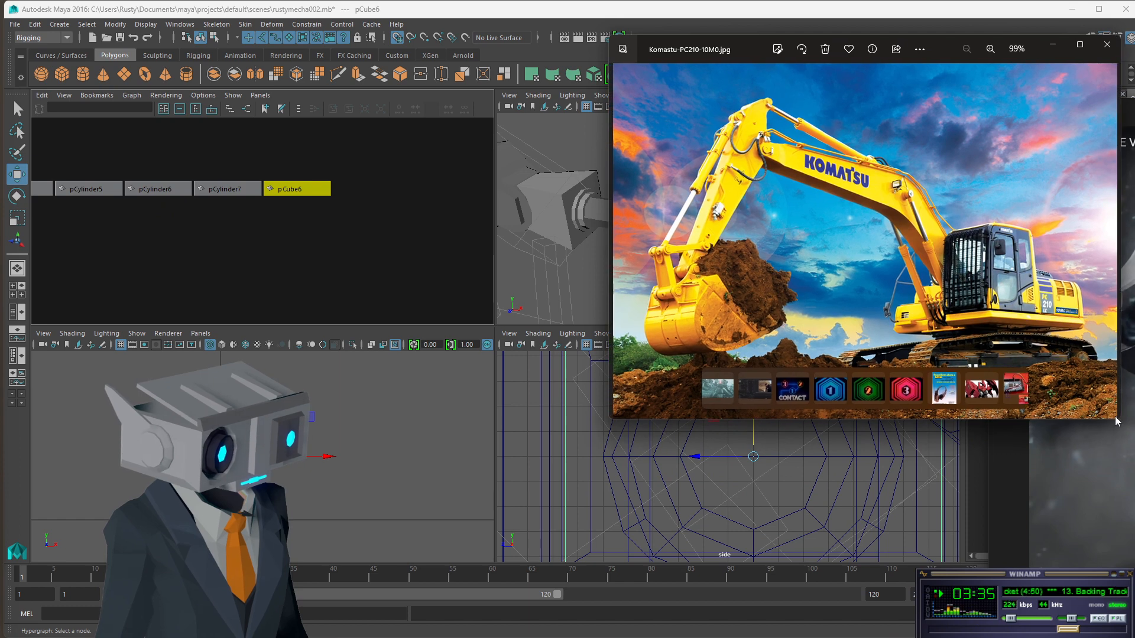
drag(735, 58, 811, 314)
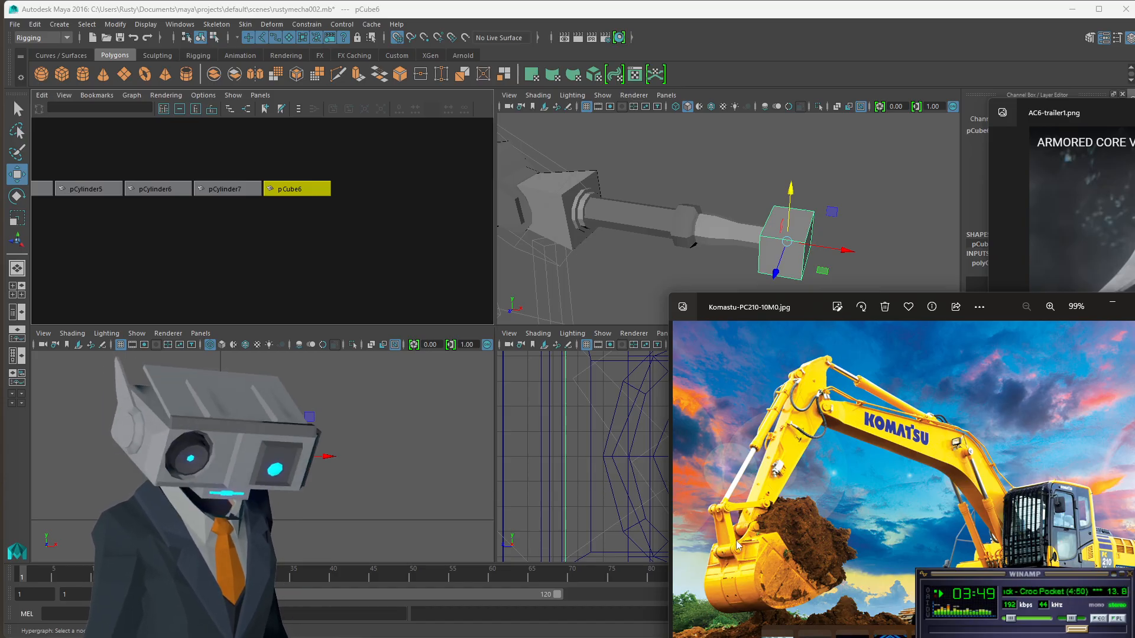
Examine the bucket linkage at the end of the excavator's arm in the reference photo, then put the image away.
scroll(738, 545, down, 2)
scroll(742, 546, up, 2)
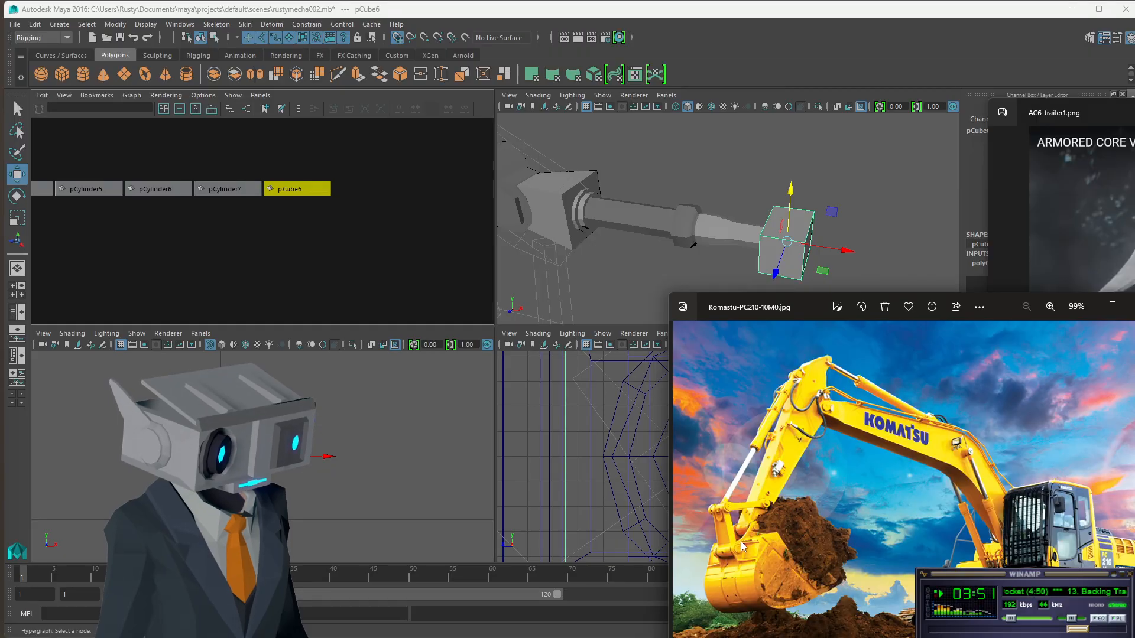
ctrl+scroll(741, 525, up, 5)
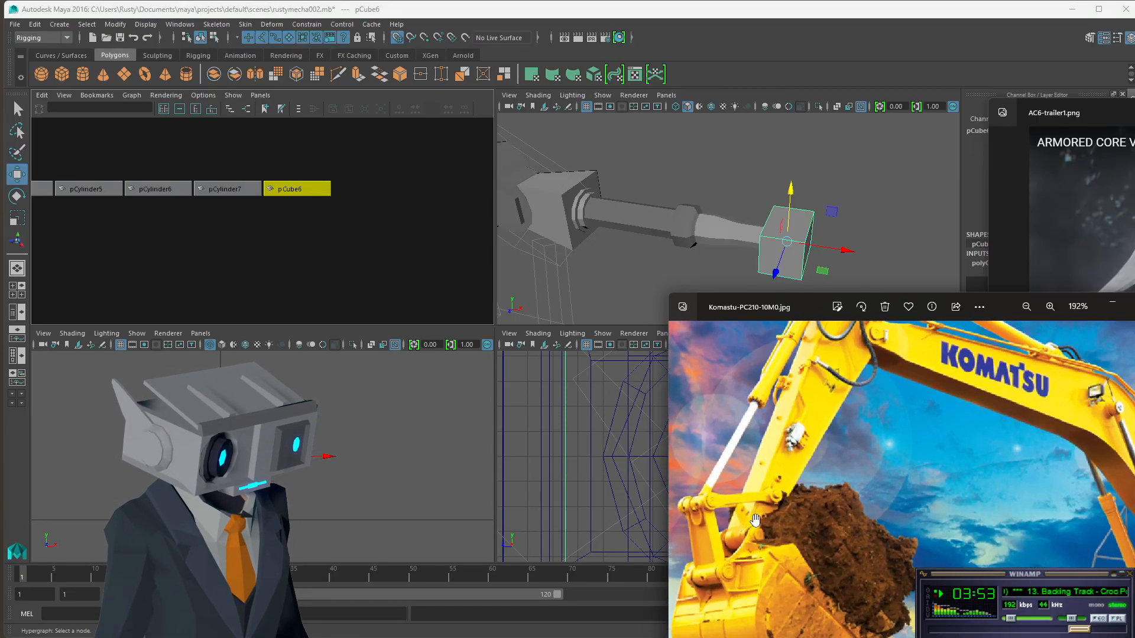
drag(753, 526, 925, 454)
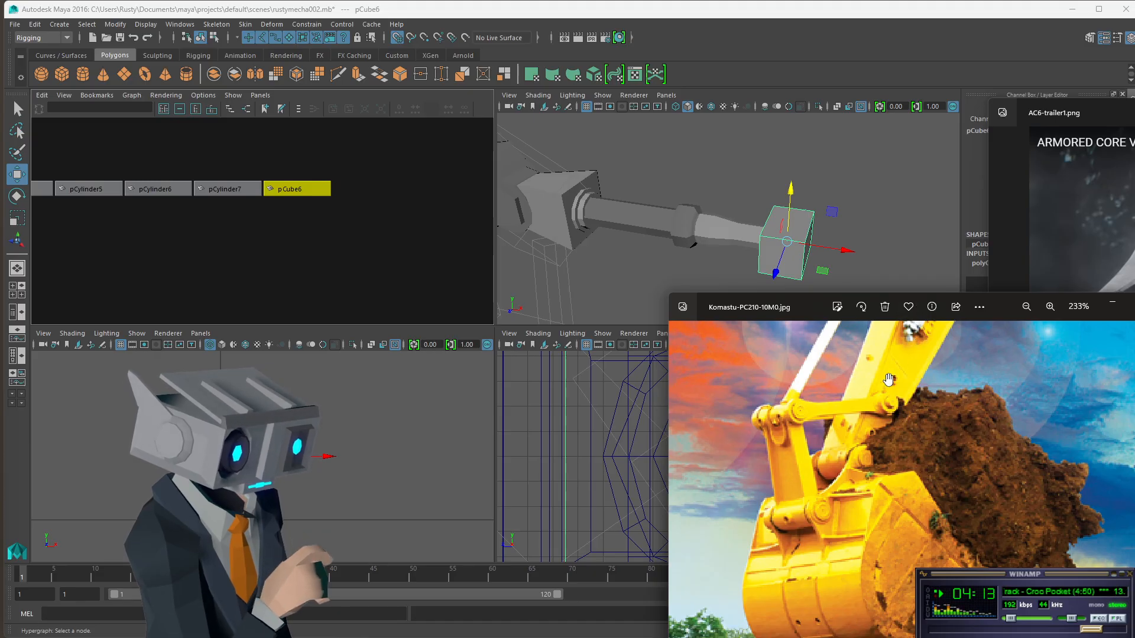
drag(928, 352, 861, 402)
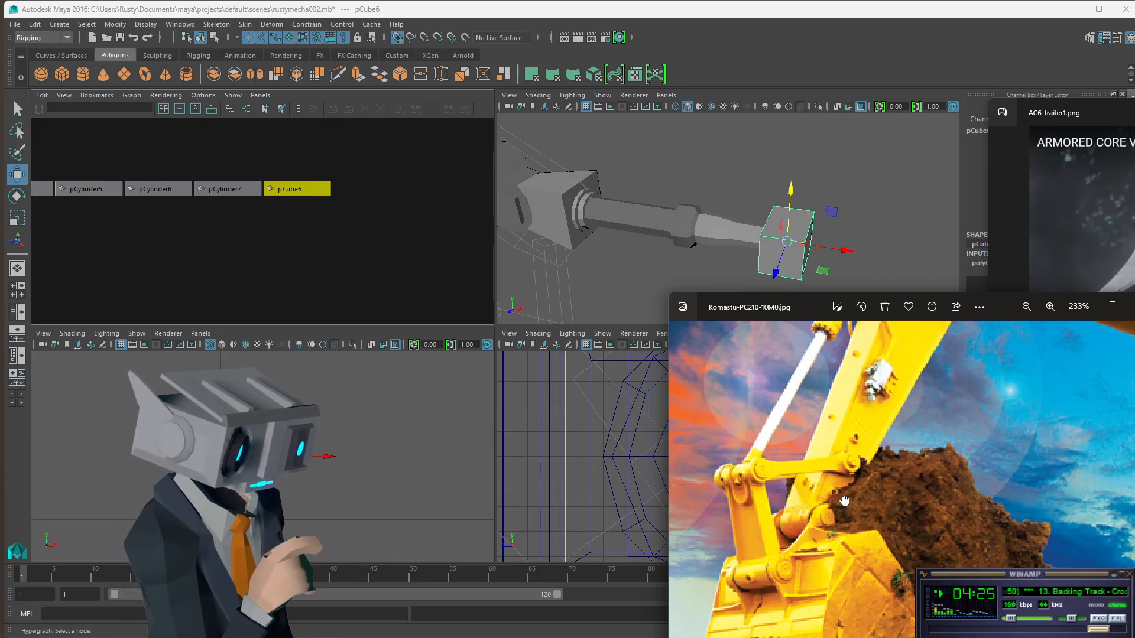
drag(844, 501, 828, 467)
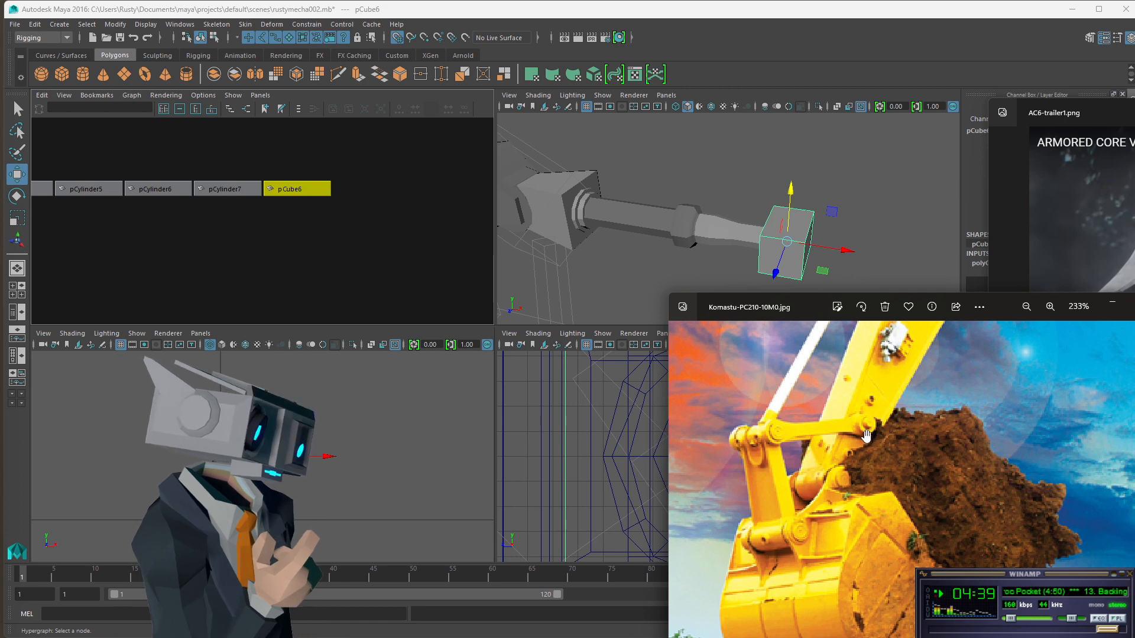
click(1113, 304)
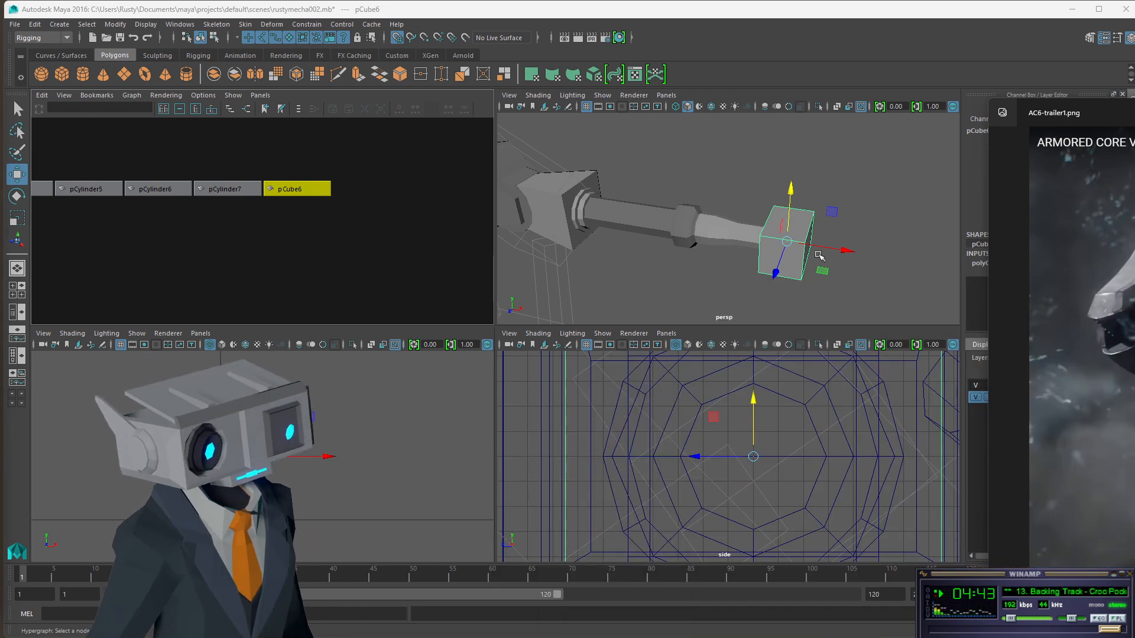
Reselect the cube at the arm's end and frame it in the front and side views.
scroll(819, 254, up, 3)
scroll(820, 263, down, 2)
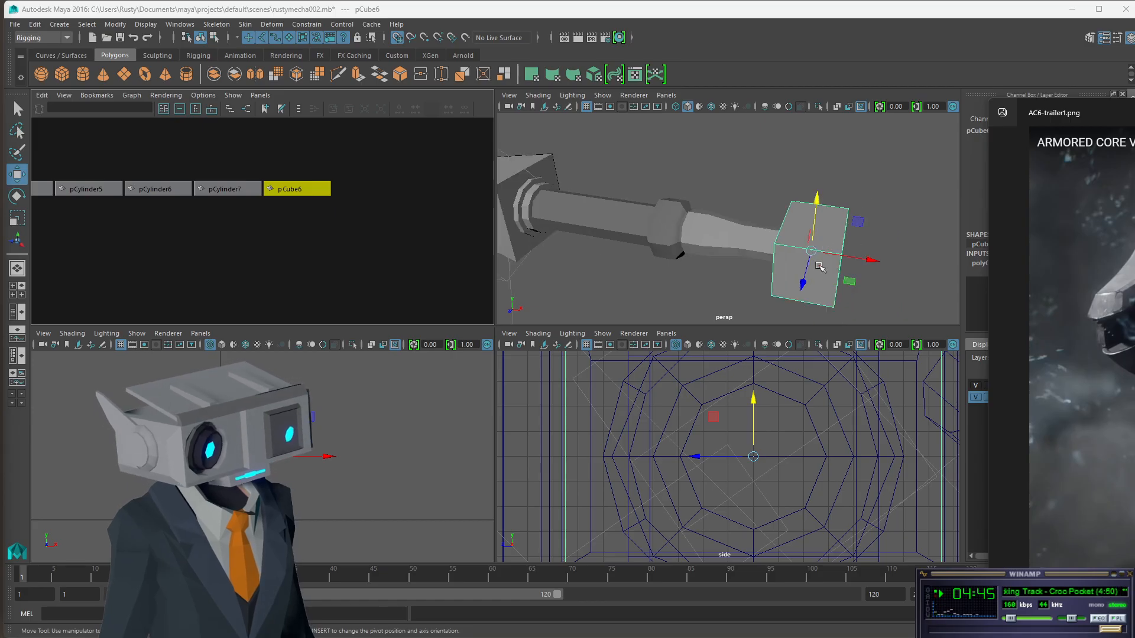
click(307, 472)
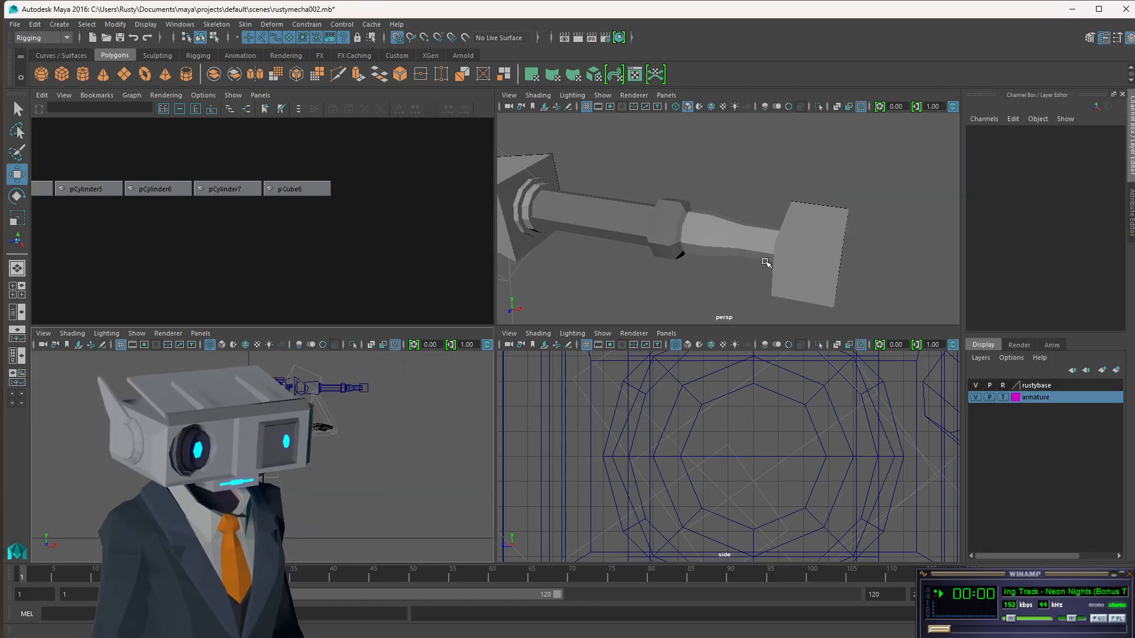
click(374, 382)
key(f)
scroll(342, 418, down, 3)
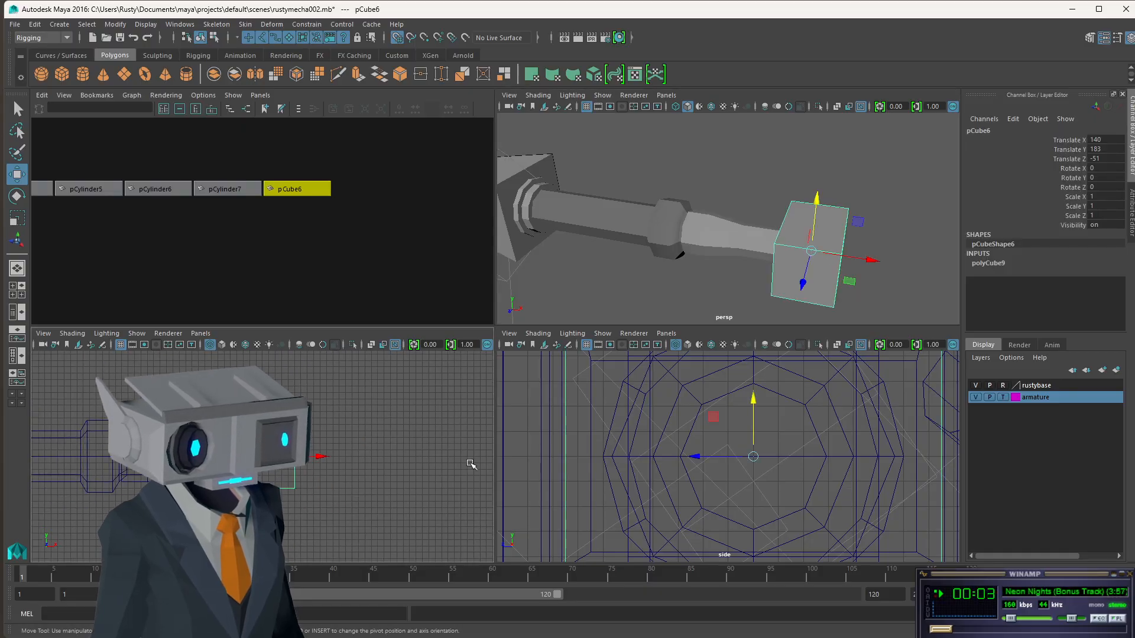
scroll(819, 462, down, 4)
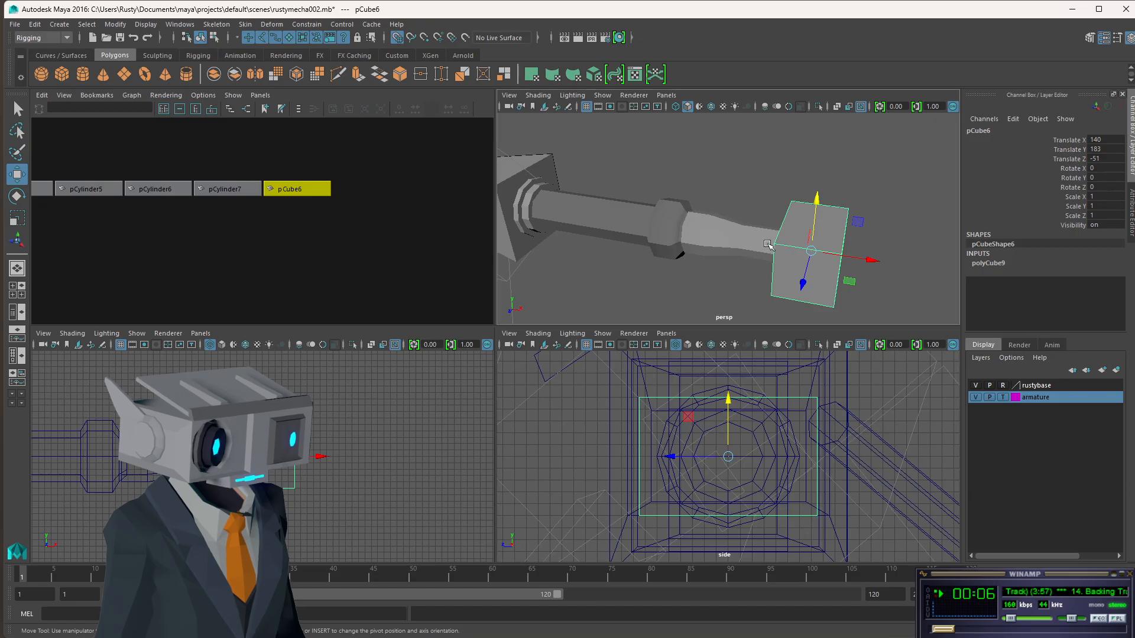
Select the four vertices on the cube's end facing the arm and ready them for scaling.
alt+drag(762, 245, 803, 237)
key(F8)
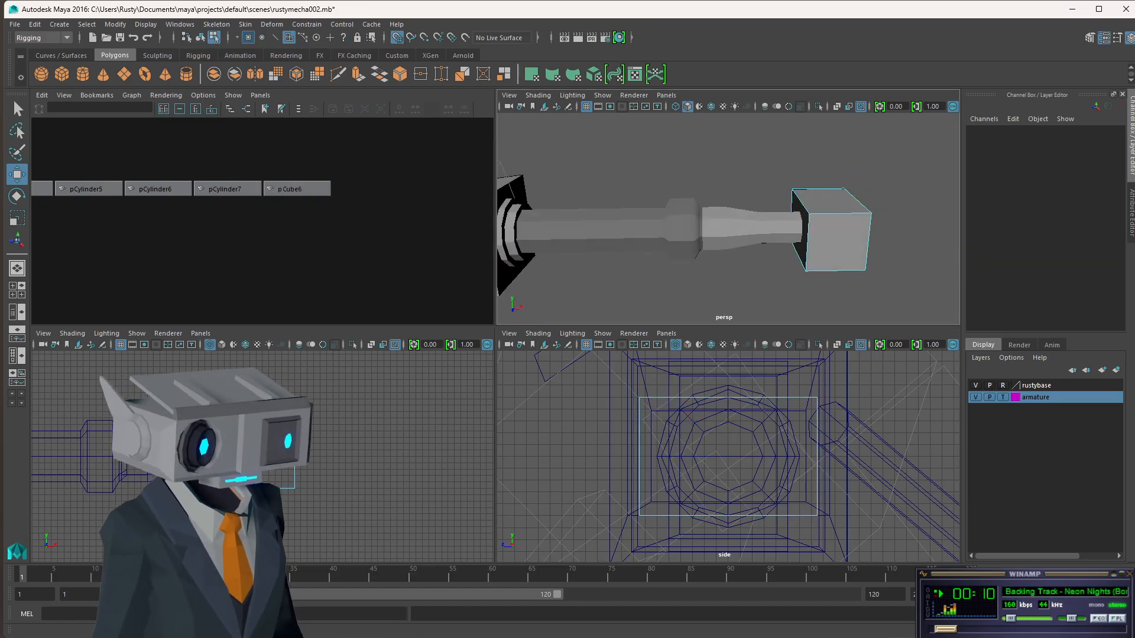
drag(207, 408, 303, 502)
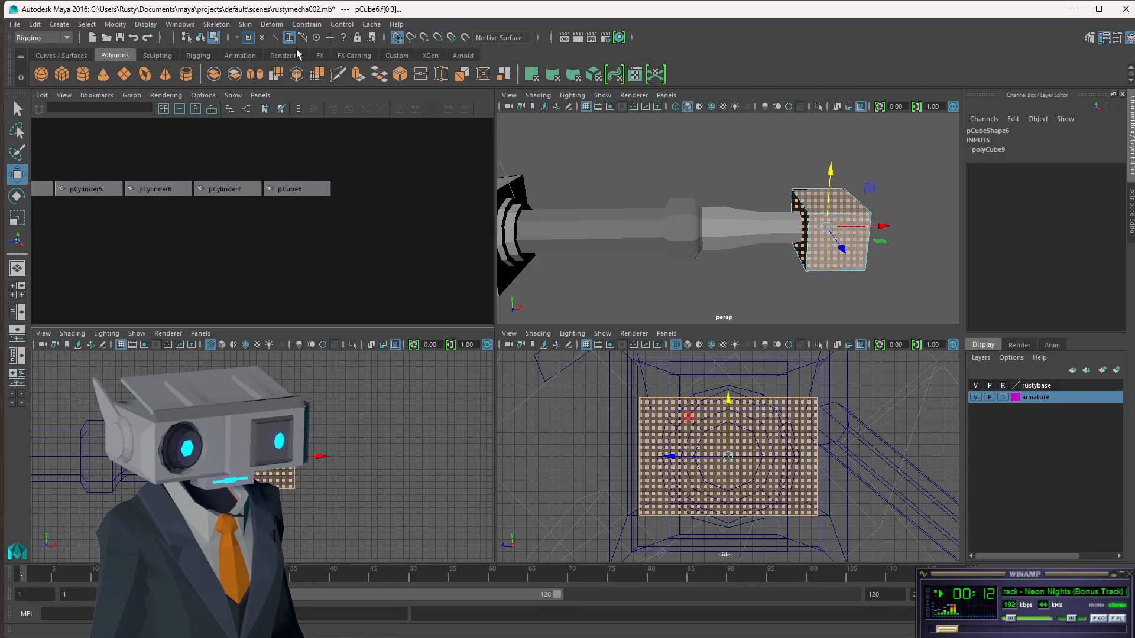
click(248, 38)
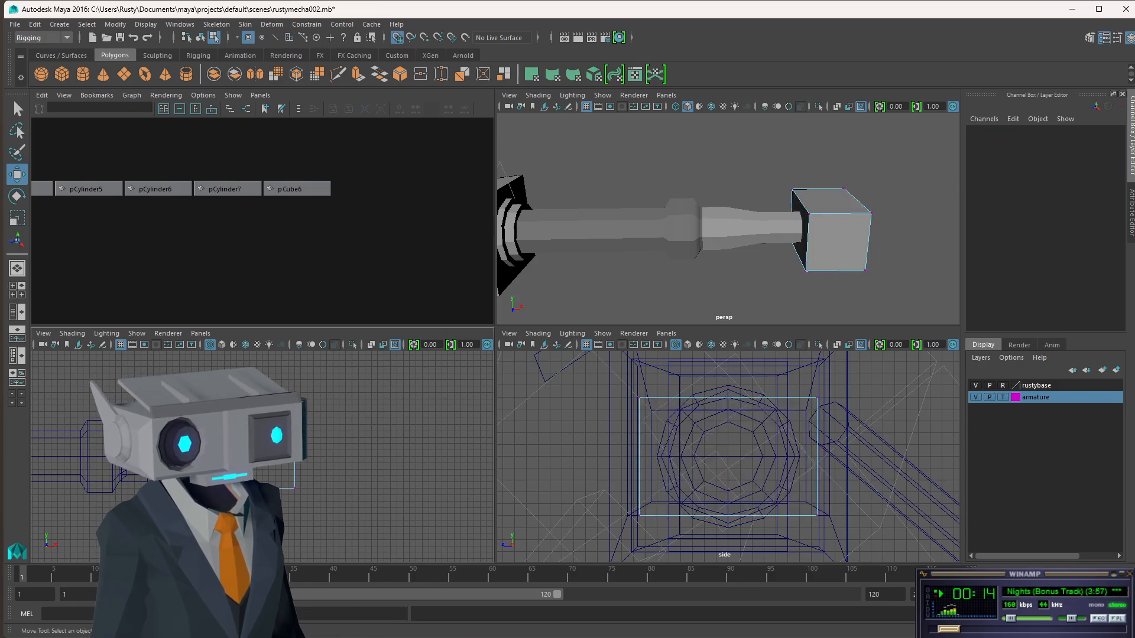
drag(207, 409, 251, 508)
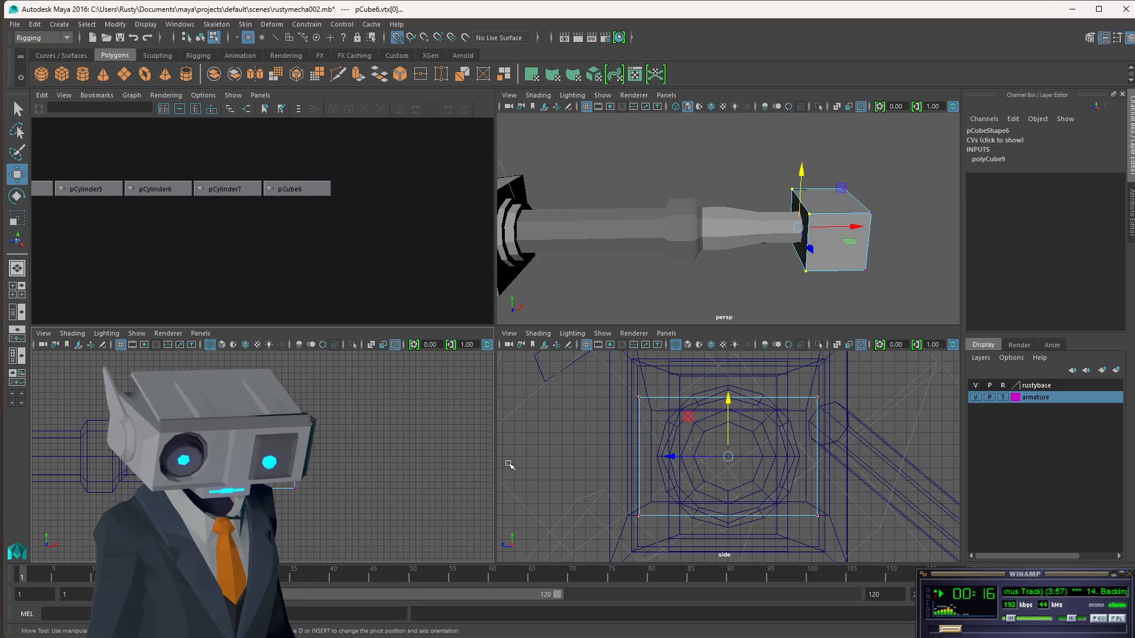
key(r)
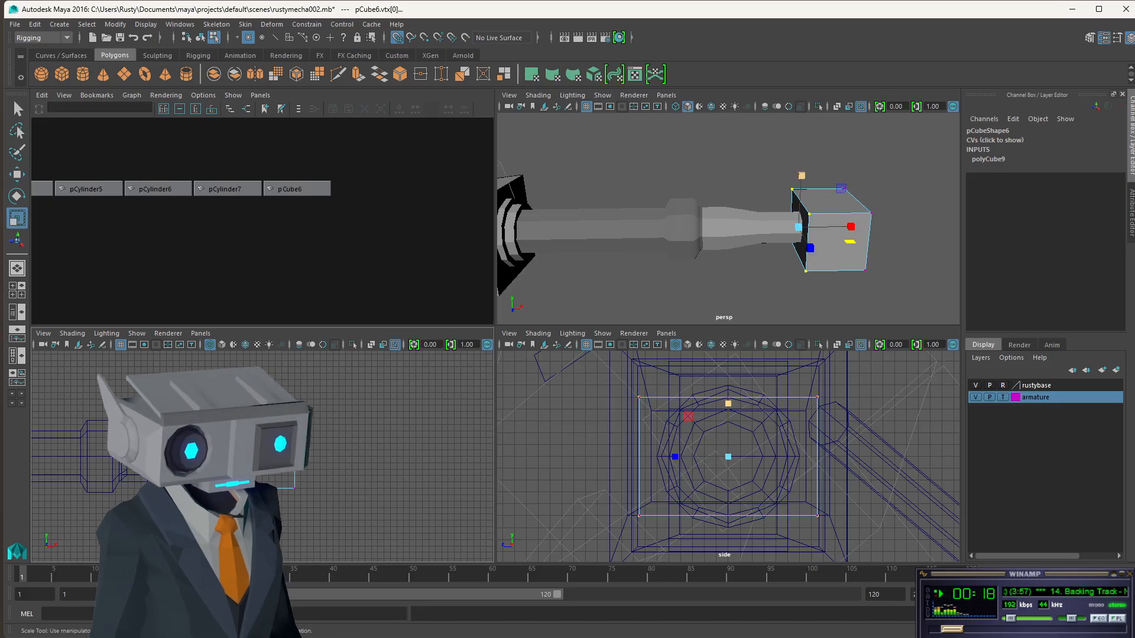
Try tapering the cube's arm-side end in height and depth and reducing its outer end's height, then undo these scalings.
drag(728, 404, 728, 421)
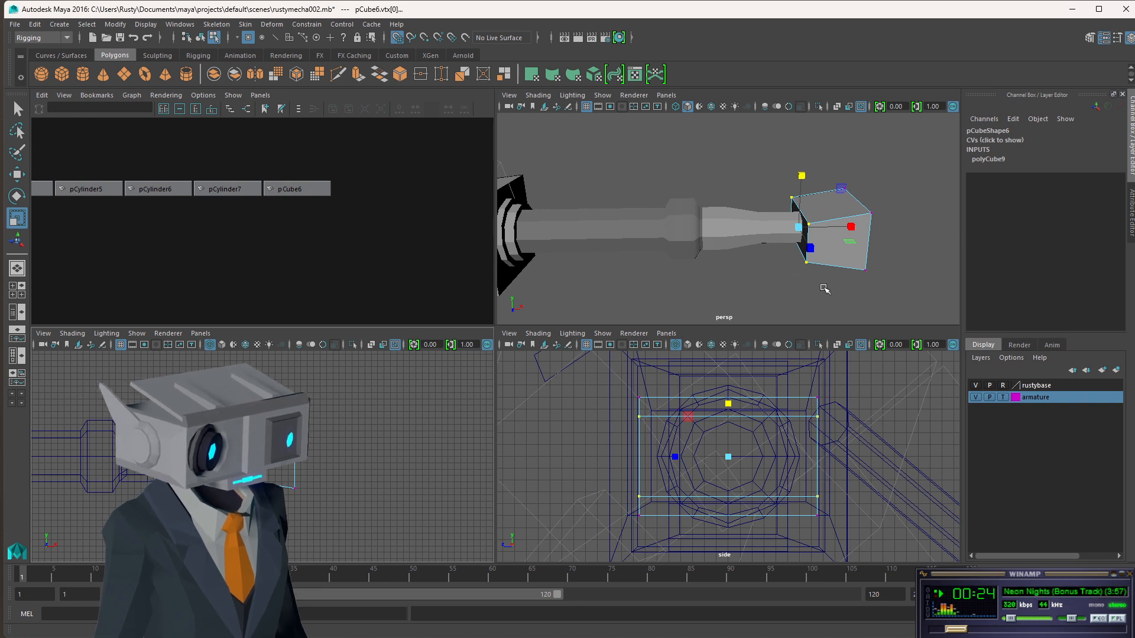
drag(672, 460, 703, 458)
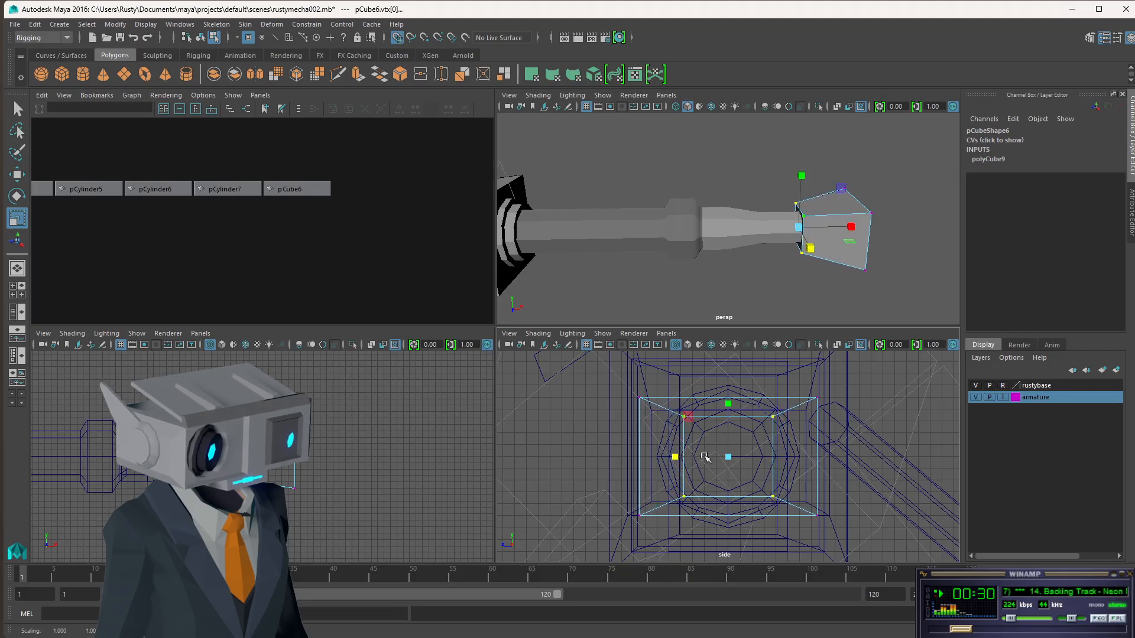
alt+drag(920, 211, 837, 304)
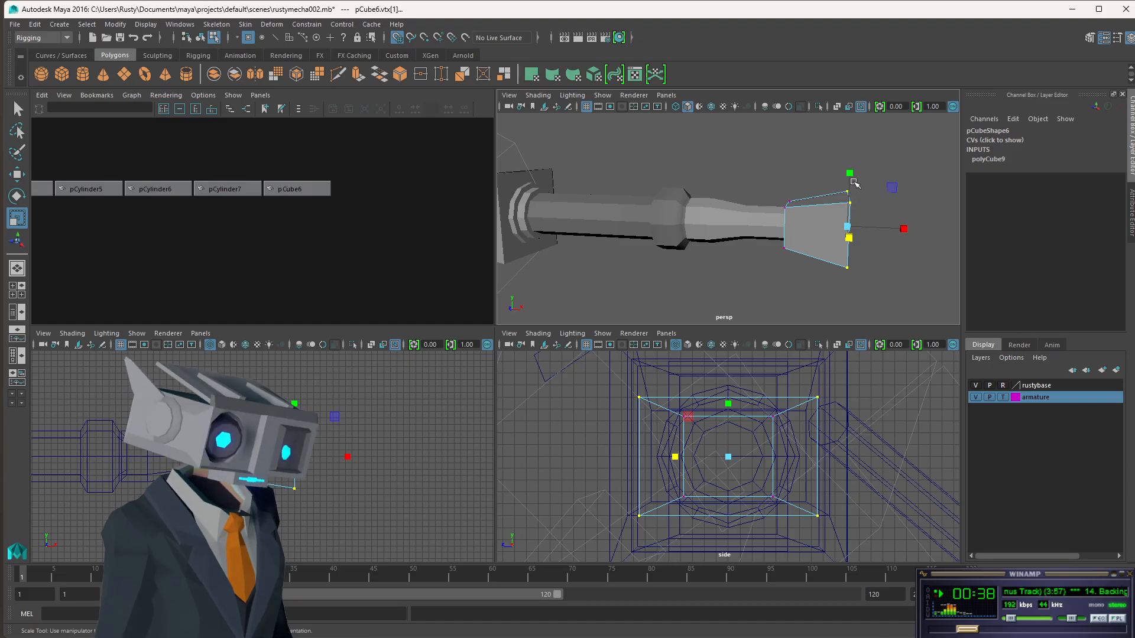
drag(849, 176, 849, 187)
key(ctrl+z)
key(ctrl+z)
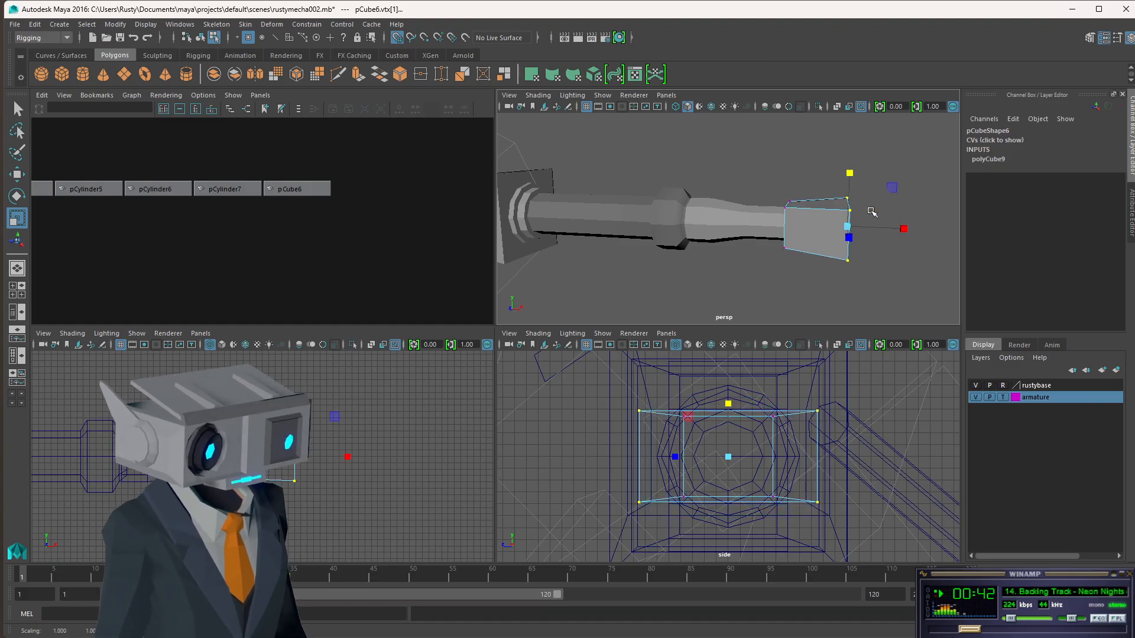
key(ctrl+z)
key(ctrl+z)
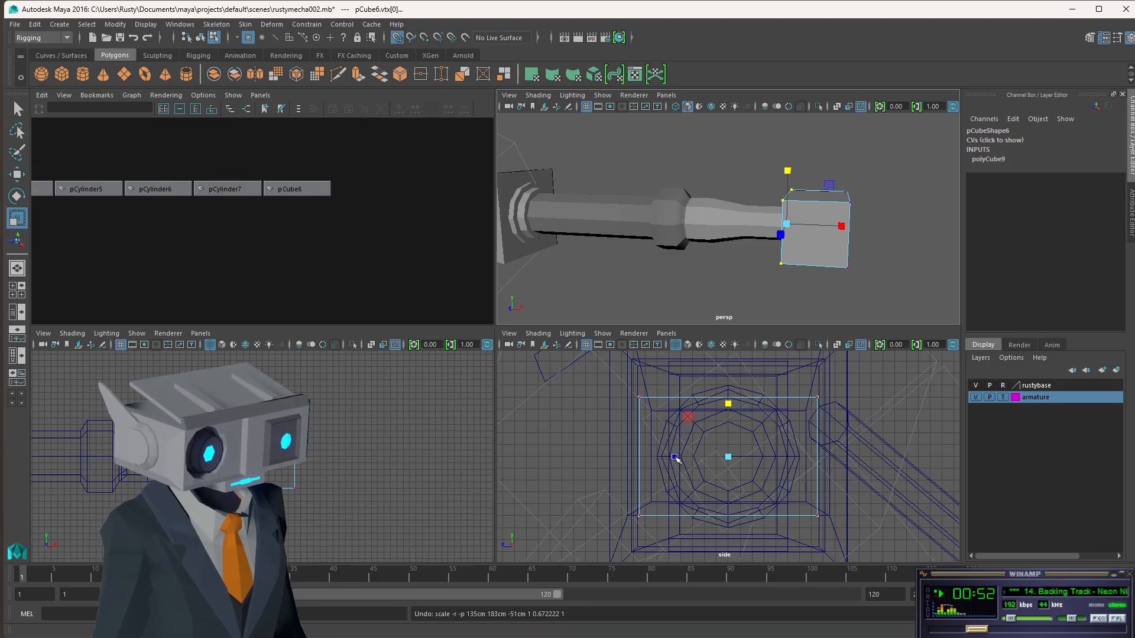
Scale the cube's arm-side vertices inward along Z only, narrowing that end in depth while keeping its height.
drag(674, 457, 703, 459)
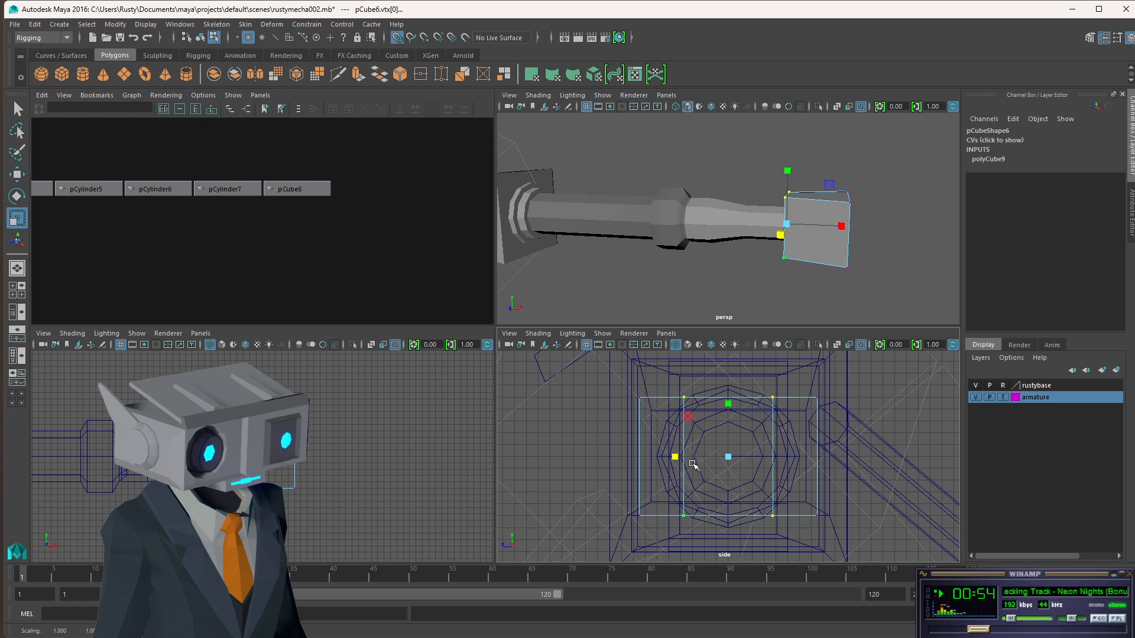
drag(678, 462, 666, 459)
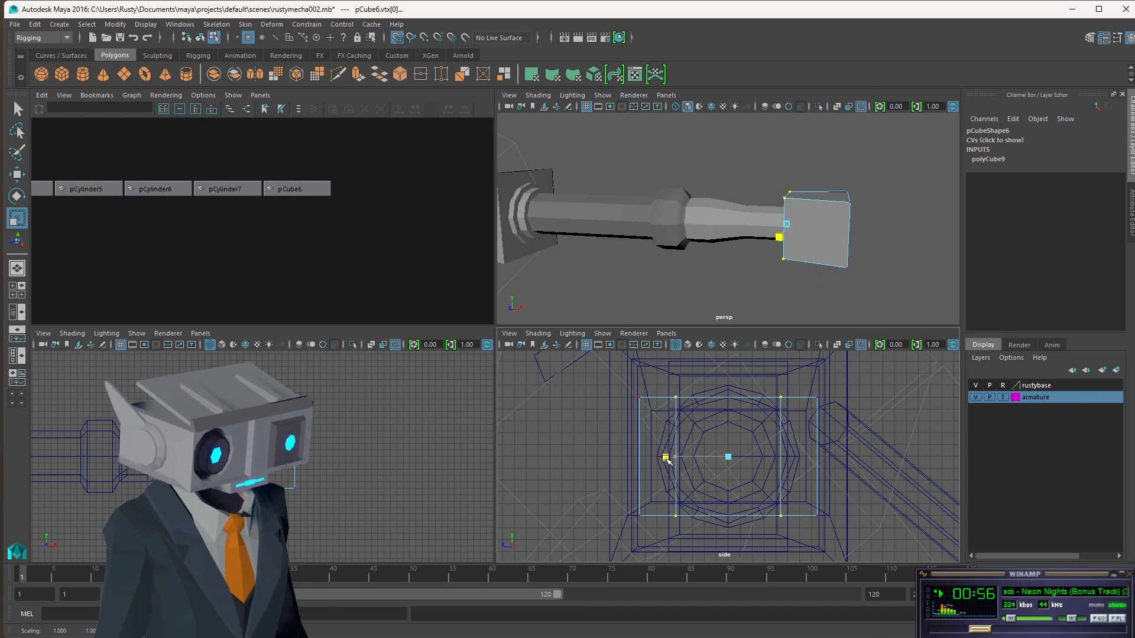
alt+drag(779, 189, 828, 222)
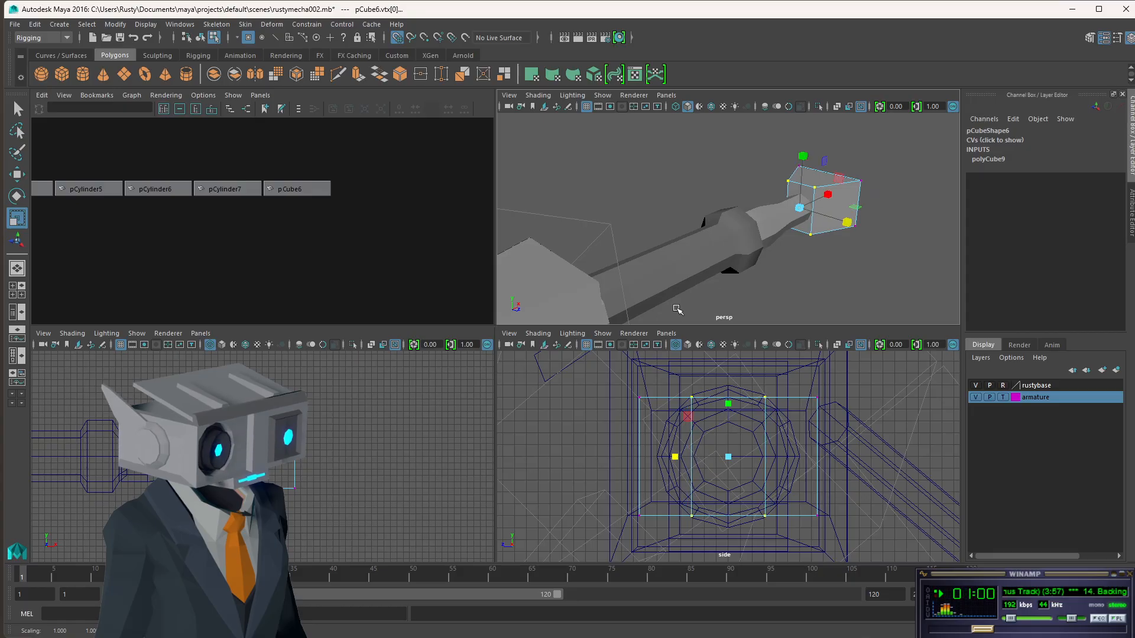
Flatten the tapered cube by scaling all its vertices down in height, then enlarge them uniformly.
drag(847, 370, 603, 538)
drag(721, 408, 731, 423)
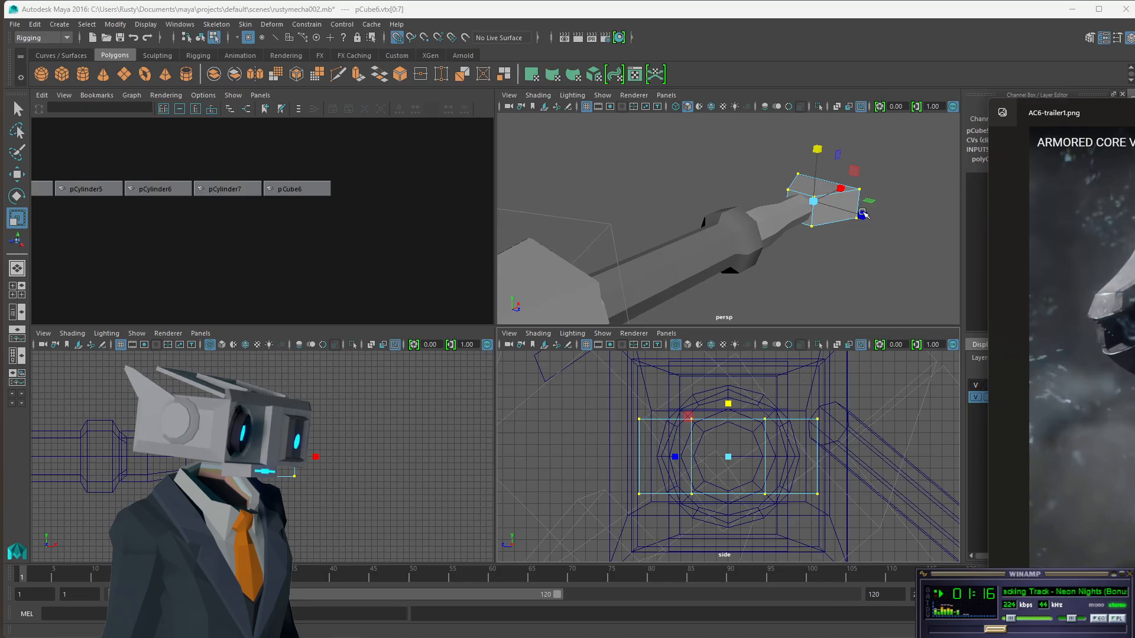
scroll(862, 212, down, 5)
scroll(862, 213, up, 5)
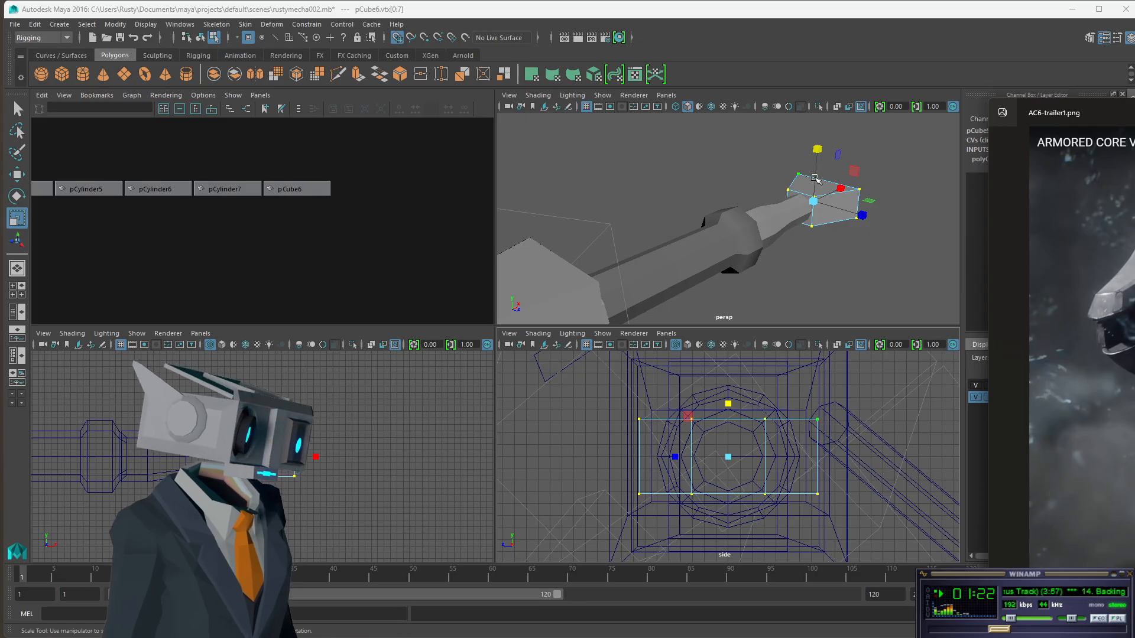
drag(351, 394, 273, 499)
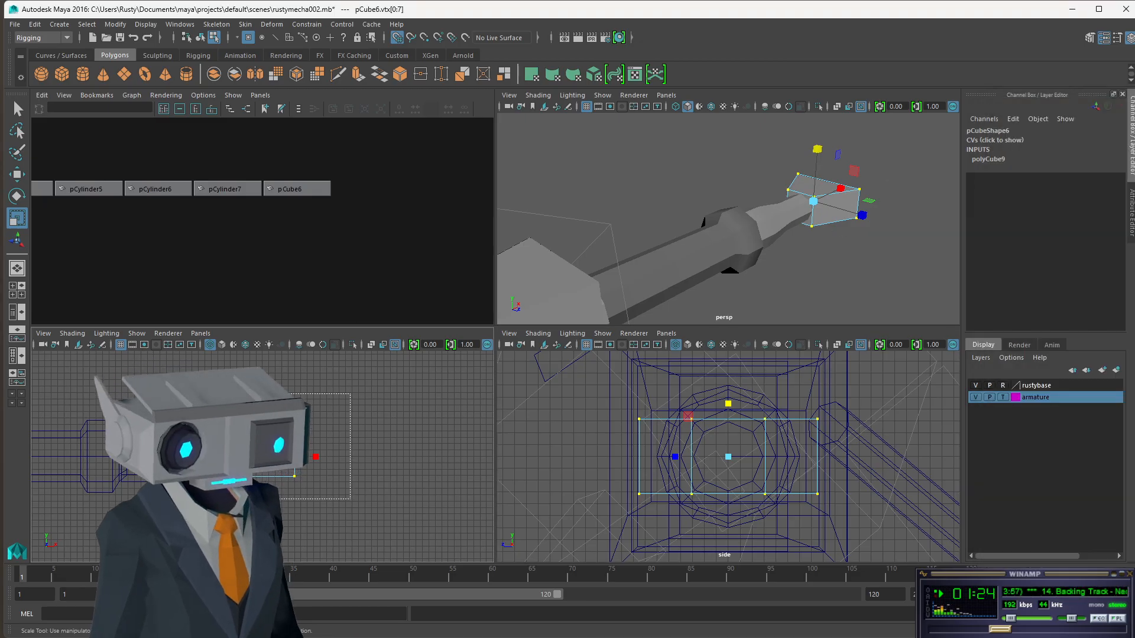
drag(814, 201, 833, 193)
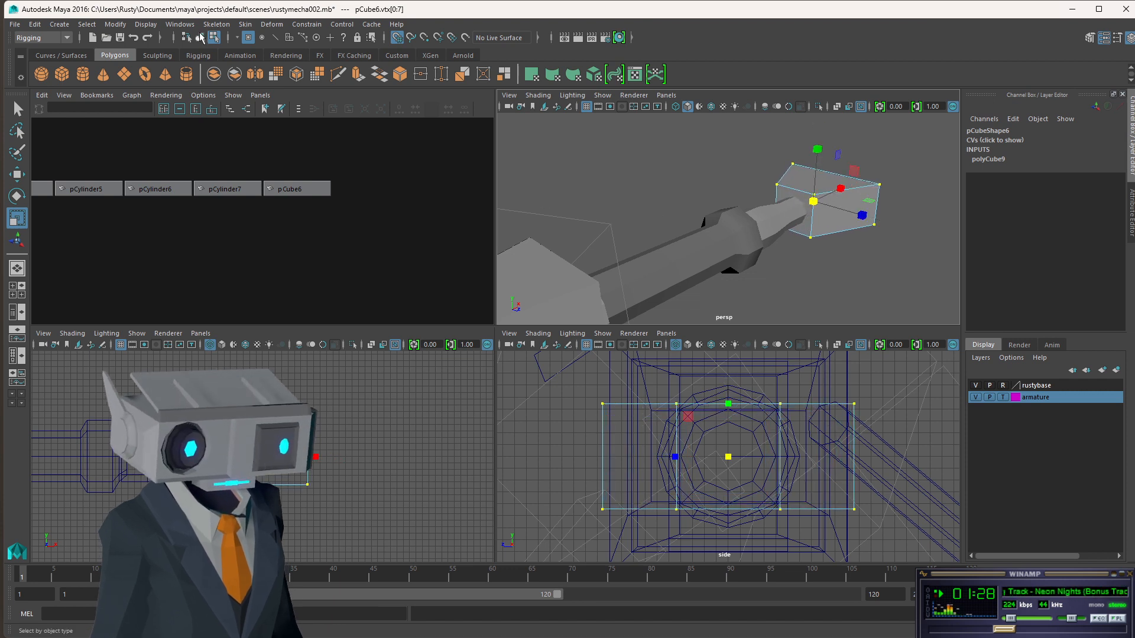
Return to object mode and move the tapered cube outward along the arm to a Translate X of 149.
click(201, 38)
key(w)
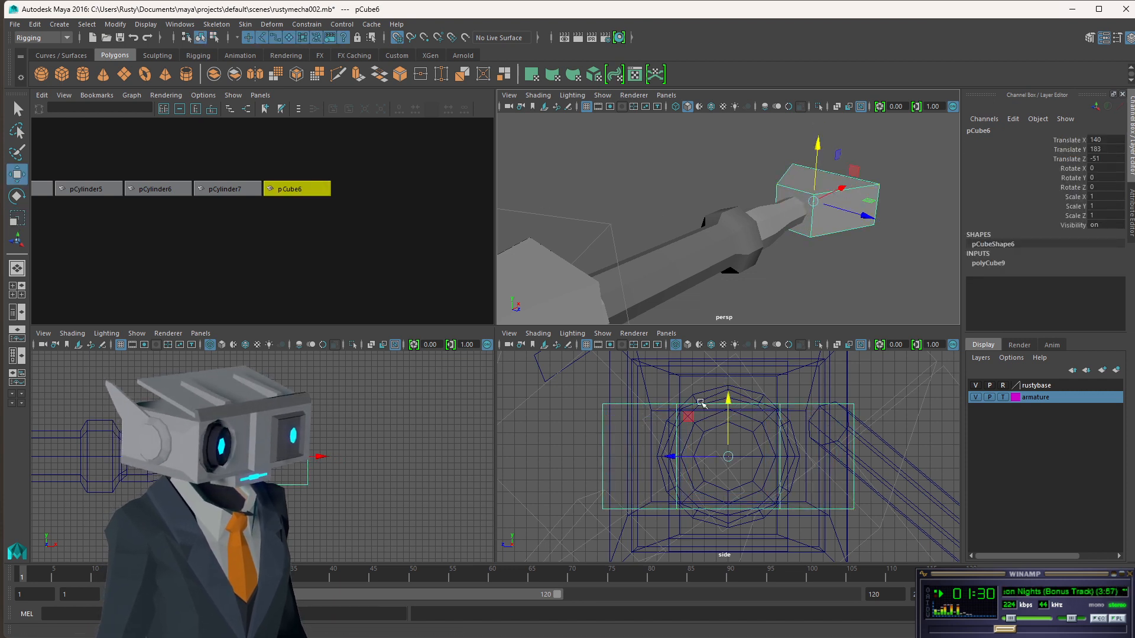
mouse_move(318, 457)
mouse_down()
mouse_move(347, 459)
mouse_move(320, 457)
mouse_up()
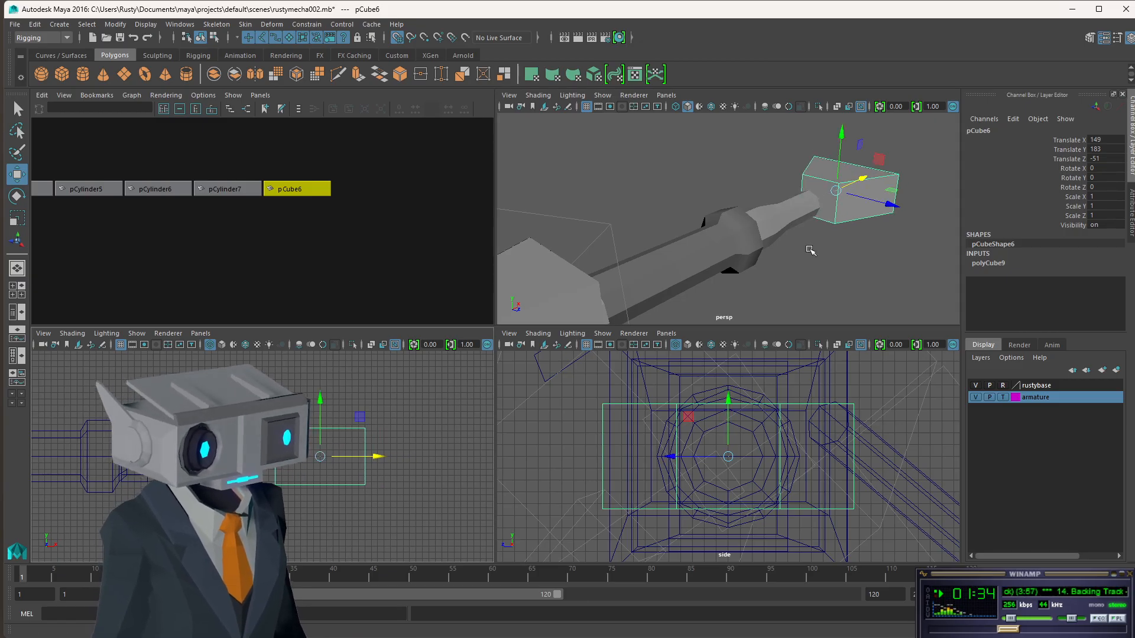
Flatten the tapered block to a Scale Y of 0.238 and lower it to a Translate Y of 178.
alt+drag(833, 219, 804, 227)
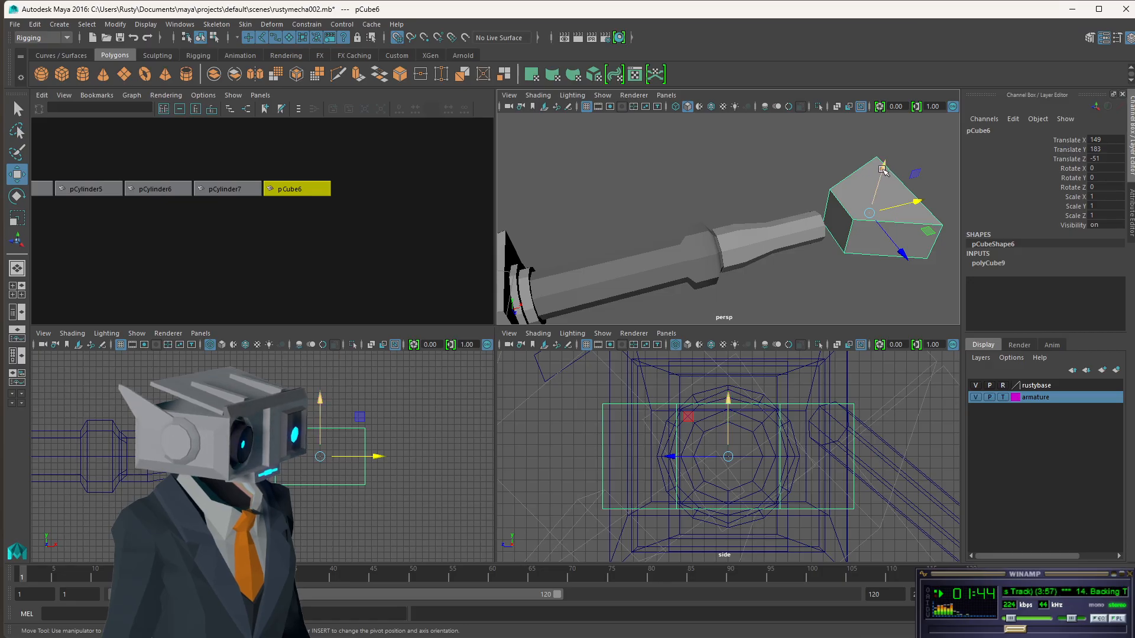
alt+drag(851, 220, 799, 231)
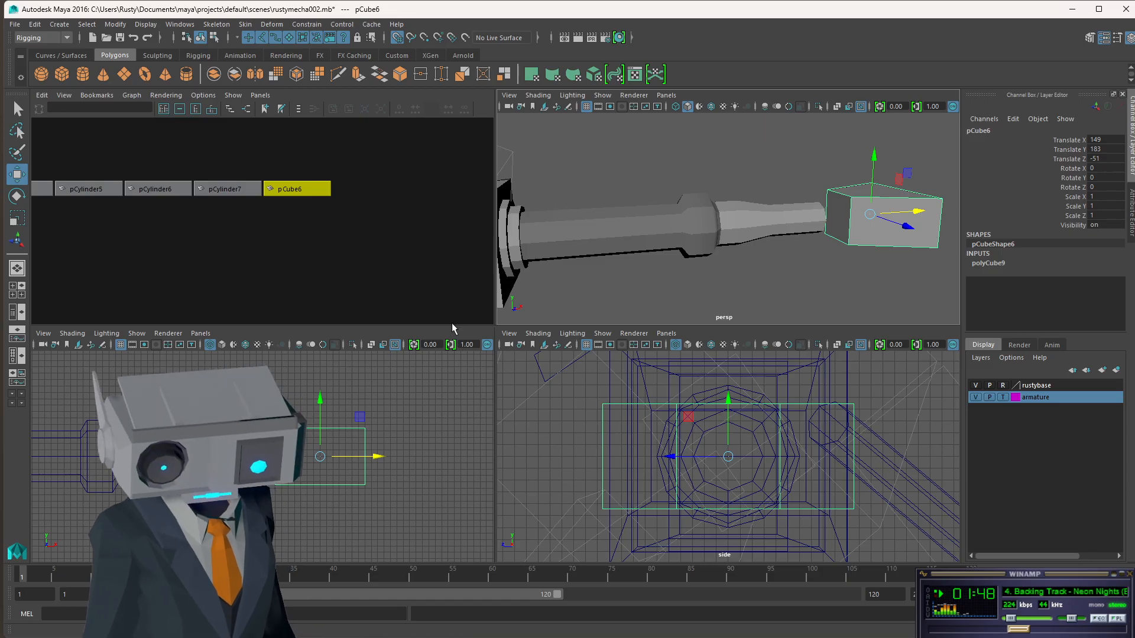
key(r)
drag(876, 166, 871, 202)
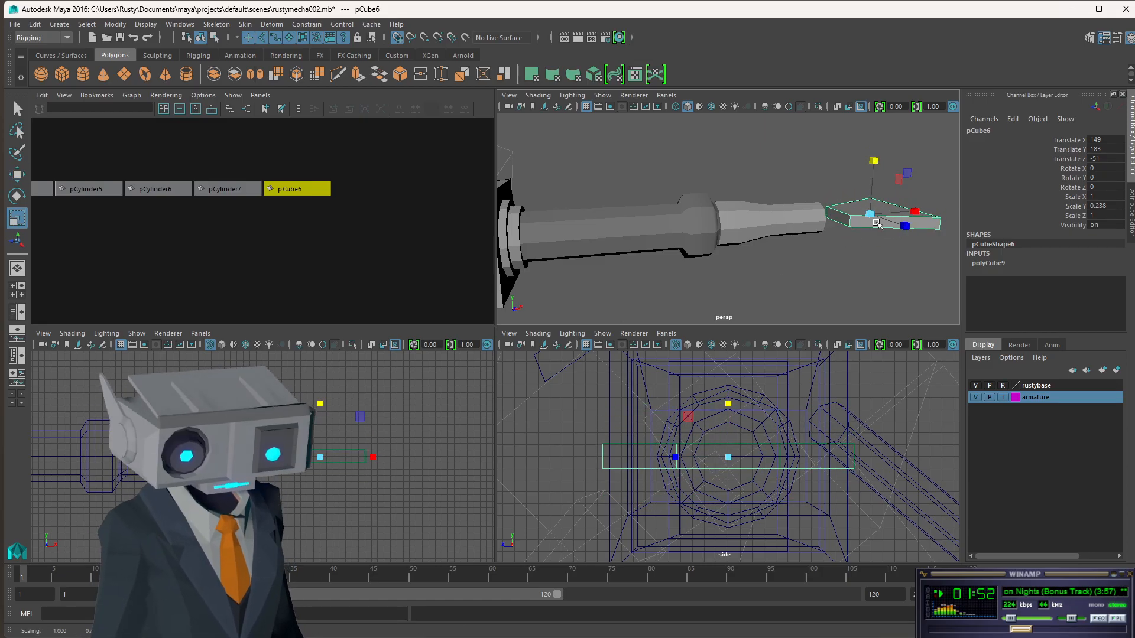
key(w)
drag(875, 161, 824, 247)
drag(876, 192, 864, 234)
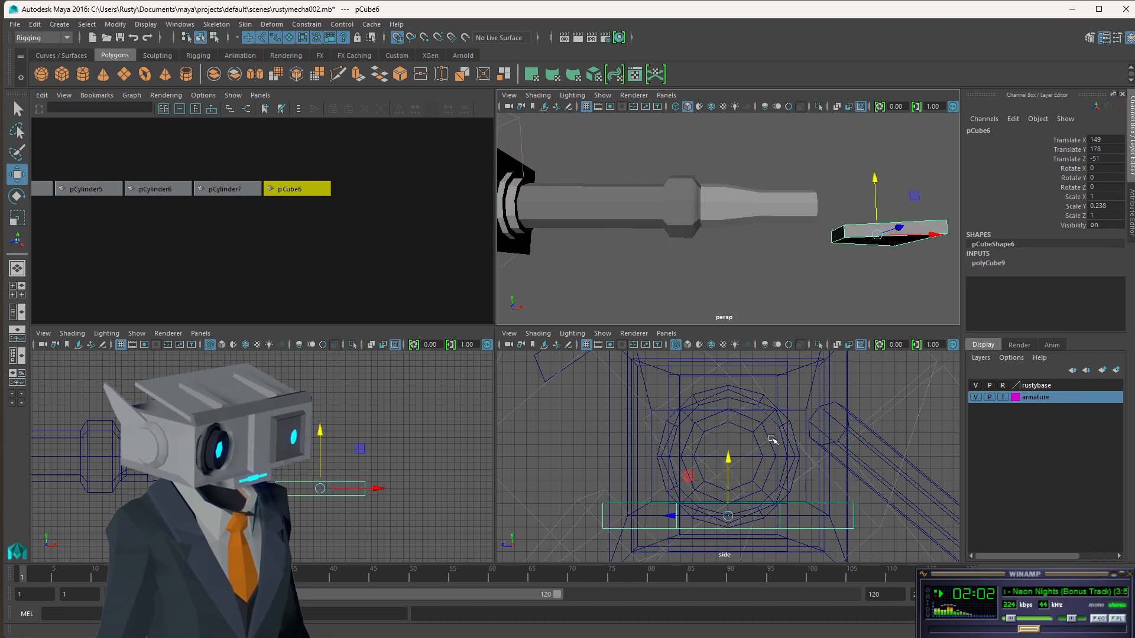
Duplicate the thin tapered plate and raise the copy to a Translate Y of 188.
mouse_move(846, 297)
alt+mouse_down()
mouse_move(868, 302)
mouse_move(789, 276)
mouse_move(835, 297)
alt+mouse_up()
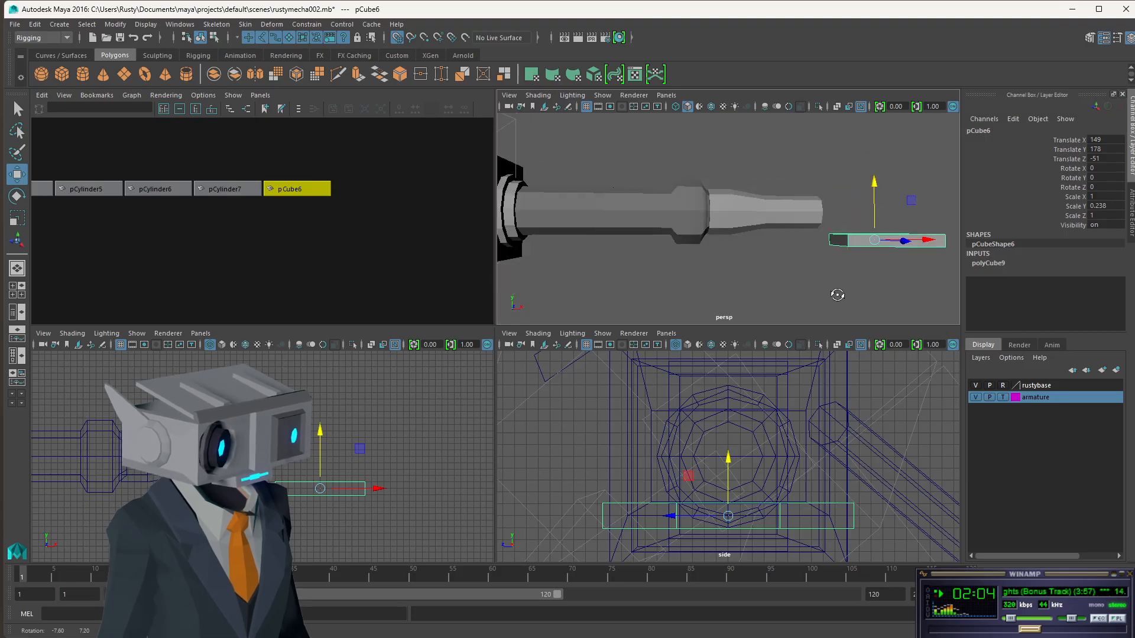
key(ctrl+d)
drag(875, 197, 867, 225)
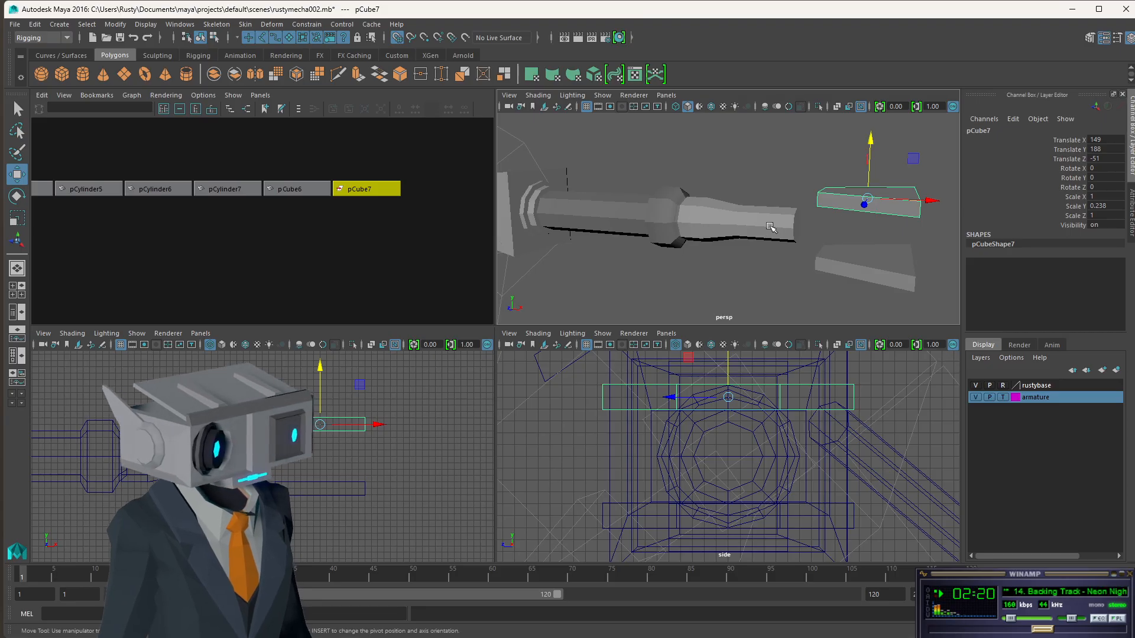
Duplicate pCylinder4, the round joint cylinder at the outer end of the shoulder group.
click(796, 228)
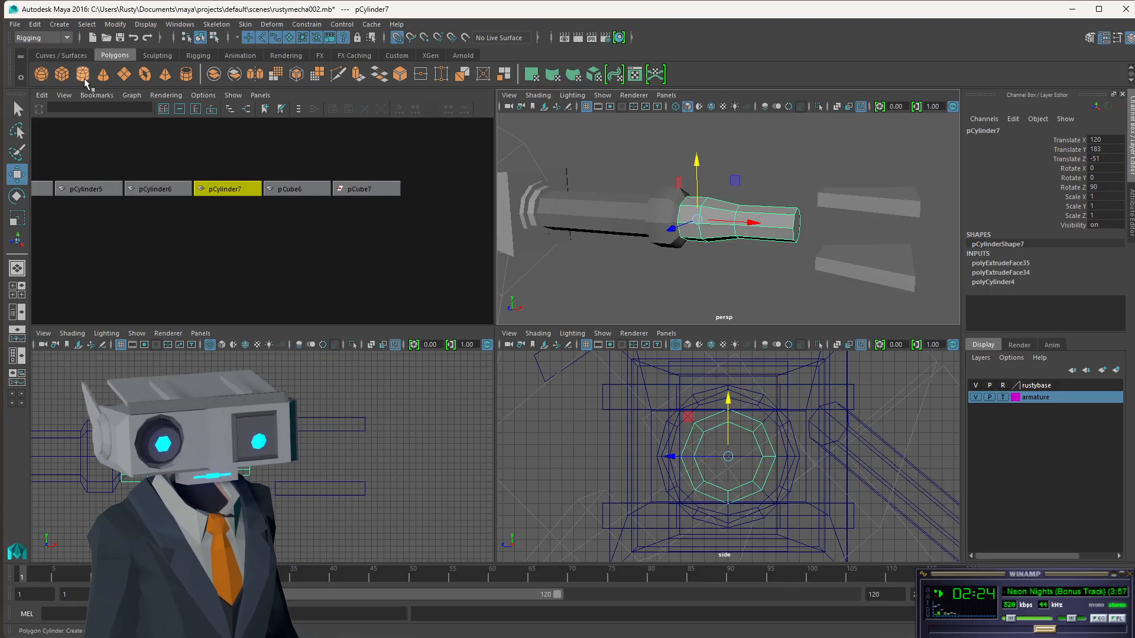
alt+drag(557, 238, 772, 242)
click(677, 224)
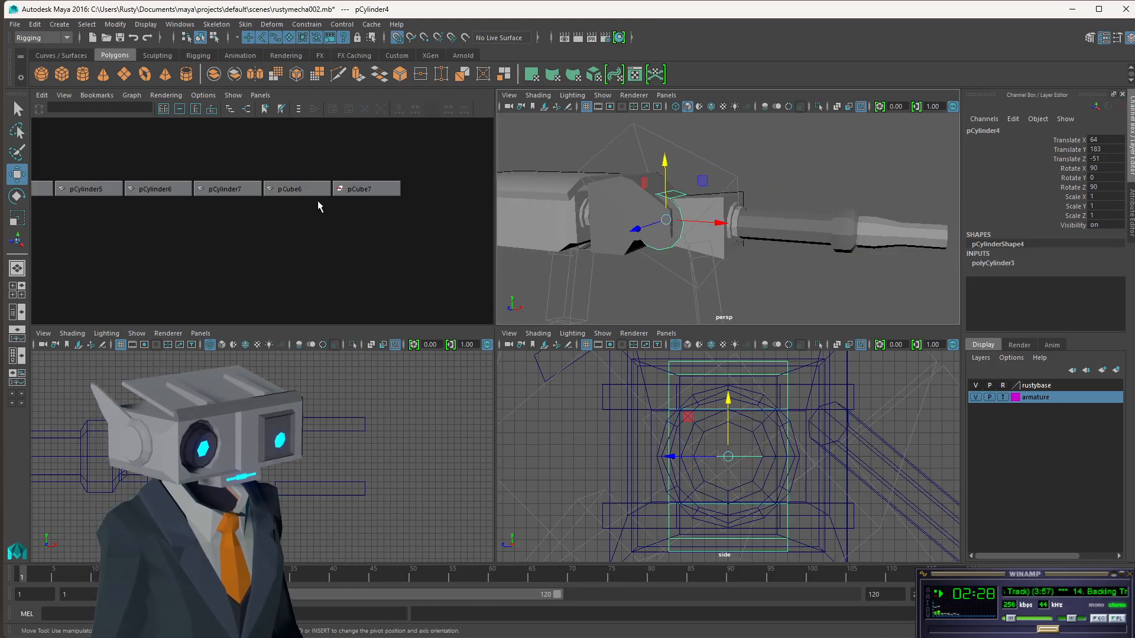
scroll(282, 207, down, 5)
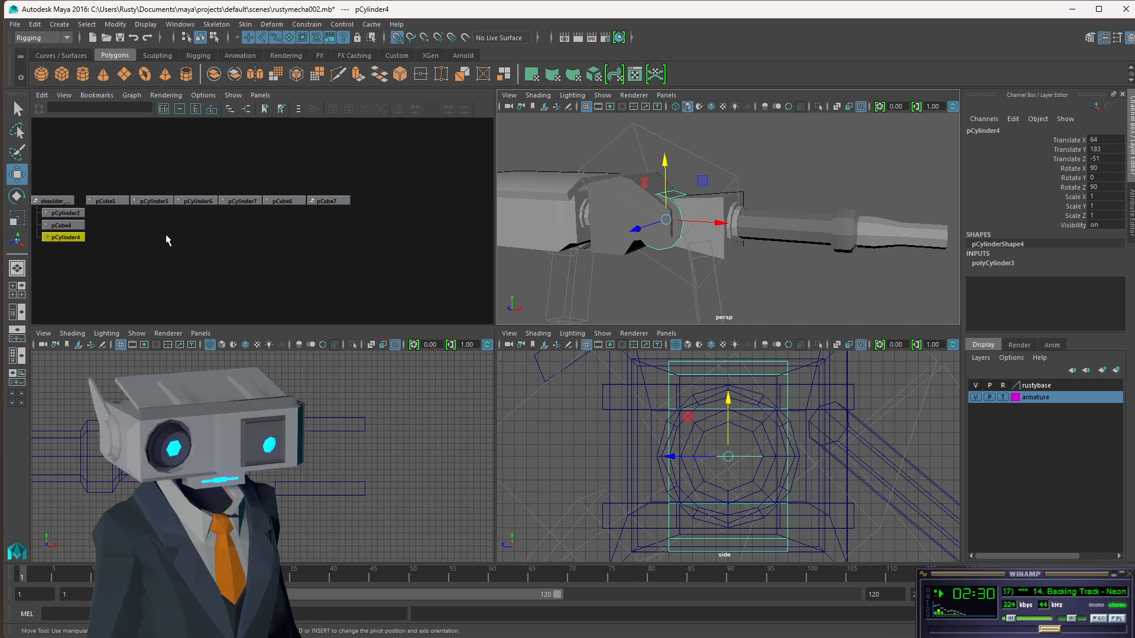
alt+middle_drag(167, 235, 167, 235)
key(ctrl+d)
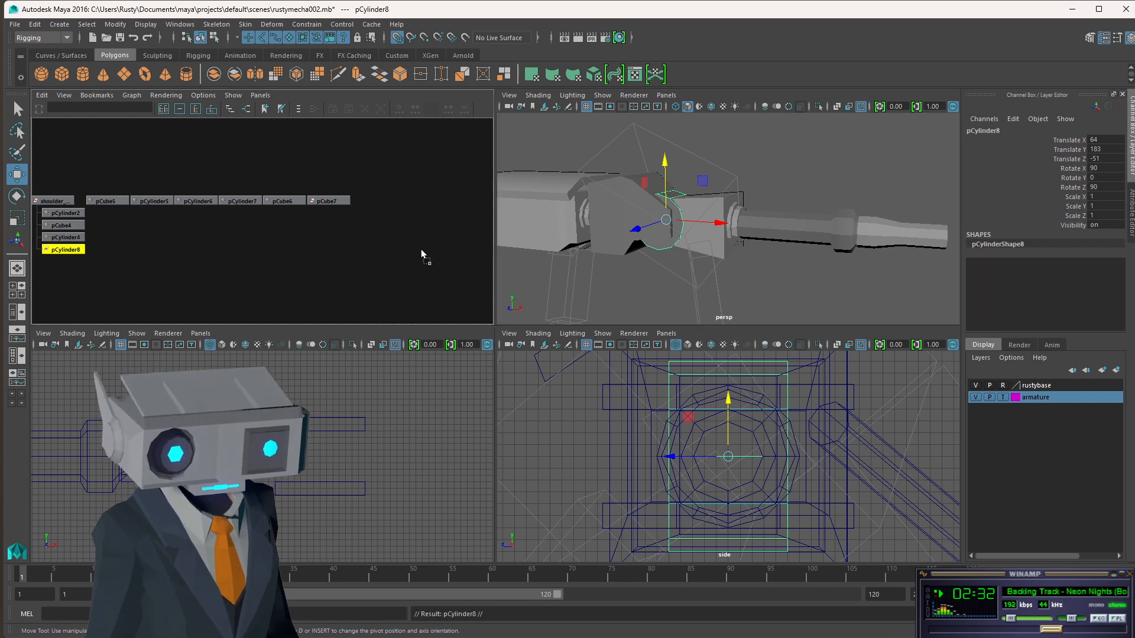
Take the copied cylinder out of the shoulder group and move it along the arm to a Translate X of 144.
drag(704, 224, 942, 243)
key(f)
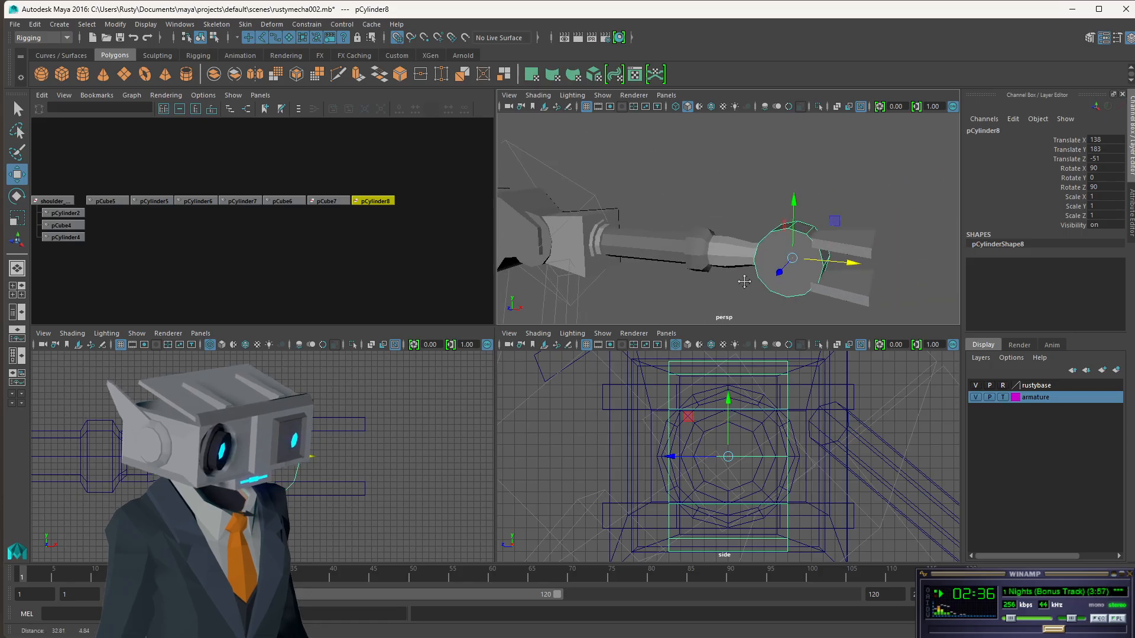
drag(780, 253, 746, 244)
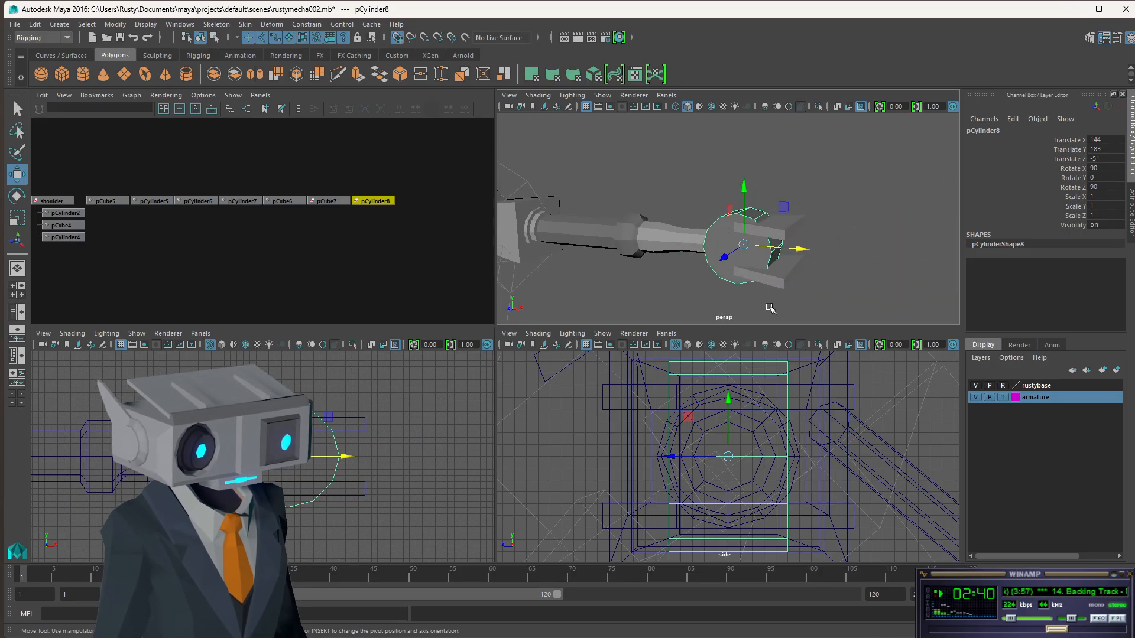
Turn the copied cylinder upright by setting its X, Y and Z rotation to 0.
alt+drag(713, 292, 755, 250)
scroll(746, 253, down, 10)
scroll(746, 253, up, 10)
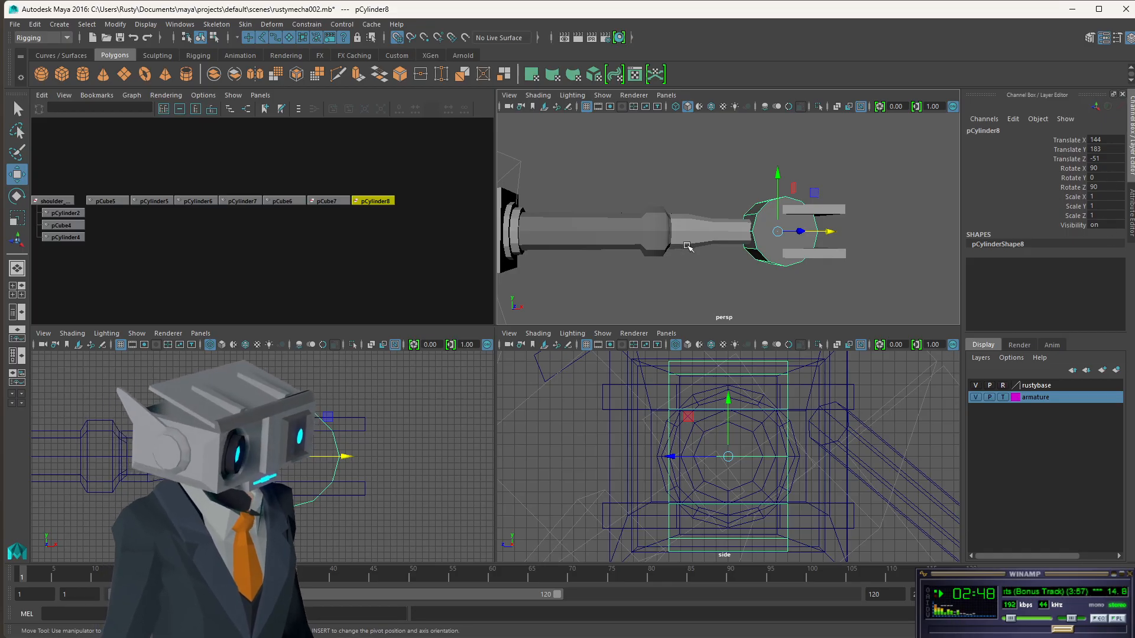
key(e)
drag(796, 201, 781, 181)
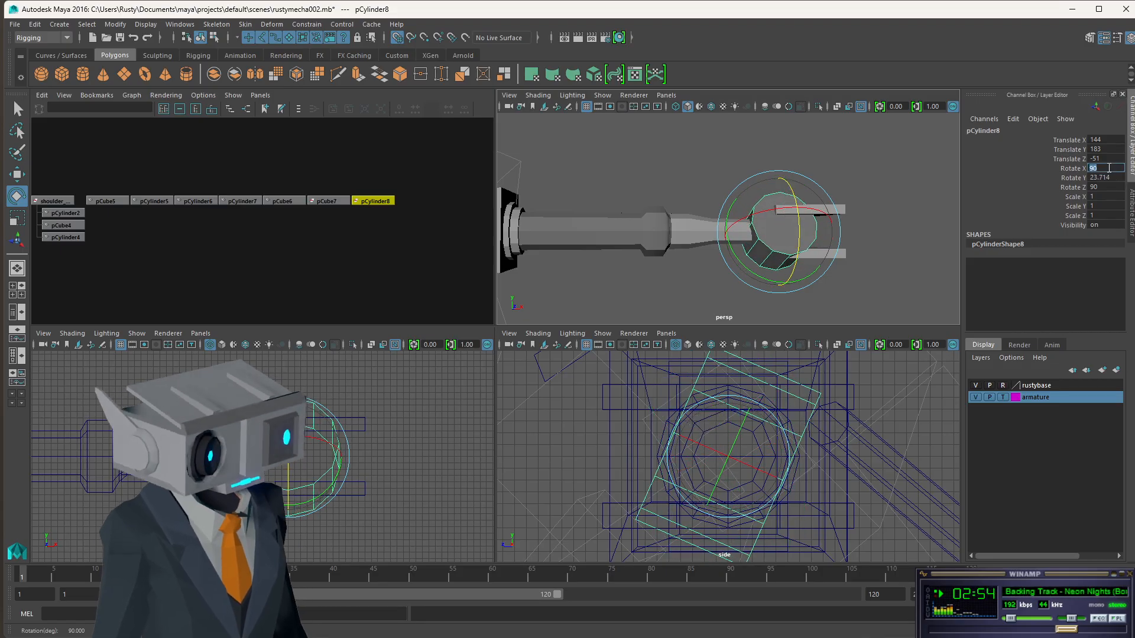
text(0)
key(Tab)
text(0)
key(Tab)
text(0)
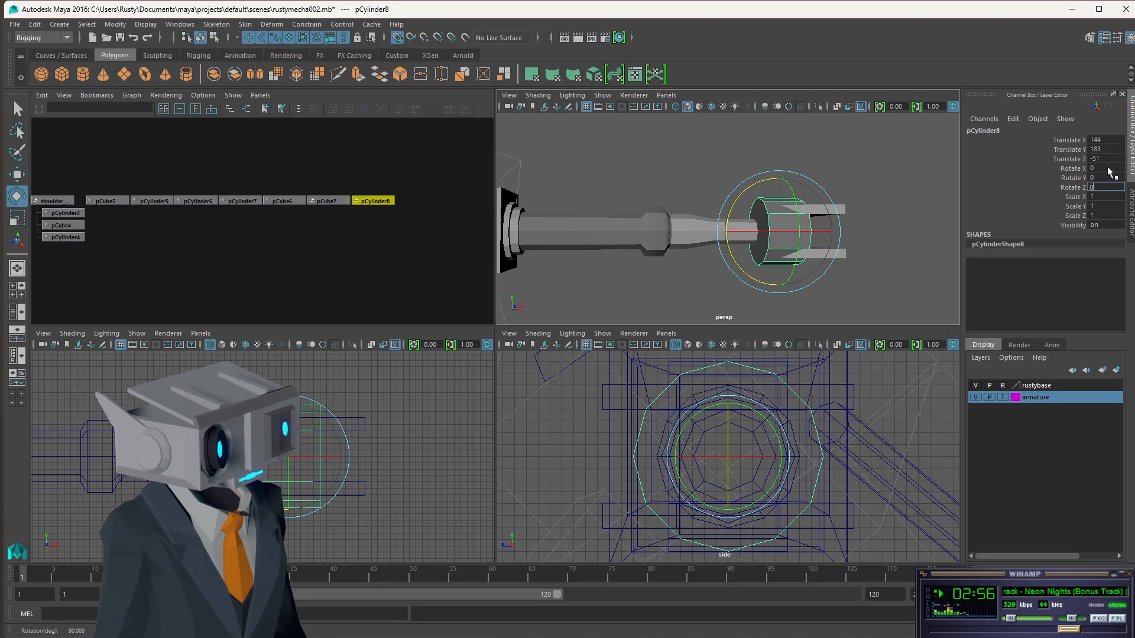
key(Tab)
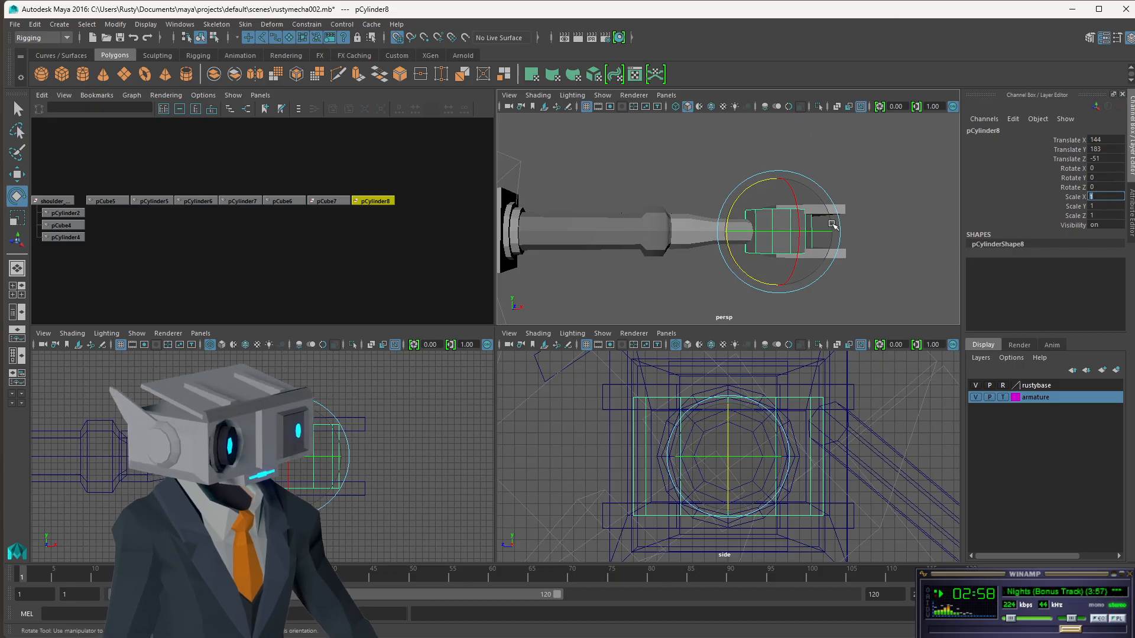
click(716, 172)
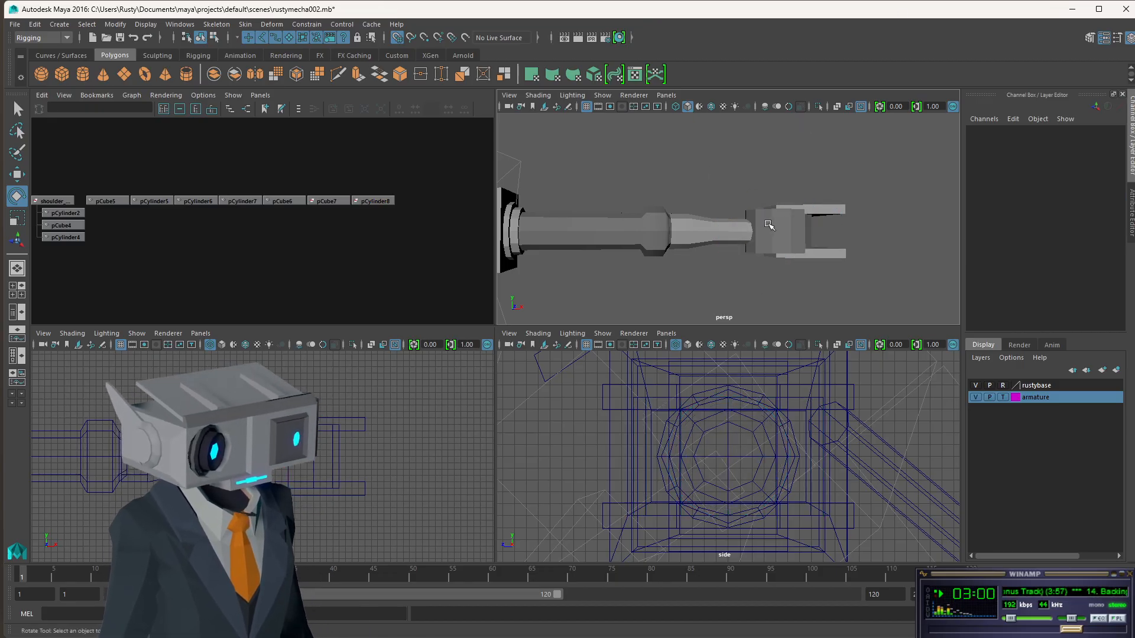
Shorten the upright cylinder to fit between the two wrist plates, setting its Scale Y to 0.7.
click(769, 224)
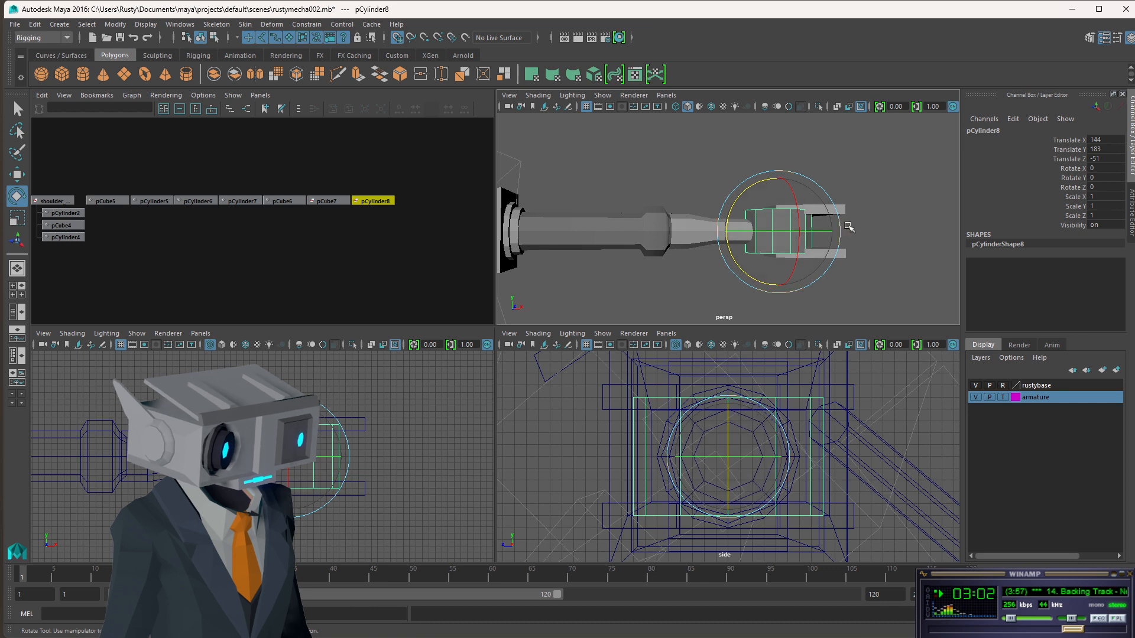
key(r)
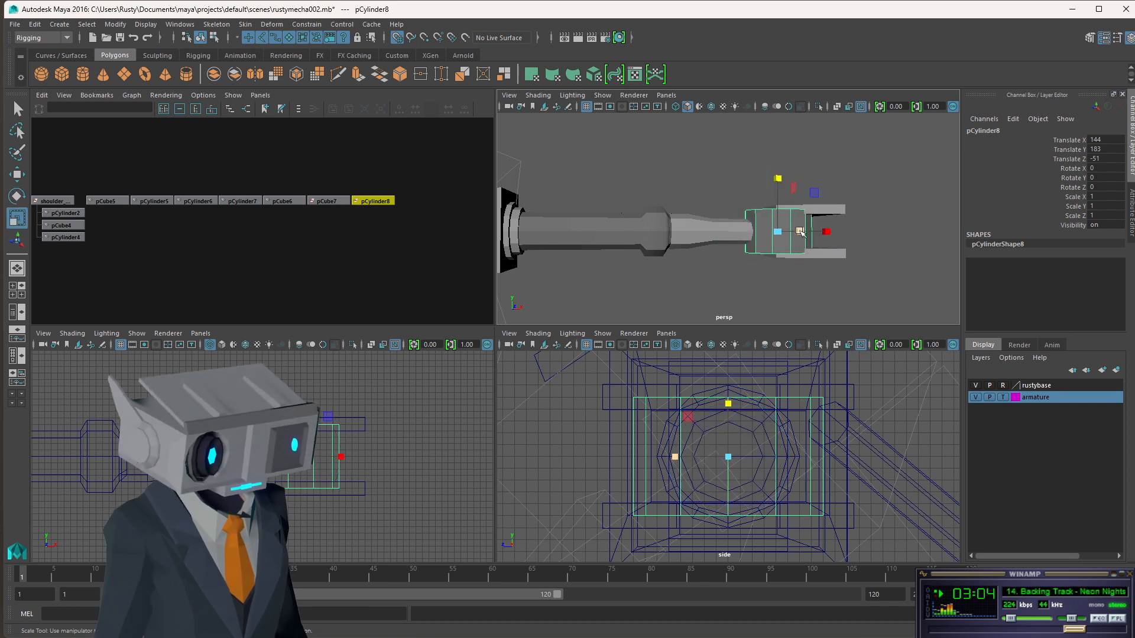
drag(781, 184, 776, 196)
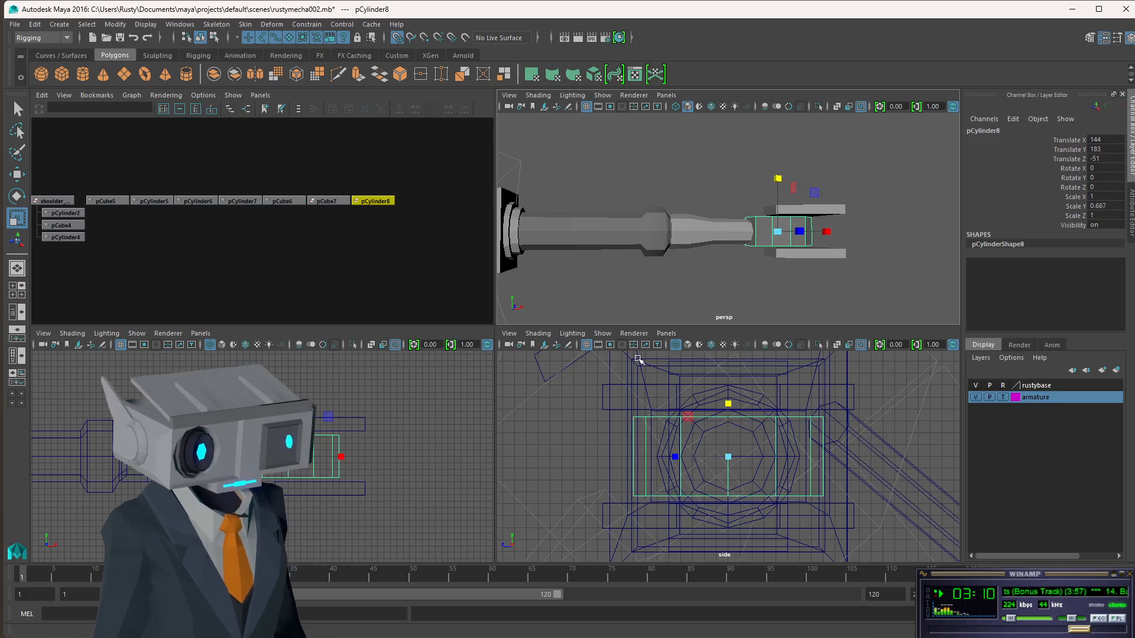
scroll(731, 450, up, 3)
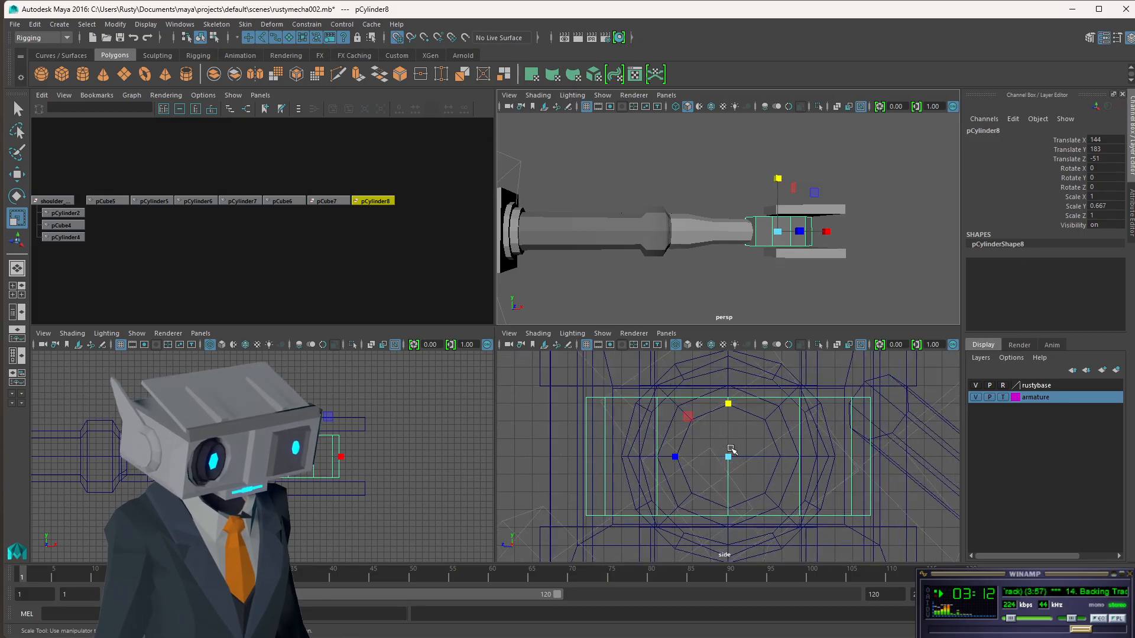
key(5)
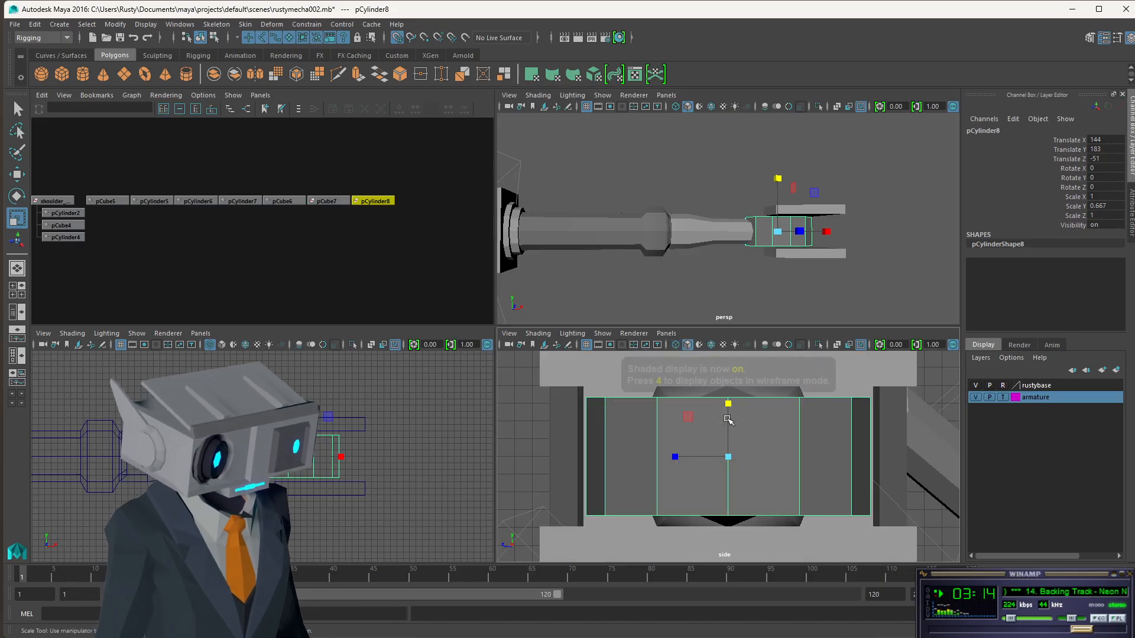
drag(731, 408, 727, 407)
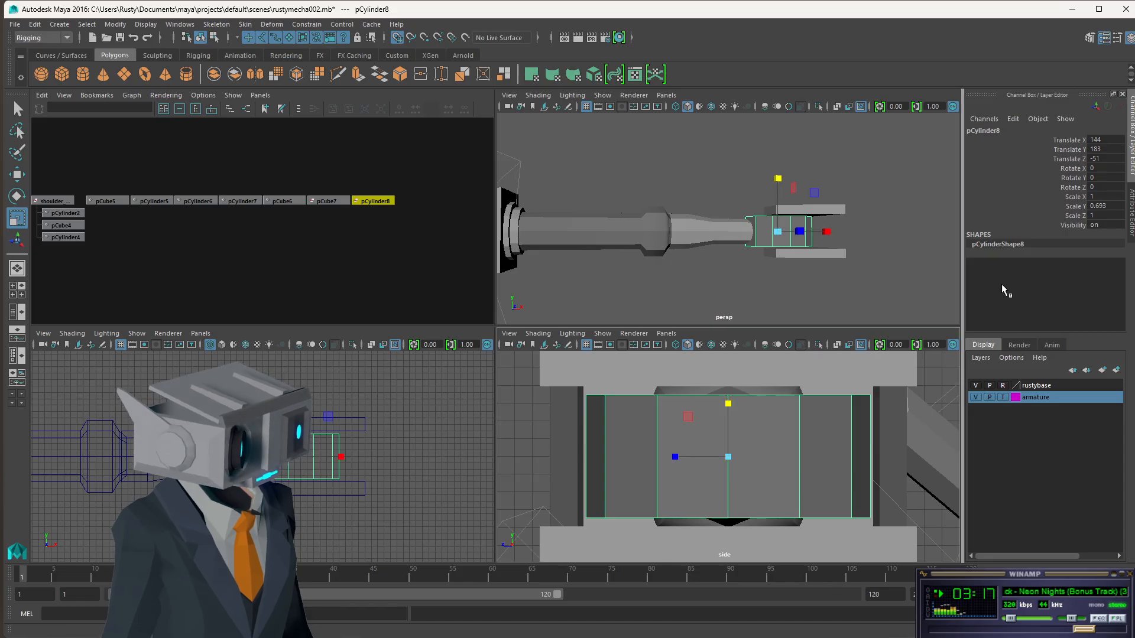
text(0.7)
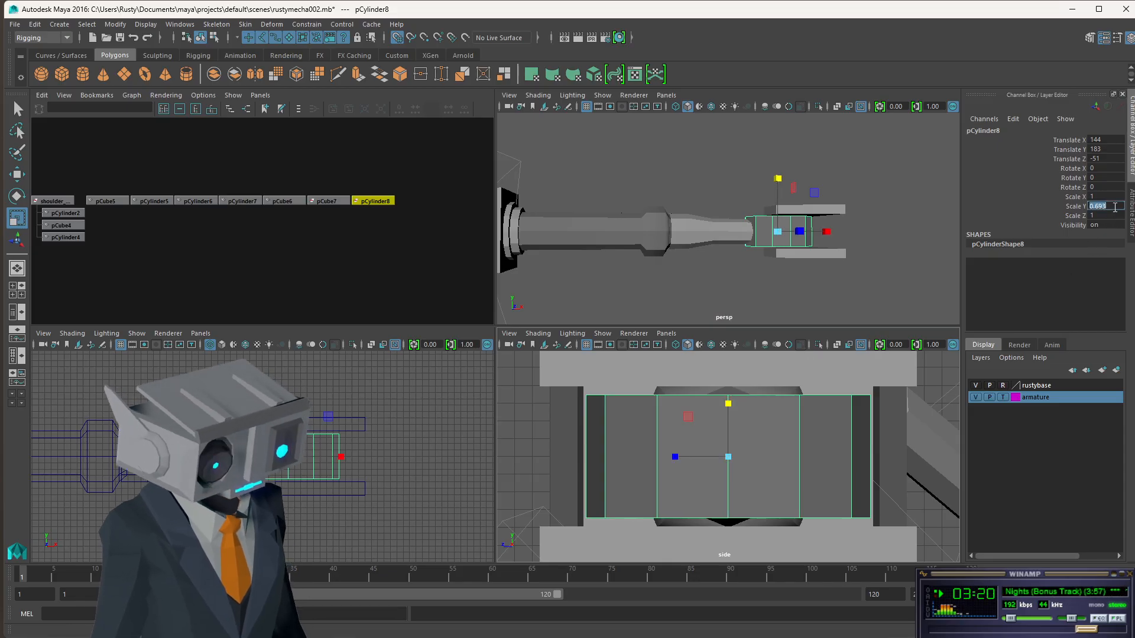
key(Return)
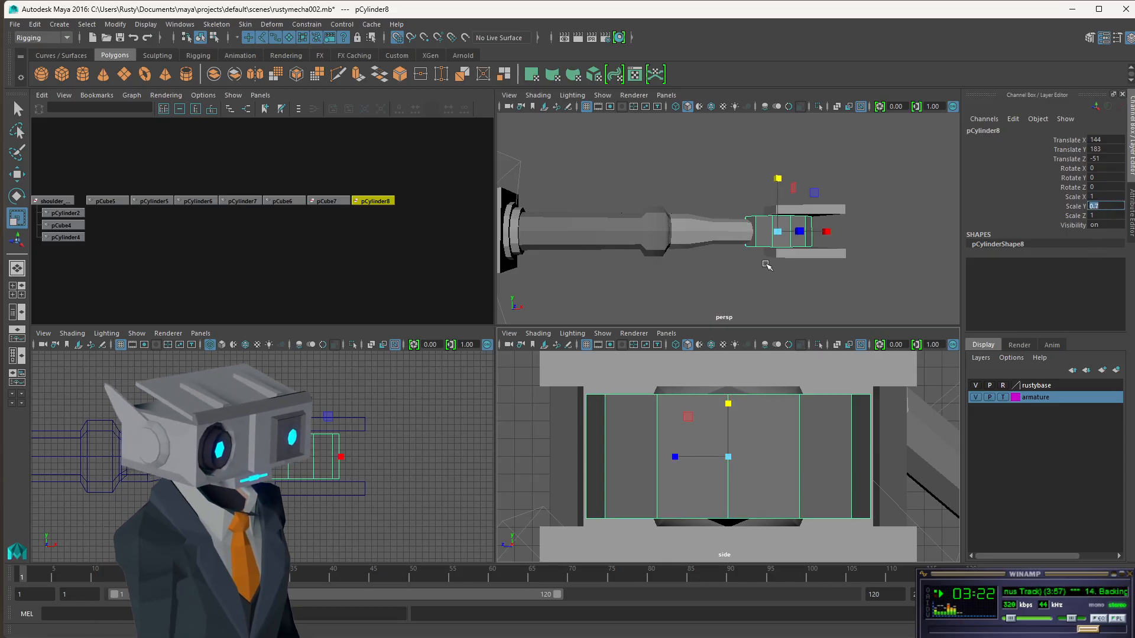
Shift the wrist cylinder slightly outward between the plates to a Translate X of 145.
alt+drag(765, 260, 817, 180)
click(817, 180)
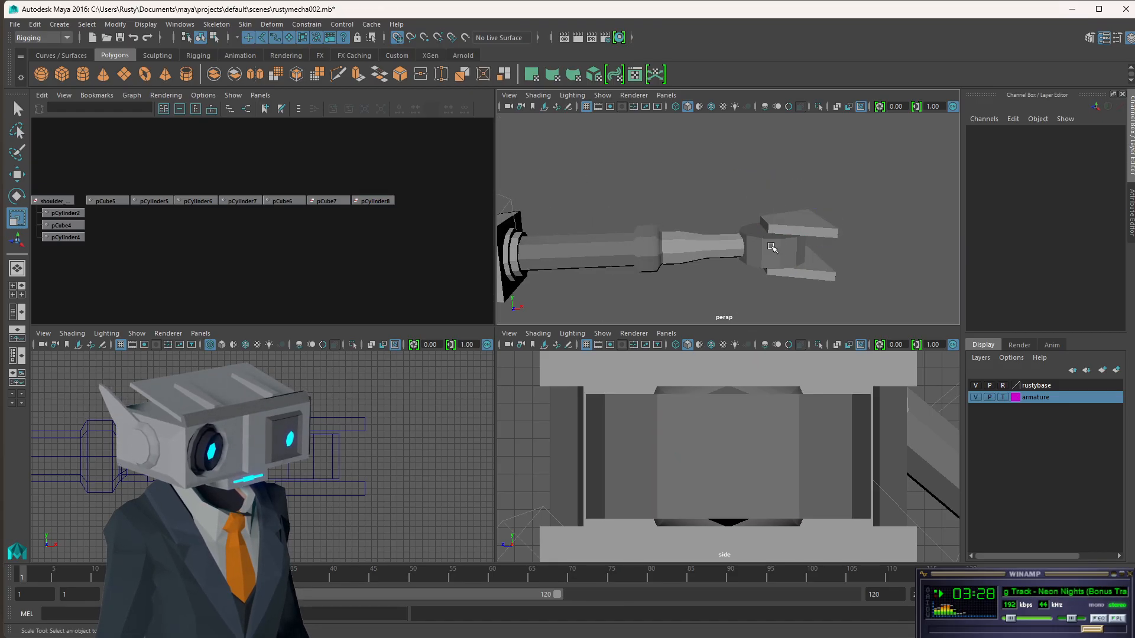
click(786, 251)
key(w)
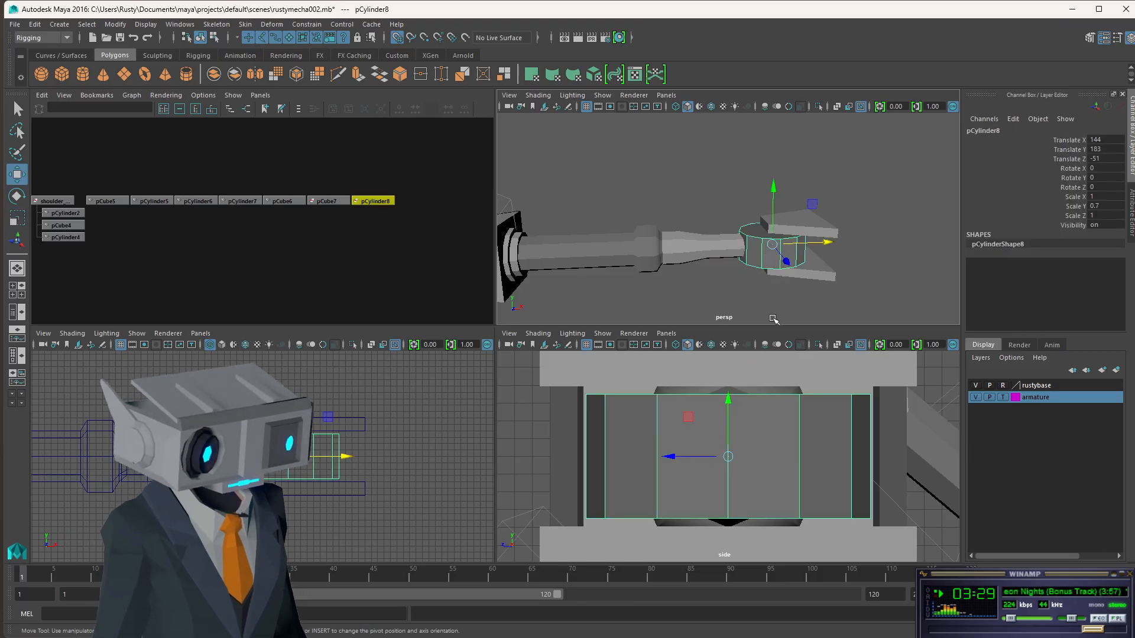
key(4)
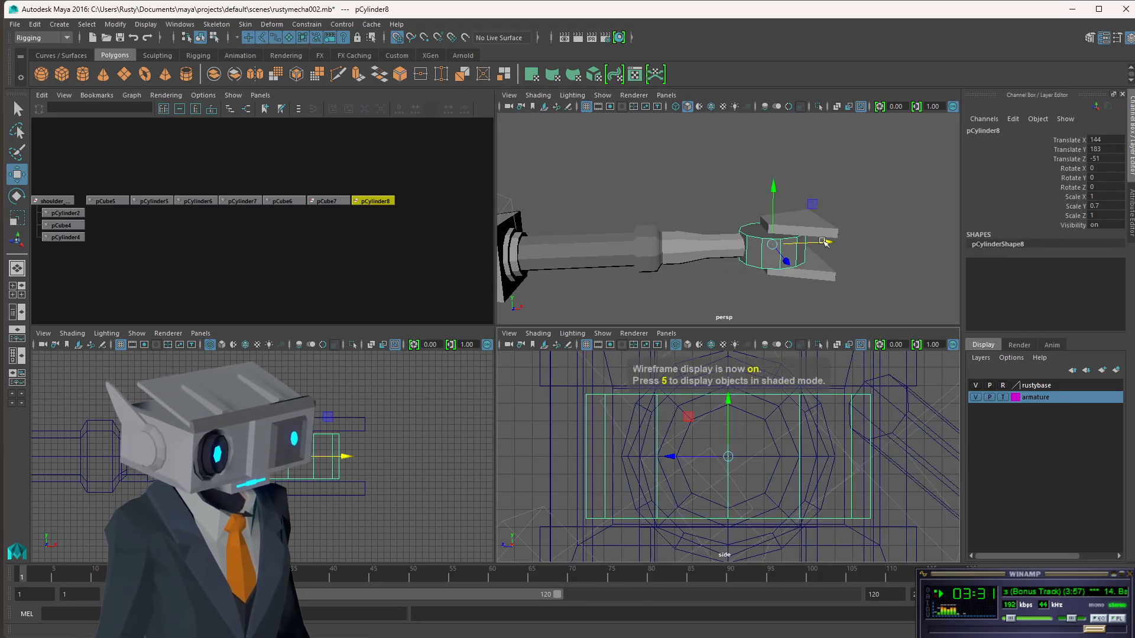
drag(823, 241, 762, 217)
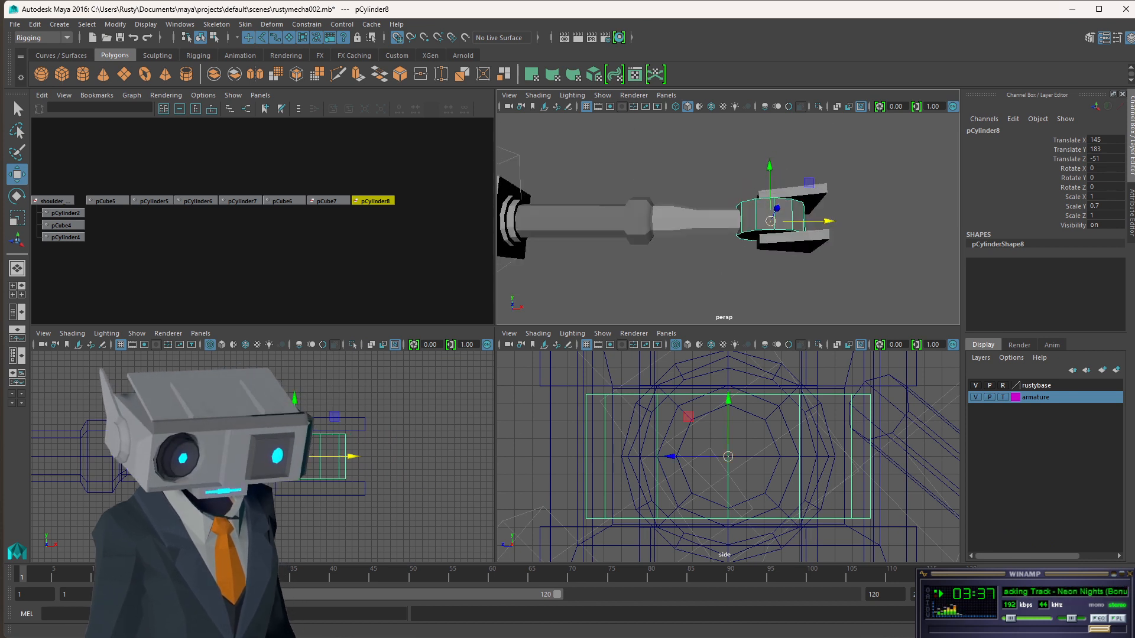
scroll(380, 467, up, 5)
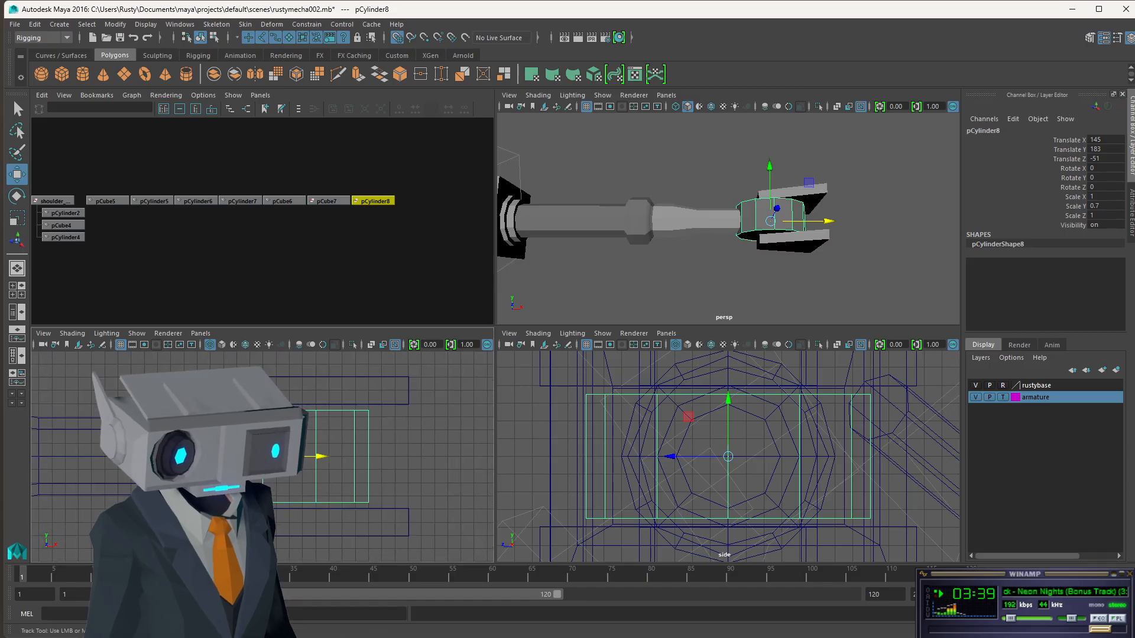
drag(408, 451, 358, 448)
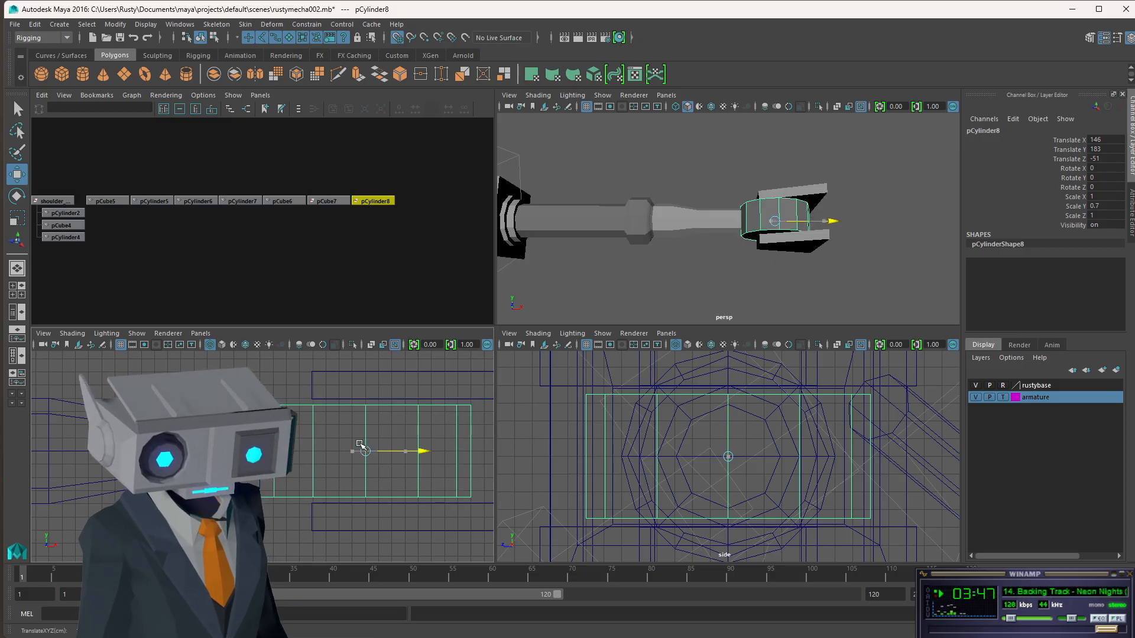
alt+drag(816, 255, 737, 231)
scroll(737, 231, down, 10)
scroll(736, 231, up, 5)
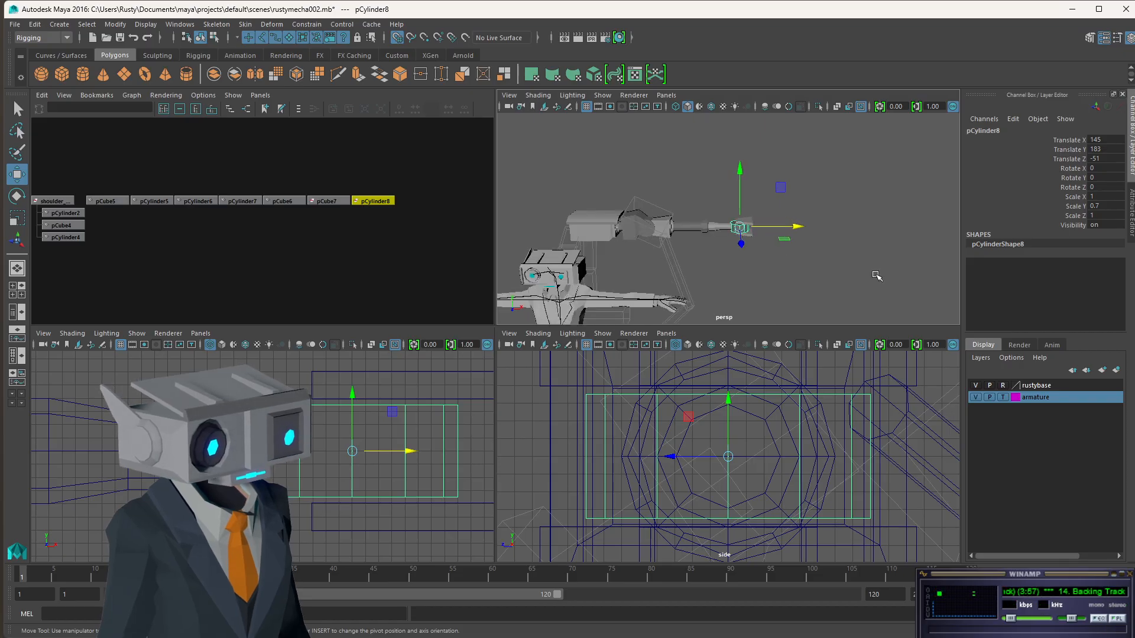
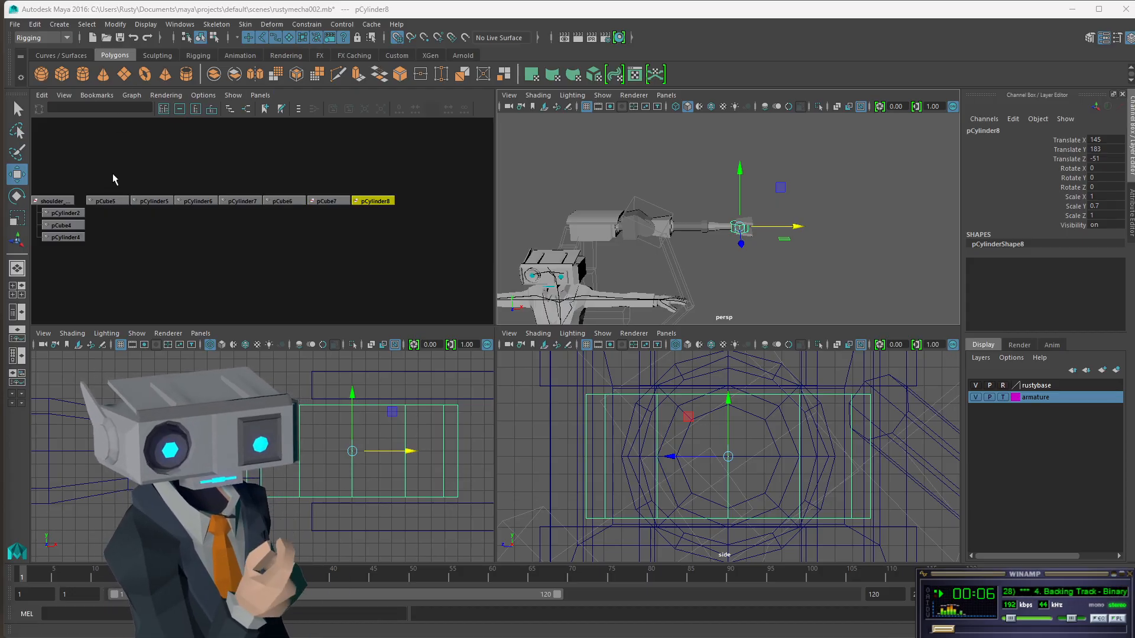
Examine the ungrouped forearm and wrist nodes and the shoulder group to see which arm piece each one stands for.
drag(112, 172, 360, 230)
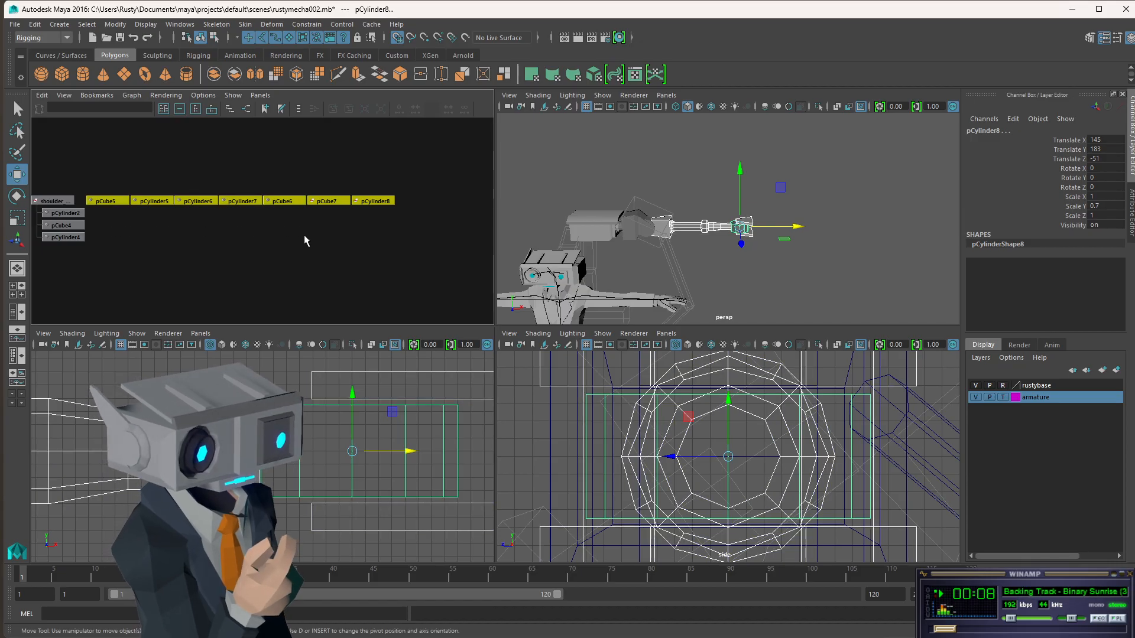
click(225, 233)
drag(100, 183, 133, 211)
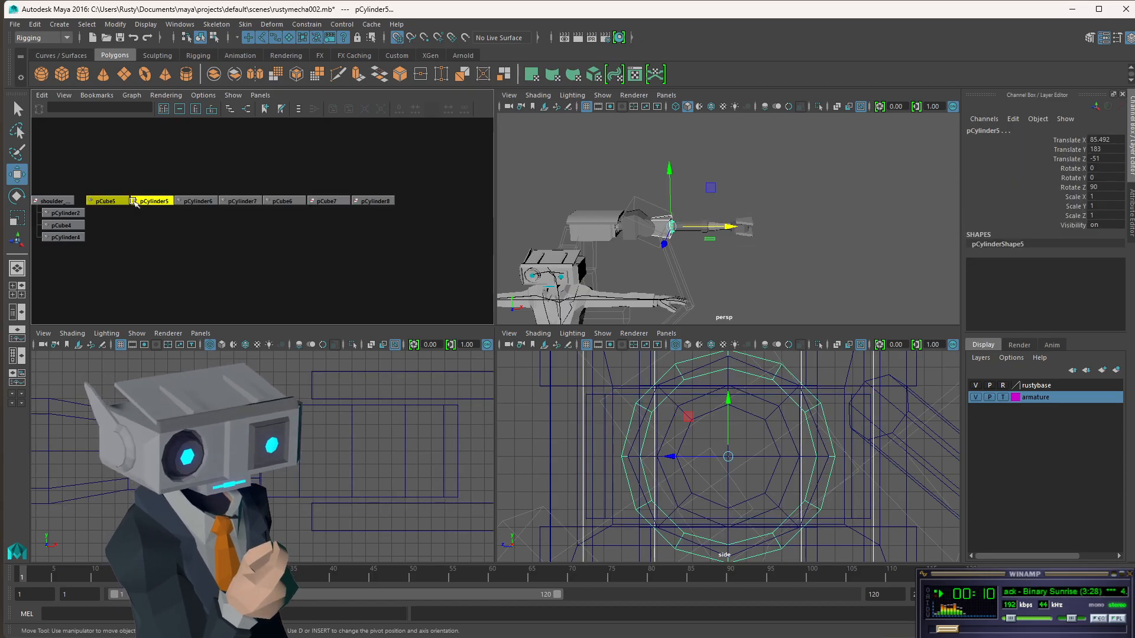
click(197, 202)
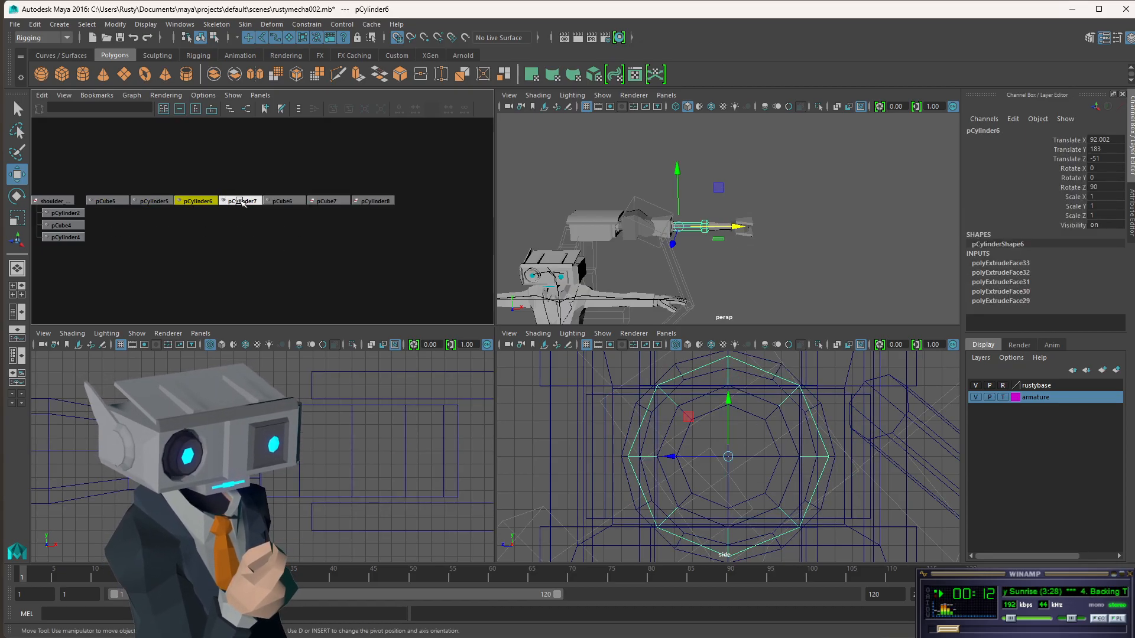
click(115, 201)
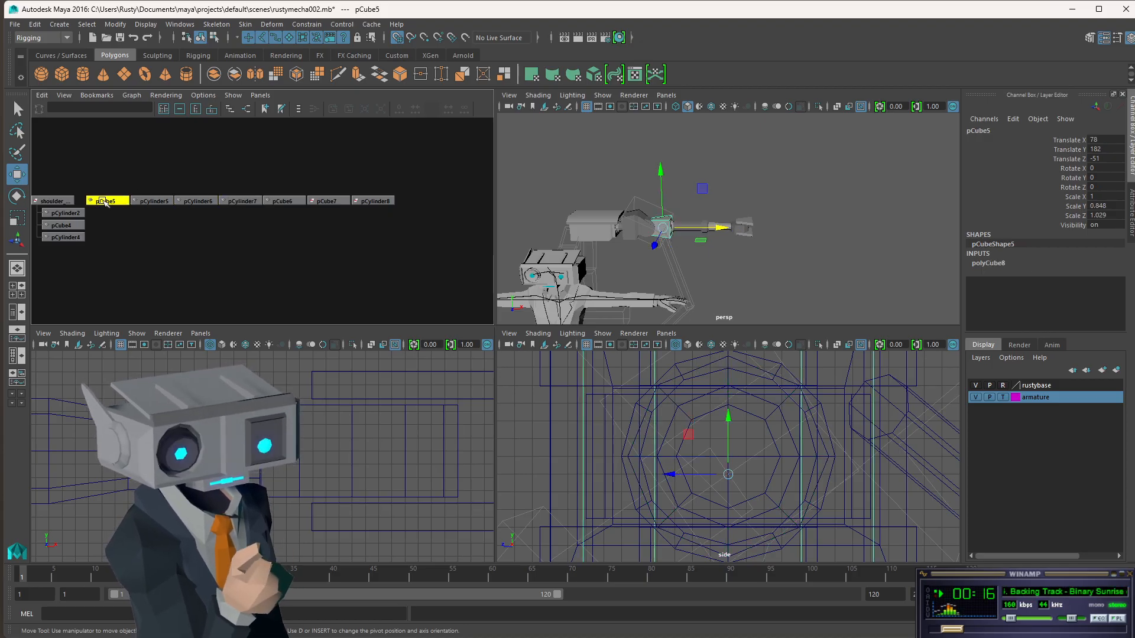
click(53, 202)
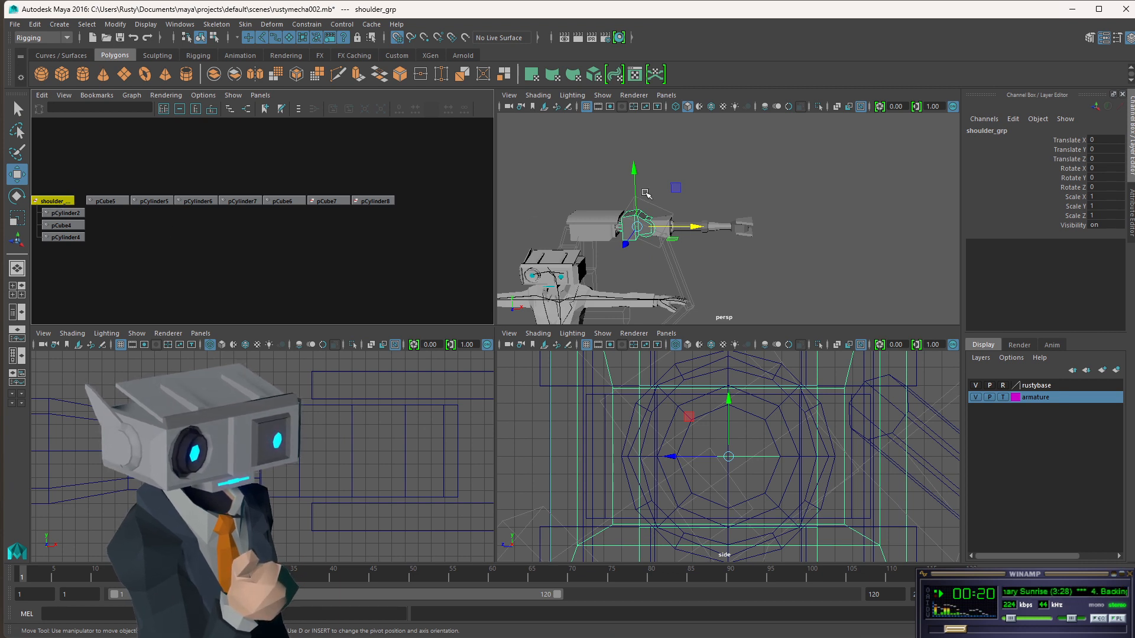
click(66, 238)
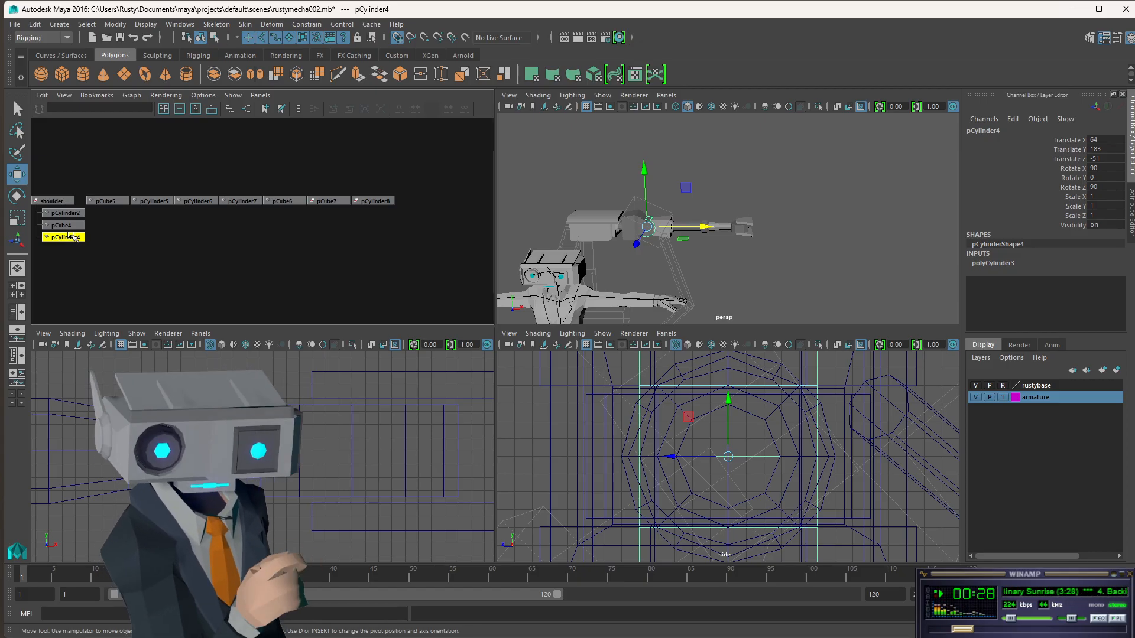
click(108, 201)
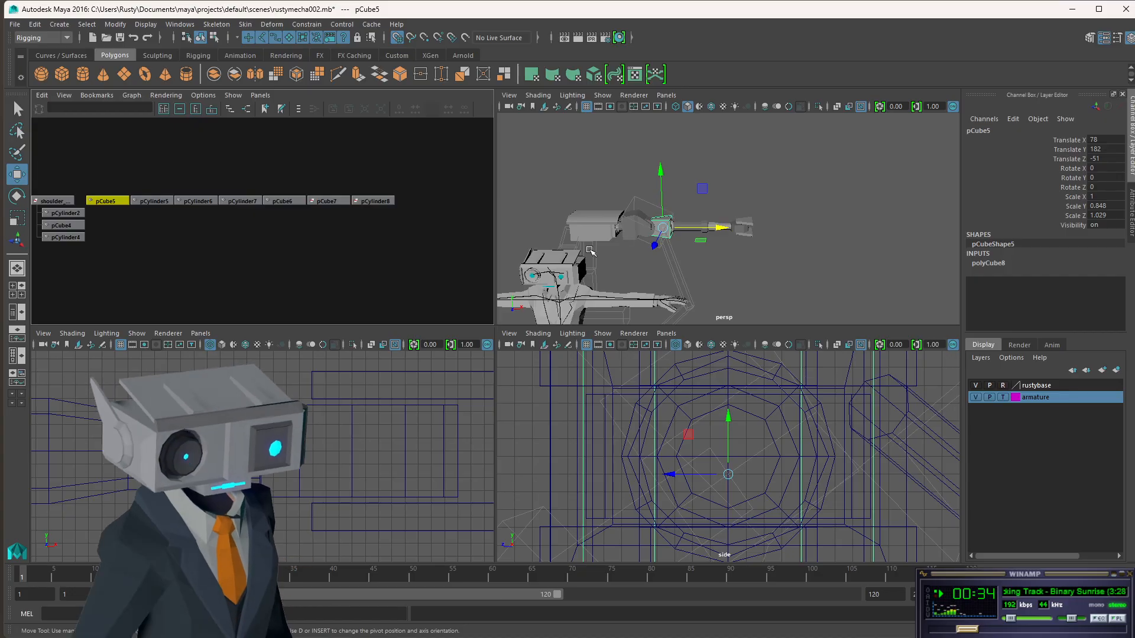
key(f)
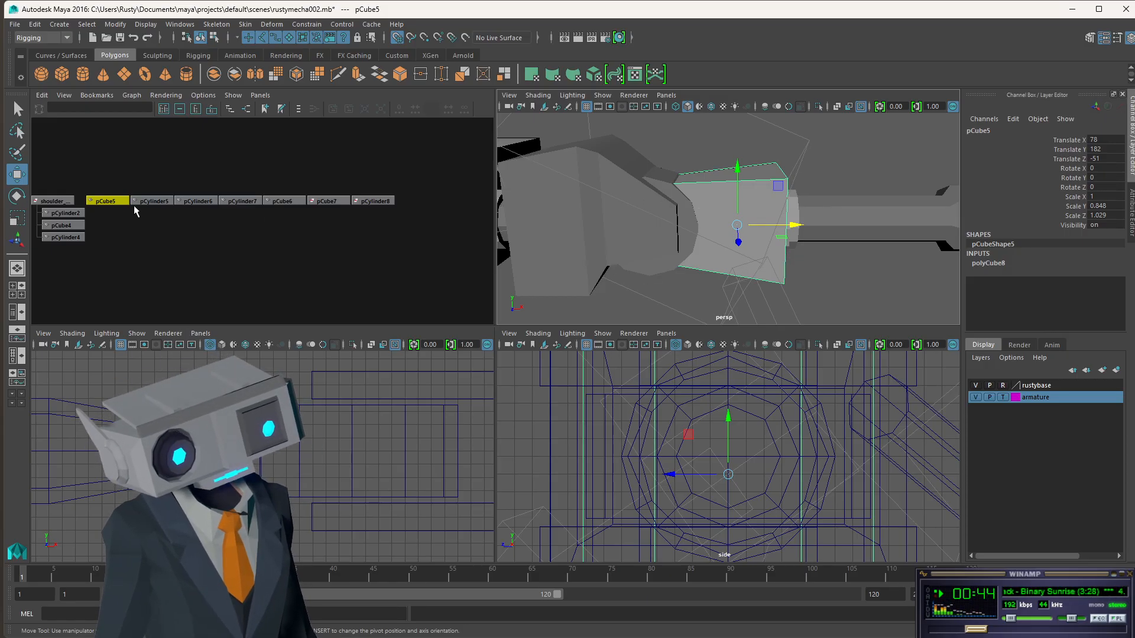
Put the elbow cylinder pCylinder4 into a new group of its own inside the shoulder group.
click(66, 237)
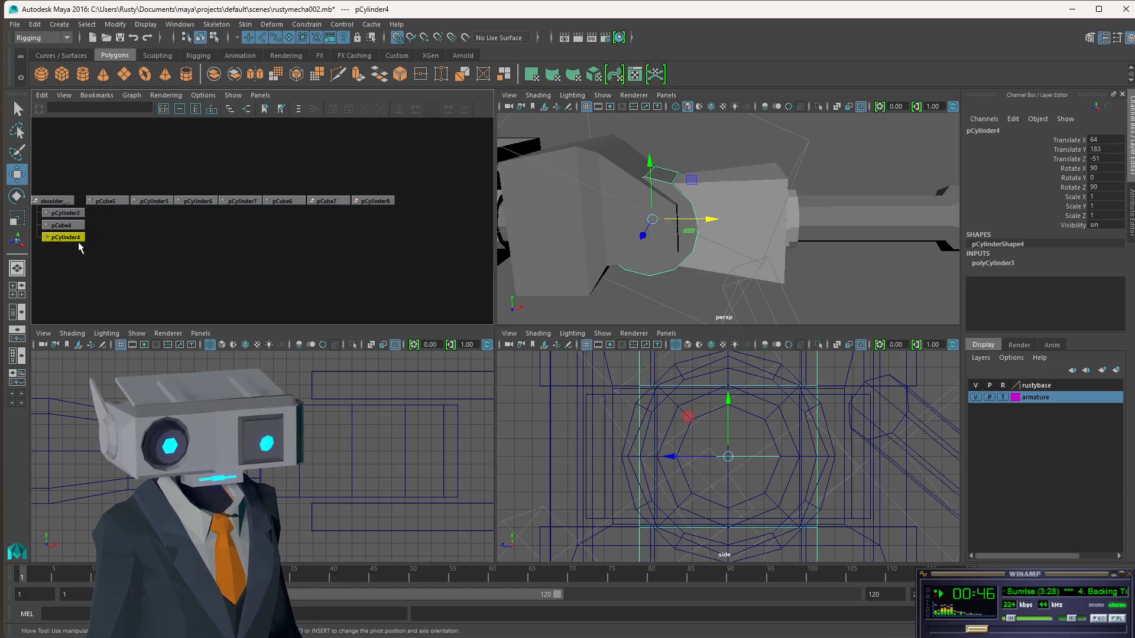
key(ctrl+g)
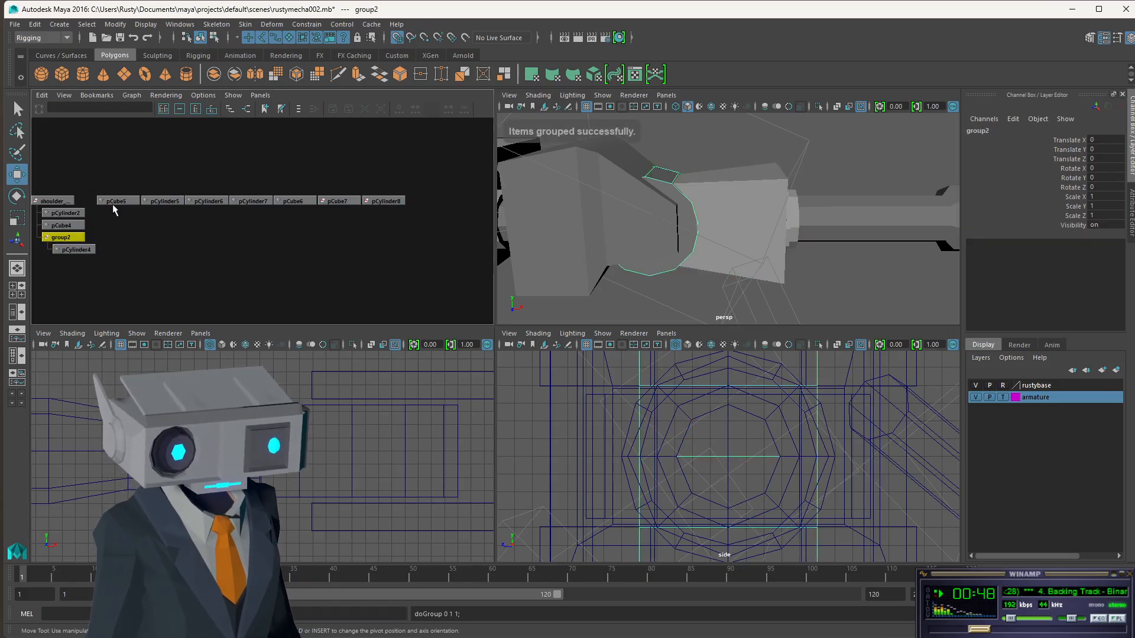
click(64, 238)
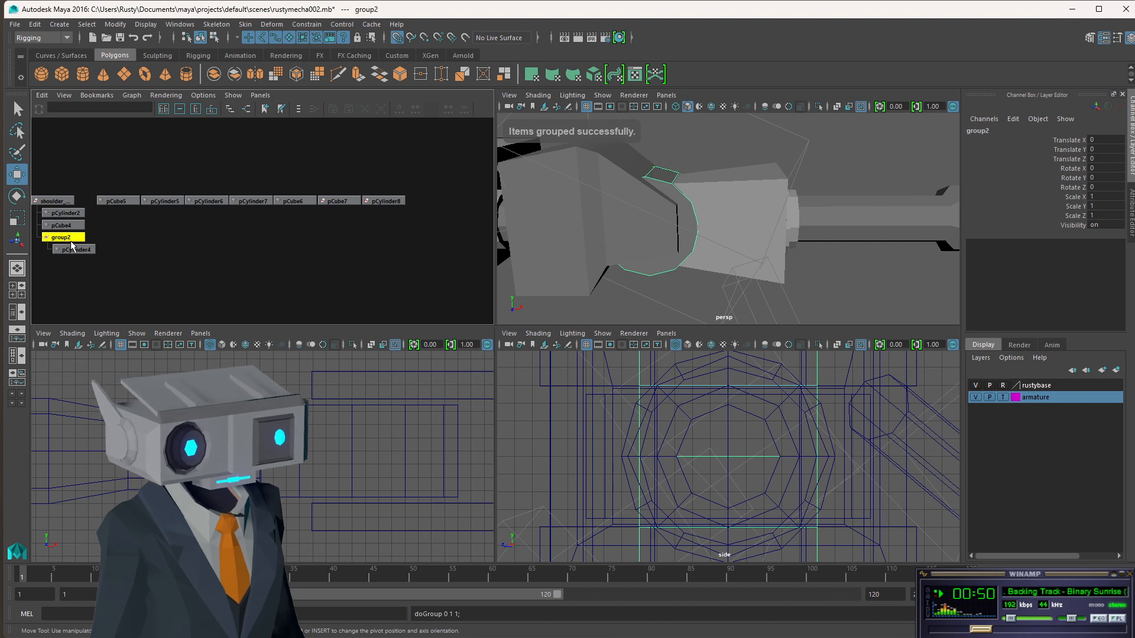
Parent pCube5, pCylinder5 and pCylinder6 under the new group that holds the elbow cylinder.
click(118, 201)
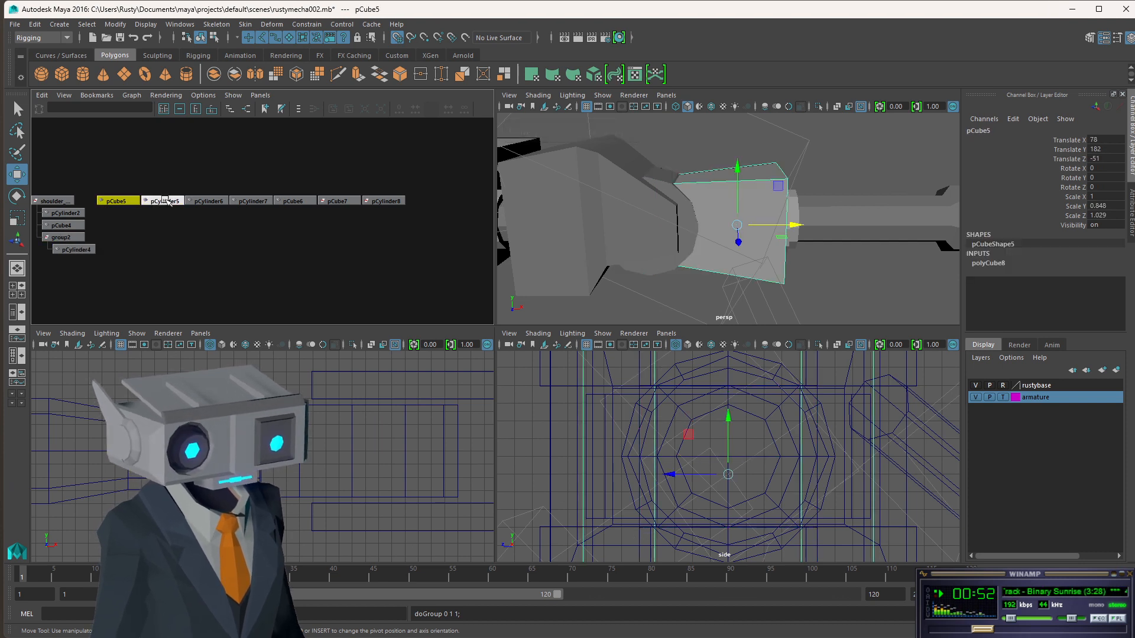
click(172, 201)
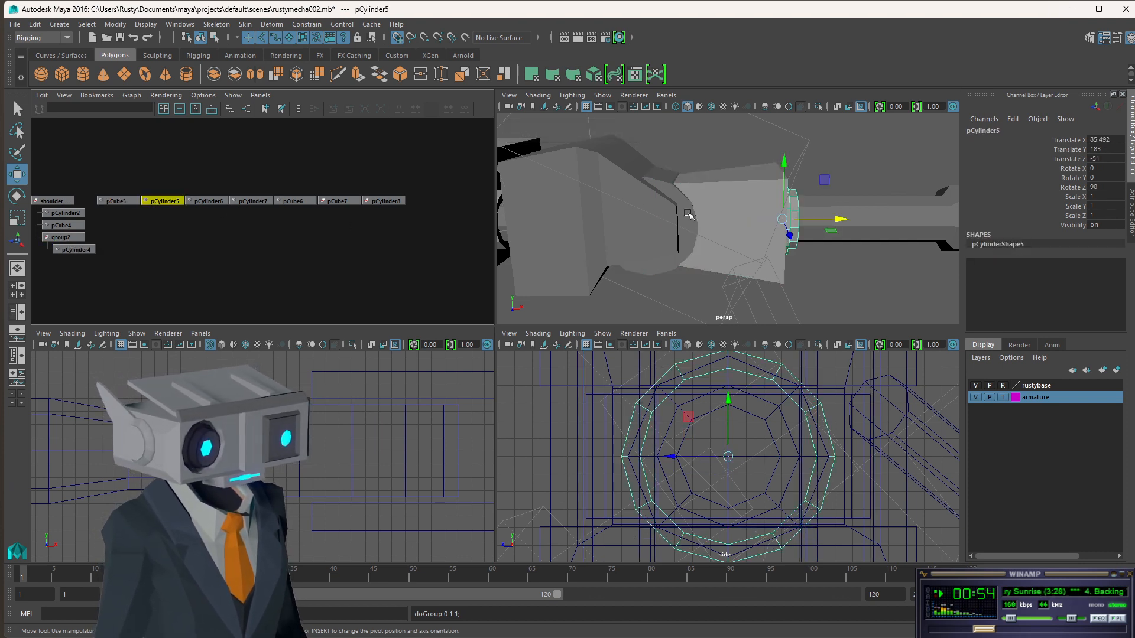
key(f)
click(208, 201)
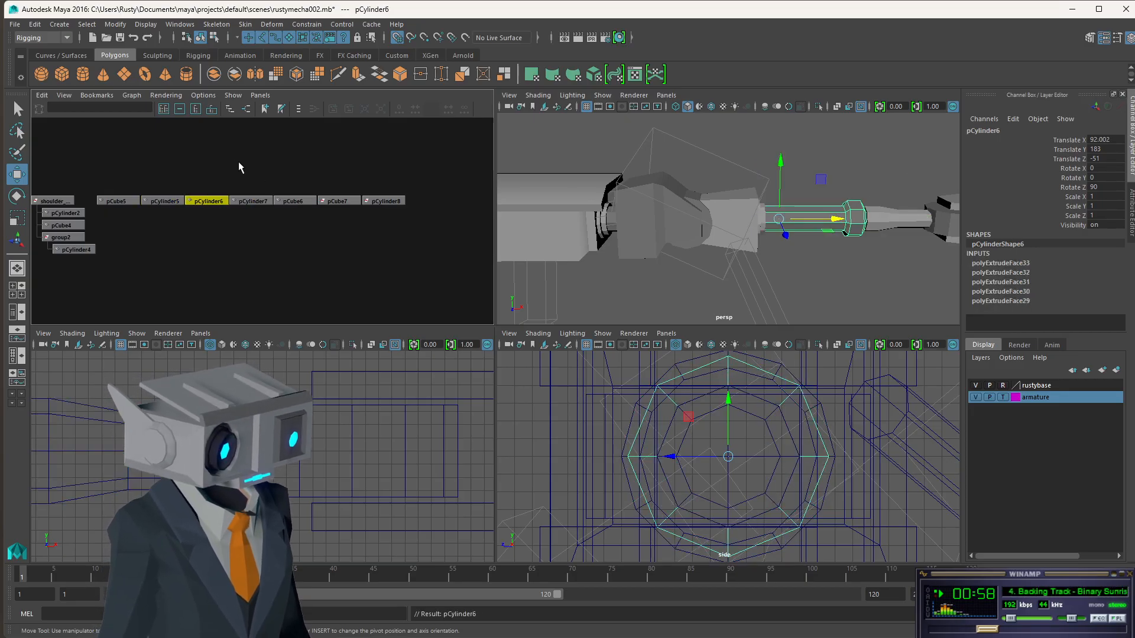
key(Right)
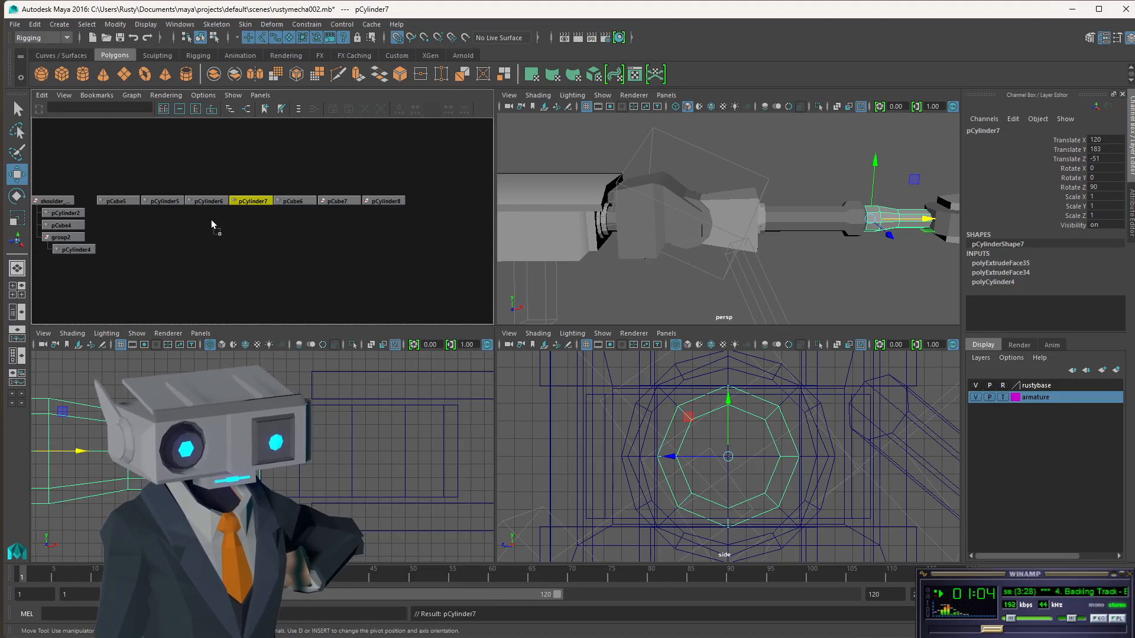
middle_drag(211, 220, 237, 175)
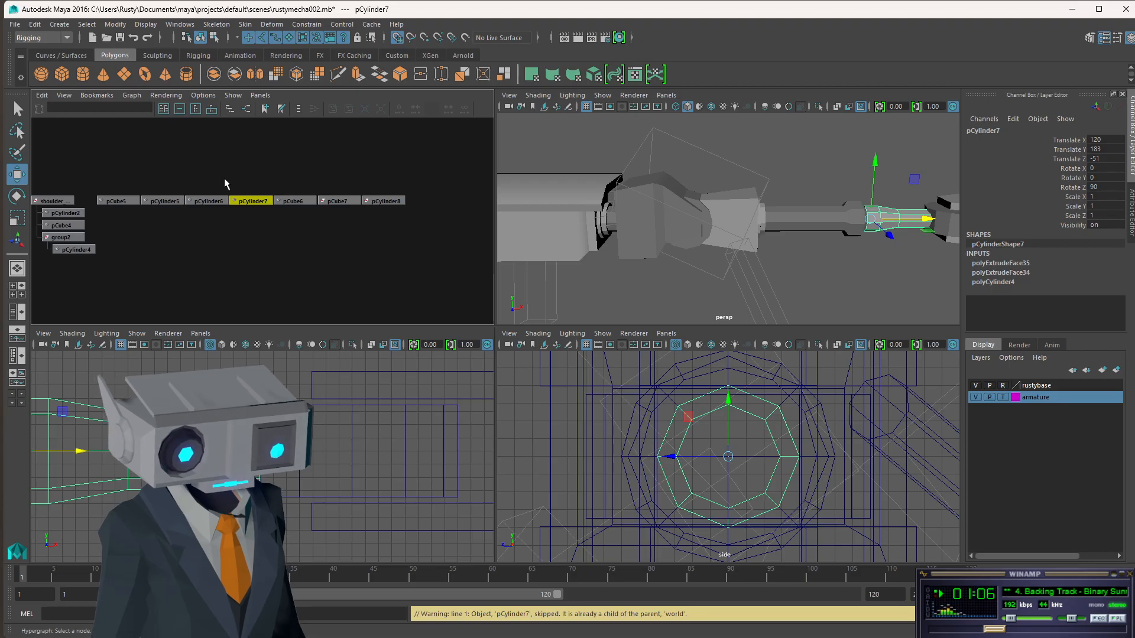
drag(146, 218, 224, 235)
drag(129, 172, 239, 217)
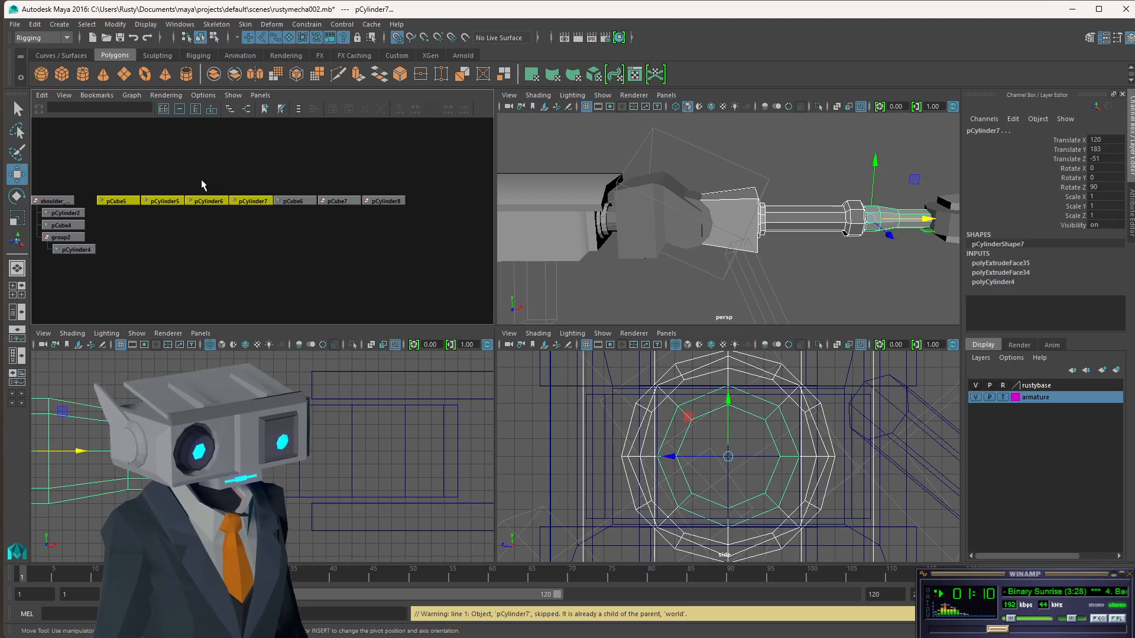
drag(108, 172, 192, 218)
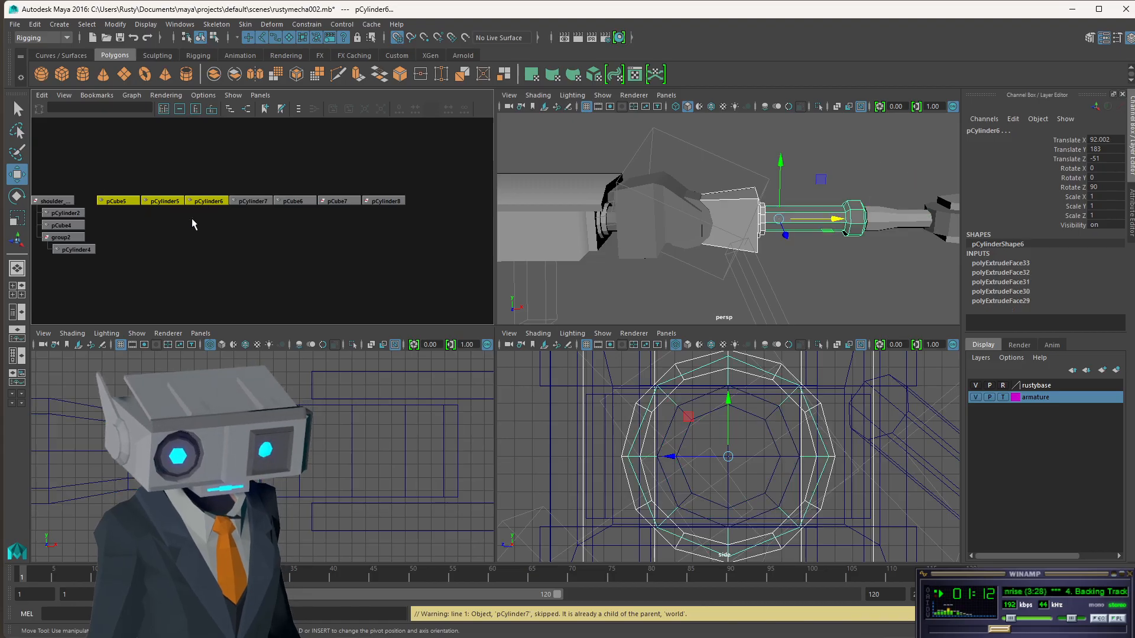
middle_drag(68, 242, 66, 239)
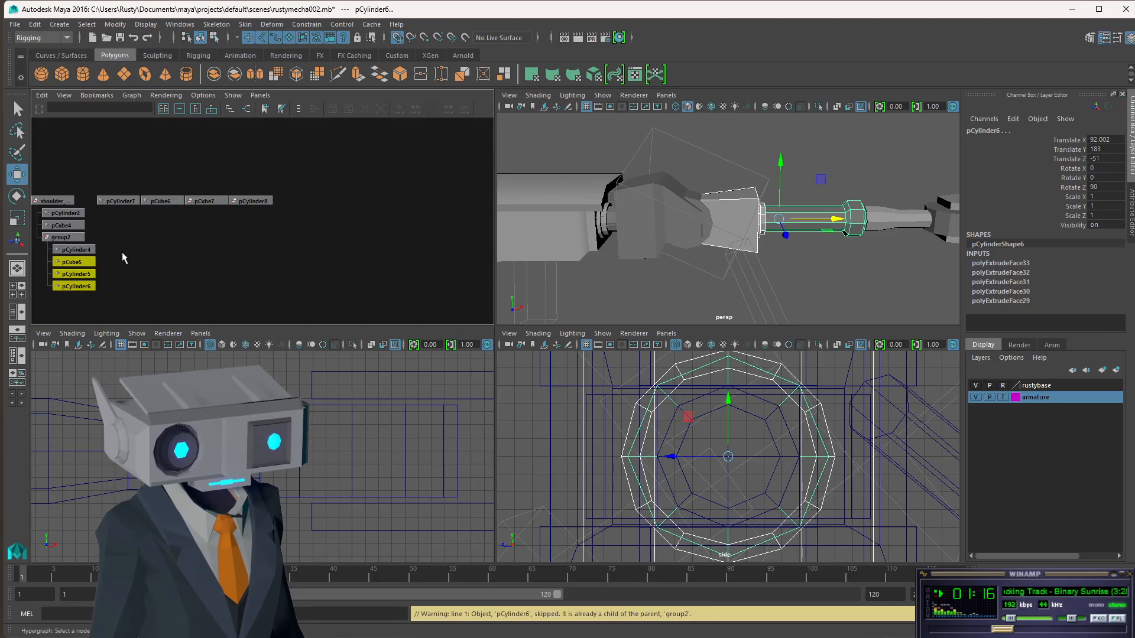
click(63, 237)
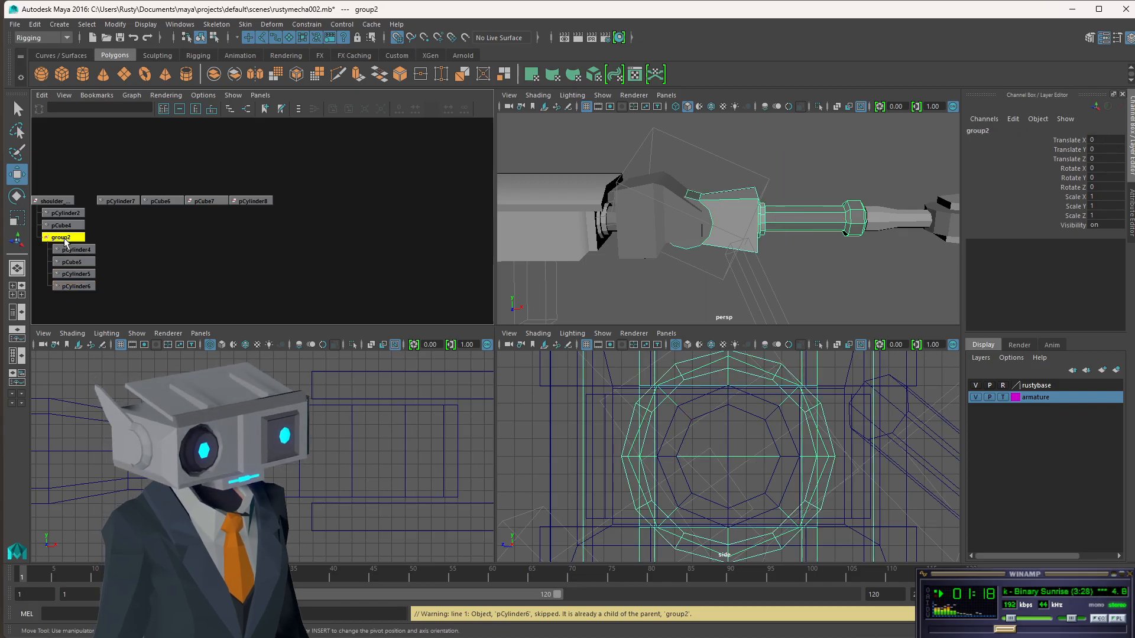
Group the outer forearm piece pCylinder7 with the wrist cylinder pCylinder8.
click(129, 203)
click(159, 201)
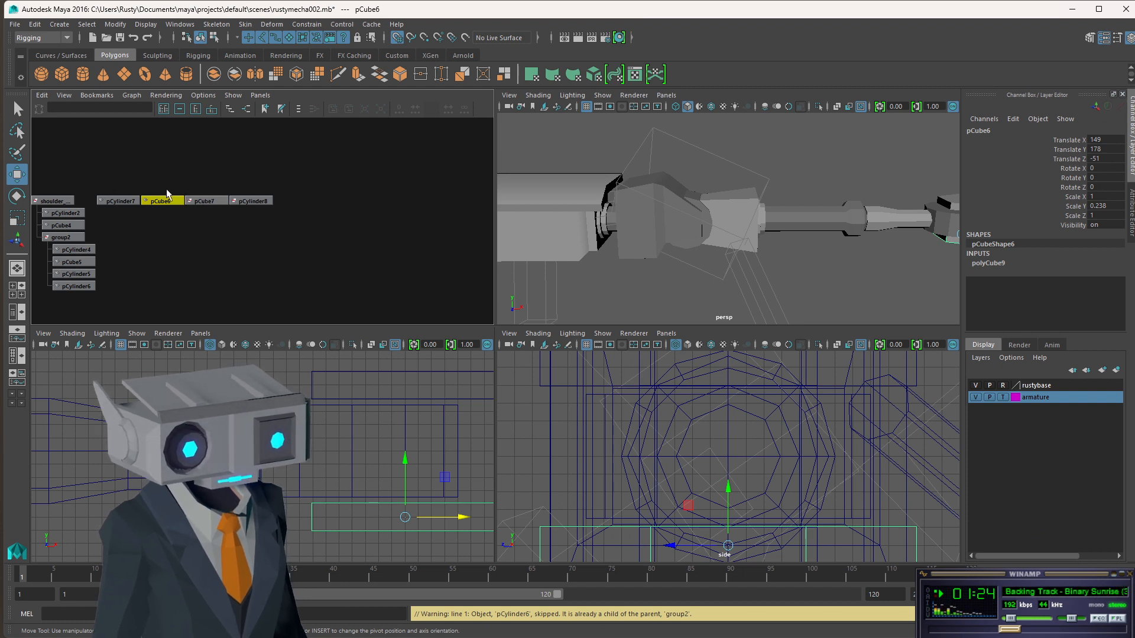
drag(115, 187, 162, 207)
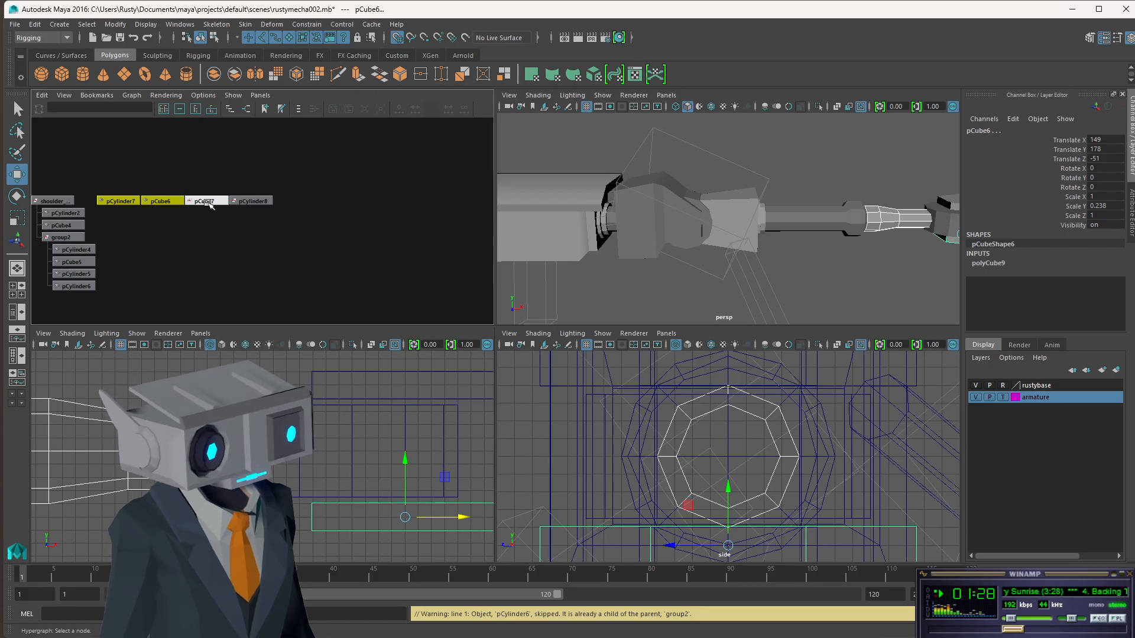
click(108, 185)
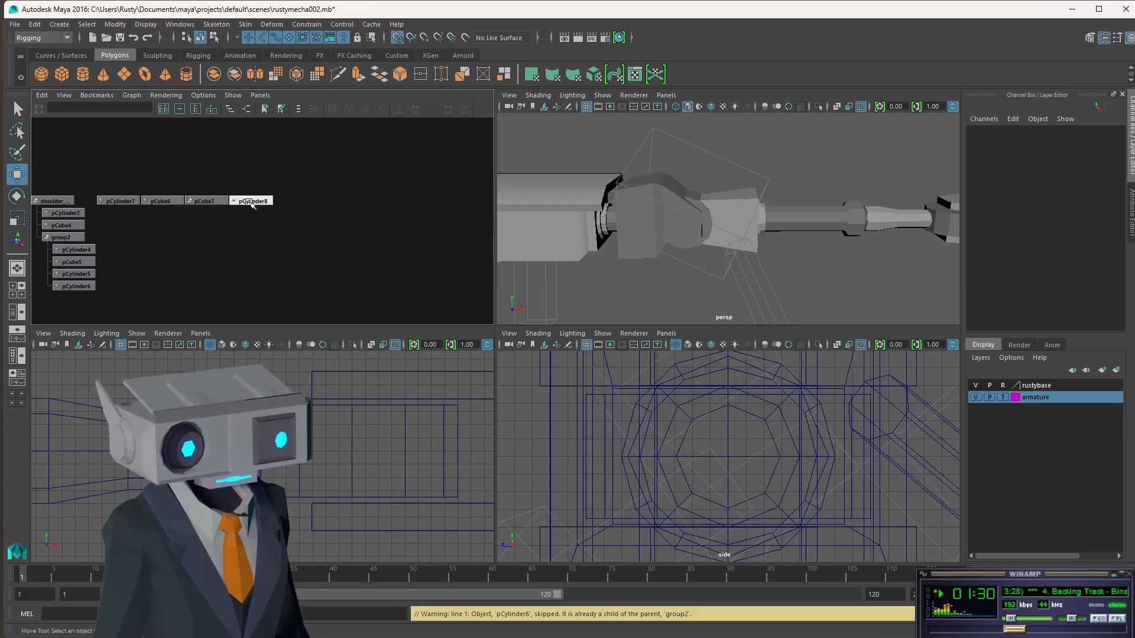
click(251, 202)
click(118, 201)
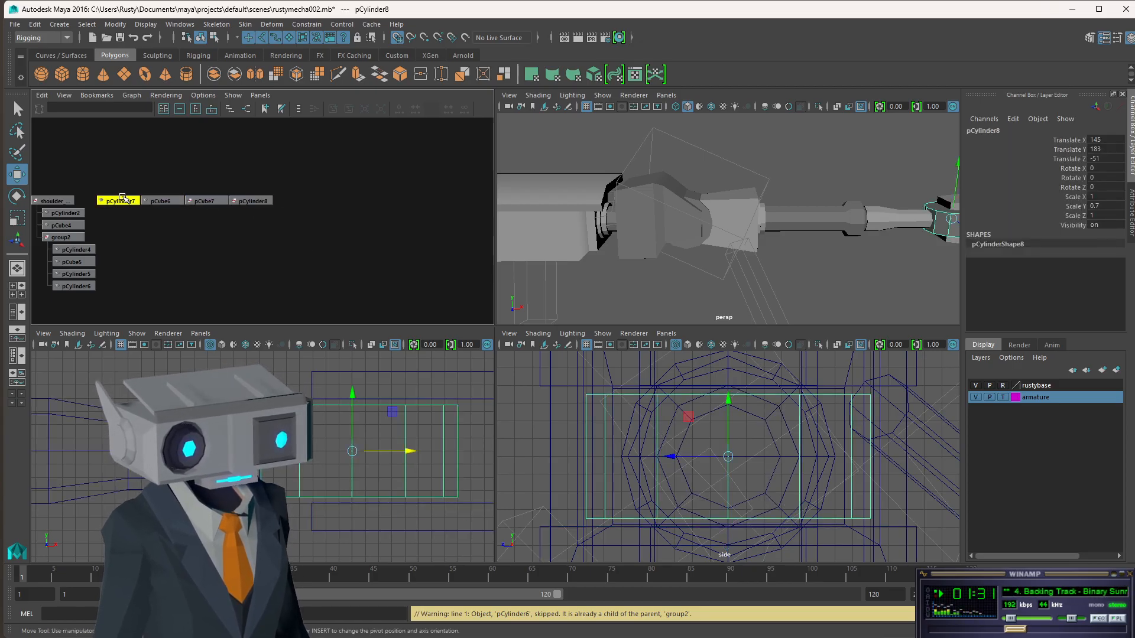
shift+click(169, 201)
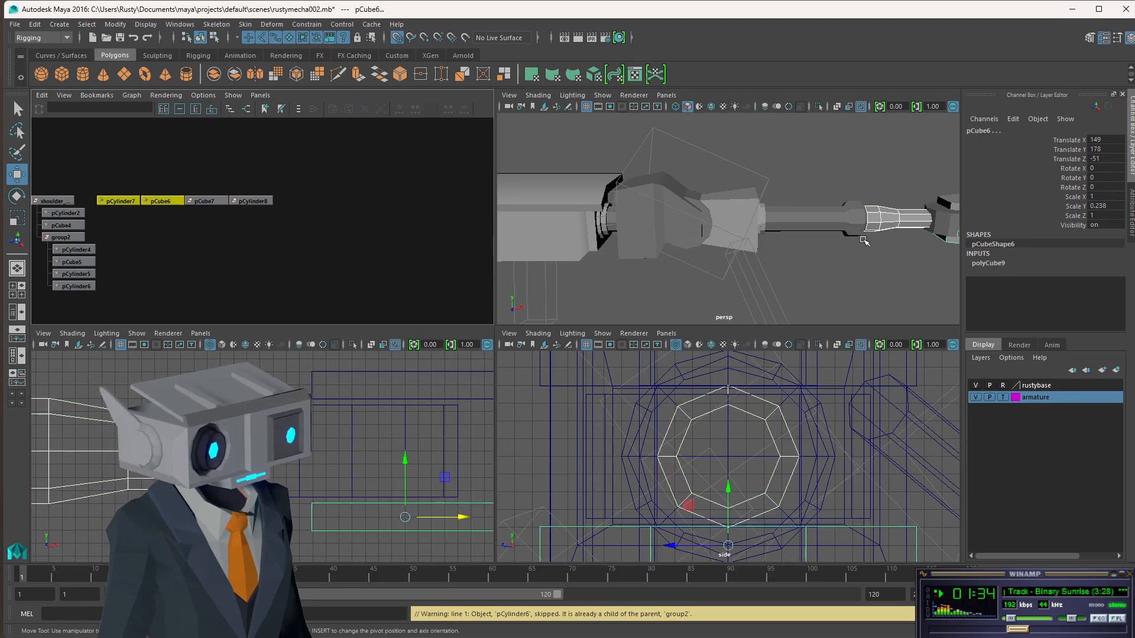
scroll(865, 238, down, 5)
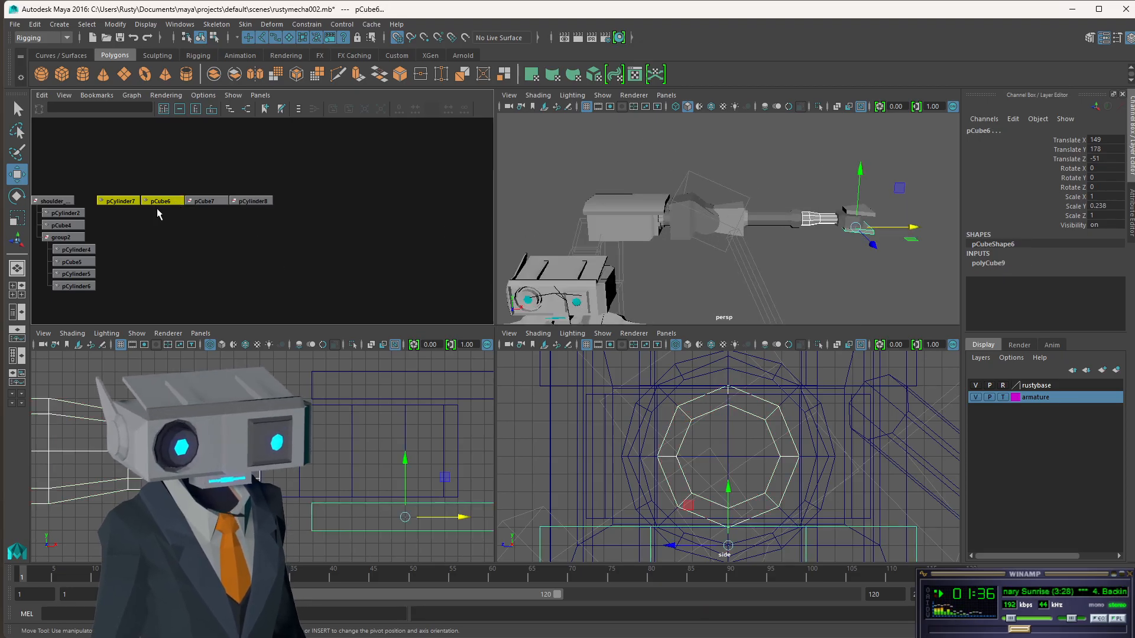
click(122, 202)
shift+click(260, 201)
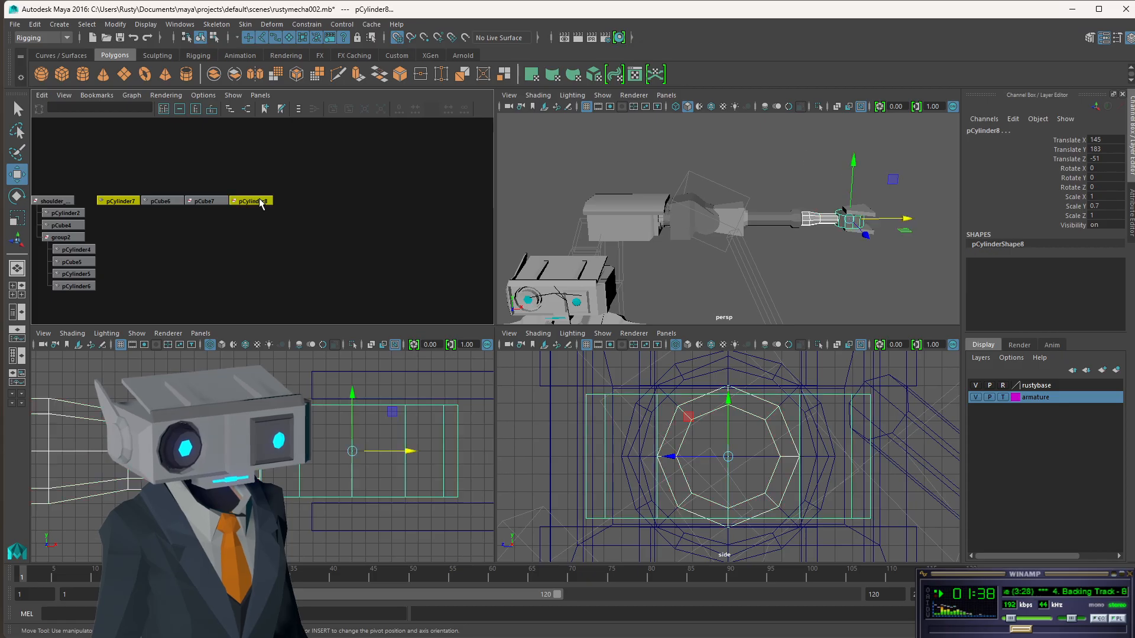
key(ctrl+g)
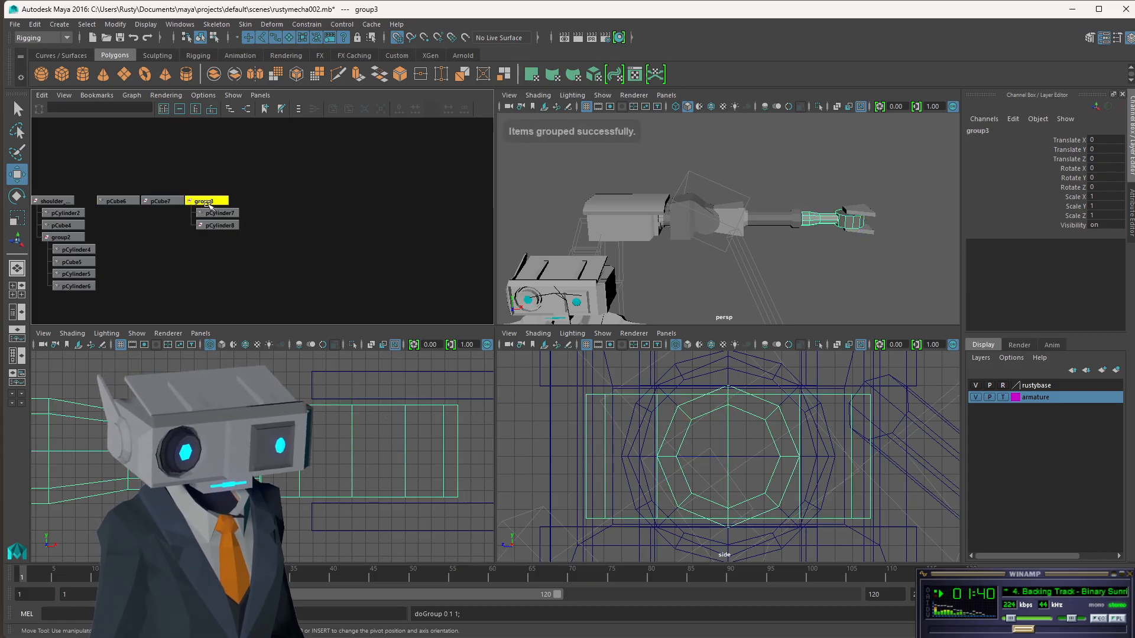
Parent the group with the outer forearm piece and wrist cylinder under the elbow group group2.
click(67, 238)
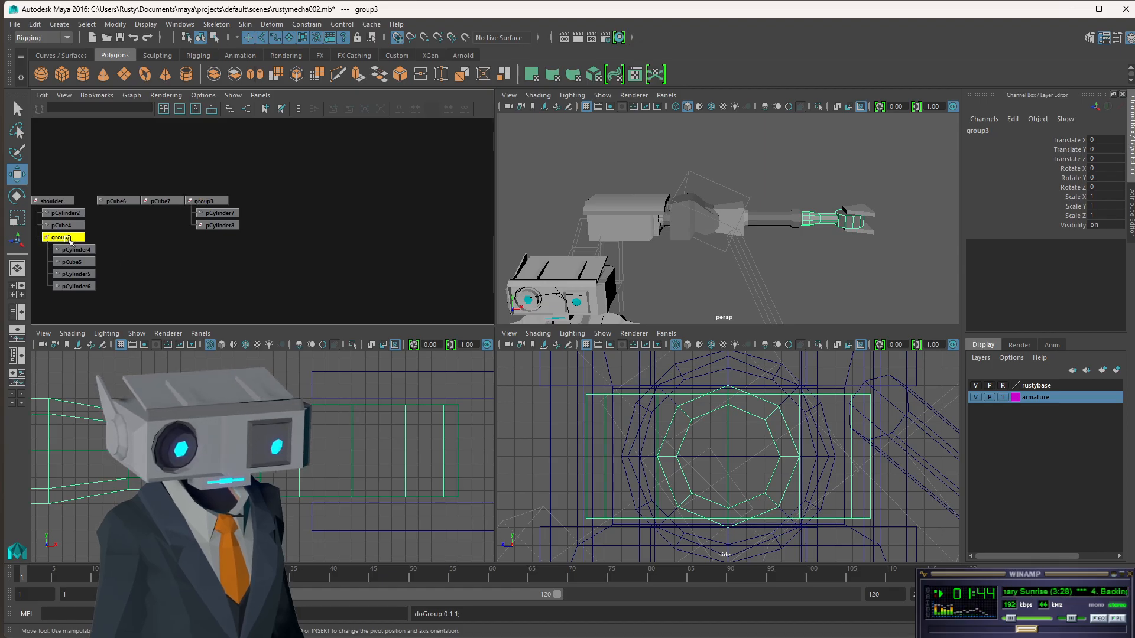
click(202, 203)
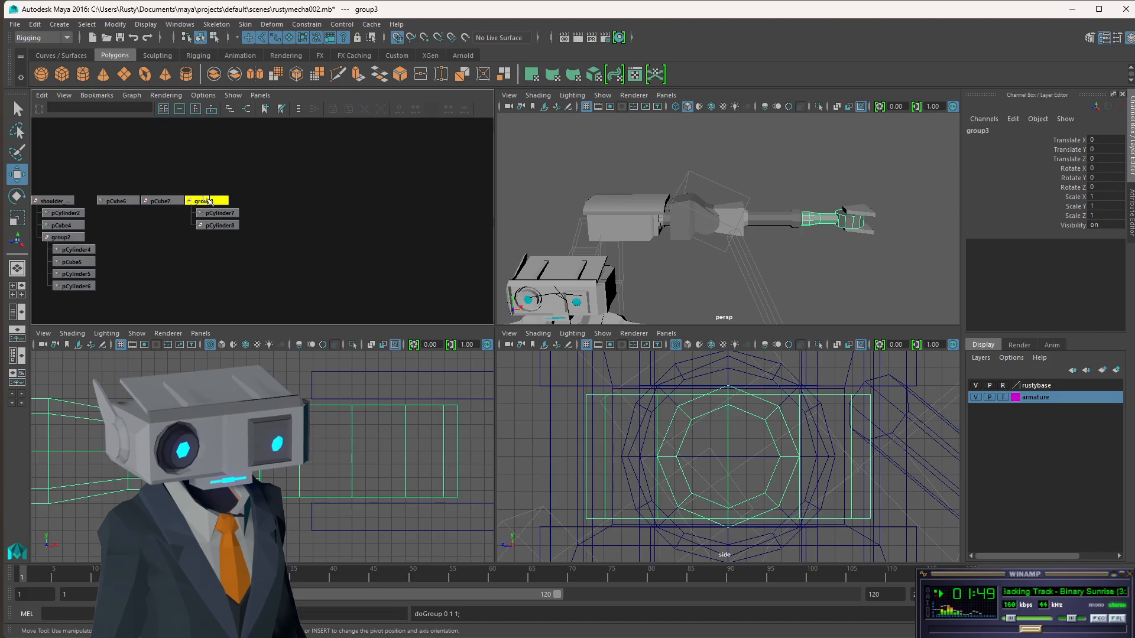
click(74, 238)
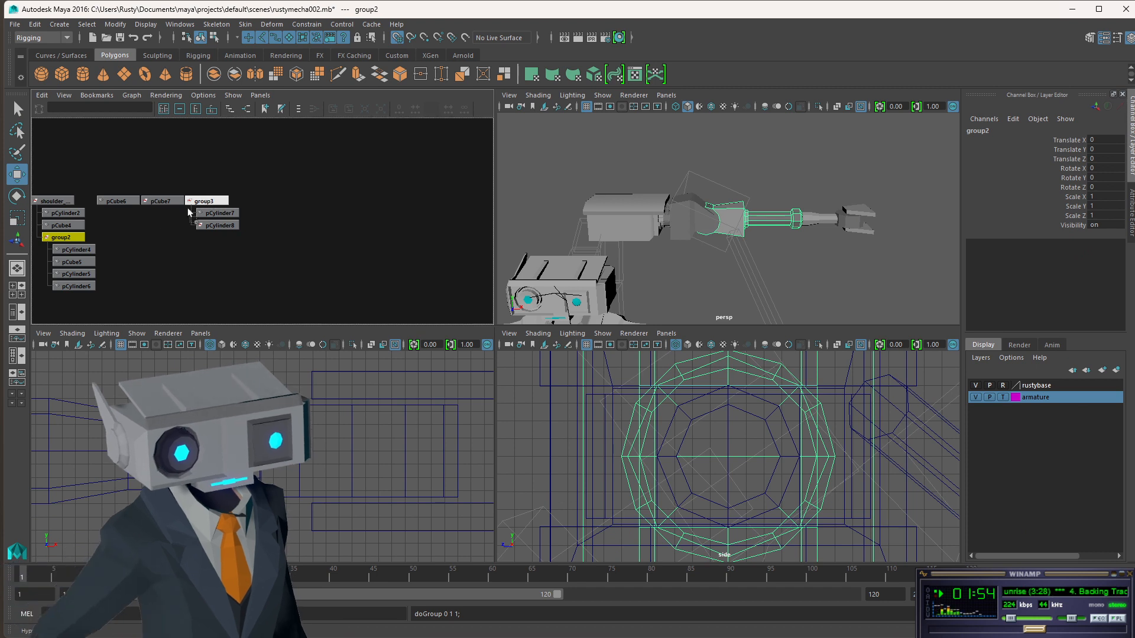
middle_drag(208, 201, 65, 237)
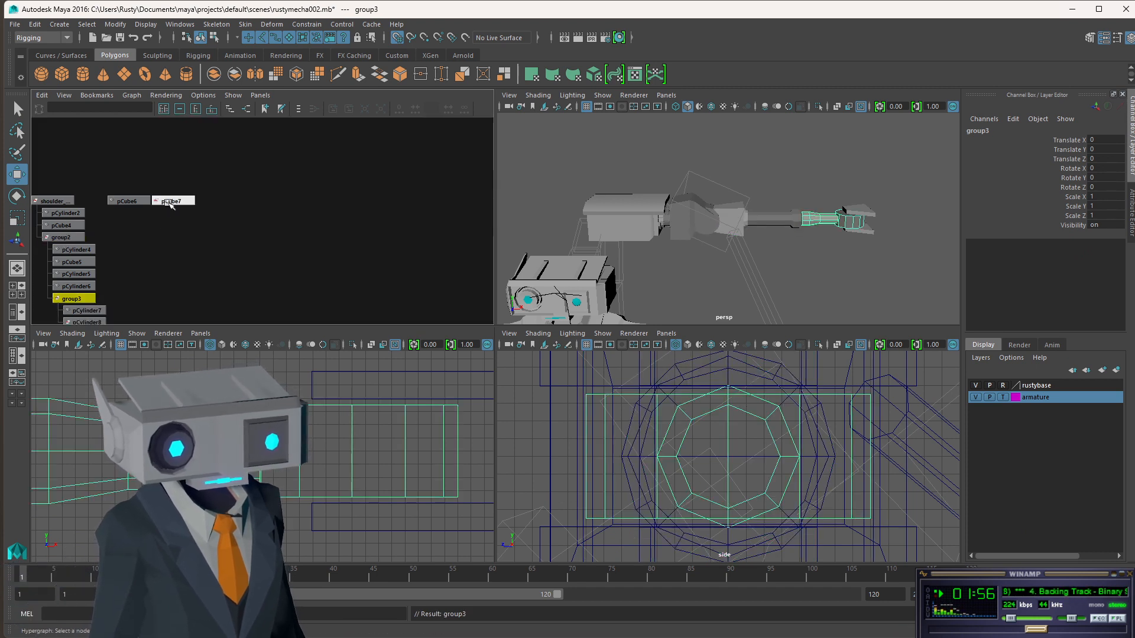
click(142, 201)
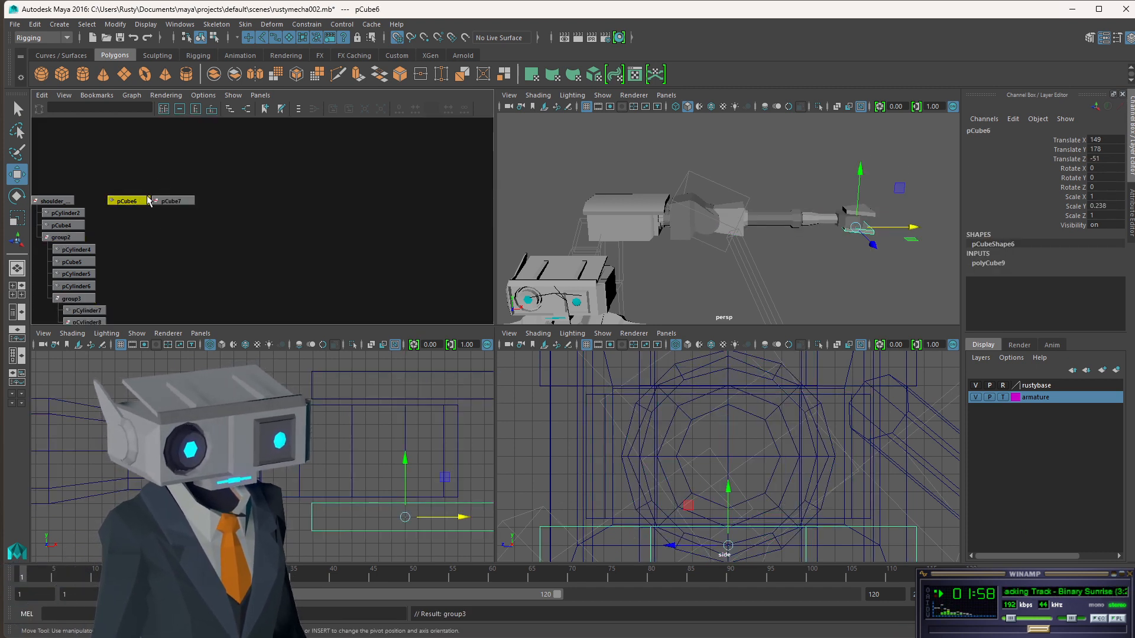
shift+click(173, 201)
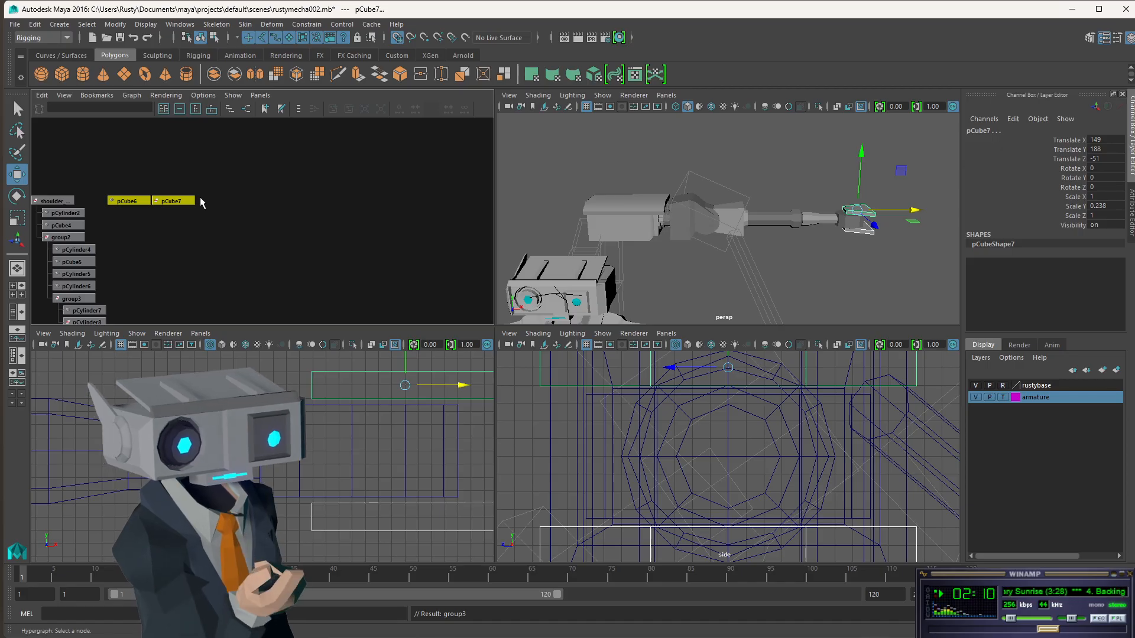
scroll(152, 249, down, 4)
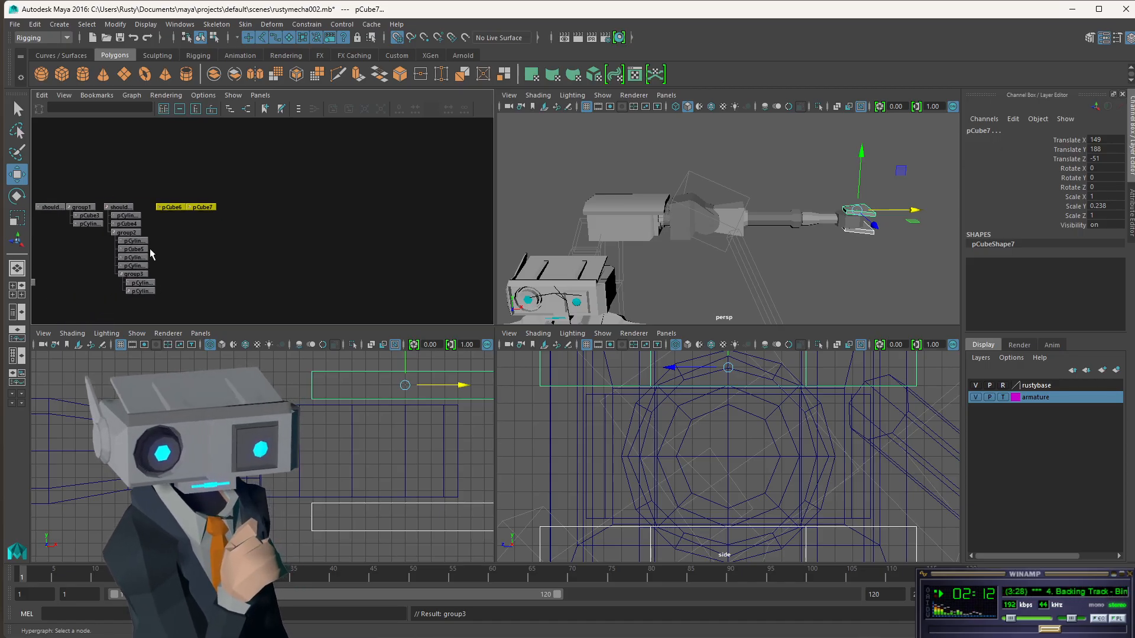
scroll(154, 248, up, 1)
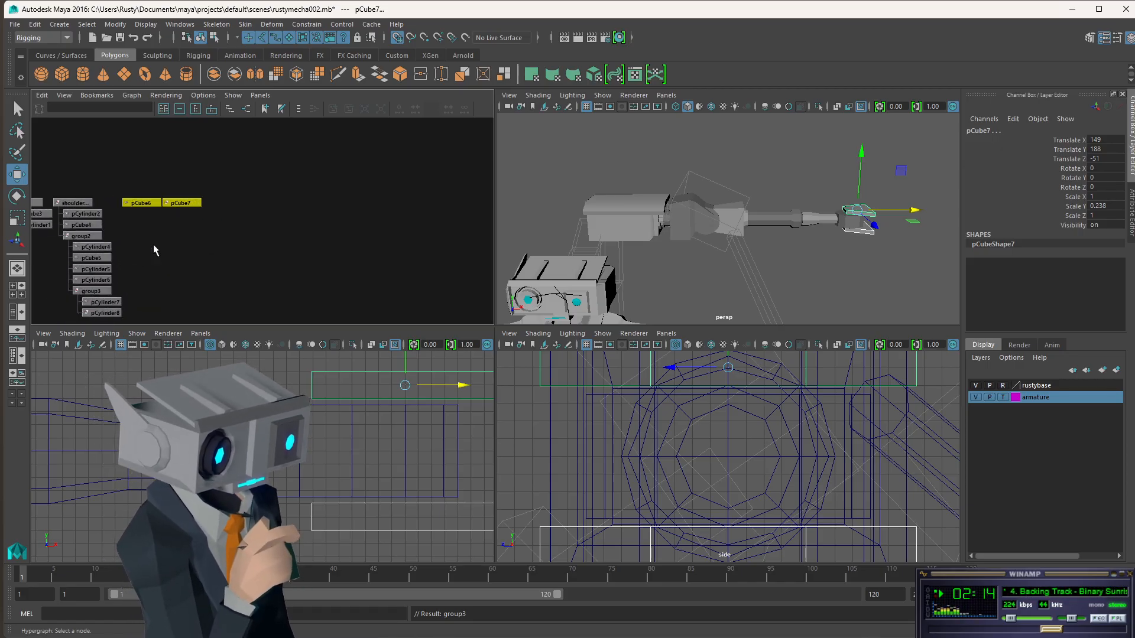
scroll(190, 222, down, 3)
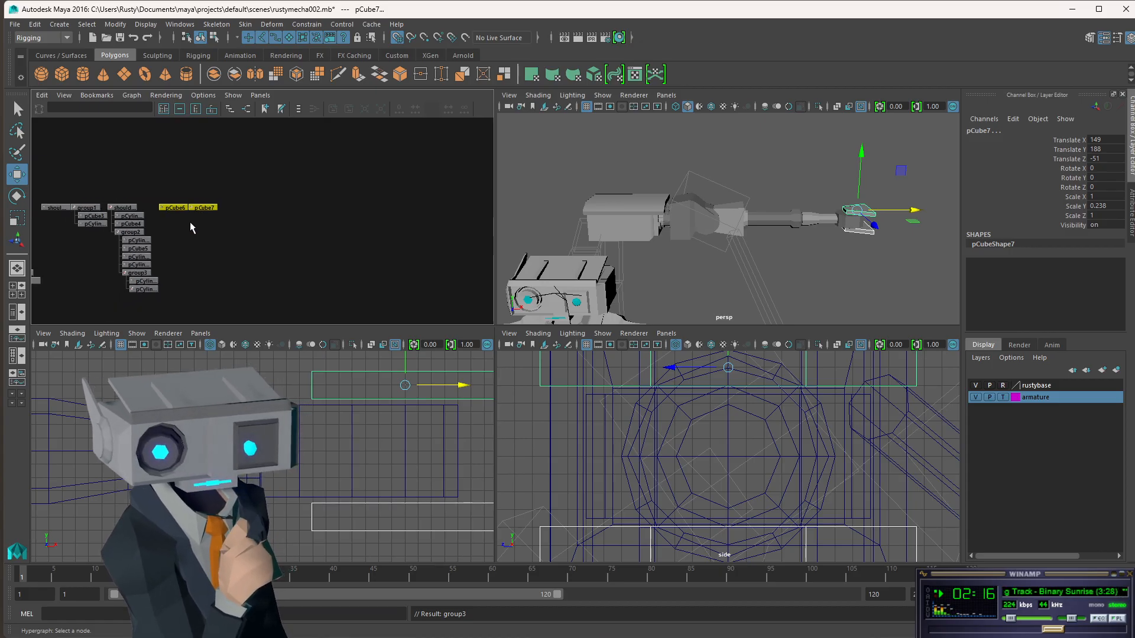
scroll(184, 222, up, 5)
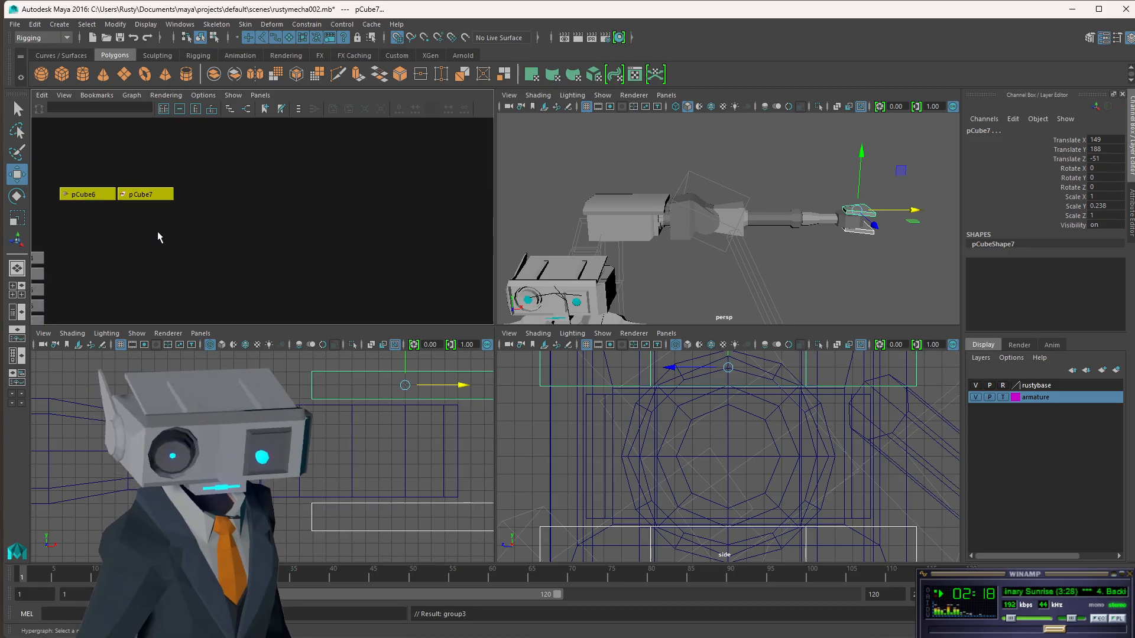
alt+middle_drag(159, 229, 360, 218)
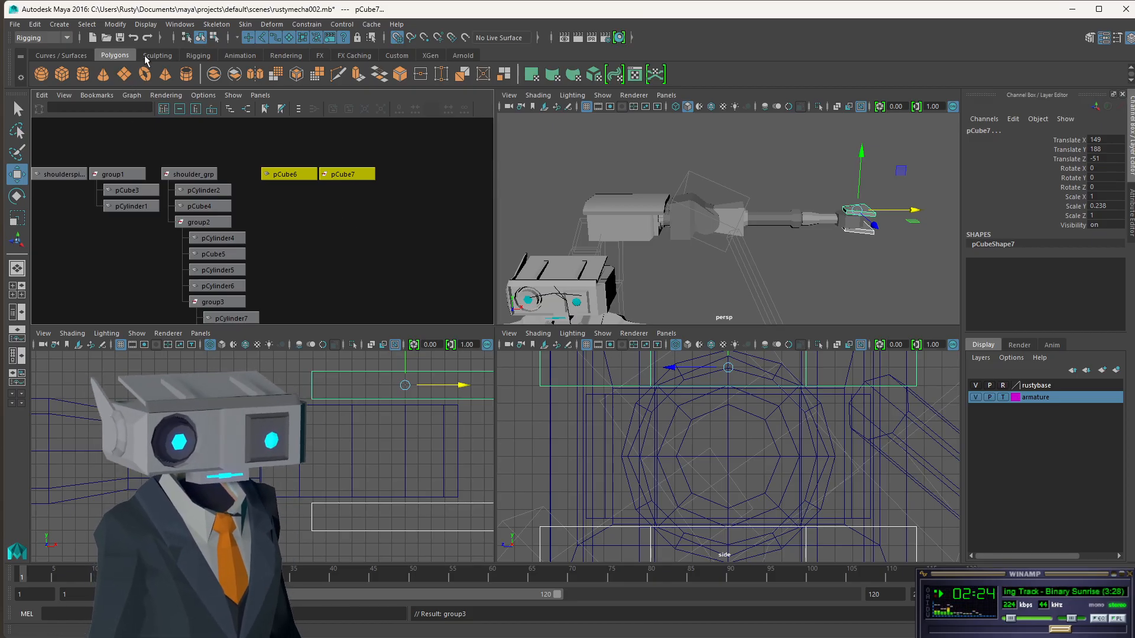
Create a polygon cube and move it out beyond the hand to Translate X 150 and Y 194.
click(62, 75)
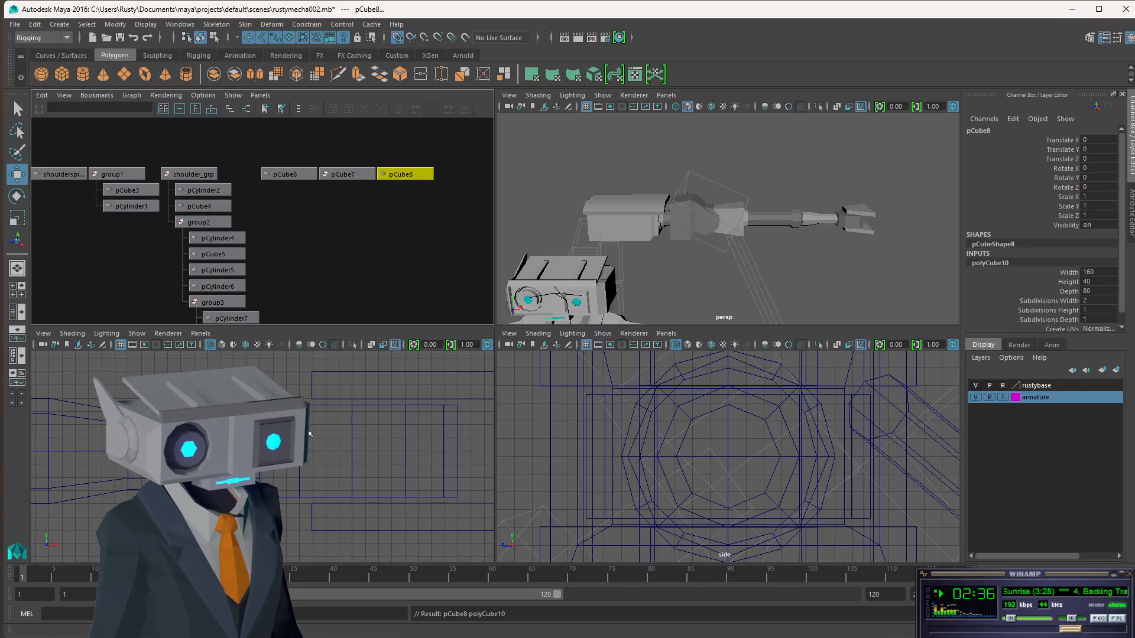
scroll(310, 434, down, 10)
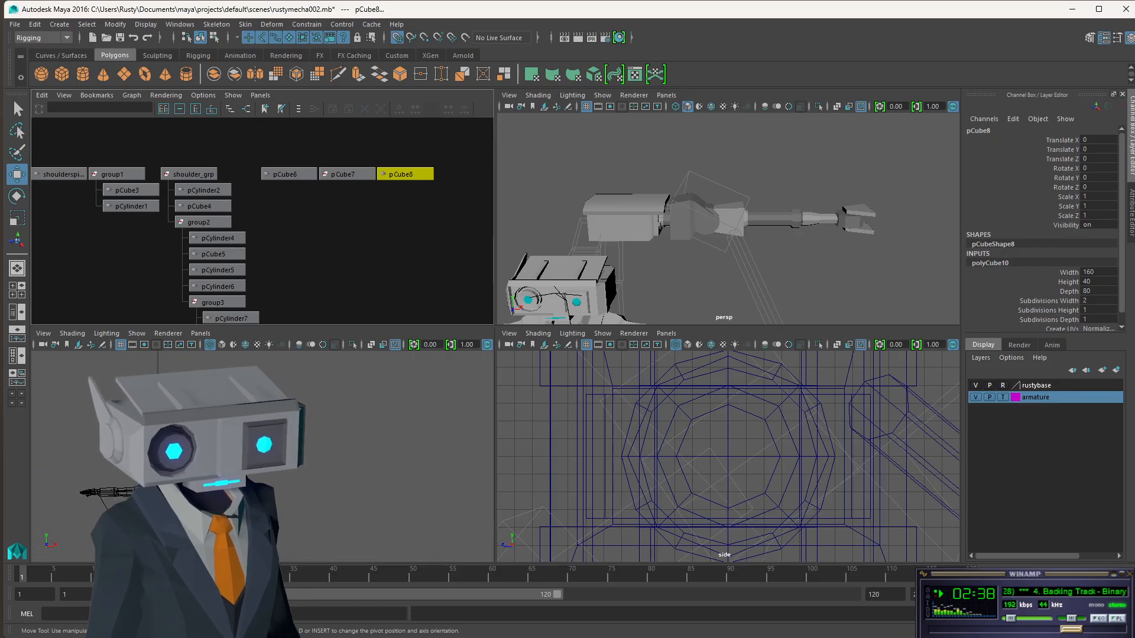
drag(158, 537, 157, 391)
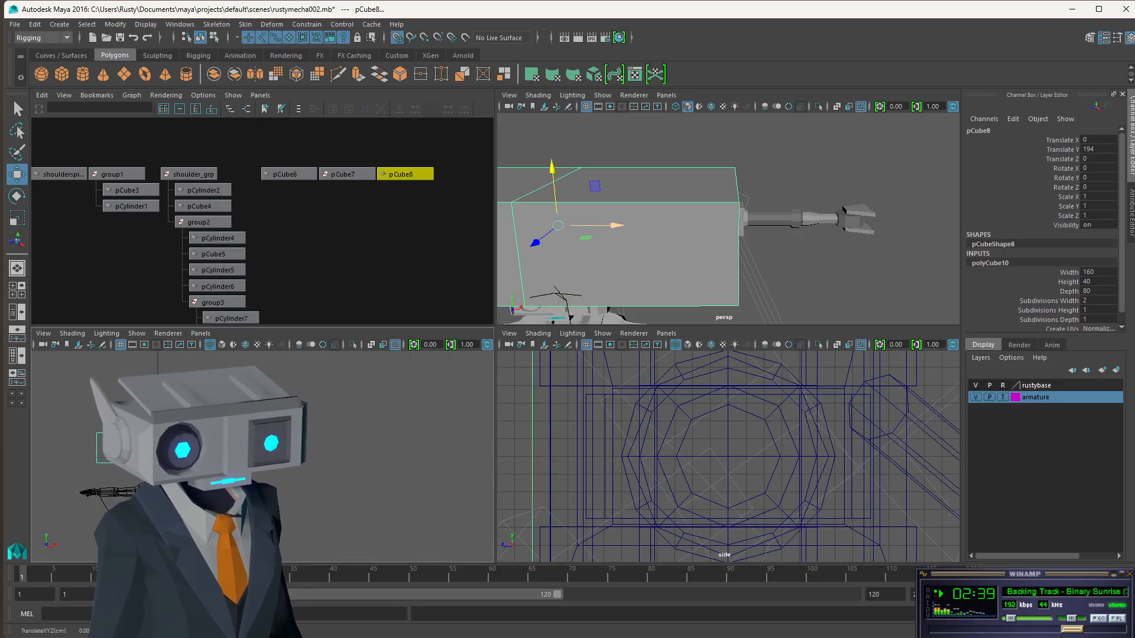
drag(206, 448, 321, 447)
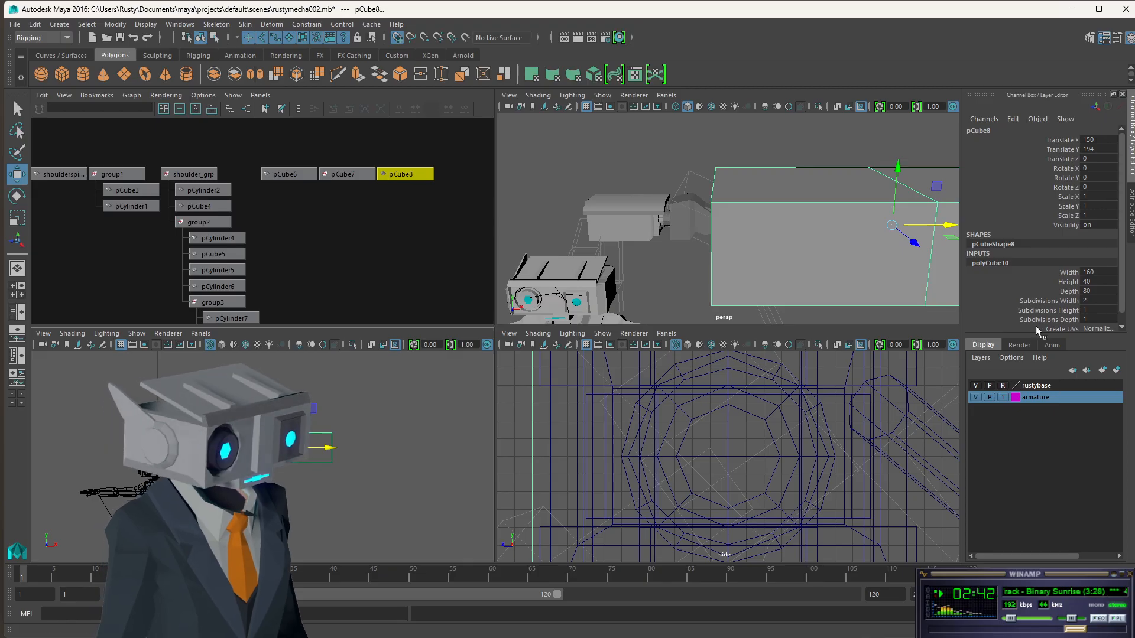
Set the new cube's width, height and depth to 10 and its width subdivisions to 1.
click(1097, 273)
text(10)
key(Tab)
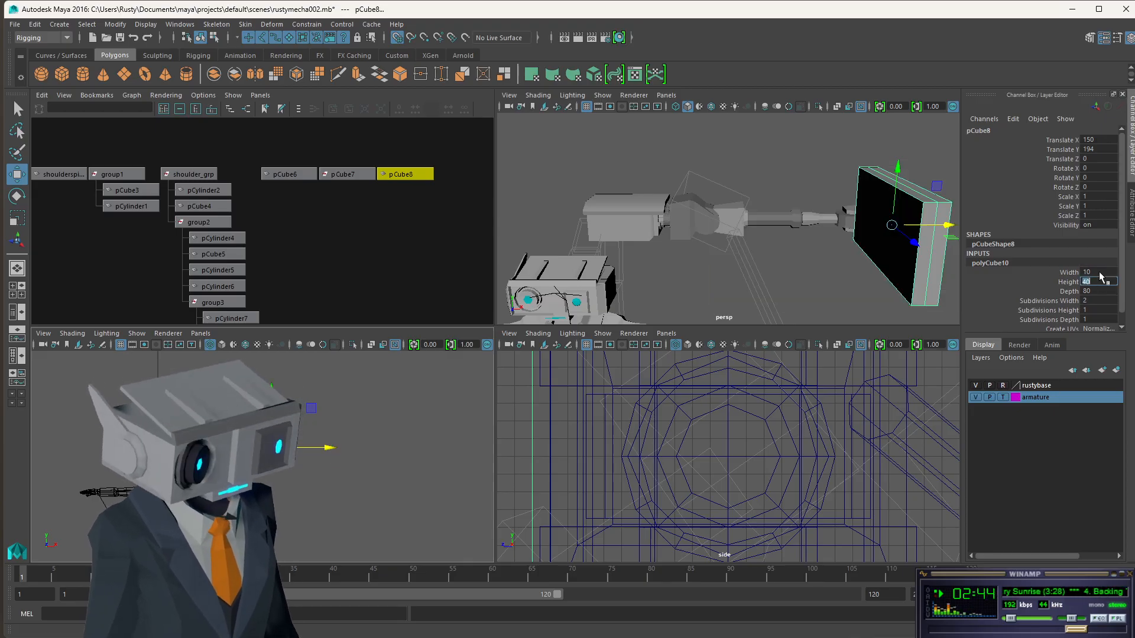
text(10)
key(Tab)
text(10)
key(Tab)
text(0)
key(BackSpace)
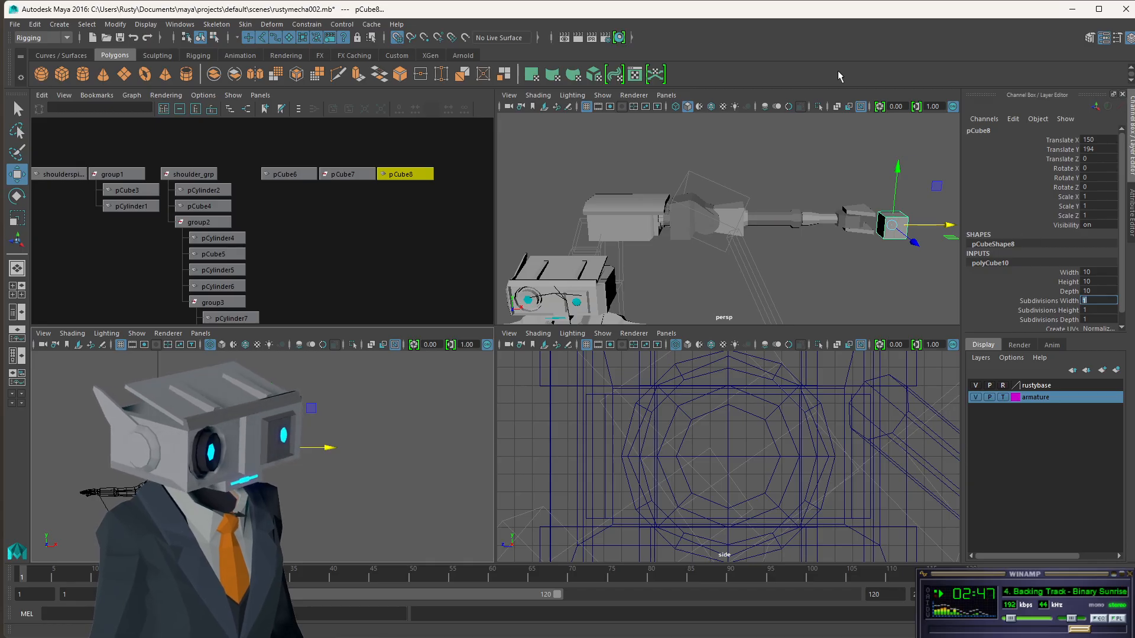
Move the cube to the front of the hand at Translate X 161, Y 183 and Z -51.
scroll(501, 421, down, 5)
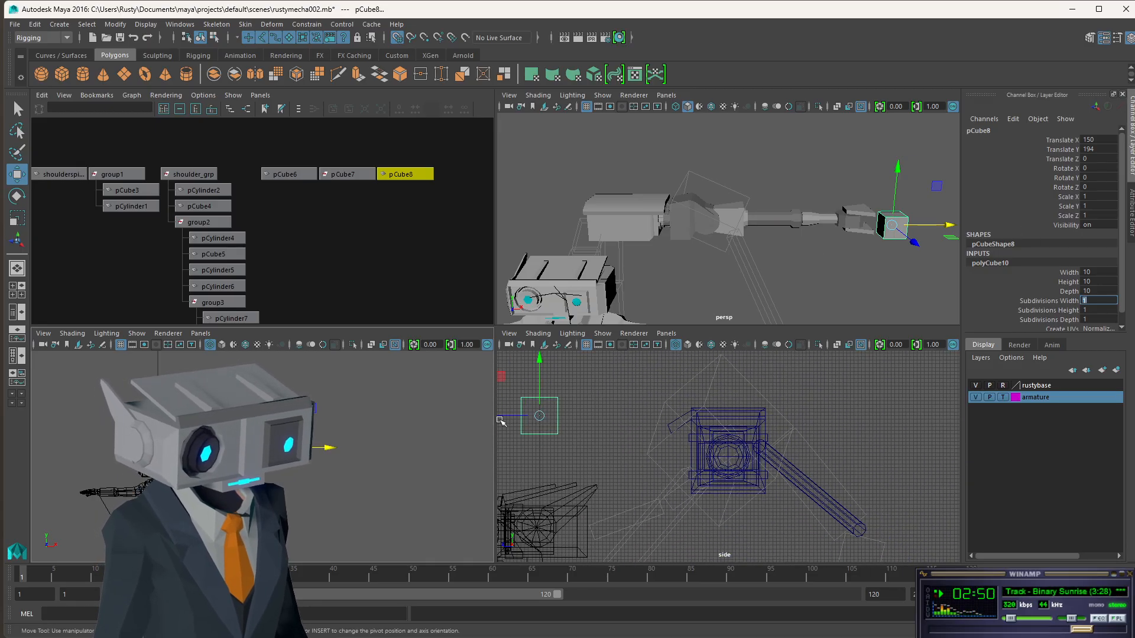
drag(540, 416, 730, 454)
mouse_move(893, 236)
alt+mouse_down()
mouse_move(811, 247)
mouse_move(793, 222)
mouse_move(884, 254)
alt+mouse_up()
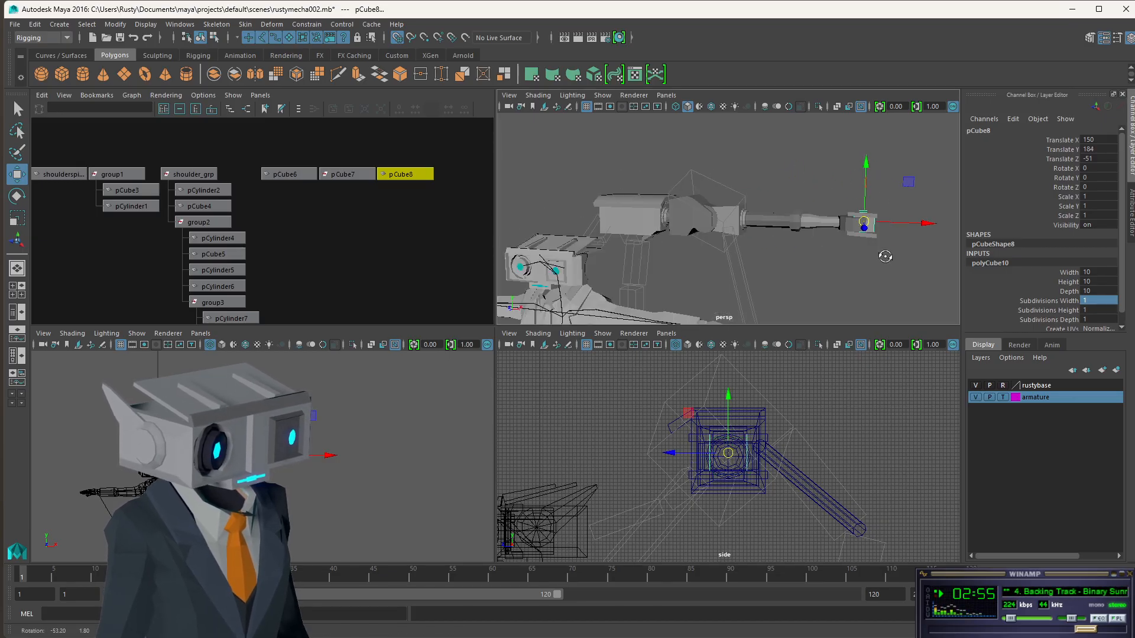
scroll(299, 474, up, 11)
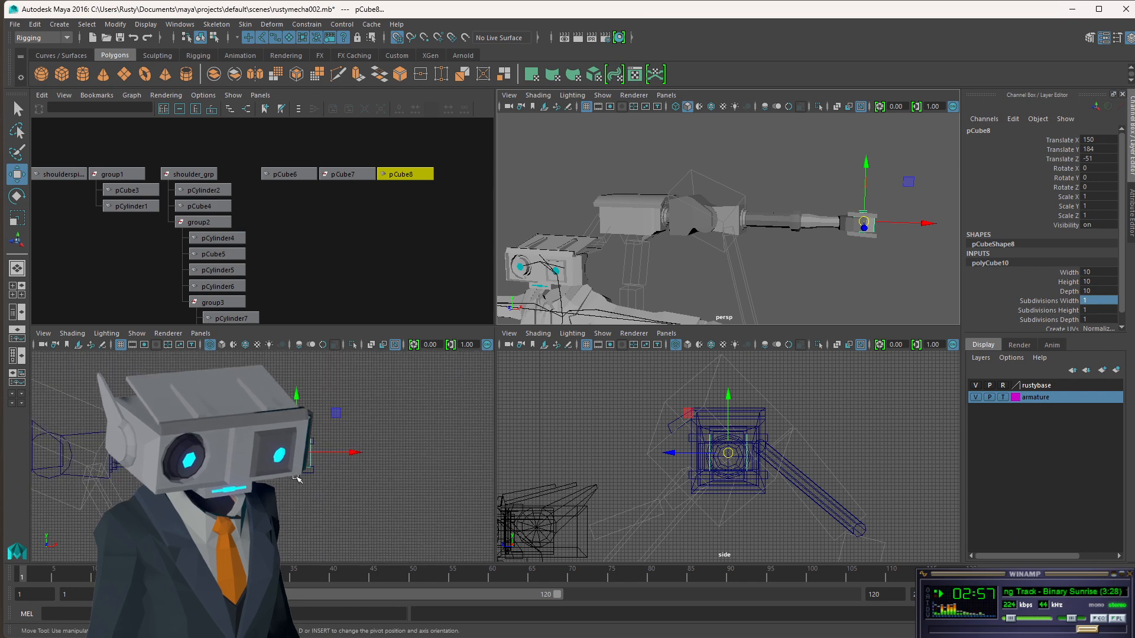
drag(454, 439, 262, 450)
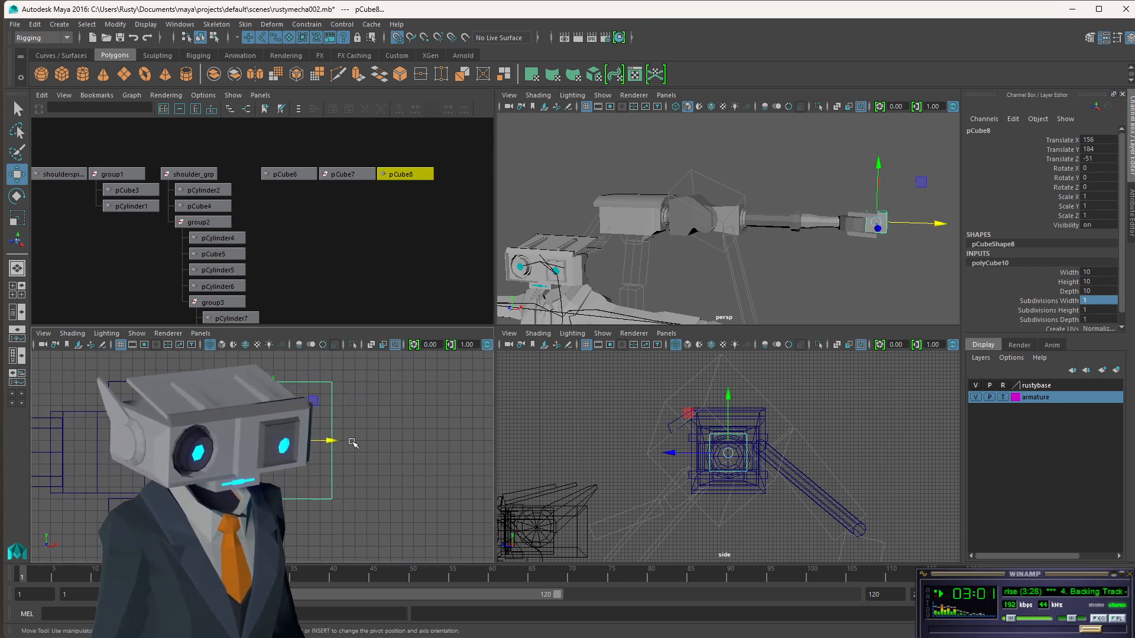
drag(340, 442, 332, 441)
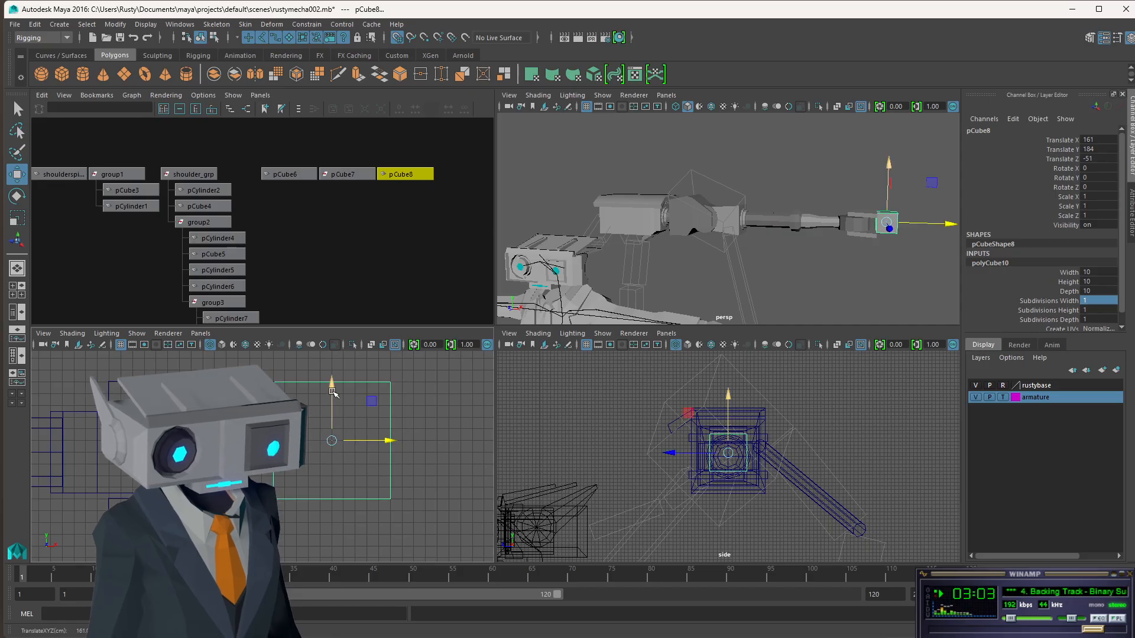
drag(332, 385, 329, 451)
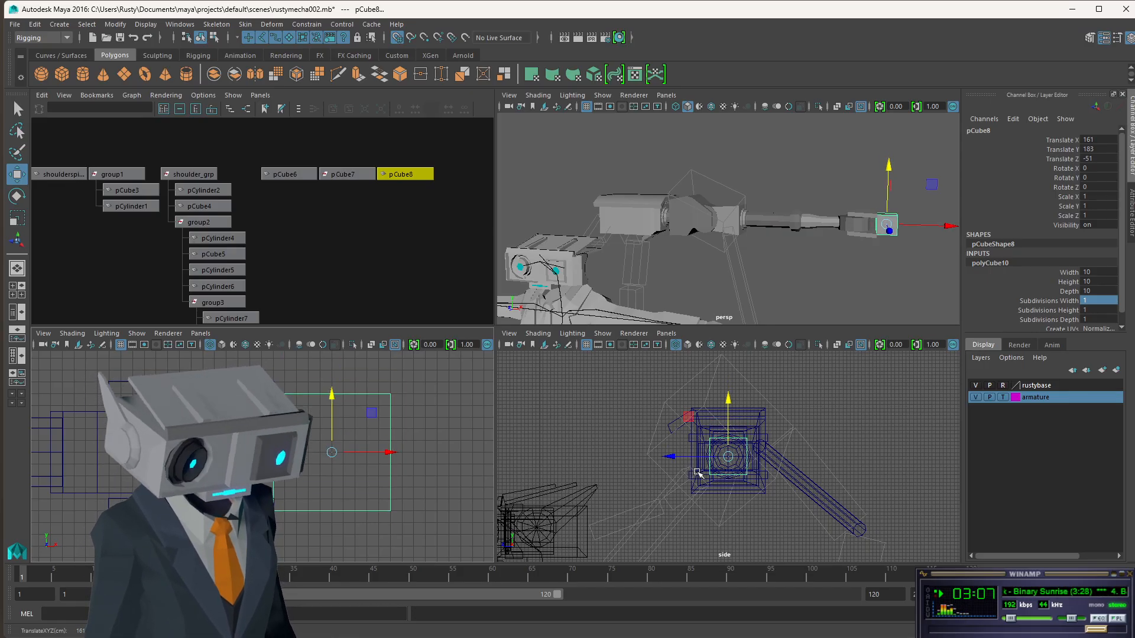
Stretch the cube along its depth into a long bar with a Scale Z of about 8.13.
key(f)
scroll(731, 454, down, 6)
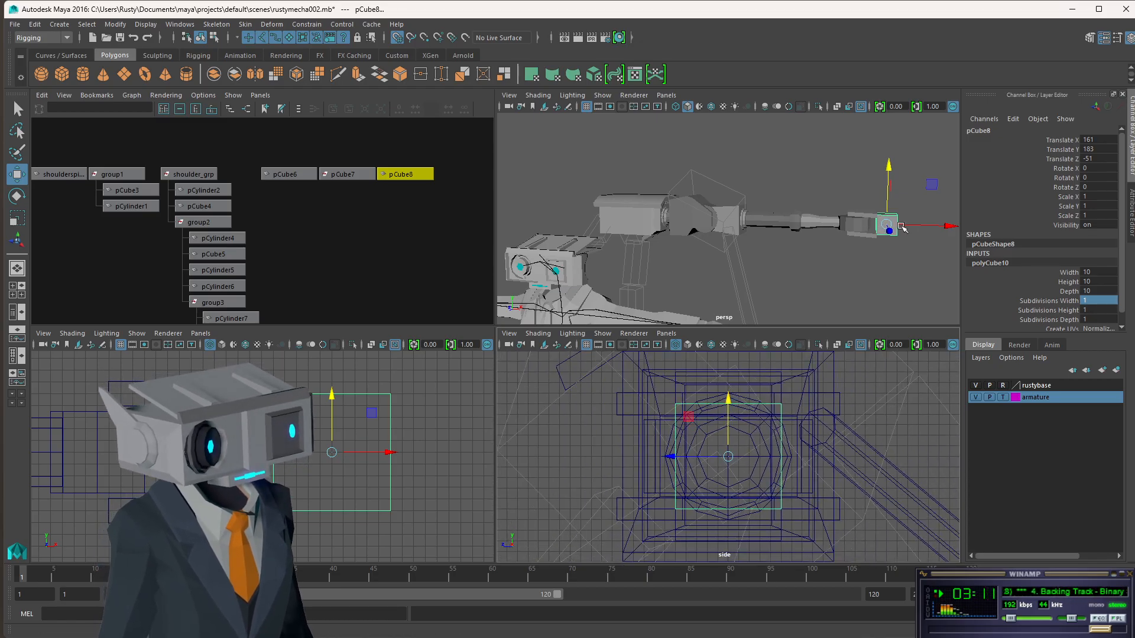
alt+drag(915, 225, 832, 226)
alt+drag(802, 214, 819, 262)
key(r)
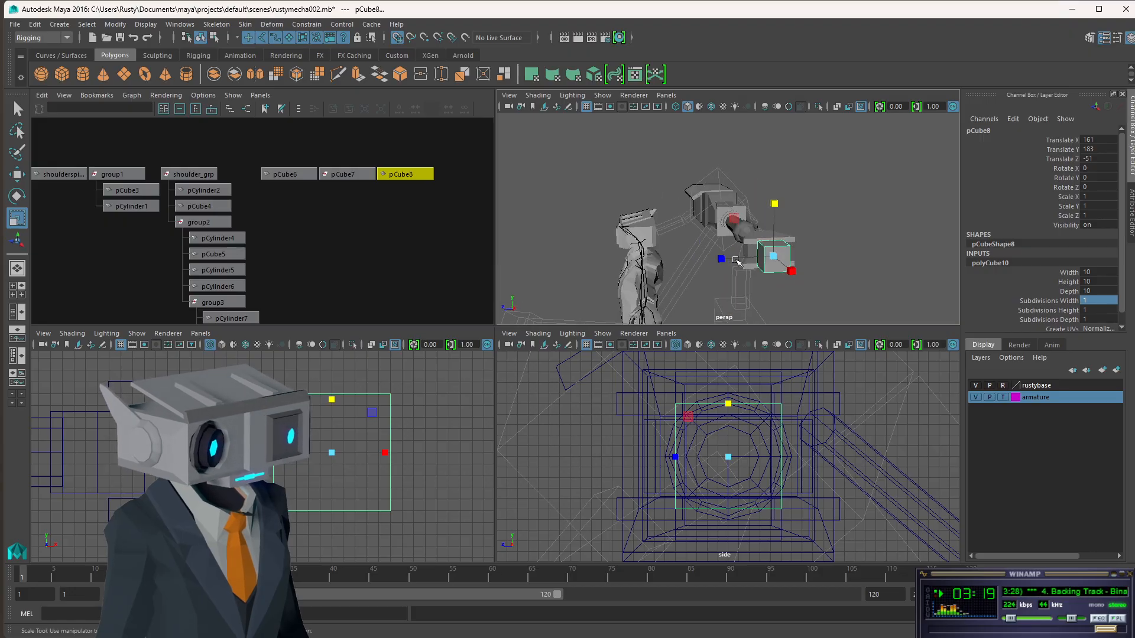
drag(720, 260, 455, 248)
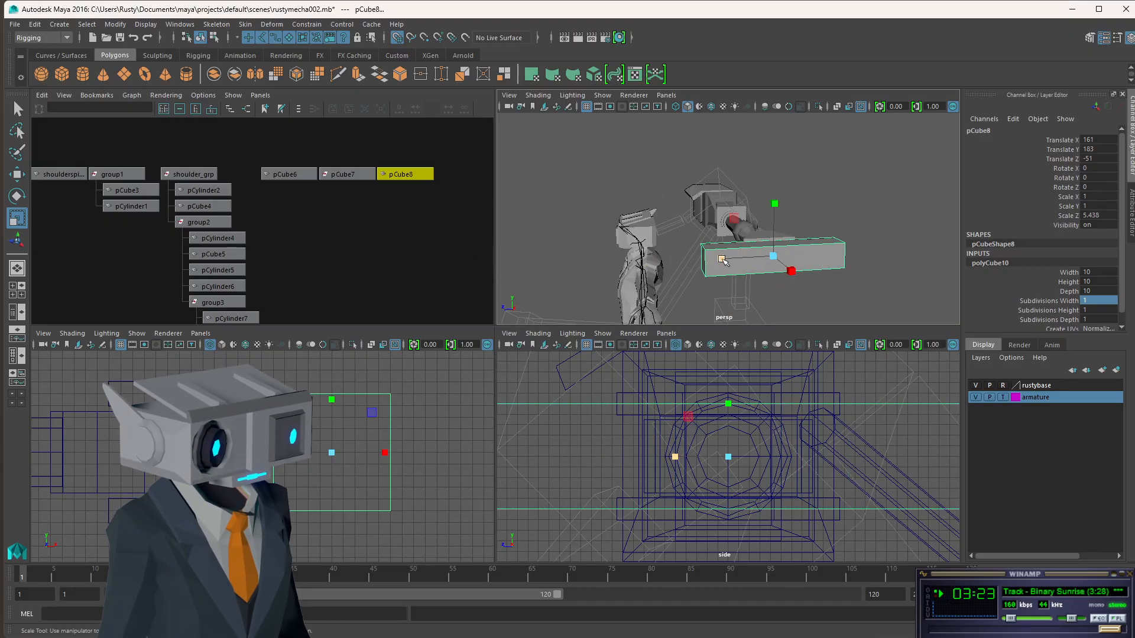
drag(722, 260, 921, 275)
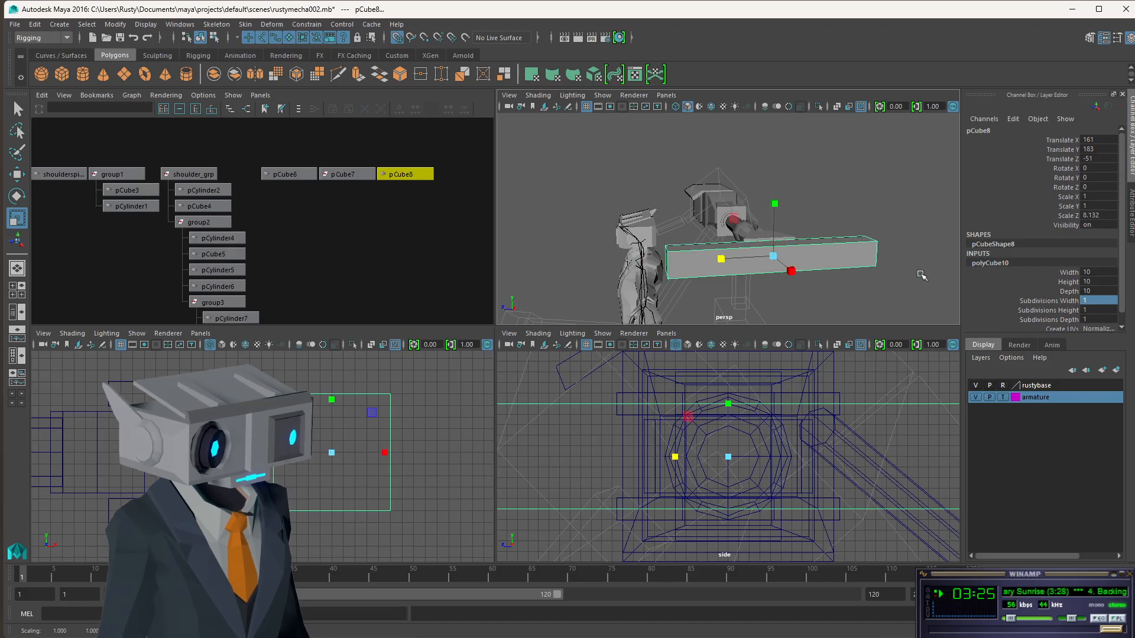
Shift the long bar to Translate X 159 and Z -27 so its end sits in the hand, and deselect it.
key(w)
mouse_move(716, 261)
mouse_down()
mouse_move(692, 263)
mouse_move(711, 264)
mouse_up()
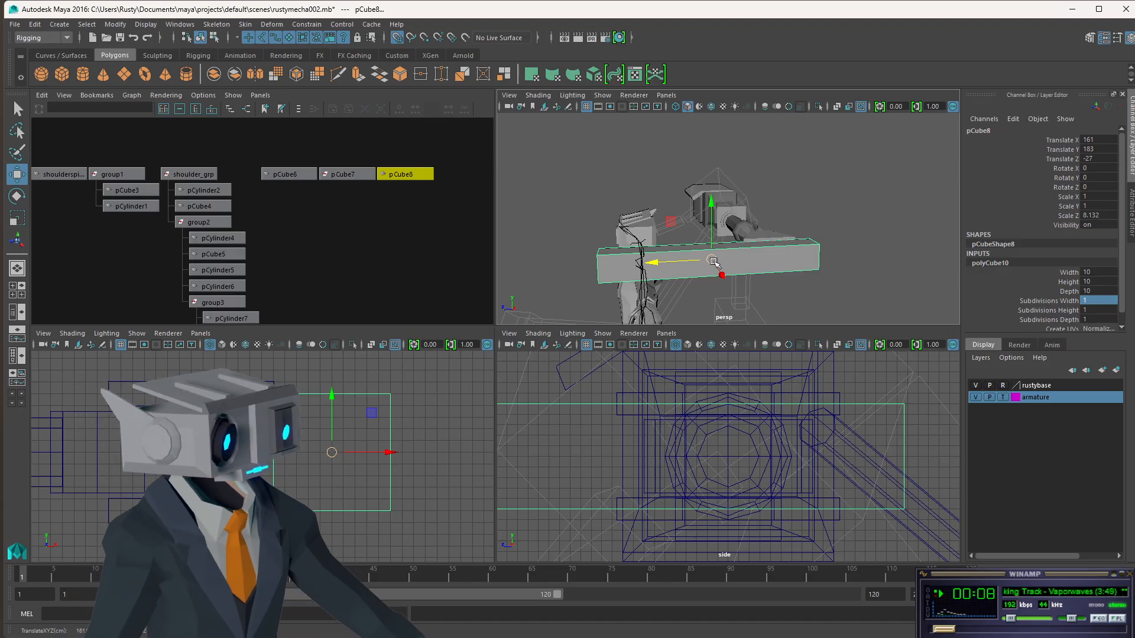
alt+drag(680, 247, 755, 252)
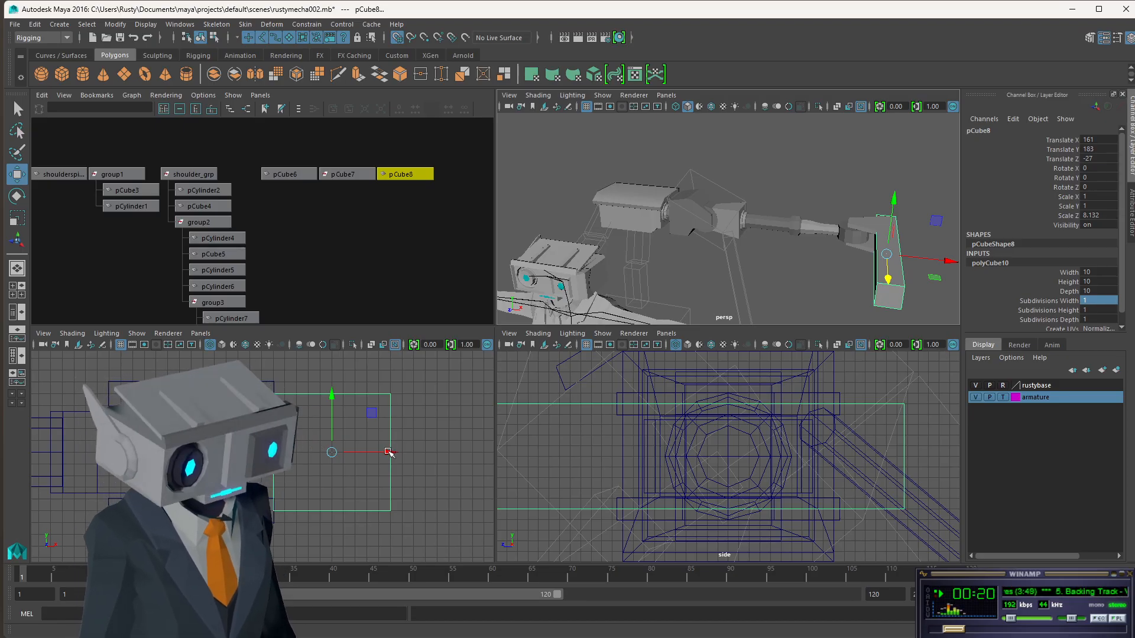
drag(388, 454, 308, 451)
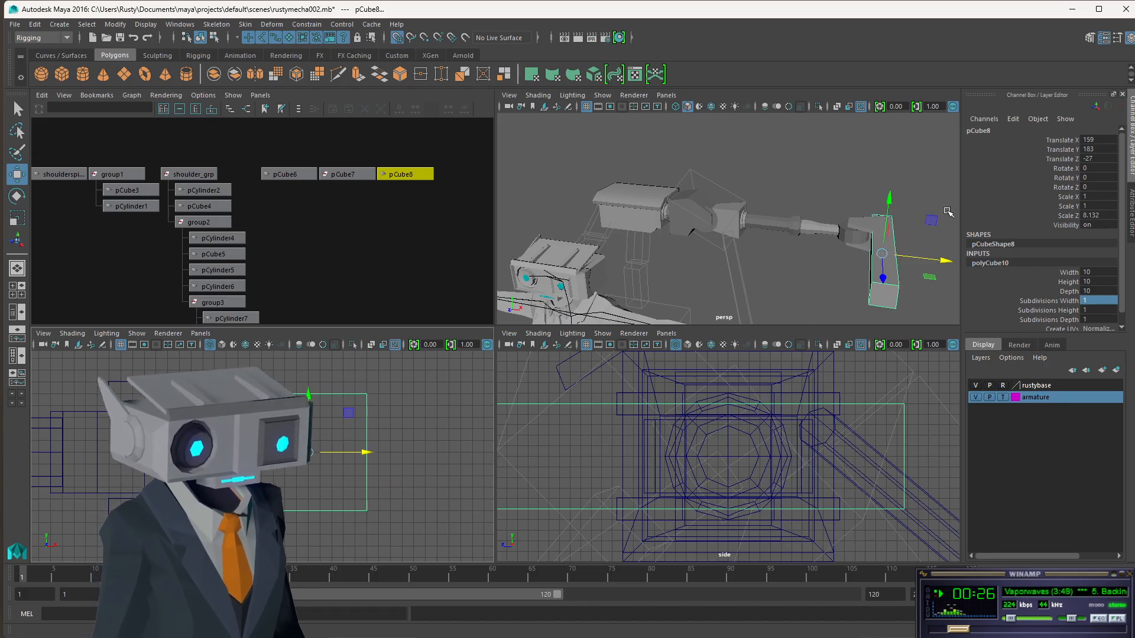
mouse_move(904, 238)
alt+mouse_down()
mouse_move(835, 235)
mouse_move(762, 208)
mouse_move(876, 249)
mouse_move(900, 243)
alt+mouse_up()
click(848, 286)
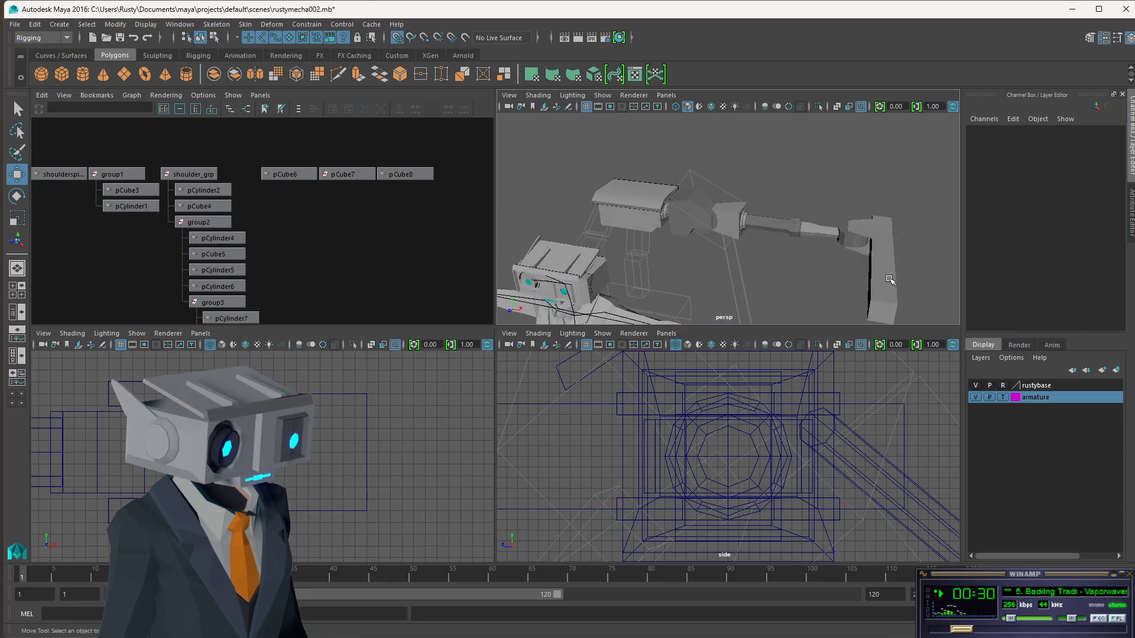
Open the Hypershade and assign an existing Lambert material to the wrist cylinder pCylinder8.
click(850, 239)
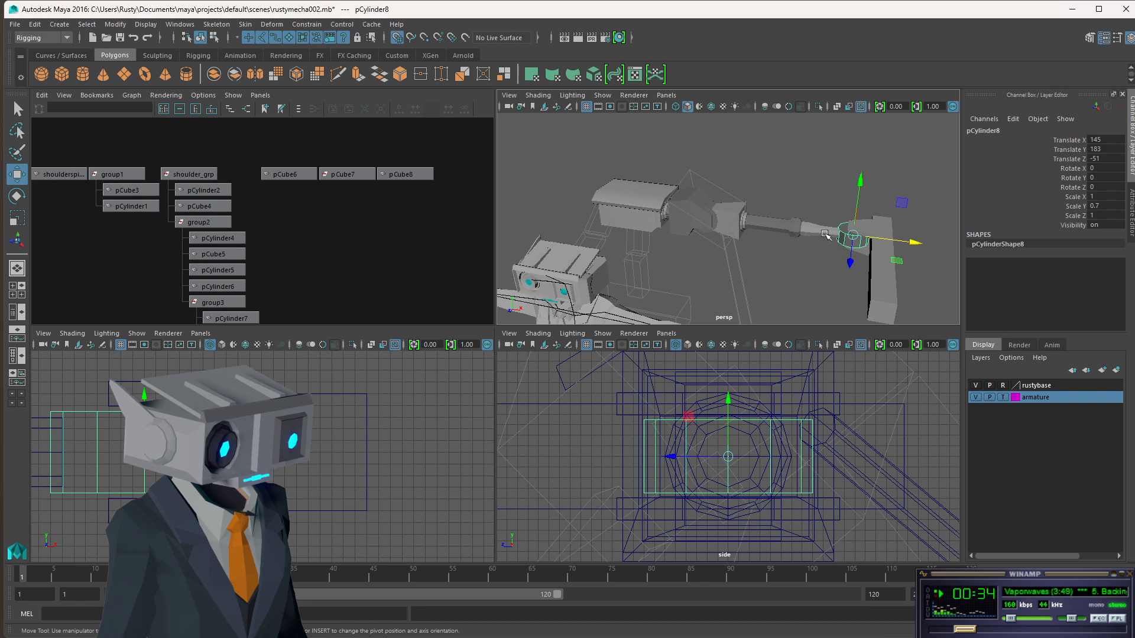
click(142, 26)
mouse_move(179, 24)
mouse_move(192, 90)
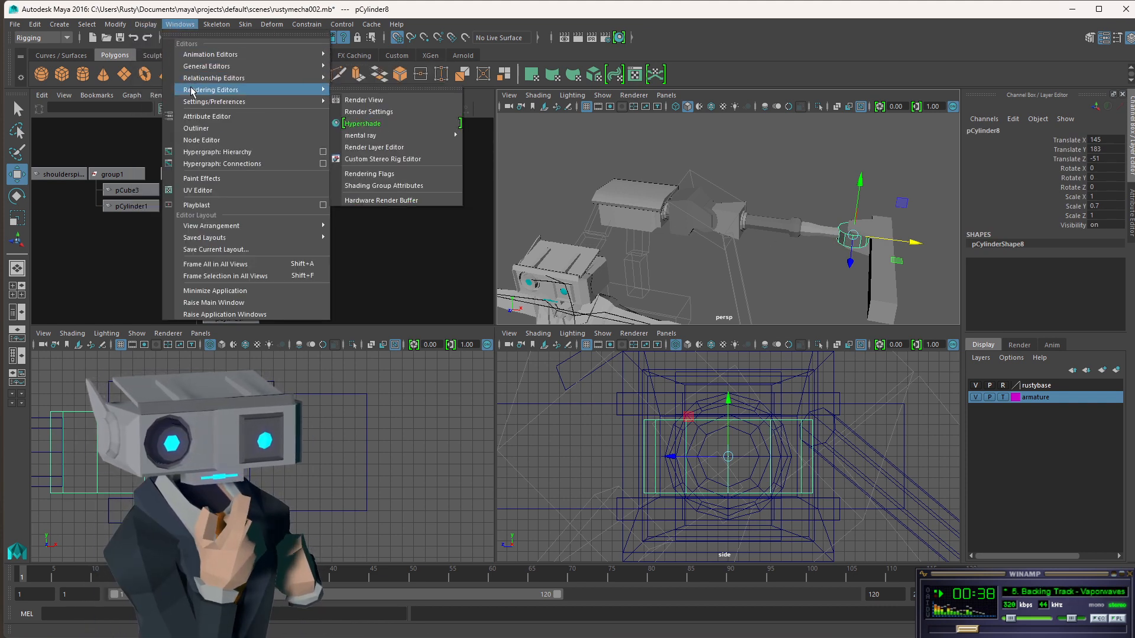
click(363, 124)
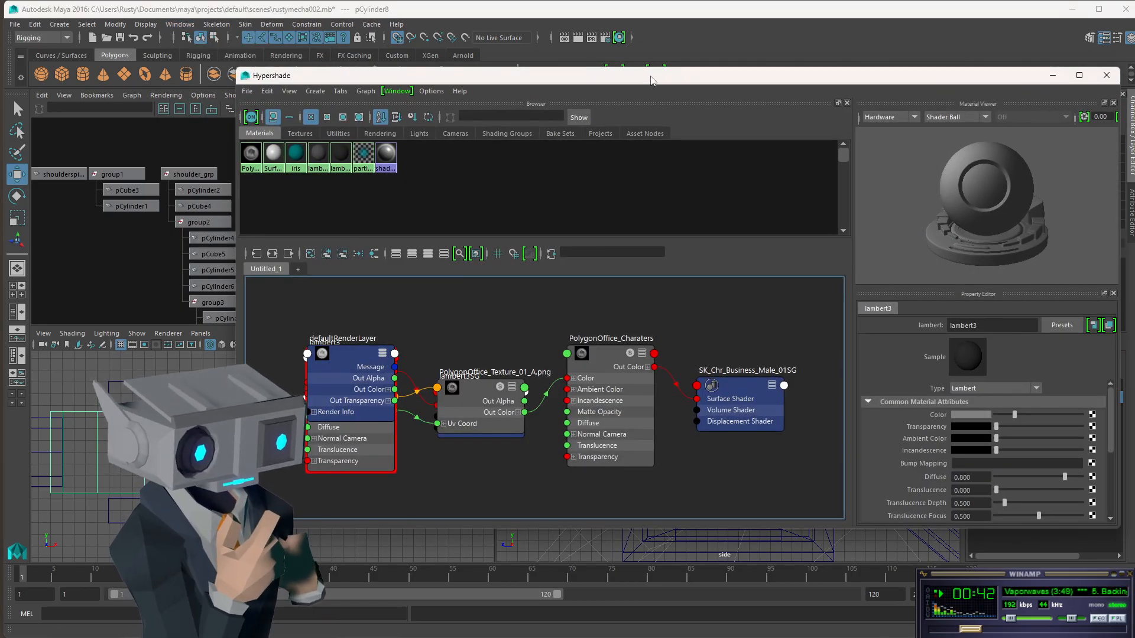
drag(651, 79, 403, 192)
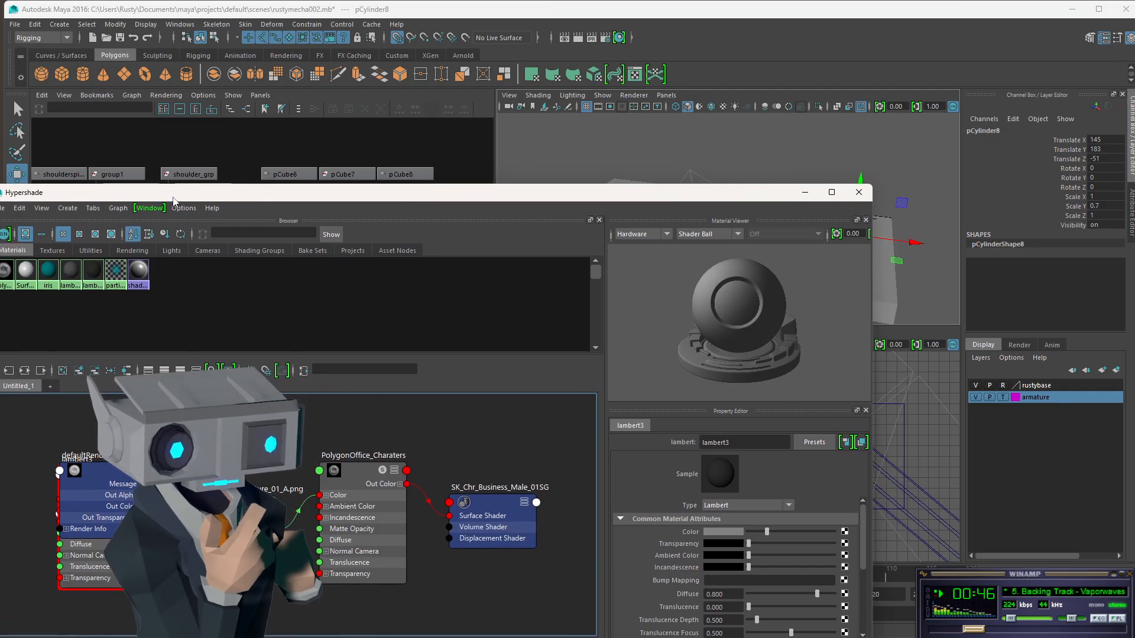
drag(175, 194, 201, 185)
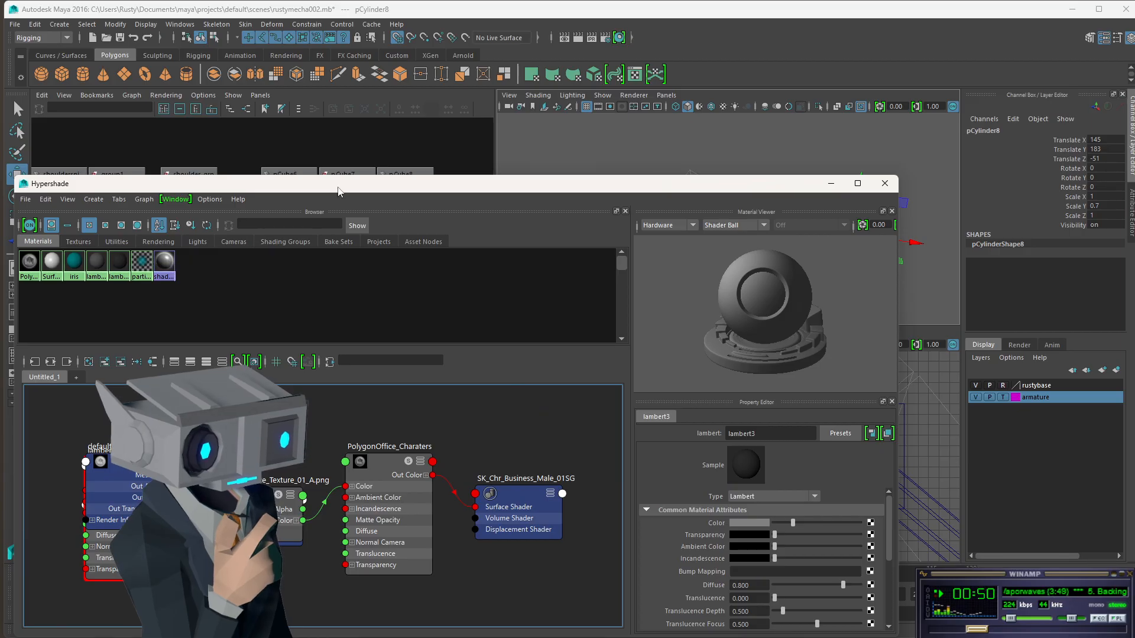
right_drag(106, 262, 120, 225)
Select pCube6, pCube7 and pCube8 together and assign an existing Lambert material from the Hypershade to them.
drag(388, 180, 444, 310)
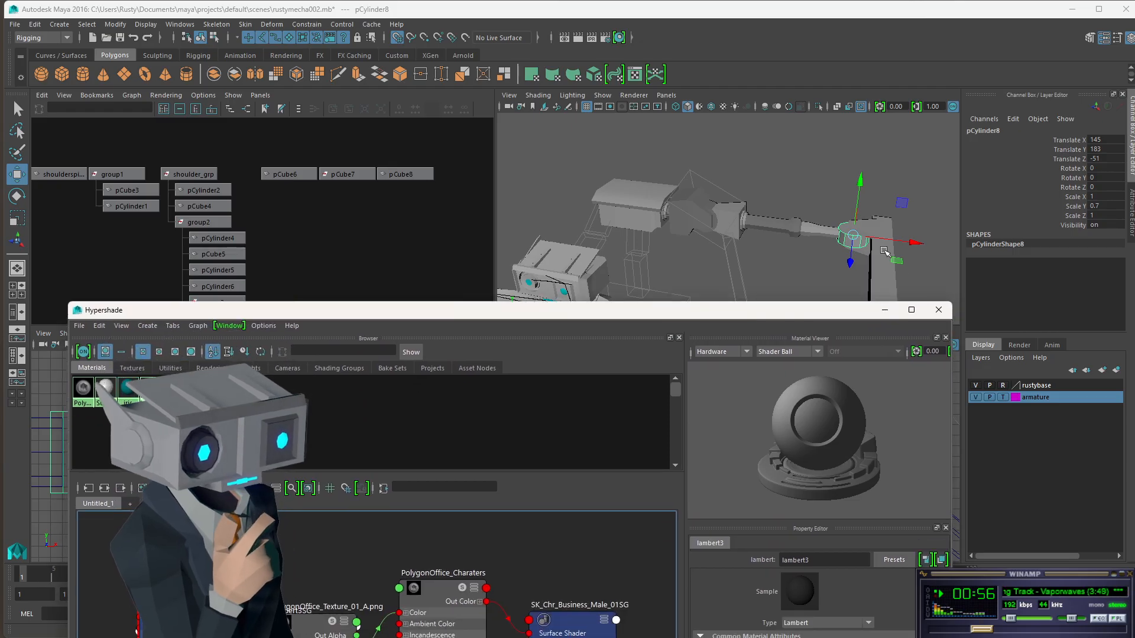
drag(284, 153, 451, 190)
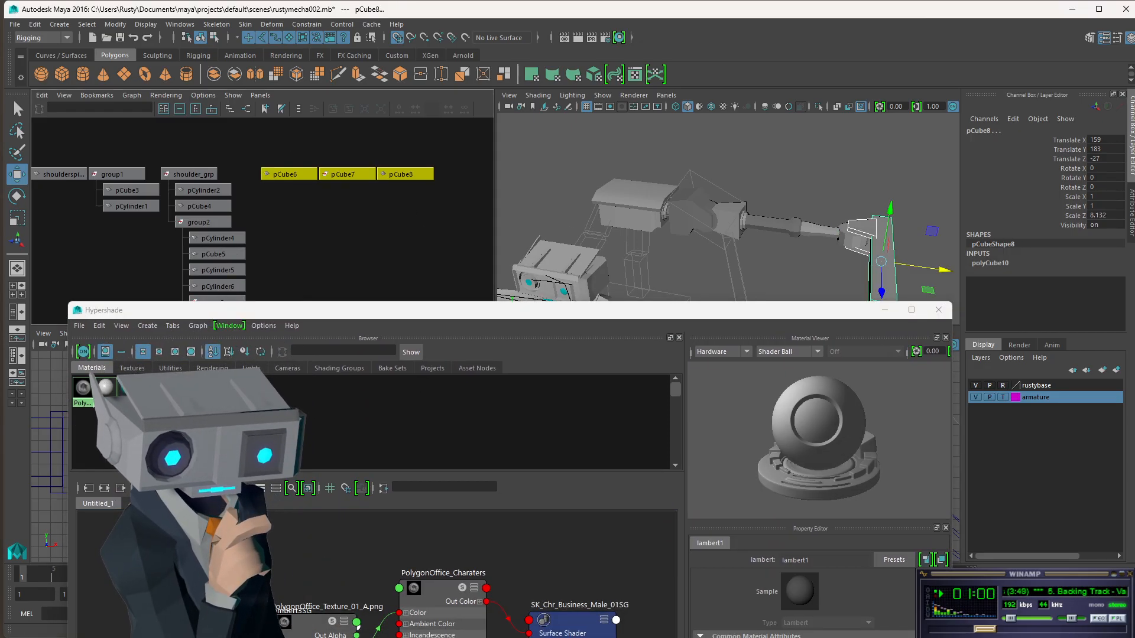
right_drag(176, 392, 180, 358)
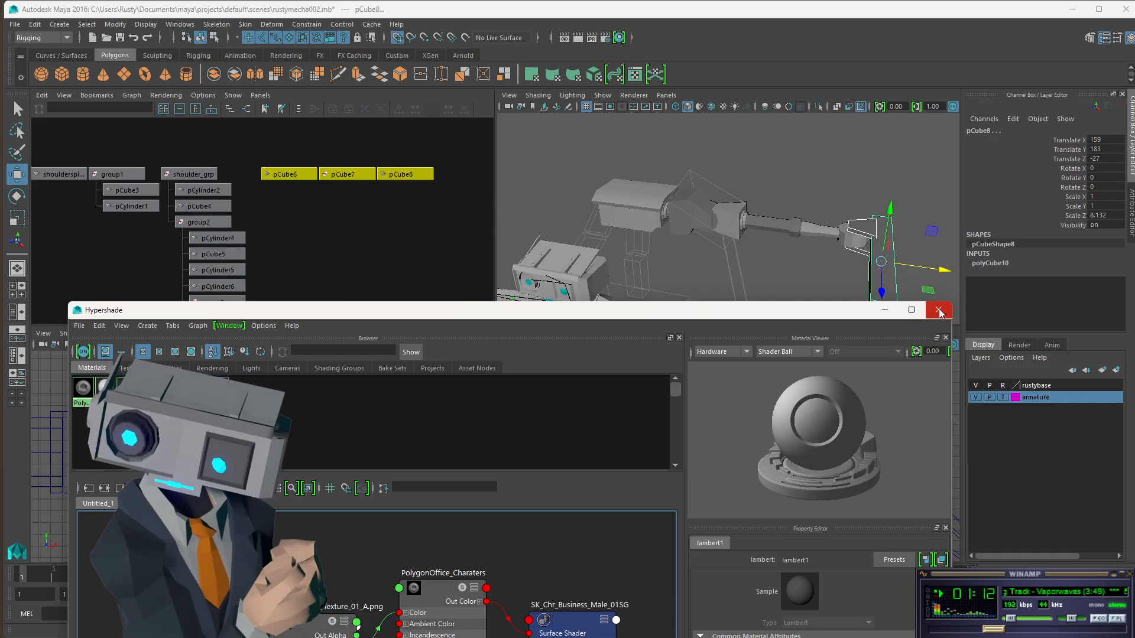
Close the Hypershade, deselect the three cubes and save the scene.
click(939, 311)
click(754, 237)
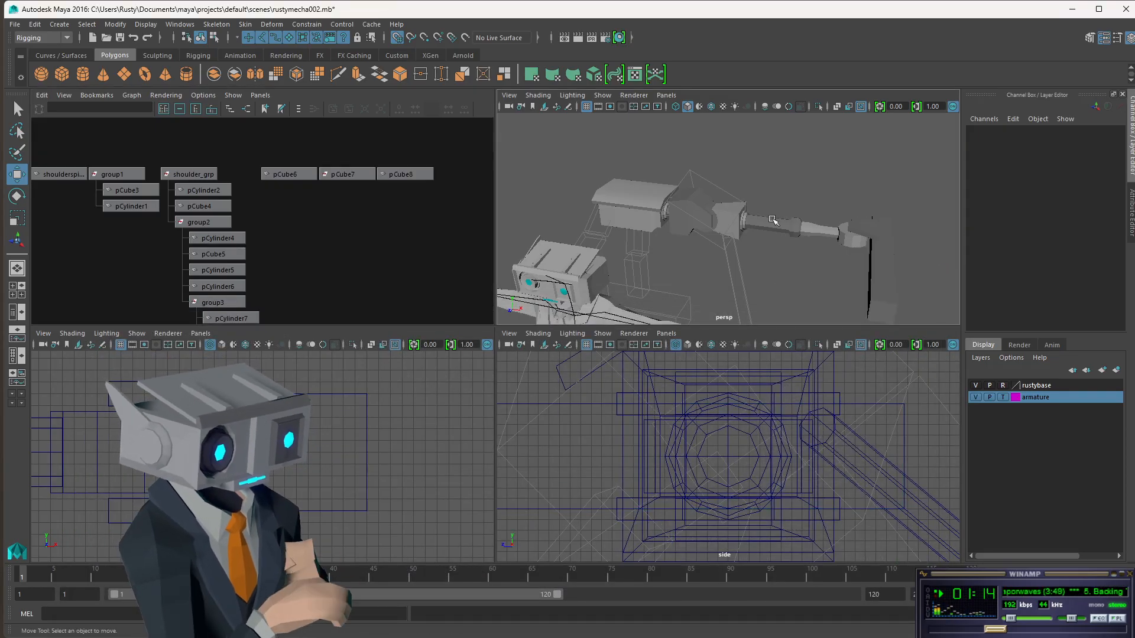
alt+drag(754, 237, 823, 203)
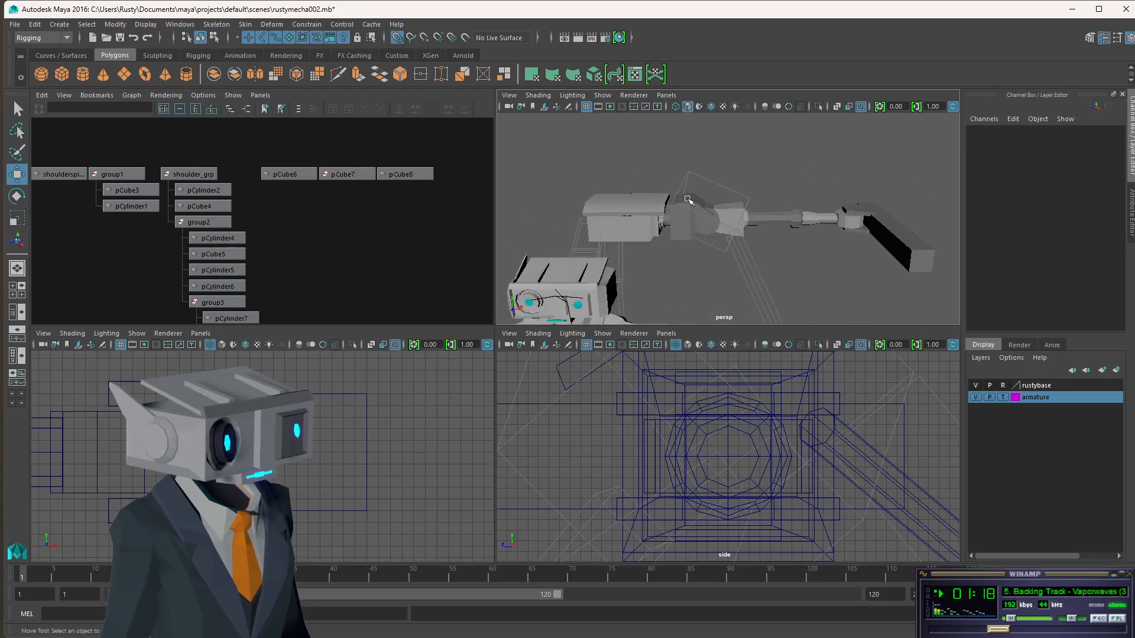
click(121, 37)
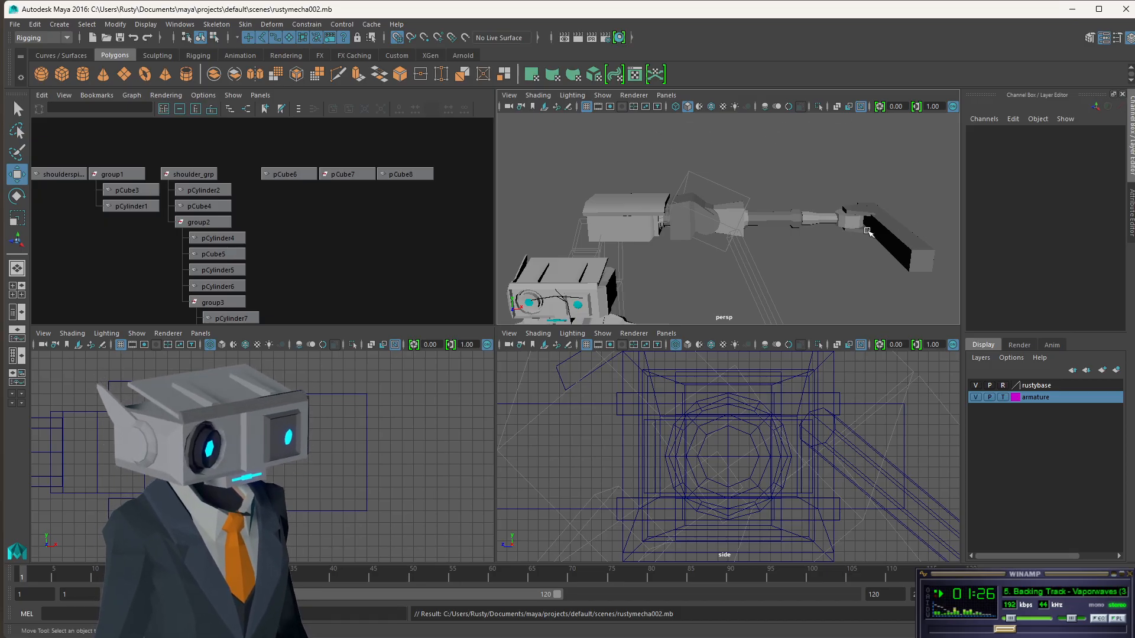
Group pCube6, pCube7 and pCube8 together, keeping the new group selected for rotation.
drag(296, 165, 456, 212)
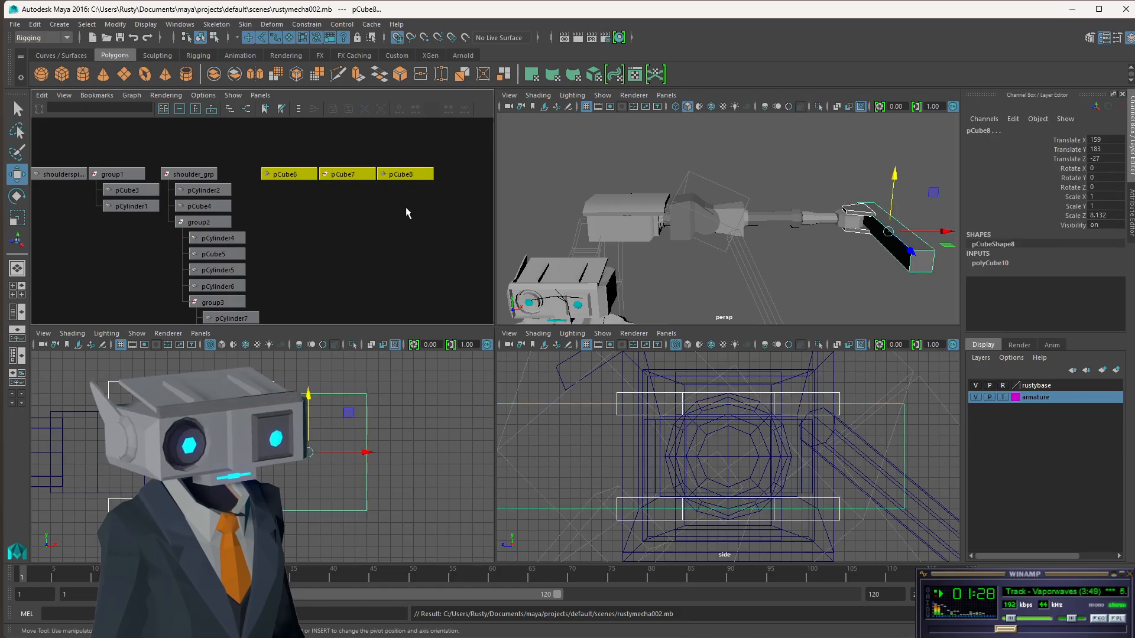
key(ctrl+g)
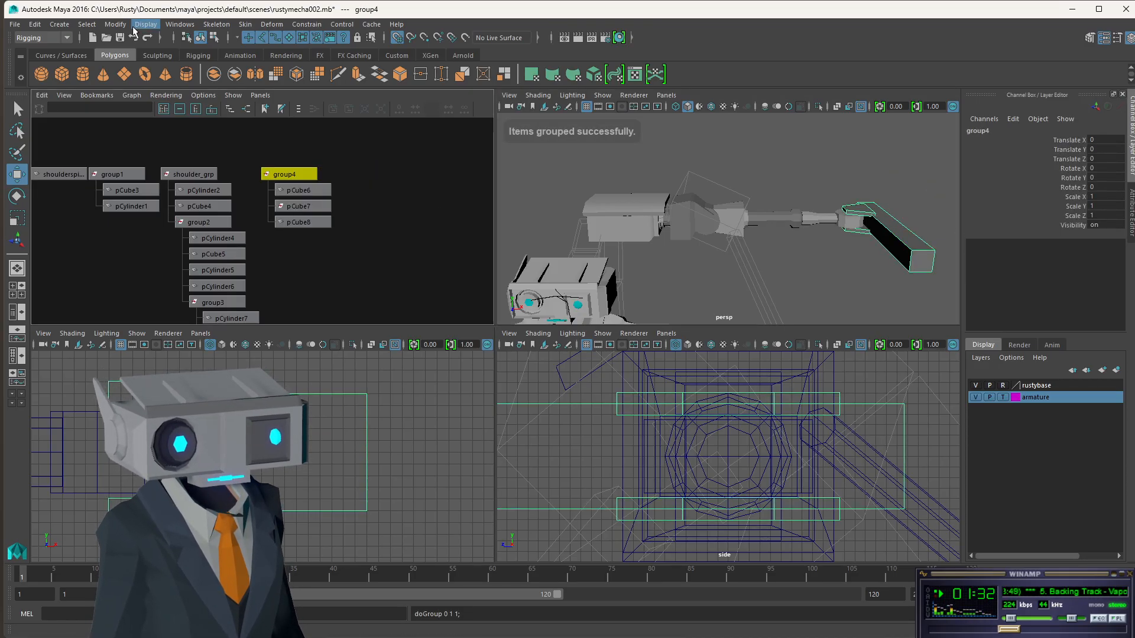
key(e)
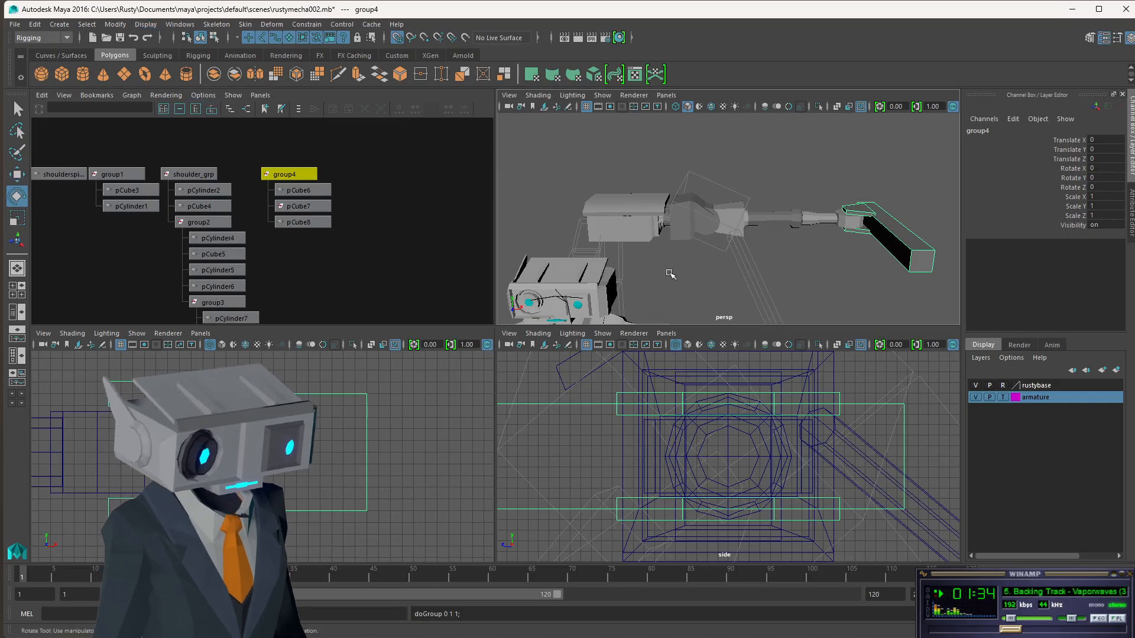
click(361, 164)
click(282, 170)
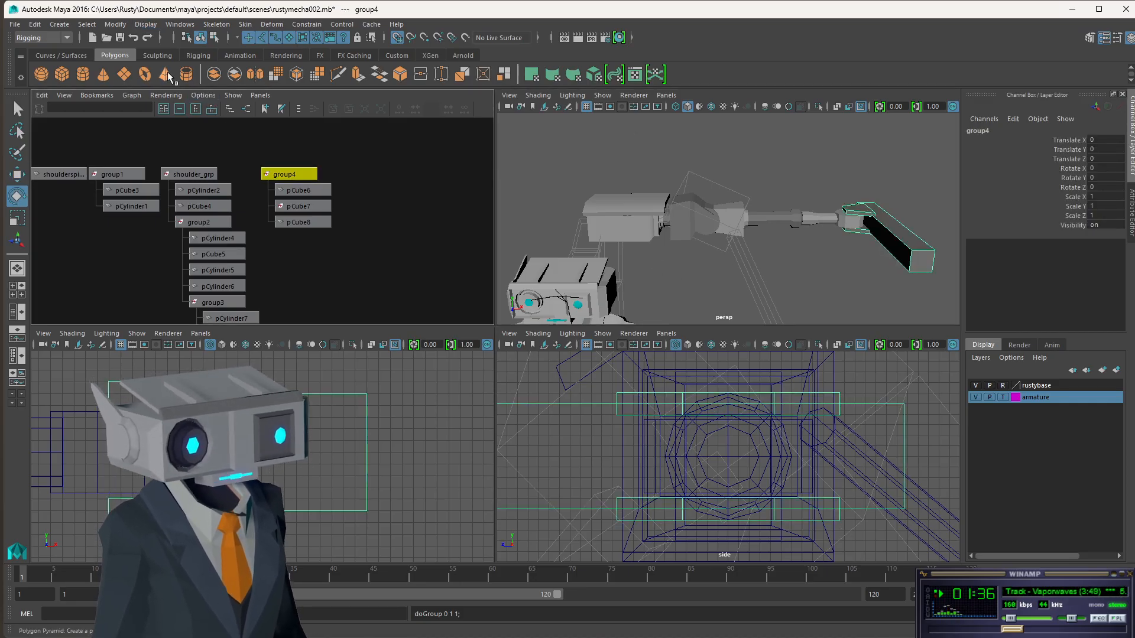
Center the pivot of group4 and relocate it along Z and X to the middle of the wrist cylinder.
click(114, 24)
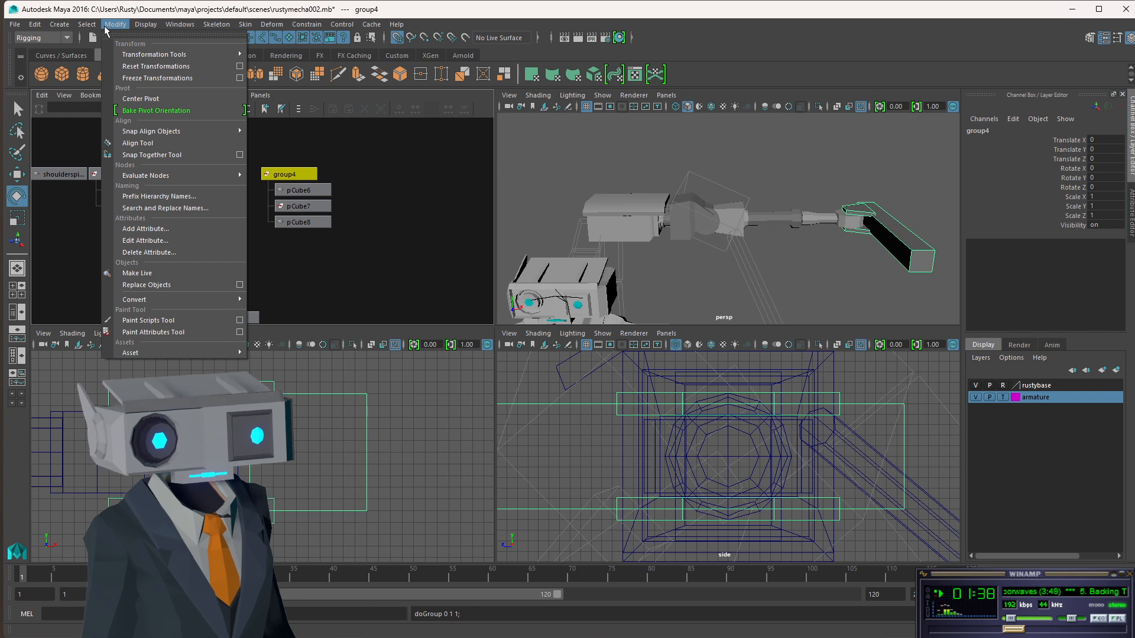
click(141, 99)
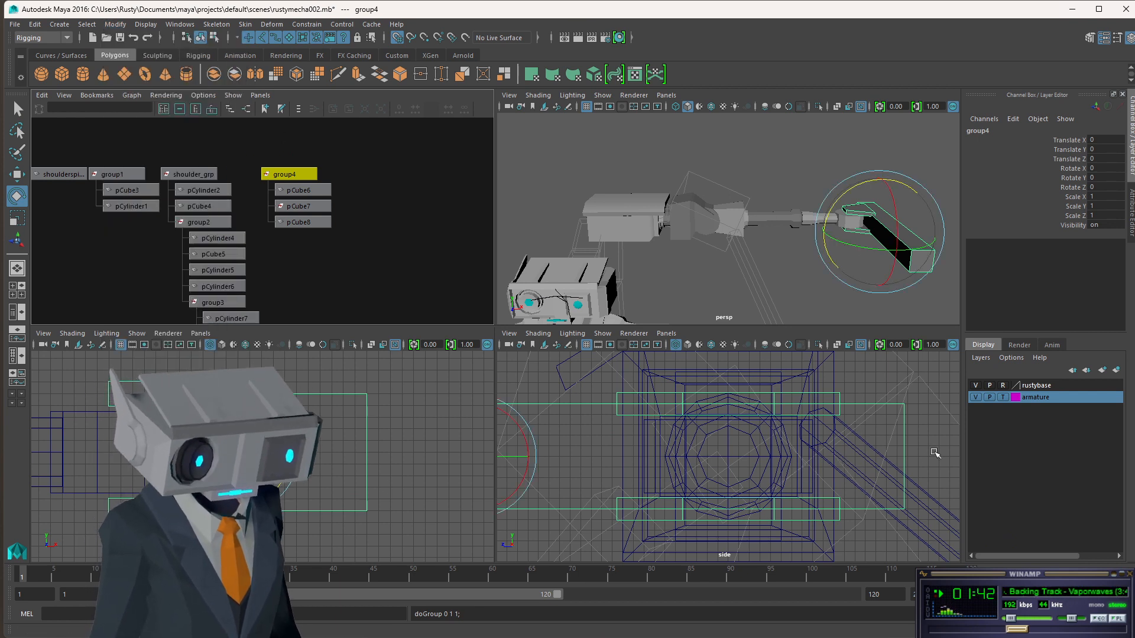
scroll(757, 451, down, 4)
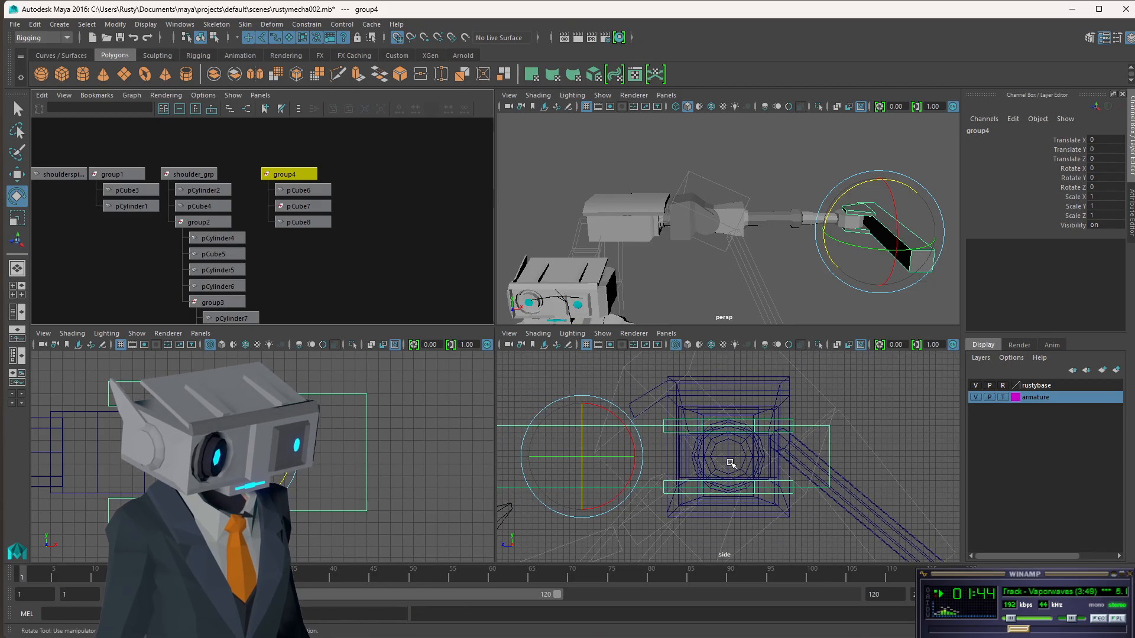
key(Insert)
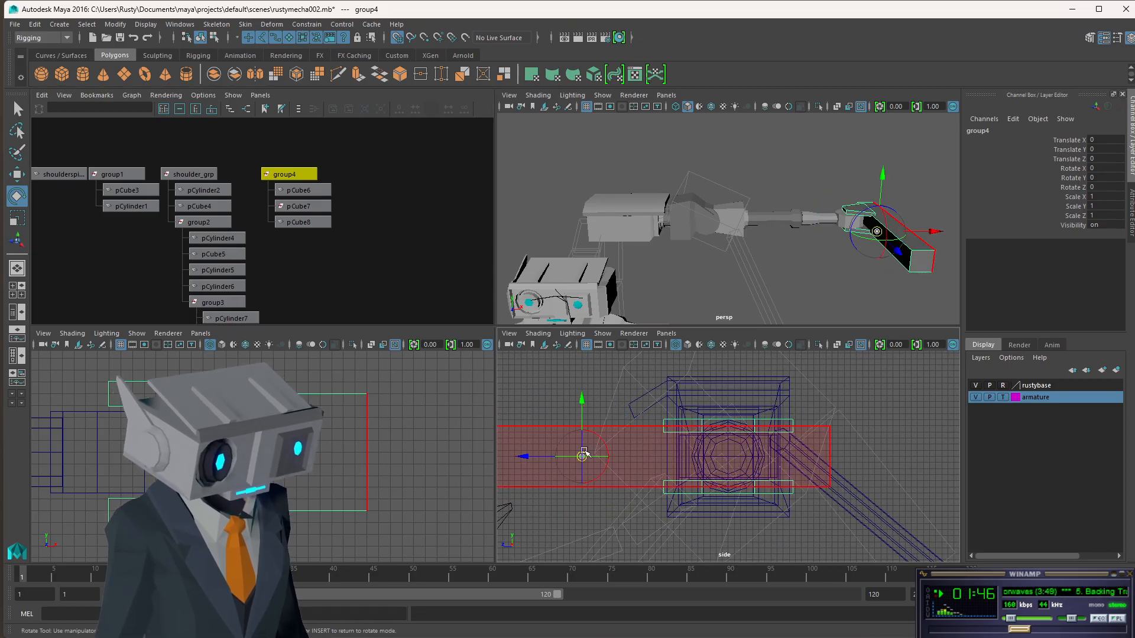
drag(537, 455, 729, 456)
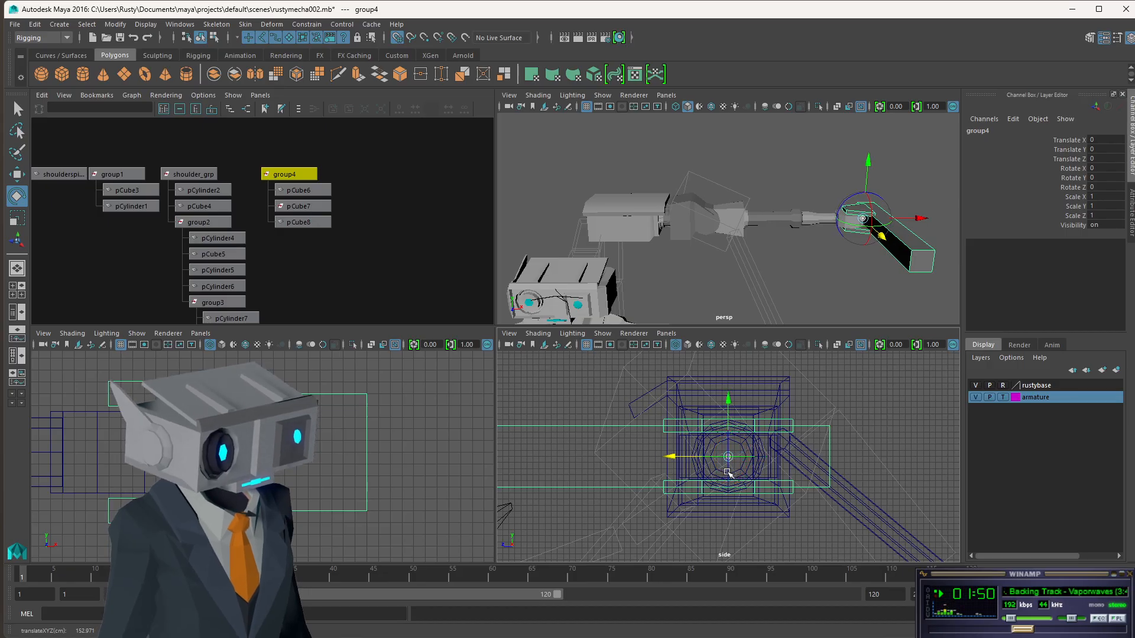
alt+drag(832, 187, 727, 222)
scroll(897, 237, up, 5)
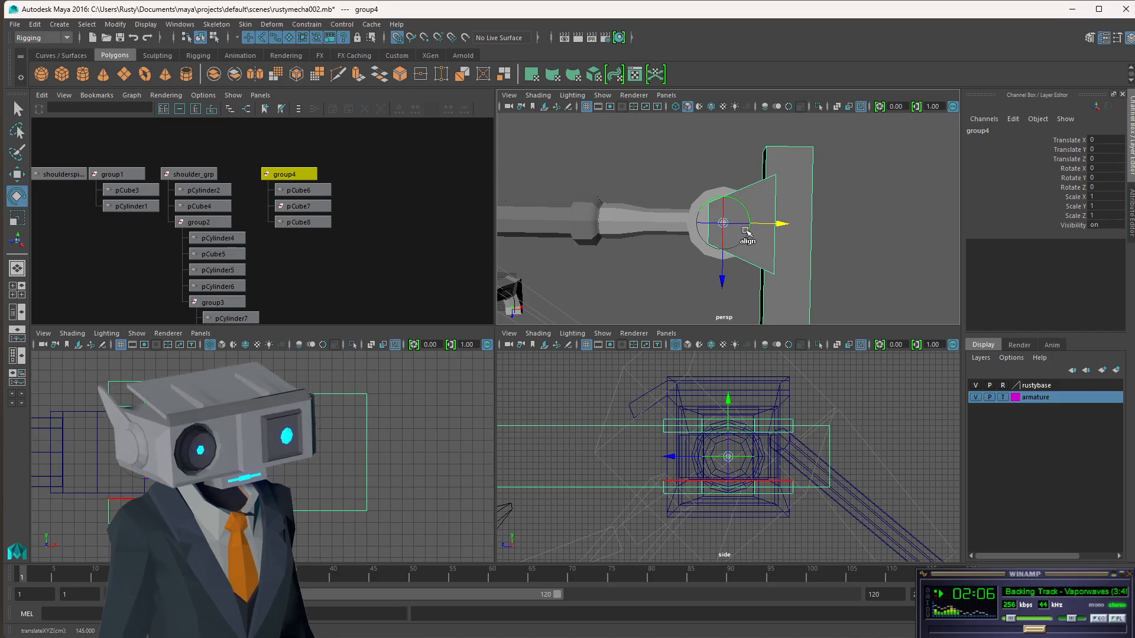
Test-rotate group4 about the wrist by about 20 degrees in Y and undo the rotation.
key(e)
drag(766, 194, 742, 205)
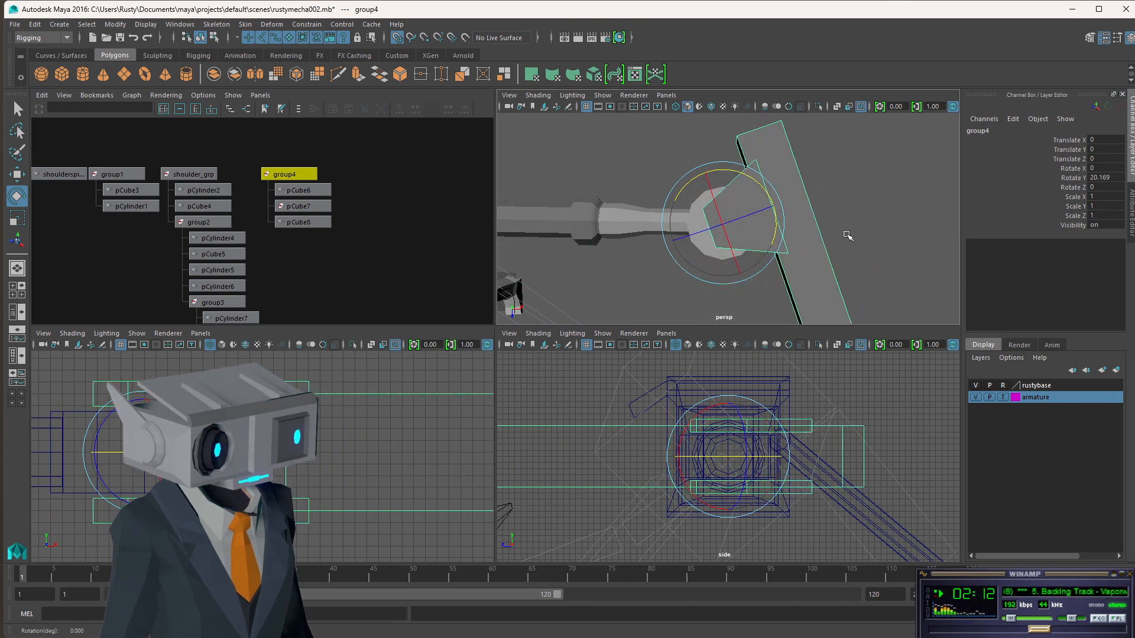
key(ctrl+z)
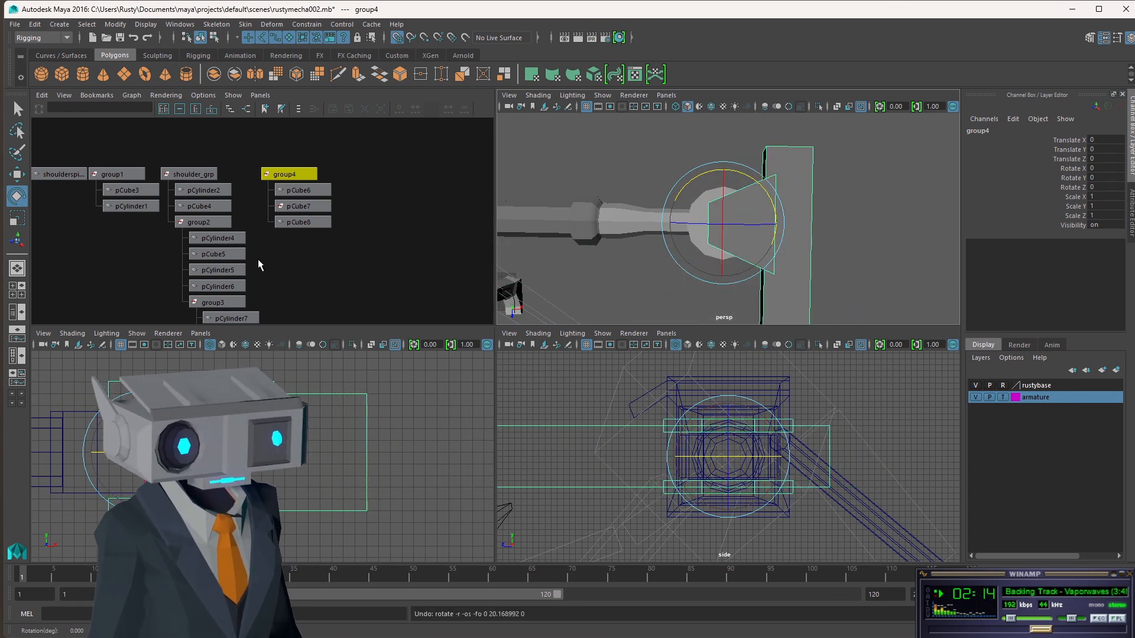
Parent group4 under group3 in the hierarchy graph.
alt+middle_drag(294, 266, 398, 232)
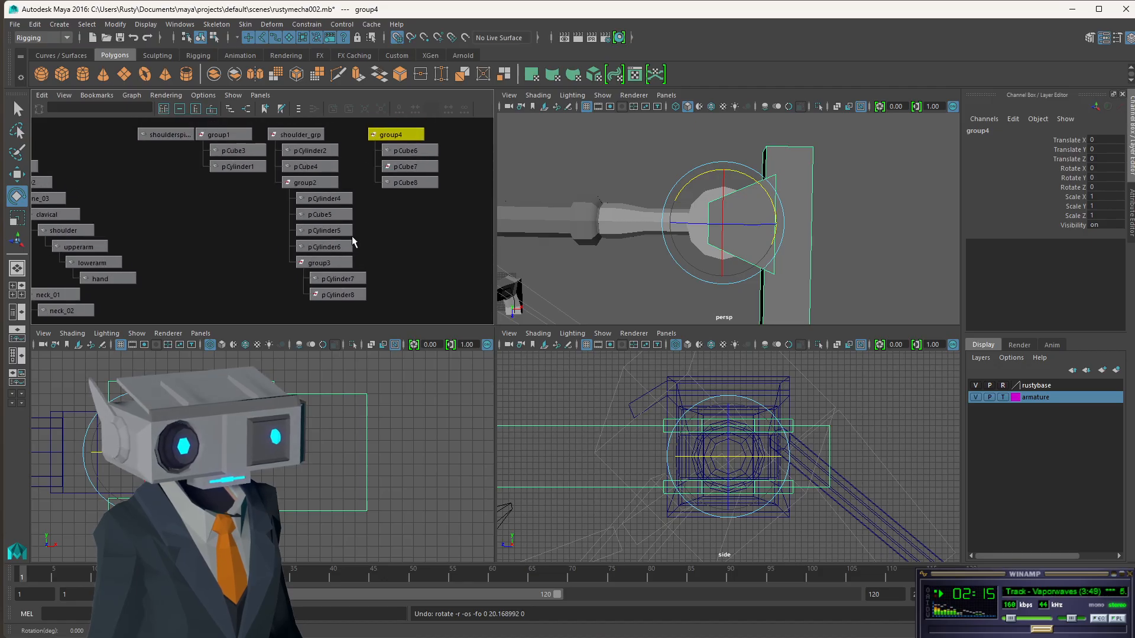
click(322, 262)
click(390, 136)
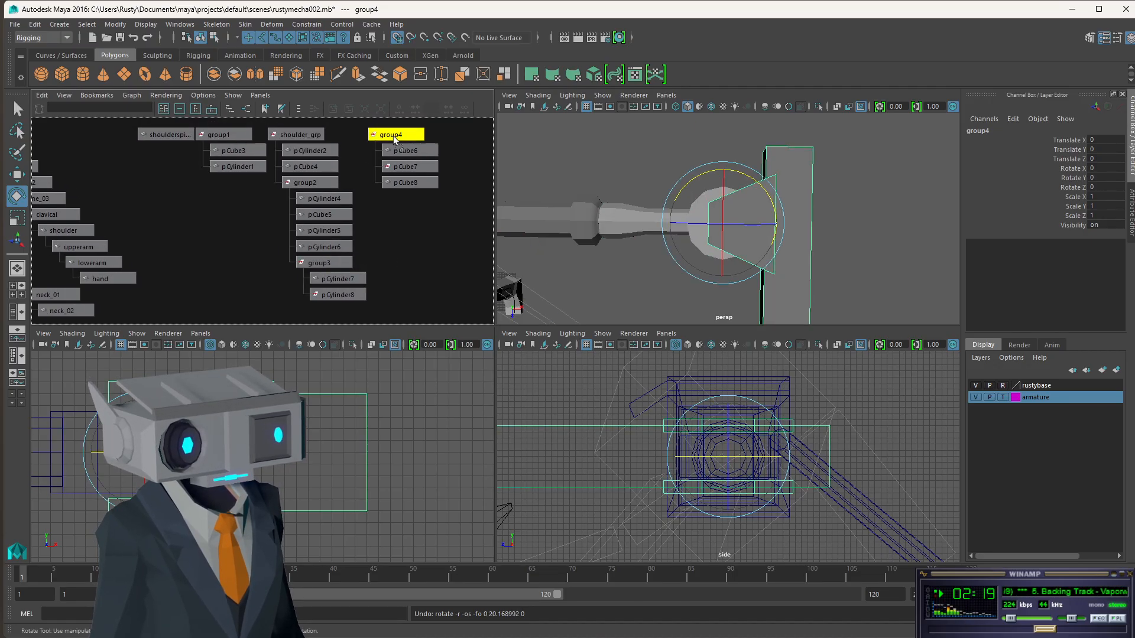
middle_drag(347, 265, 346, 265)
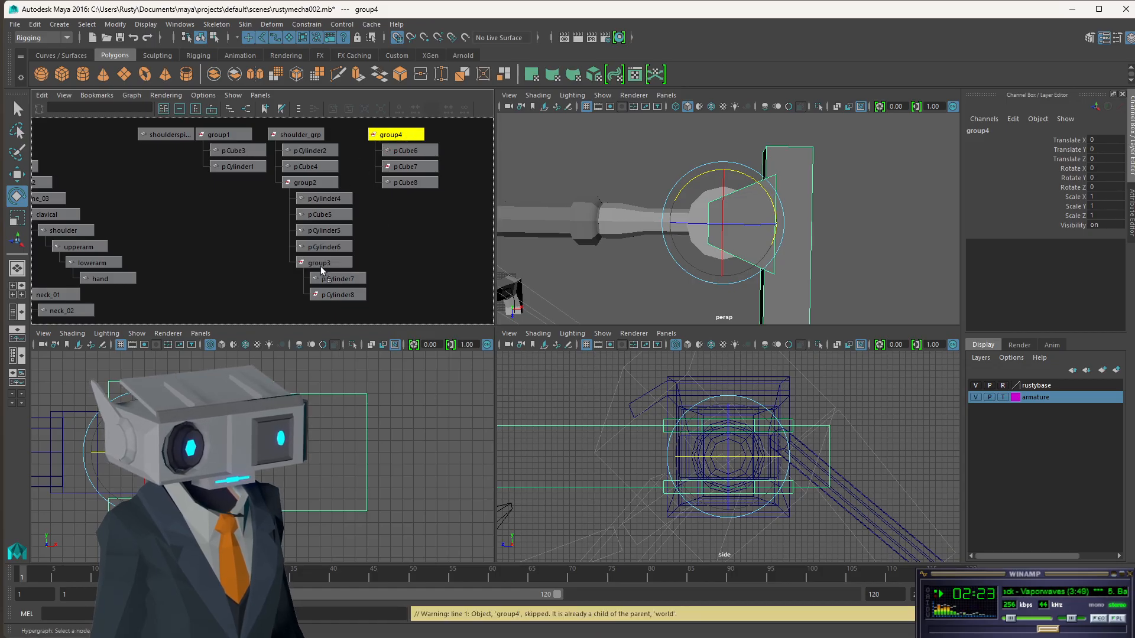
middle_drag(322, 271, 314, 269)
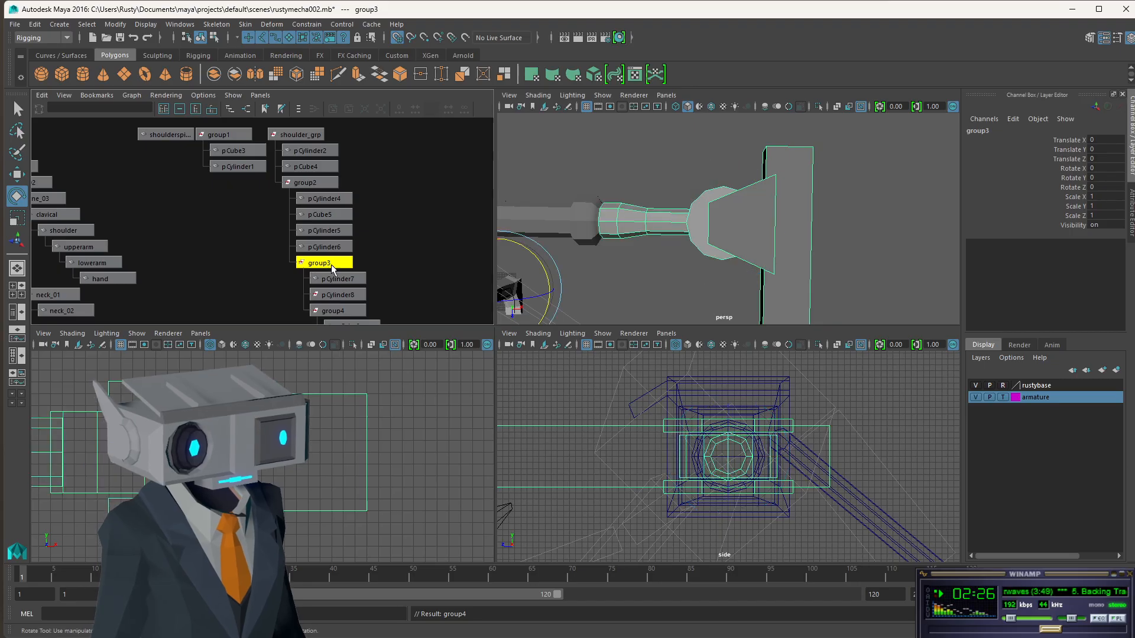
Center the pivot of group3, align it with the arm's axis in Z and shift it along X to the inner end of pCylinder7.
click(331, 265)
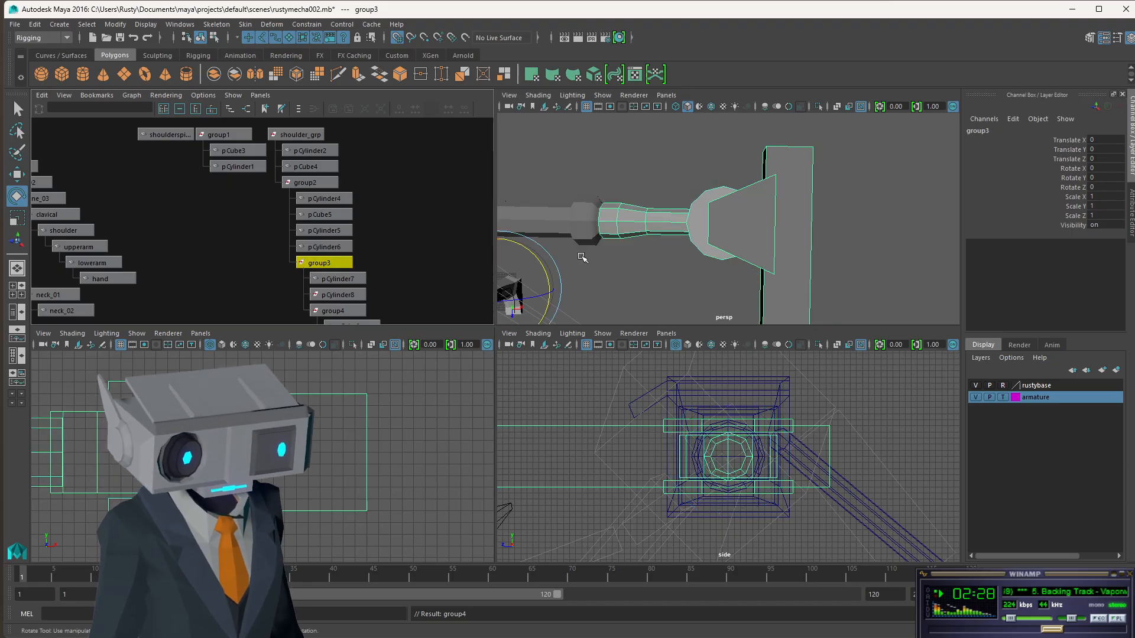
click(115, 24)
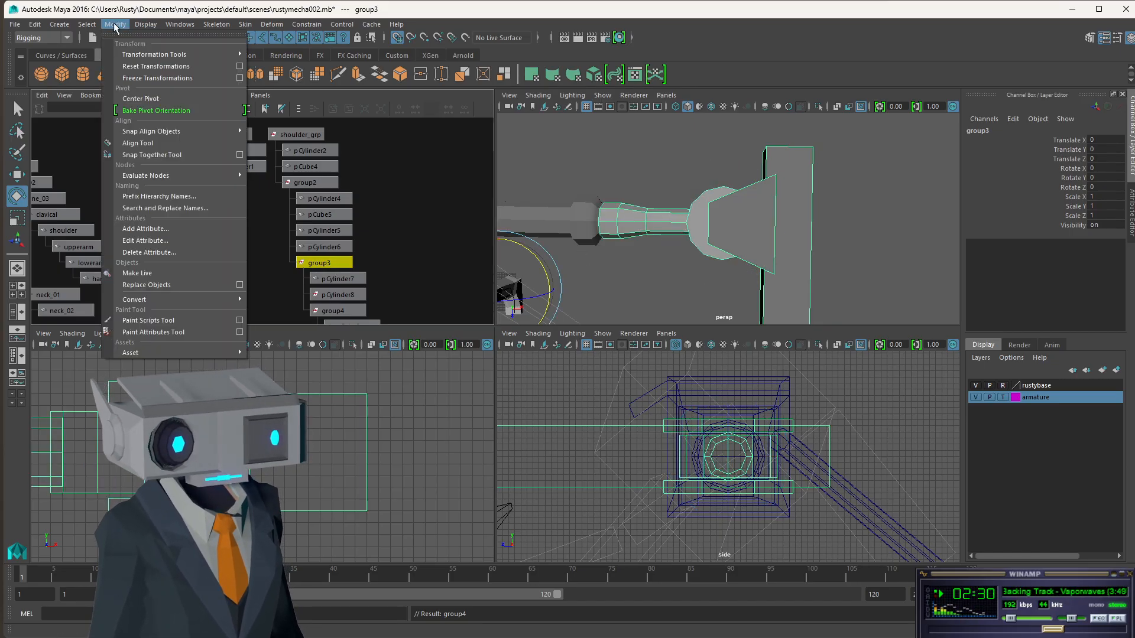
click(141, 99)
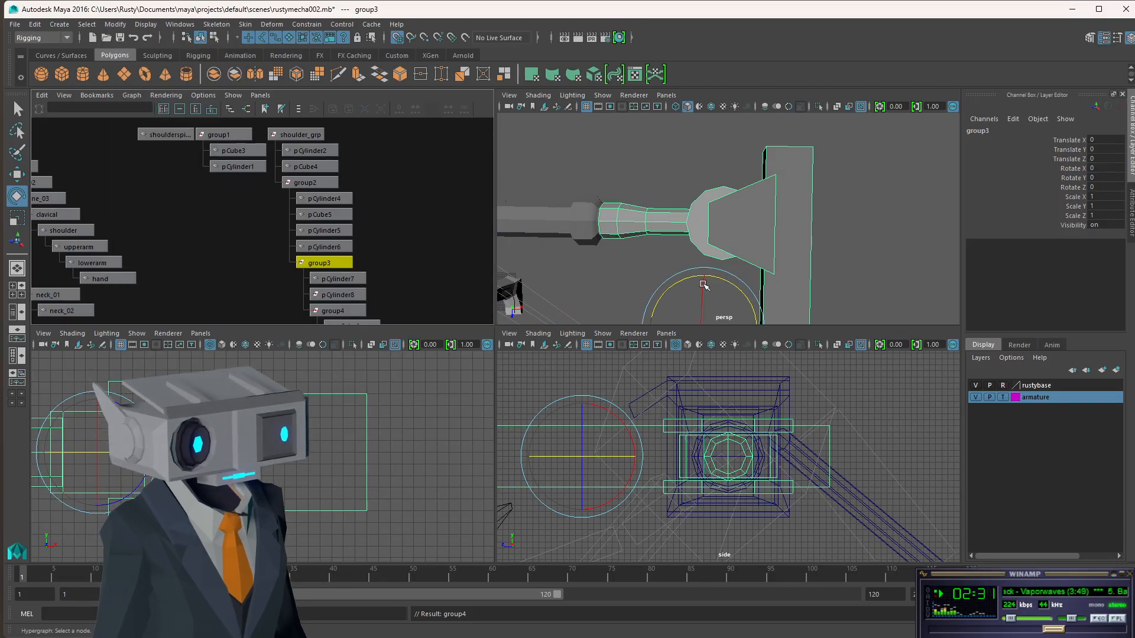
key(Insert)
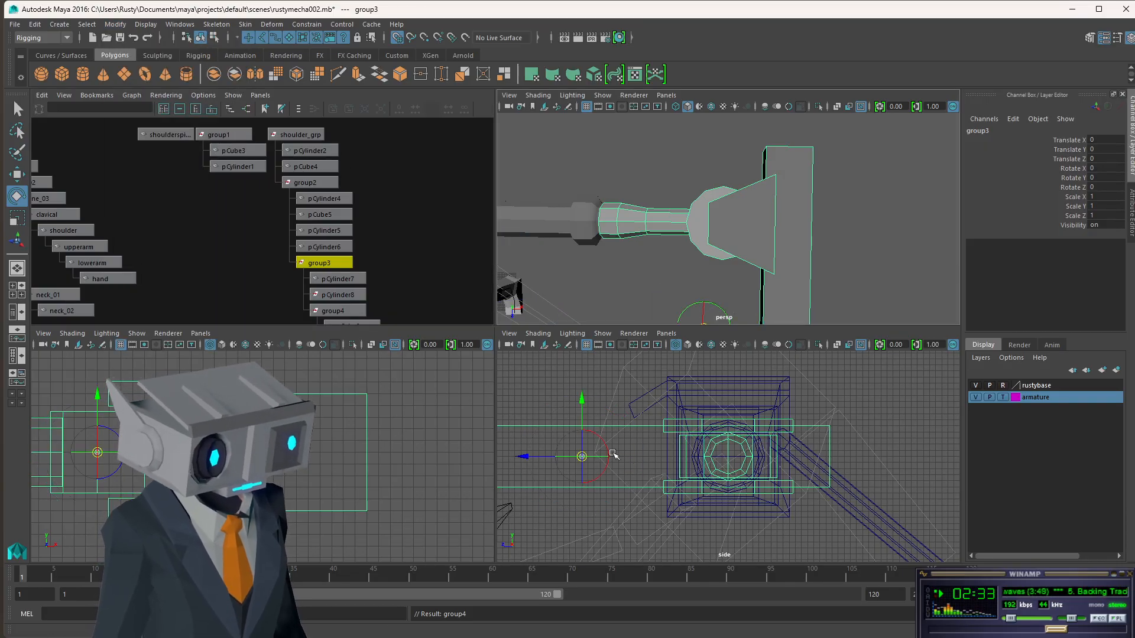
drag(523, 457, 728, 461)
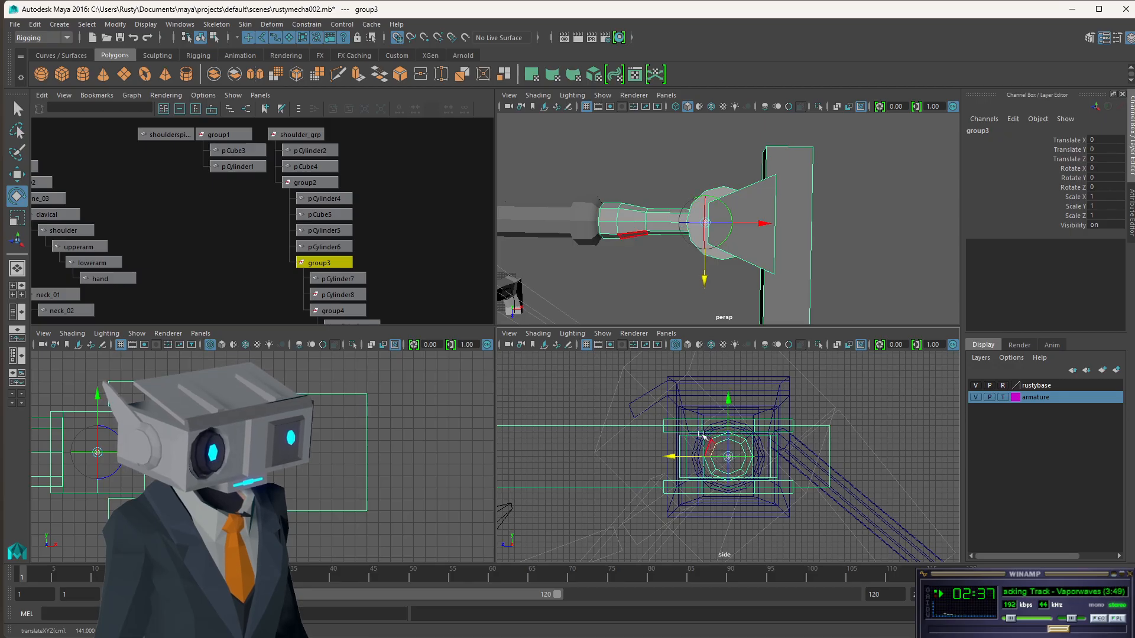
drag(765, 226, 688, 230)
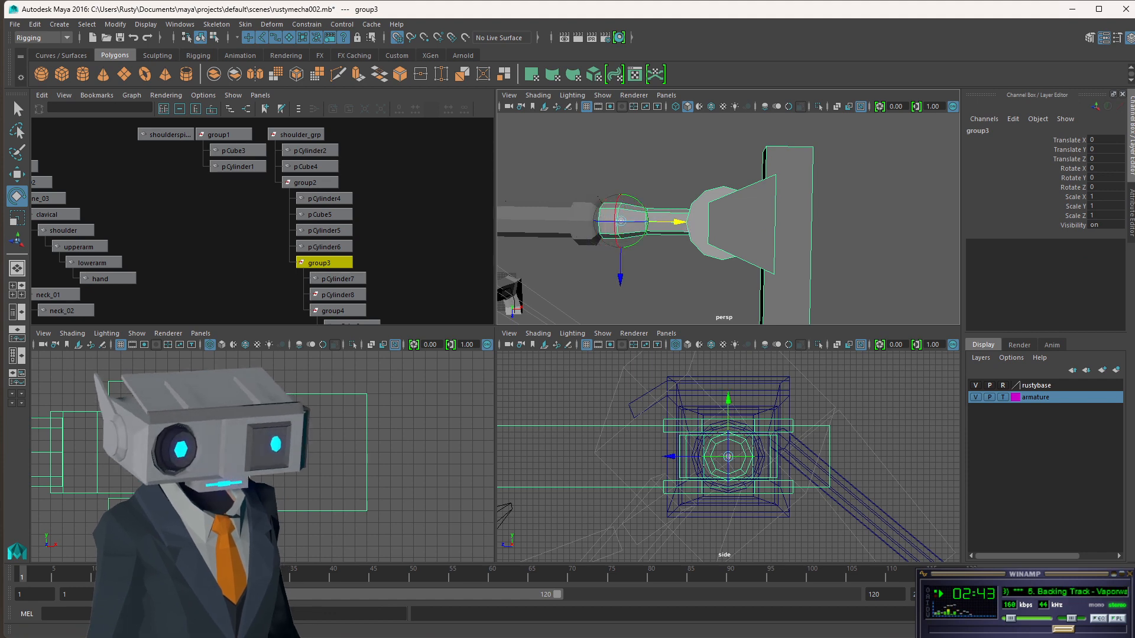
scroll(205, 446, down, 5)
alt+middle_drag(205, 446, 402, 436)
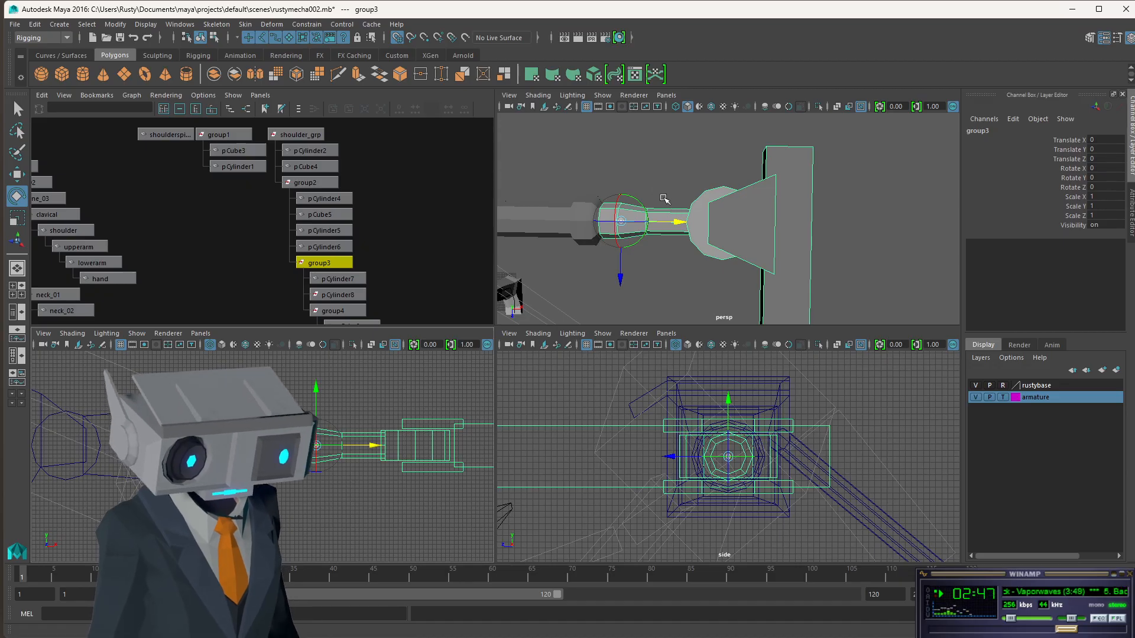
Test-rotate group3 about its new pivot by about 3 degrees in X and undo the rotation.
key(e)
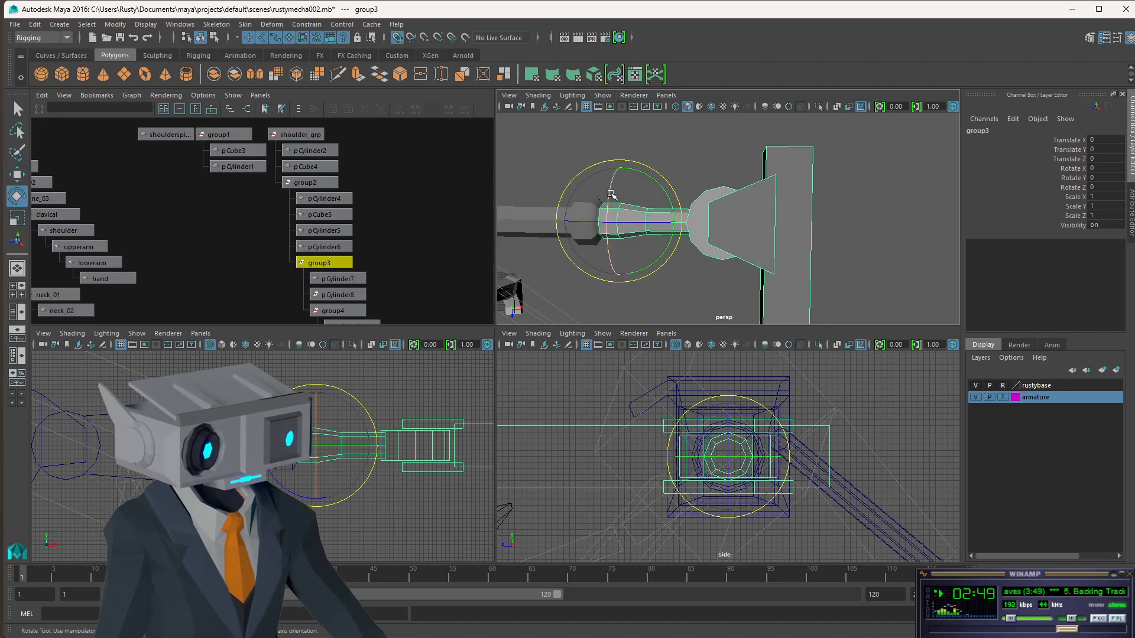
mouse_move(615, 195)
mouse_down()
mouse_move(609, 223)
mouse_move(618, 155)
mouse_move(620, 223)
mouse_move(609, 173)
mouse_move(612, 213)
mouse_move(617, 199)
mouse_up()
key(ctrl+z)
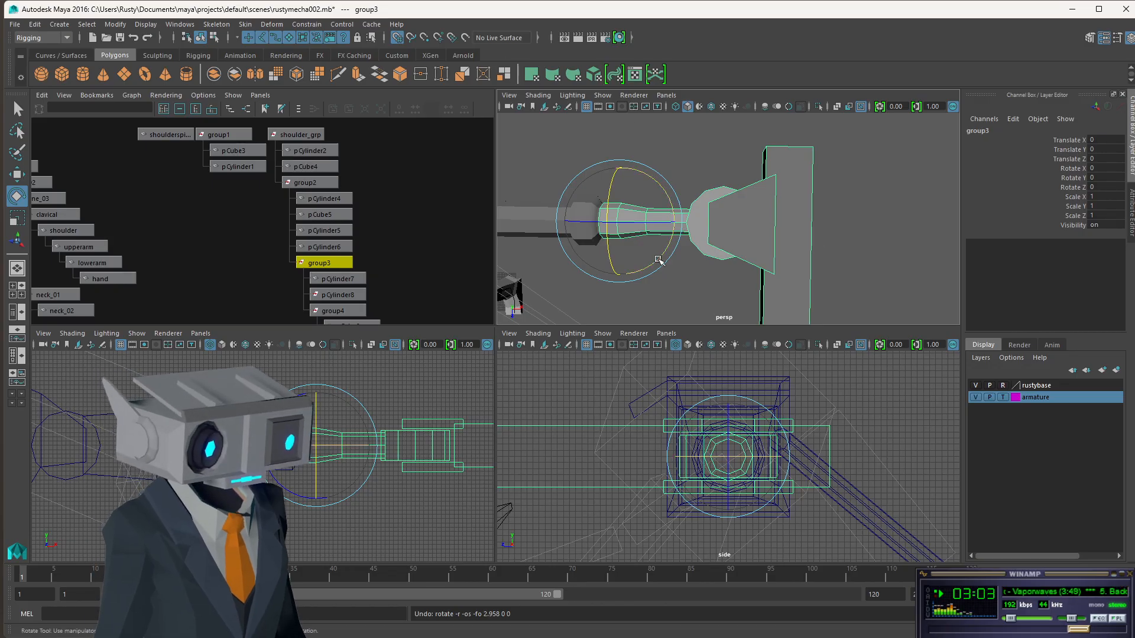
Select group2, which holds the whole lower arm, and center its pivot.
alt+drag(658, 260, 708, 182)
alt+drag(608, 166, 604, 212)
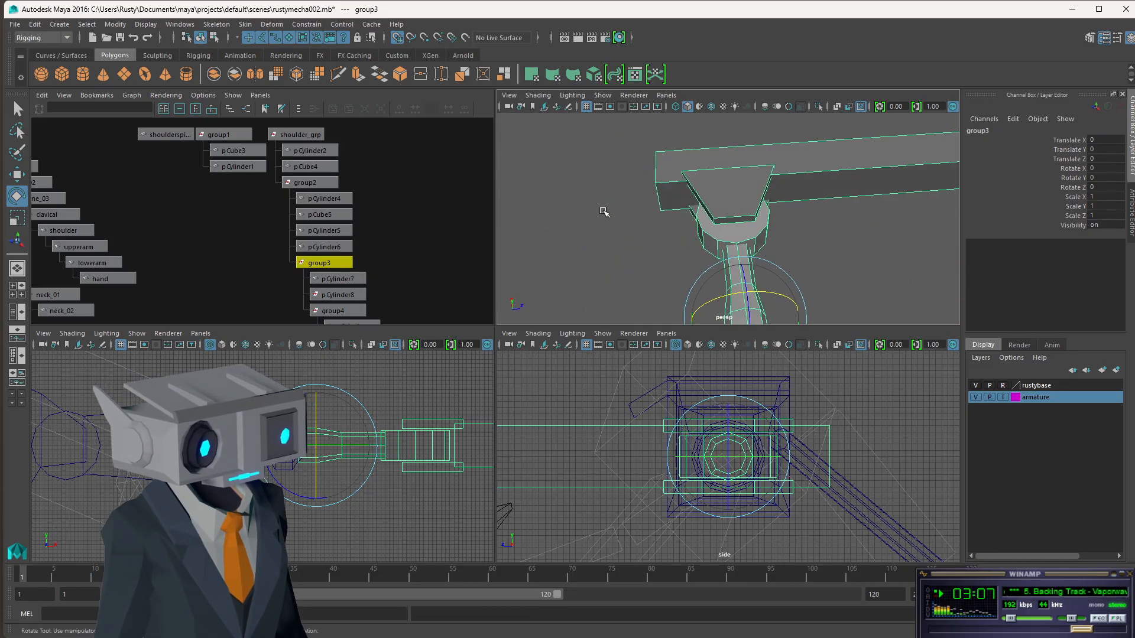
alt+right_drag(799, 303, 671, 200)
scroll(671, 200, up, 5)
scroll(694, 197, up, 3)
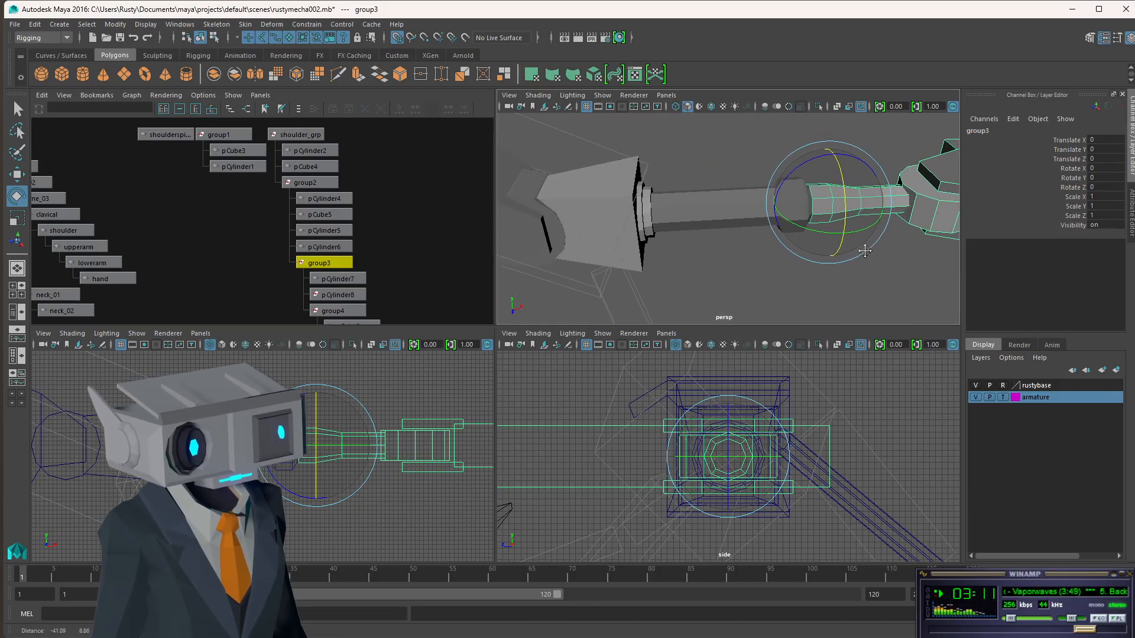
click(304, 182)
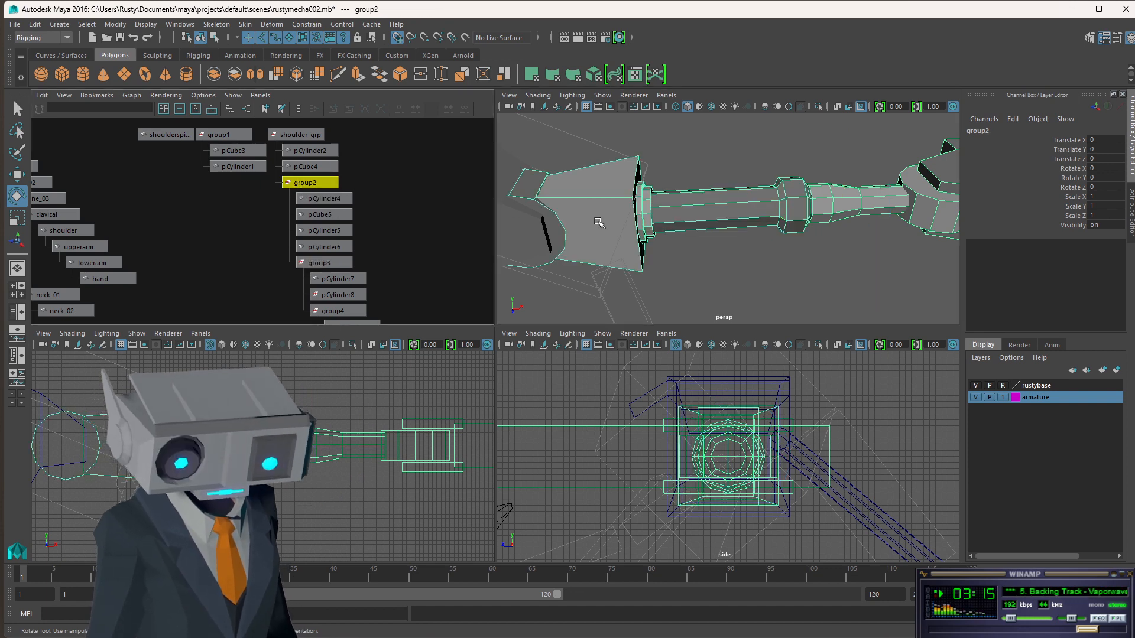
scroll(600, 224, down, 5)
scroll(606, 229, up, 4)
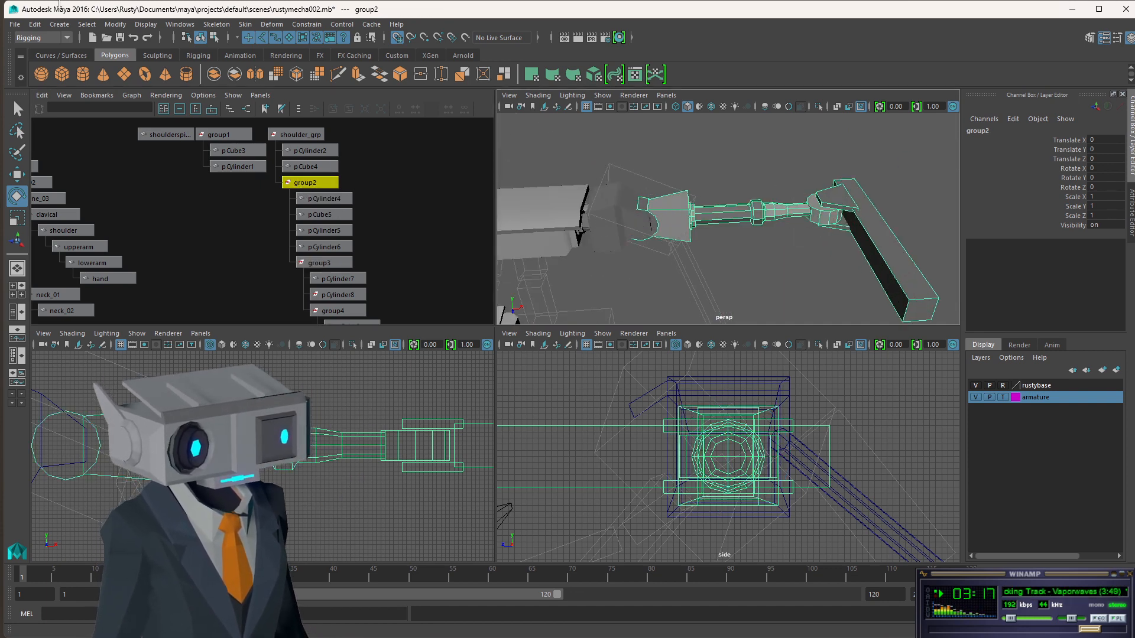
click(116, 25)
click(144, 104)
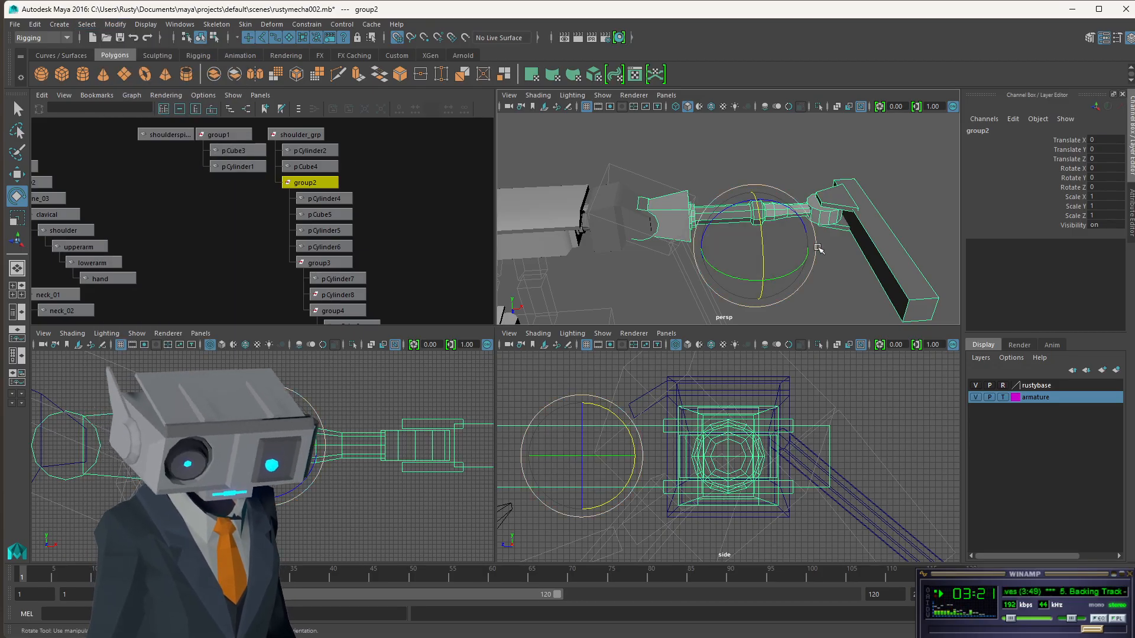
Try to move group2 by -52 along Z and undo the move.
key(w)
scroll(567, 442, down, 3)
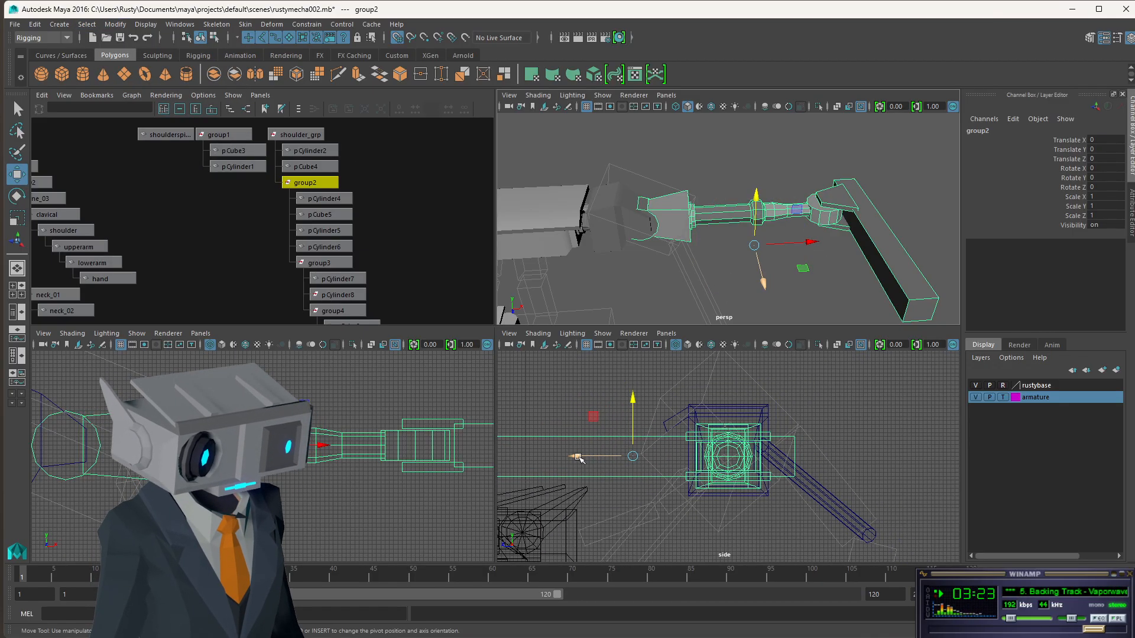
drag(579, 459, 732, 459)
key(ctrl+z)
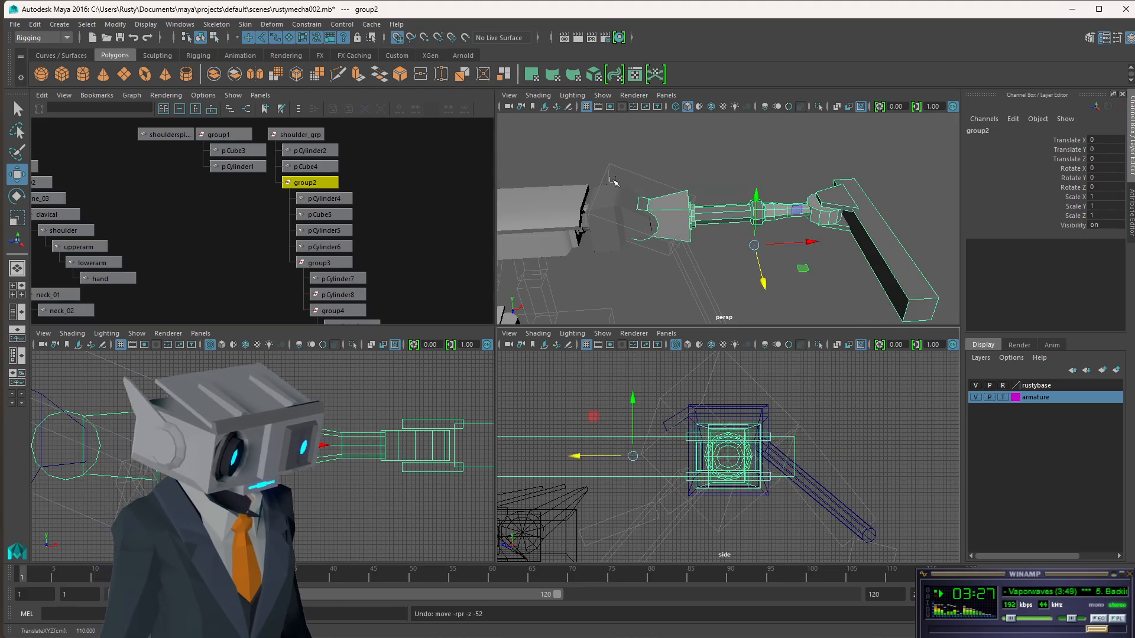
Align group2's pivot with the arm's axis in Z and shift it along X to the centre of the joint at the shoulder block.
key(Insert)
drag(579, 460, 732, 469)
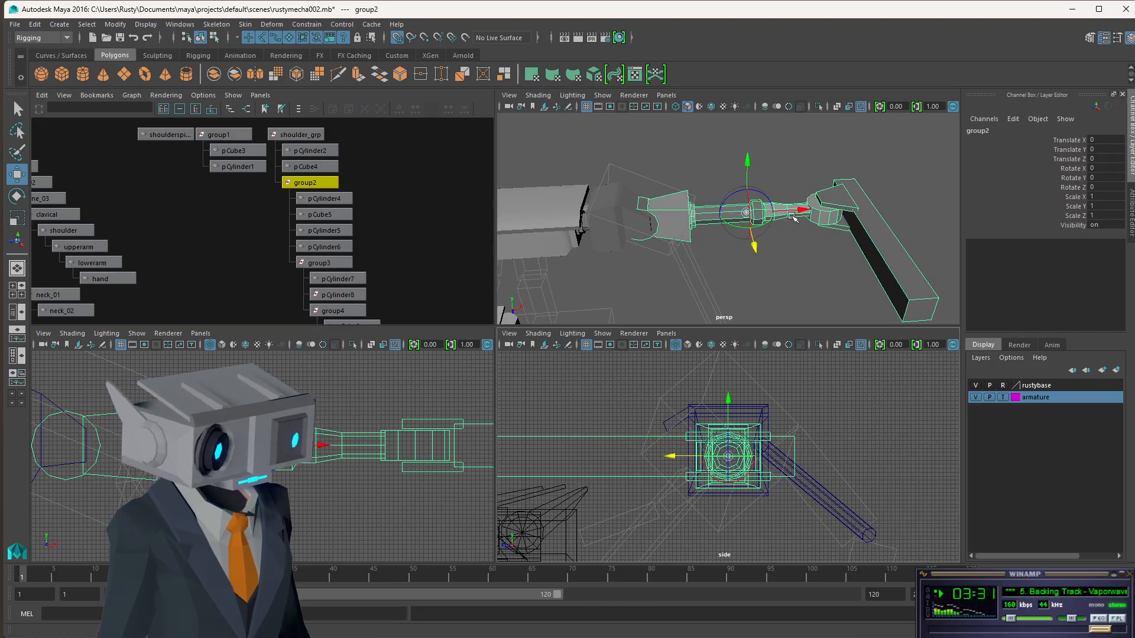
drag(805, 212, 667, 218)
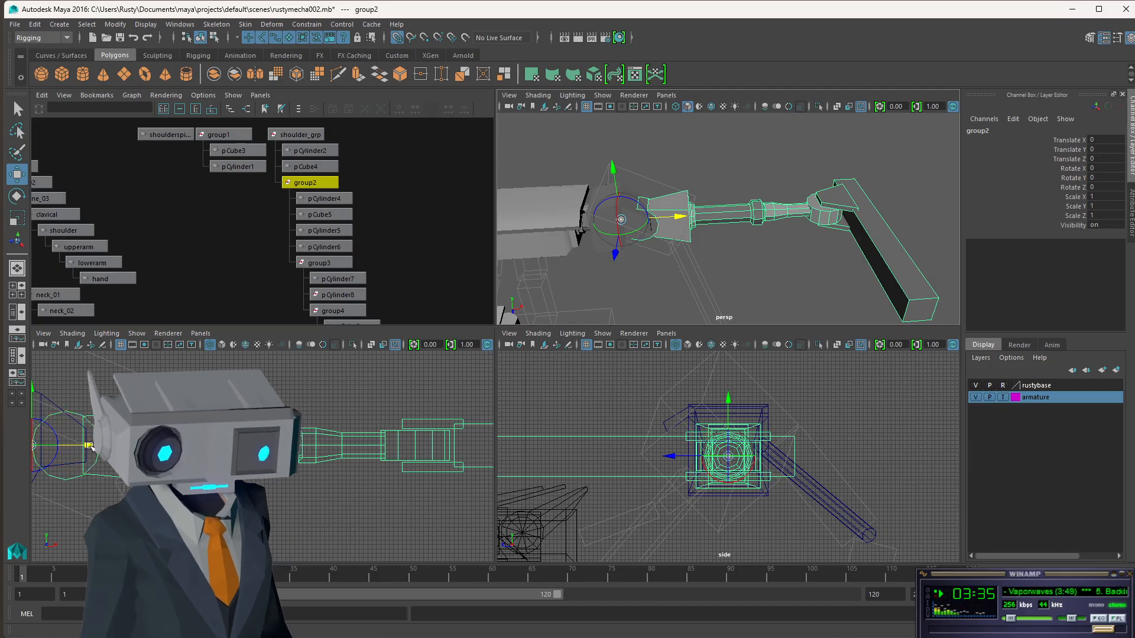
drag(92, 448, 136, 448)
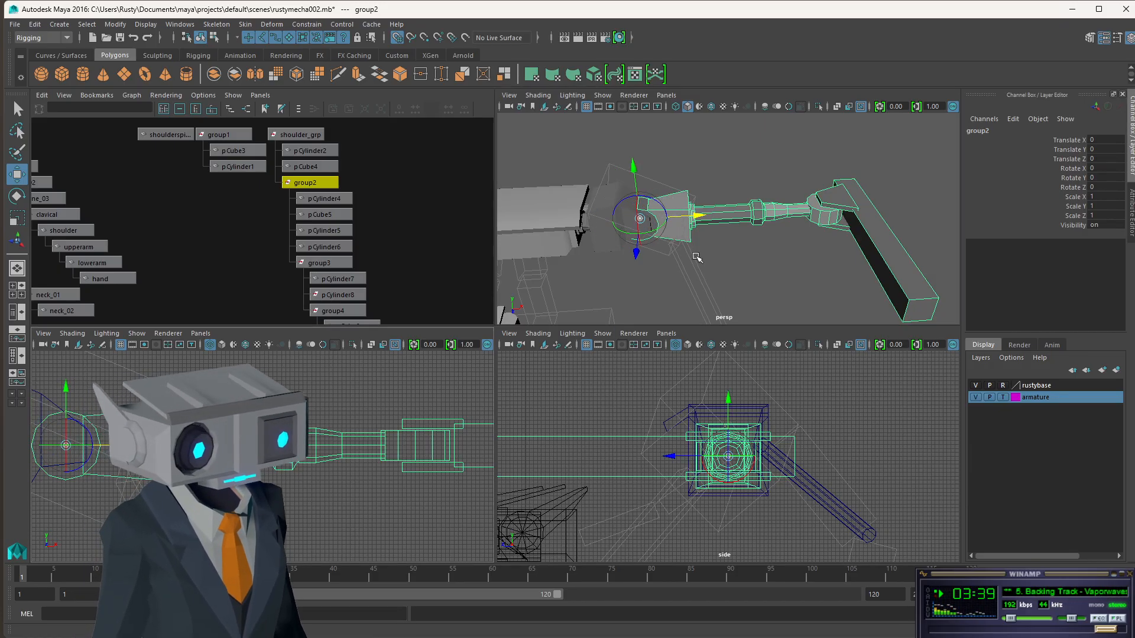
key(Insert)
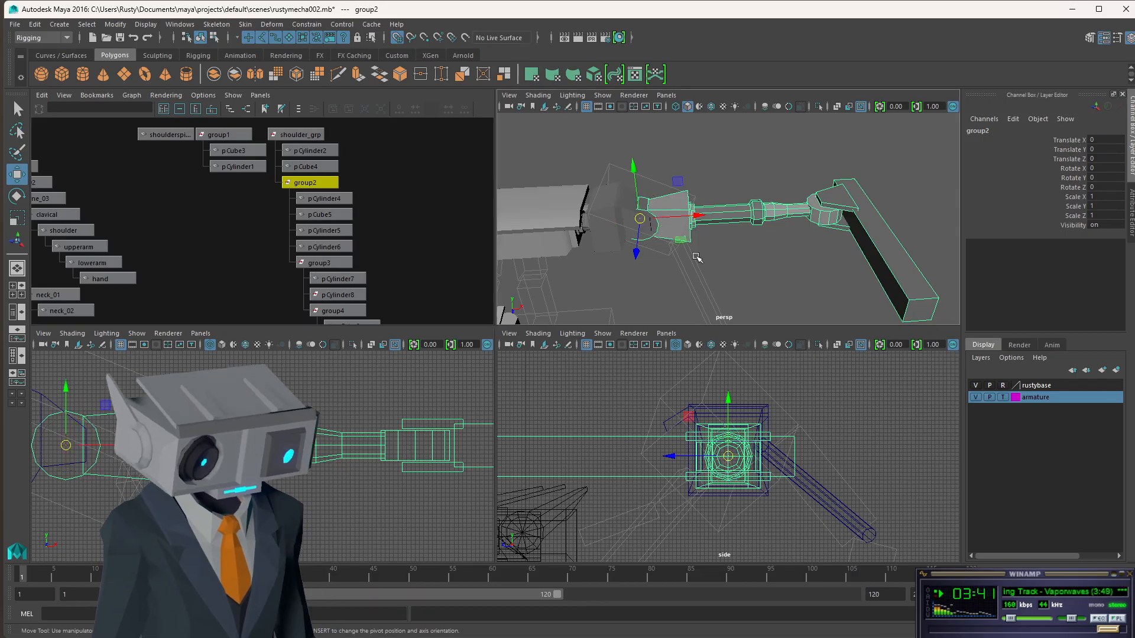
Test-rotate group2 about its new pivot by about -48 degrees in Z and undo the rotation.
key(e)
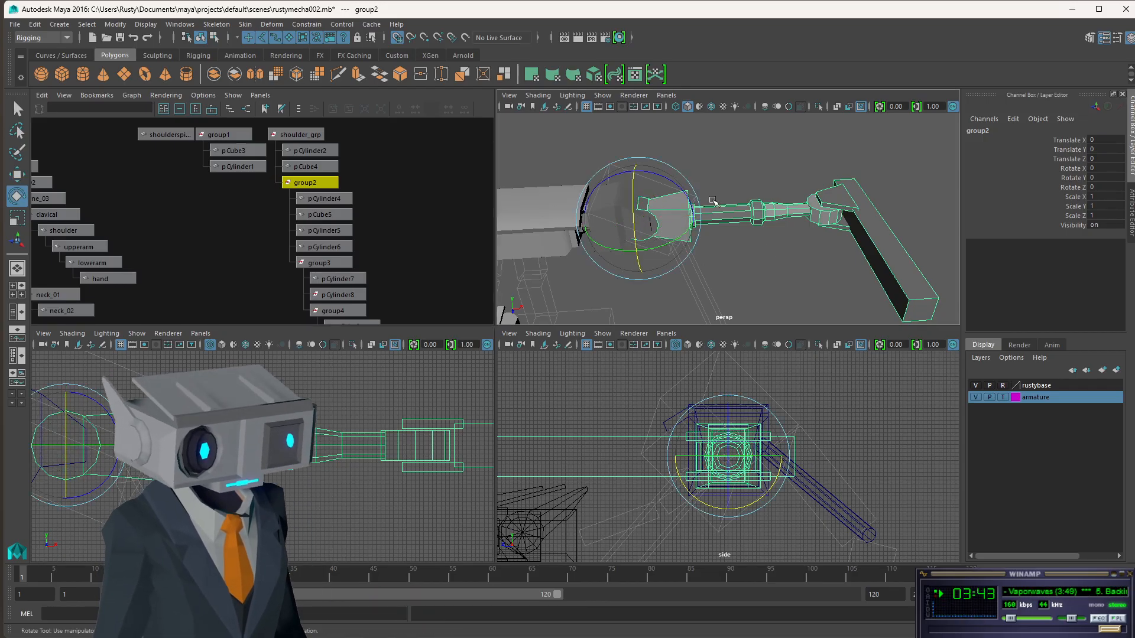
drag(670, 182, 717, 238)
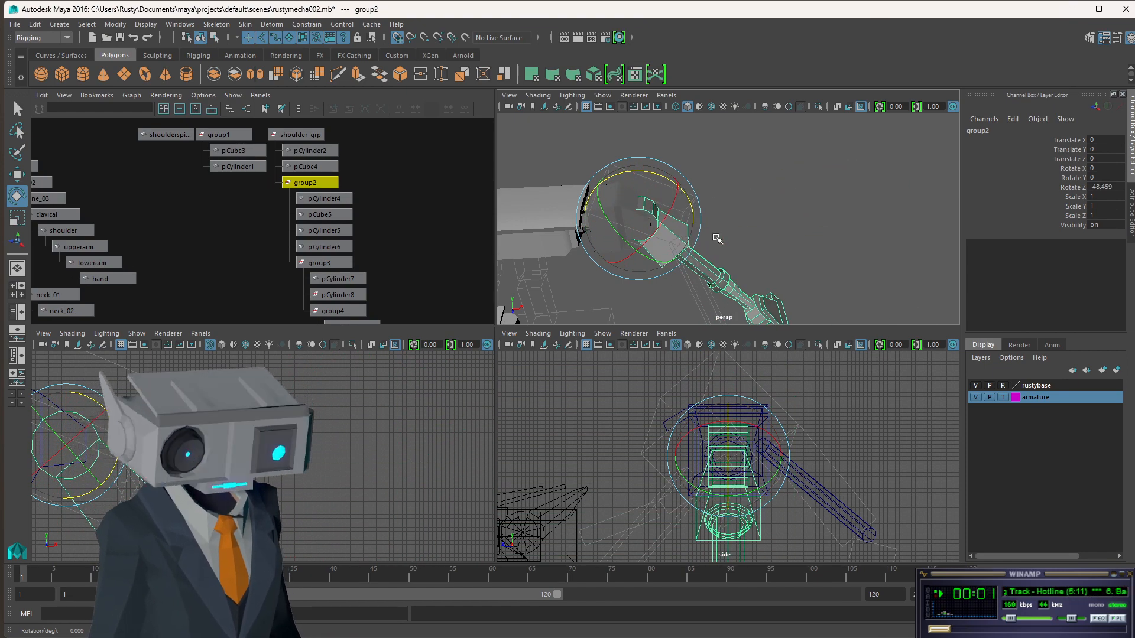
key(ctrl+z)
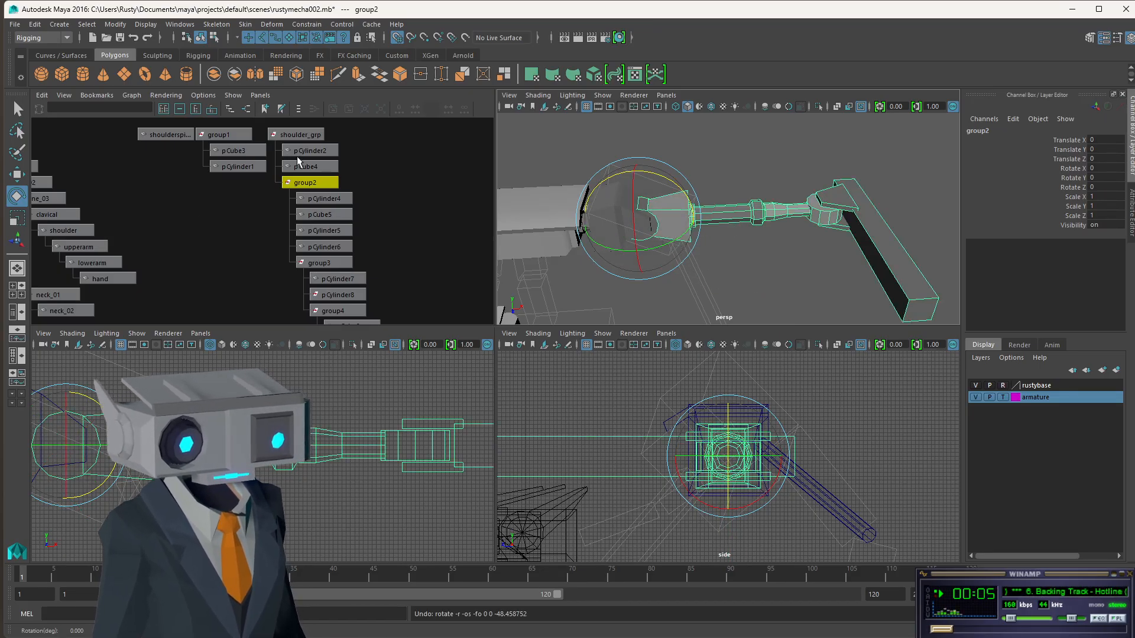
Test-rotate shoulder_grp by about -24 degrees in X and undo the rotation.
click(298, 135)
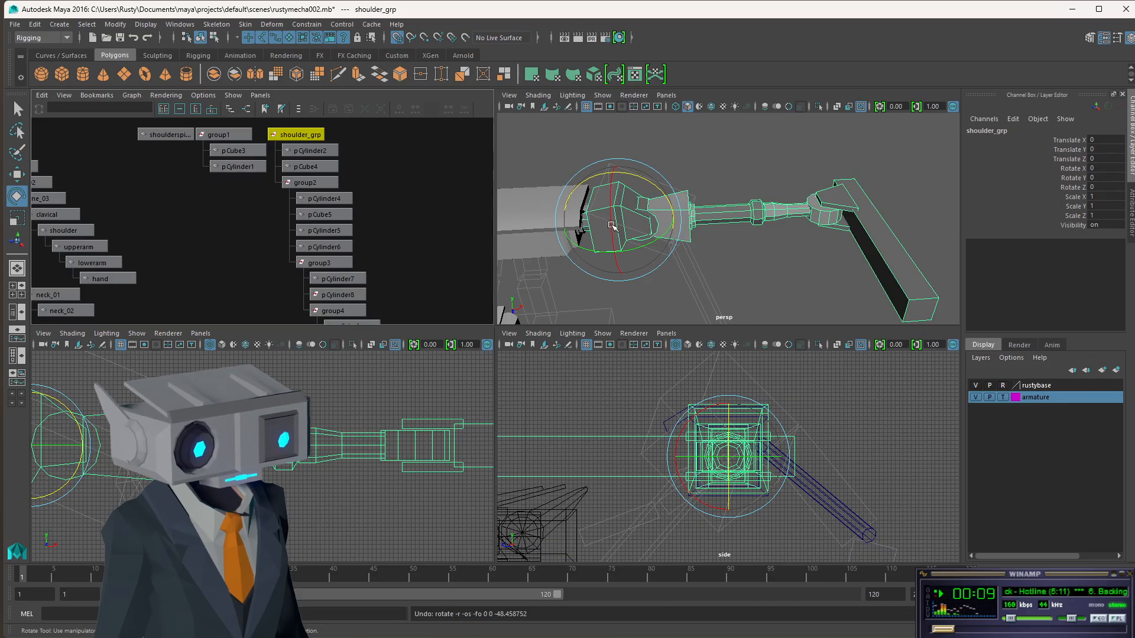
drag(612, 225, 613, 211)
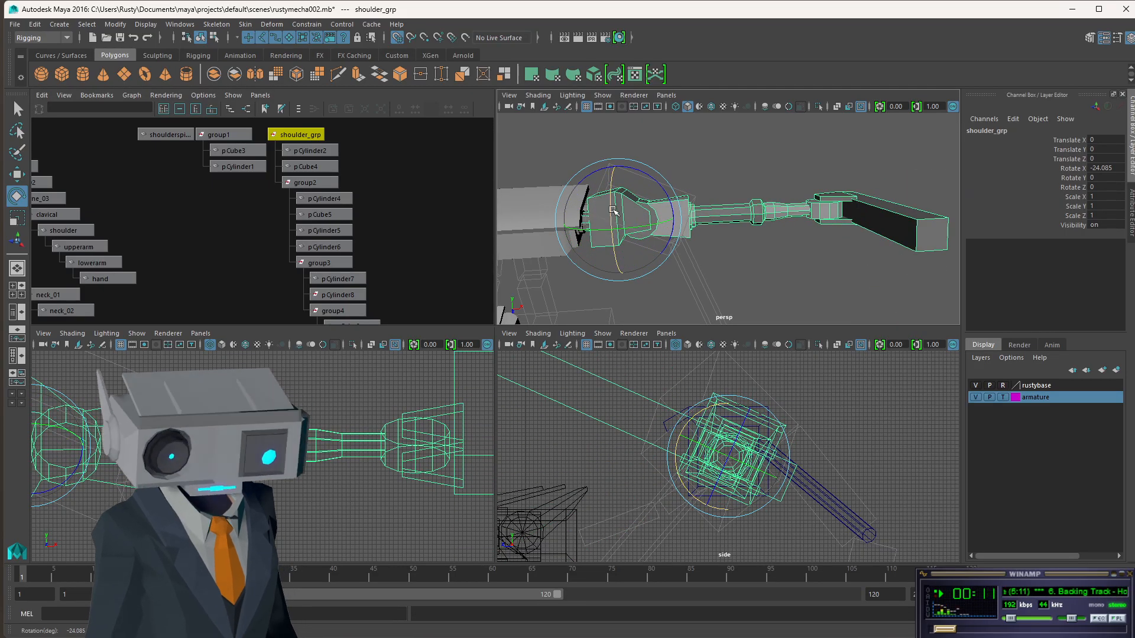
key(ctrl+z)
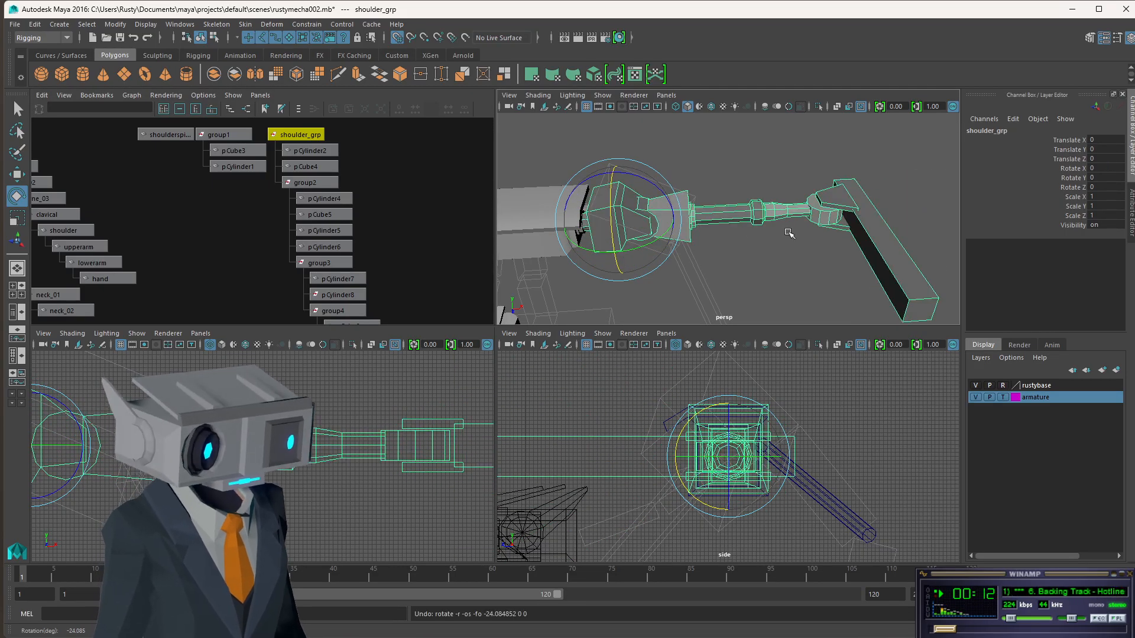
Save the scene and inspect the whole arm in the enlarged perspective view.
click(120, 38)
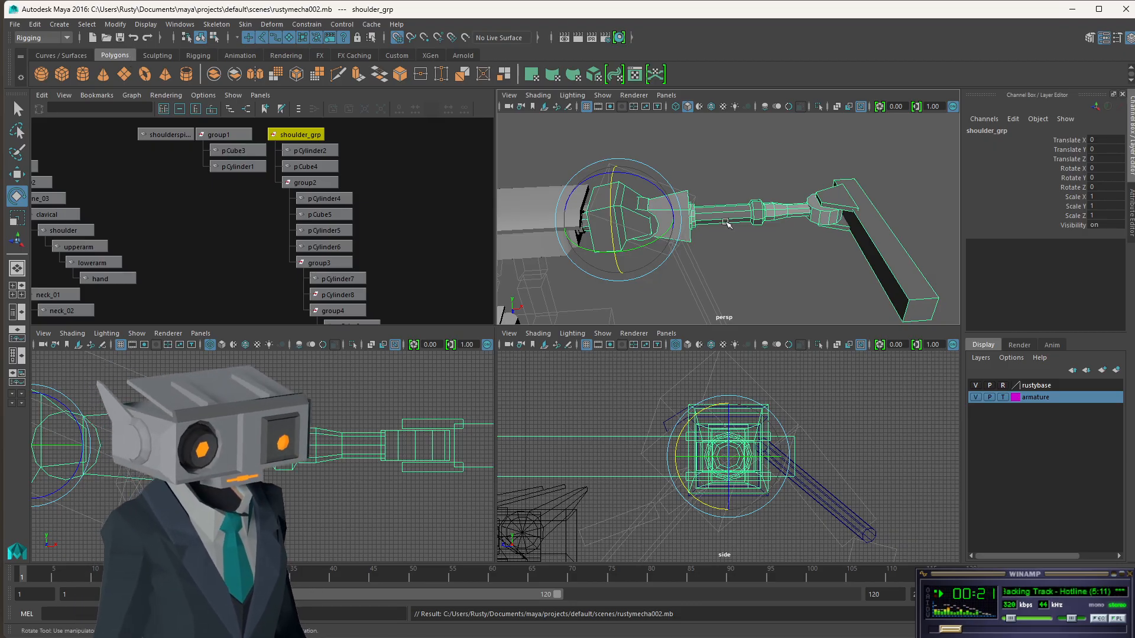
key(space)
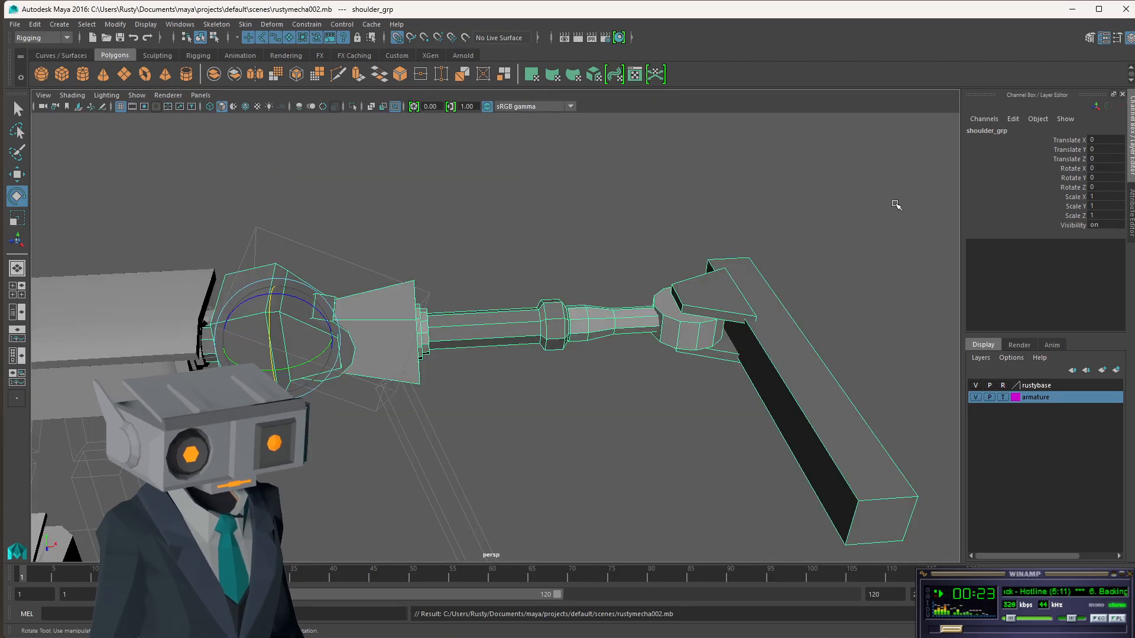
alt+drag(623, 241, 474, 359)
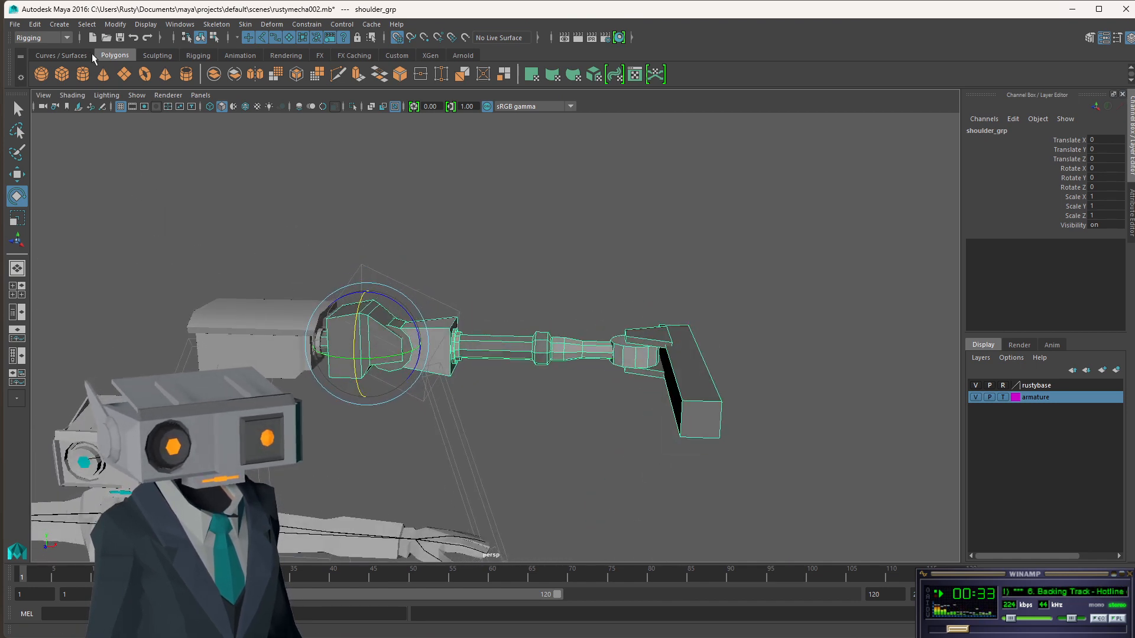
click(122, 39)
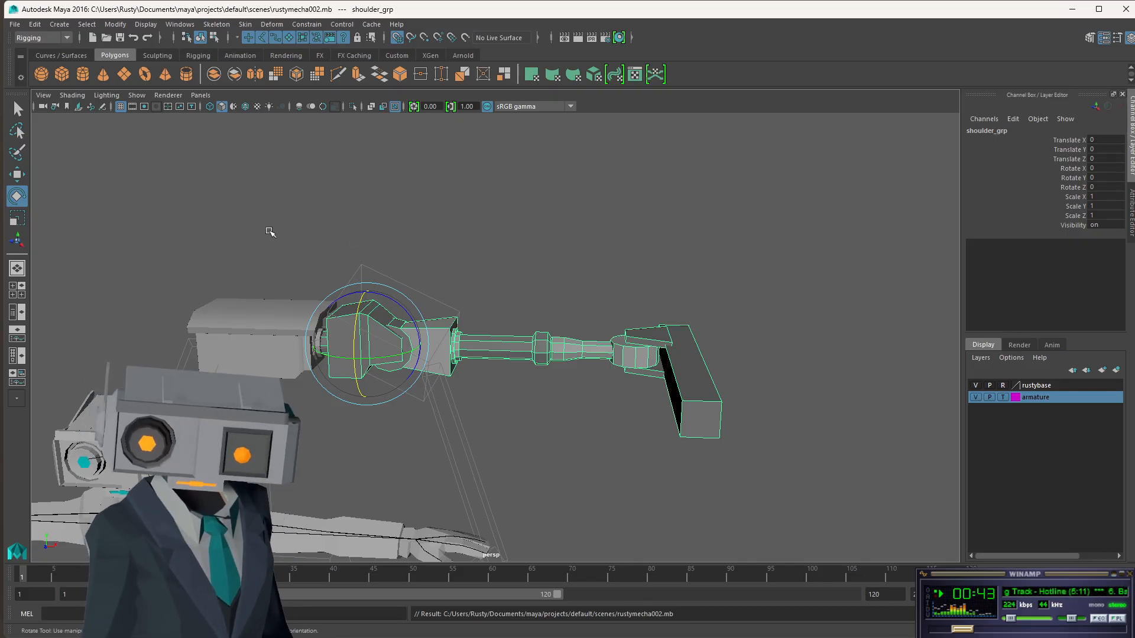
Rotate group2 by about -48 degrees in Z to bend the lower arm downward.
key(space)
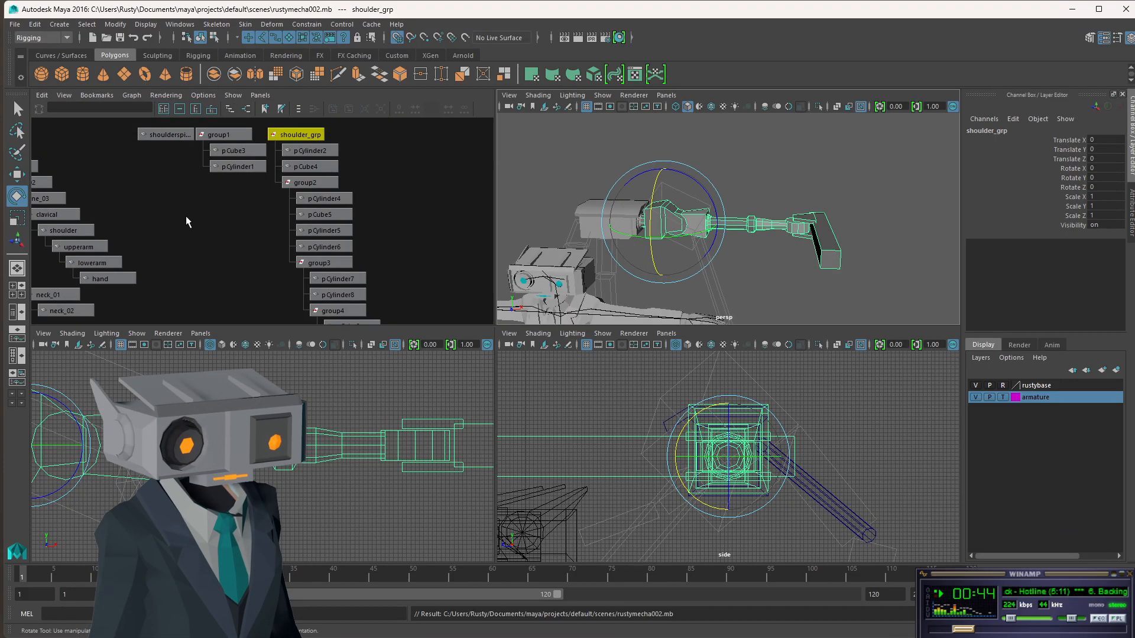
click(304, 183)
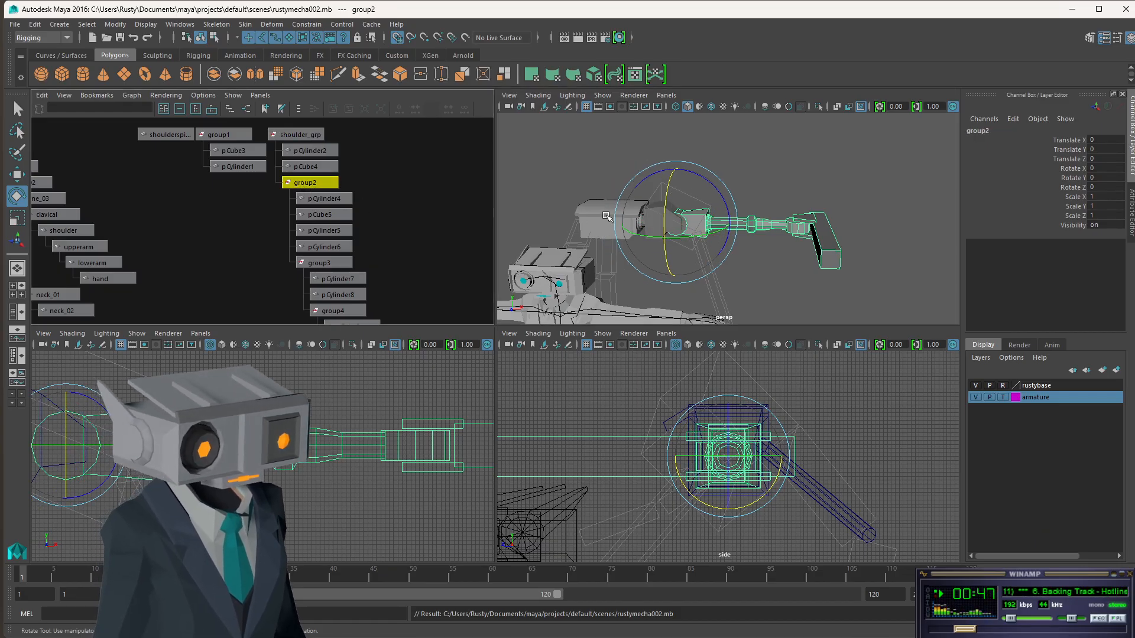
drag(709, 183, 732, 220)
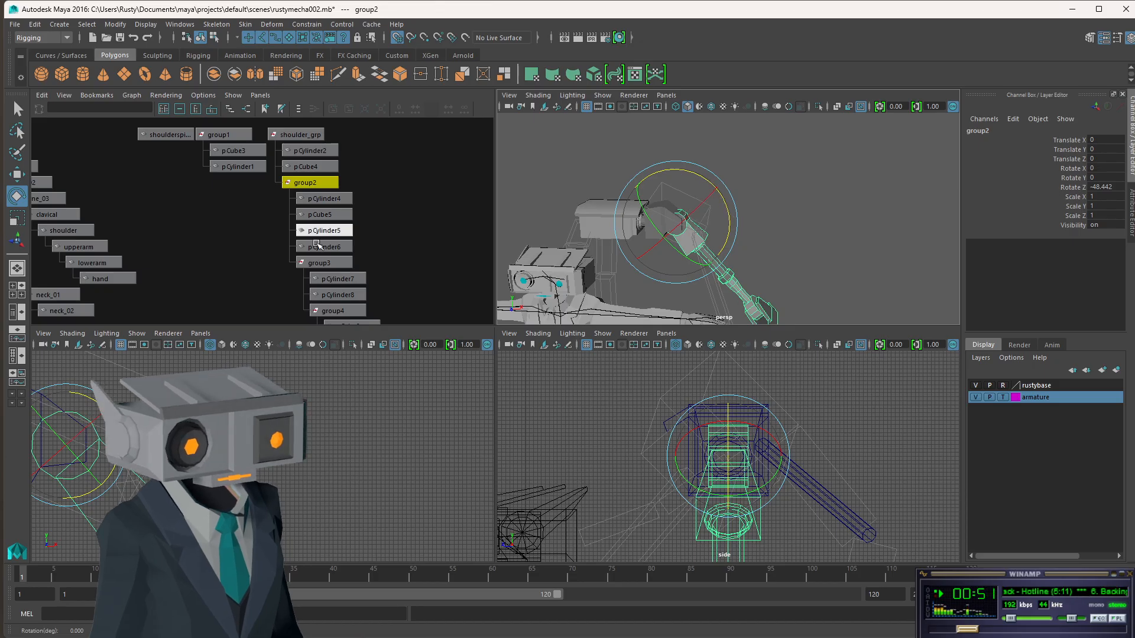
Rotate group3 by about 23 degrees in X and its child group4 by about -38 degrees in Y.
click(322, 264)
alt+drag(766, 262, 788, 228)
alt+middle_drag(788, 228, 811, 156)
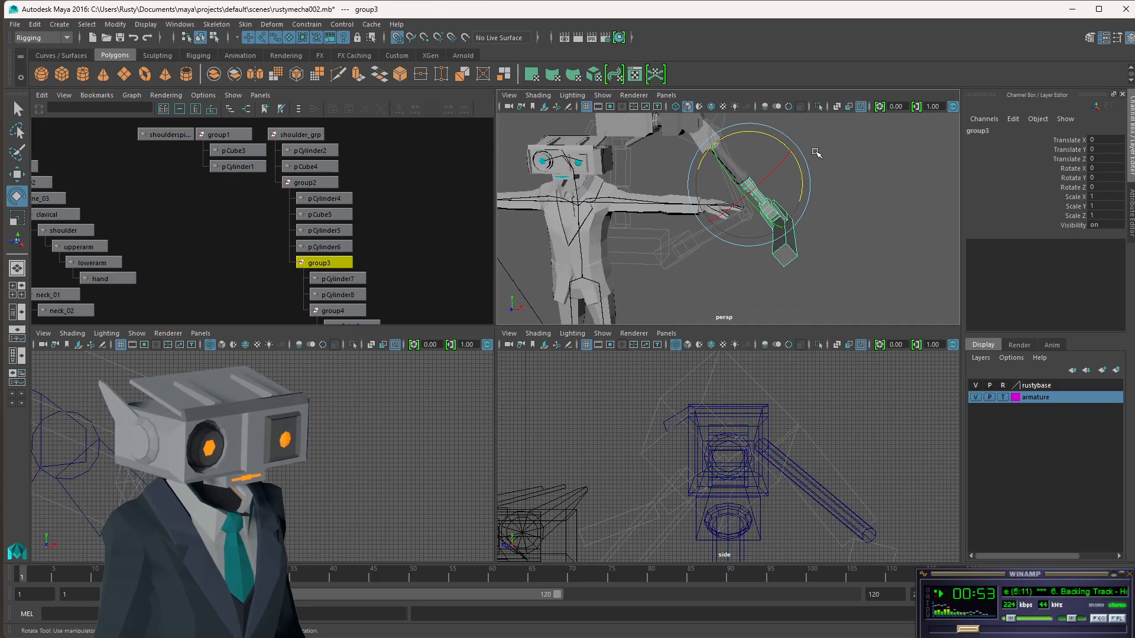
drag(769, 177, 753, 191)
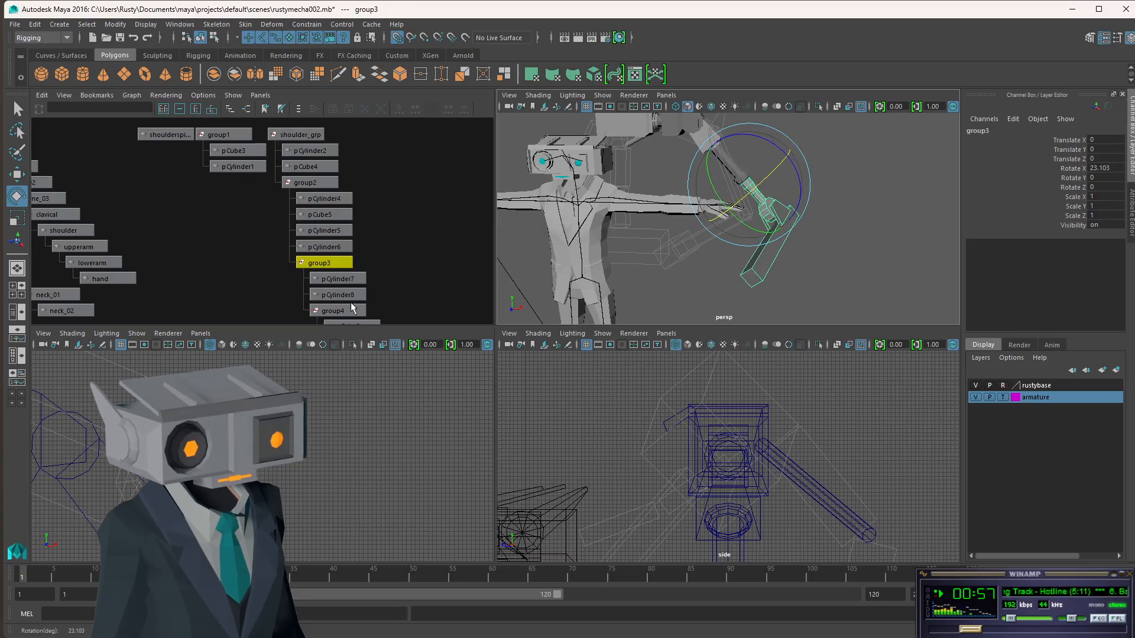
click(333, 311)
drag(743, 226, 733, 181)
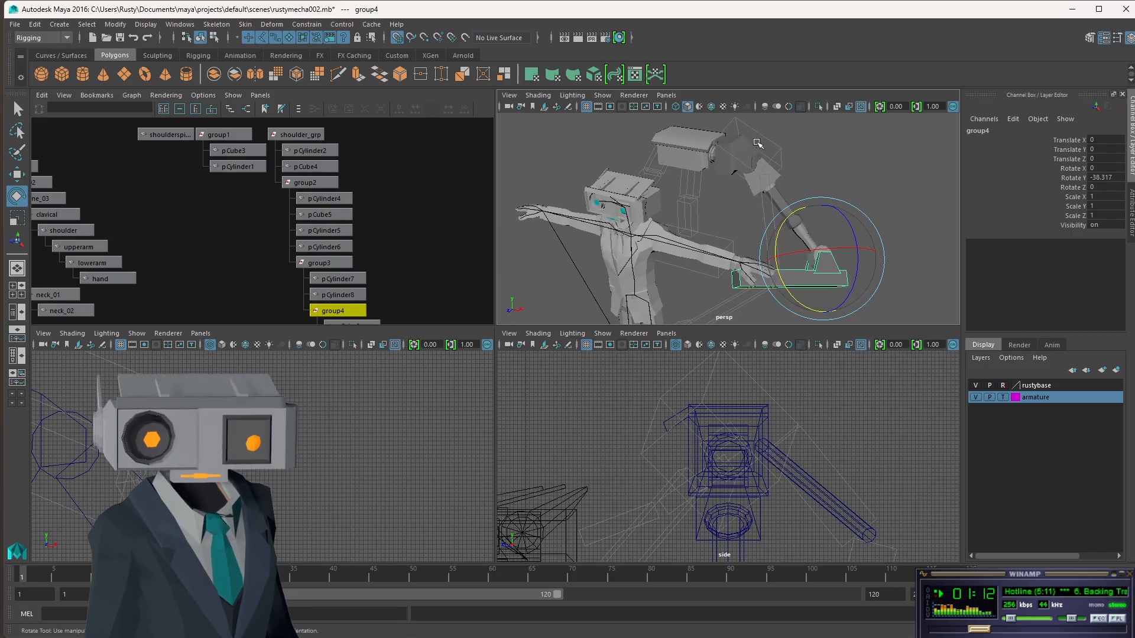
click(737, 157)
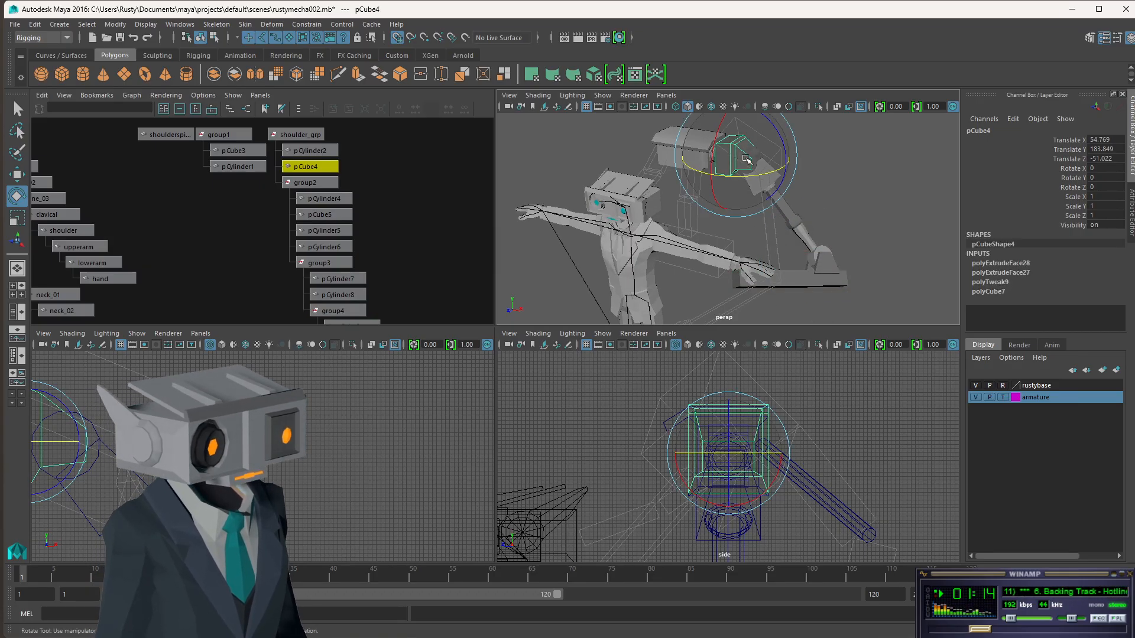
drag(758, 177, 726, 178)
key(ctrl+z)
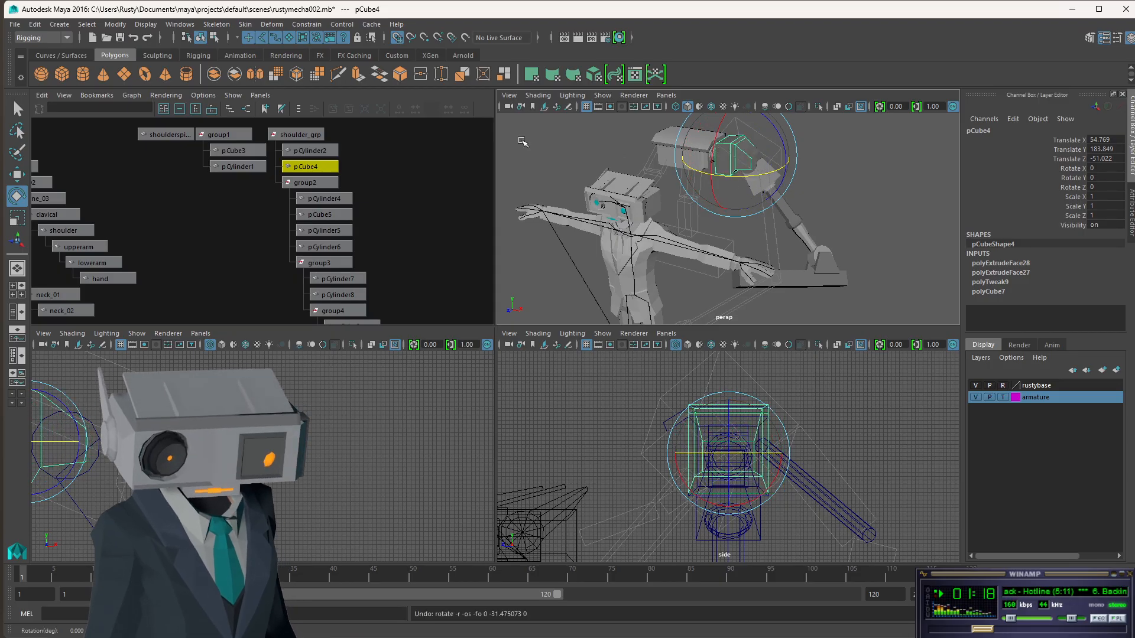
Rotate shoulder_grp by about -35.6 degrees in Y, clear the selection and inspect the posed arm in the enlarged perspective view.
click(299, 135)
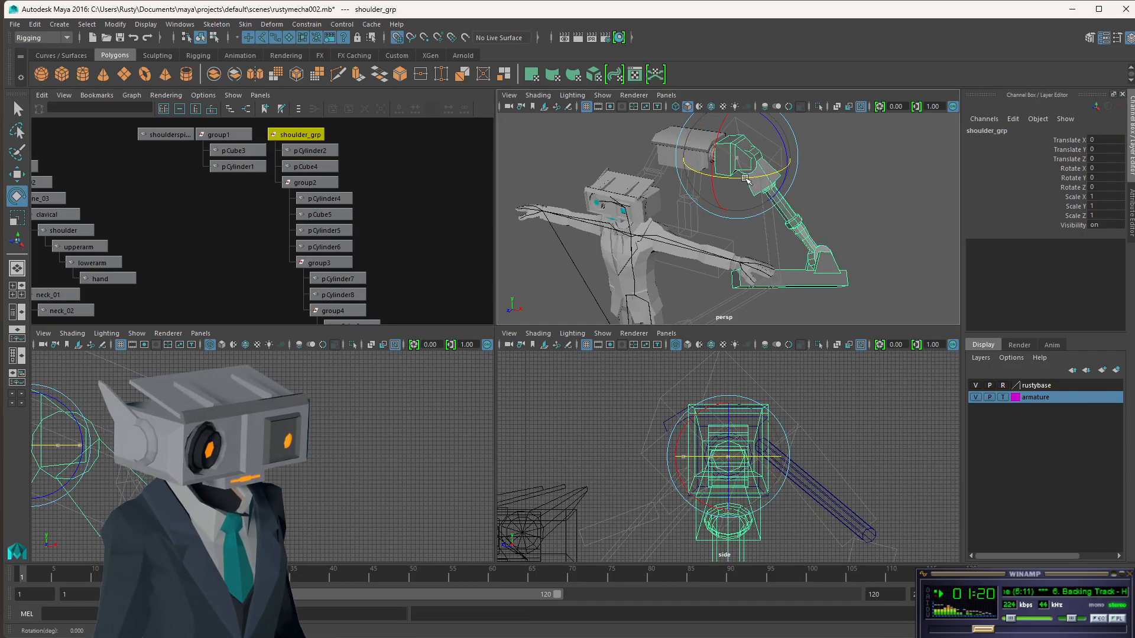
drag(745, 181, 711, 184)
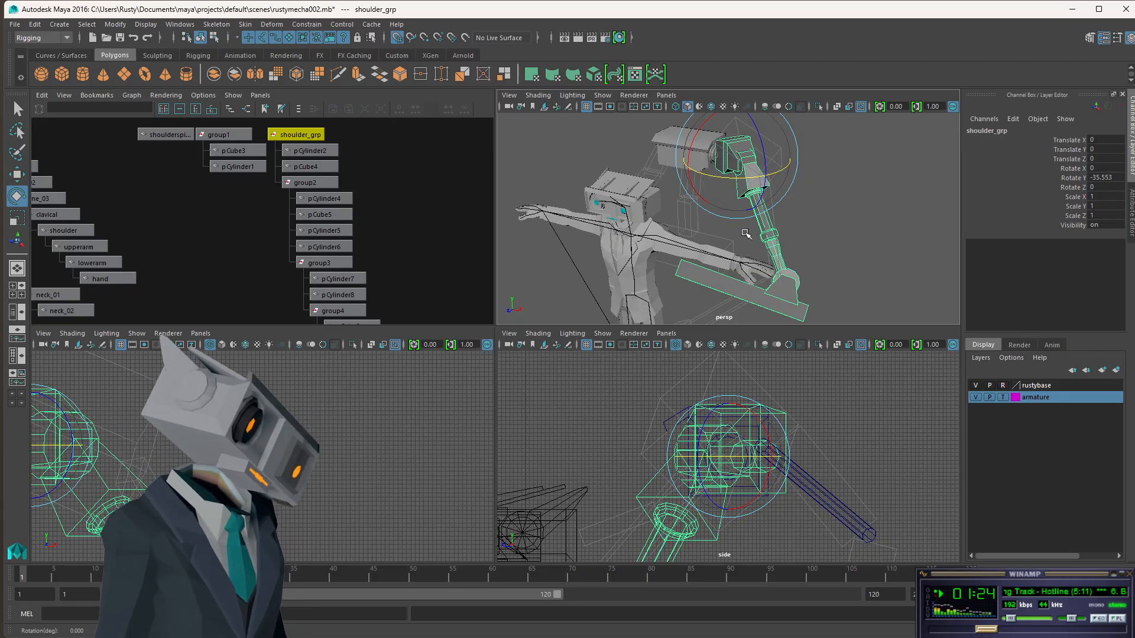
alt+drag(733, 290, 826, 225)
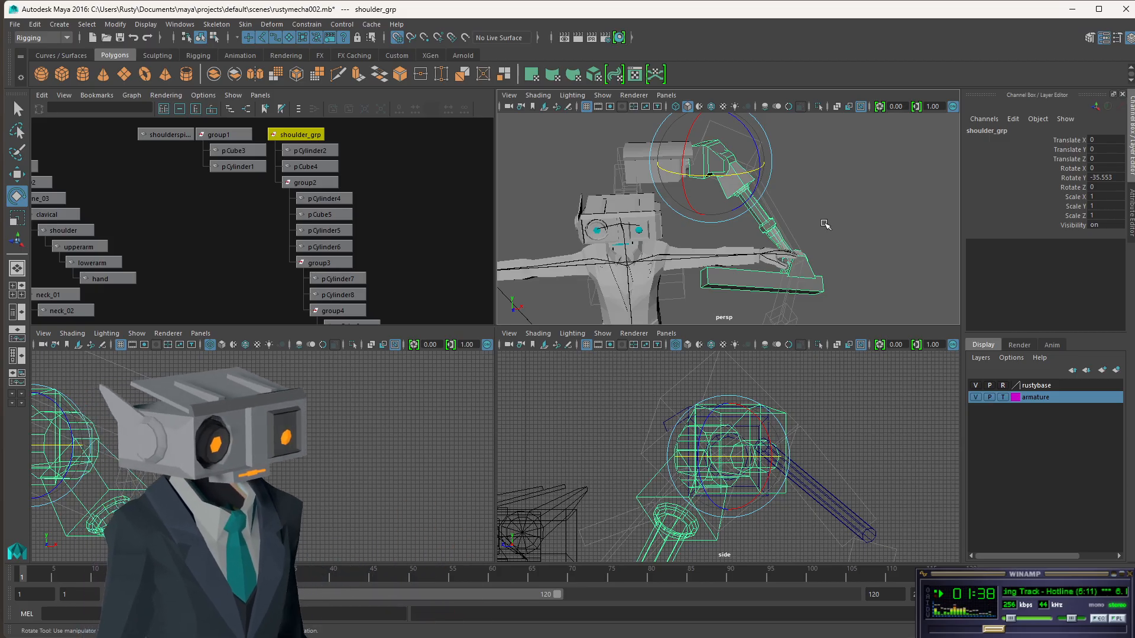
click(904, 237)
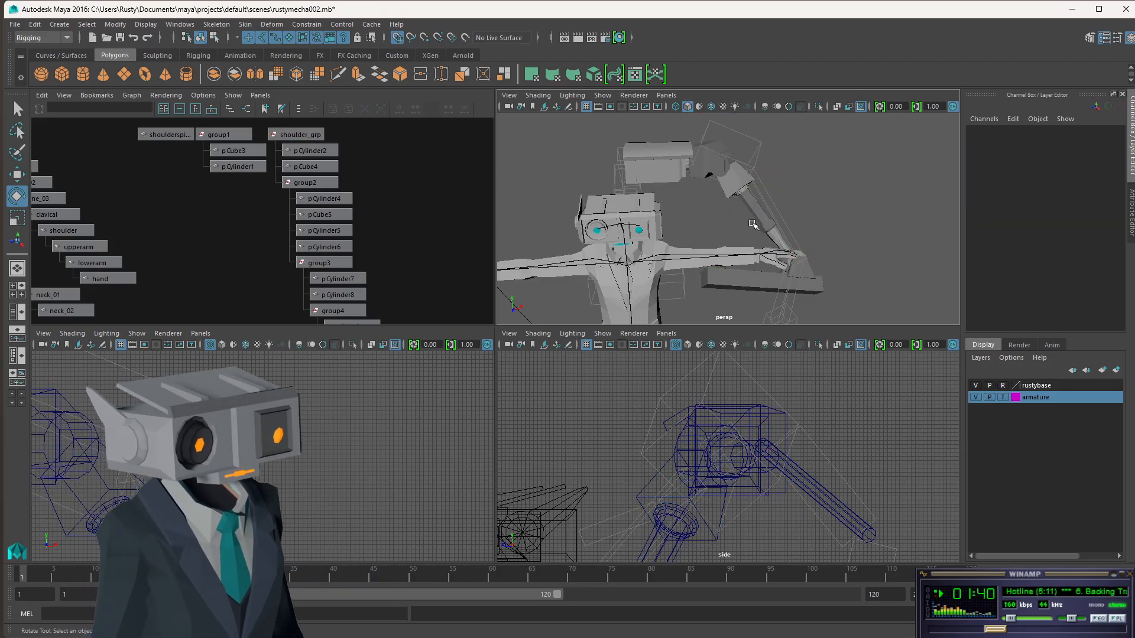
key(space)
alt+drag(486, 400, 523, 369)
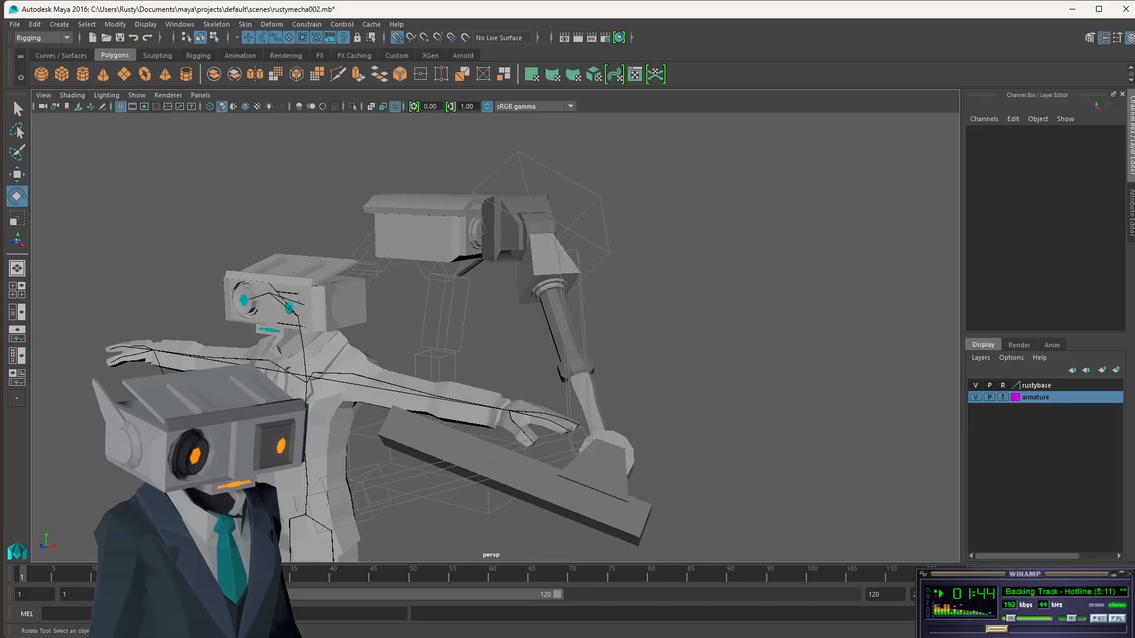
Select group4 in the hierarchy and adjust its Y rotation to about -7.4 degrees, checking the hand's pose from several angles.
key(space)
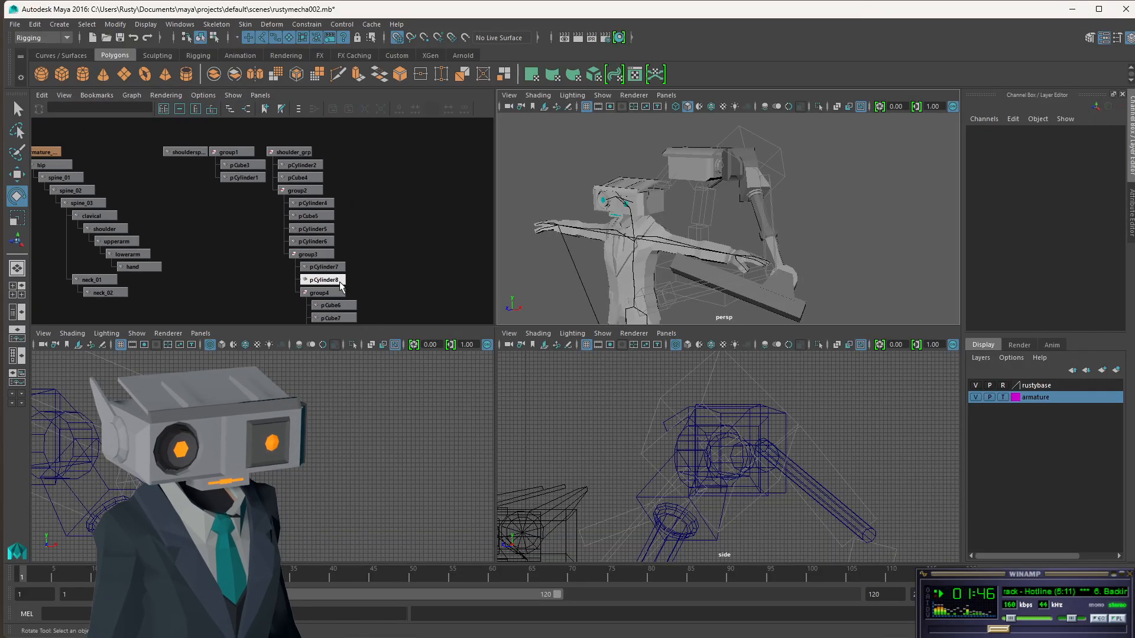
scroll(340, 284, down, 1)
alt+middle_drag(351, 275, 360, 216)
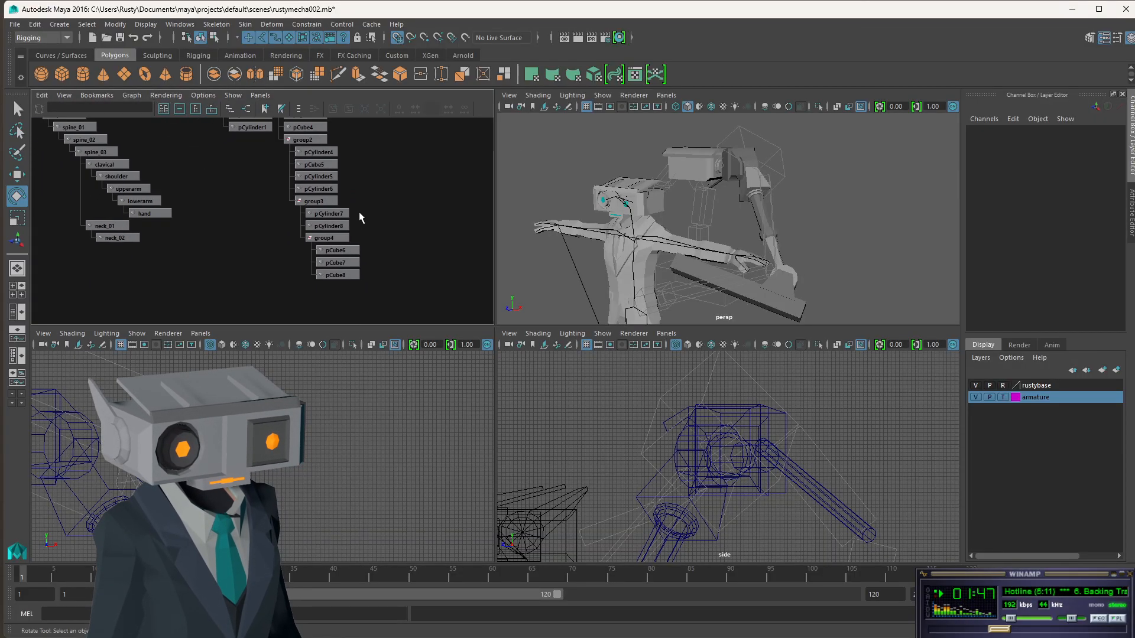
click(326, 238)
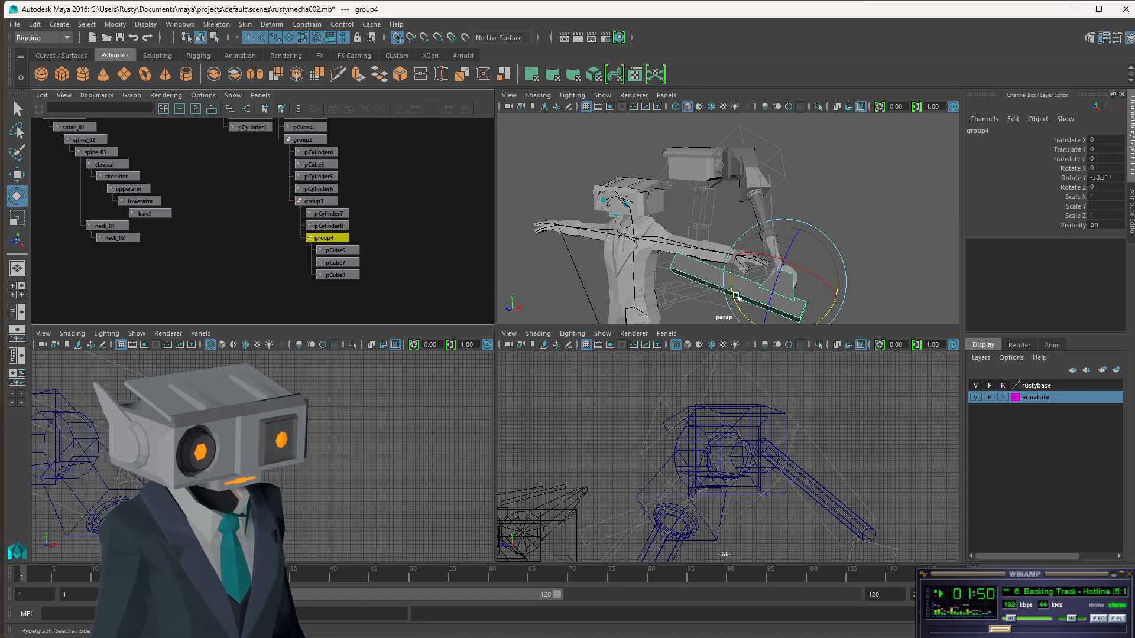
drag(734, 298, 741, 313)
key(space)
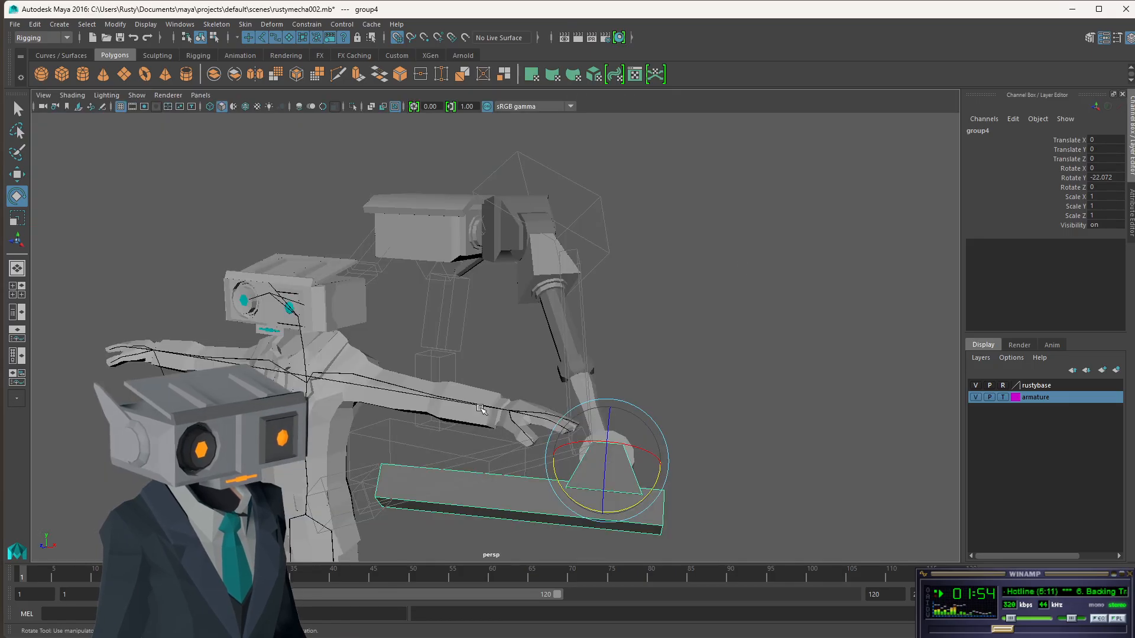
alt+drag(481, 409, 471, 372)
alt+drag(679, 417, 717, 416)
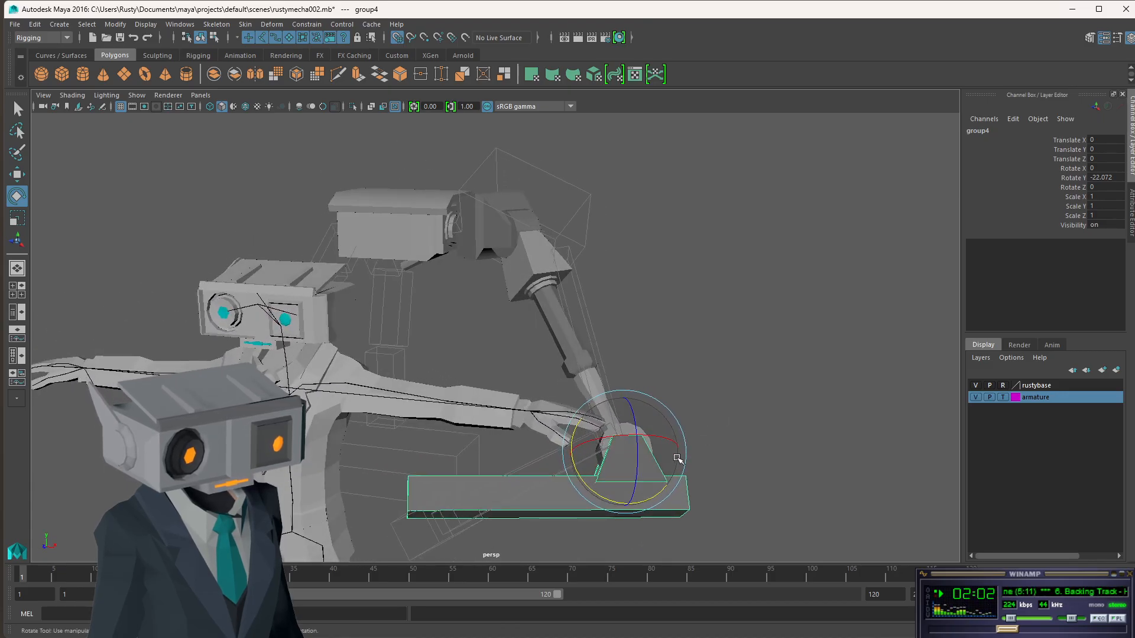
drag(597, 491, 603, 507)
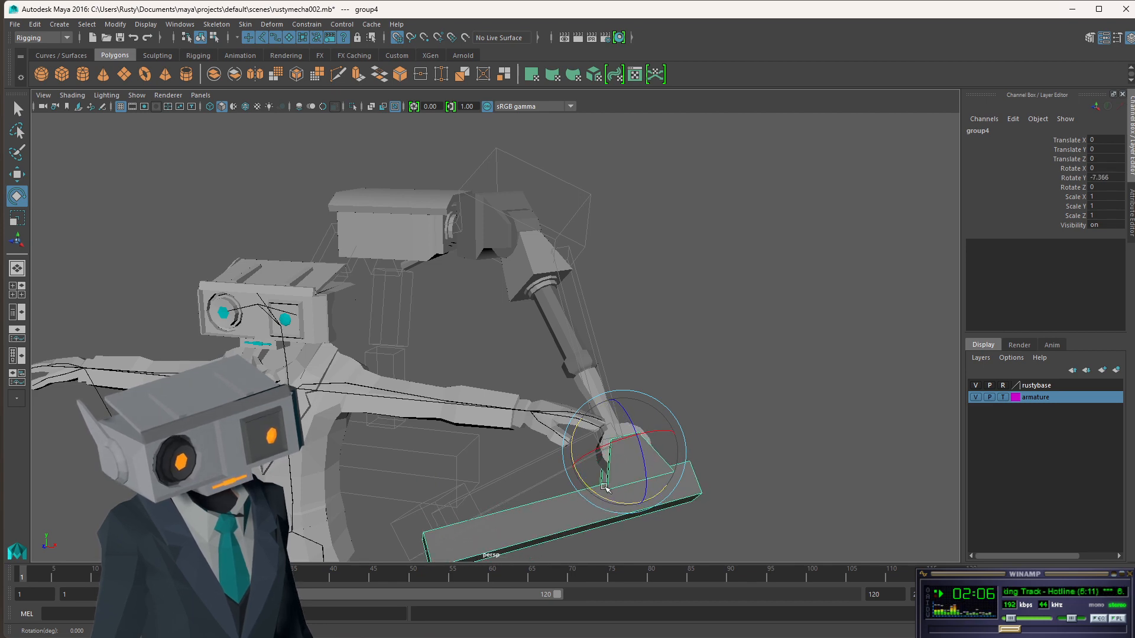
mouse_move(721, 414)
alt+mouse_down()
mouse_move(721, 383)
mouse_move(755, 398)
mouse_move(721, 424)
alt+mouse_up()
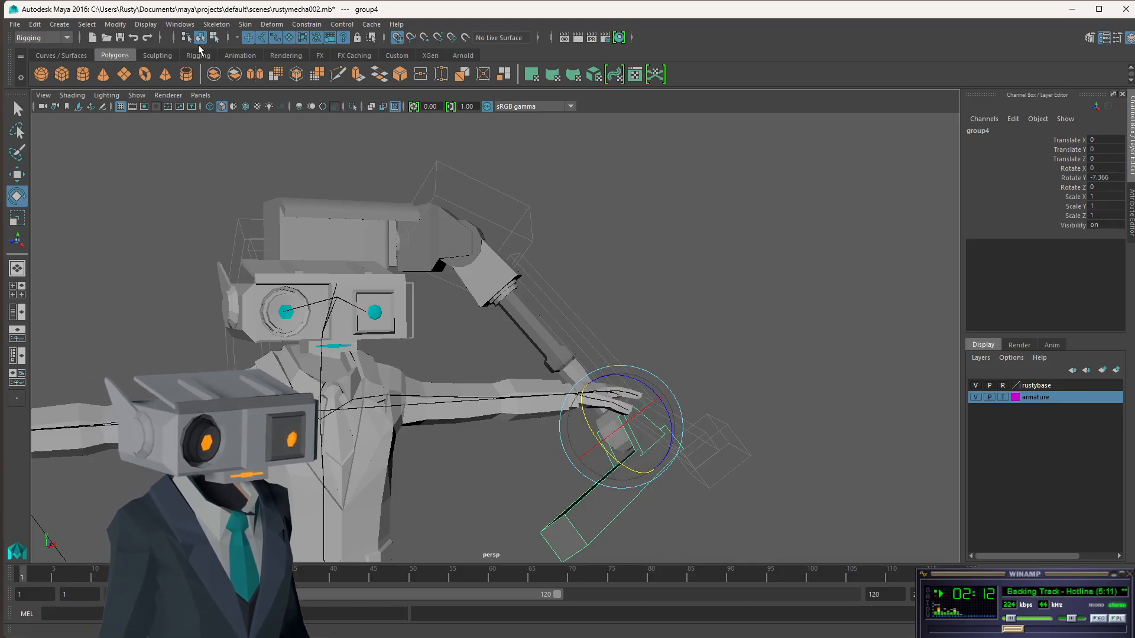
key(space)
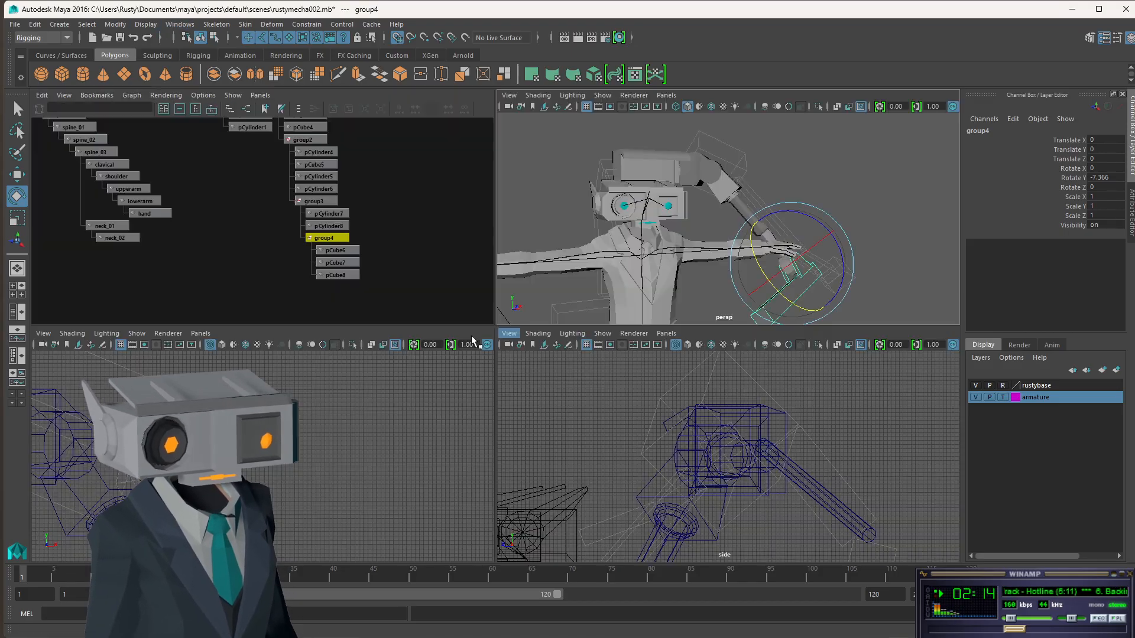
Rotate group3 to about 9 degrees in X, and try a further rotation about its Y axis before undoing it.
click(318, 201)
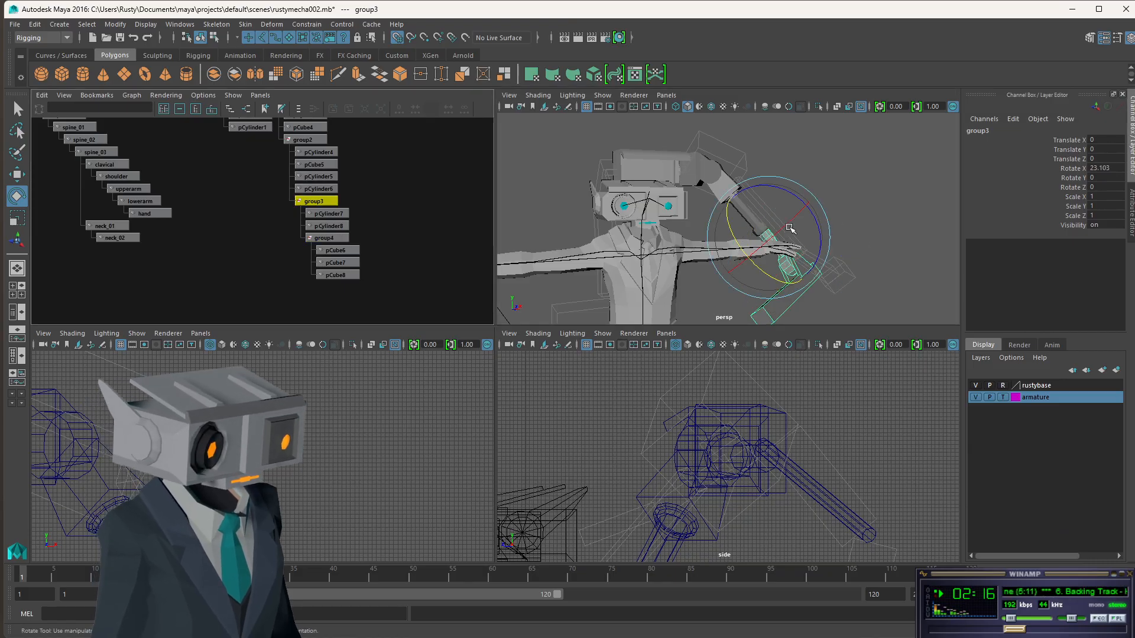
drag(788, 227, 796, 217)
alt+drag(861, 239, 738, 251)
drag(762, 305, 795, 297)
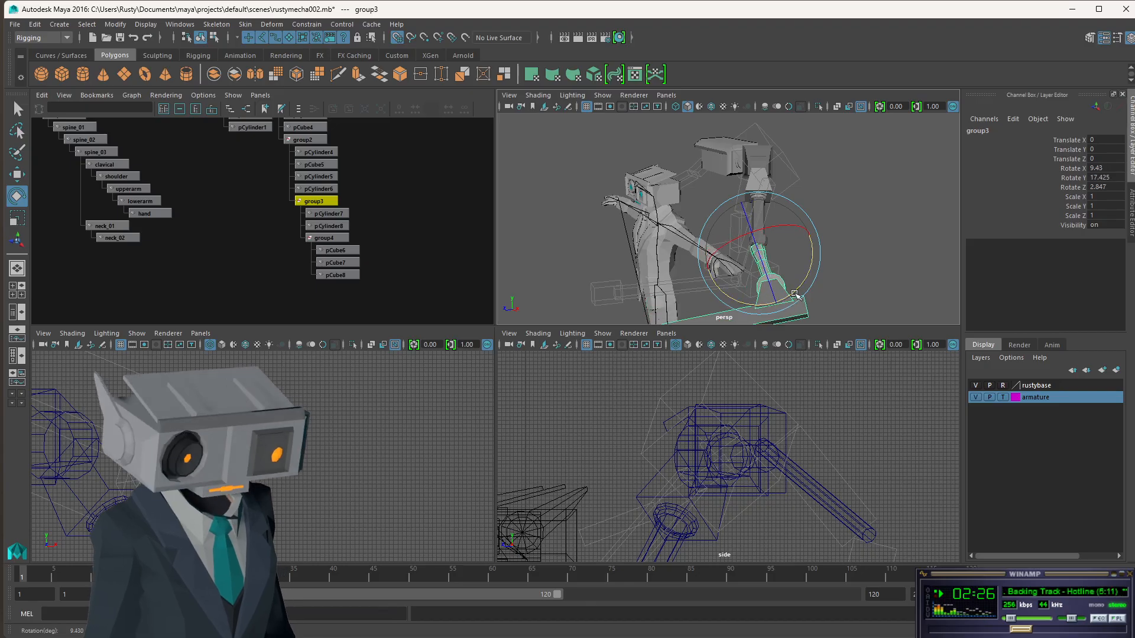
key(ctrl+z)
Rotate group4 to about 18.2 degrees in Y to tilt the hand at the wrist.
click(334, 238)
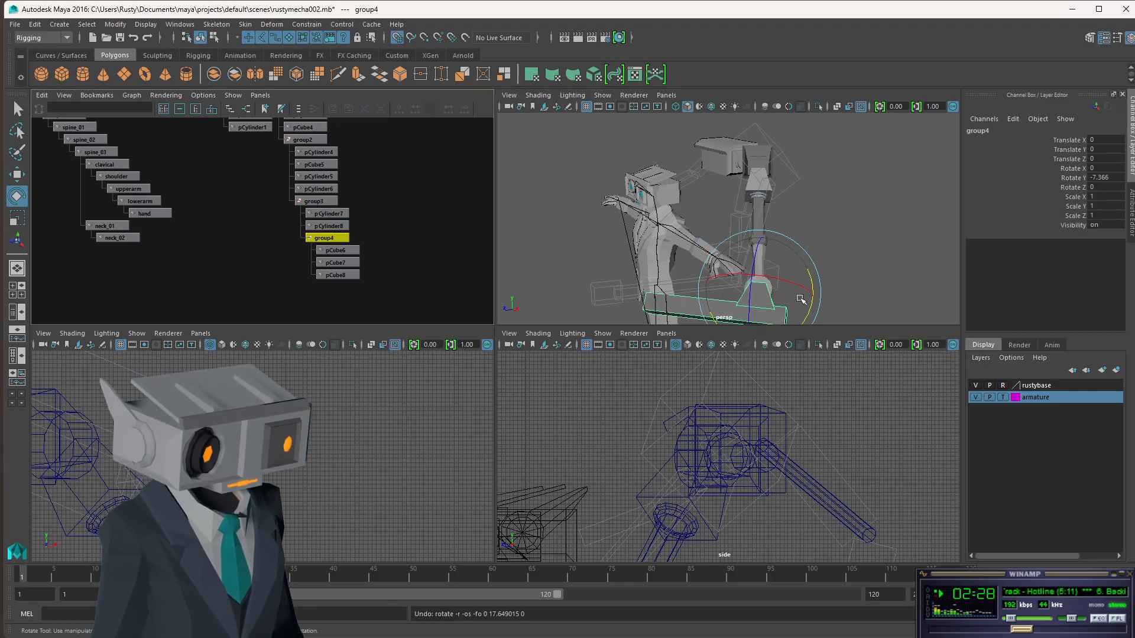
drag(812, 308, 819, 288)
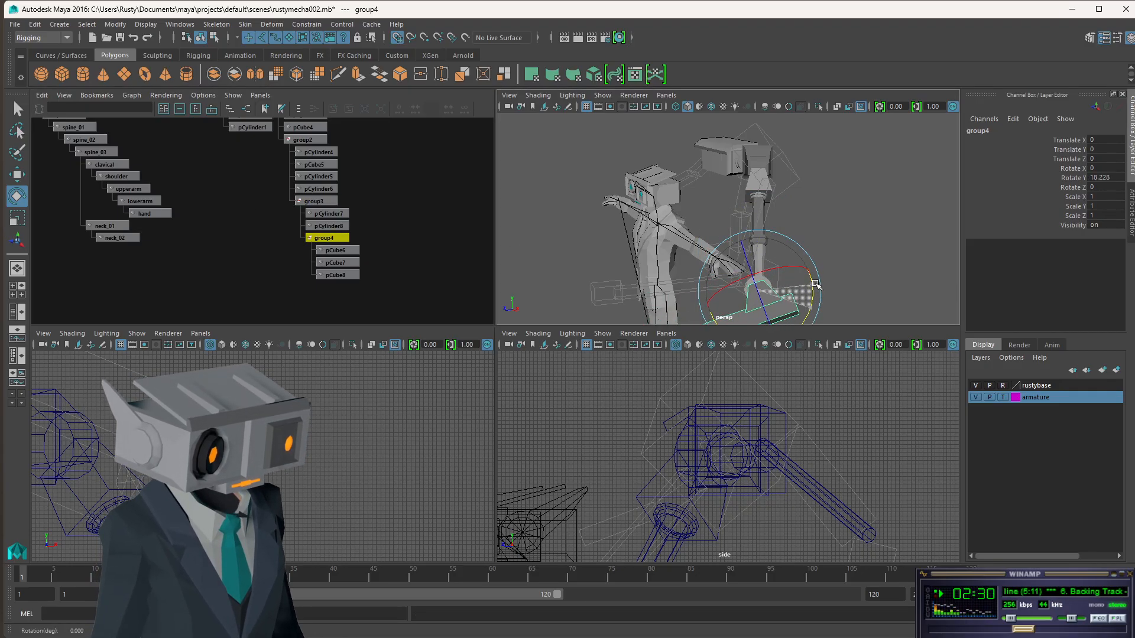
alt+drag(796, 235, 789, 216)
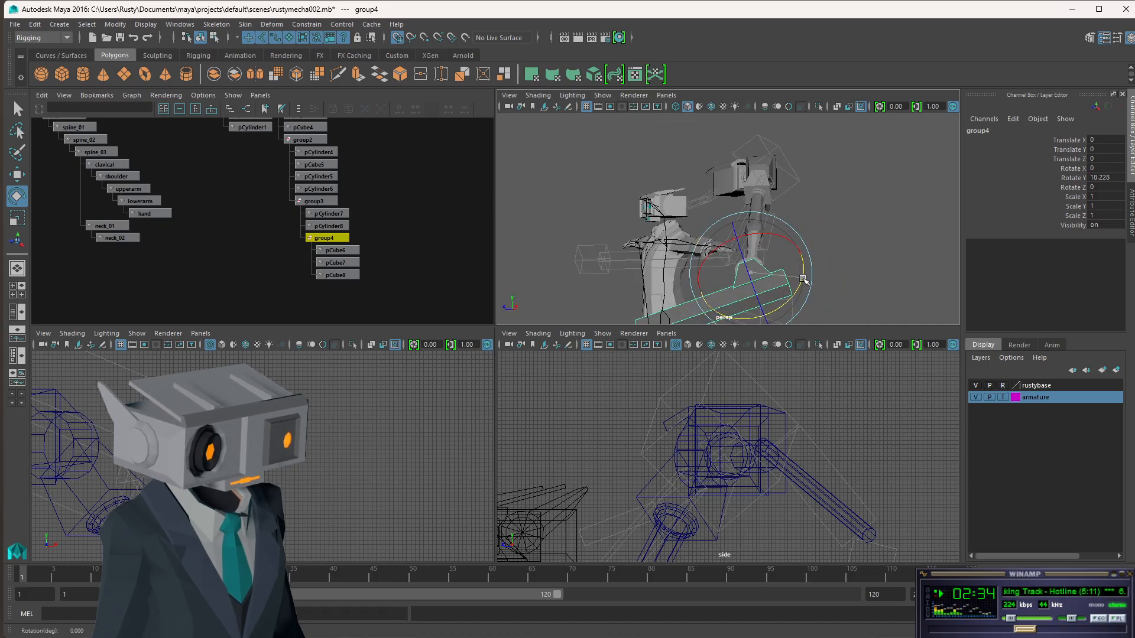
Check group3's articulation, clear the selection and inspect the whole posed arm in the enlarged perspective view.
click(320, 202)
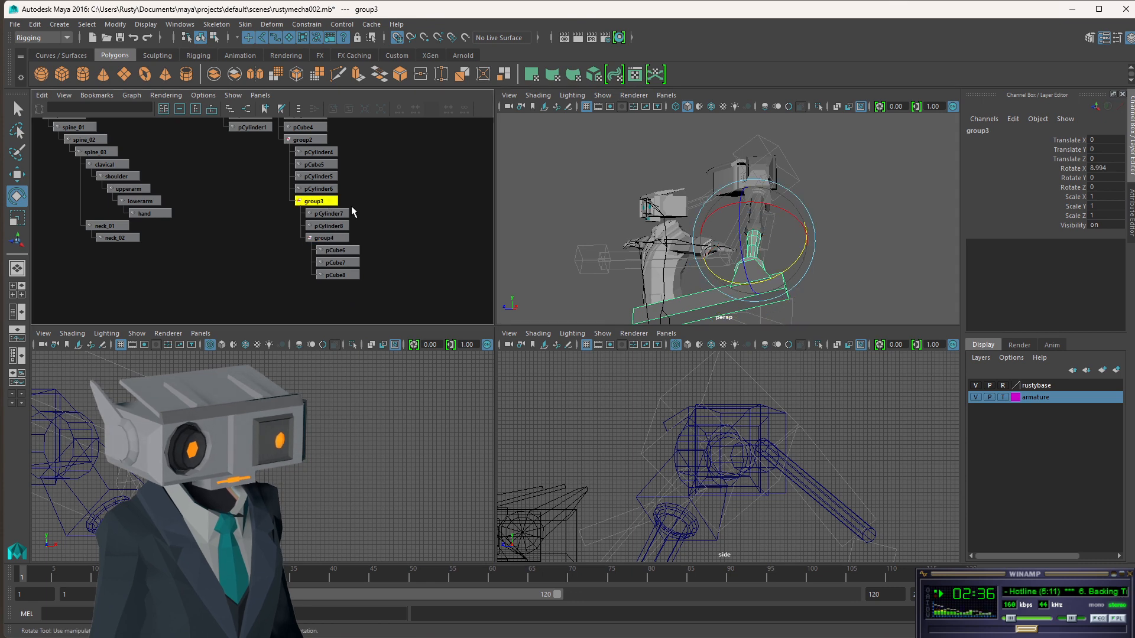
drag(767, 207, 836, 228)
click(863, 218)
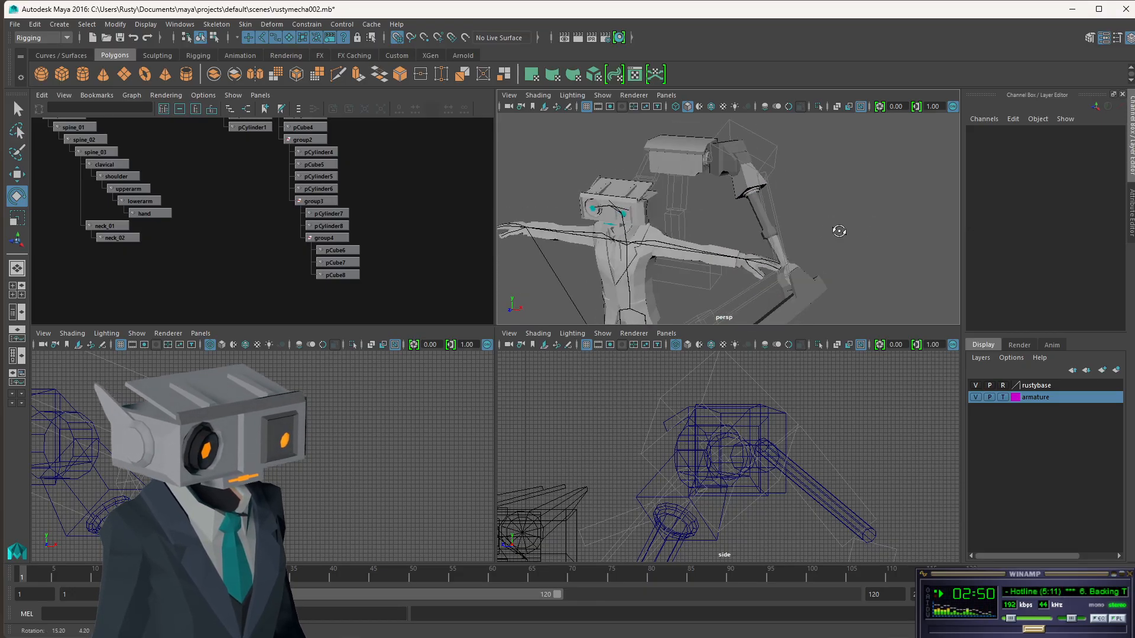
key(space)
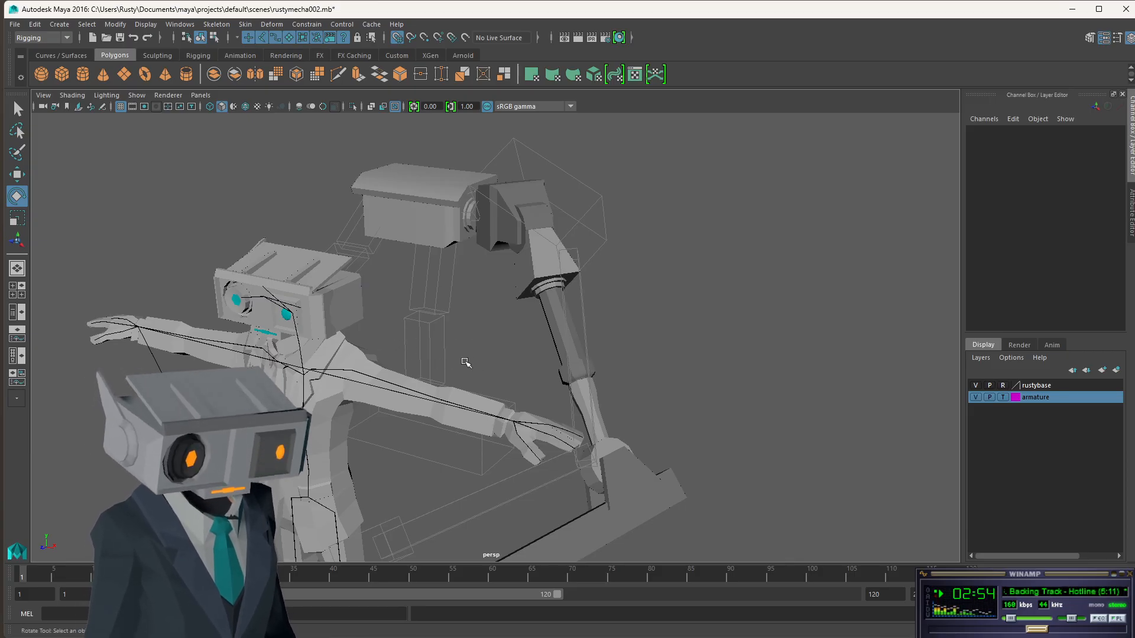
alt+middle_drag(383, 352, 544, 323)
alt+drag(544, 323, 530, 322)
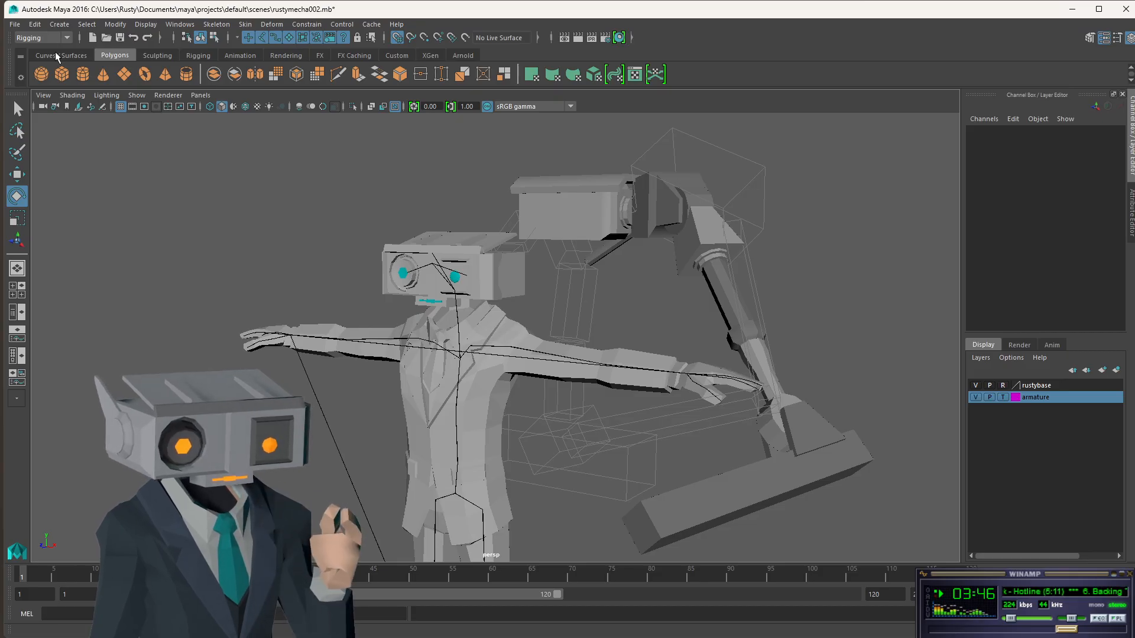
Save the scene under the new file name rustymecha002a.mb and activate the Rotate tool.
click(15, 24)
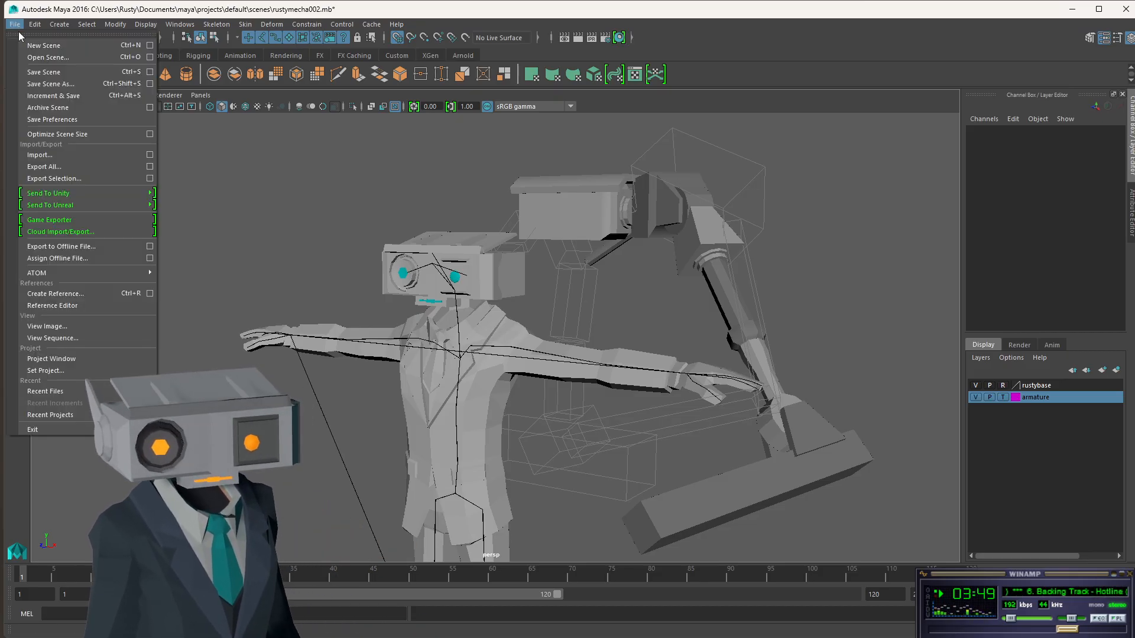
click(50, 84)
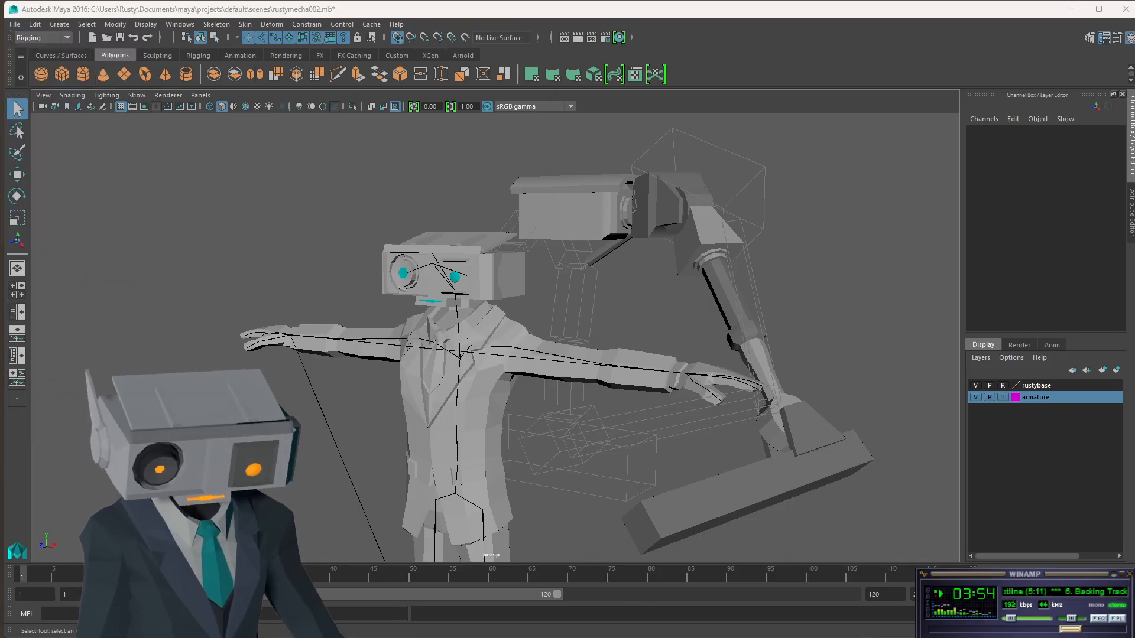
key(e)
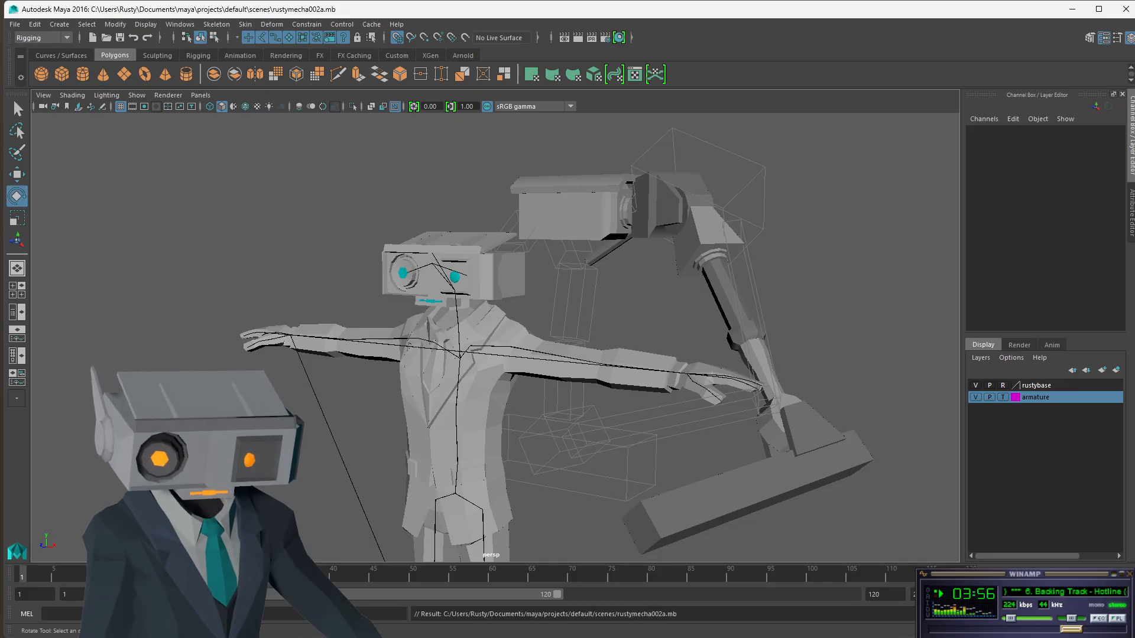